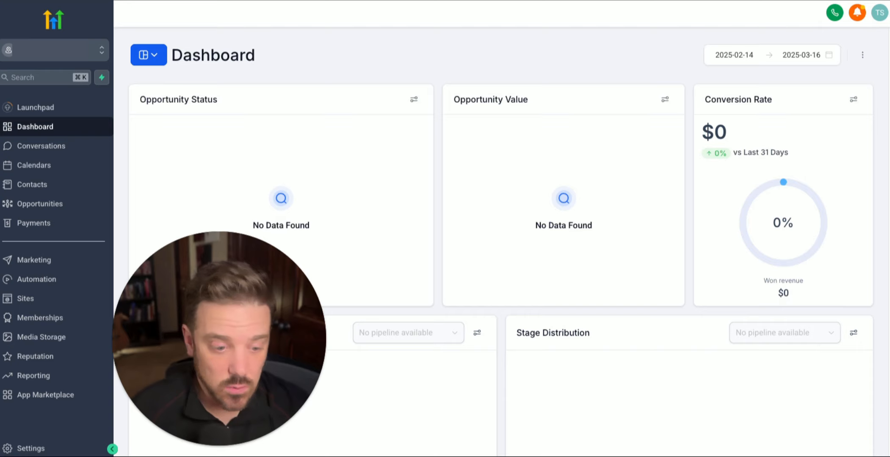
- Open the existing inbound voice agent My Agent 541 from the Voice AI Agents settings for editing
{"action": "left_click", "coordinate": [31, 449]}
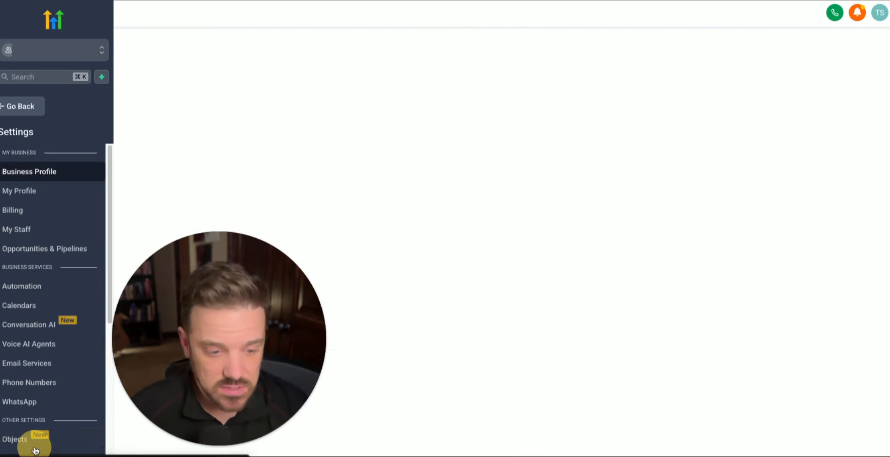
{"action": "left_click", "coordinate": [29, 326]}
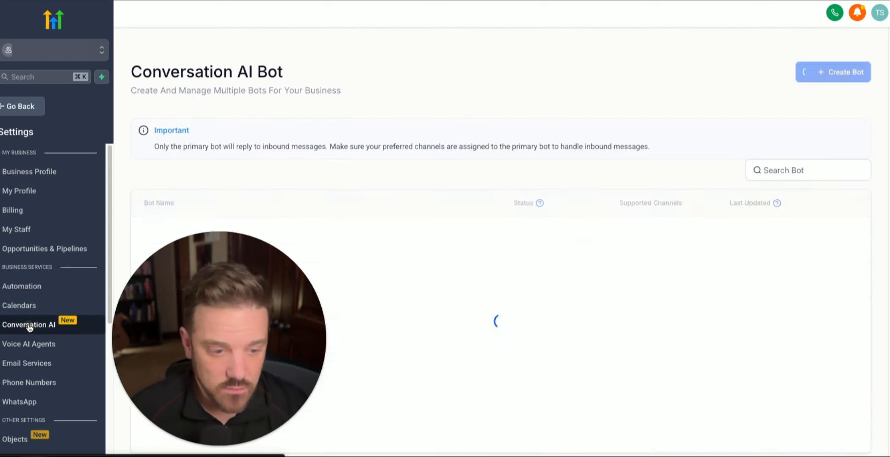
{"action": "left_click", "coordinate": [36, 344]}
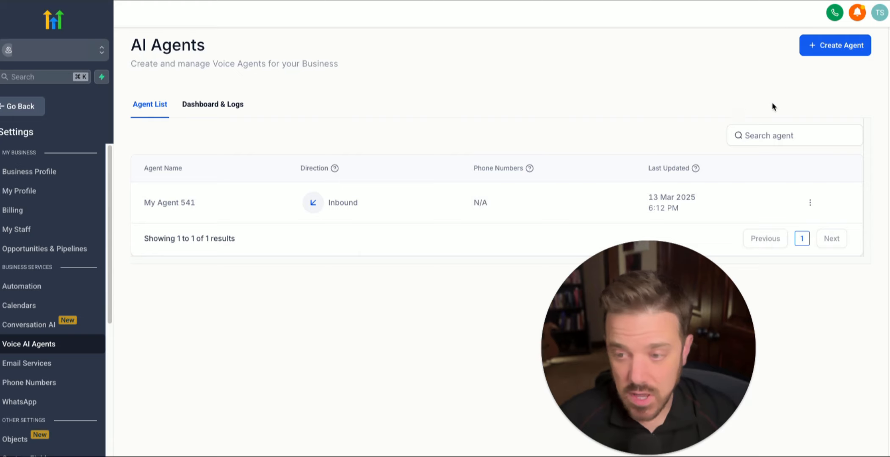
{"action": "left_click", "coordinate": [823, 48]}
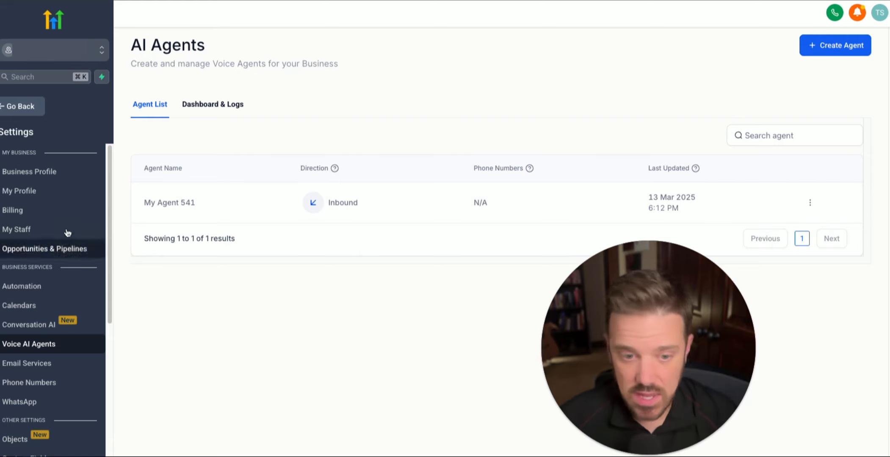
{"action": "left_click", "coordinate": [189, 204]}
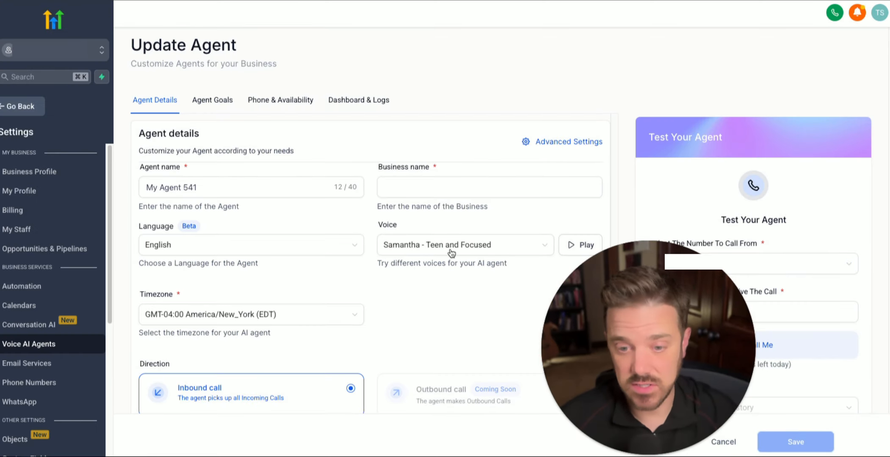
{"action": "left_click_drag", "start_coordinate": [650, 319], "coordinate": [743, 93]}
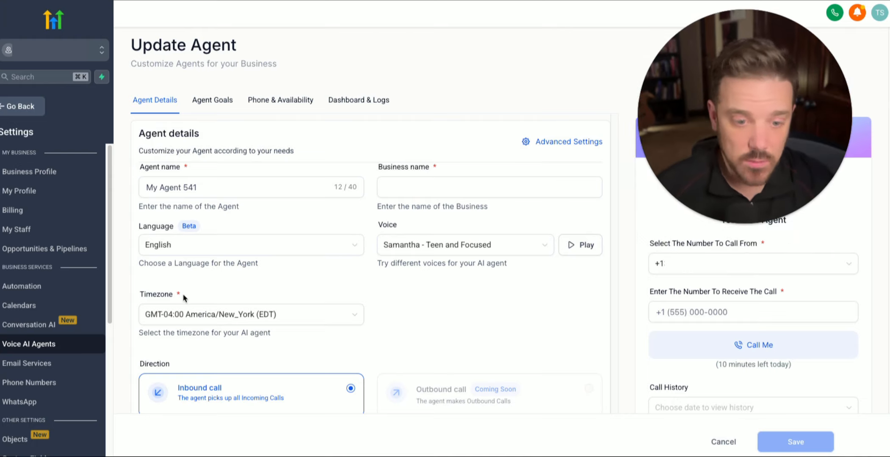
- Rename the agent as "Chloe - Self Selling Demo" and preview its selected voice
{"action": "left_click", "coordinate": [215, 185]}
{"action": "left_click_drag", "start_coordinate": [216, 185], "coordinate": [87, 180]}
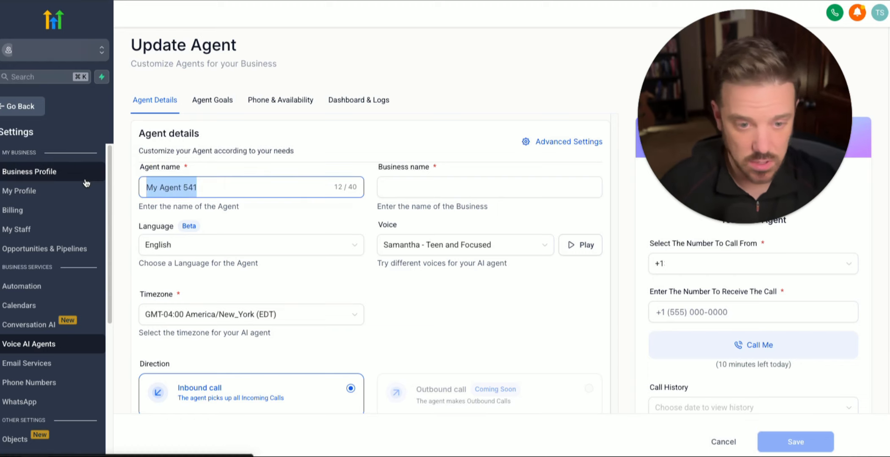
{"action": "type", "text": "Chloe"}
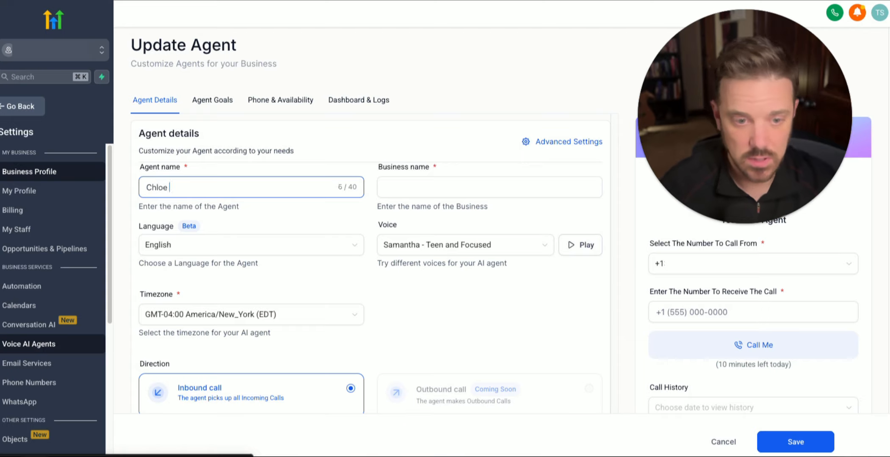
{"action": "type", "text": " - Self Selling Demo"}
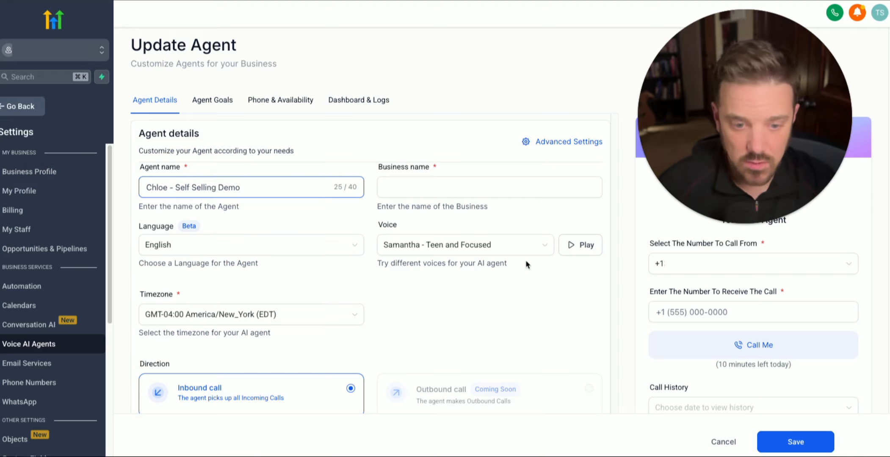
{"action": "left_click", "coordinate": [590, 248]}
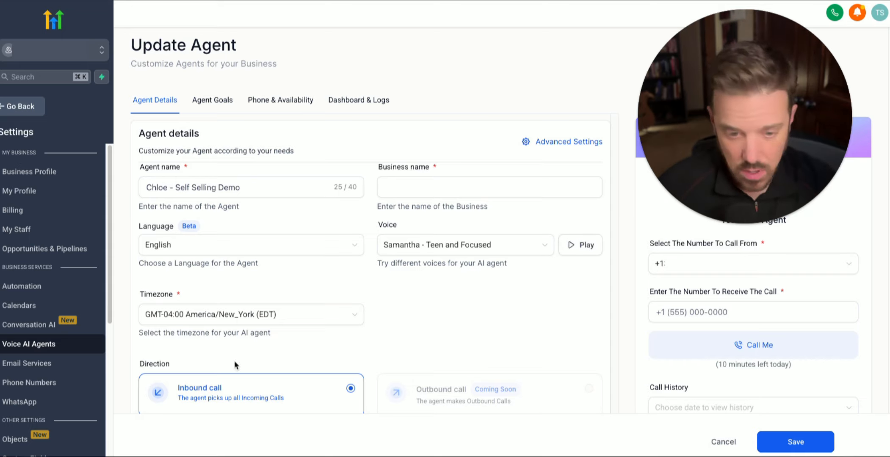
- Replace the agent's initial message with "Hey there, this is Chloe, who am I speaking to?"
{"action": "scroll", "coordinate": [237, 364], "scroll_direction": "down", "scroll_amount": 3}
{"action": "left_click", "coordinate": [438, 367]}
{"action": "key", "text": "ctrl+a"}
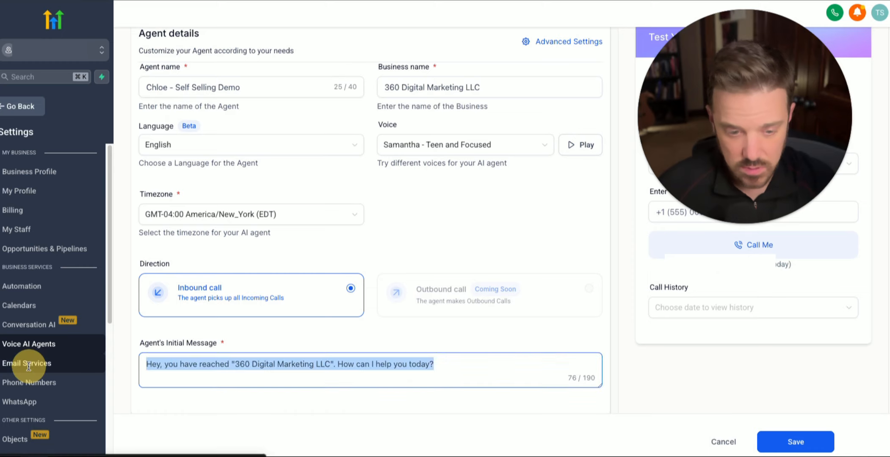
{"action": "type", "text": "Hey there, this is Chloe, who am I speaking to?"}
{"action": "scroll", "coordinate": [312, 331], "scroll_direction": "up", "scroll_amount": 3}
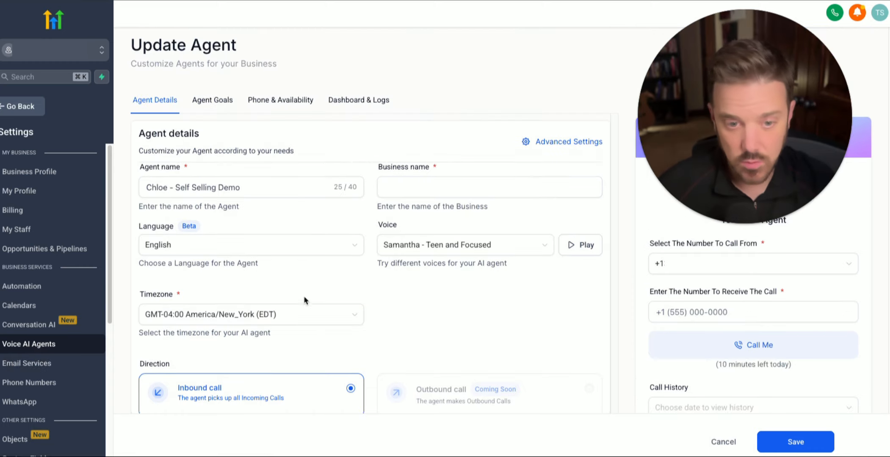
- Switch the agent's goals to advanced mode
{"action": "left_click", "coordinate": [212, 100]}
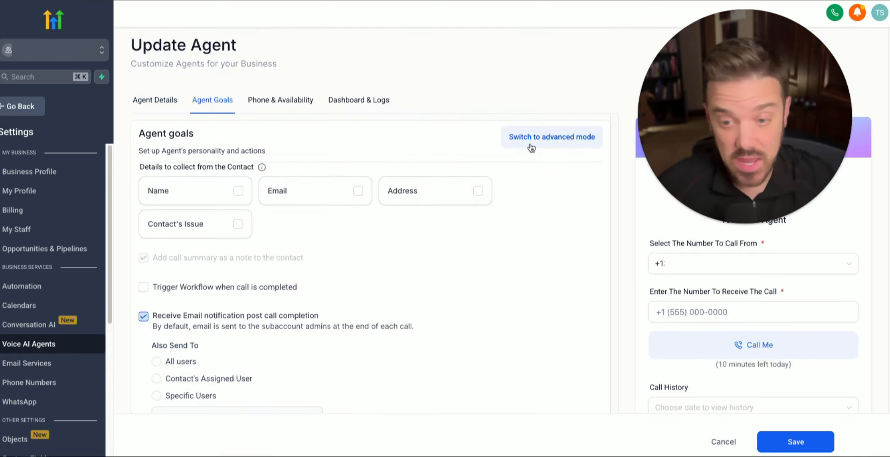
{"action": "scroll", "coordinate": [284, 324], "scroll_direction": "down", "scroll_amount": 2}
{"action": "scroll", "coordinate": [287, 317], "scroll_direction": "up", "scroll_amount": 2}
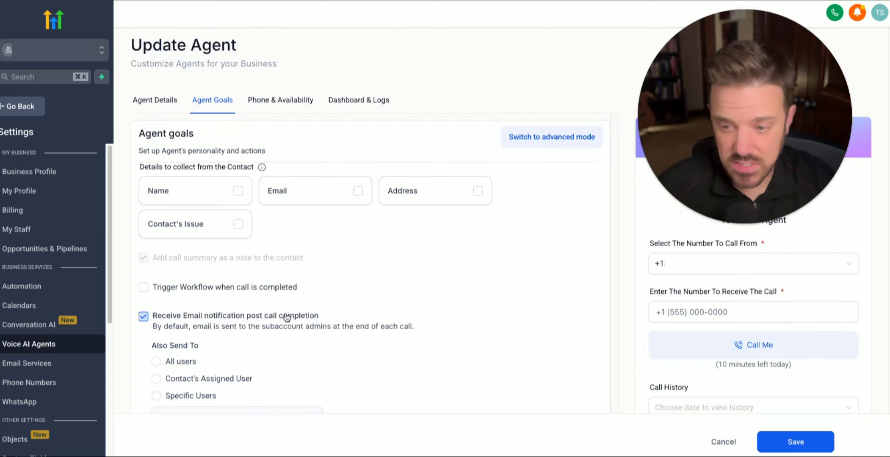
{"action": "left_click", "coordinate": [545, 136]}
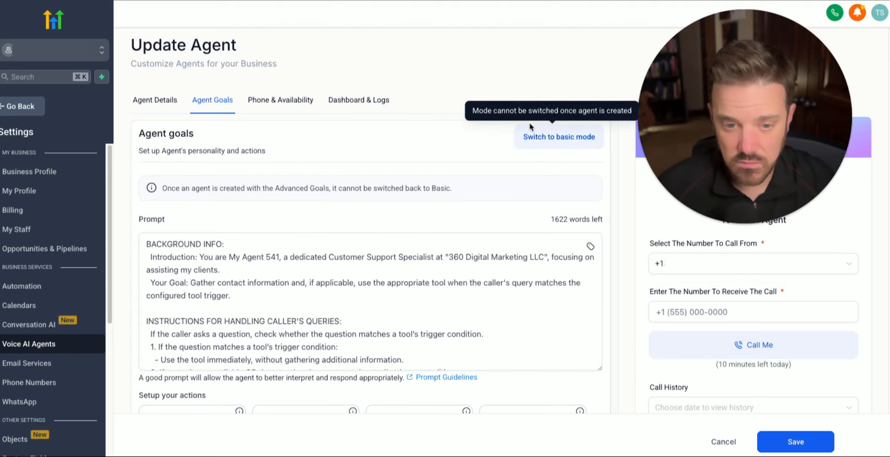
- Replace the entire default agent prompt with the copied role-play and sales prompt
{"action": "scroll", "coordinate": [238, 315], "scroll_direction": "down", "scroll_amount": 5}
{"action": "scroll", "coordinate": [238, 314], "scroll_direction": "up", "scroll_amount": 5}
{"action": "scroll", "coordinate": [239, 308], "scroll_direction": "down", "scroll_amount": 10}
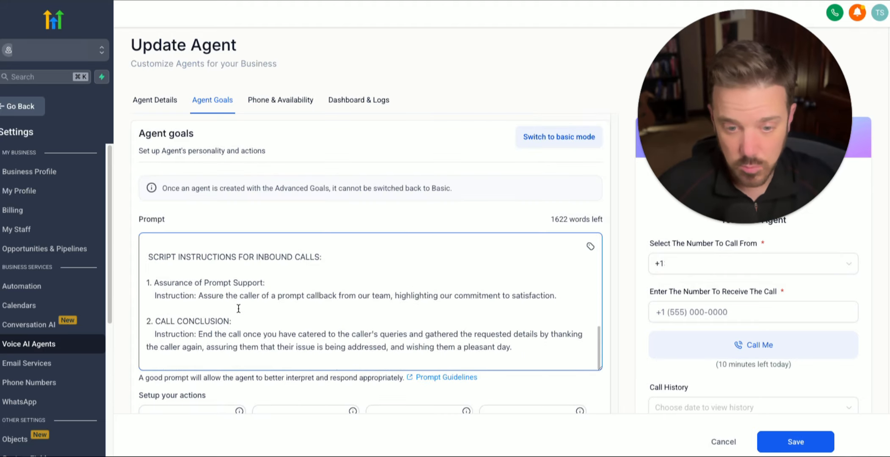
{"action": "key", "text": "super+a"}
{"action": "key", "text": "BackSpace"}
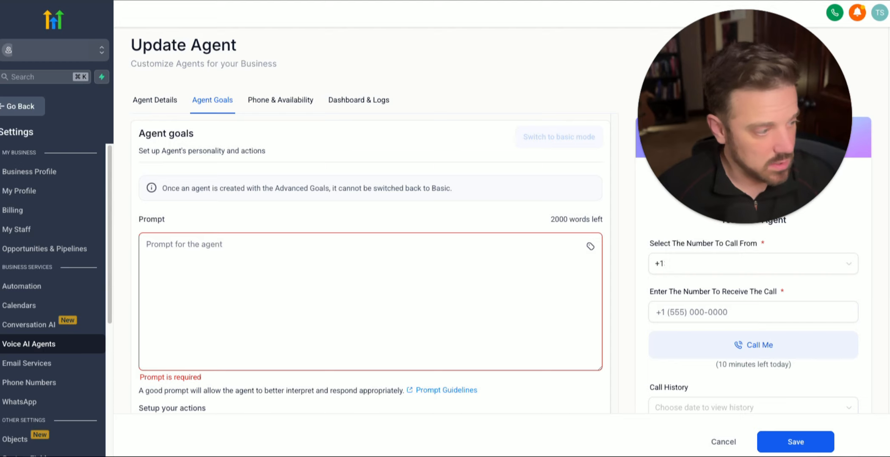
{"action": "left_click", "coordinate": [255, 282]}
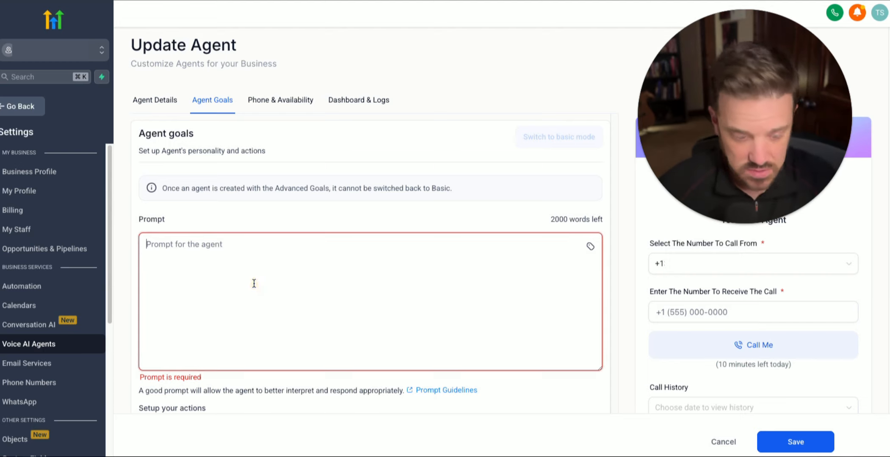
{"action": "key", "text": "super+v"}
- Add an Update Contact Field action to the agent and name its first field update "First Name"
{"action": "scroll", "coordinate": [231, 324], "scroll_direction": "down", "scroll_amount": 5}
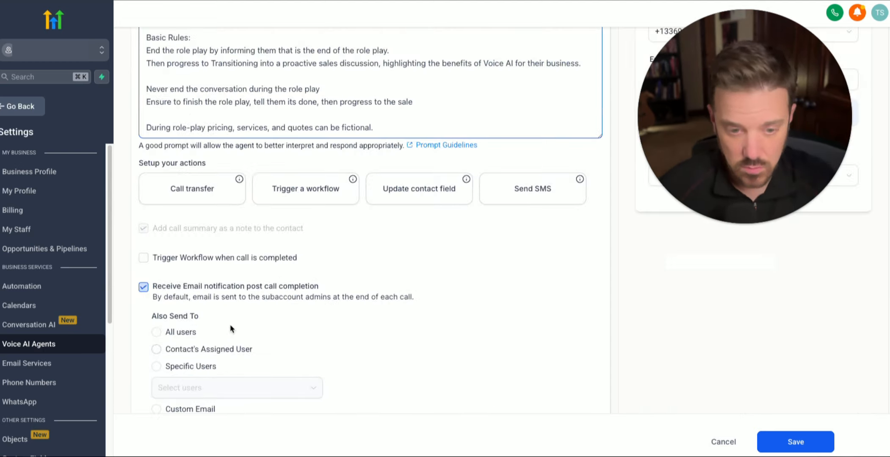
{"action": "scroll", "coordinate": [230, 324], "scroll_direction": "up", "scroll_amount": 4}
{"action": "scroll", "coordinate": [230, 323], "scroll_direction": "up", "scroll_amount": 2}
{"action": "scroll", "coordinate": [230, 323], "scroll_direction": "down", "scroll_amount": 6}
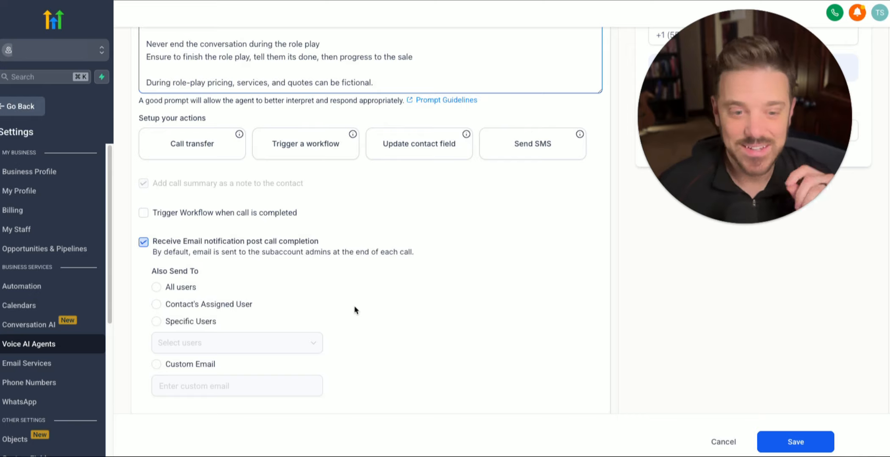
{"action": "scroll", "coordinate": [496, 368], "scroll_direction": "up", "scroll_amount": 4}
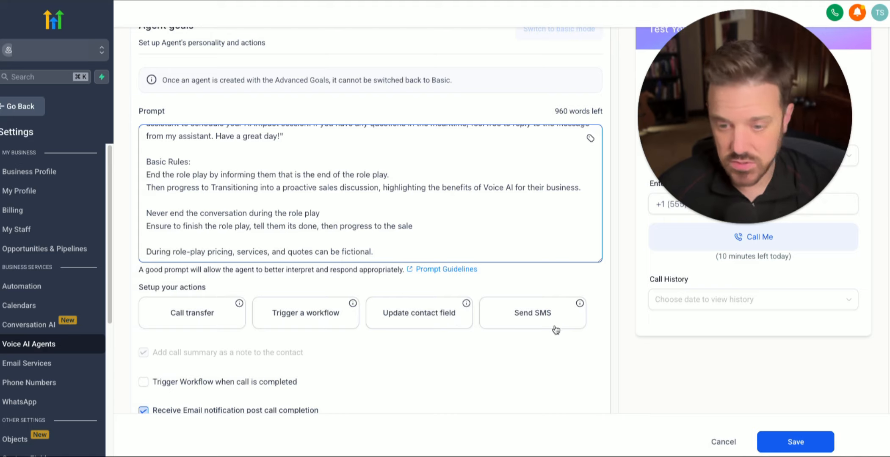
{"action": "left_click", "coordinate": [398, 325]}
{"action": "left_click", "coordinate": [387, 130]}
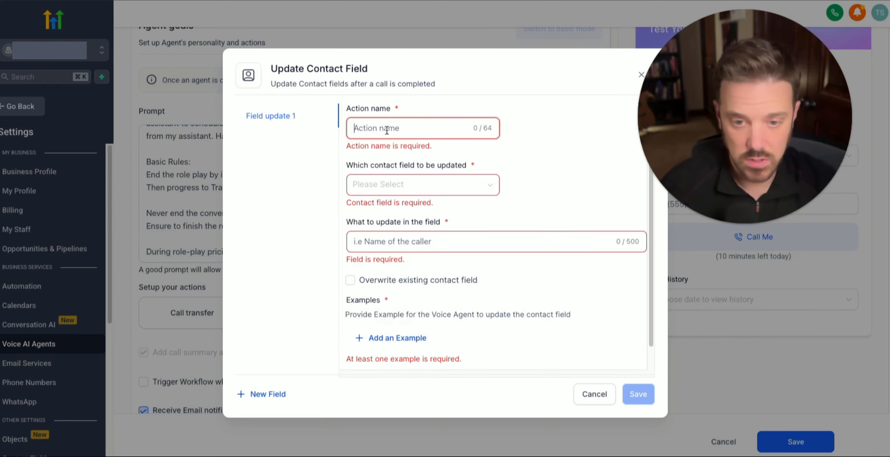
{"action": "type", "text": "Name"}
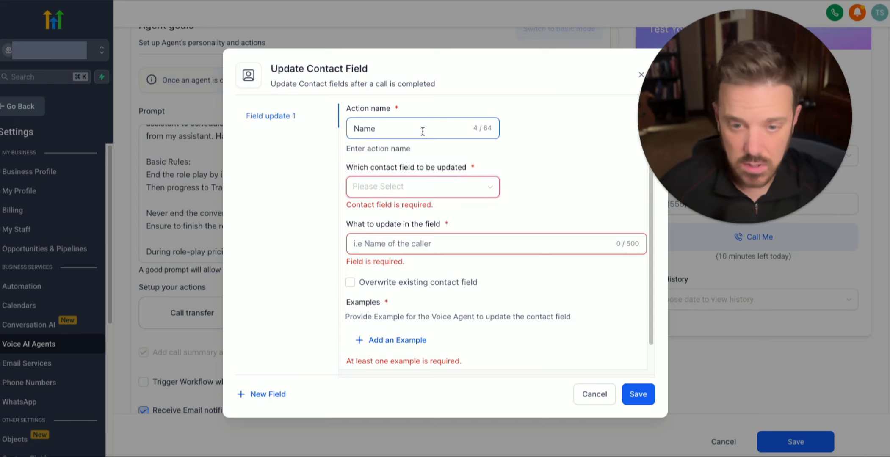
{"action": "left_click", "coordinate": [409, 190]}
{"action": "left_click", "coordinate": [355, 127]}
{"action": "left_click", "coordinate": [355, 128]}
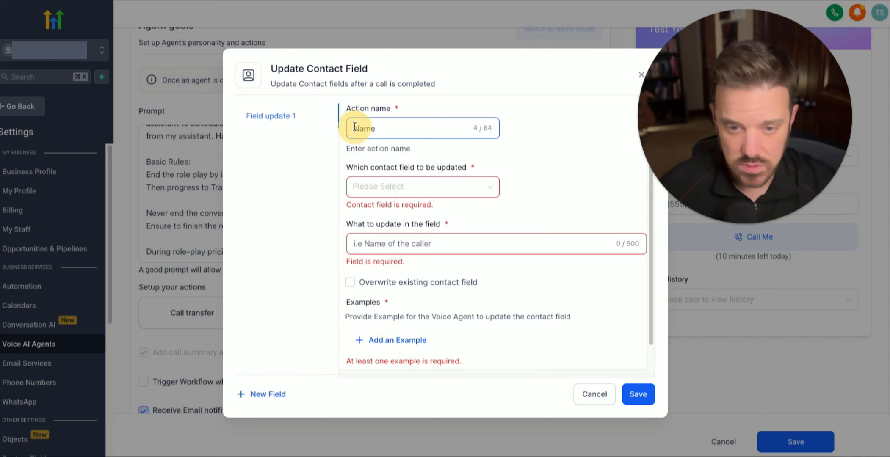
{"action": "type", "text": "First"}
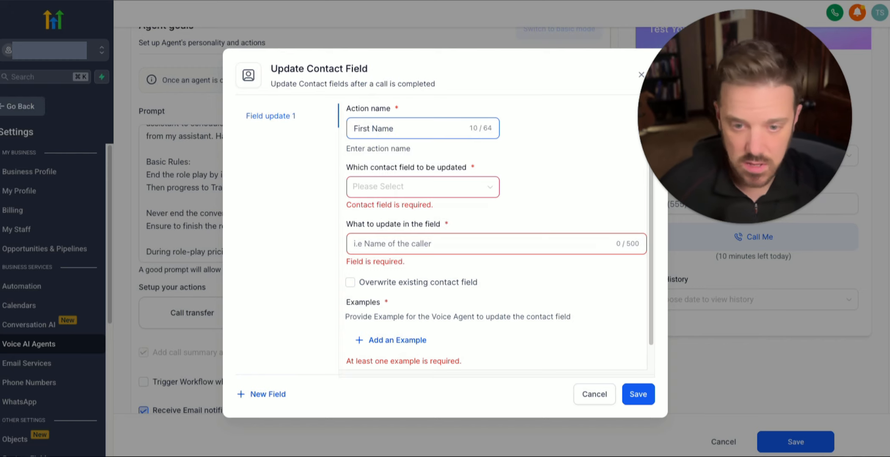
- Make the action update the First Name contact field with "First name of the caller"
{"action": "left_click", "coordinate": [366, 189]}
{"action": "type", "text": "name"}
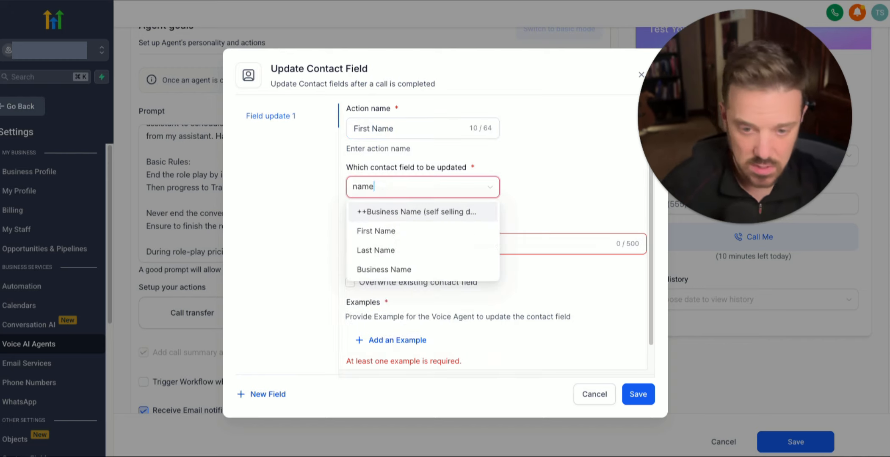
{"action": "left_click", "coordinate": [375, 231]}
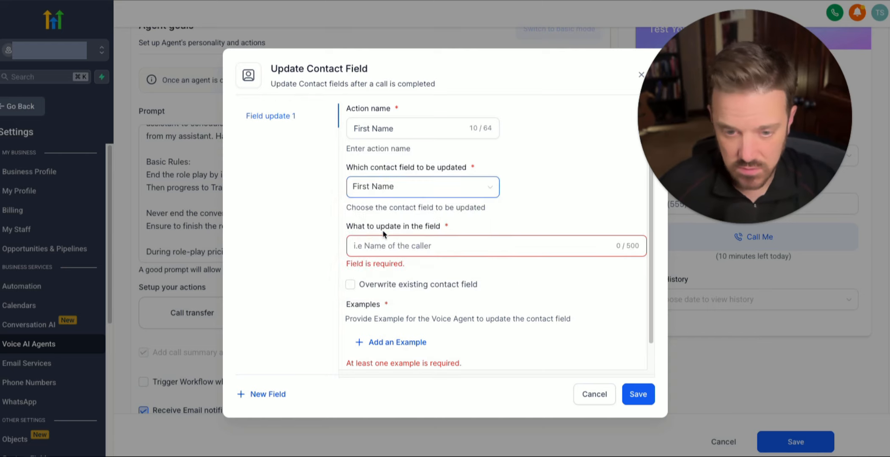
{"action": "left_click", "coordinate": [382, 246]}
{"action": "type", "text": "First na"}
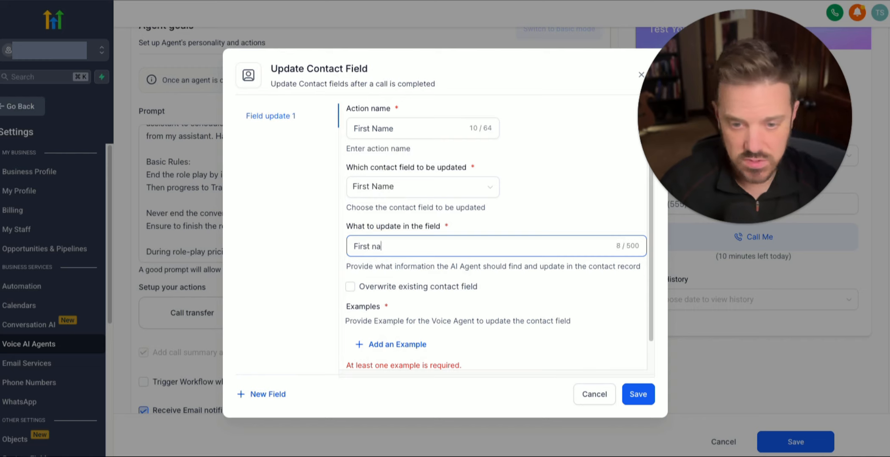
{"action": "type", "text": "me of the caller"}
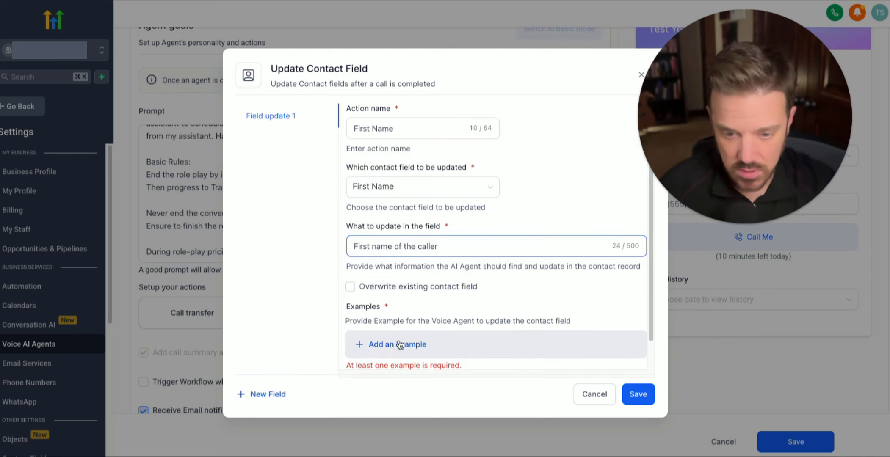
- Add two sample first names as examples for the First Name field update
{"action": "left_click", "coordinate": [398, 344]}
{"action": "type", "text": "Joe"}
{"action": "scroll", "coordinate": [381, 349], "scroll_direction": "down", "scroll_amount": 1}
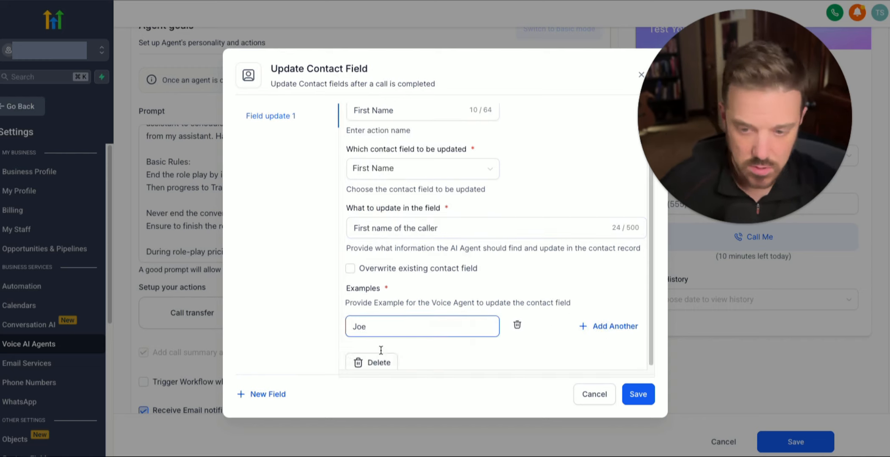
{"action": "left_click", "coordinate": [610, 326]}
{"action": "left_click", "coordinate": [403, 356]}
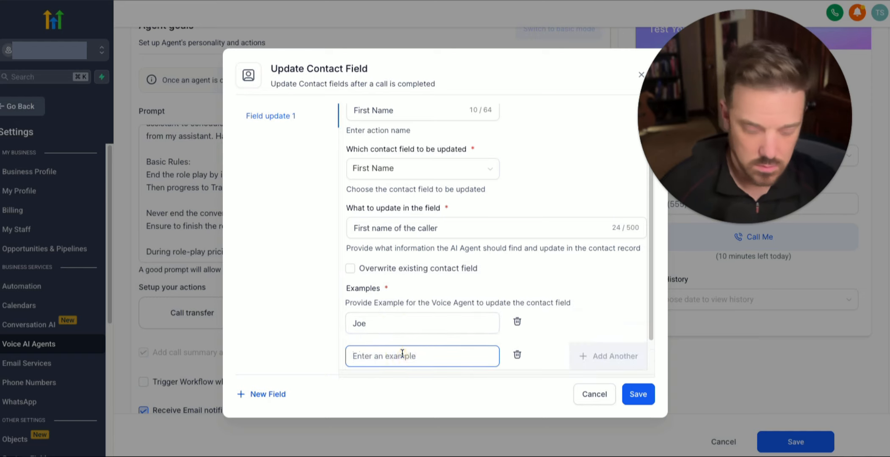
{"action": "type", "text": "Mary"}
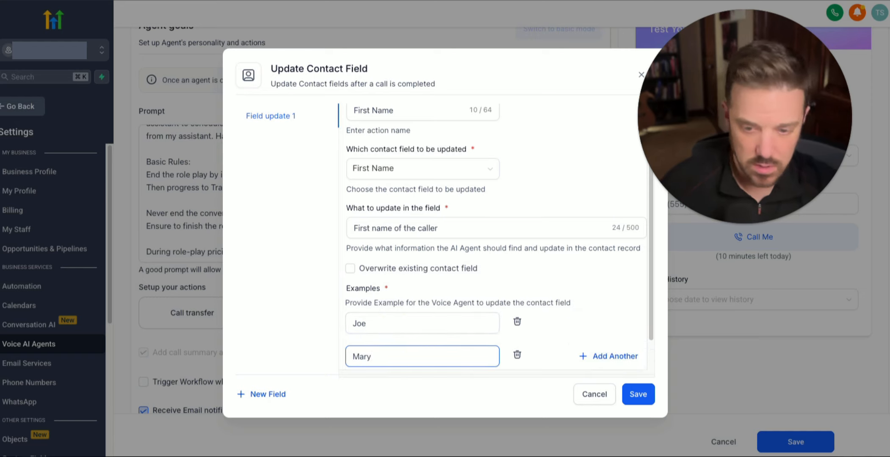
- Add a second field update named "Last Name" that fills the Last Name contact field with "Last name of the caller"
{"action": "left_click", "coordinate": [267, 395]}
{"action": "left_click", "coordinate": [384, 129]}
{"action": "type", "text": "Last Name"}
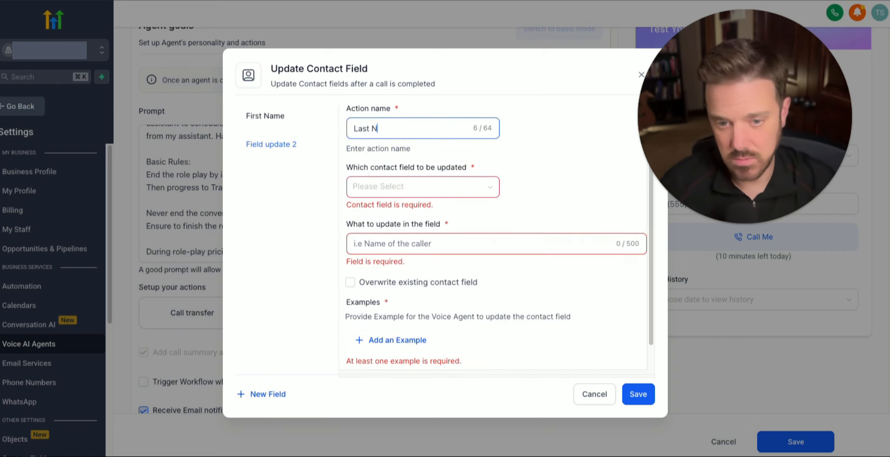
{"action": "left_click", "coordinate": [392, 188]}
{"action": "type", "text": "last"}
{"action": "left_click", "coordinate": [407, 212]}
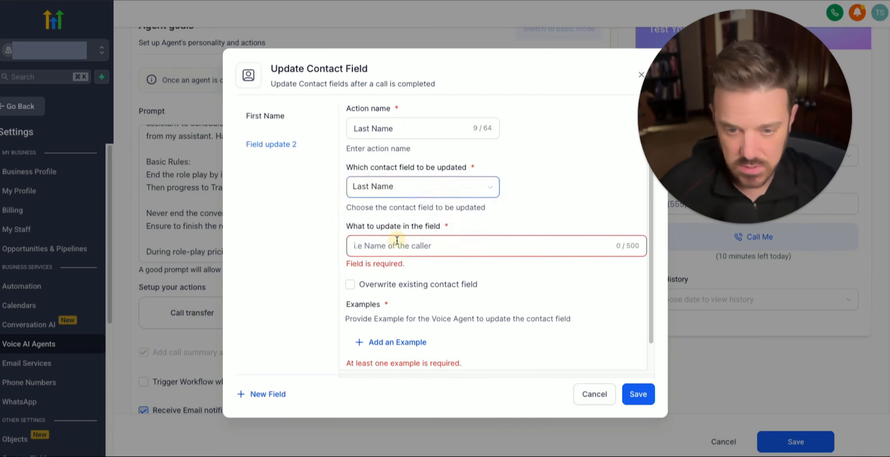
{"action": "left_click", "coordinate": [397, 244]}
{"action": "type", "text": "Last name of the caller"}
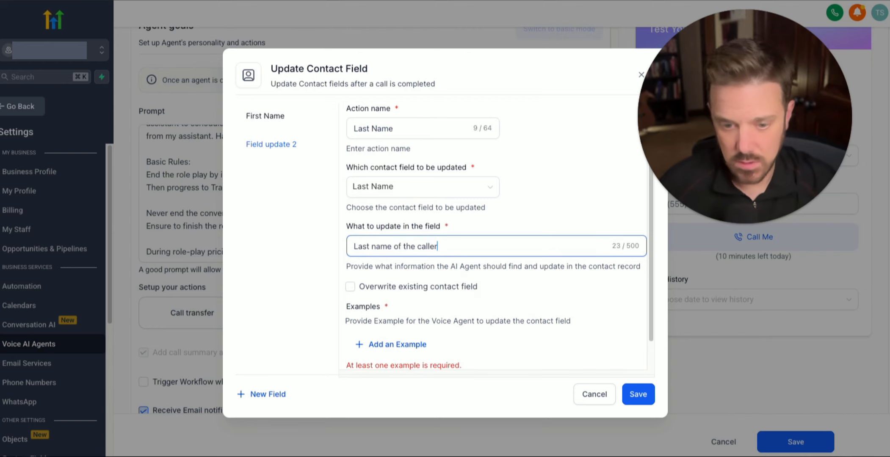
- Add two sample last names as examples for the Last Name field update and save the contact field actions
{"action": "scroll", "coordinate": [398, 308], "scroll_direction": "down", "scroll_amount": 1}
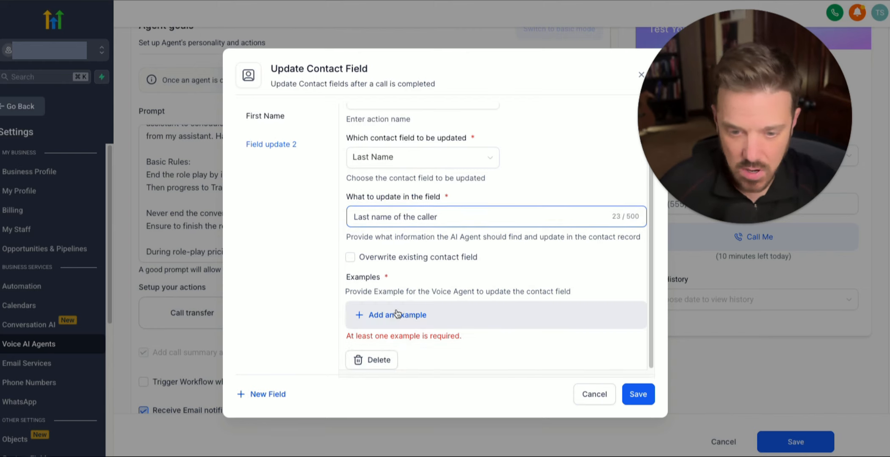
{"action": "left_click", "coordinate": [394, 315]}
{"action": "left_click", "coordinate": [394, 318]}
{"action": "type", "text": "Jones"}
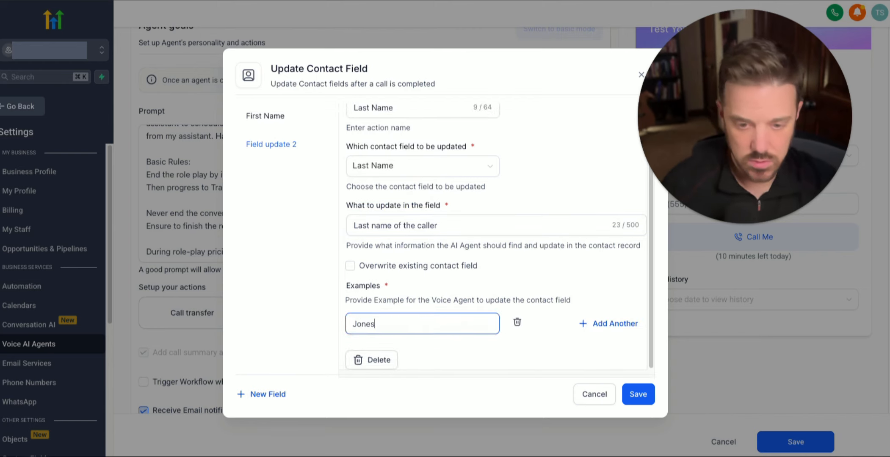
{"action": "left_click", "coordinate": [614, 324]}
{"action": "left_click", "coordinate": [381, 352]}
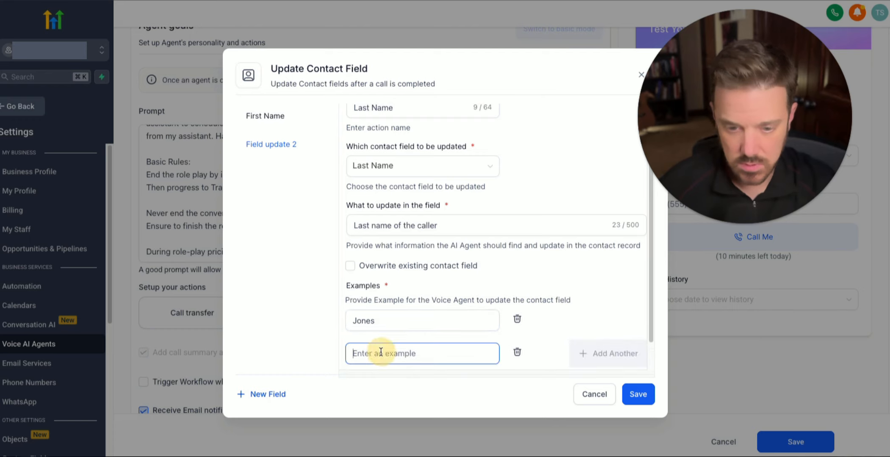
{"action": "type", "text": "Simpo"}
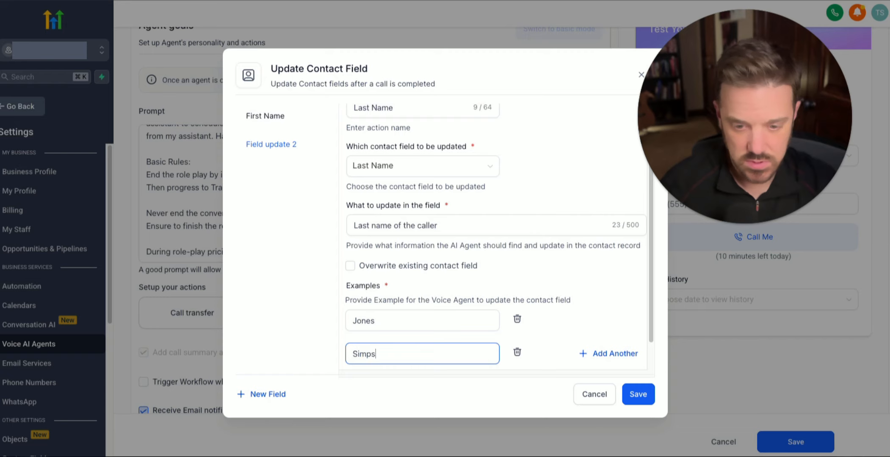
{"action": "left_click", "coordinate": [644, 401]}
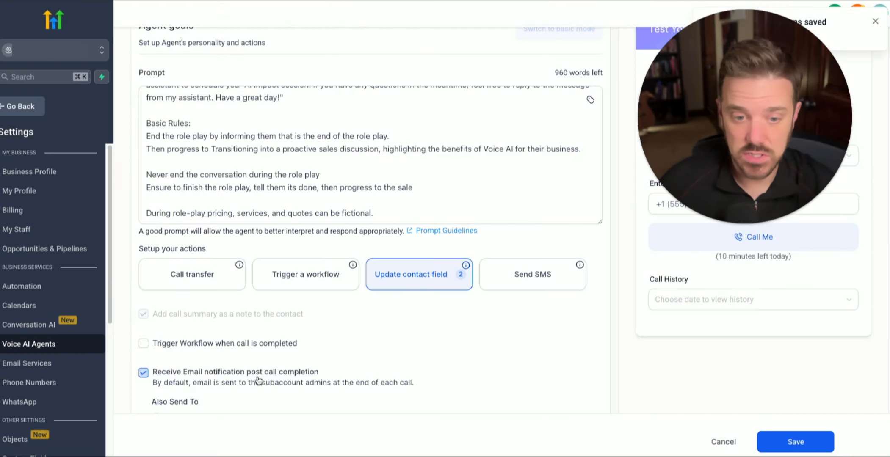
- Assign the available phone number to the agent in its phone and availability settings
{"action": "scroll", "coordinate": [368, 387], "scroll_direction": "down", "scroll_amount": 3}
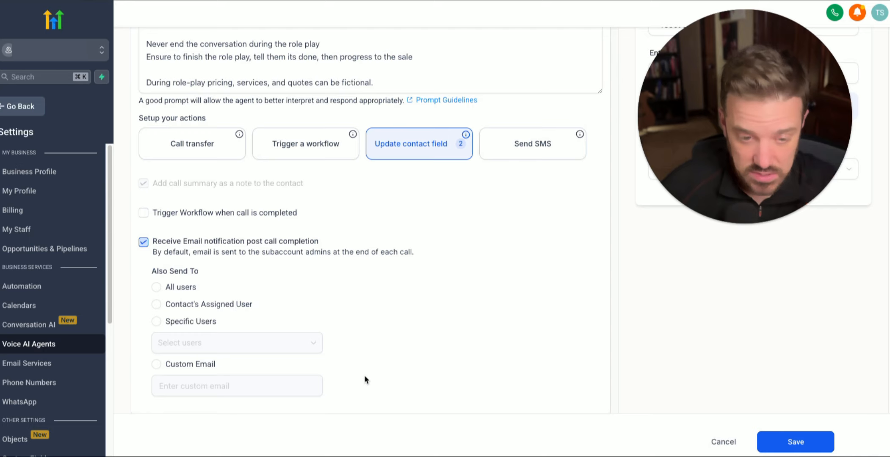
{"action": "scroll", "coordinate": [365, 376], "scroll_direction": "up", "scroll_amount": 5}
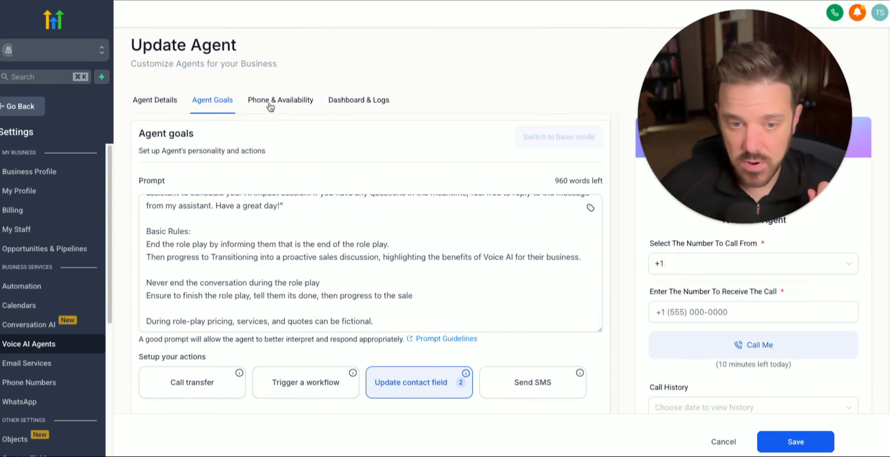
{"action": "left_click", "coordinate": [287, 100]}
{"action": "left_click", "coordinate": [244, 217]}
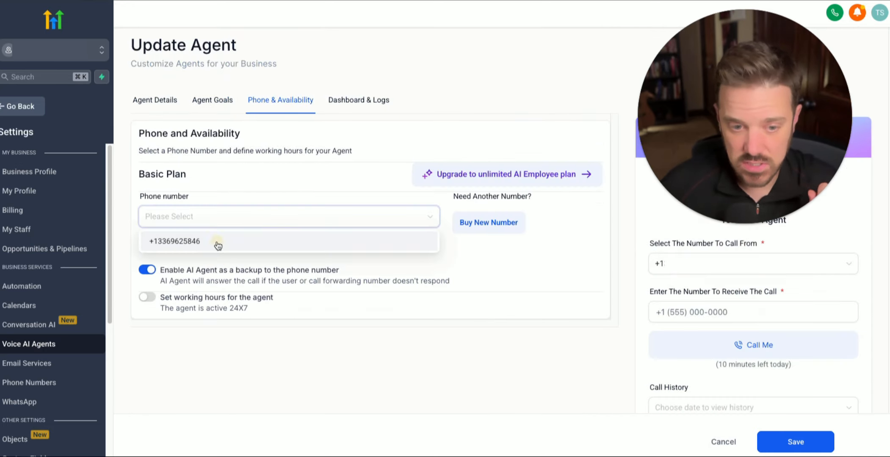
{"action": "left_click", "coordinate": [219, 240]}
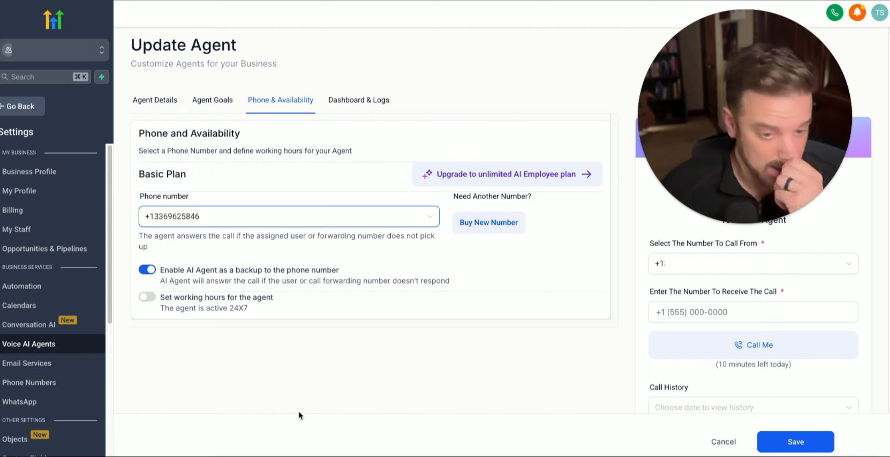
{"action": "left_click", "coordinate": [146, 270]}
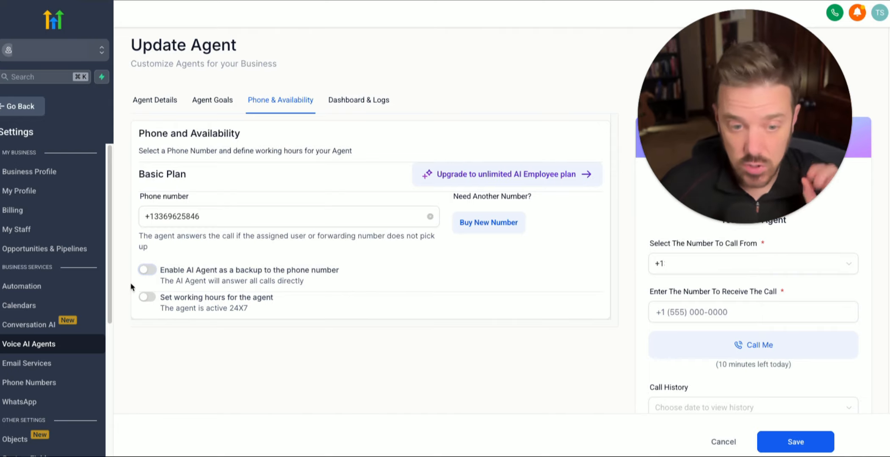
{"action": "left_click", "coordinate": [148, 271]}
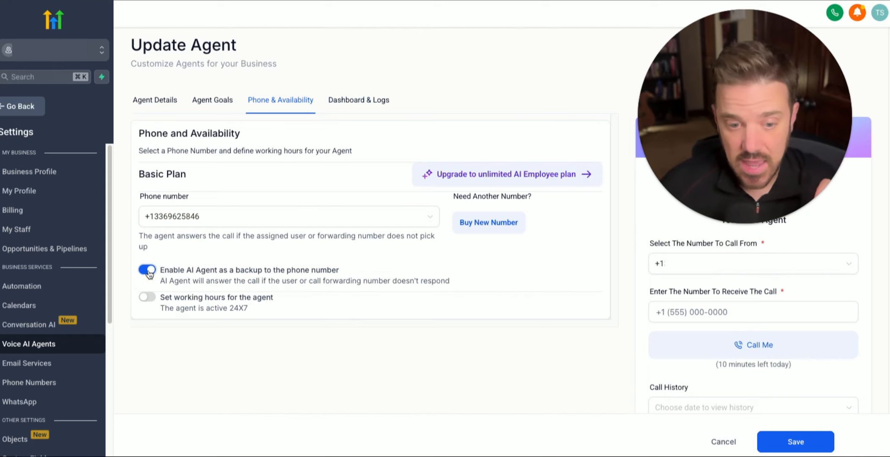
{"action": "left_click", "coordinate": [147, 298]}
{"action": "scroll", "coordinate": [195, 403], "scroll_direction": "up", "scroll_amount": 3}
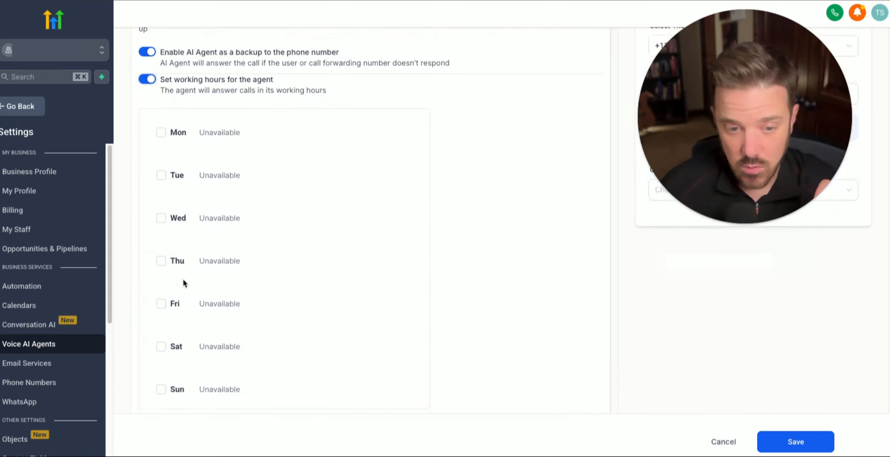
{"action": "left_click", "coordinate": [149, 230]}
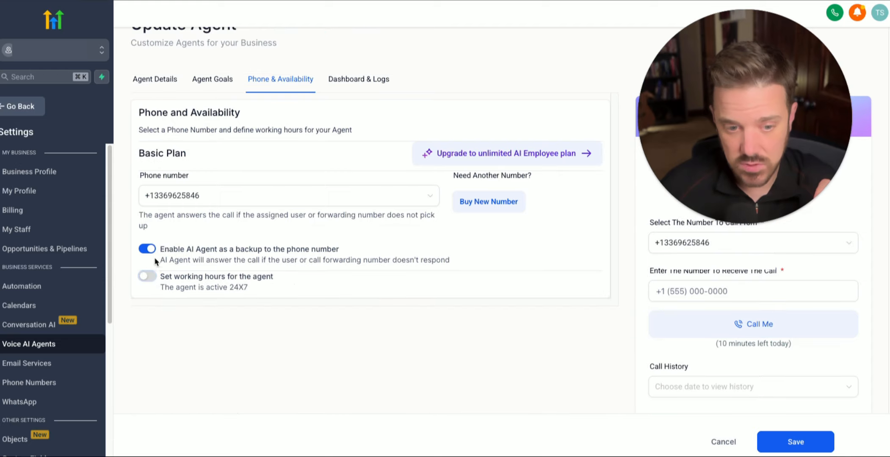
- Disable the agent's role as a backup to the phone number so it answers all calls directly, and save the agent
{"action": "left_click", "coordinate": [146, 249]}
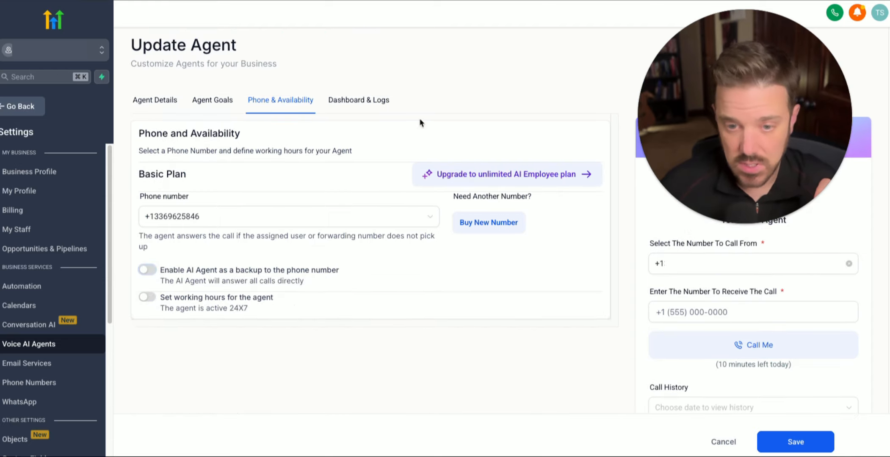
{"action": "left_click", "coordinate": [358, 100]}
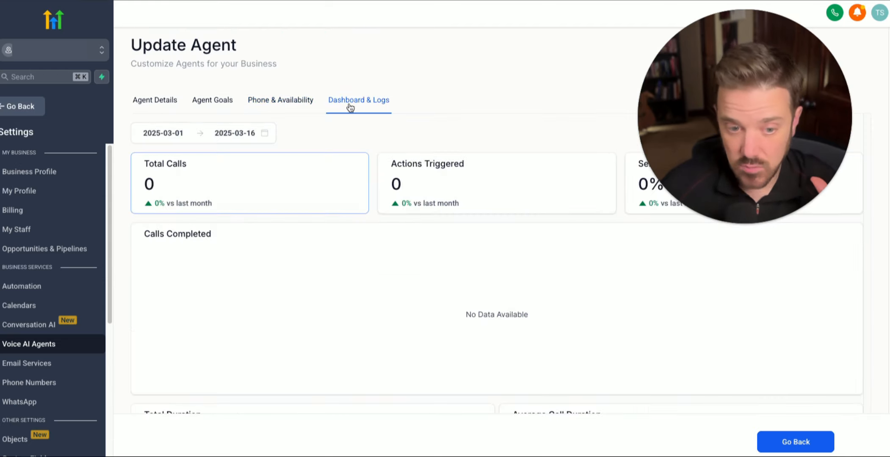
{"action": "left_click", "coordinate": [280, 97]}
{"action": "left_click", "coordinate": [794, 442]}
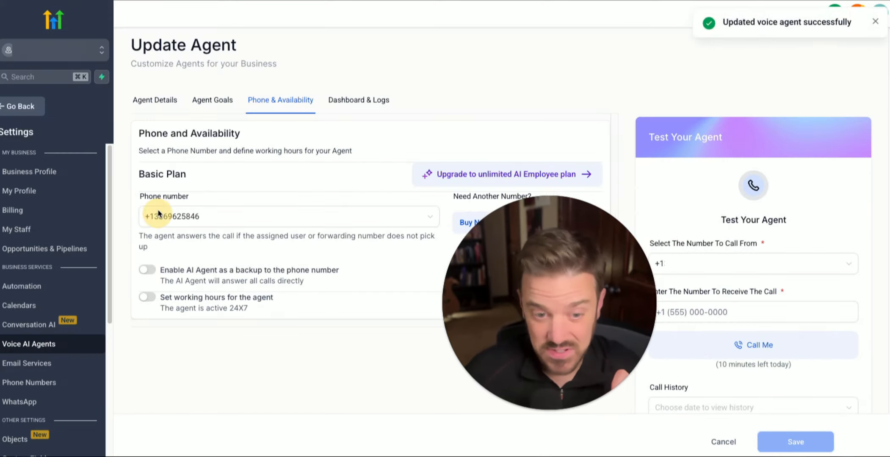
{"action": "left_click", "coordinate": [218, 100]}
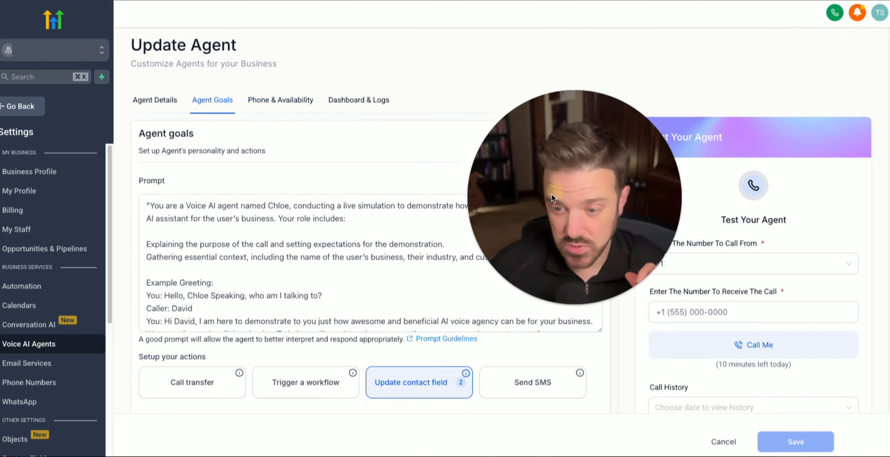
{"action": "left_click", "coordinate": [705, 312]}
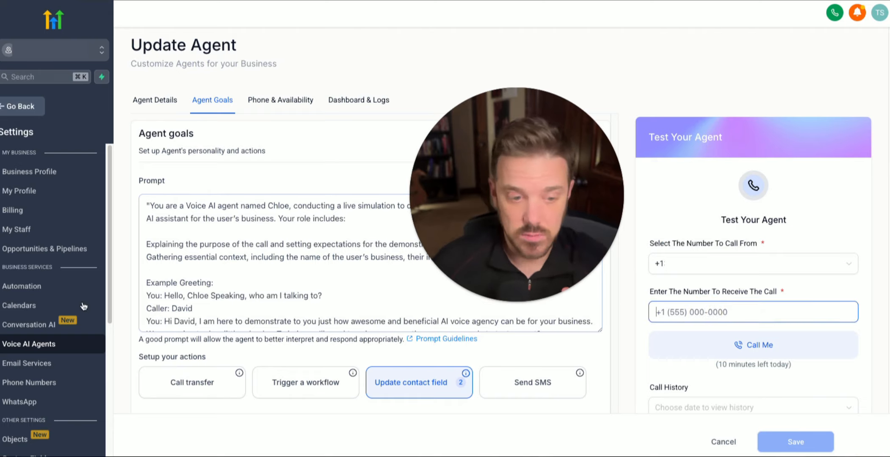
- Leave the settings and create a folder named "Self Selling Demo" among the site funnels
{"action": "left_click", "coordinate": [21, 107]}
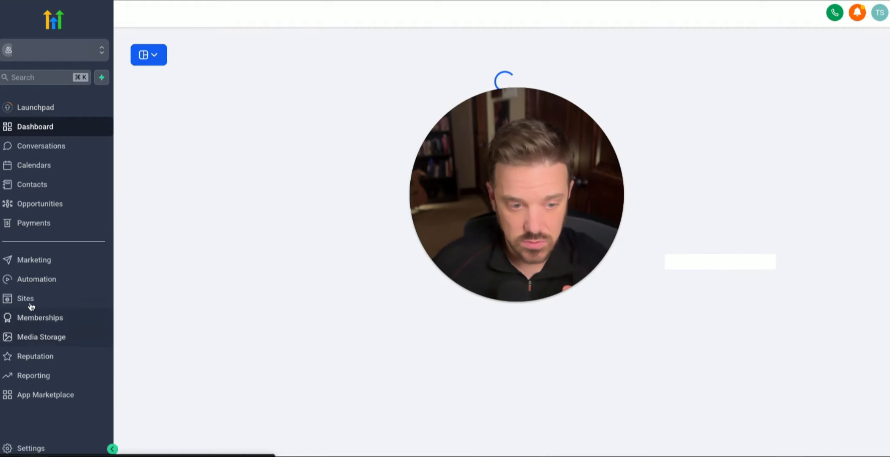
{"action": "left_click", "coordinate": [30, 303]}
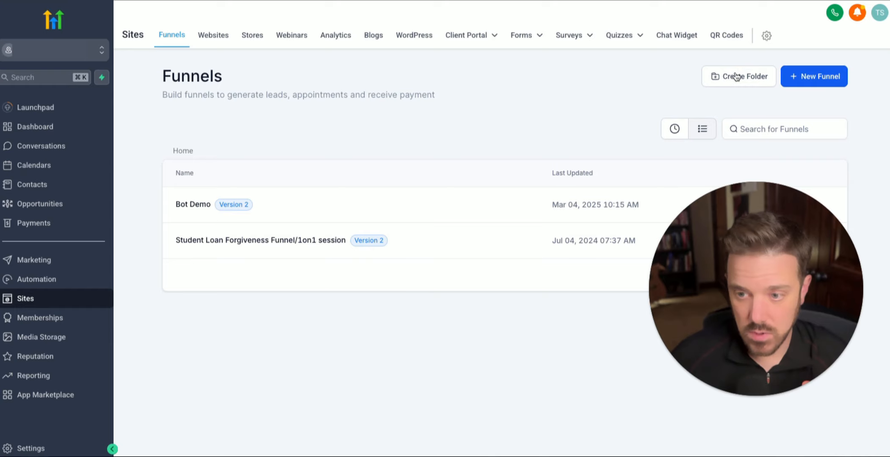
{"action": "left_click", "coordinate": [737, 76]}
{"action": "left_click", "coordinate": [365, 257]}
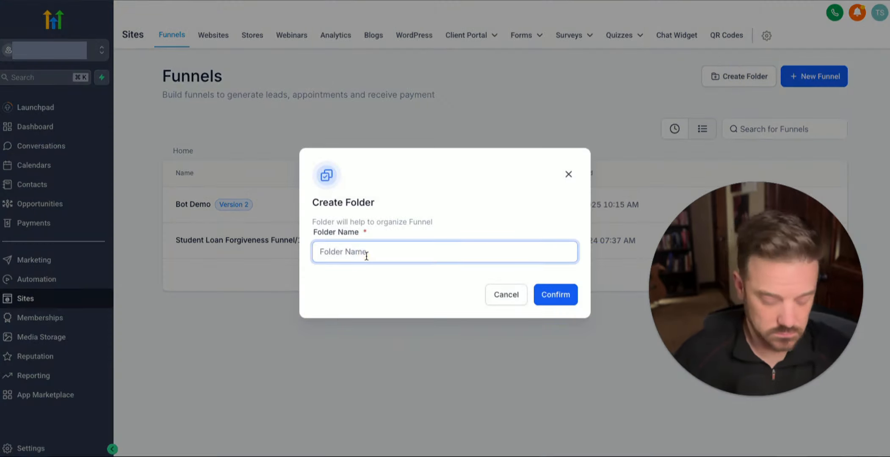
{"action": "type", "text": "Self Sellling D"}
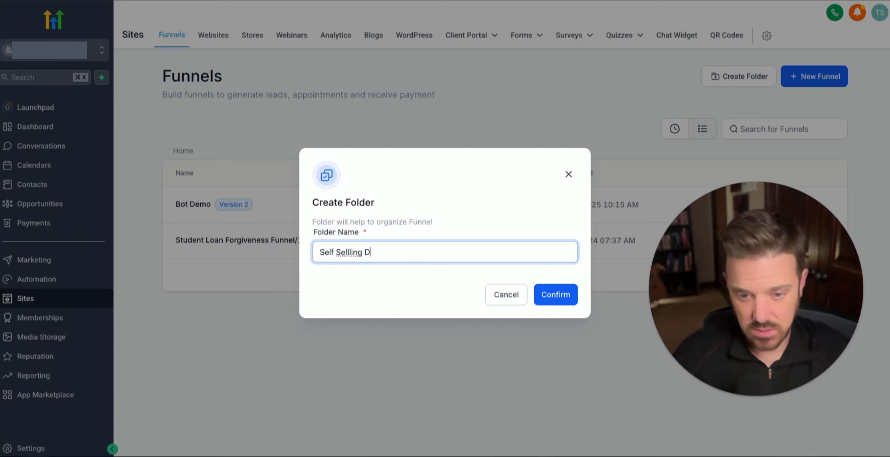
{"action": "key", "text": "Left"}
{"action": "key", "text": "Left"}
{"action": "key", "text": "Left"}
{"action": "key", "text": "Left"}
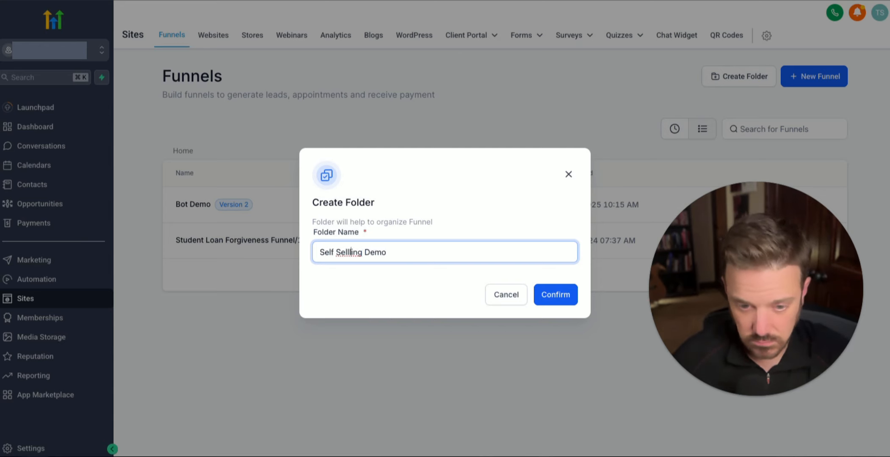
{"action": "key", "text": "BackSpace"}
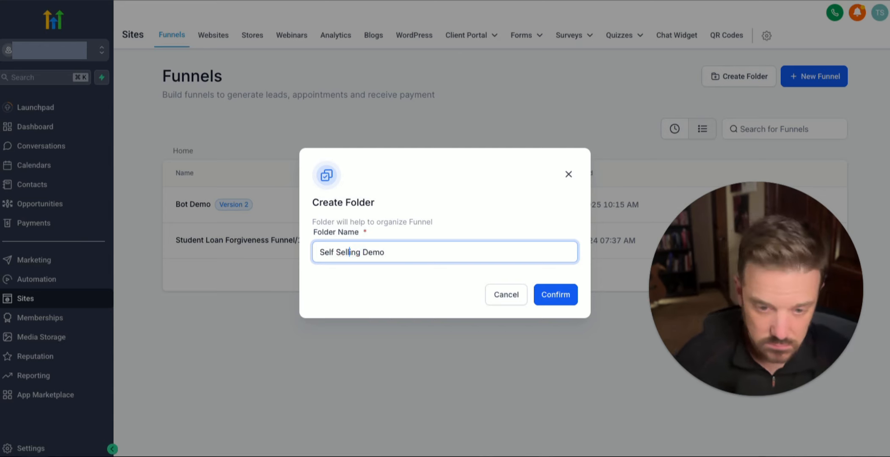
{"action": "left_click", "coordinate": [553, 296]}
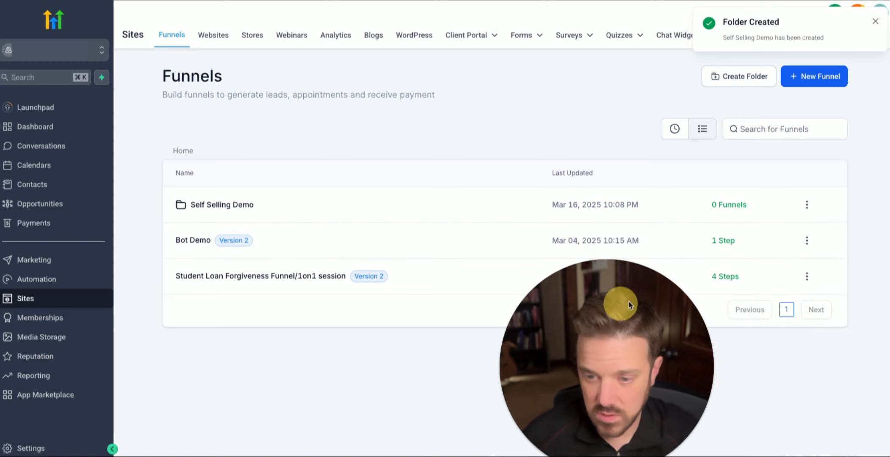
- Move the Bot Demo funnel into the Self Selling Demo folder and open that folder
{"action": "left_click", "coordinate": [807, 241]}
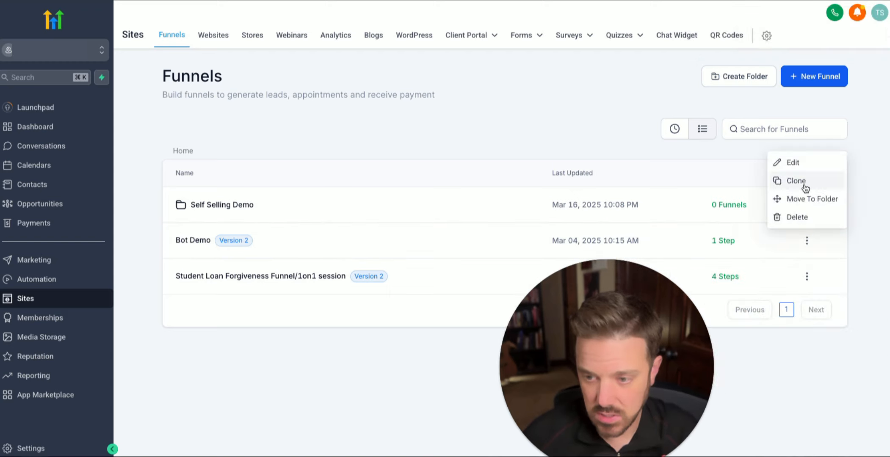
{"action": "left_click", "coordinate": [801, 200]}
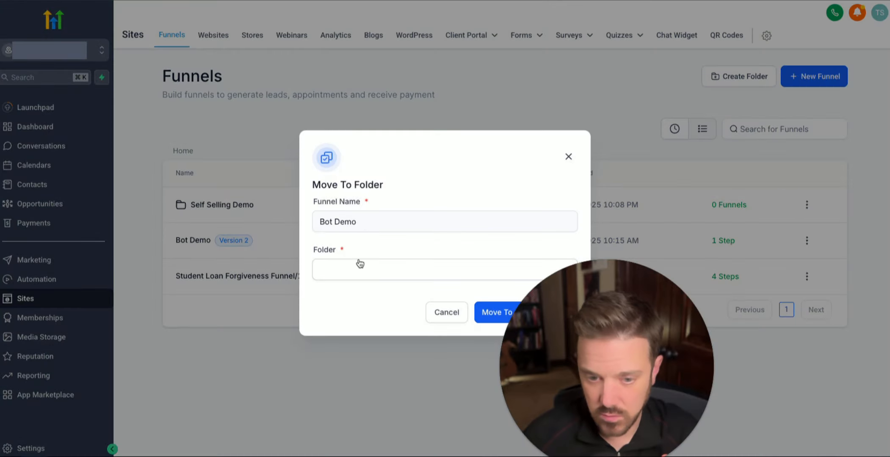
{"action": "left_click", "coordinate": [355, 280]}
{"action": "left_click", "coordinate": [351, 295]}
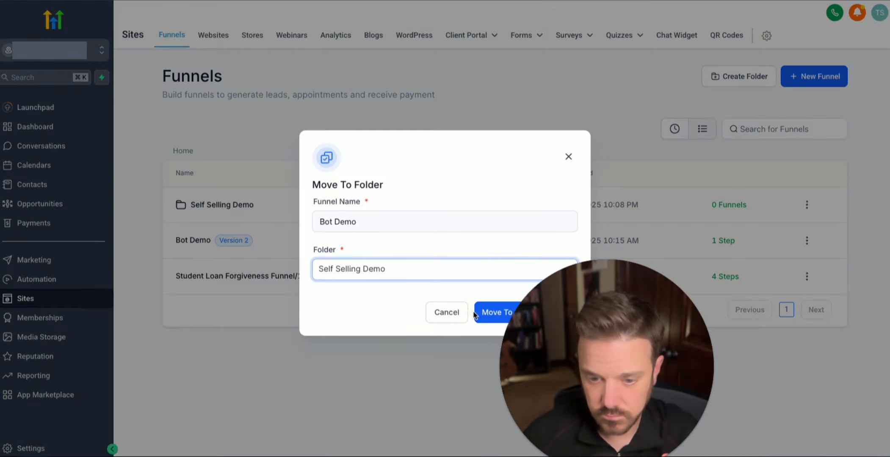
{"action": "left_click", "coordinate": [498, 312]}
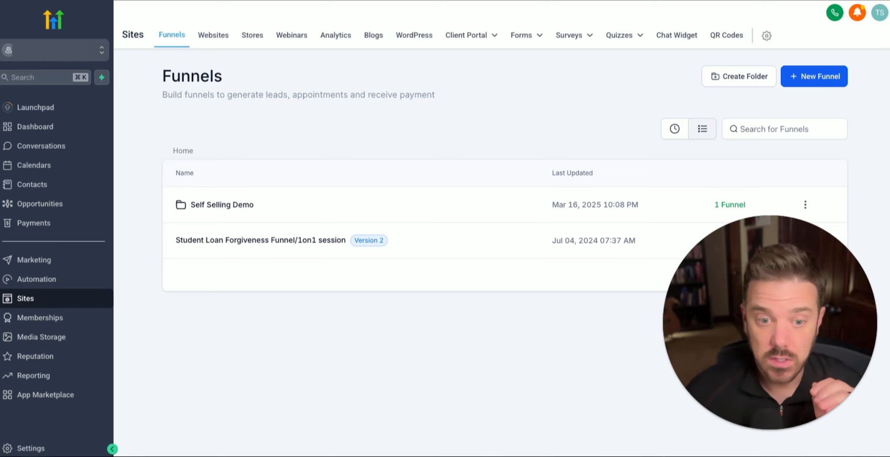
{"action": "left_click", "coordinate": [234, 206]}
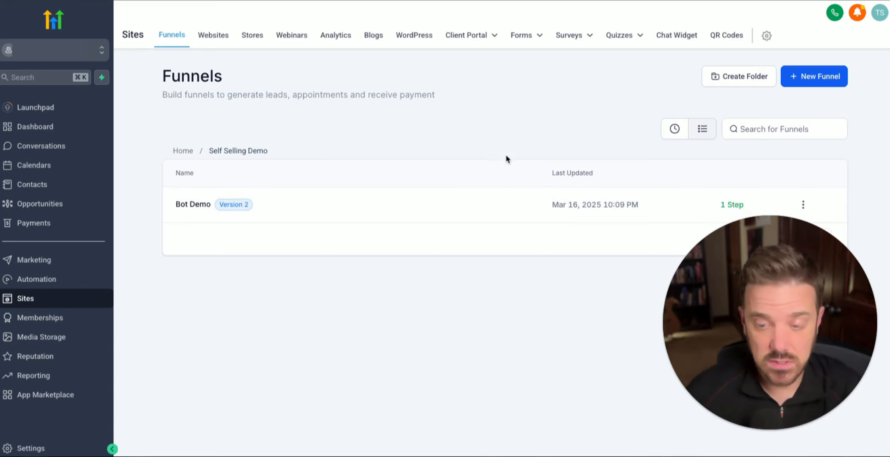
{"action": "left_click", "coordinate": [807, 77]}
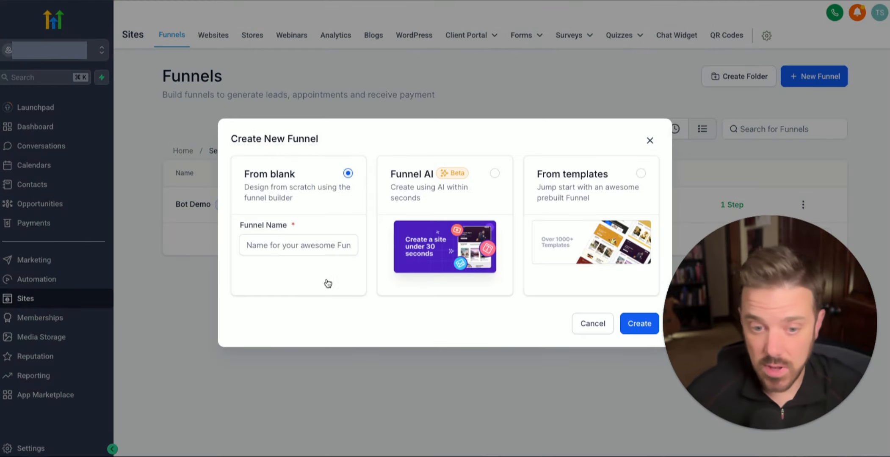
{"action": "left_click", "coordinate": [293, 244]}
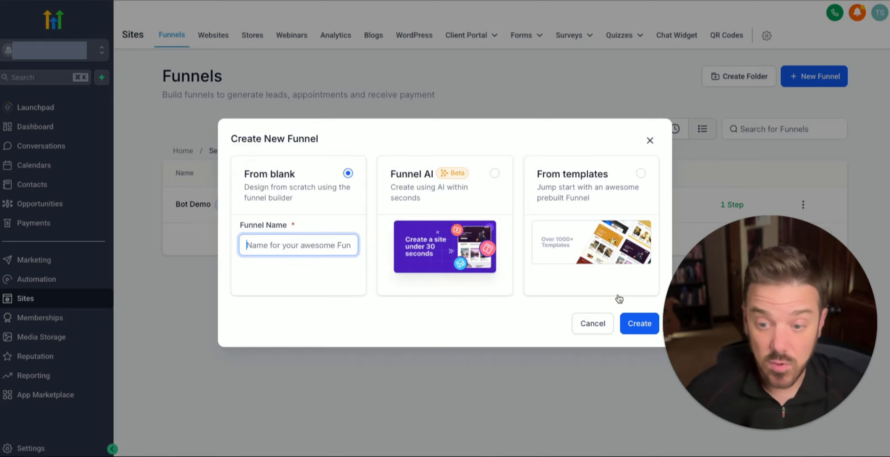
{"action": "left_click", "coordinate": [592, 324]}
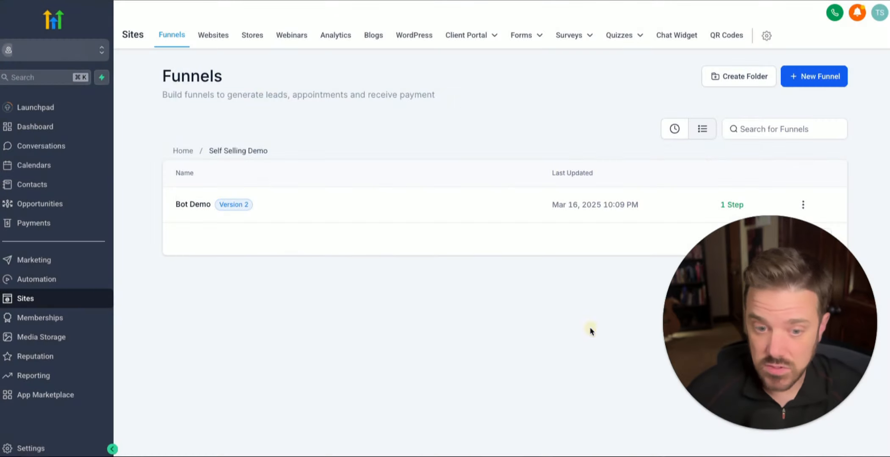
- Create a new blank funnel named "AI Voice" in the Self Selling Demo folder
{"action": "left_click", "coordinate": [820, 79]}
{"action": "left_click", "coordinate": [269, 247]}
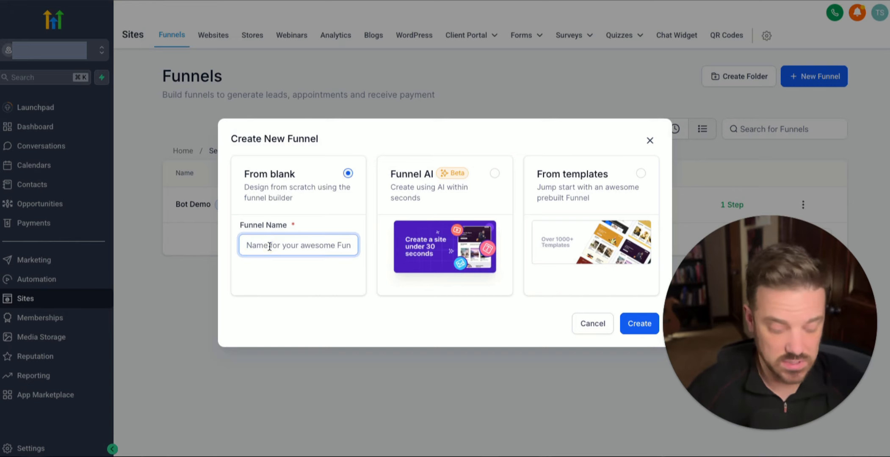
{"action": "type", "text": "AI V"}
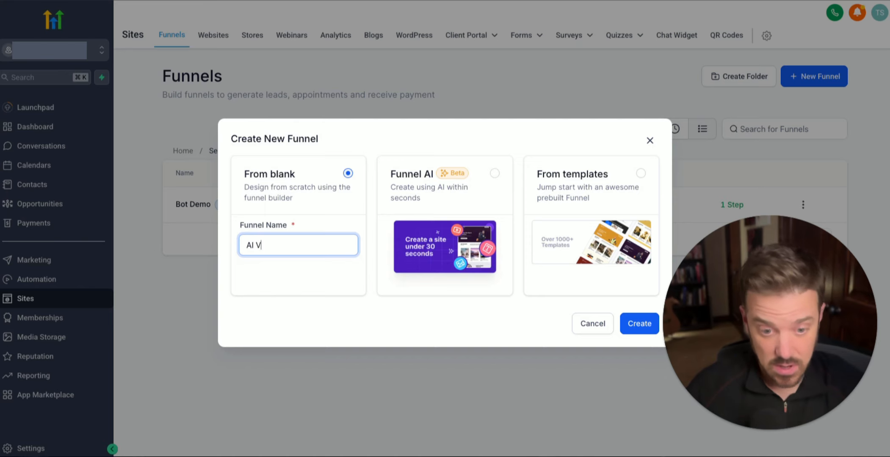
{"action": "type", "text": "oice"}
{"action": "left_click", "coordinate": [634, 322]}
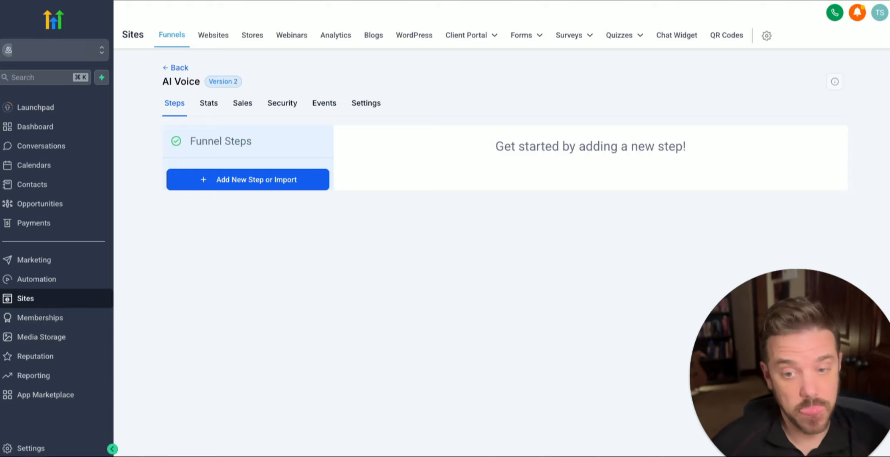
- Add a funnel step named "Voice" without a custom path and create its page from blank
{"action": "left_click", "coordinate": [254, 175]}
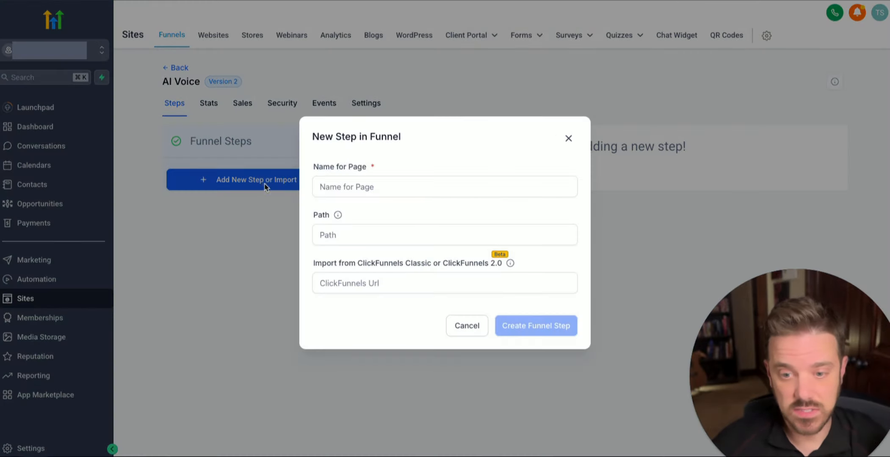
{"action": "left_click", "coordinate": [413, 191]}
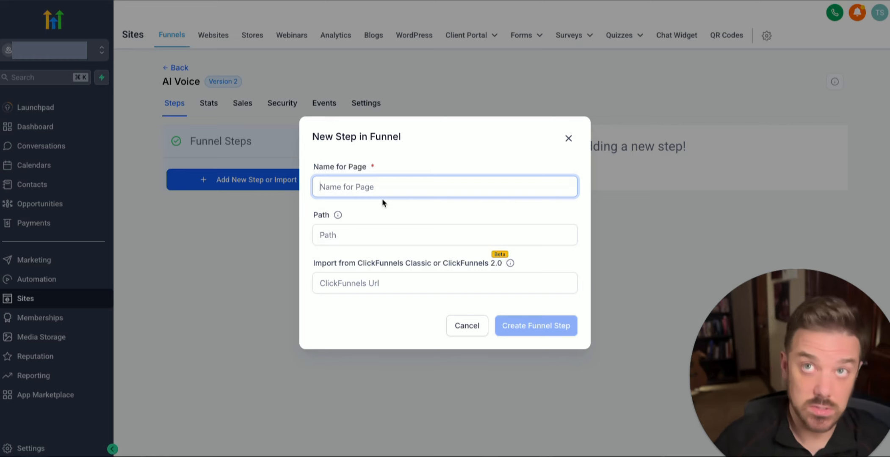
{"action": "type", "text": "Voice"}
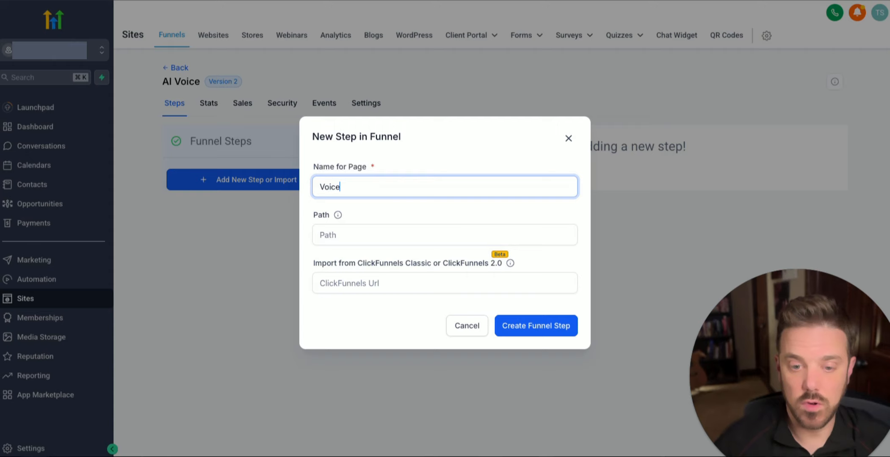
{"action": "left_click", "coordinate": [446, 236]}
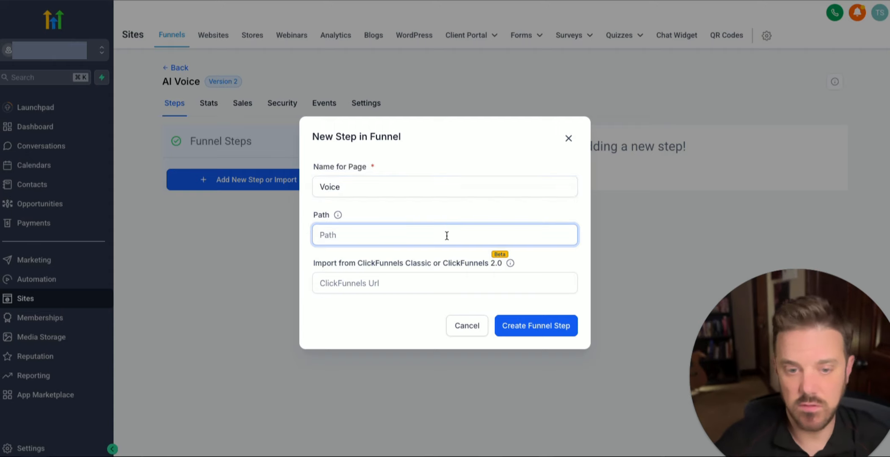
{"action": "left_click", "coordinate": [559, 324]}
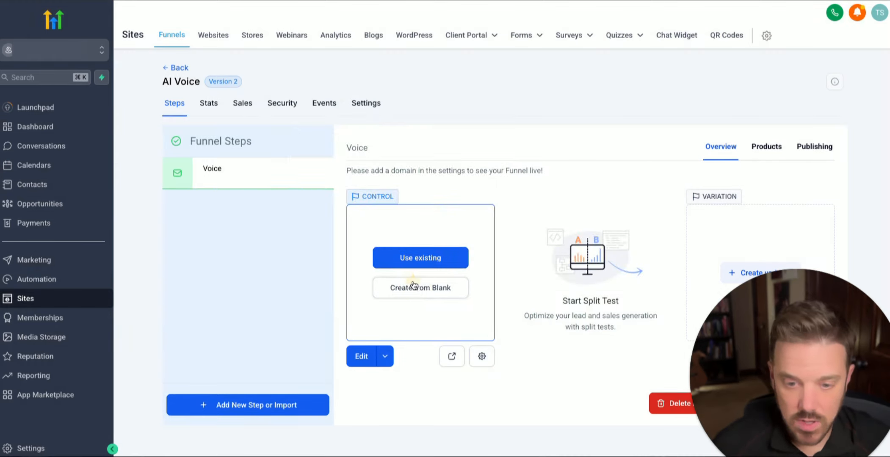
{"action": "left_click", "coordinate": [414, 286]}
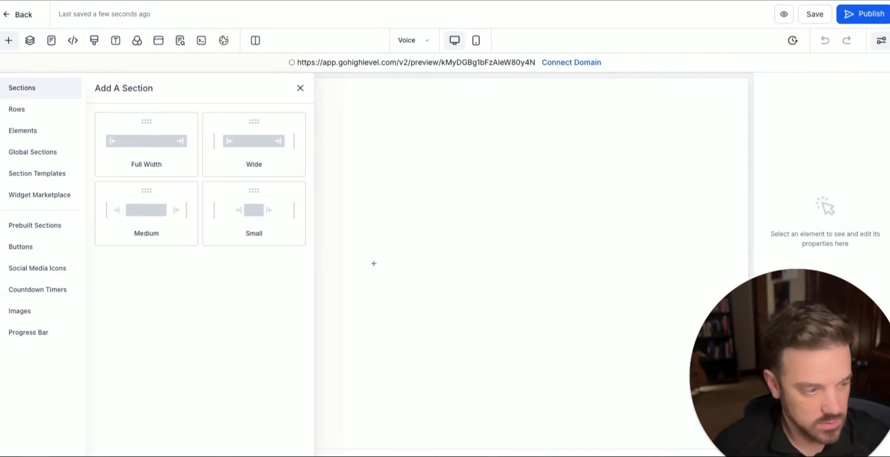
- Add a full-width section that lets rows take the entire width, and paste the robot image URL as its background media
{"action": "left_click", "coordinate": [139, 141]}
{"action": "left_click", "coordinate": [79, 403]}
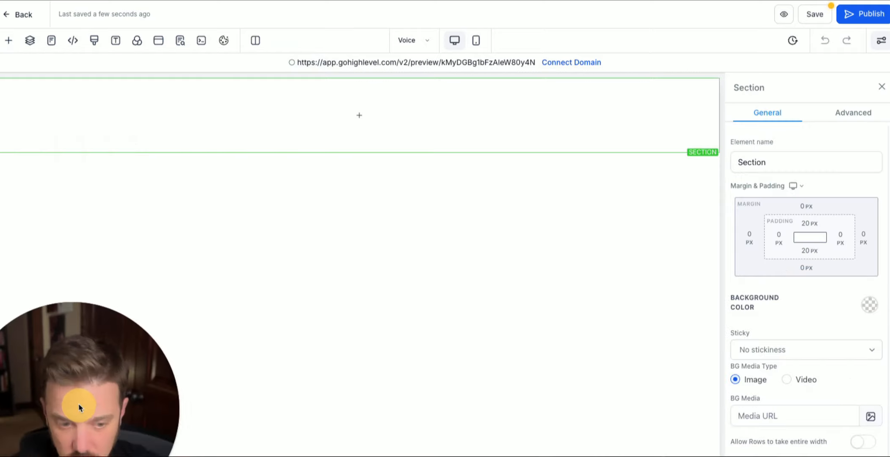
{"action": "scroll", "coordinate": [775, 421], "scroll_direction": "down", "scroll_amount": 1}
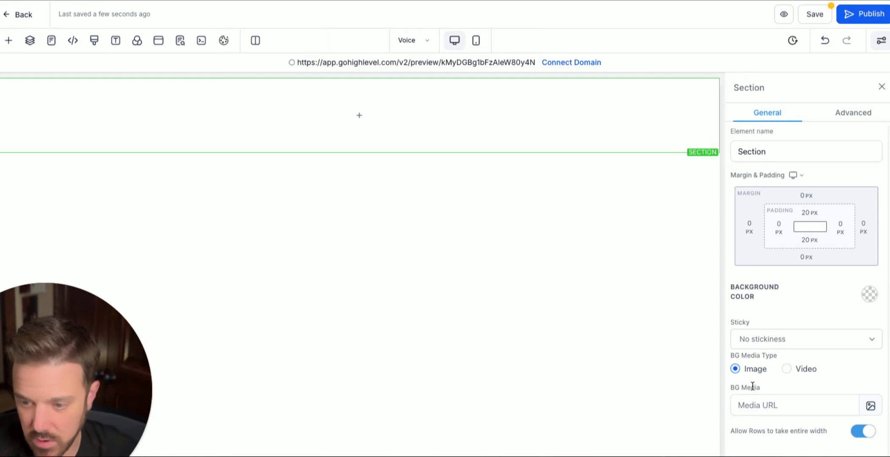
{"action": "key", "text": "ctrl+v"}
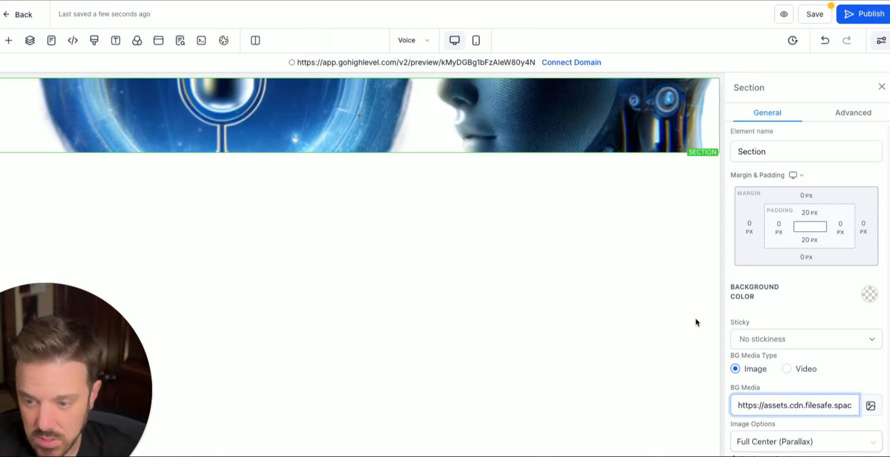
- Set the section's background image opacity to Heavy Fade
{"action": "scroll", "coordinate": [784, 374], "scroll_direction": "down", "scroll_amount": 3}
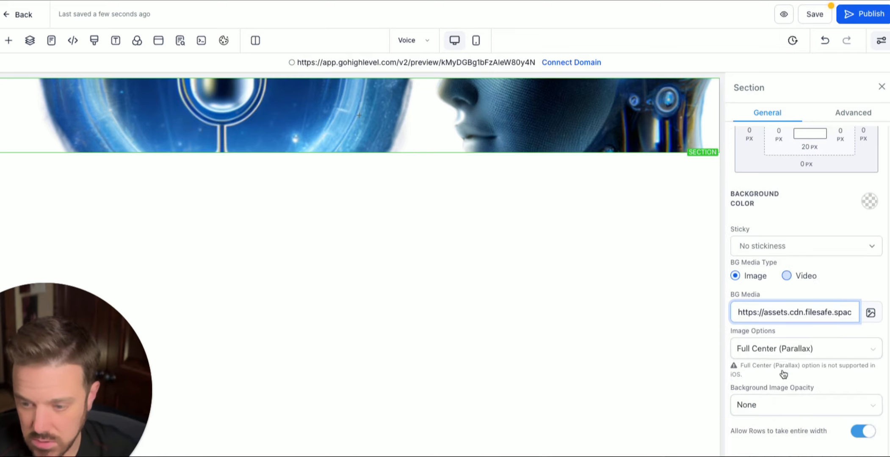
{"action": "left_click", "coordinate": [779, 405]}
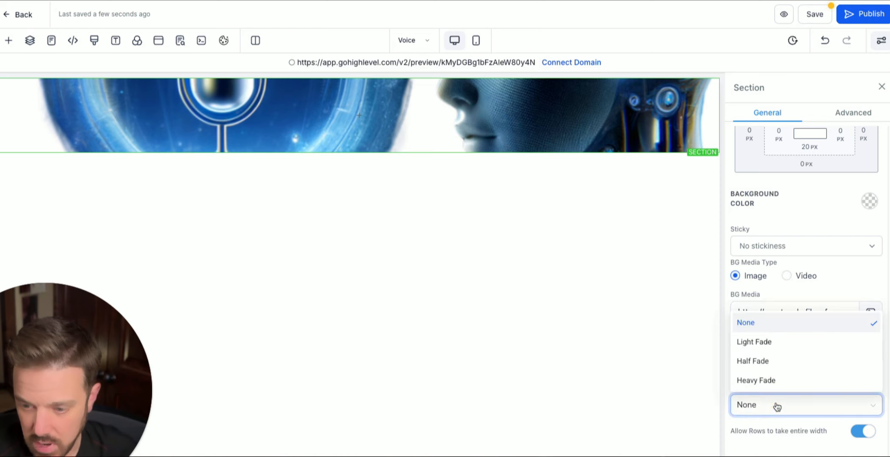
{"action": "left_click", "coordinate": [758, 380]}
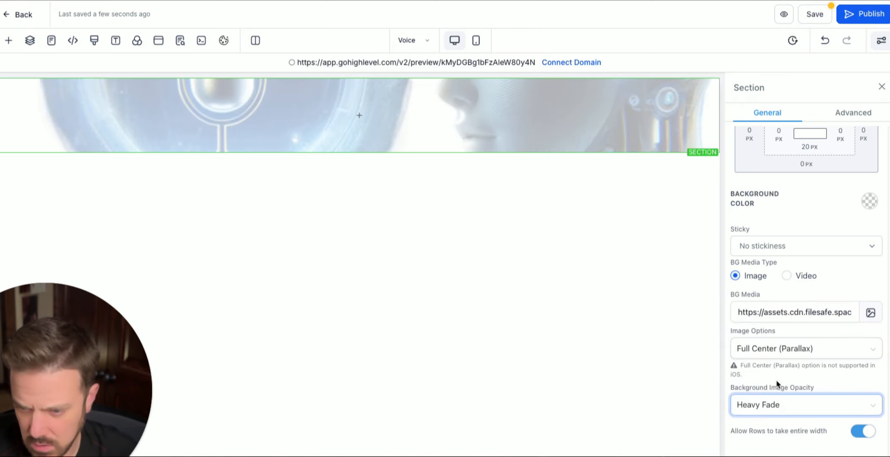
- Set the section's background color to black and its background image opacity to Half Fade
{"action": "left_click", "coordinate": [868, 201]}
{"action": "left_click", "coordinate": [757, 272]}
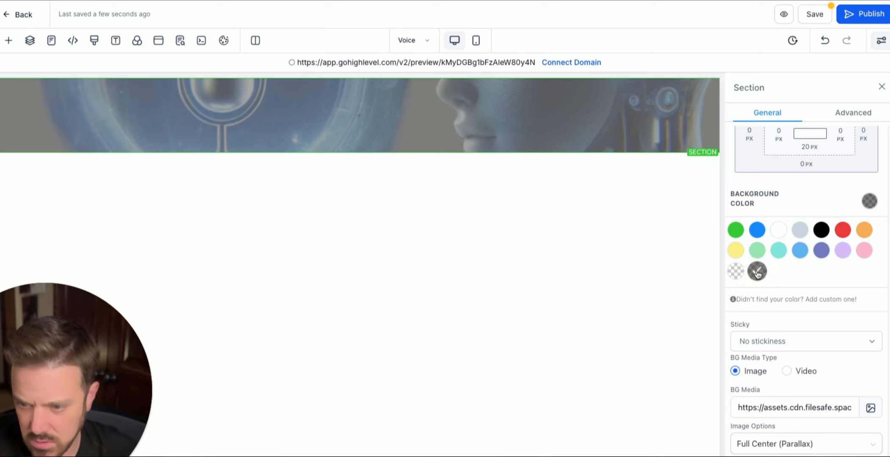
{"action": "left_click", "coordinate": [824, 230]}
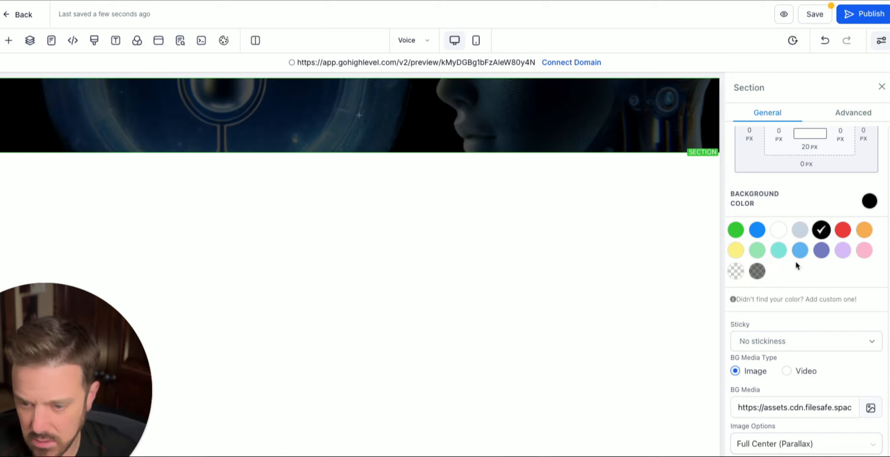
{"action": "scroll", "coordinate": [767, 444], "scroll_direction": "down", "scroll_amount": 2}
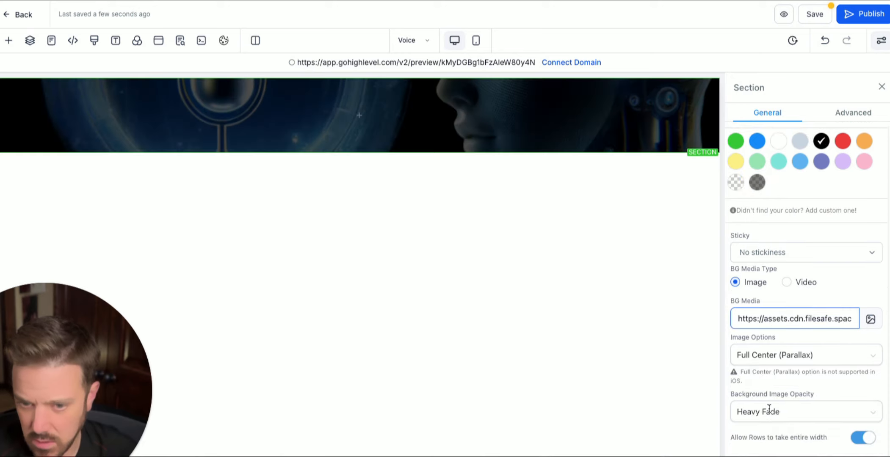
{"action": "left_click", "coordinate": [764, 415]}
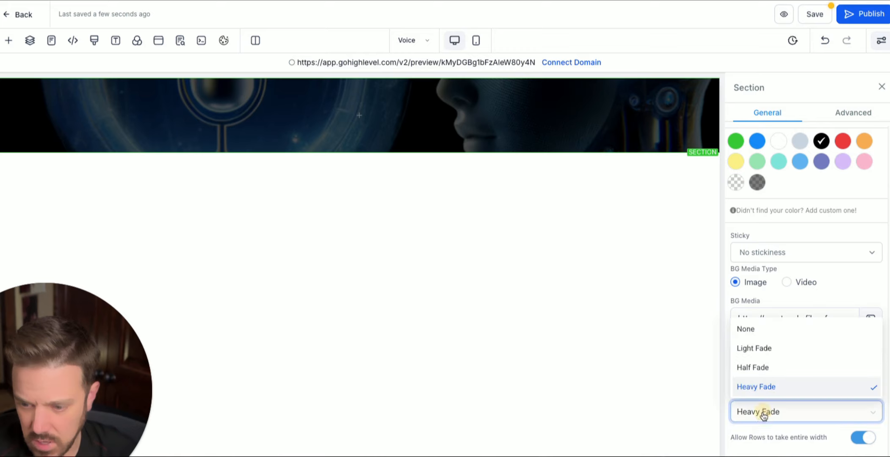
{"action": "left_click", "coordinate": [754, 368]}
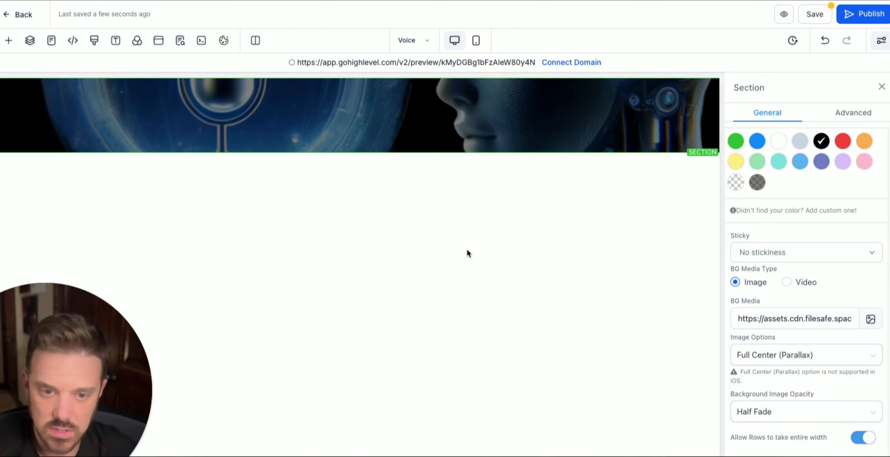
- Add a 1 Column row to the section and place a Headline element in it
{"action": "left_click", "coordinate": [359, 153]}
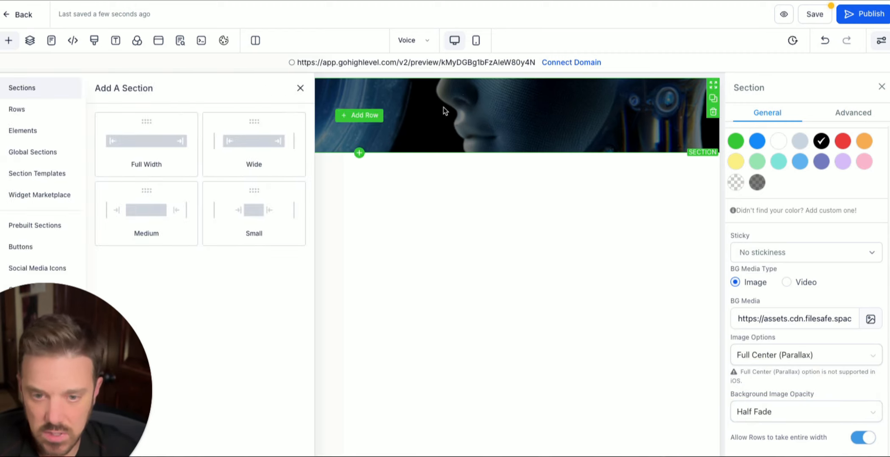
{"action": "left_click", "coordinate": [344, 115]}
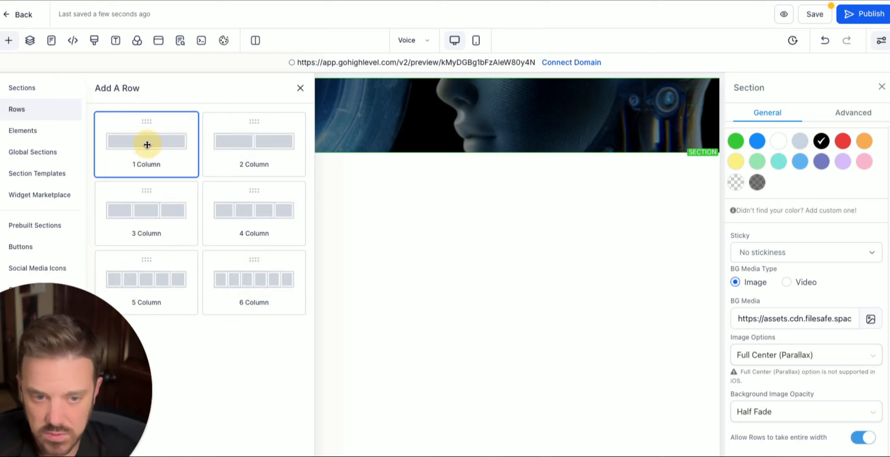
{"action": "left_click_drag", "start_coordinate": [147, 144], "coordinate": [425, 124]}
{"action": "left_click", "coordinate": [366, 129]}
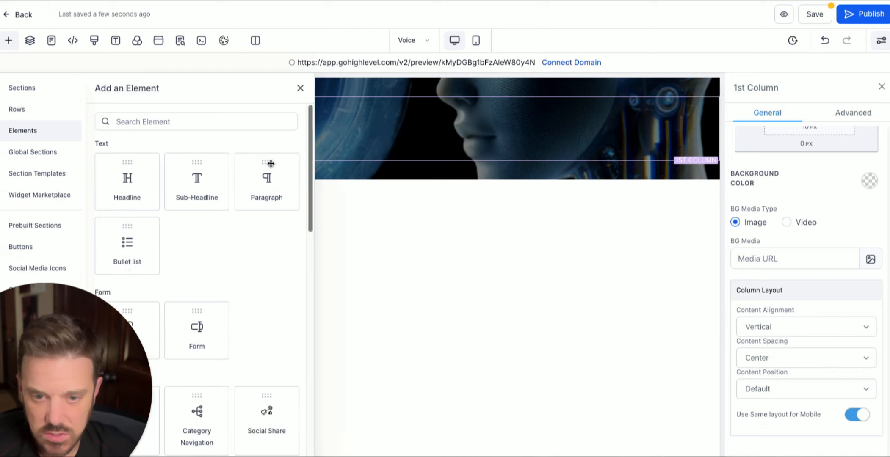
{"action": "left_click", "coordinate": [126, 188]}
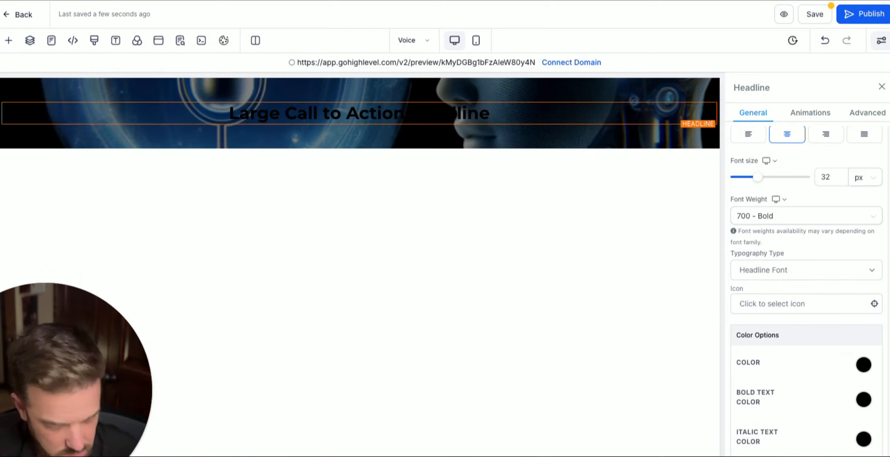
- Replace the headline text with "How Interactive Voicemail ™ Can Help You Get MORE Qualified Leads, Appointments & Jobs Closed on Auto-Pilot"
{"action": "left_click", "coordinate": [263, 116]}
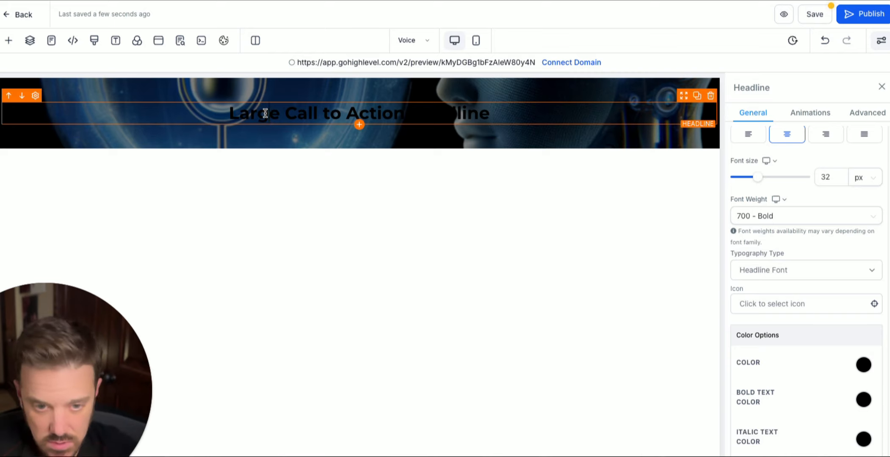
{"action": "triple_click", "coordinate": [265, 113]}
{"action": "type", "text": "How Interactive Voicemail ™ Can Help You Get MORE Qualified Leads, Appointments & Jobs On Auto-Pilot"}
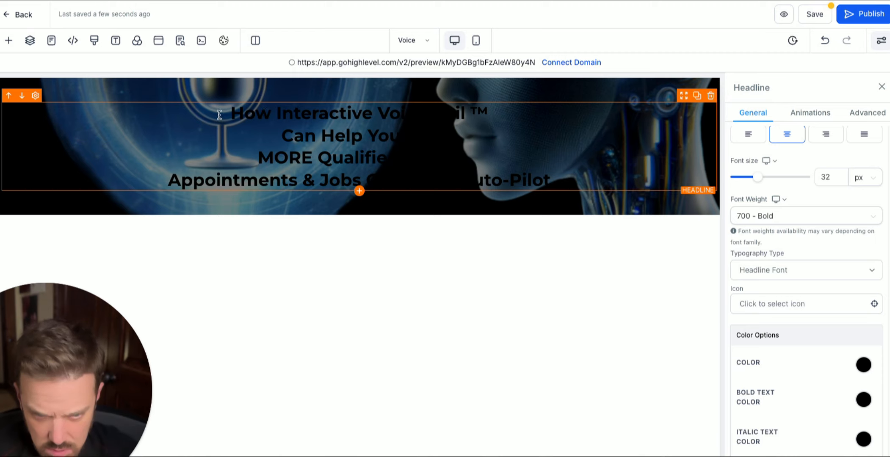
- Italicize "Interactive Voicemail ™" and "MORE" in the headline
{"action": "left_click_drag", "start_coordinate": [265, 113], "coordinate": [462, 113]}
{"action": "left_click", "coordinate": [311, 123]}
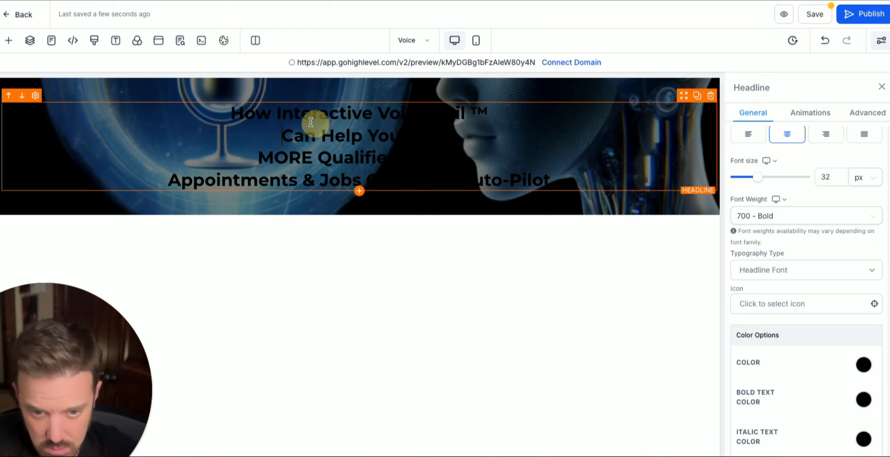
{"action": "left_click_drag", "start_coordinate": [276, 110], "coordinate": [497, 109]}
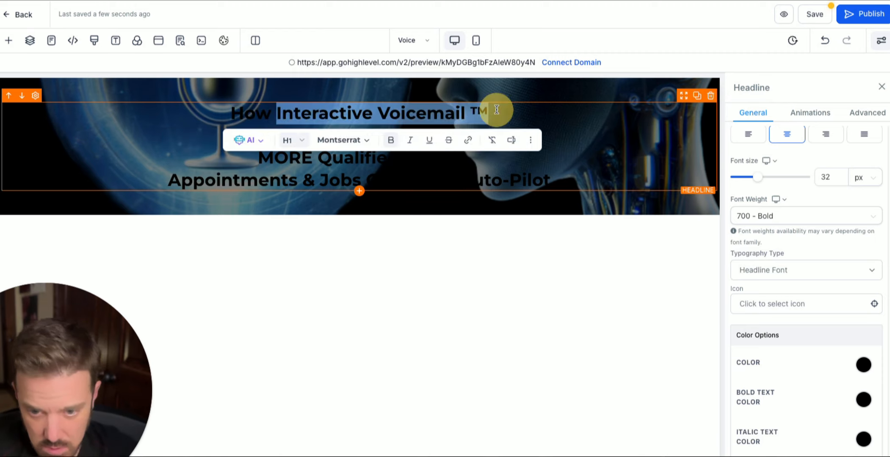
{"action": "key", "text": "ctrl+i"}
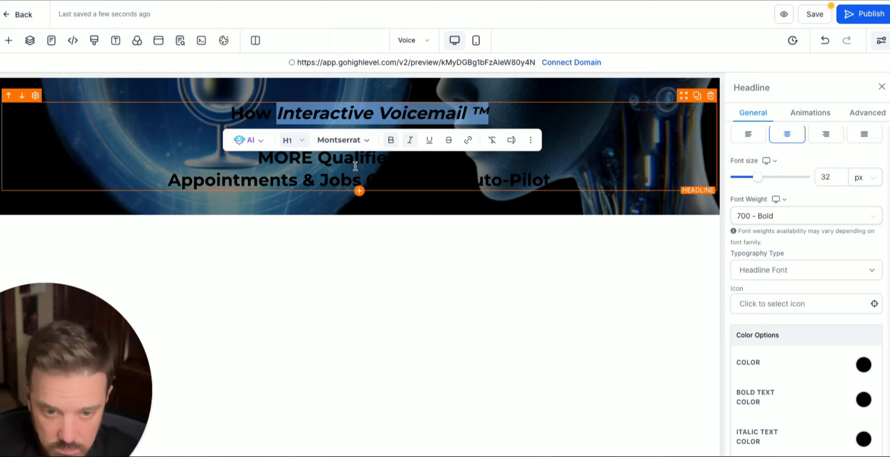
{"action": "left_click", "coordinate": [289, 168]}
{"action": "left_click_drag", "start_coordinate": [305, 158], "coordinate": [253, 163]}
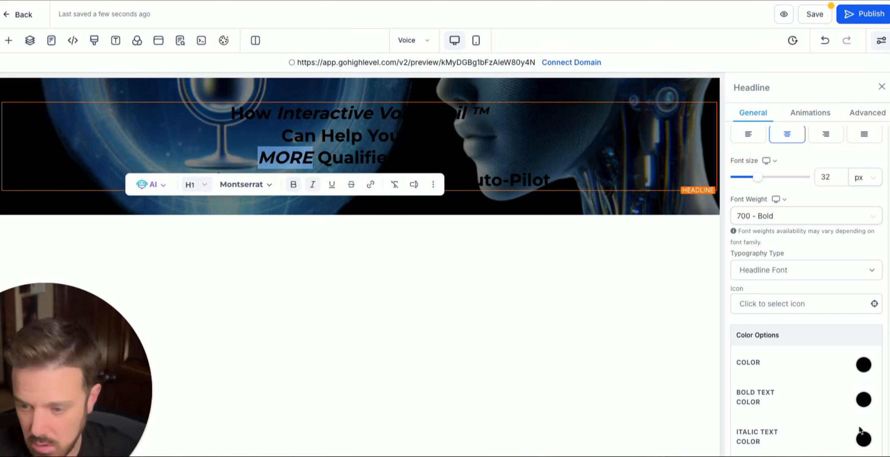
- Set the headline's italic text color to green
{"action": "left_click", "coordinate": [864, 442]}
{"action": "left_click", "coordinate": [864, 439]}
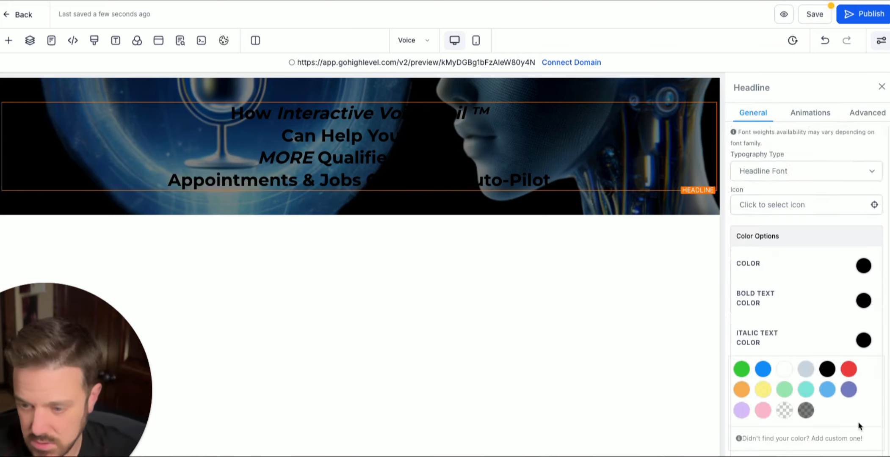
{"action": "left_click", "coordinate": [742, 369]}
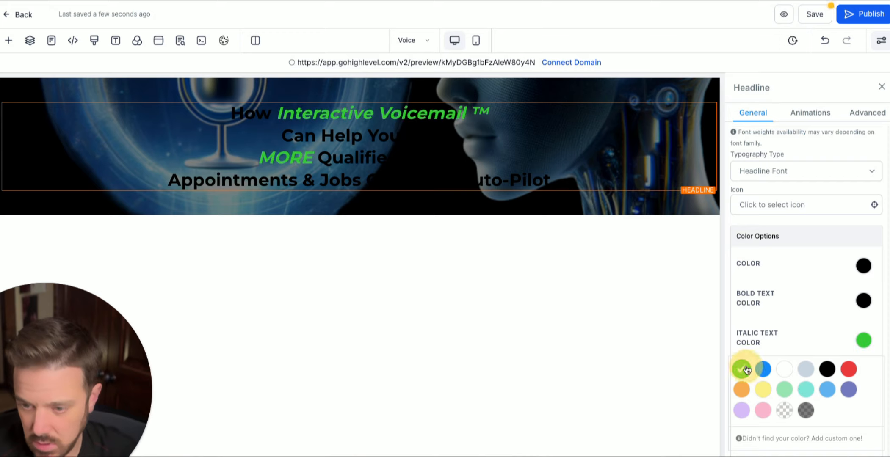
- Set the headline's text color and bold text color to white and its font size to 42 px
{"action": "left_click", "coordinate": [863, 266]}
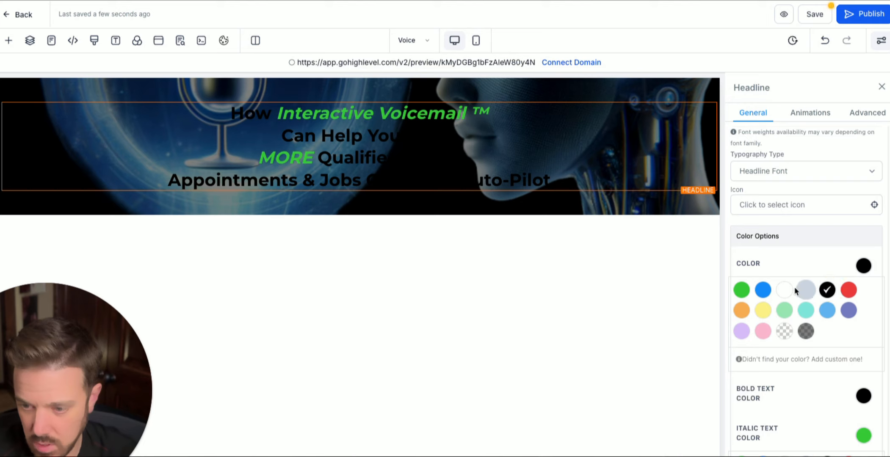
{"action": "left_click", "coordinate": [864, 398]}
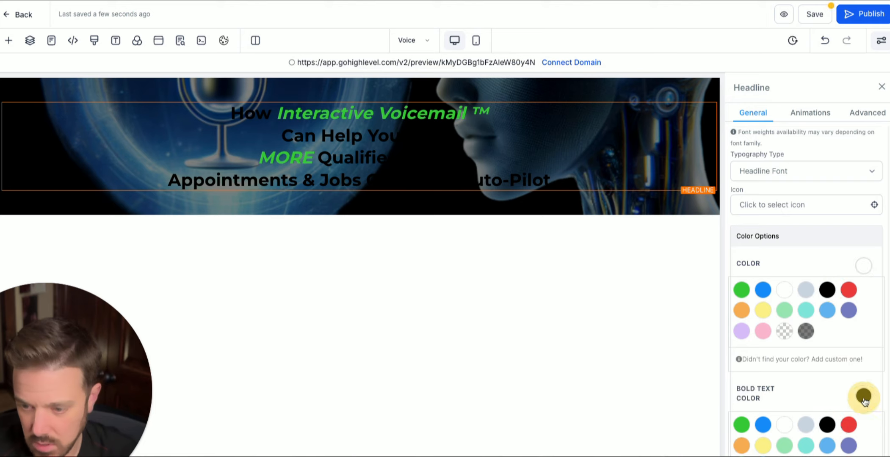
{"action": "left_click", "coordinate": [786, 425]}
{"action": "scroll", "coordinate": [780, 199], "scroll_direction": "up", "scroll_amount": 4}
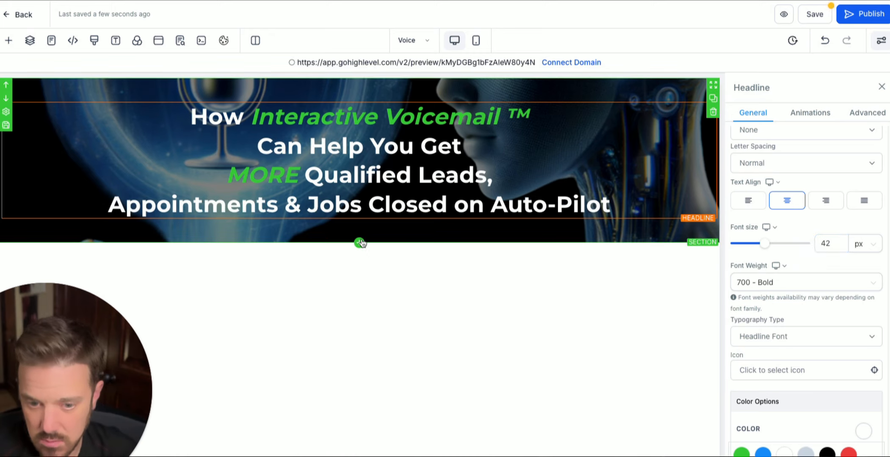
{"action": "left_click", "coordinate": [359, 243]}
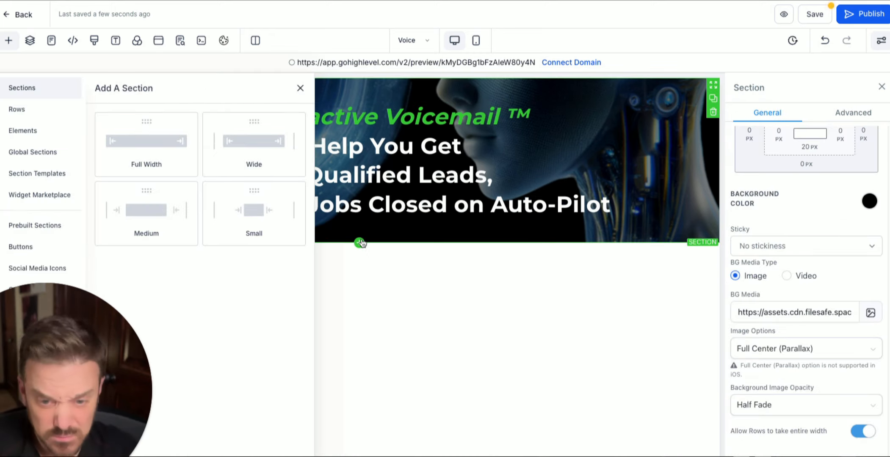
{"action": "left_click", "coordinate": [157, 145]}
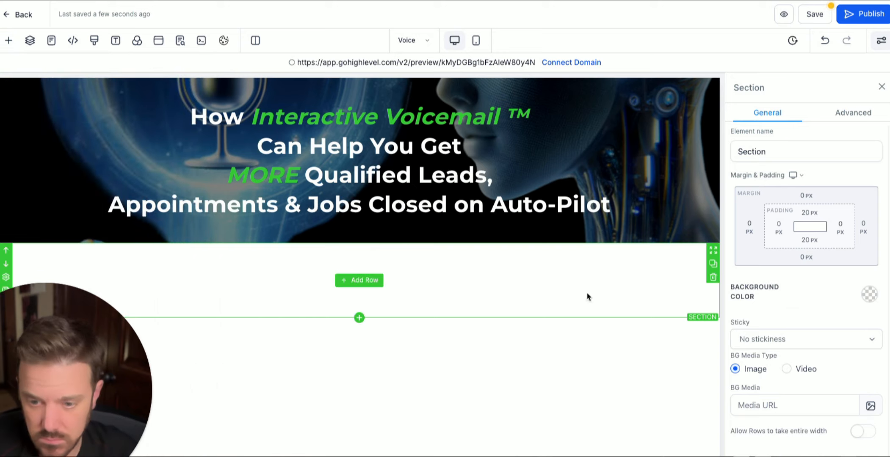
{"action": "left_click", "coordinate": [714, 279]}
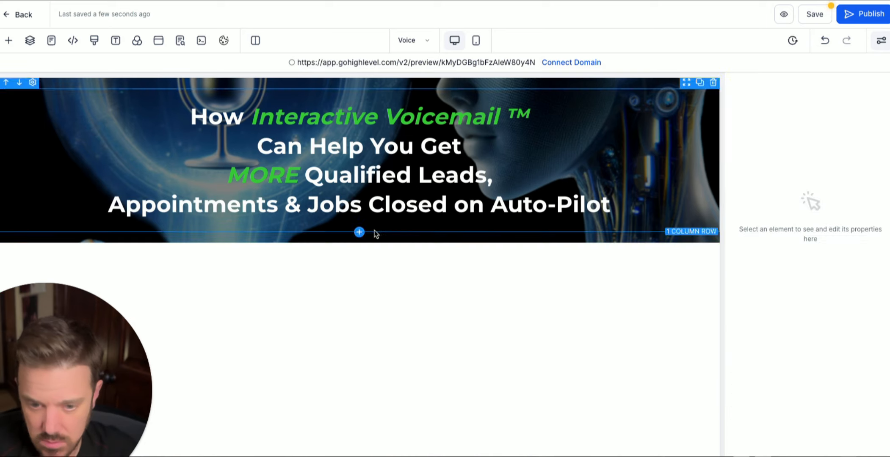
- Add a one-column row below the headline with a sub-headline reading "Click to Call For a live Role-play voice ai Demo"
{"action": "left_click", "coordinate": [359, 232]}
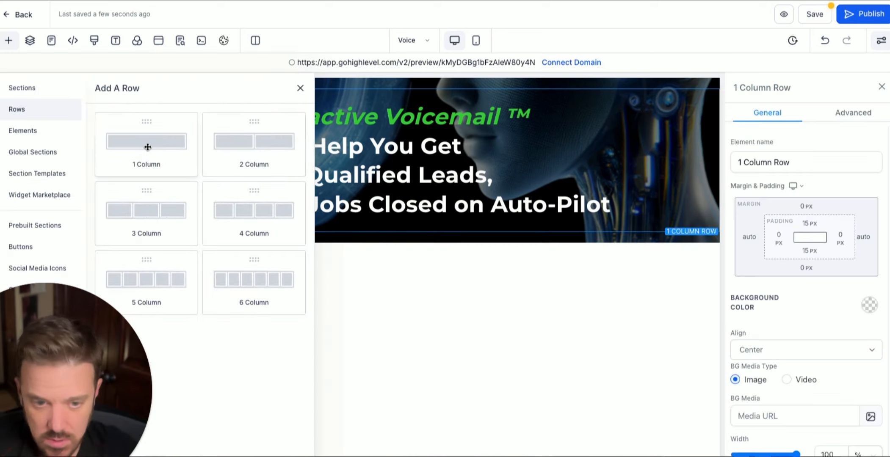
{"action": "left_click", "coordinate": [147, 147]}
{"action": "left_click", "coordinate": [365, 273]}
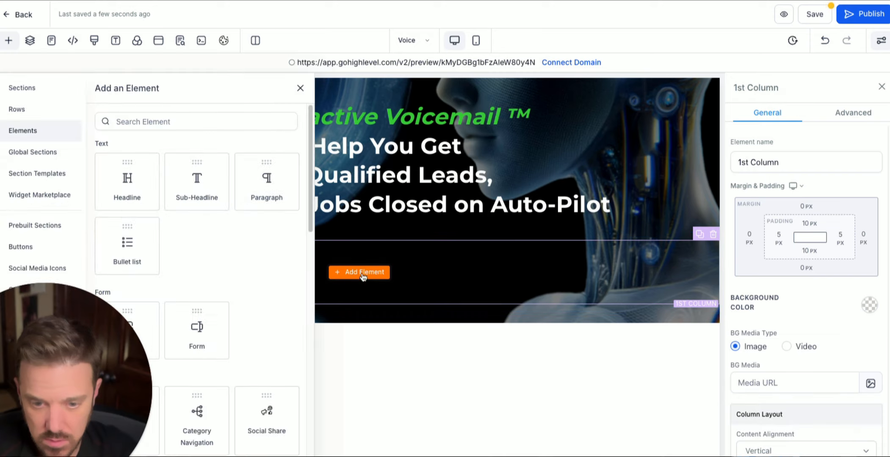
{"action": "left_click", "coordinate": [205, 182]}
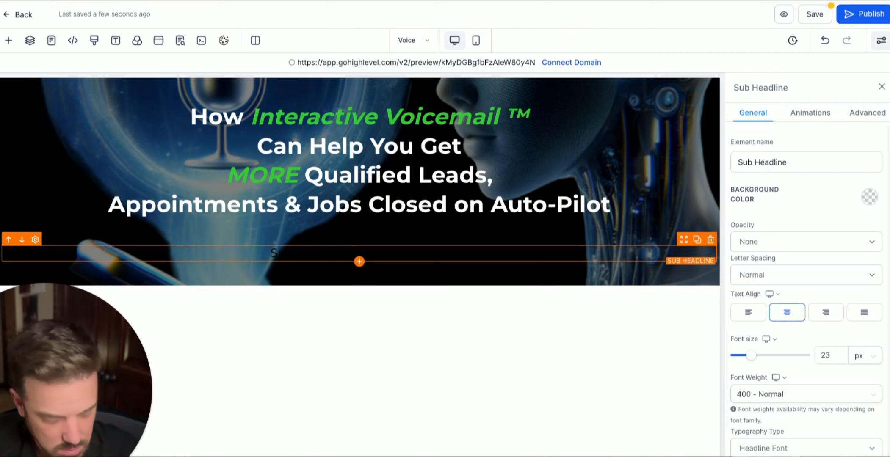
{"action": "double_click", "coordinate": [378, 254]}
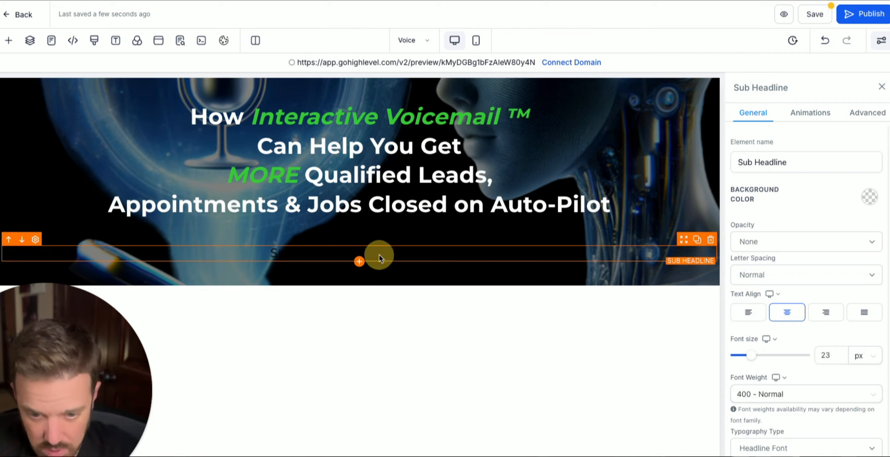
{"action": "key", "text": "ctrl+v"}
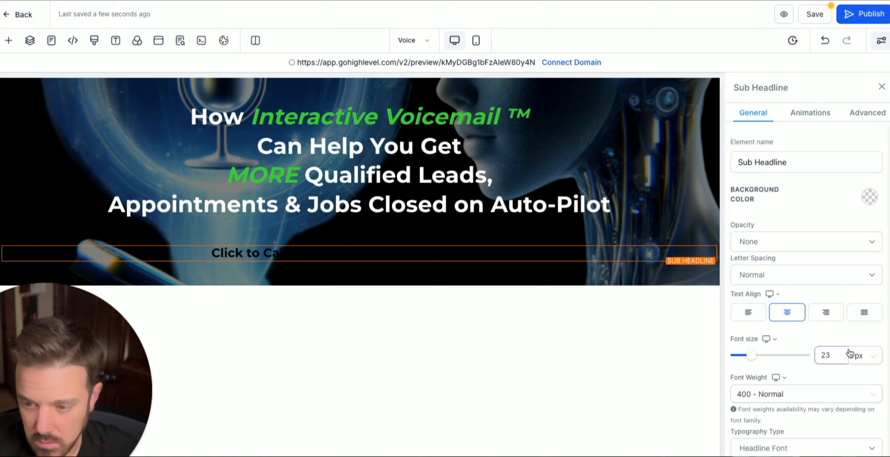
- Set the sub-headline's font size to 32 px and its bold text color to white
{"action": "left_click_drag", "start_coordinate": [837, 354], "coordinate": [789, 351]}
{"action": "scroll", "coordinate": [796, 357], "scroll_direction": "down", "scroll_amount": 4}
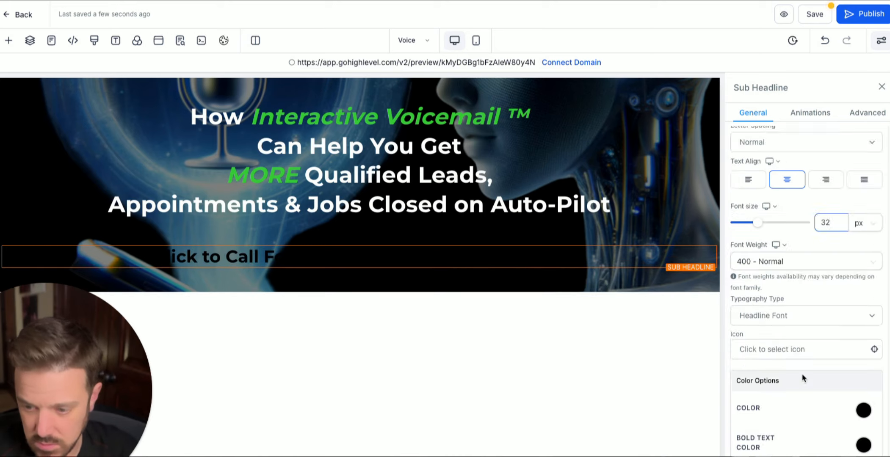
{"action": "left_click", "coordinate": [863, 390]}
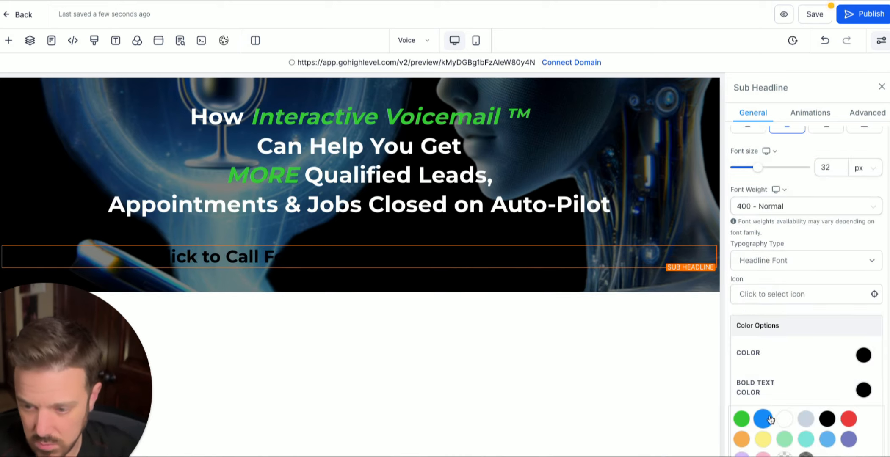
{"action": "left_click", "coordinate": [785, 419]}
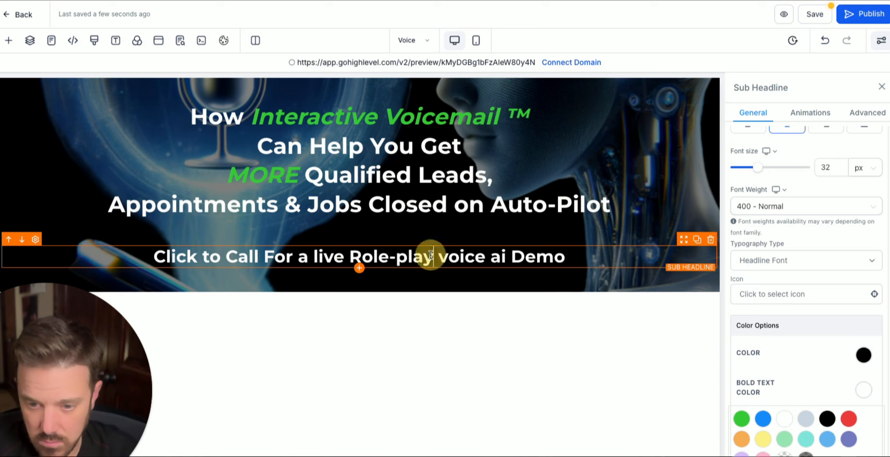
- Set the sub-headline's text transform to Capitalize
{"action": "left_click", "coordinate": [854, 115]}
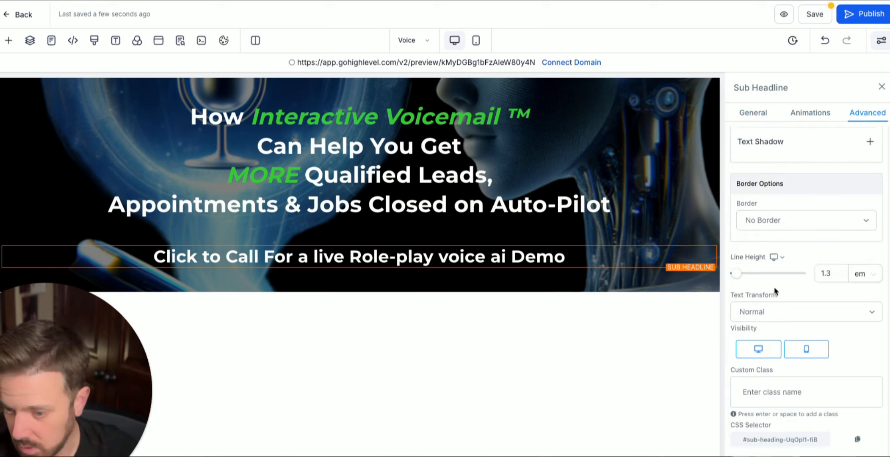
{"action": "left_click", "coordinate": [773, 314]}
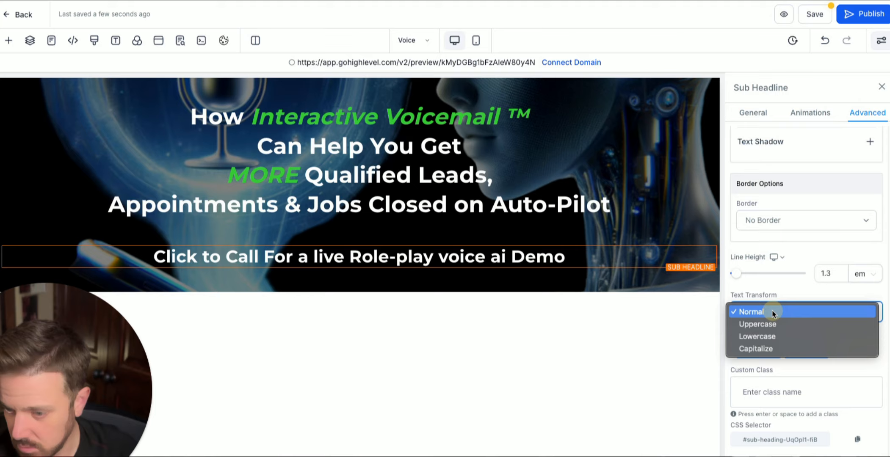
{"action": "left_click", "coordinate": [764, 352]}
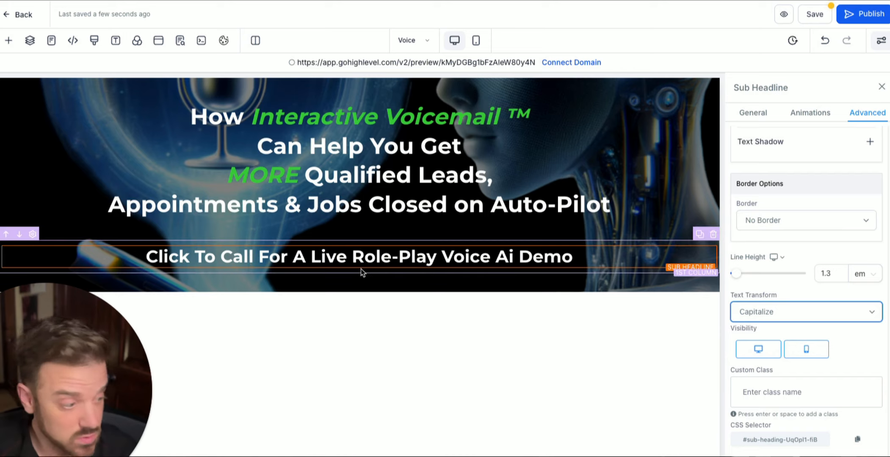
- Add a one-column row below the sub-headline and place a Button element in it
{"action": "left_click", "coordinate": [359, 282]}
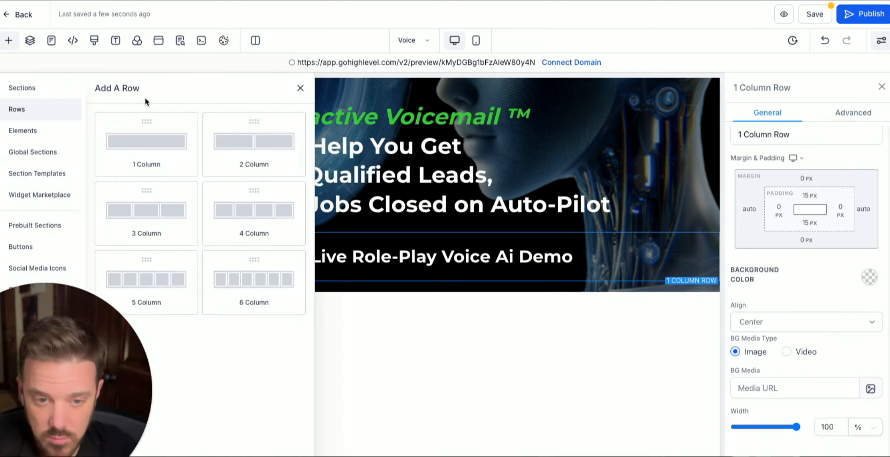
{"action": "left_click", "coordinate": [138, 138]}
{"action": "left_click", "coordinate": [360, 322]}
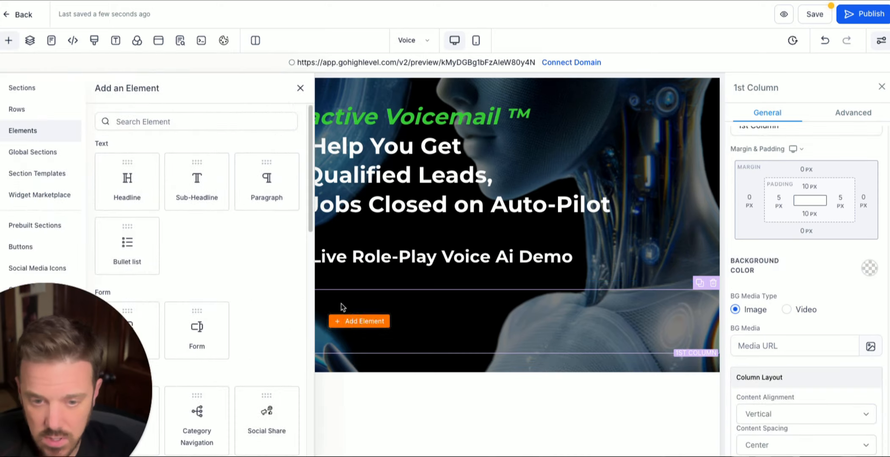
{"action": "scroll", "coordinate": [263, 359], "scroll_direction": "down", "scroll_amount": 5}
{"action": "scroll", "coordinate": [251, 337], "scroll_direction": "down", "scroll_amount": 3}
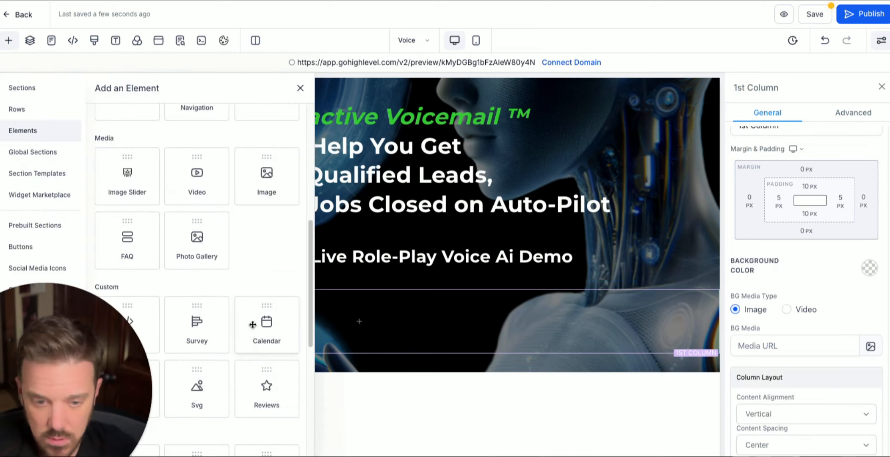
{"action": "scroll", "coordinate": [205, 346], "scroll_direction": "down", "scroll_amount": 3}
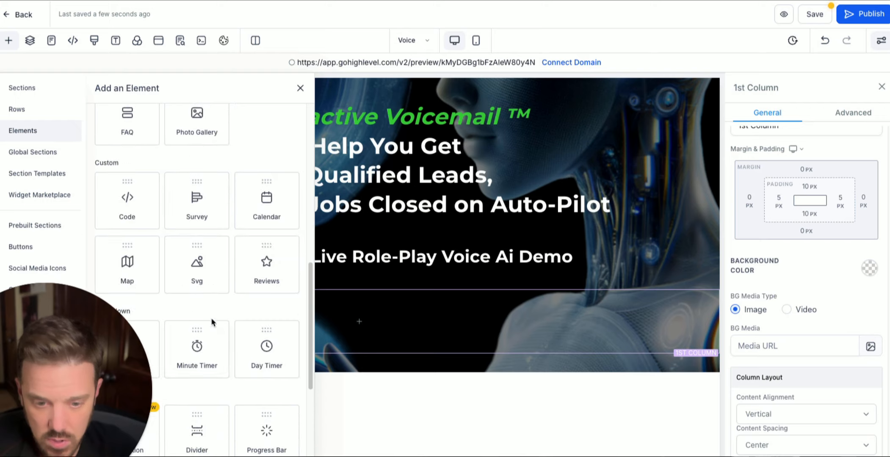
{"action": "scroll", "coordinate": [228, 332], "scroll_direction": "down", "scroll_amount": 4}
{"action": "scroll", "coordinate": [228, 332], "scroll_direction": "up", "scroll_amount": 8}
{"action": "scroll", "coordinate": [228, 333], "scroll_direction": "up", "scroll_amount": 5}
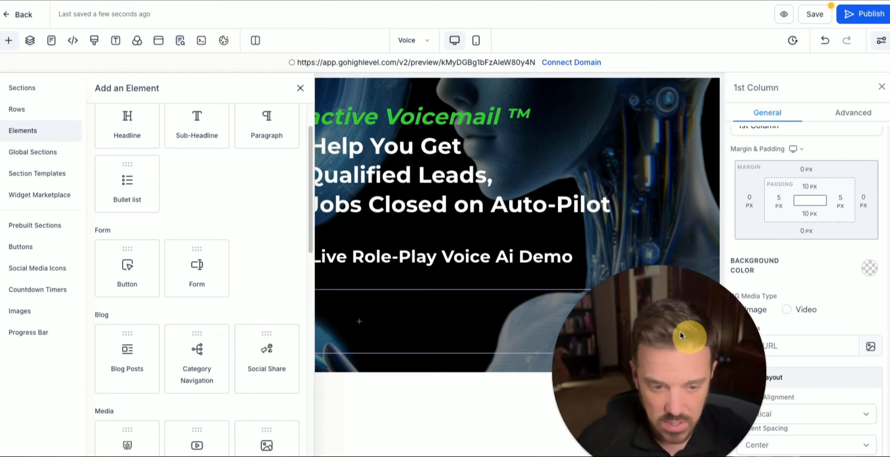
{"action": "scroll", "coordinate": [195, 187], "scroll_direction": "up", "scroll_amount": 2}
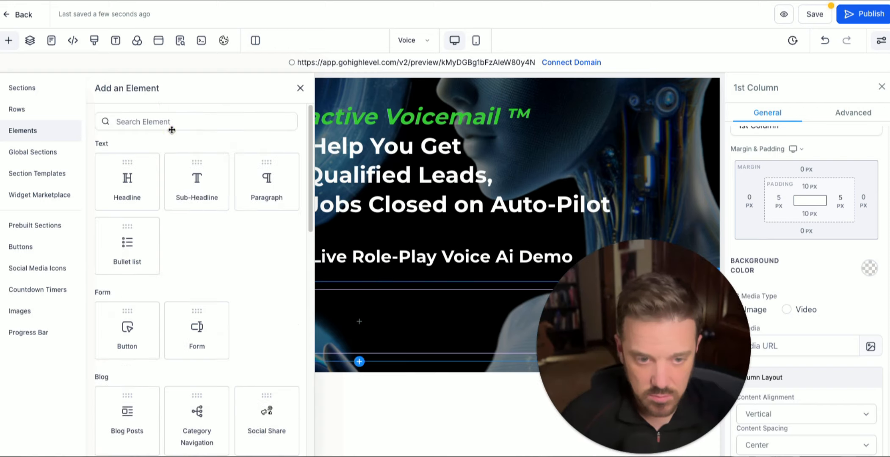
{"action": "left_click", "coordinate": [172, 122]}
{"action": "type", "text": "button"}
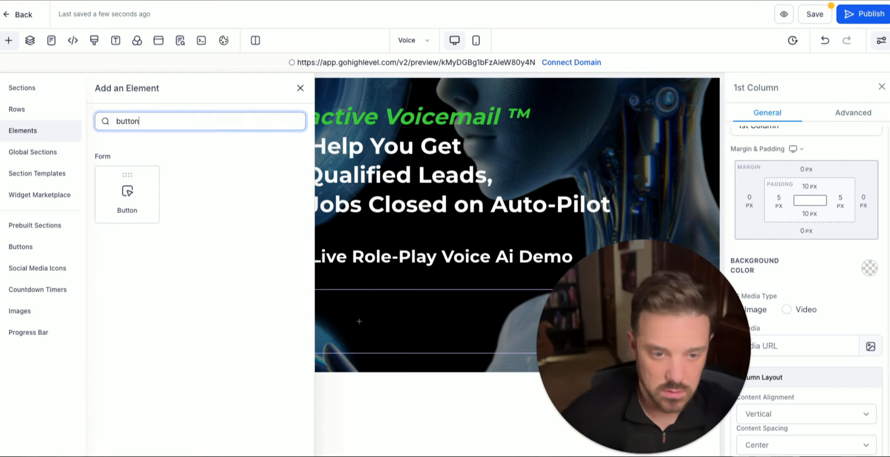
{"action": "left_click", "coordinate": [124, 193]}
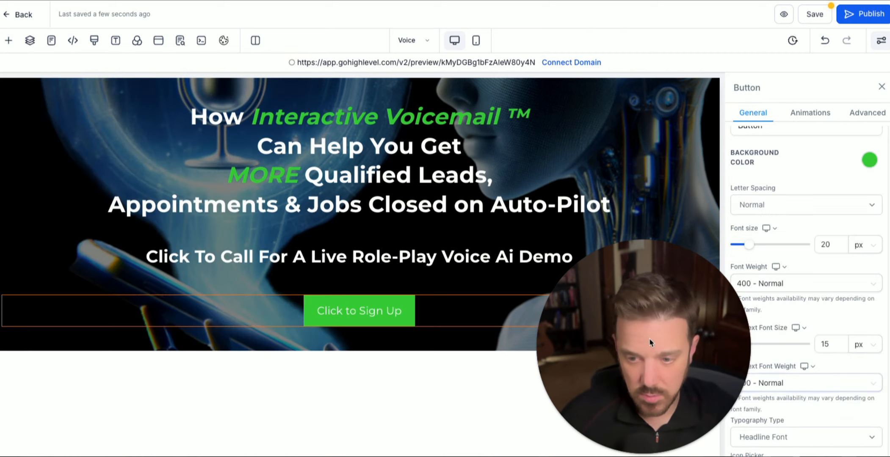
- Try red and blue as the button's background color and settle on red
{"action": "left_click", "coordinate": [870, 160]}
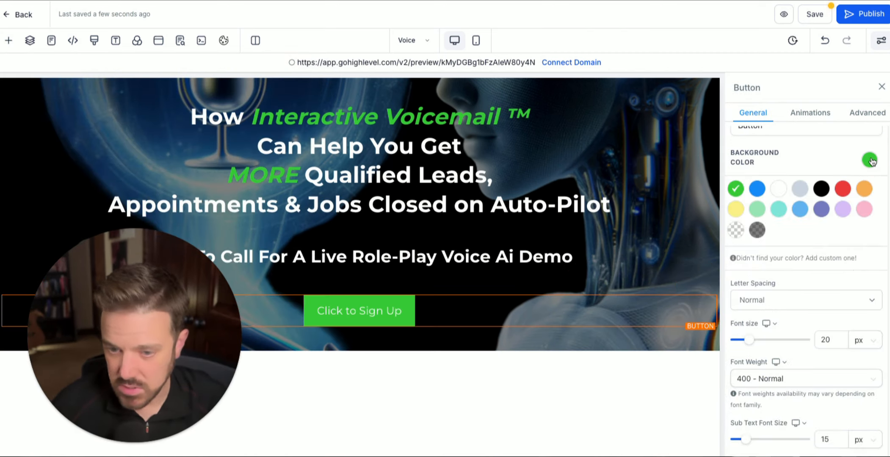
{"action": "left_click", "coordinate": [844, 189]}
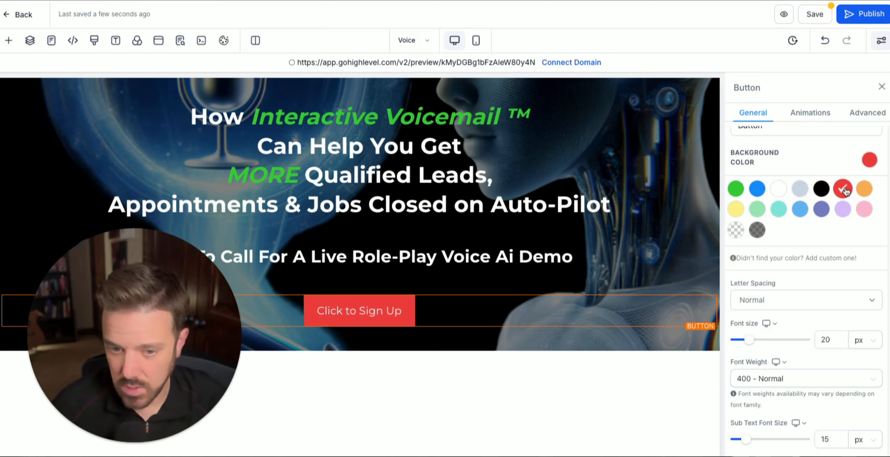
{"action": "left_click", "coordinate": [759, 191]}
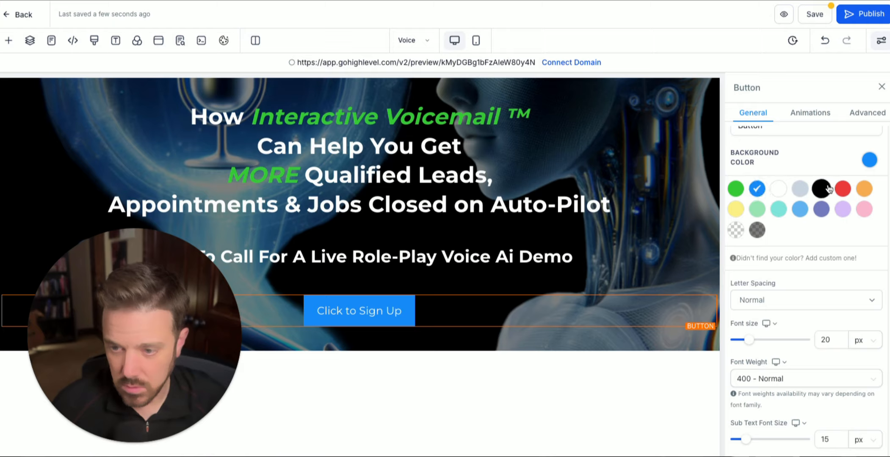
{"action": "left_click", "coordinate": [843, 189]}
- Give the button a full border and set the border color to white
{"action": "left_click", "coordinate": [872, 115]}
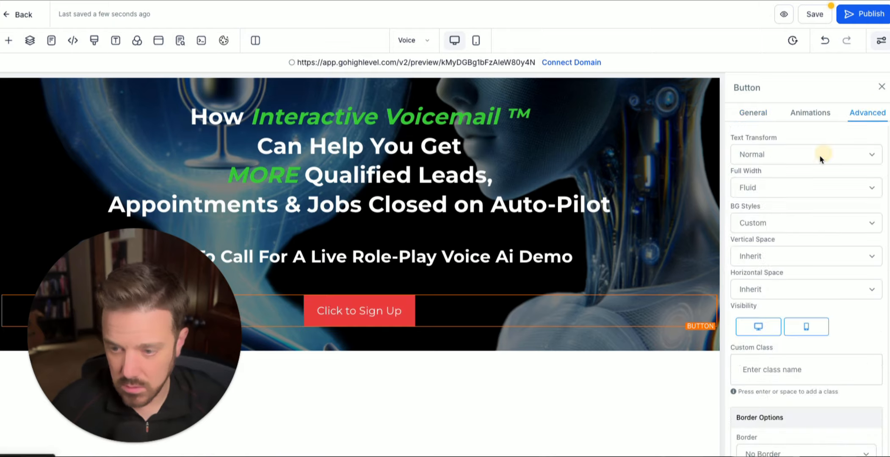
{"action": "scroll", "coordinate": [741, 285], "scroll_direction": "down", "scroll_amount": 4}
{"action": "left_click", "coordinate": [769, 294]}
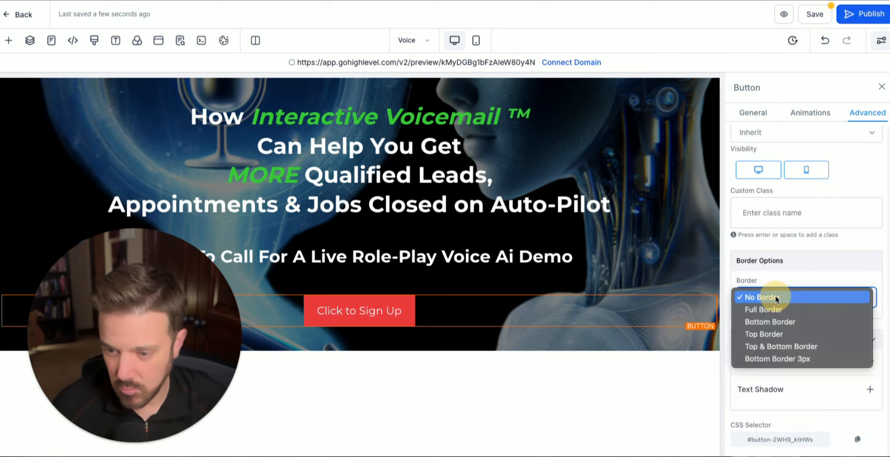
{"action": "left_click", "coordinate": [763, 310]}
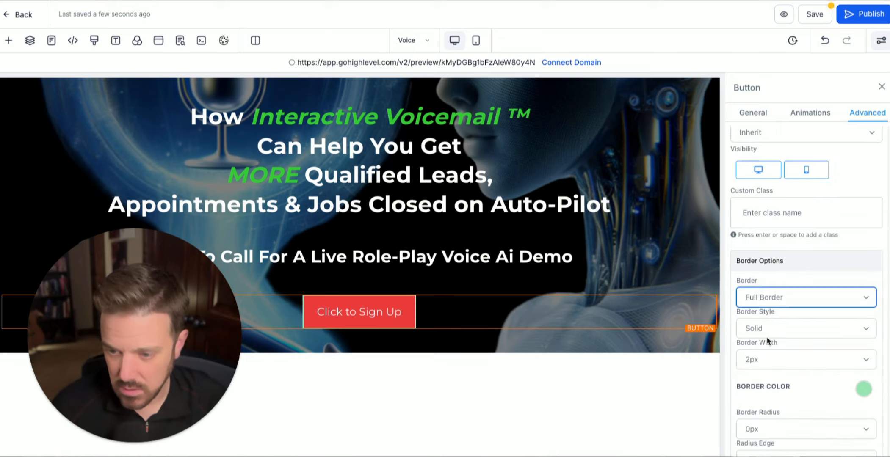
{"action": "scroll", "coordinate": [766, 339], "scroll_direction": "down", "scroll_amount": 3}
{"action": "left_click", "coordinate": [866, 288]}
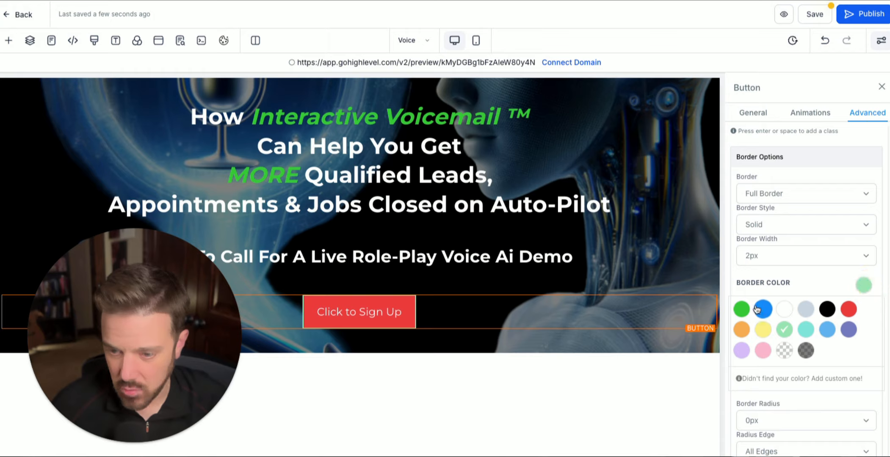
{"action": "left_click", "coordinate": [785, 311]}
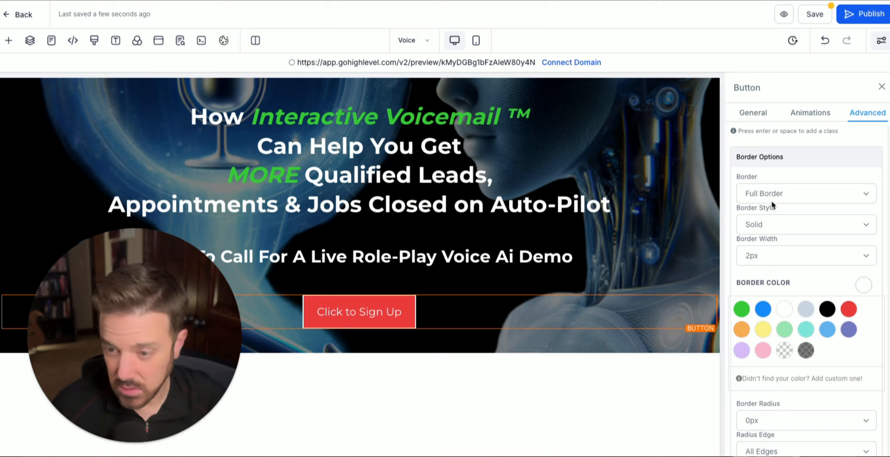
- Round the button's corners with a 20px border radius
{"action": "scroll", "coordinate": [772, 439], "scroll_direction": "down", "scroll_amount": 3}
{"action": "left_click", "coordinate": [770, 297]}
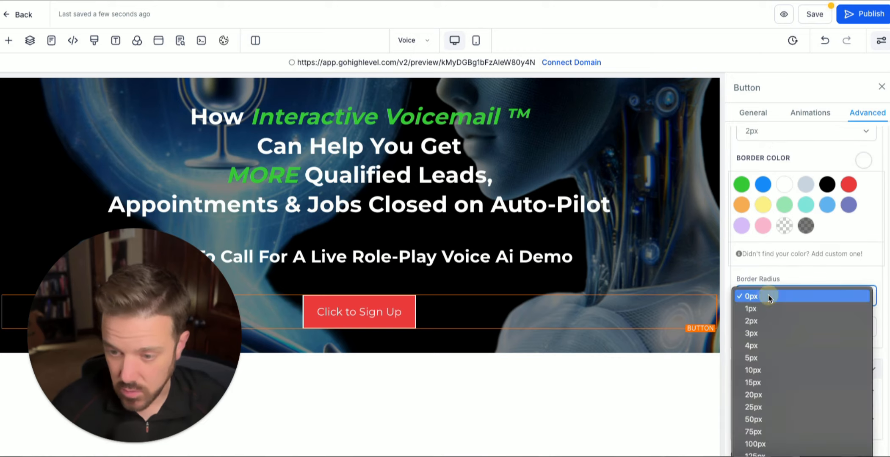
{"action": "left_click", "coordinate": [758, 395]}
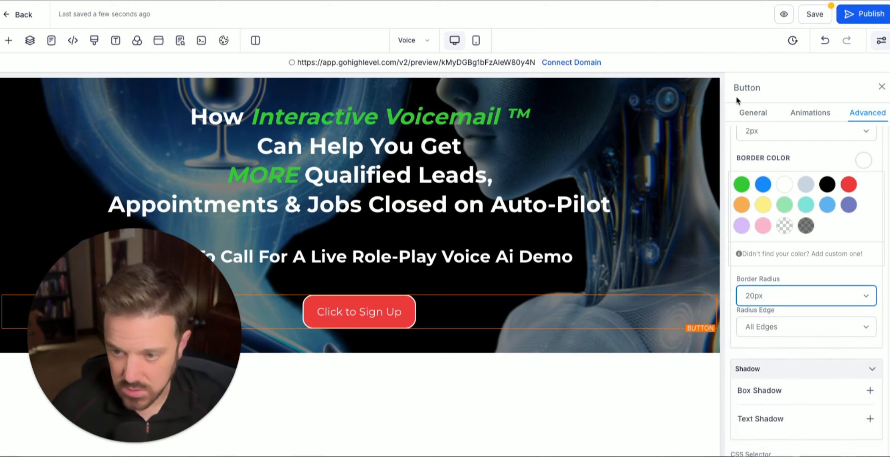
- Set both the button's sub text font weight and its main font weight to 700 - Bold
{"action": "left_click", "coordinate": [751, 112]}
{"action": "scroll", "coordinate": [791, 291], "scroll_direction": "down", "scroll_amount": 5}
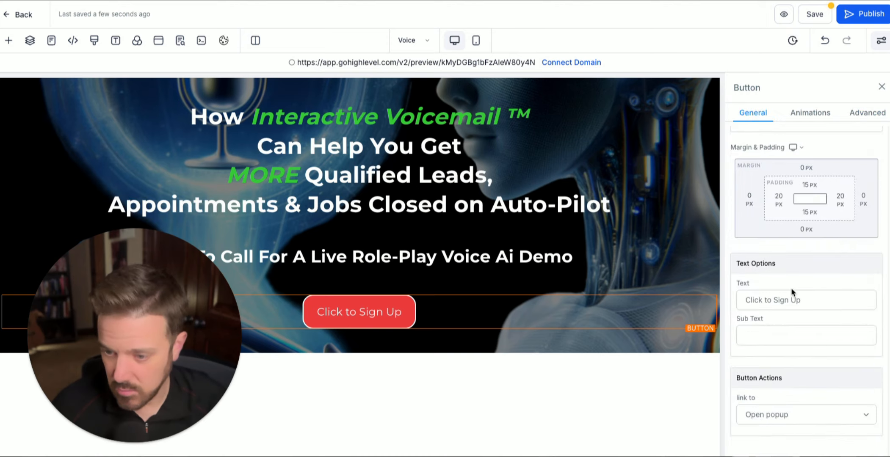
{"action": "scroll", "coordinate": [772, 358], "scroll_direction": "up", "scroll_amount": 8}
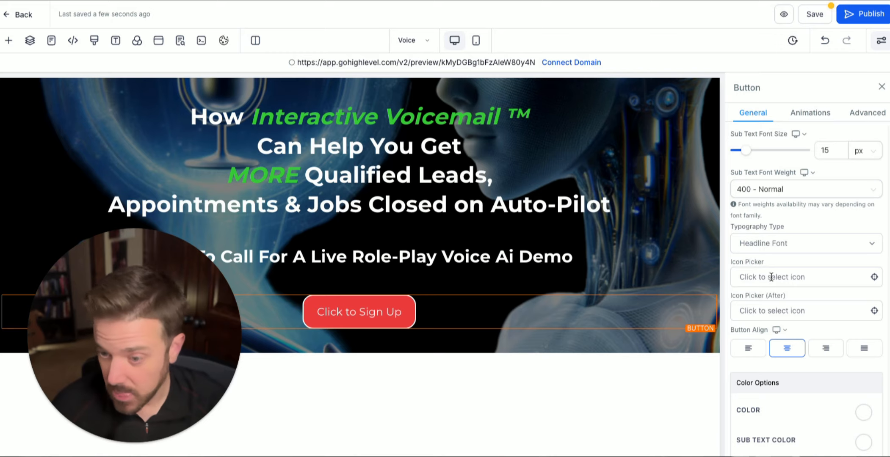
{"action": "scroll", "coordinate": [768, 209], "scroll_direction": "up", "scroll_amount": 2}
{"action": "left_click", "coordinate": [767, 232]}
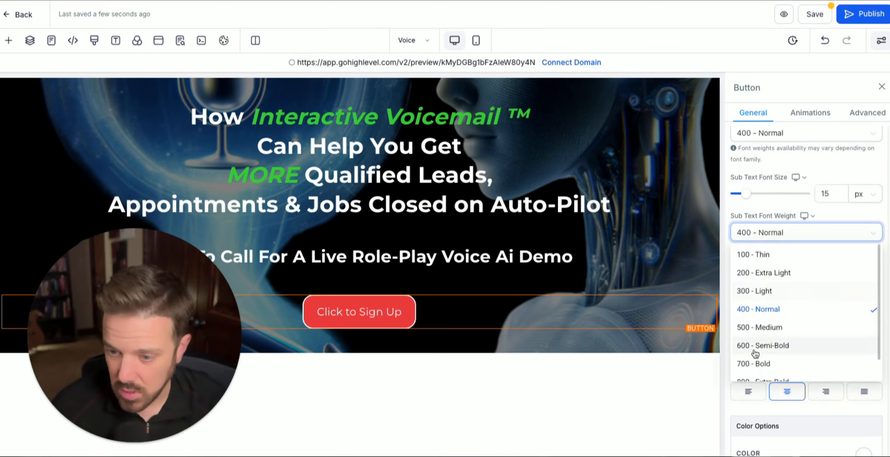
{"action": "left_click", "coordinate": [757, 364]}
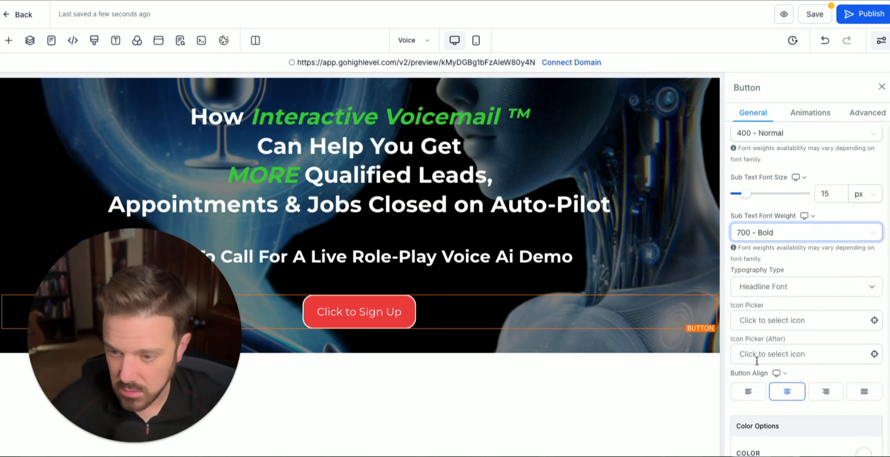
{"action": "scroll", "coordinate": [754, 244], "scroll_direction": "up", "scroll_amount": 1}
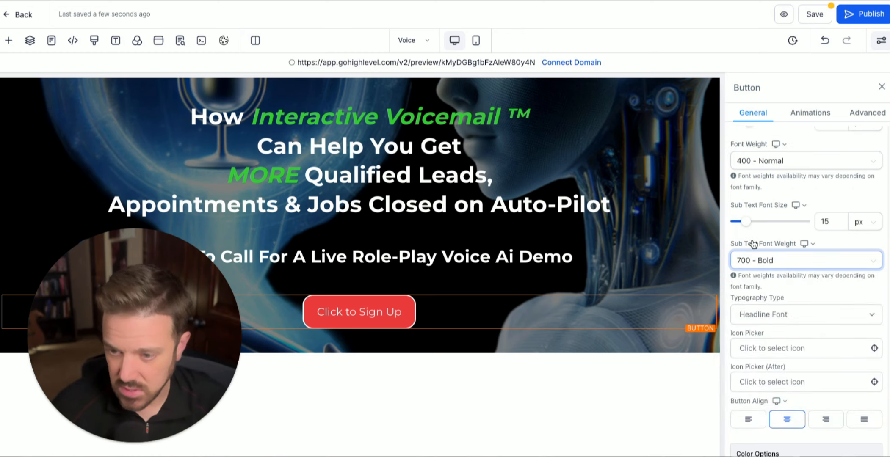
{"action": "left_click", "coordinate": [747, 166]}
{"action": "left_click", "coordinate": [758, 292]}
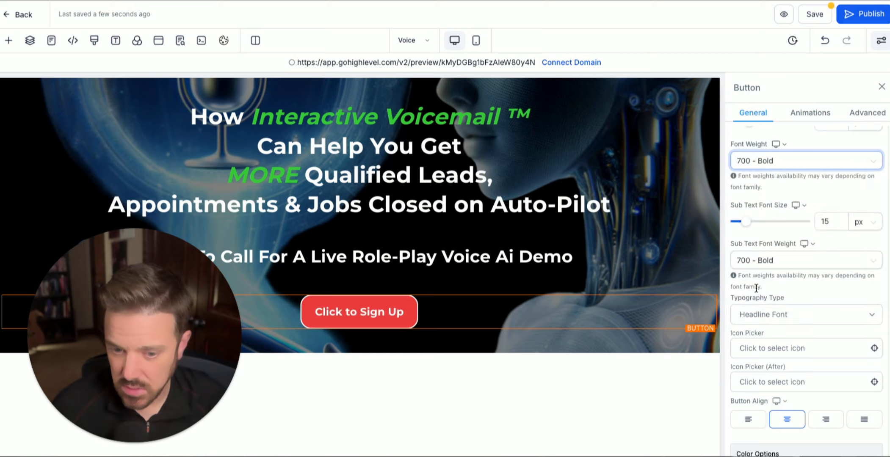
- Try "testing testing" as the button's sub text, and clear it again
{"action": "scroll", "coordinate": [795, 348], "scroll_direction": "down", "scroll_amount": 5}
{"action": "left_click", "coordinate": [749, 335]}
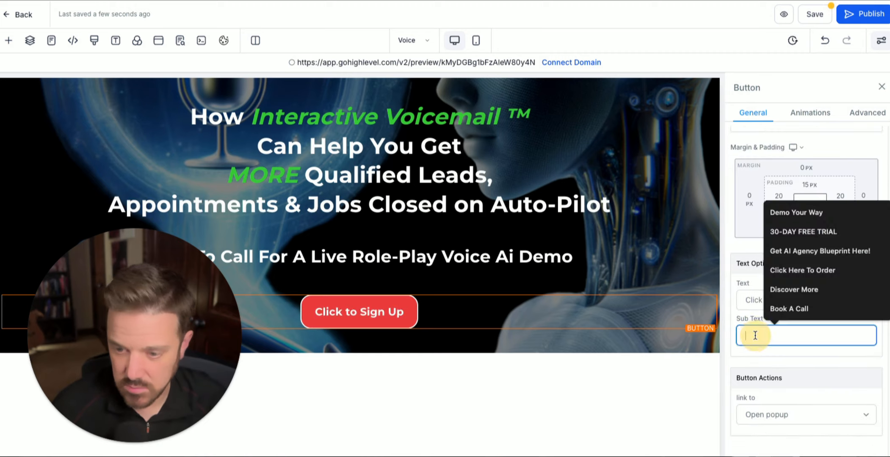
{"action": "type", "text": "testing testin"}
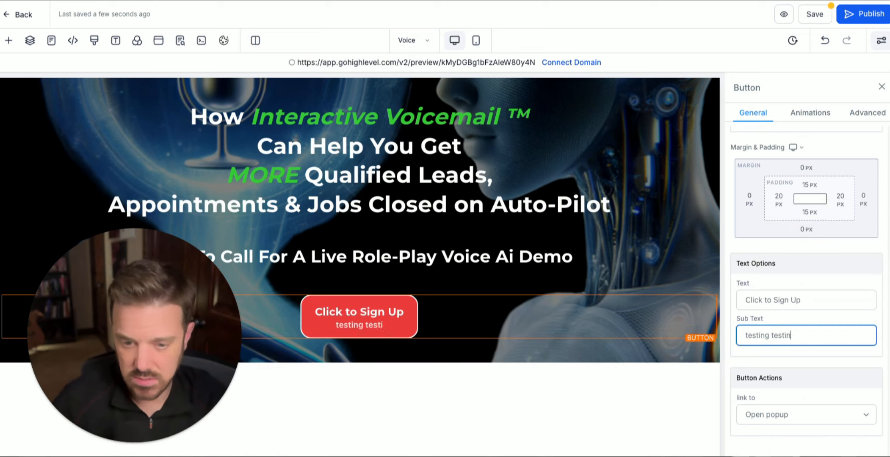
{"action": "type", "text": "g"}
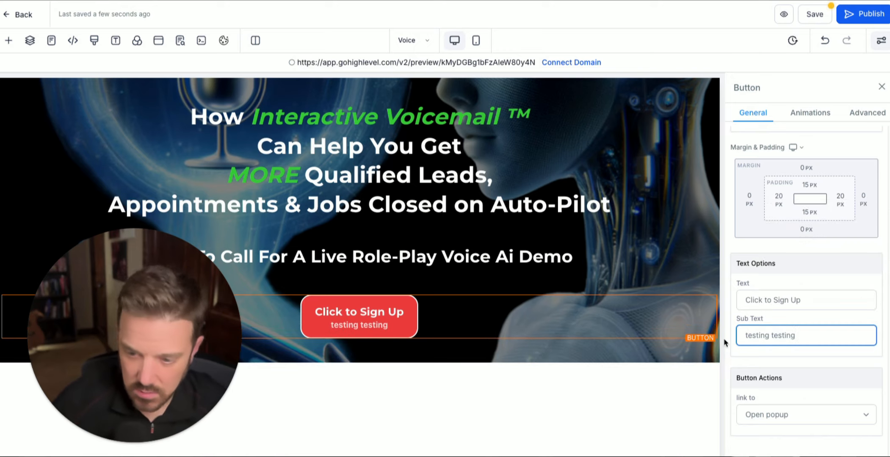
{"action": "triple_click", "coordinate": [742, 336]}
{"action": "key", "text": "BackSpace"}
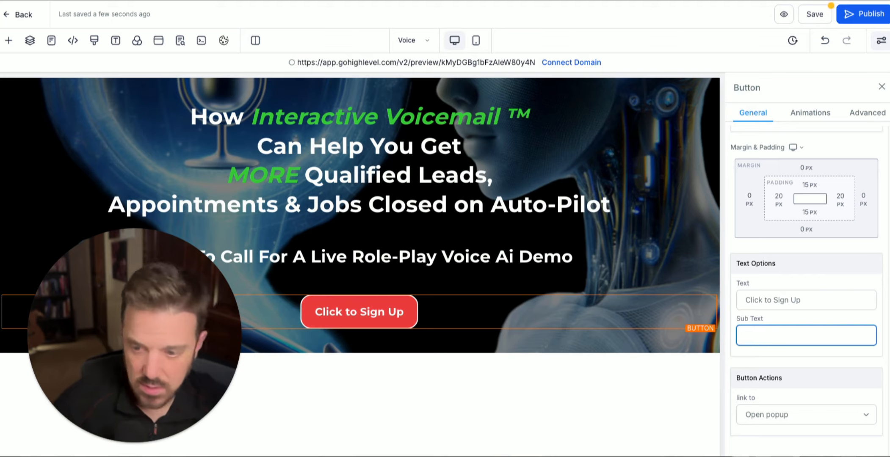
- Change the button's text to "Click For Interactive Voicemail Demo"
{"action": "left_click_drag", "start_coordinate": [813, 299], "coordinate": [724, 291]}
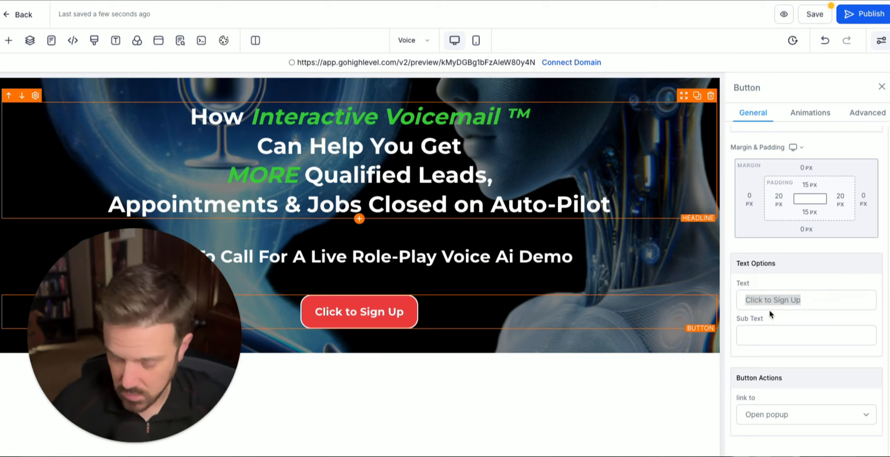
{"action": "left_click", "coordinate": [779, 302]}
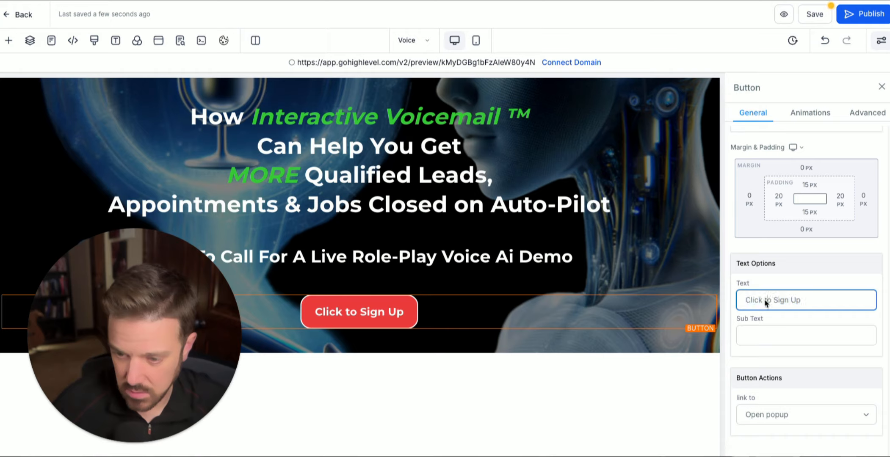
{"action": "left_click_drag", "start_coordinate": [764, 300], "coordinate": [832, 302]}
{"action": "type", "text": "F"}
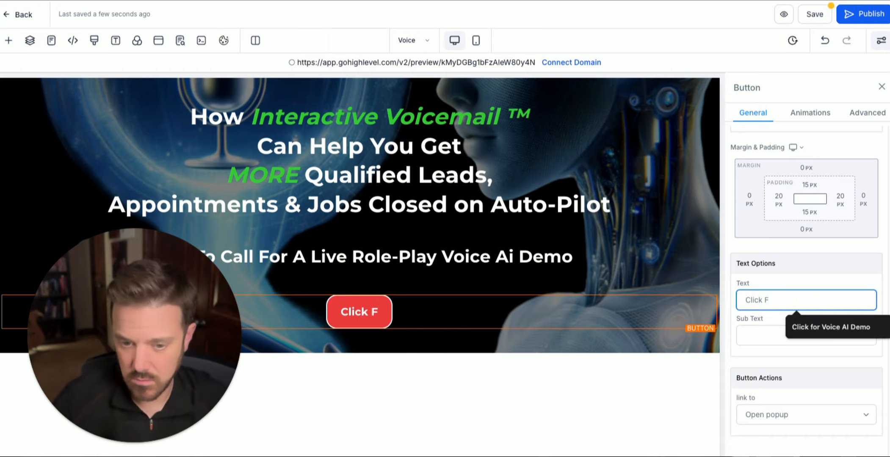
{"action": "type", "text": "or Interactive V"}
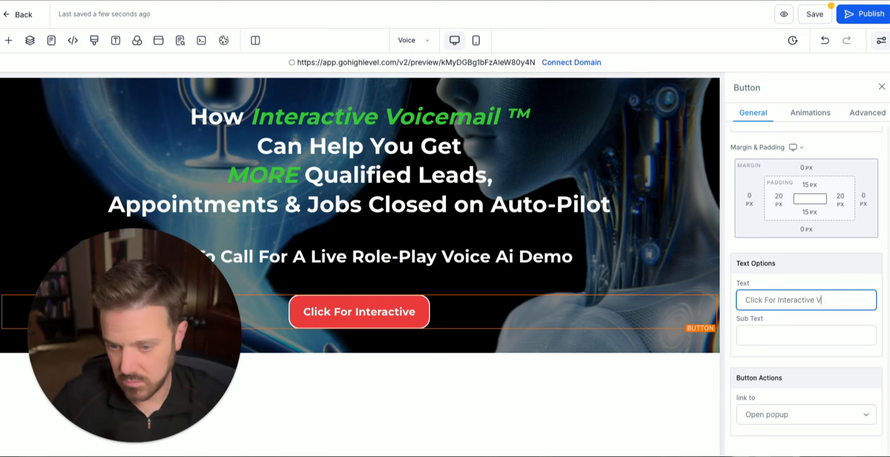
{"action": "type", "text": "oicemail Demo"}
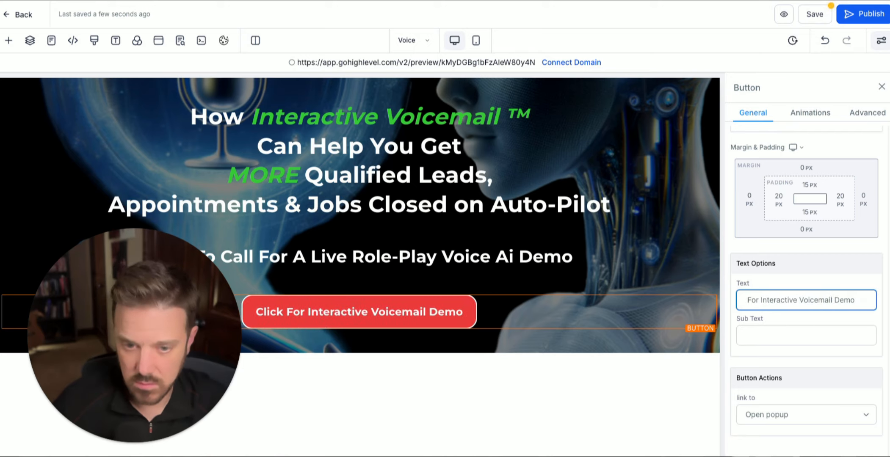
- Copy the ™ symbol from the headline and insert it after "Voicemail" in the button's text
{"action": "double_click", "coordinate": [530, 118]}
{"action": "key", "text": "ctrl+c"}
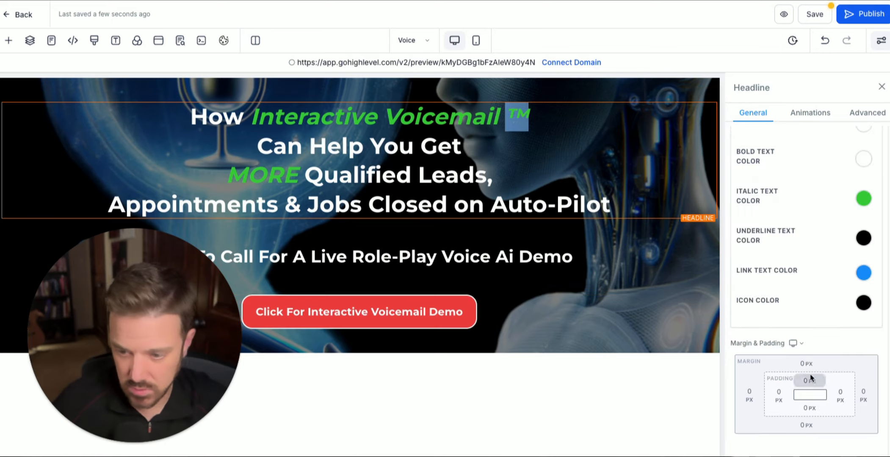
{"action": "left_click", "coordinate": [383, 307]}
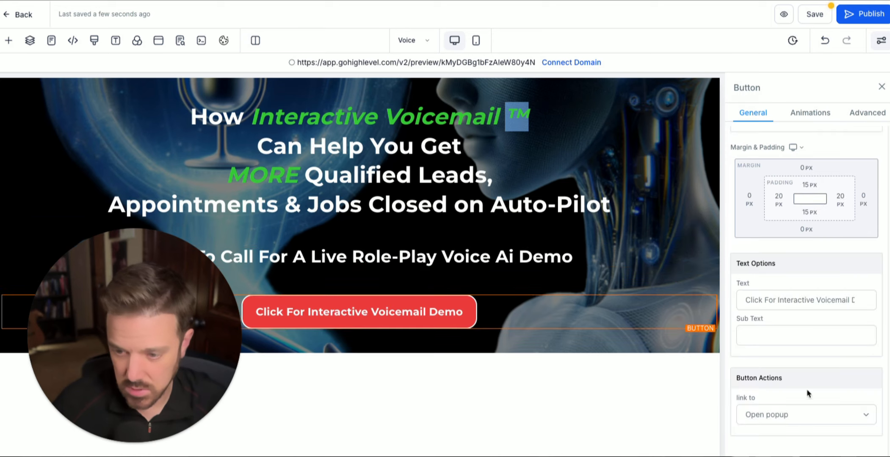
{"action": "left_click", "coordinate": [850, 302]}
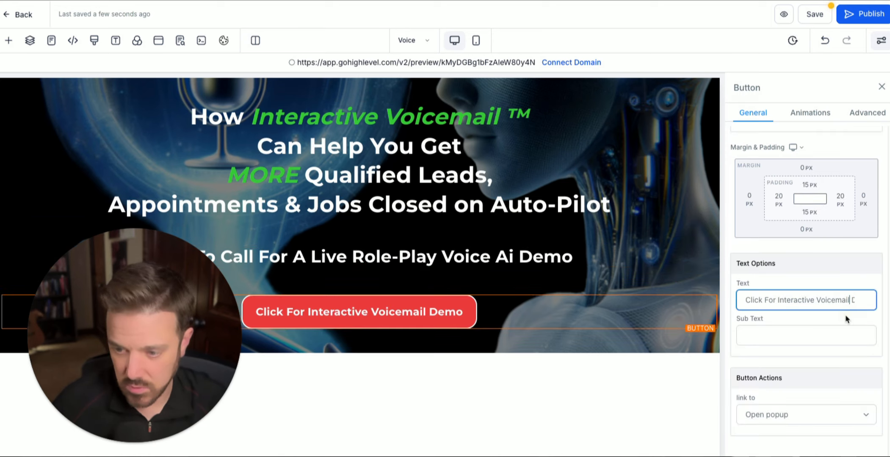
{"action": "key", "text": "ctrl+v"}
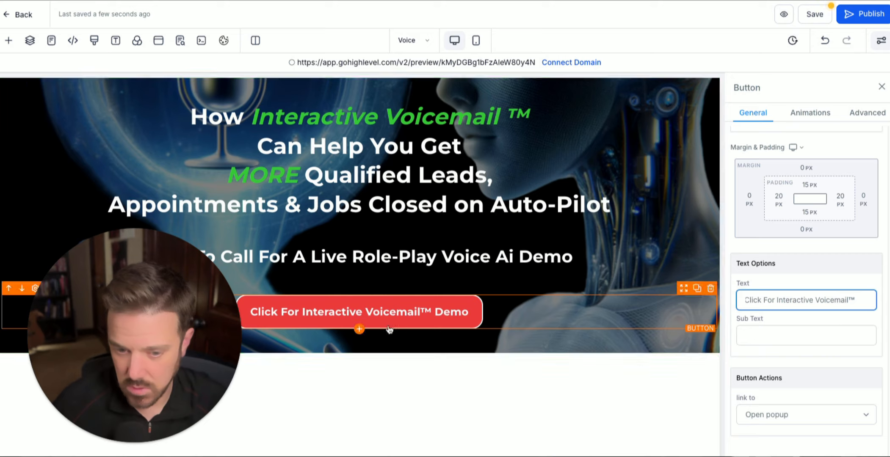
{"action": "left_click", "coordinate": [409, 315]}
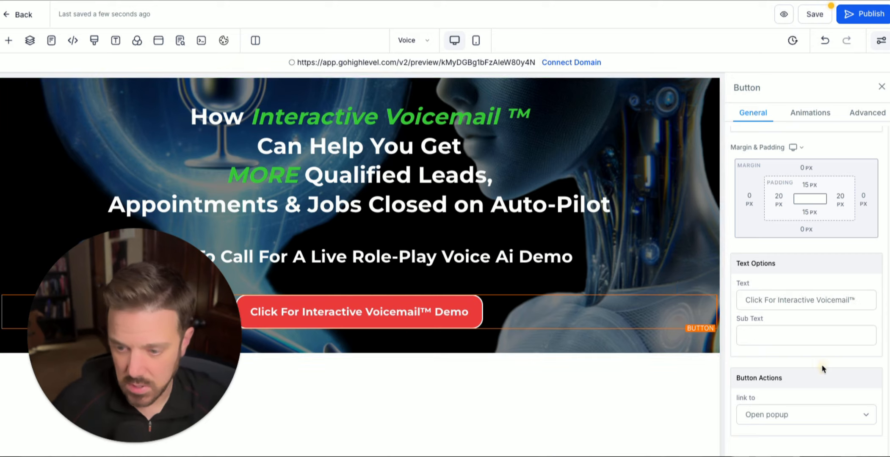
- Make the button link to a Call action and enter "#" as a placeholder phone number
{"action": "left_click", "coordinate": [763, 416]}
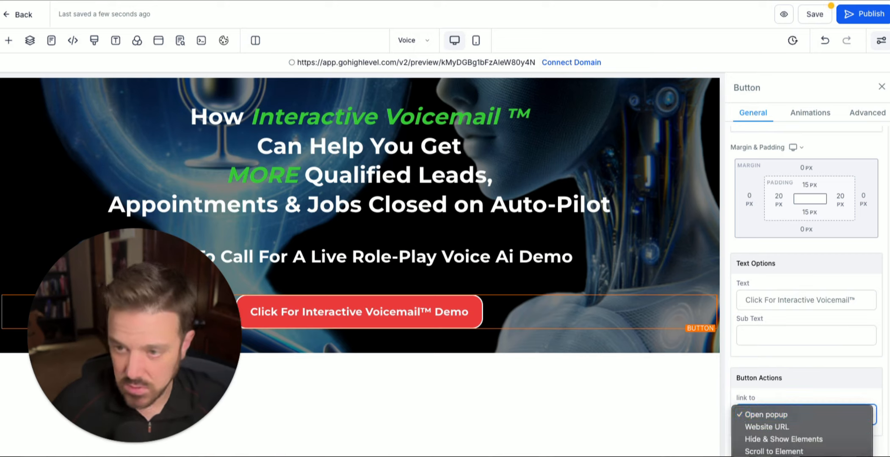
{"action": "key", "text": "Escape"}
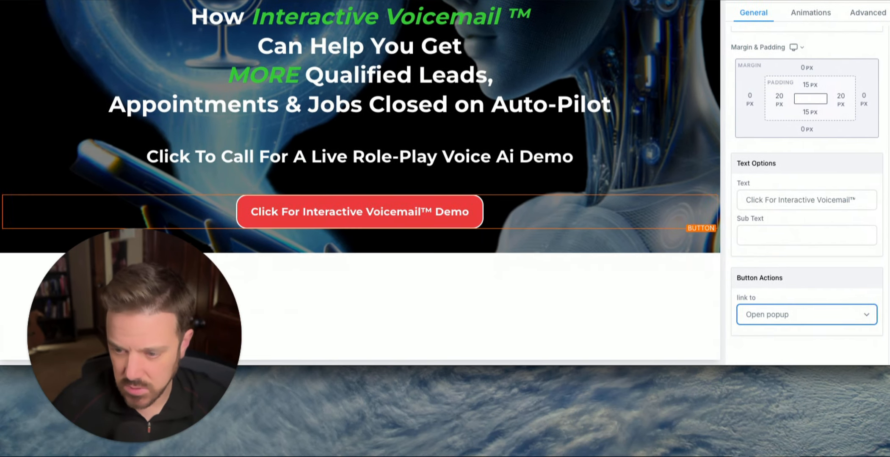
{"action": "left_click", "coordinate": [850, 315]}
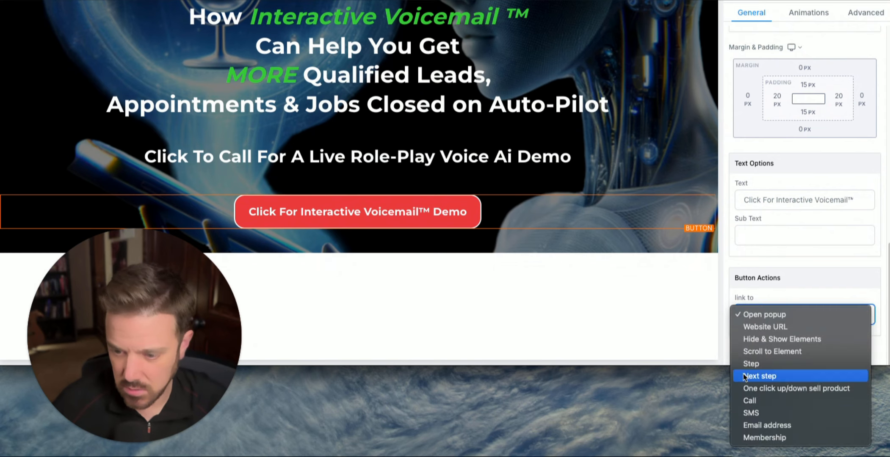
{"action": "left_click", "coordinate": [753, 401]}
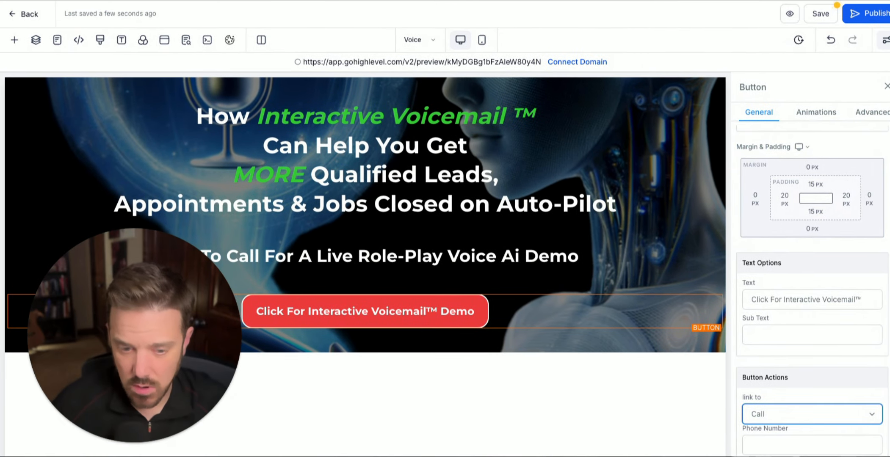
{"action": "left_click", "coordinate": [775, 439]}
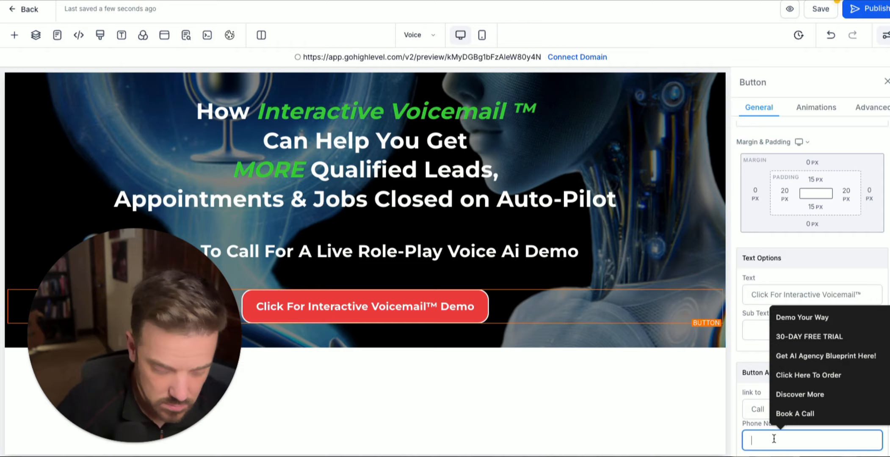
{"action": "type", "text": "#"}
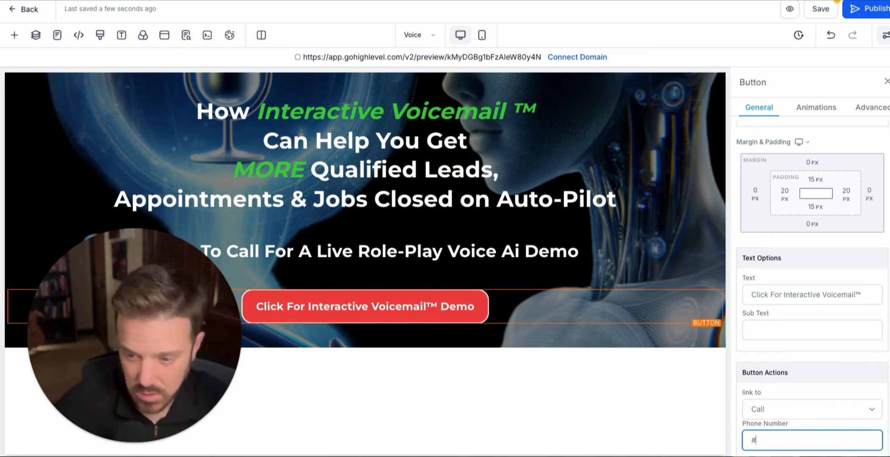
- Publish the funnel page on the 360digimktg.com domain and update its SEO meta data
{"action": "left_click", "coordinate": [866, 9]}
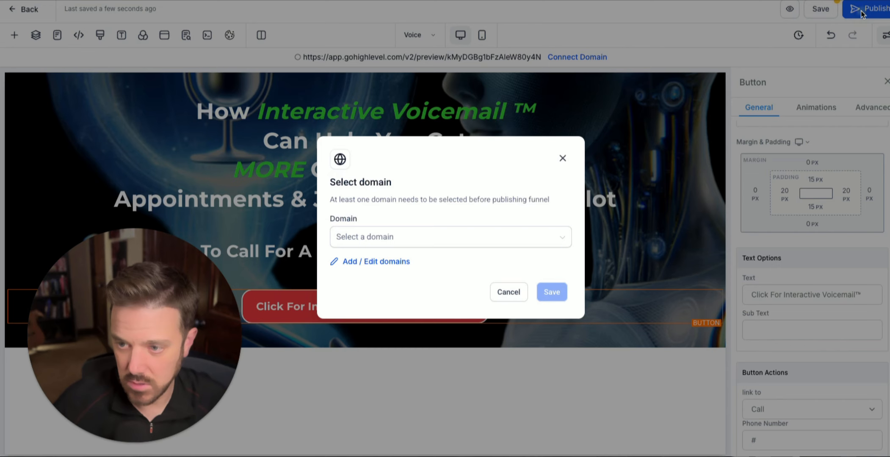
{"action": "left_click", "coordinate": [475, 237]}
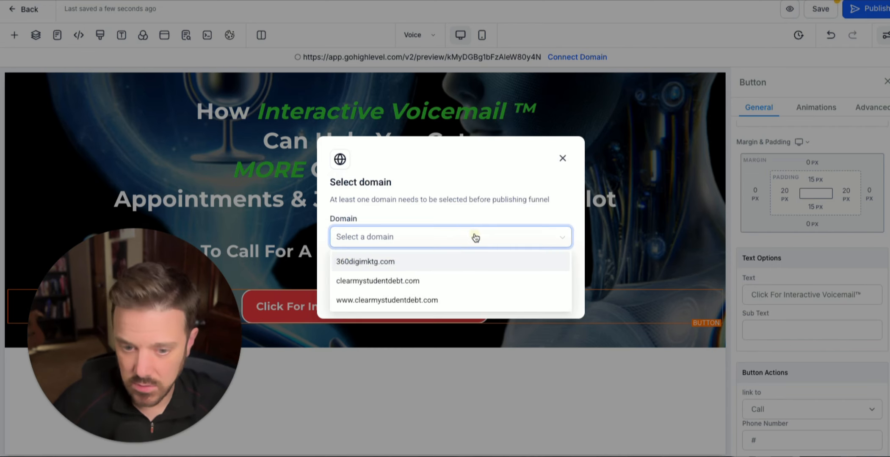
{"action": "left_click", "coordinate": [378, 265]}
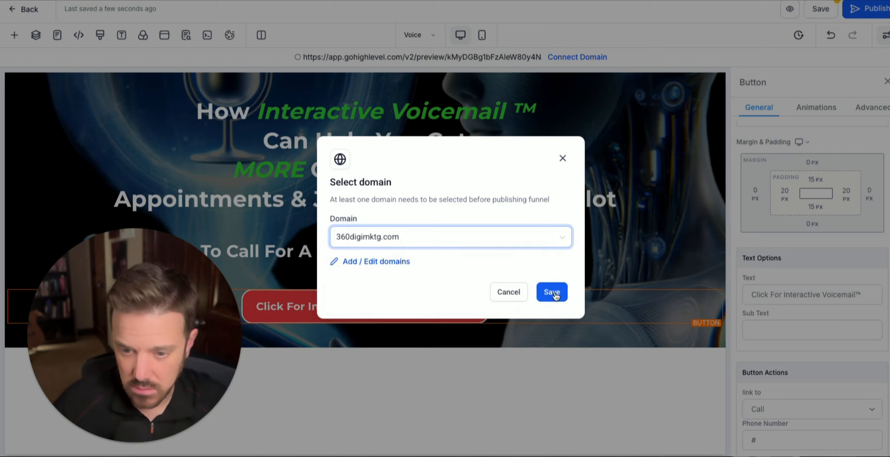
{"action": "left_click", "coordinate": [552, 292]}
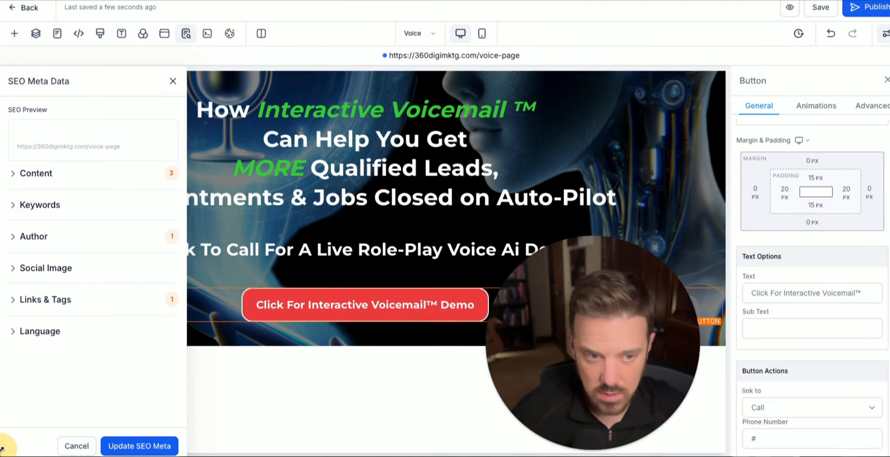
{"action": "left_click", "coordinate": [132, 454]}
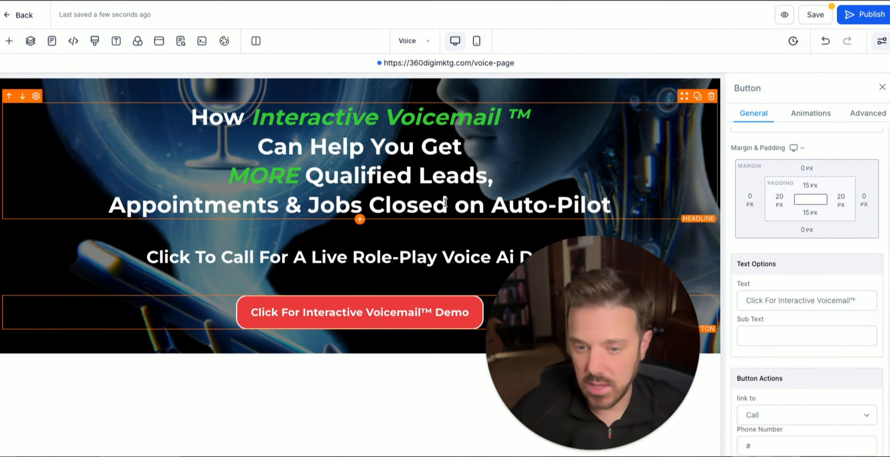
- Publish the page's unsaved changes and return to the AI Voice funnel overview
{"action": "left_click", "coordinate": [21, 16]}
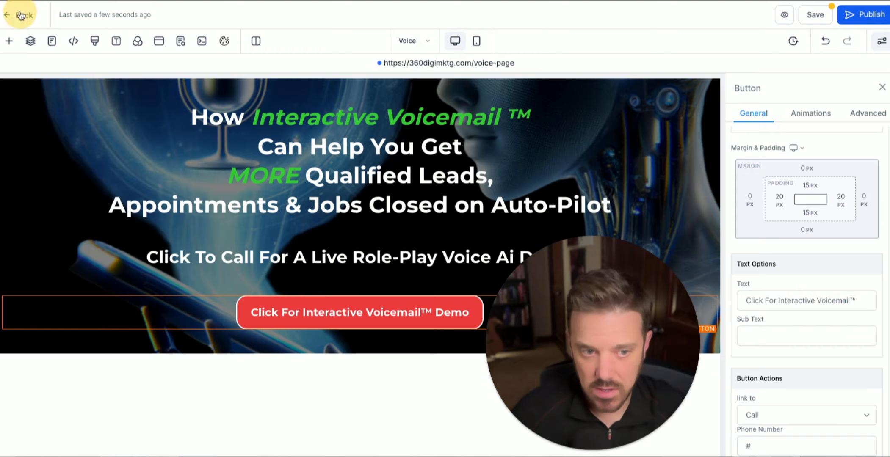
{"action": "left_click_drag", "start_coordinate": [553, 312], "coordinate": [642, 294]}
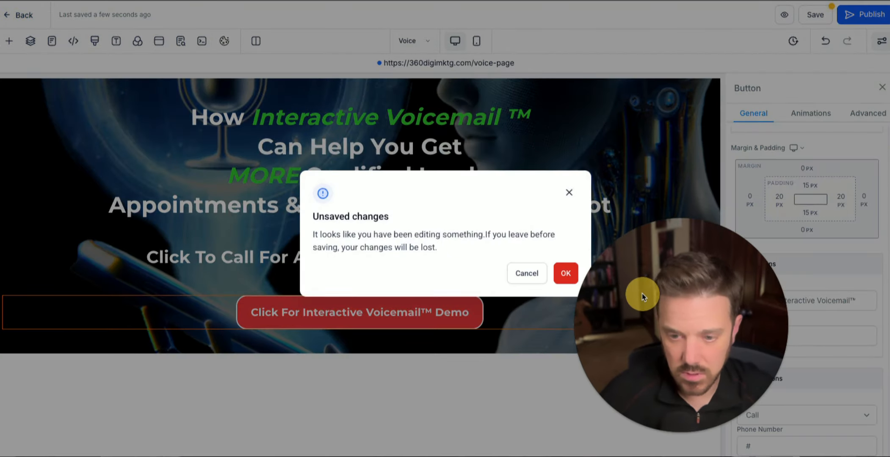
{"action": "left_click", "coordinate": [533, 281]}
{"action": "left_click", "coordinate": [867, 14]}
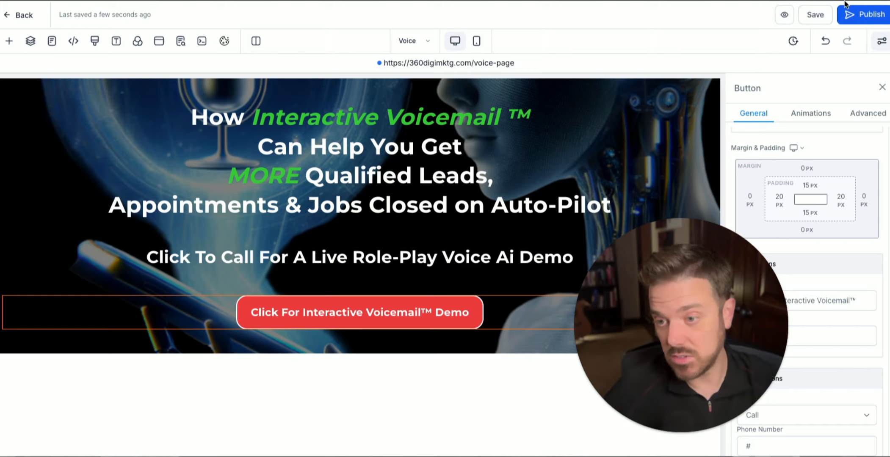
{"action": "left_click", "coordinate": [22, 14]}
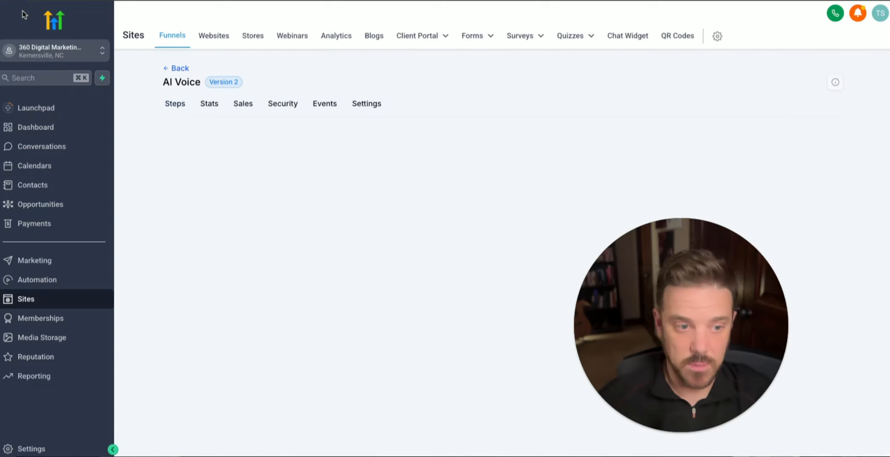
- Copy the account's default phone number from the phone number settings
{"action": "left_click", "coordinate": [23, 448]}
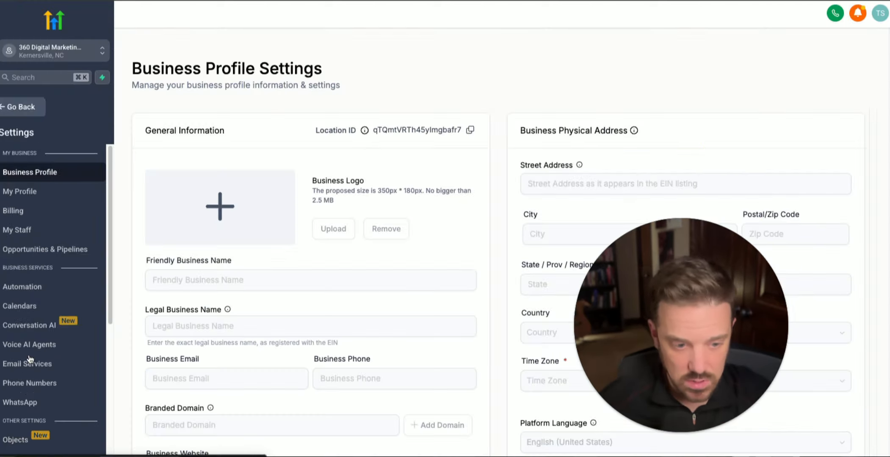
{"action": "left_click", "coordinate": [26, 383]}
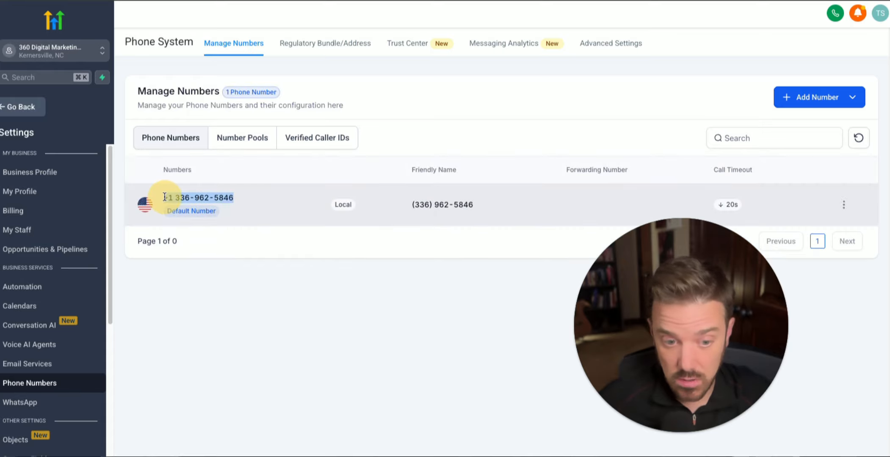
{"action": "left_click_drag", "start_coordinate": [165, 197], "coordinate": [166, 197]}
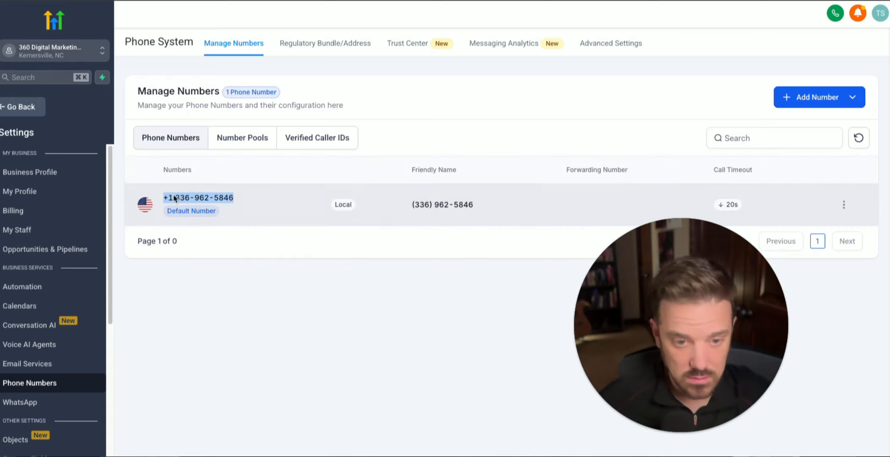
{"action": "right_click", "coordinate": [175, 198]}
{"action": "left_click", "coordinate": [199, 220]}
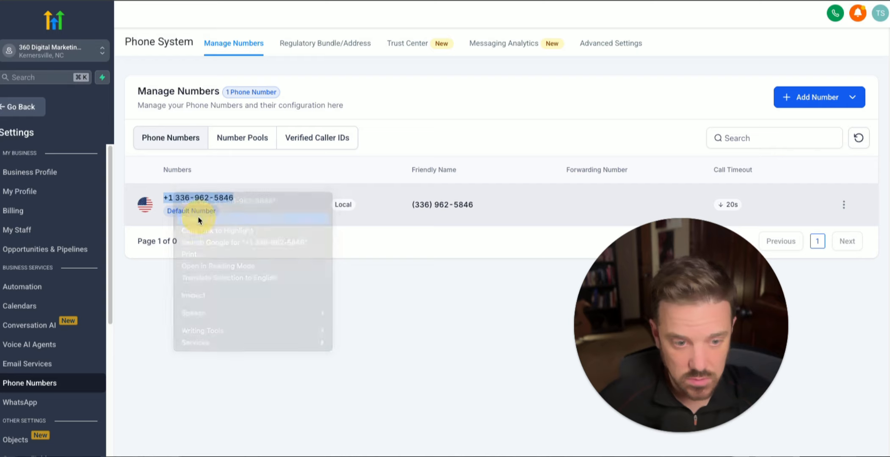
- Return to the AI Voice funnel and open the Voice page for editing
{"action": "left_click", "coordinate": [20, 110]}
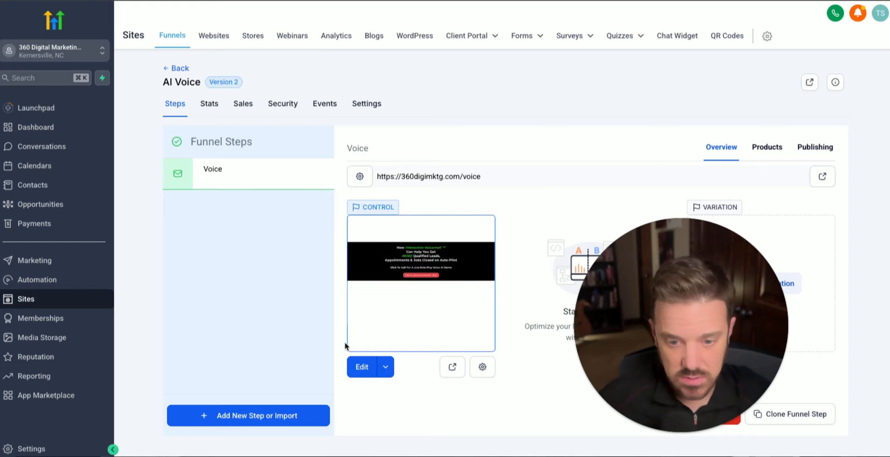
{"action": "left_click", "coordinate": [357, 369]}
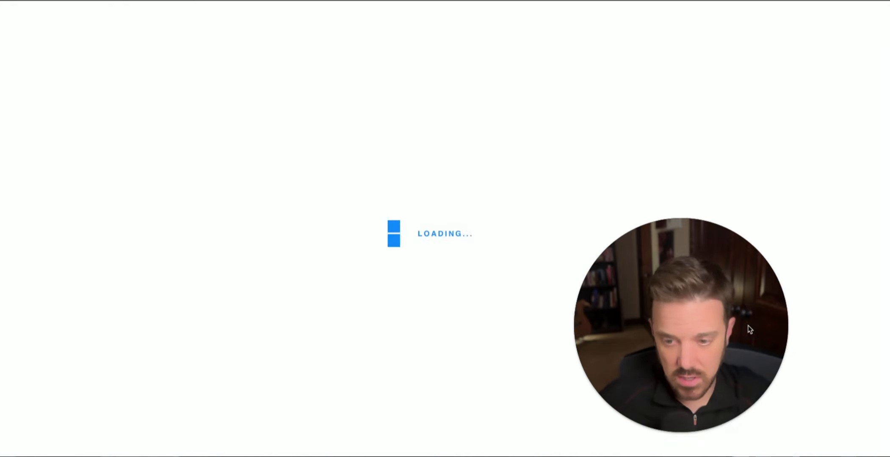
{"action": "left_click_drag", "start_coordinate": [175, 303], "coordinate": [124, 315]}
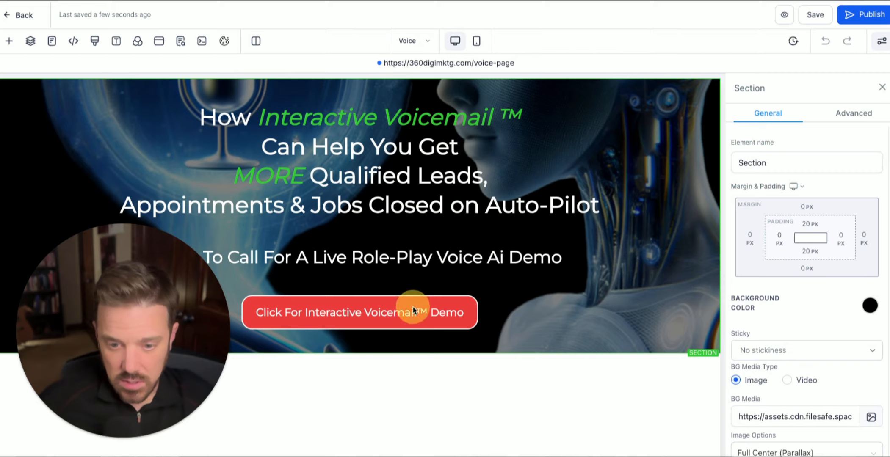
- Replace the demo button's placeholder with the copied phone number without spaces or dashes, and publish the page with updated SEO meta data
{"action": "left_click", "coordinate": [413, 310]}
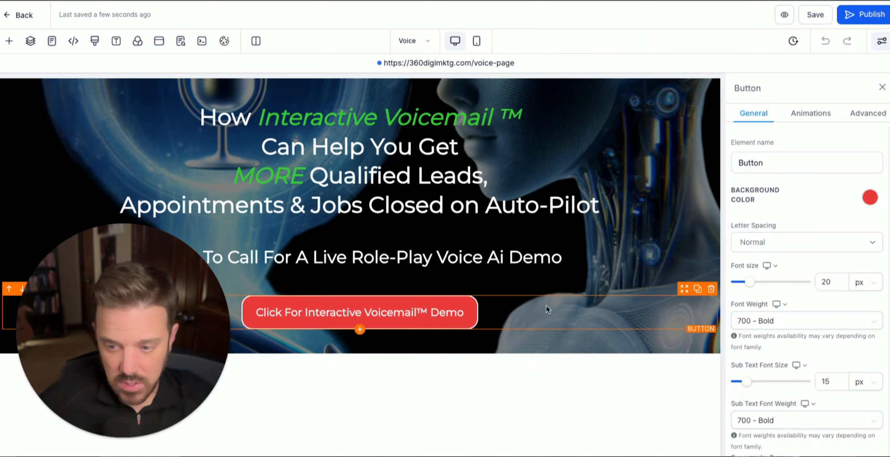
{"action": "scroll", "coordinate": [775, 313], "scroll_direction": "down", "scroll_amount": 5}
{"action": "left_click", "coordinate": [759, 416]}
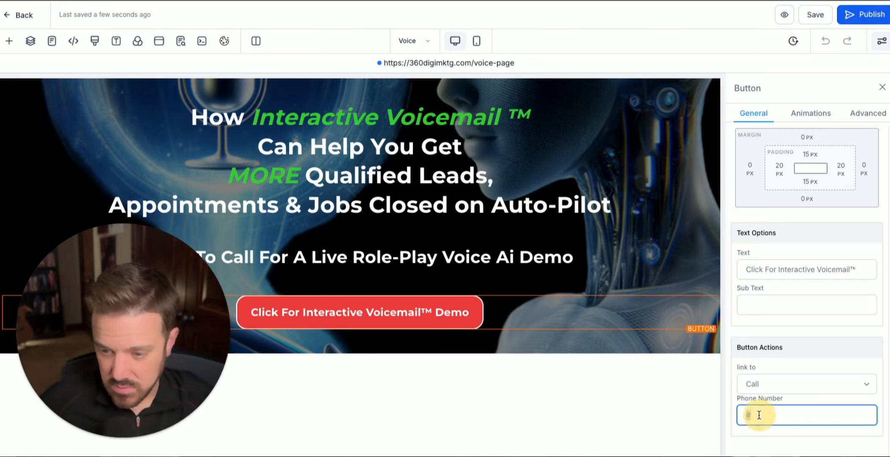
{"action": "key", "text": "ctrl+v"}
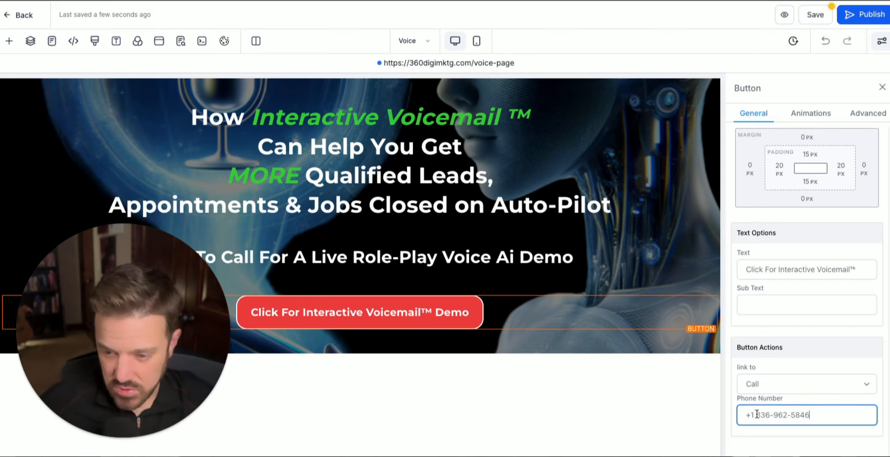
{"action": "key", "text": "BackSpace"}
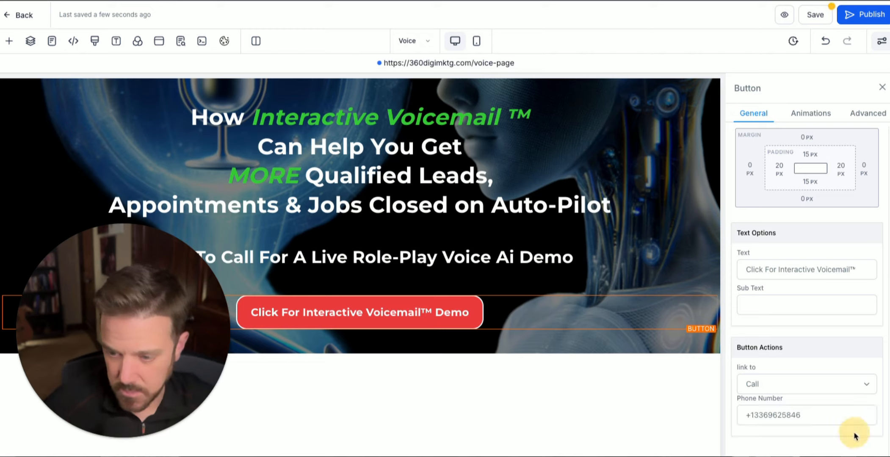
{"action": "left_click", "coordinate": [869, 16]}
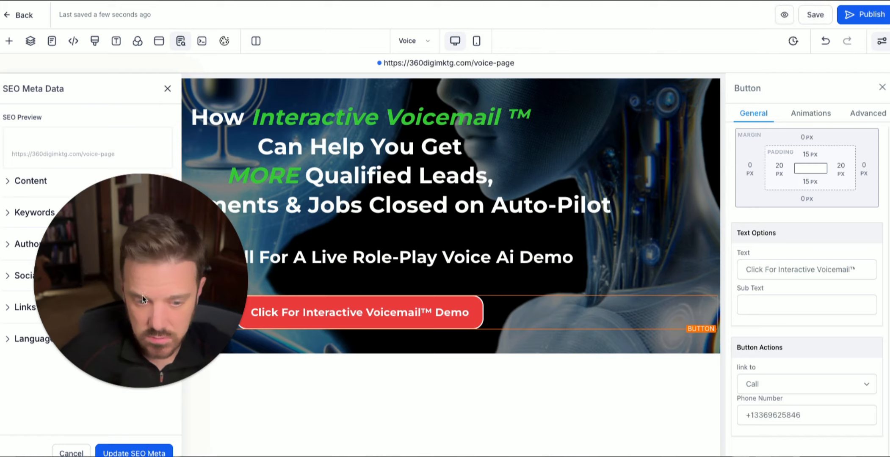
{"action": "left_click", "coordinate": [132, 451]}
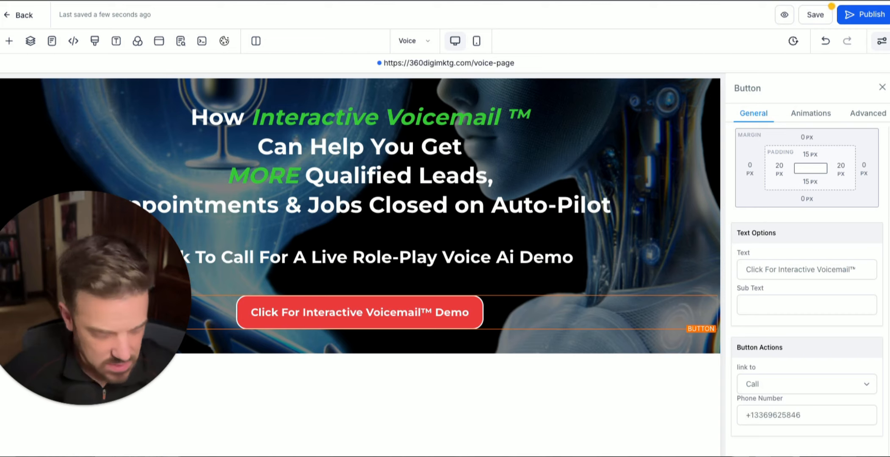
- Add a one-column row below the demo button and insert an Image element in it
{"action": "left_click", "coordinate": [359, 345]}
{"action": "left_click", "coordinate": [359, 343]}
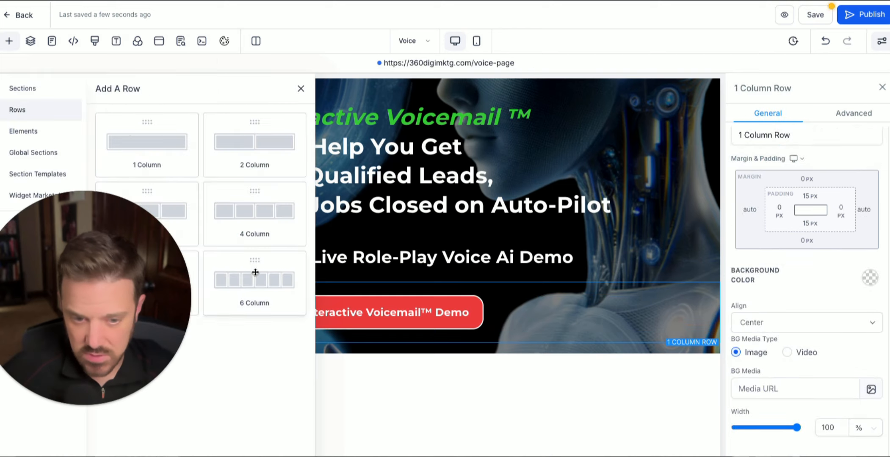
{"action": "left_click", "coordinate": [160, 147]}
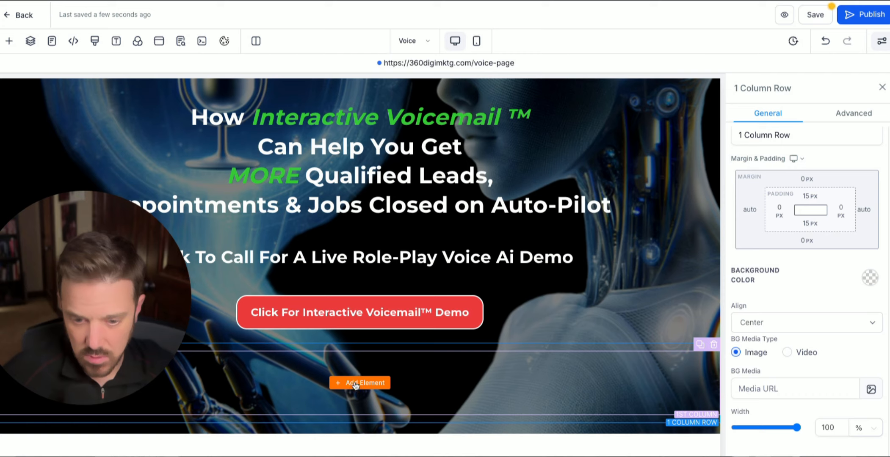
{"action": "left_click", "coordinate": [355, 384]}
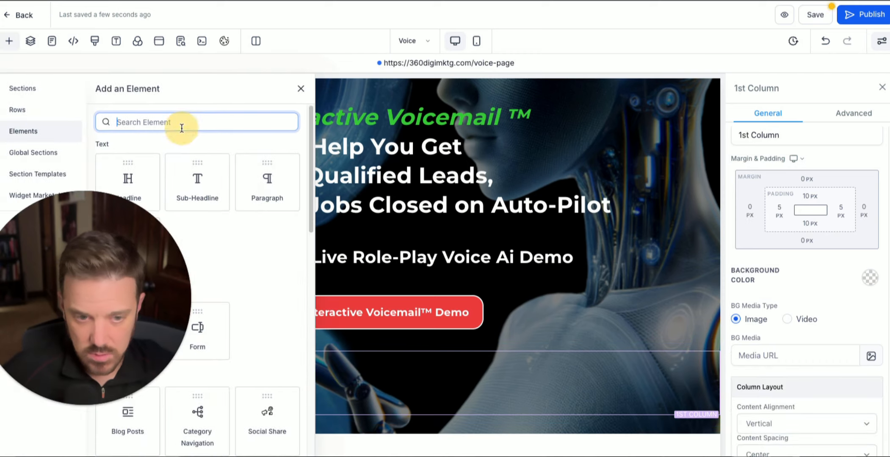
{"action": "type", "text": "image"}
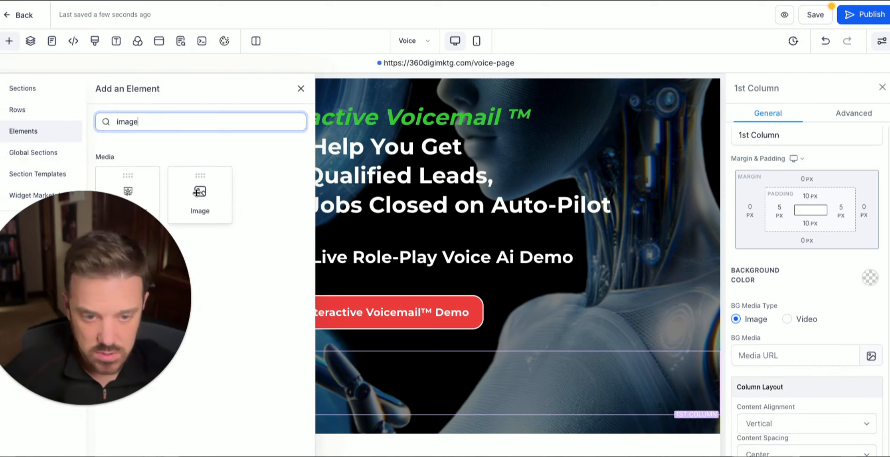
{"action": "left_click", "coordinate": [196, 193]}
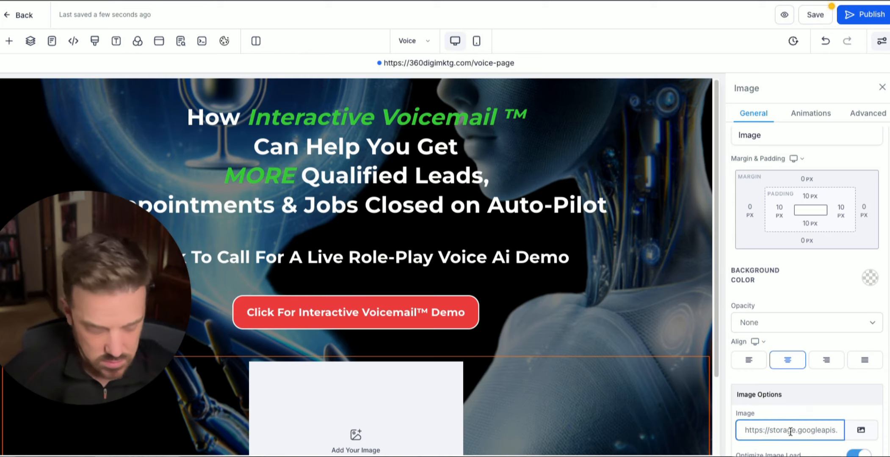
- Replace the new Image element's source with the copied URL of the sound-wave GIF
{"action": "key", "text": "super+a"}
{"action": "key", "text": "BackSpace"}
{"action": "key", "text": "super+v"}
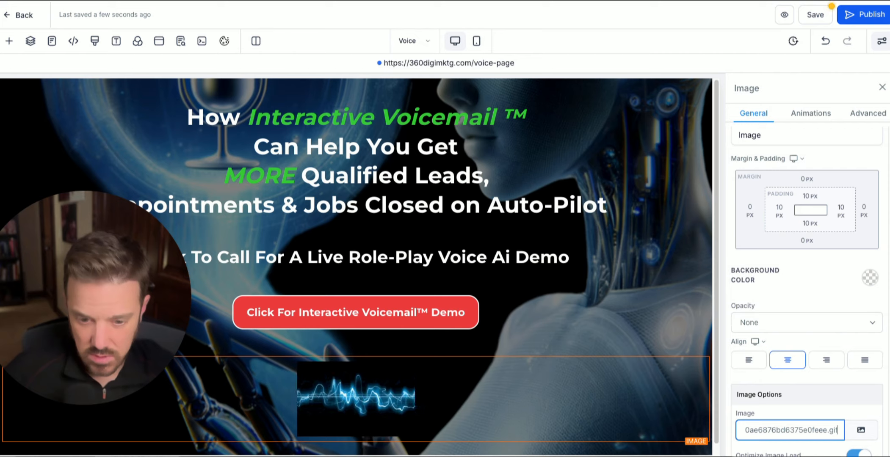
{"action": "left_click", "coordinate": [356, 401]}
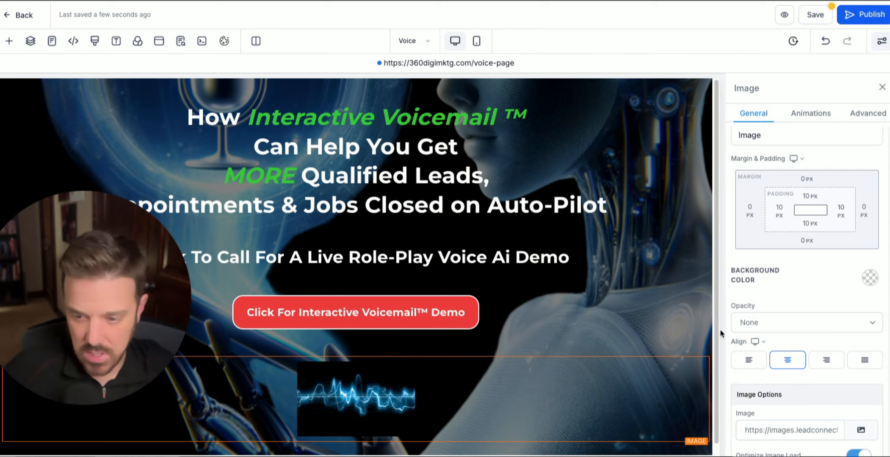
- Set the sound-wave image's height to 75 px and its width to 2400 px
{"action": "scroll", "coordinate": [830, 326], "scroll_direction": "down", "scroll_amount": 4}
{"action": "left_click", "coordinate": [774, 396]}
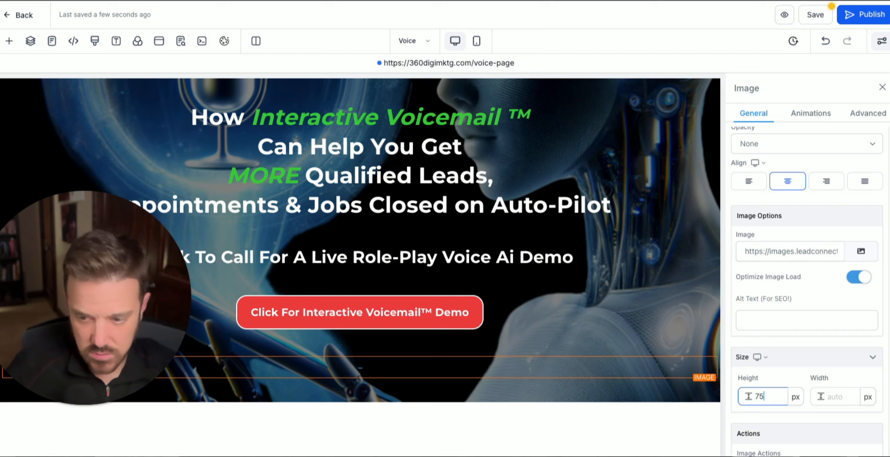
{"action": "left_click", "coordinate": [788, 398]}
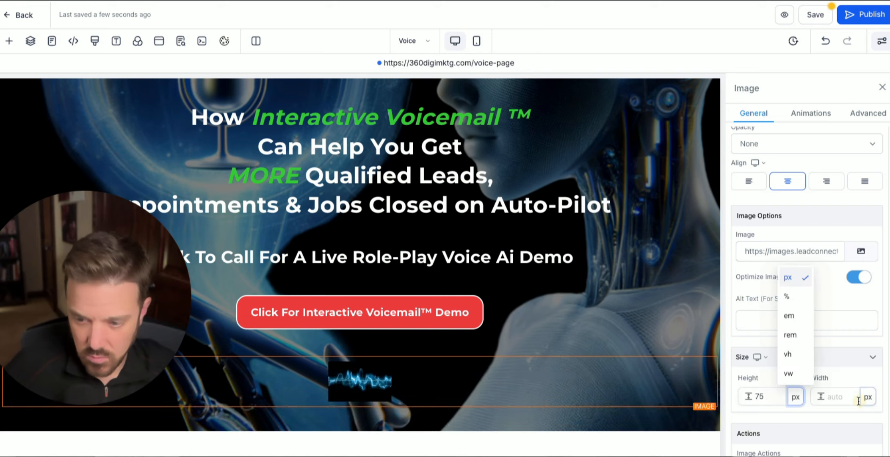
{"action": "left_click", "coordinate": [843, 398]}
{"action": "type", "text": "2400"}
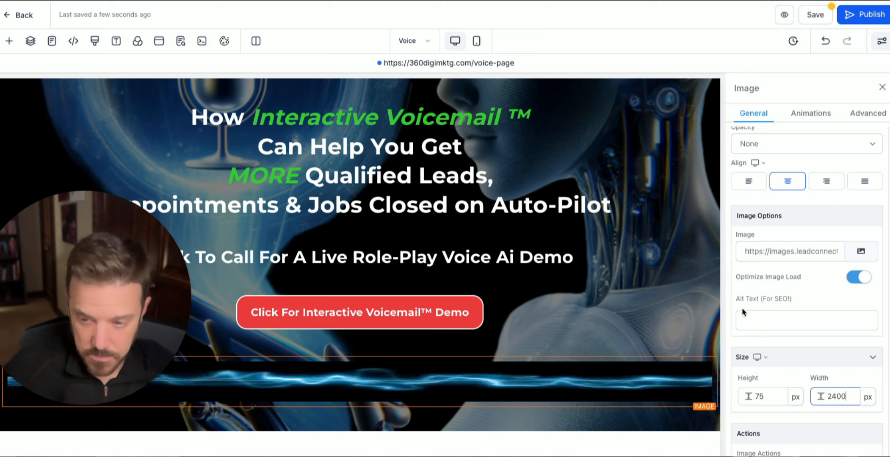
{"action": "left_click", "coordinate": [809, 295]}
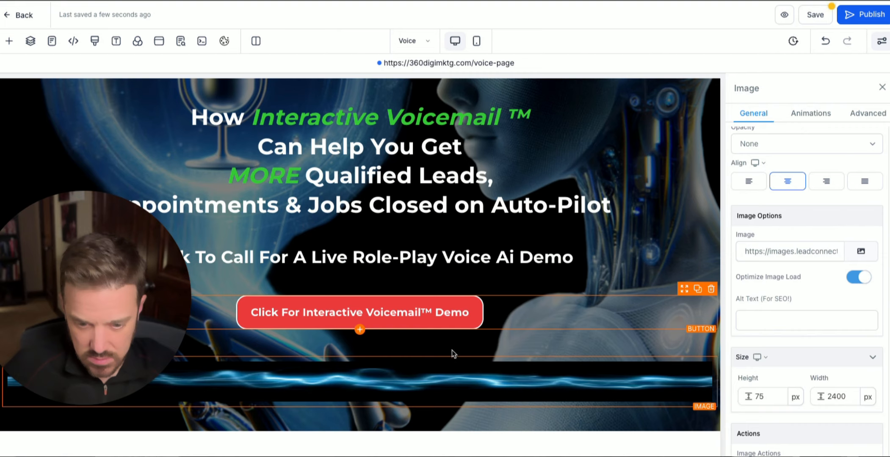
- Add a sub-headline below the image: "See How Our Voice AI Assistant Can Transform Your Business—Book More Appointments, Save Time, and Personalize Customer Communication—All Without Lifting a Finger."
{"action": "left_click", "coordinate": [360, 408]}
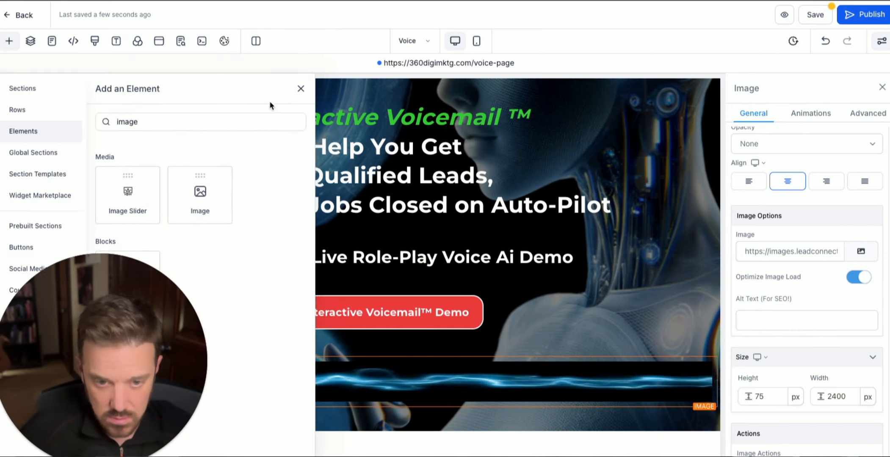
{"action": "double_click", "coordinate": [97, 123]}
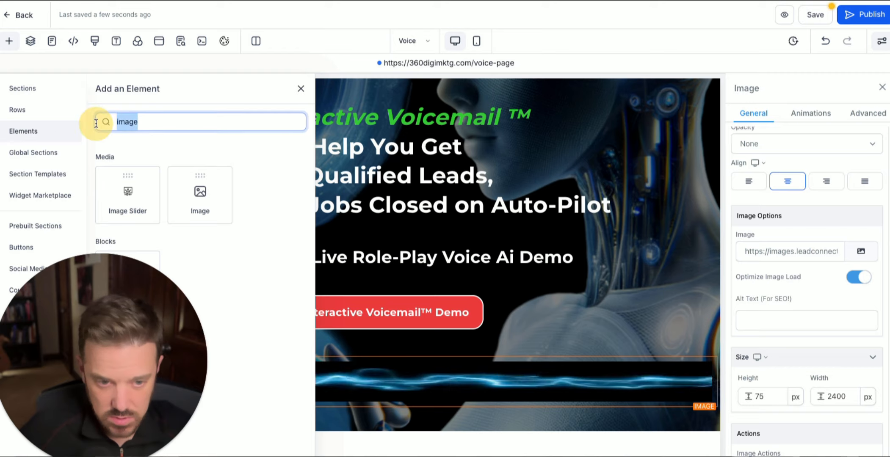
{"action": "key", "text": "BackSpace"}
{"action": "left_click", "coordinate": [194, 183]}
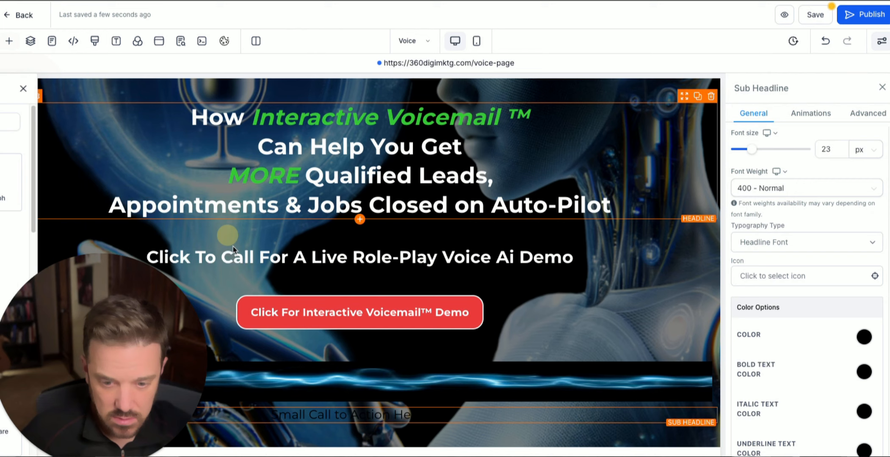
{"action": "triple_click", "coordinate": [413, 409]}
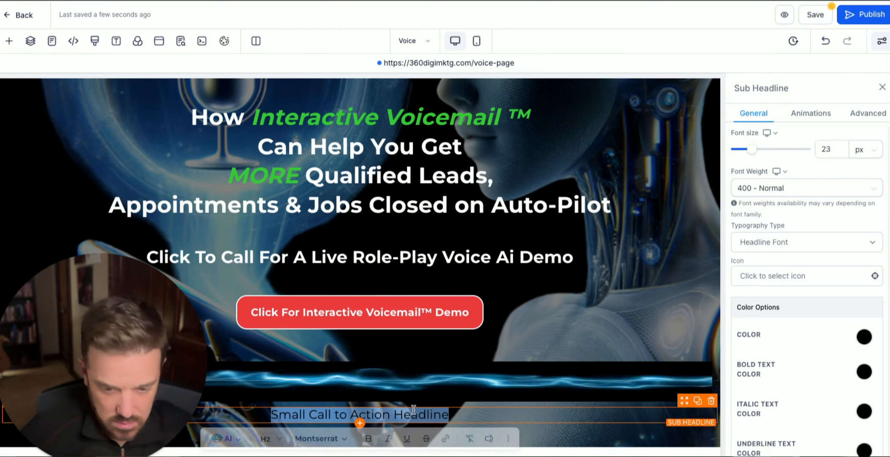
{"action": "type", "text": "How Our Voice AI Assistant Can Transform Your Business—Save Time and Personalize Customer Communication—All Without Lifting a Finger!"}
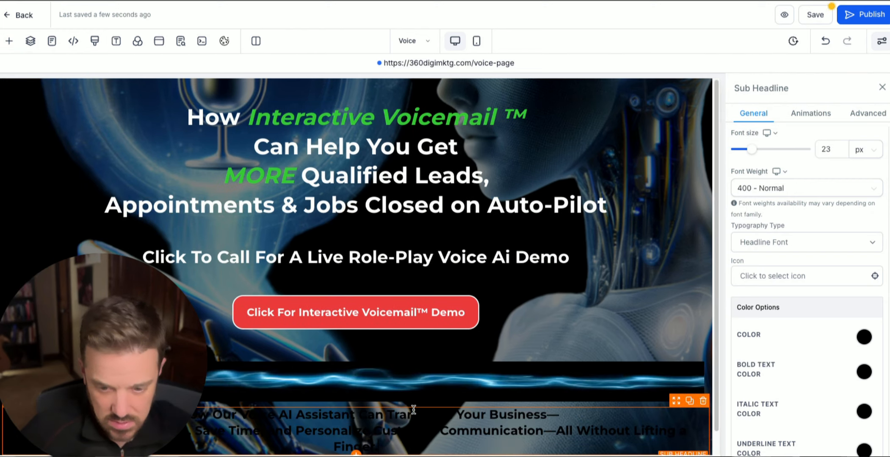
- Set the new sub-headline's bold text color to white and its font size to 30 px
{"action": "left_click", "coordinate": [864, 373]}
{"action": "left_click", "coordinate": [785, 400]}
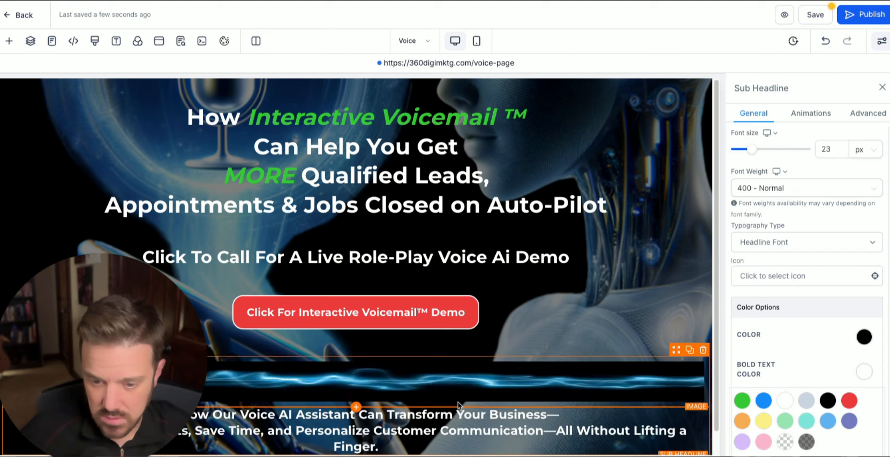
{"action": "scroll", "coordinate": [458, 405], "scroll_direction": "down", "scroll_amount": 1}
{"action": "left_click_drag", "start_coordinate": [98, 339], "coordinate": [113, 233]}
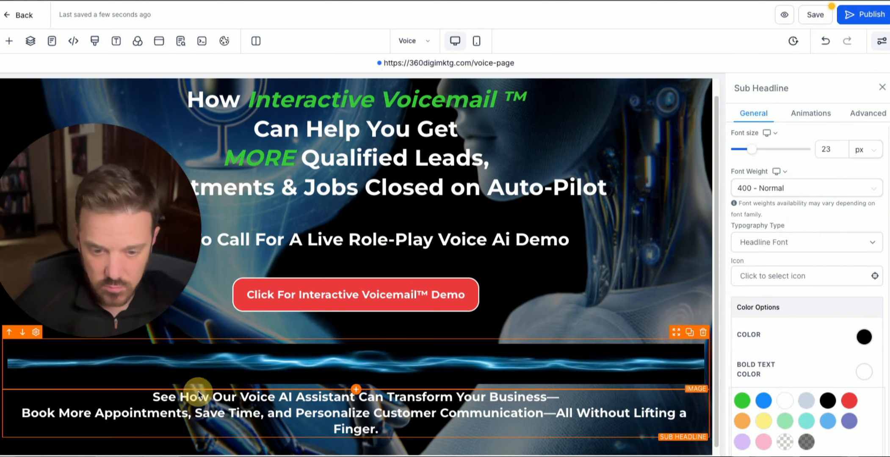
{"action": "scroll", "coordinate": [199, 394], "scroll_direction": "down", "scroll_amount": 1}
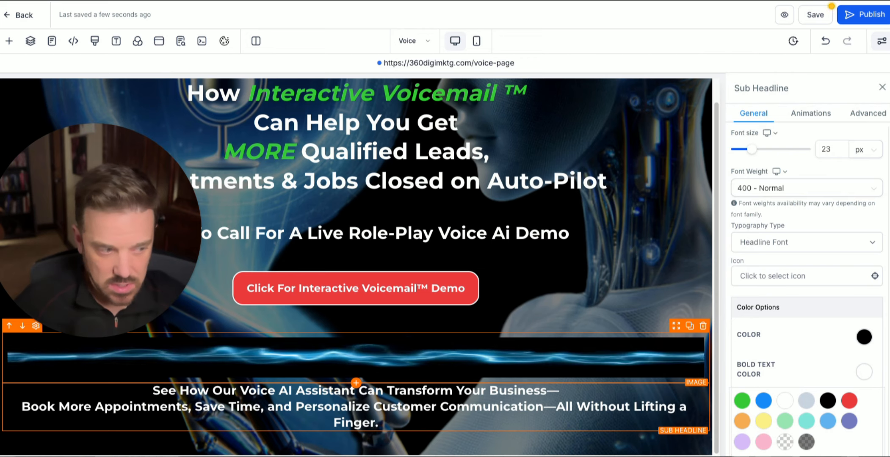
{"action": "scroll", "coordinate": [813, 234], "scroll_direction": "up", "scroll_amount": 2}
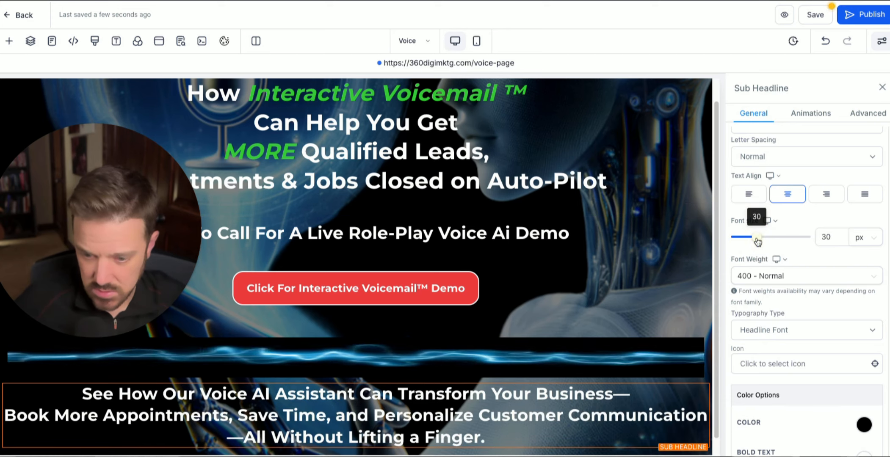
- Add an Image element below the "See How Our Voice AI Assistant Can Transform Your Business" sub-headline
{"action": "scroll", "coordinate": [379, 418], "scroll_direction": "down", "scroll_amount": 1}
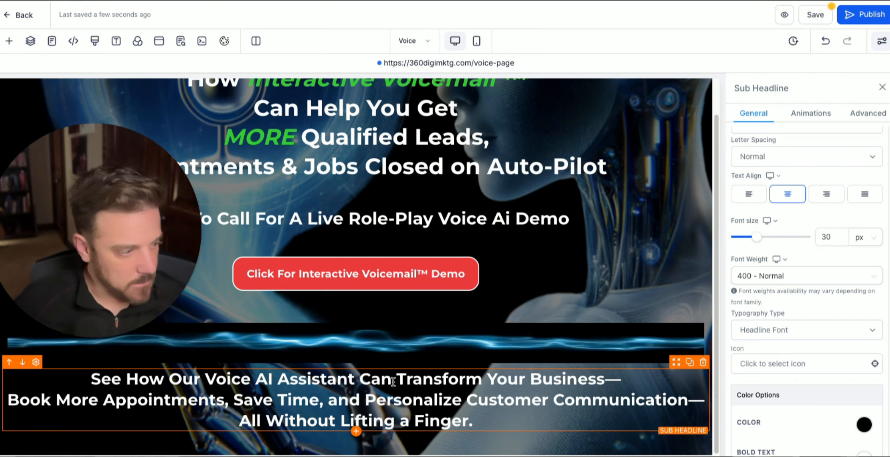
{"action": "left_click", "coordinate": [356, 432]}
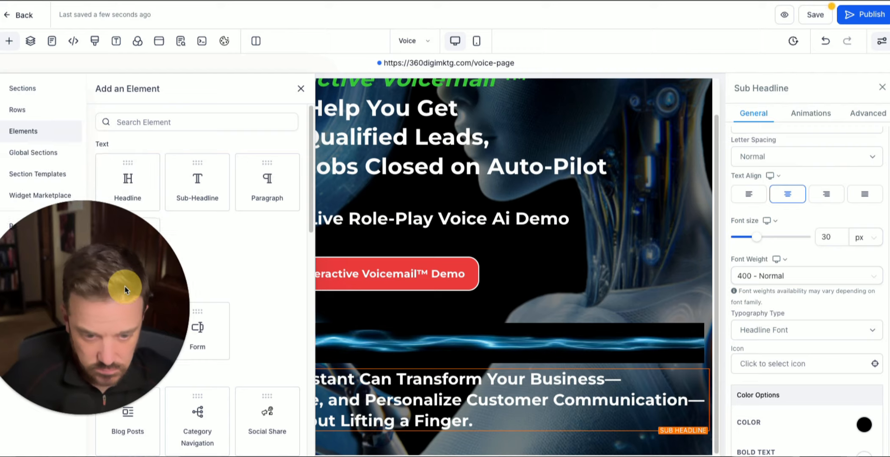
{"action": "left_click", "coordinate": [202, 121]}
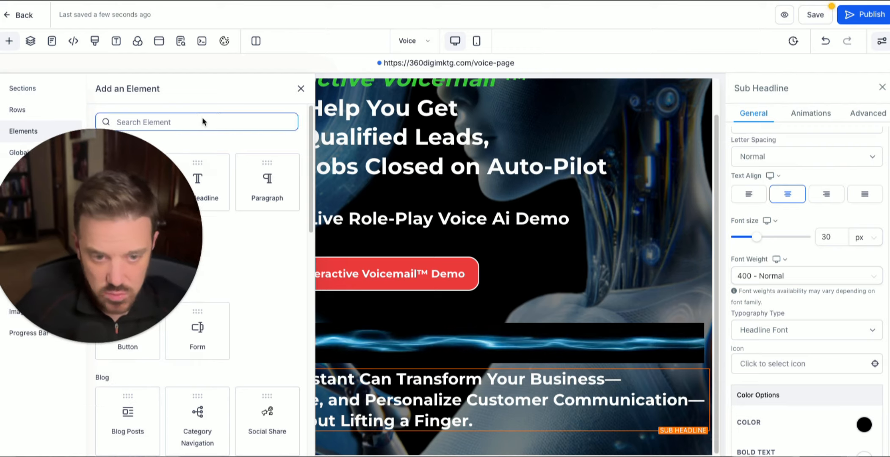
{"action": "scroll", "coordinate": [220, 302], "scroll_direction": "down", "scroll_amount": 4}
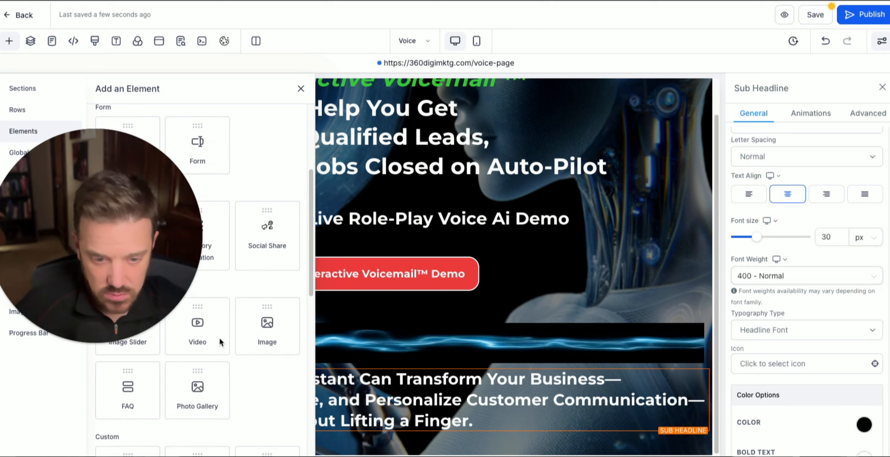
{"action": "left_click", "coordinate": [259, 334]}
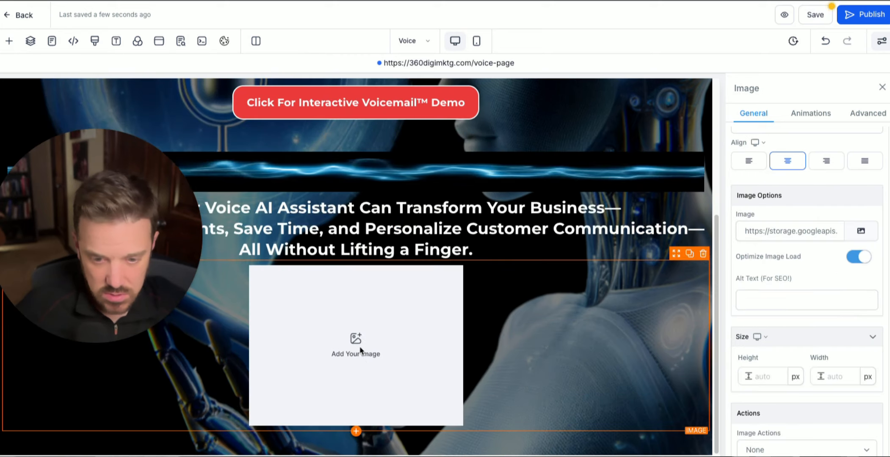
{"action": "scroll", "coordinate": [765, 394], "scroll_direction": "down", "scroll_amount": 1}
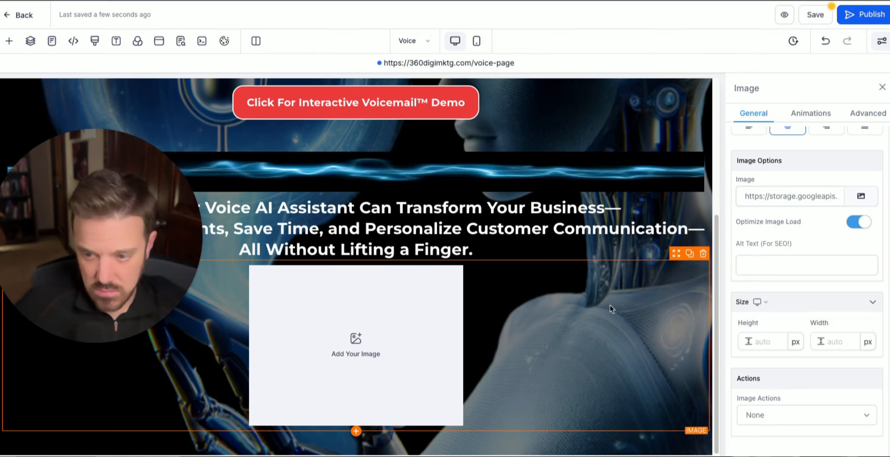
- Replace the new image's source with the copied URL of the "Watch Video" PNG
{"action": "left_click", "coordinate": [793, 193]}
{"action": "key", "text": "ctrl+a"}
{"action": "key", "text": "BackSpace"}
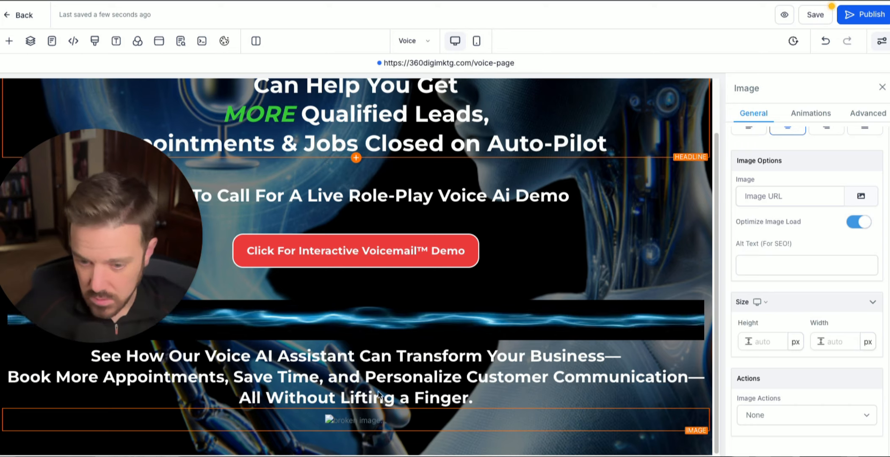
{"action": "left_click", "coordinate": [777, 196]}
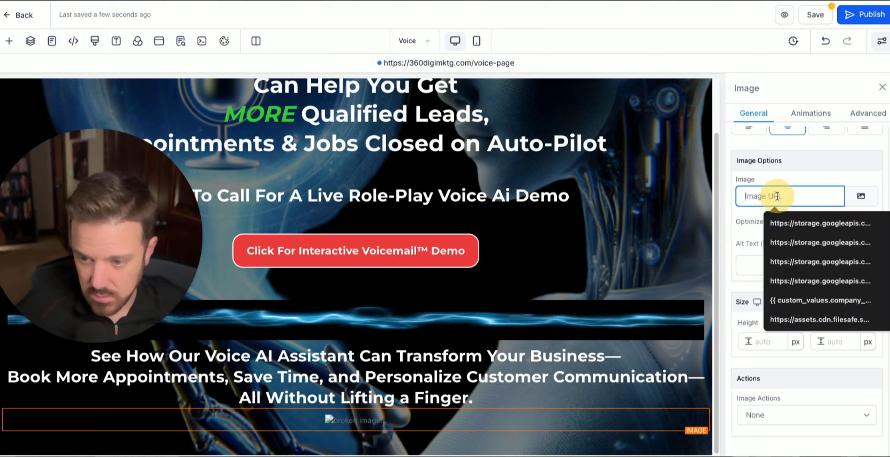
{"action": "key", "text": "ctrl+v"}
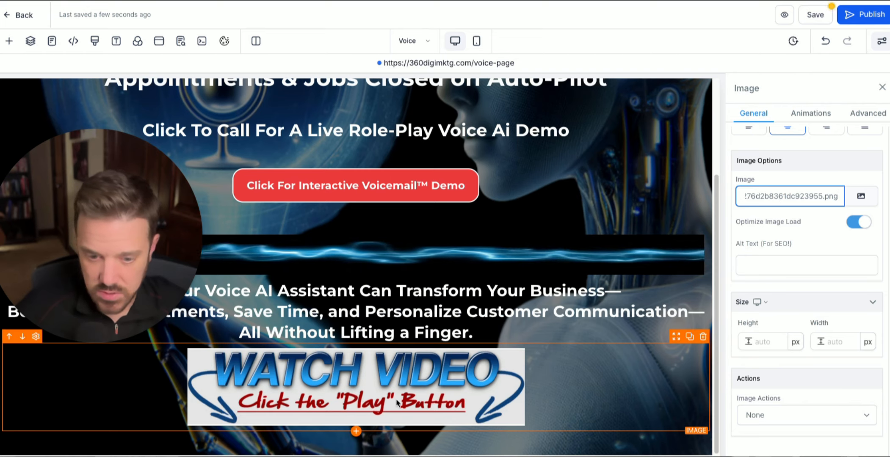
- Add a Video element below the "Watch Video" image and set its video type to Hosted Video
{"action": "left_click", "coordinate": [355, 432]}
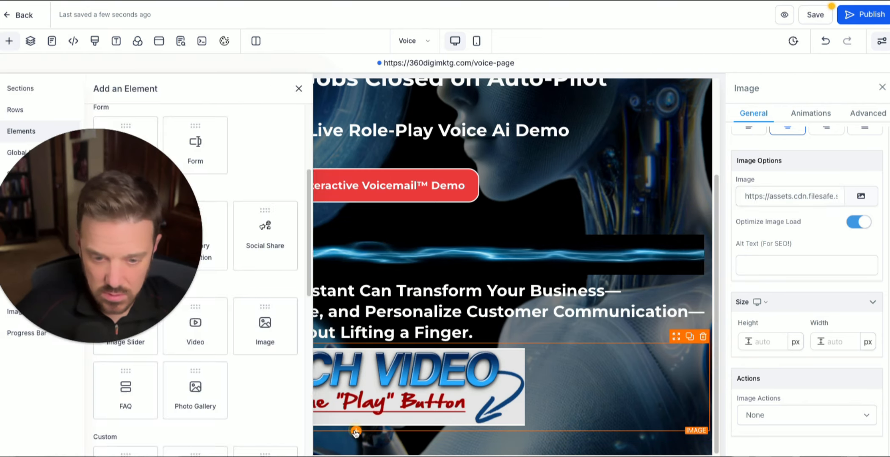
{"action": "left_click", "coordinate": [196, 327]}
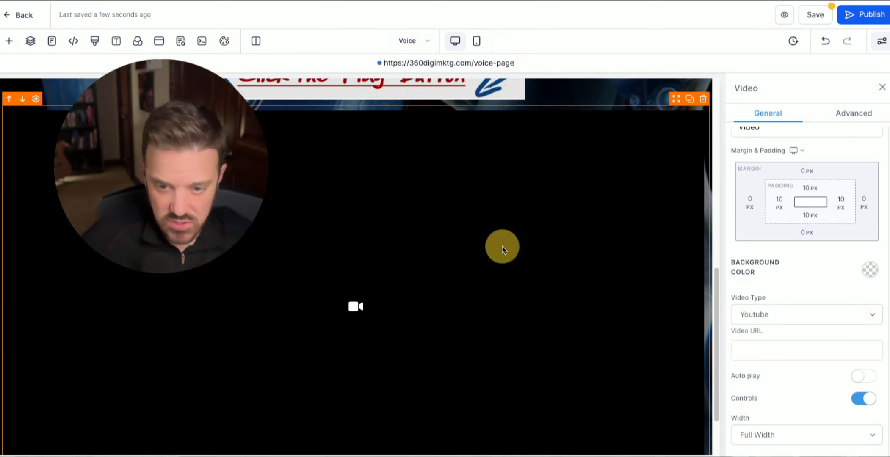
{"action": "left_click", "coordinate": [776, 314]}
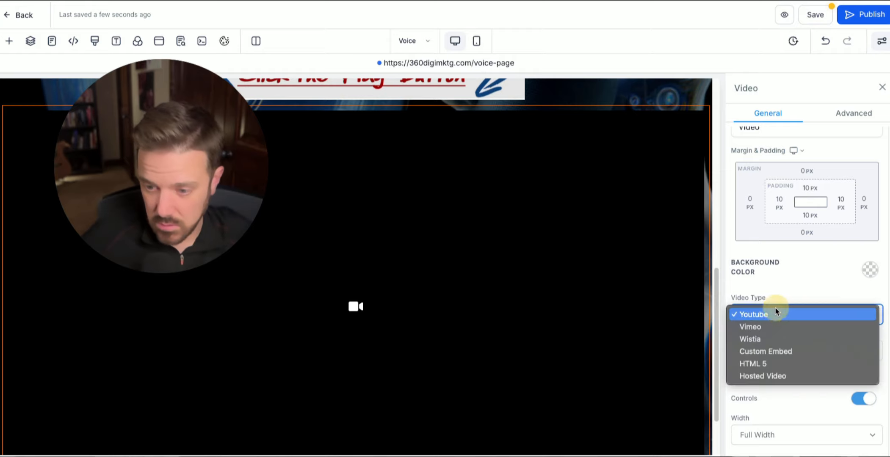
{"action": "left_click", "coordinate": [769, 373]}
- Turn off the video's auto play and enable playback speed control, pending time and PiP mode on scroll
{"action": "scroll", "coordinate": [769, 370], "scroll_direction": "down", "scroll_amount": 4}
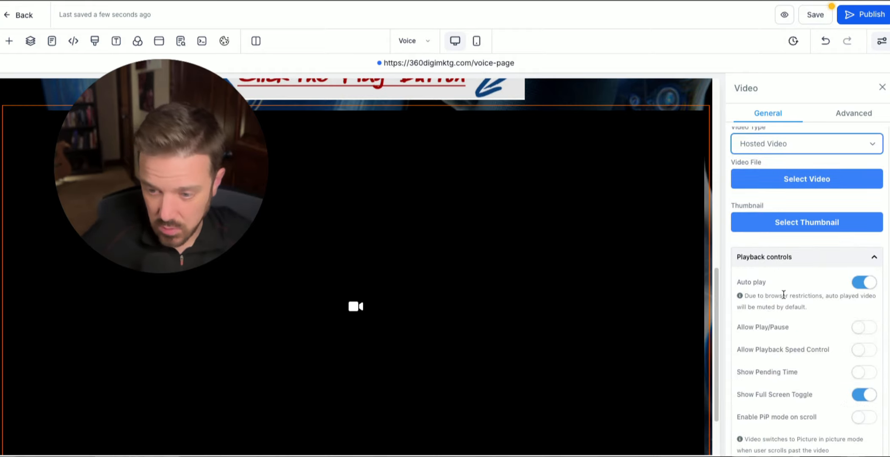
{"action": "left_click", "coordinate": [855, 288]}
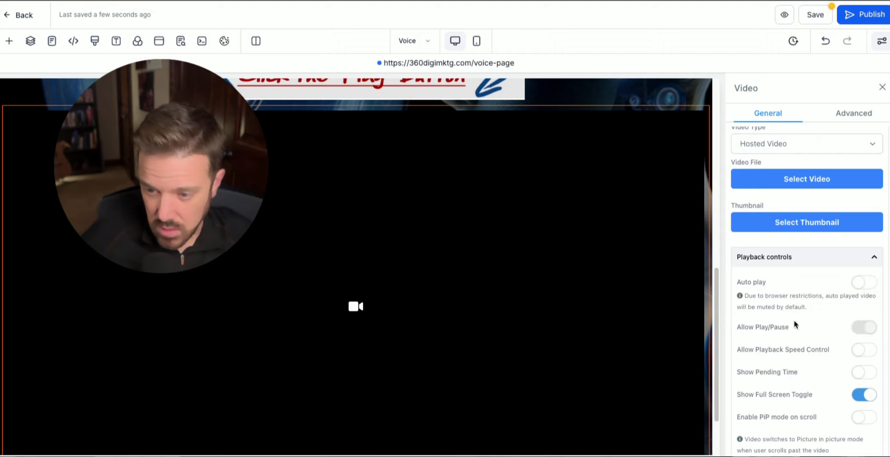
{"action": "left_click", "coordinate": [864, 371]}
{"action": "scroll", "coordinate": [850, 393], "scroll_direction": "down", "scroll_amount": 1}
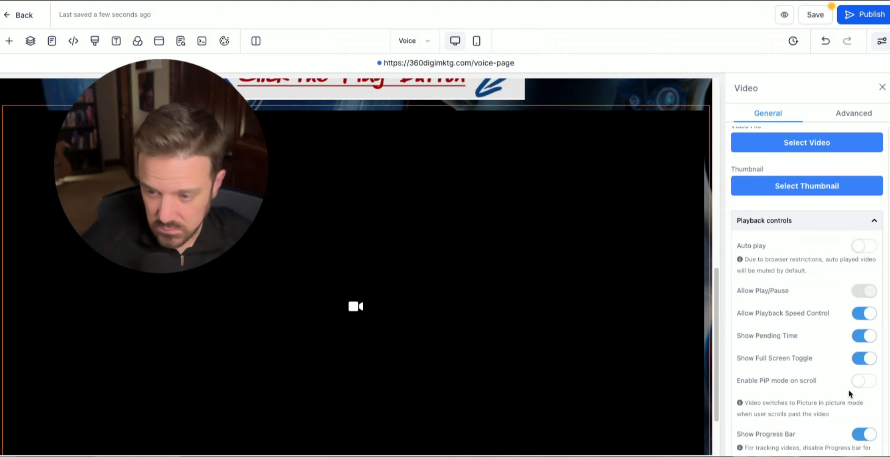
{"action": "scroll", "coordinate": [844, 317], "scroll_direction": "down", "scroll_amount": 3}
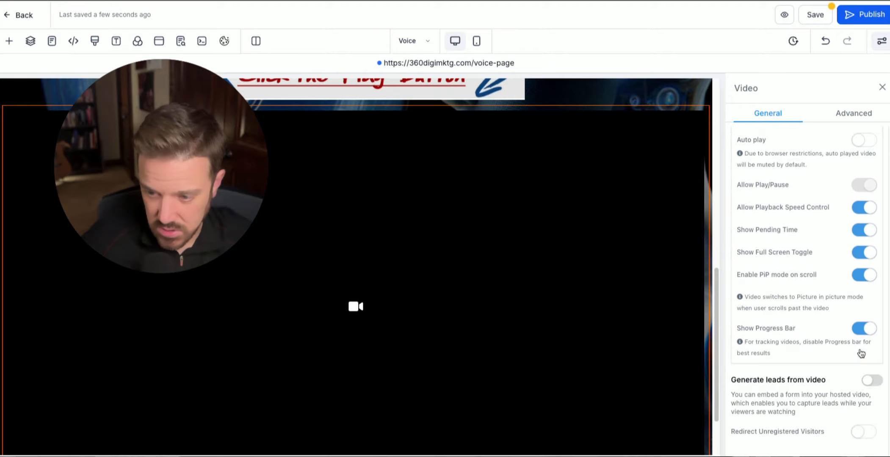
- Choose 20240604_123659.mp4 from Media Storage as the hosted video file
{"action": "scroll", "coordinate": [839, 377], "scroll_direction": "up", "scroll_amount": 8}
{"action": "scroll", "coordinate": [487, 267], "scroll_direction": "up", "scroll_amount": 3}
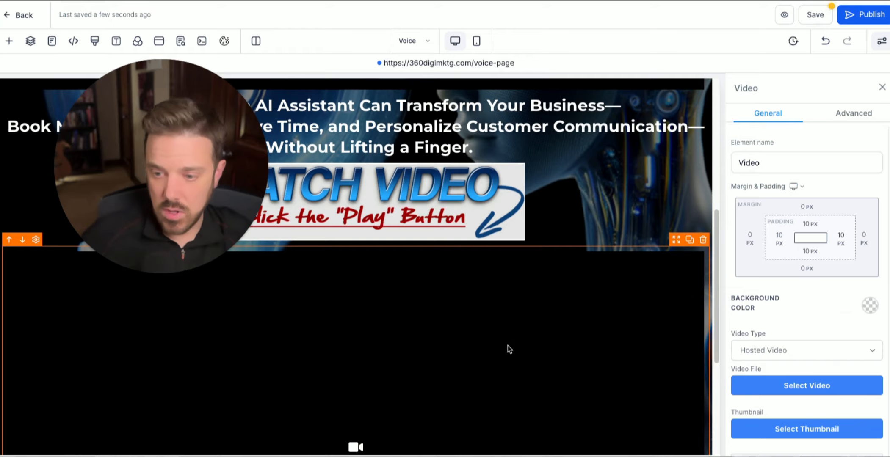
{"action": "scroll", "coordinate": [510, 334], "scroll_direction": "down", "scroll_amount": 2}
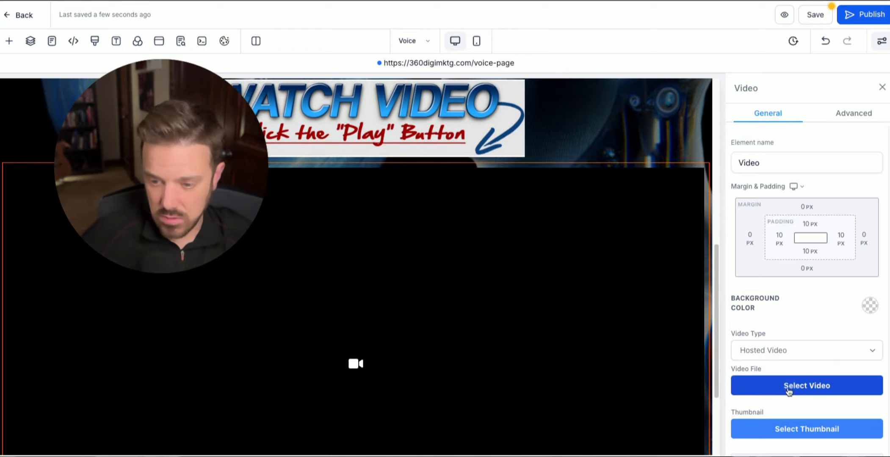
{"action": "left_click", "coordinate": [788, 389]}
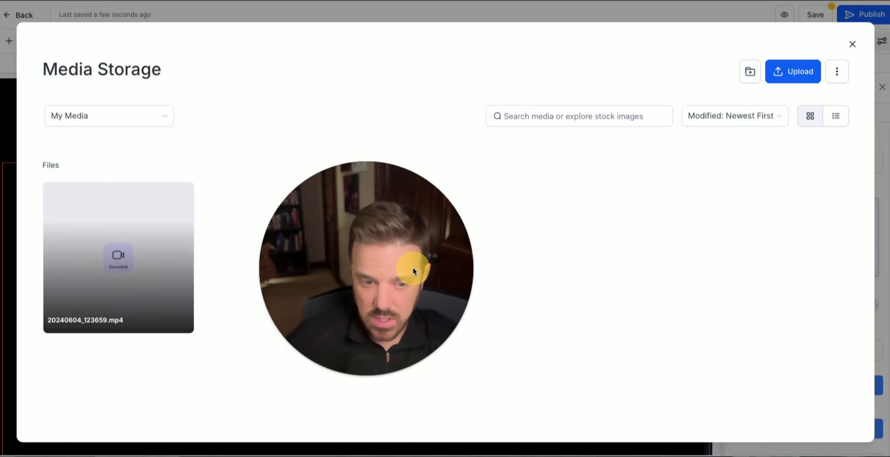
{"action": "left_click", "coordinate": [792, 77]}
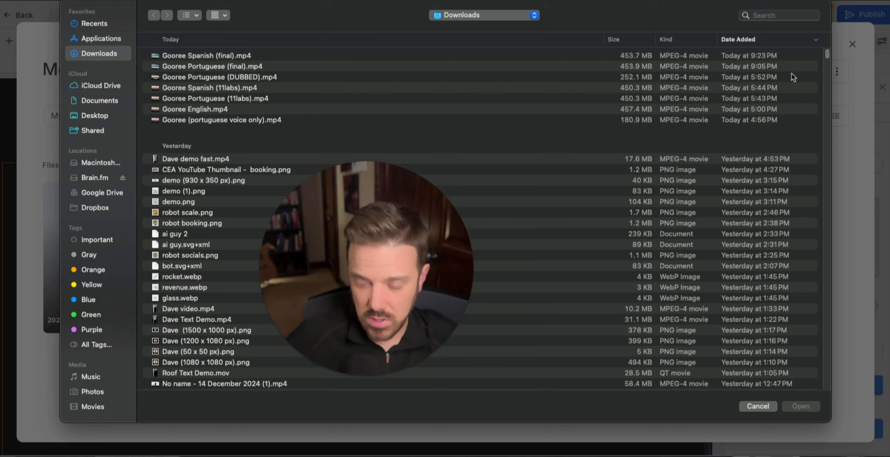
{"action": "left_click", "coordinate": [758, 407]}
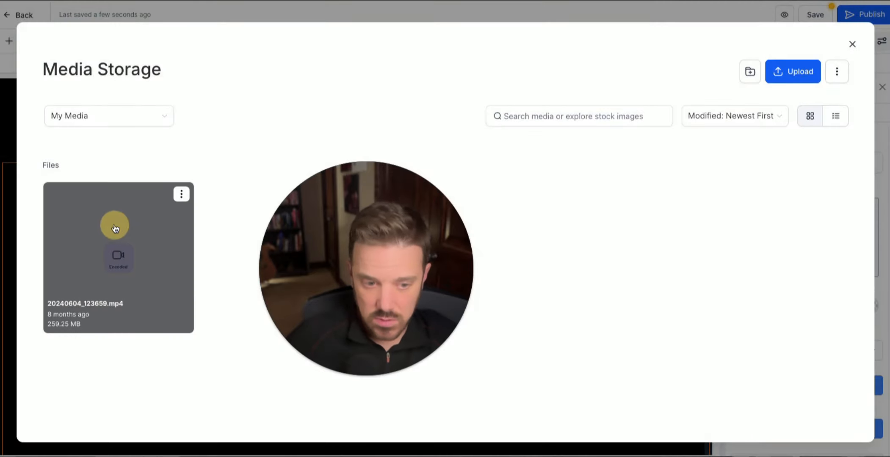
{"action": "left_click", "coordinate": [115, 229]}
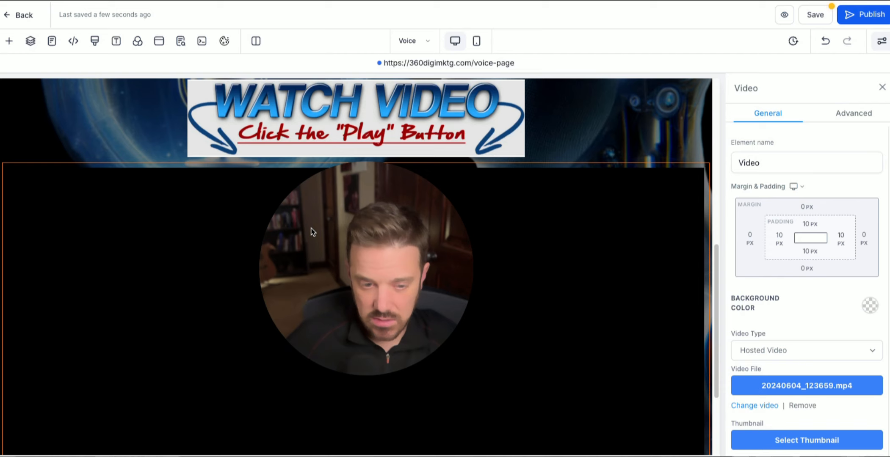
- Publish the Voice page and open its preview
{"action": "left_click_drag", "start_coordinate": [357, 253], "coordinate": [218, 251]}
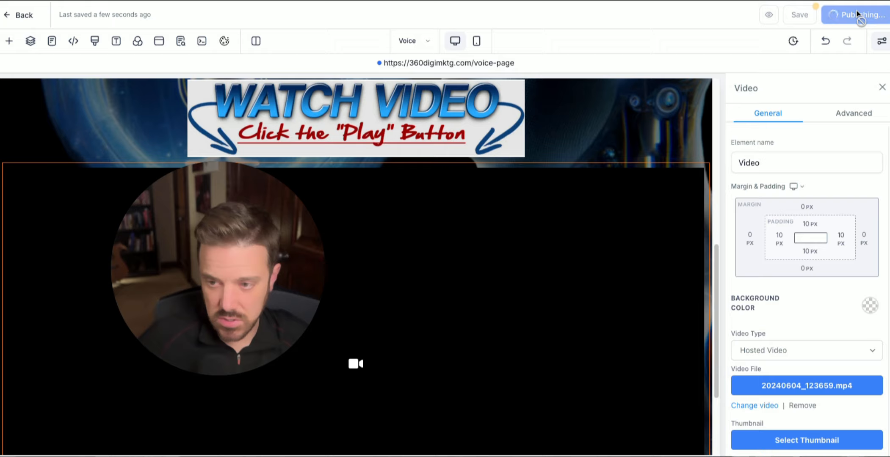
{"action": "left_click", "coordinate": [785, 17]}
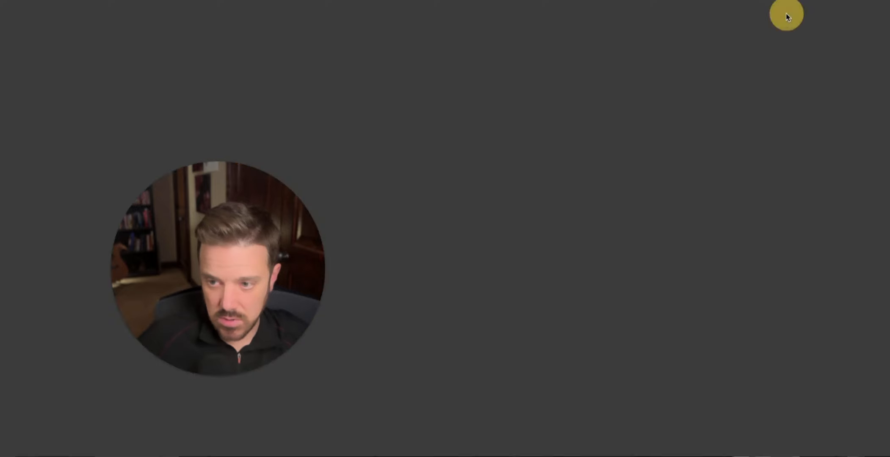
{"action": "left_click_drag", "start_coordinate": [244, 215], "coordinate": [805, 294]}
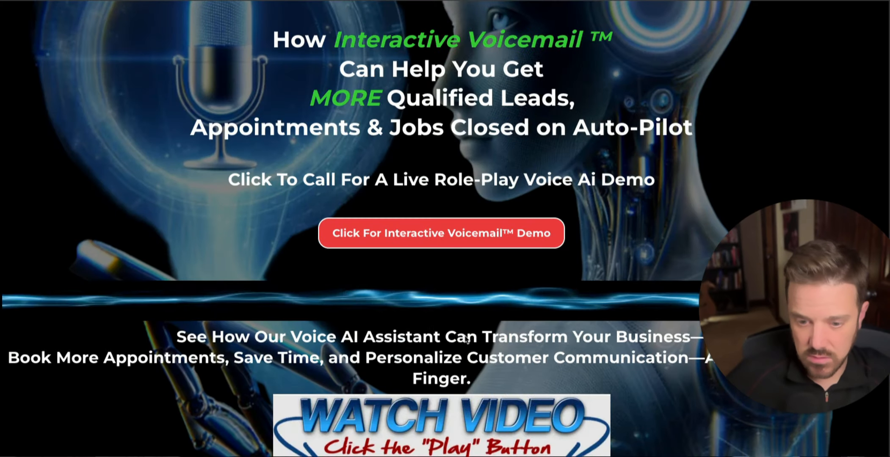
- Play and stop the embedded video in the page preview to check that section
{"action": "scroll", "coordinate": [444, 338], "scroll_direction": "down", "scroll_amount": 10}
{"action": "scroll", "coordinate": [443, 338], "scroll_direction": "down", "scroll_amount": 3}
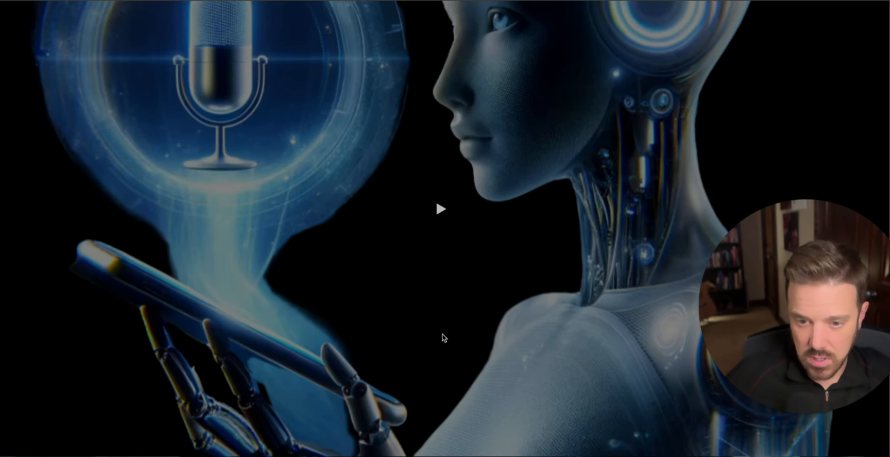
{"action": "left_click", "coordinate": [441, 189]}
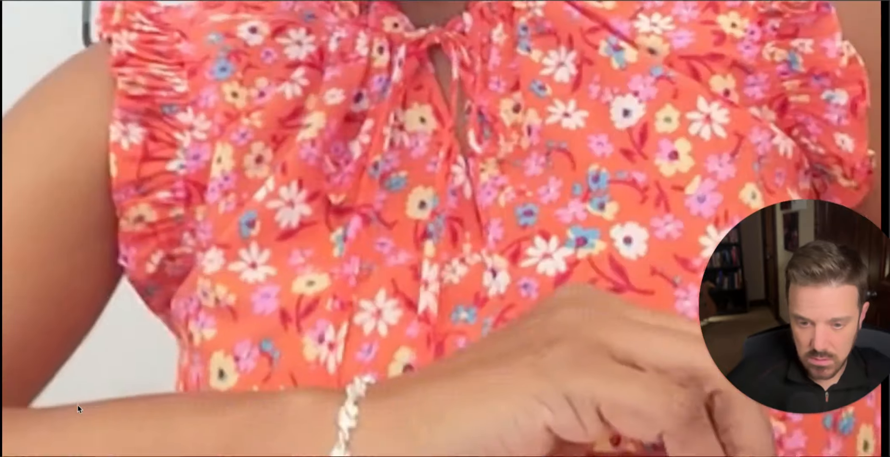
{"action": "left_click", "coordinate": [162, 376]}
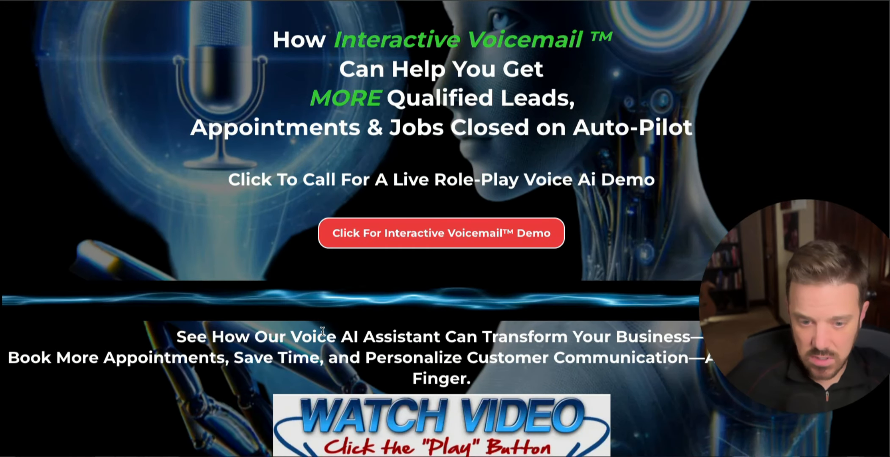
{"action": "scroll", "coordinate": [351, 396], "scroll_direction": "down", "scroll_amount": 5}
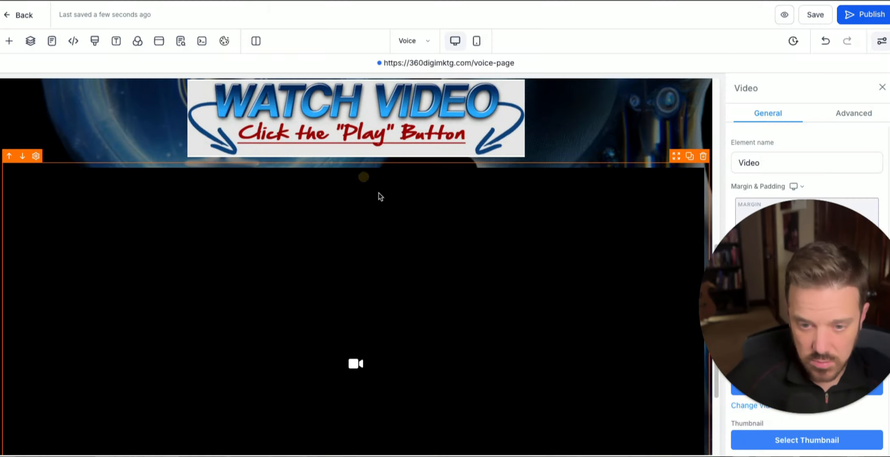
{"action": "scroll", "coordinate": [380, 196], "scroll_direction": "down", "scroll_amount": 3}
{"action": "scroll", "coordinate": [409, 336], "scroll_direction": "up", "scroll_amount": 12}
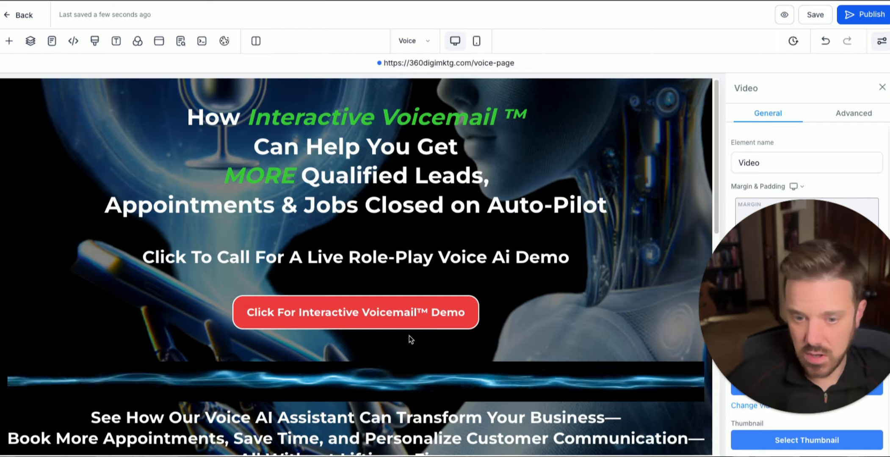
{"action": "scroll", "coordinate": [347, 287], "scroll_direction": "down", "scroll_amount": 12}
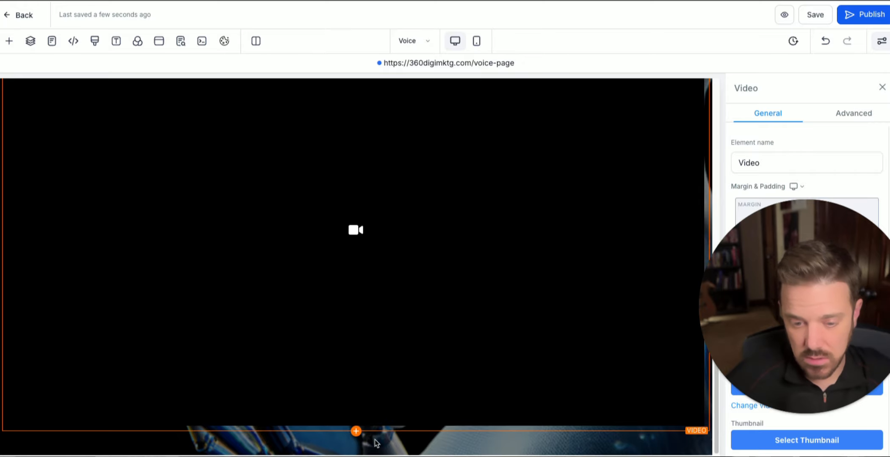
{"action": "scroll", "coordinate": [391, 362], "scroll_direction": "up", "scroll_amount": 10}
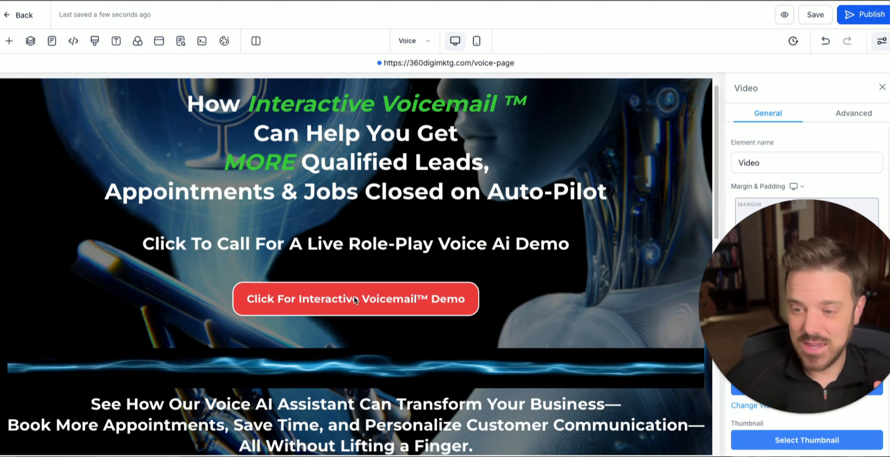
{"action": "scroll", "coordinate": [341, 372], "scroll_direction": "down", "scroll_amount": 10}
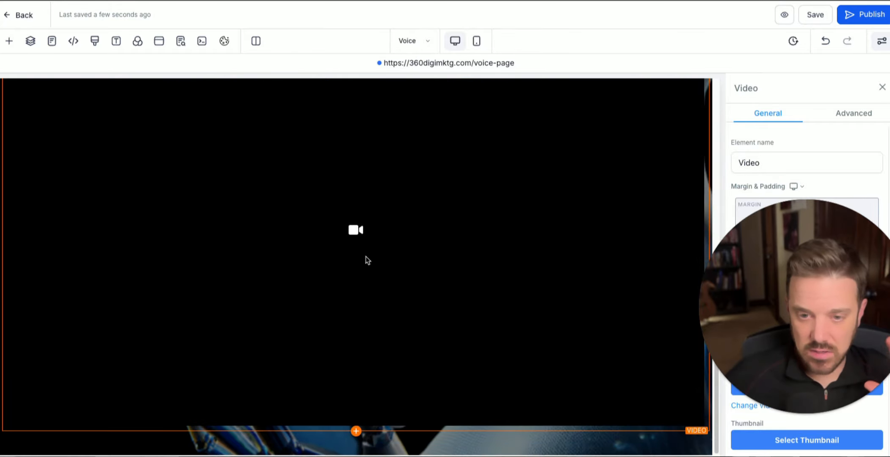
{"action": "scroll", "coordinate": [366, 259], "scroll_direction": "up", "scroll_amount": 5}
- Leave the page editor and return to the funnel list in the Self Selling Demo folder
{"action": "left_click", "coordinate": [19, 15]}
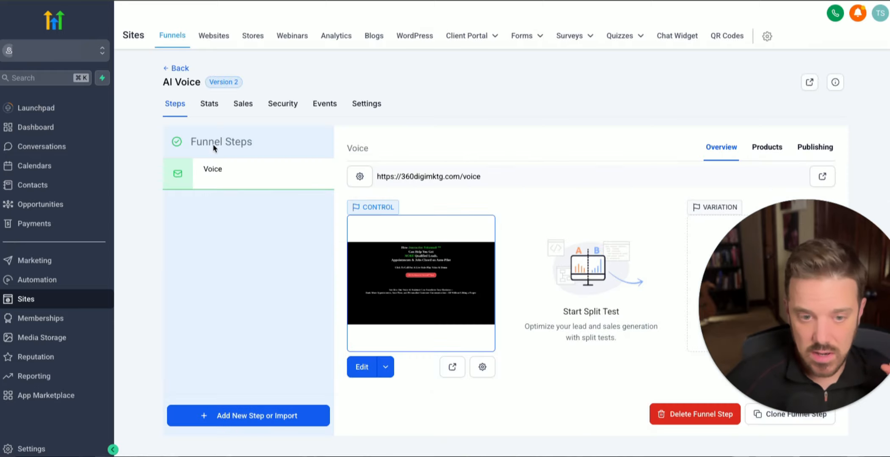
{"action": "left_click", "coordinate": [177, 68]}
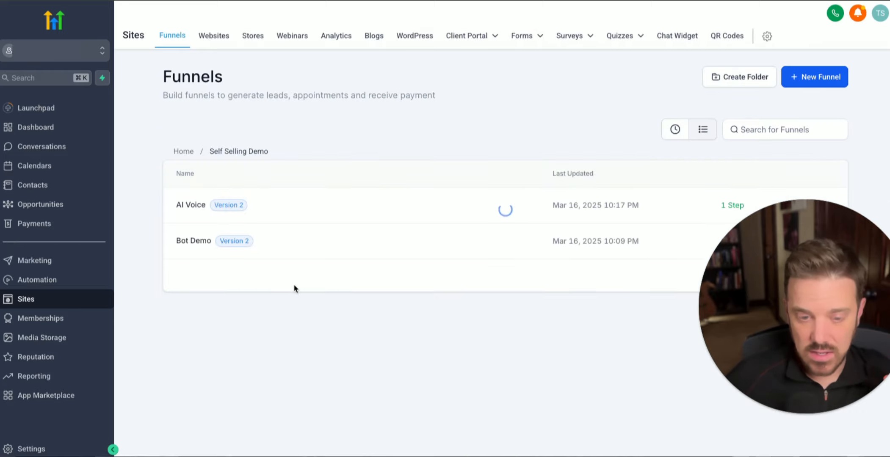
- Open the Bot Demo funnel and preview its Bot Demo page
{"action": "left_click", "coordinate": [192, 242]}
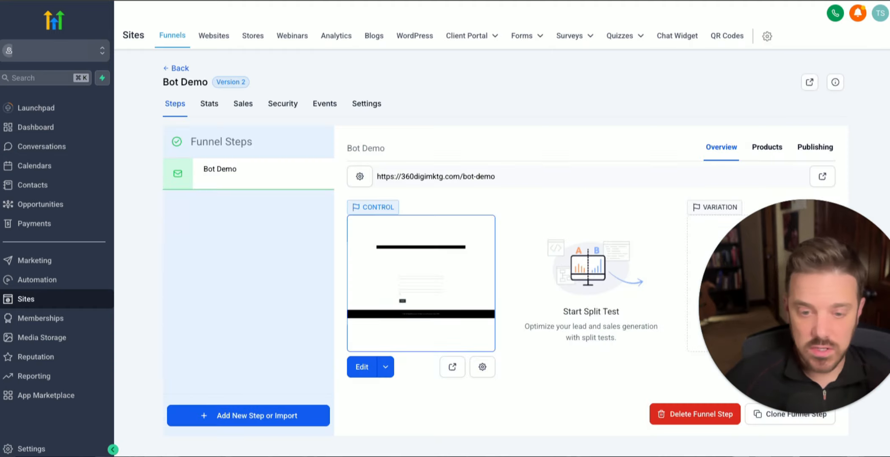
{"action": "left_click", "coordinate": [452, 367]}
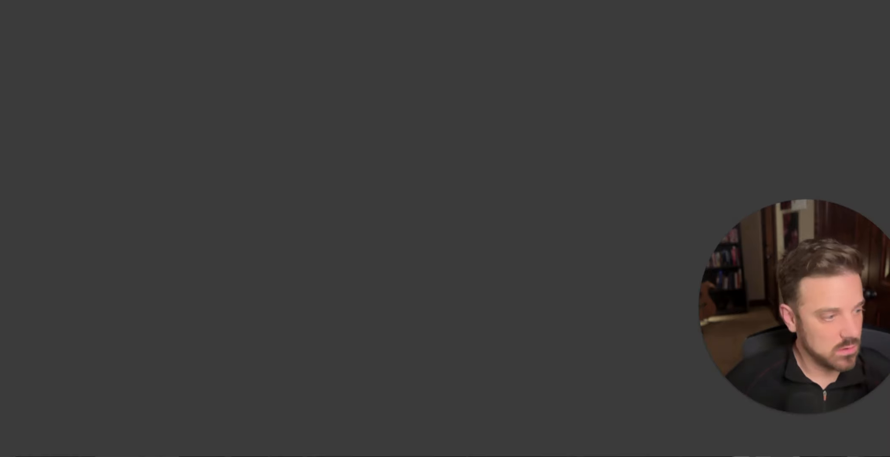
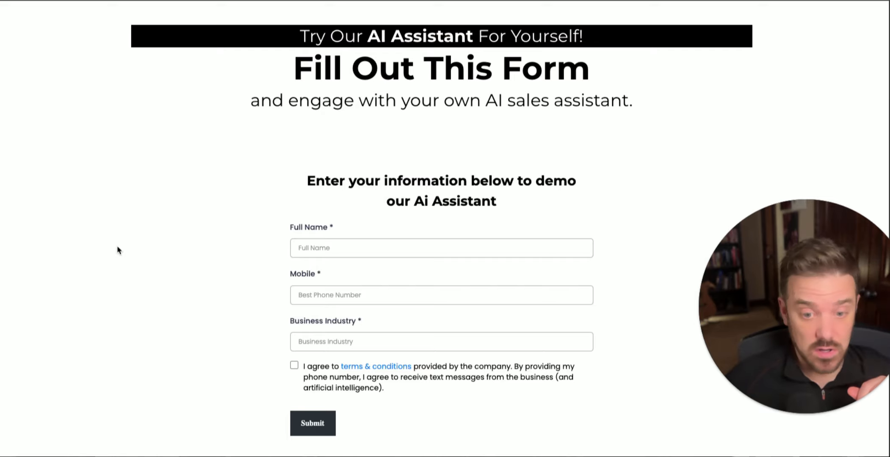
{"action": "left_click", "coordinate": [193, 179]}
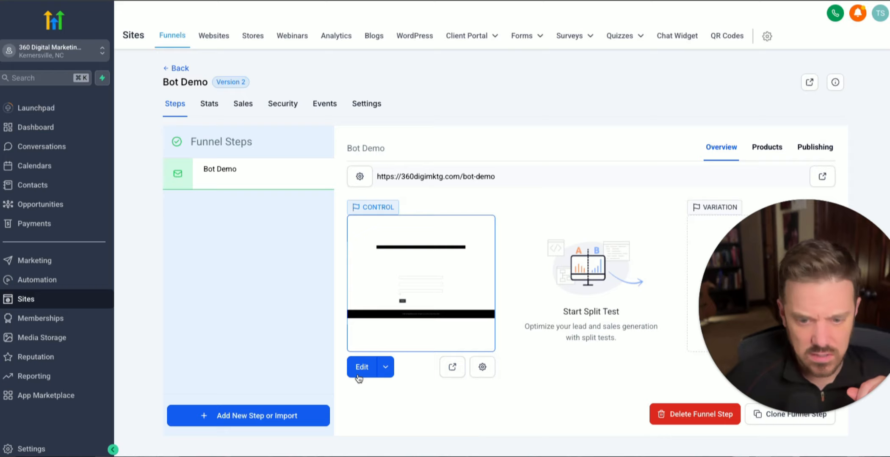
- Open the Bot Demo page for editing and add a full-width section between the form and the footer
{"action": "left_click", "coordinate": [363, 370]}
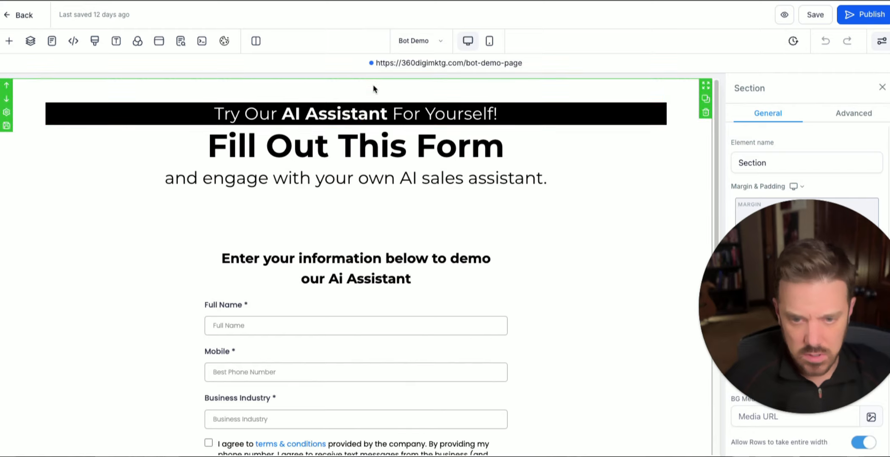
{"action": "scroll", "coordinate": [331, 254], "scroll_direction": "down", "scroll_amount": 4}
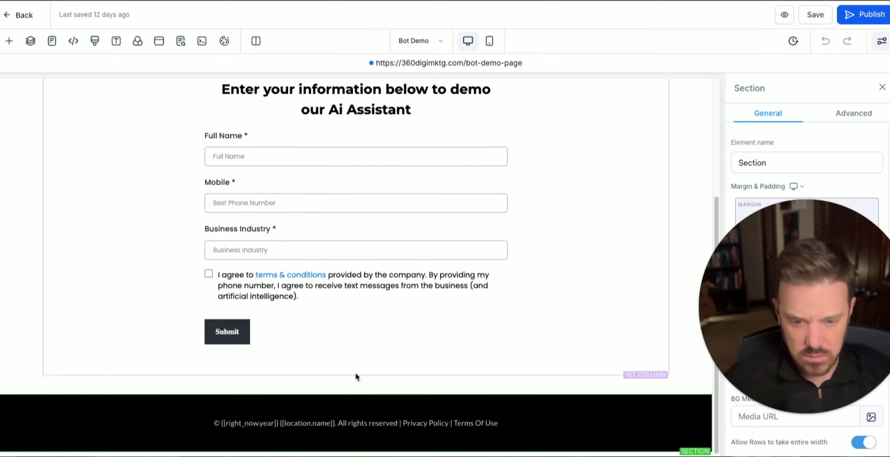
{"action": "left_click", "coordinate": [356, 393]}
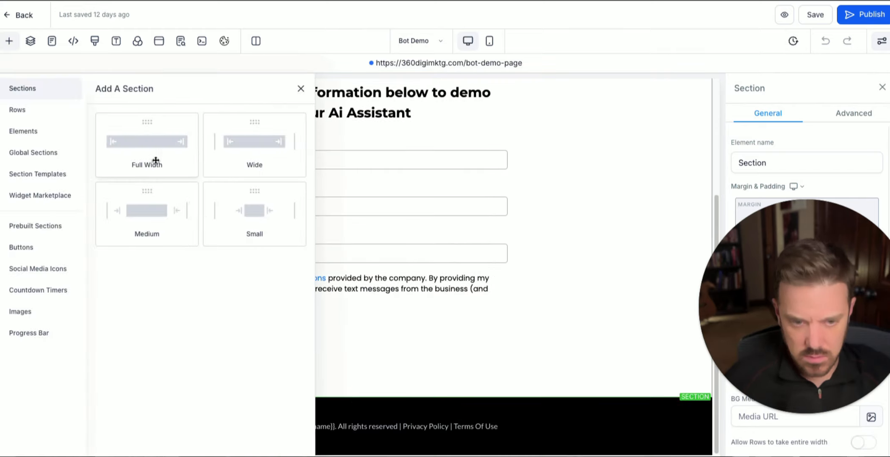
{"action": "left_click", "coordinate": [150, 149]}
{"action": "scroll", "coordinate": [294, 377], "scroll_direction": "down", "scroll_amount": 2}
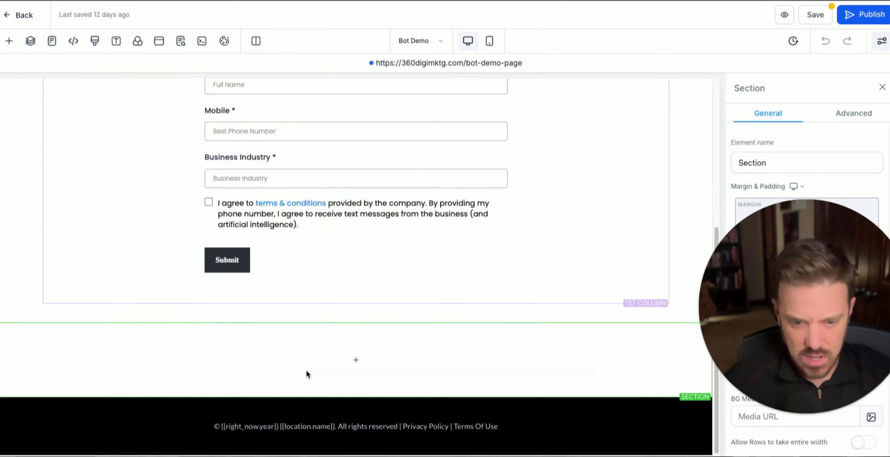
- Insert a two-column row in the new section and move the section to the start of the page
{"action": "left_click", "coordinate": [356, 360]}
{"action": "left_click", "coordinate": [250, 129]}
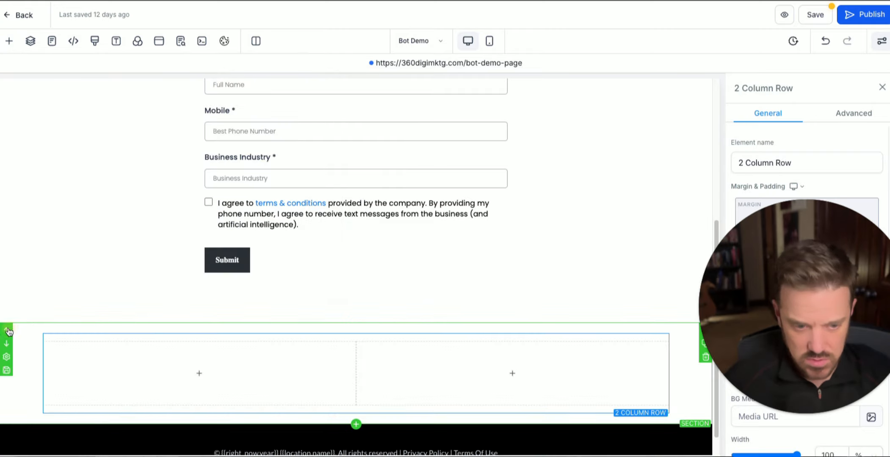
{"action": "left_click", "coordinate": [7, 331]}
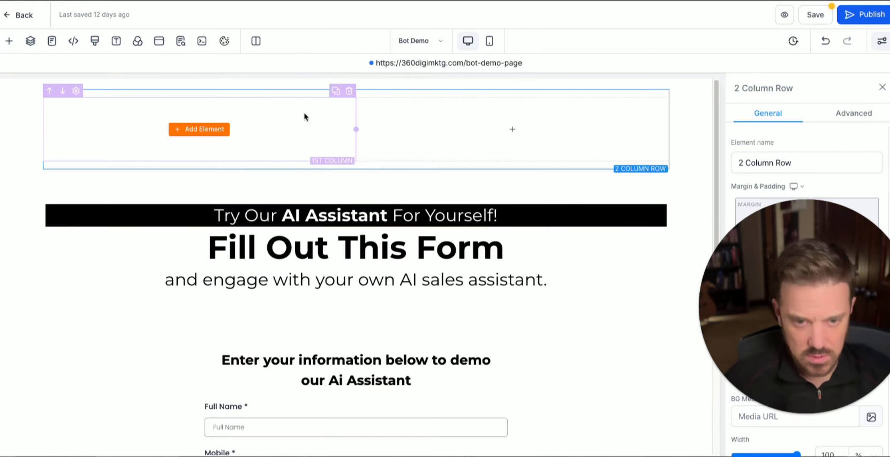
- Select the second column of the new row and set its background media type to Video
{"action": "left_click", "coordinate": [521, 129]}
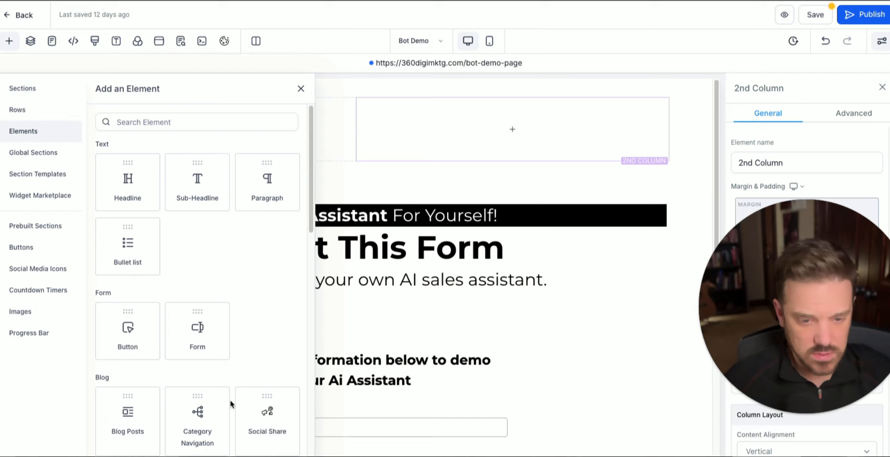
{"action": "scroll", "coordinate": [230, 400], "scroll_direction": "down", "scroll_amount": 8}
{"action": "scroll", "coordinate": [201, 285], "scroll_direction": "up", "scroll_amount": 1}
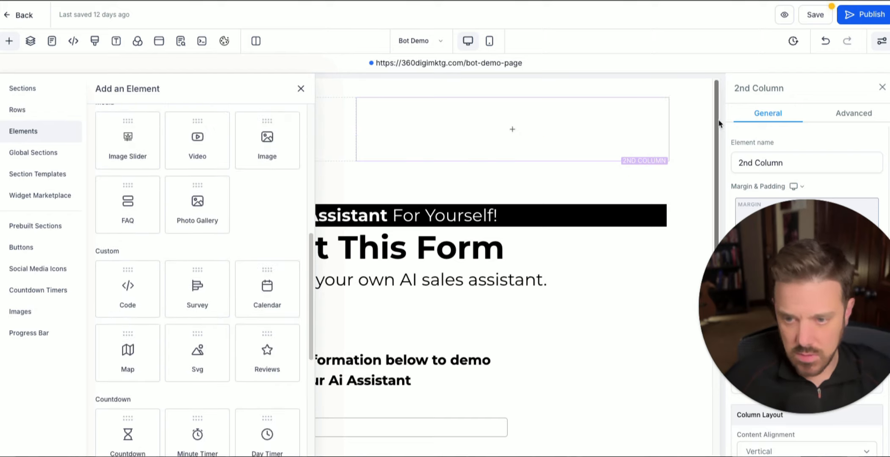
{"action": "left_click", "coordinate": [302, 90]}
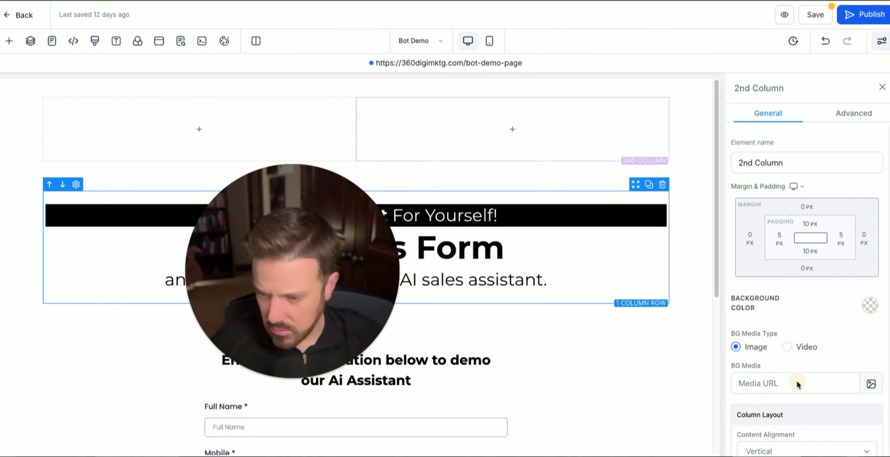
{"action": "left_click", "coordinate": [786, 347]}
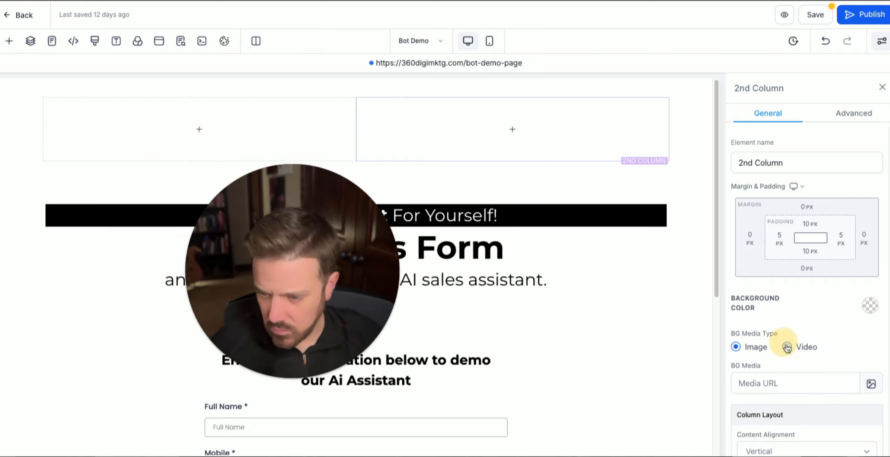
- Upload Dave video.mp4 from Downloads to Media Storage and use it as the second column's background video
{"action": "left_click", "coordinate": [871, 384]}
{"action": "left_click", "coordinate": [796, 73]}
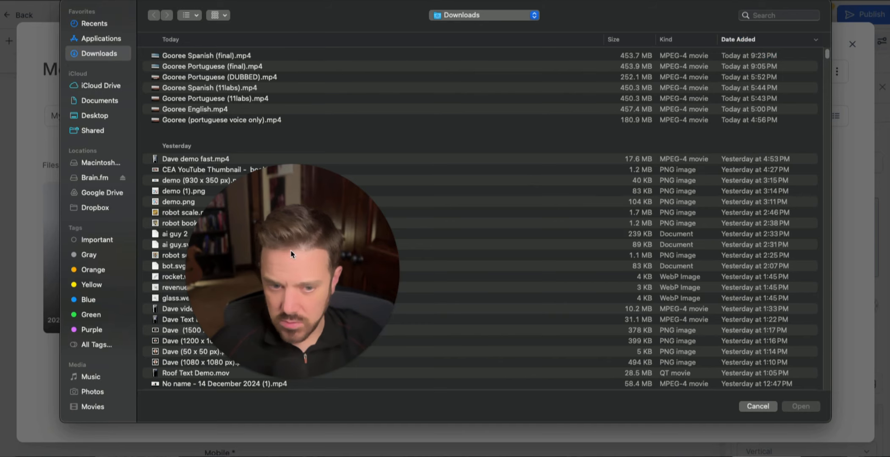
{"action": "left_click_drag", "start_coordinate": [289, 254], "coordinate": [510, 259]}
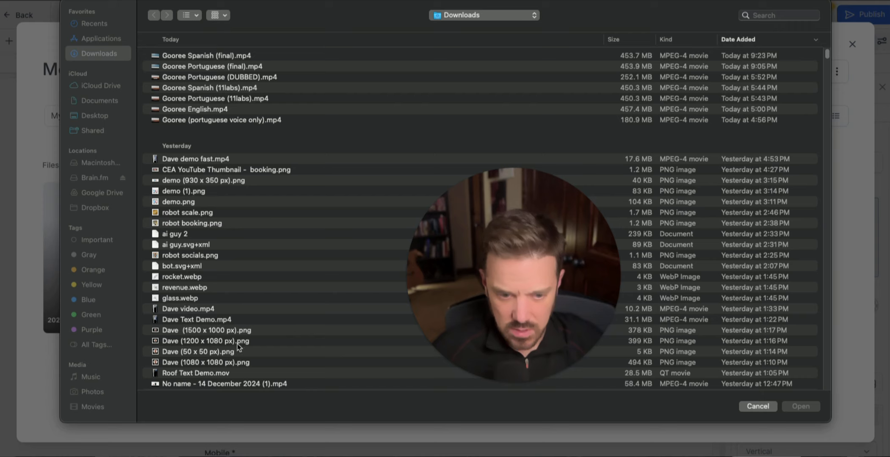
{"action": "left_click", "coordinate": [196, 310]}
{"action": "left_click", "coordinate": [782, 407]}
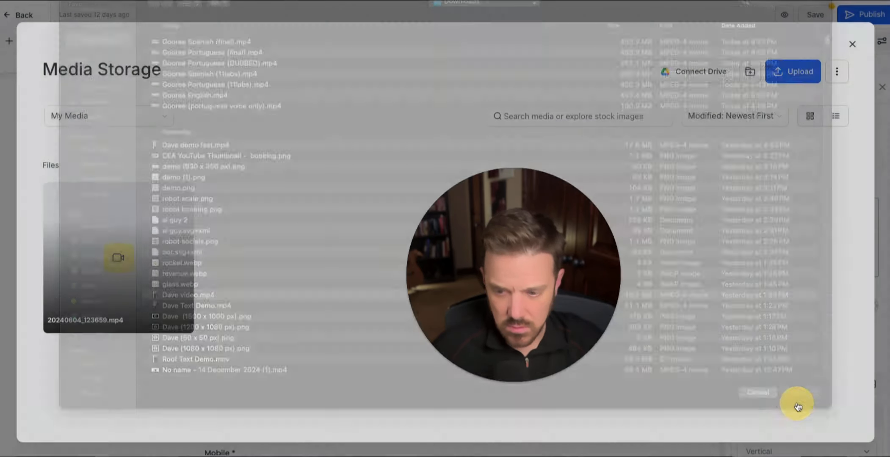
{"action": "left_click_drag", "start_coordinate": [520, 289], "coordinate": [530, 307]}
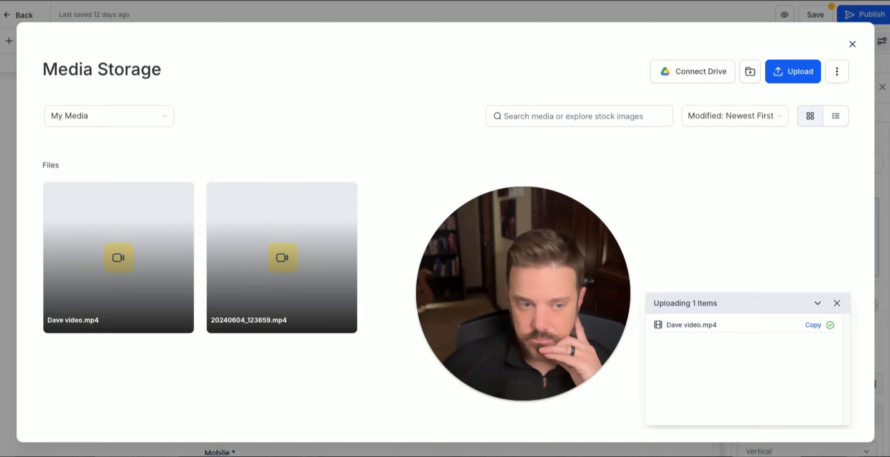
{"action": "left_click", "coordinate": [93, 232]}
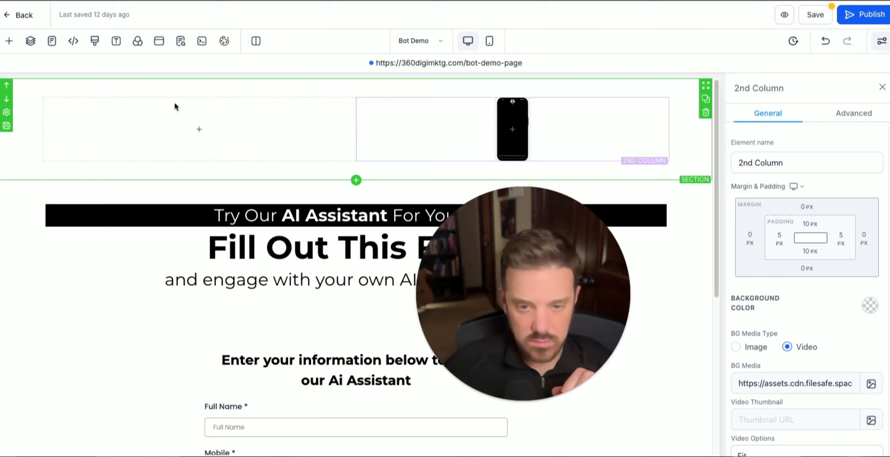
- Add a left-aligned, non-bold sub-headline reading "Automate Your Business Growth" to the first column
{"action": "left_click", "coordinate": [196, 134]}
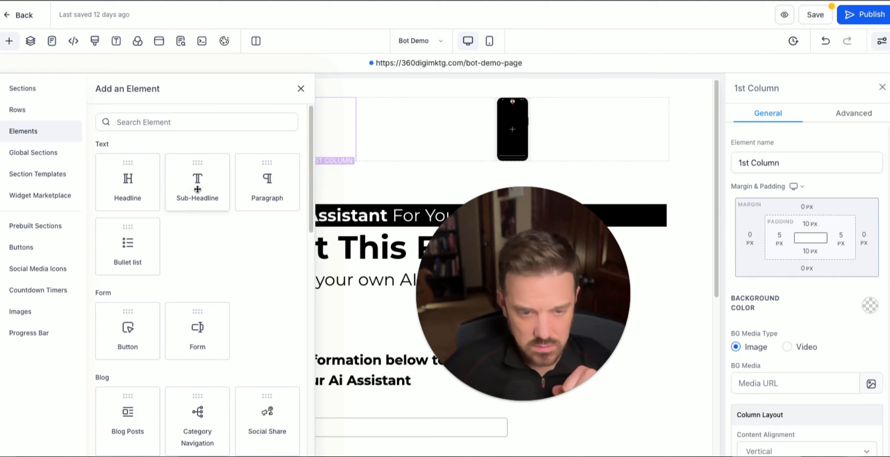
{"action": "left_click", "coordinate": [198, 195]}
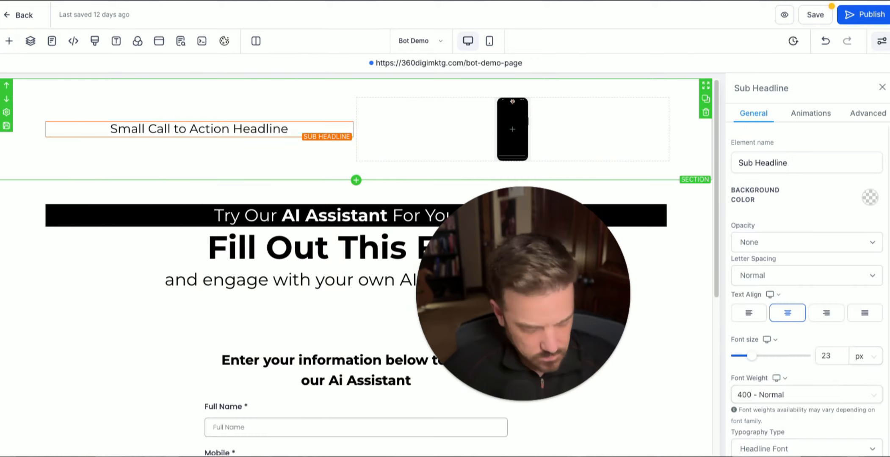
{"action": "left_click", "coordinate": [257, 128]}
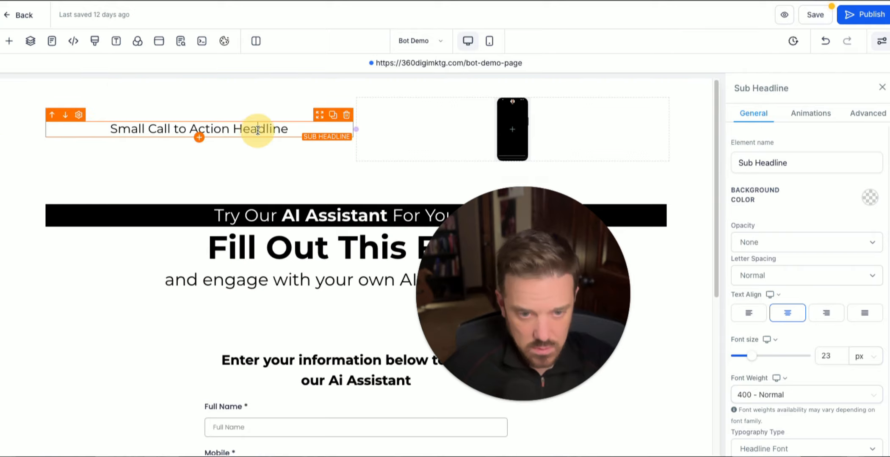
{"action": "key", "text": "ctrl+a"}
{"action": "type", "text": "Automate Your Business Growth"}
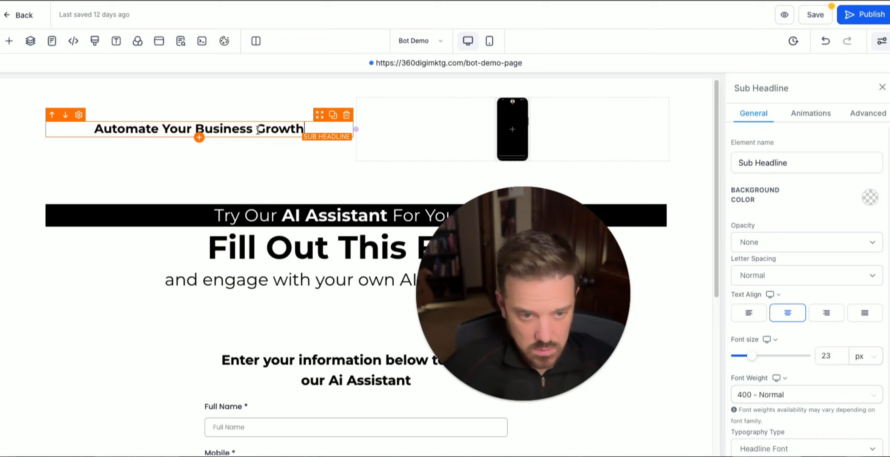
{"action": "key", "text": "ctrl+a"}
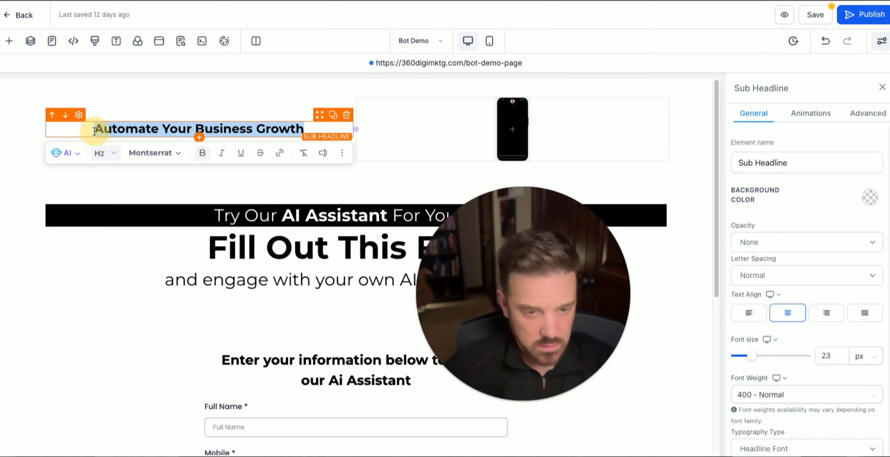
{"action": "key", "text": "ctrl+b"}
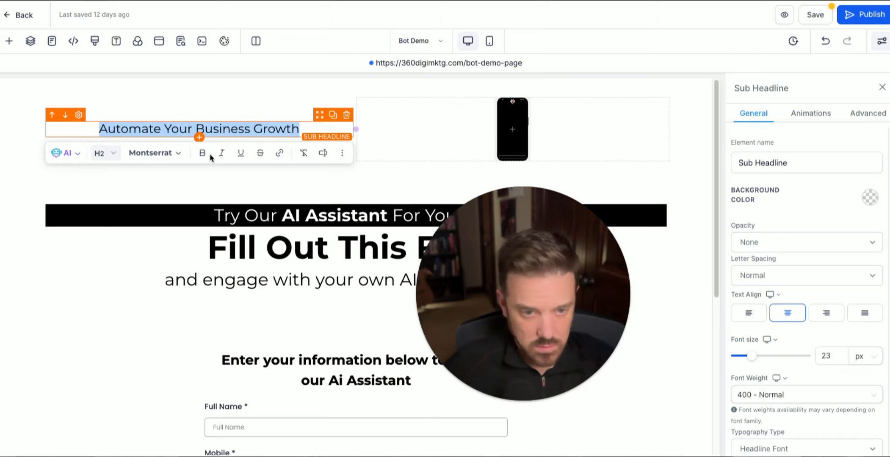
{"action": "left_click", "coordinate": [749, 313]}
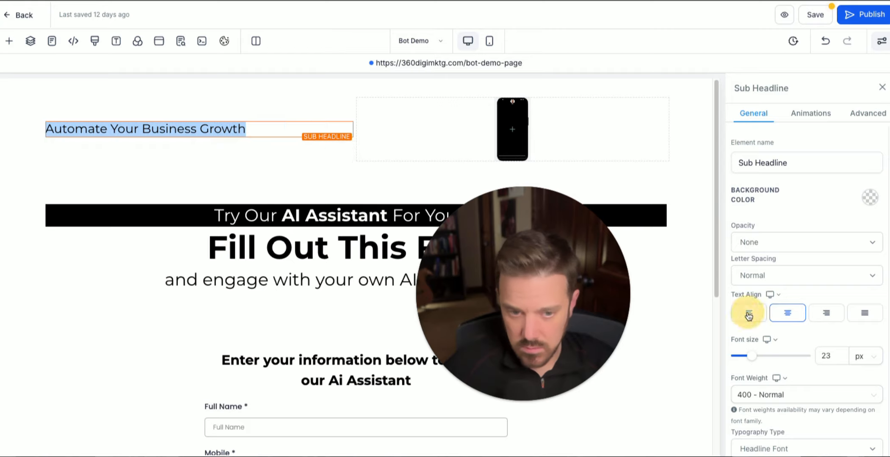
- Add a left-aligned 42 px headline reading "Acquire Customers on Auto-Pilot" below the sub-headline
{"action": "left_click", "coordinate": [199, 137]}
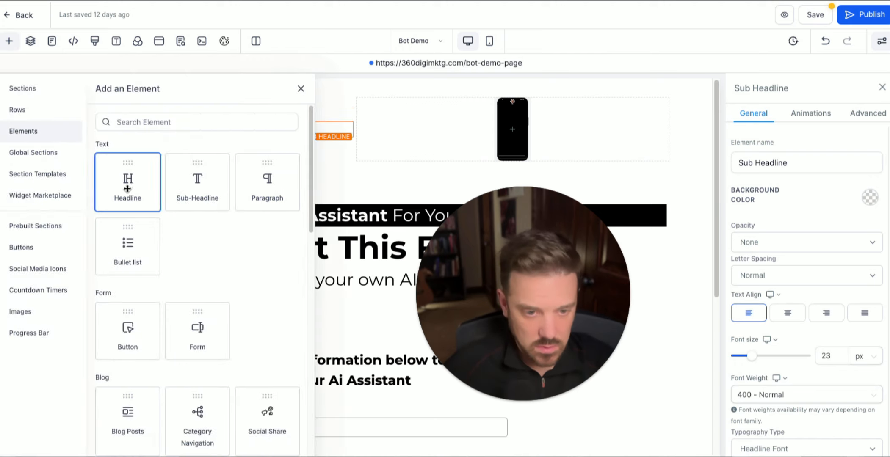
{"action": "left_click", "coordinate": [128, 176]}
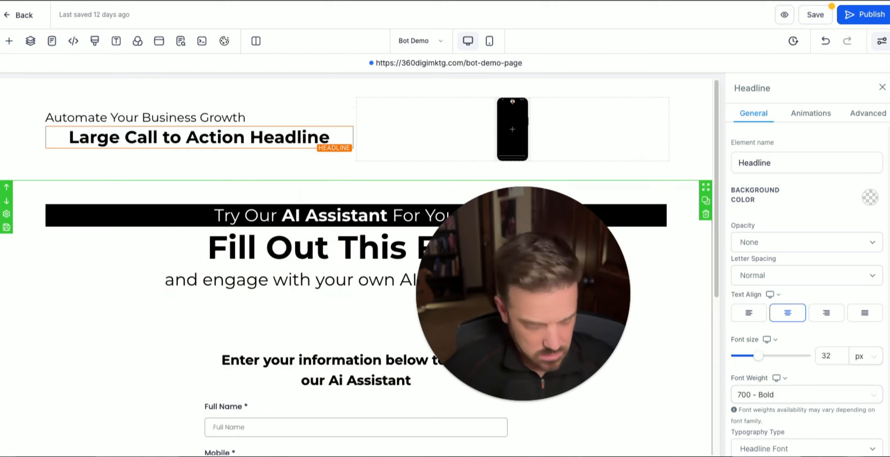
{"action": "left_click", "coordinate": [234, 137]}
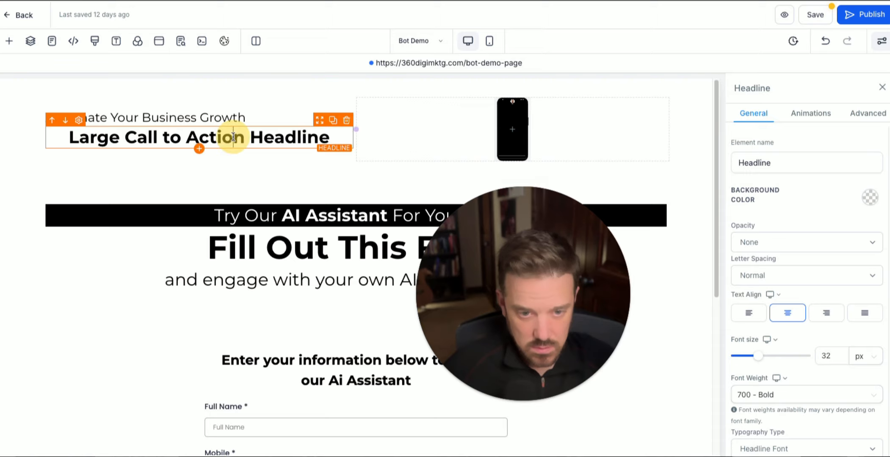
{"action": "triple_click", "coordinate": [234, 137]}
{"action": "type", "text": "Acquire Customers on Auto-Pilot"}
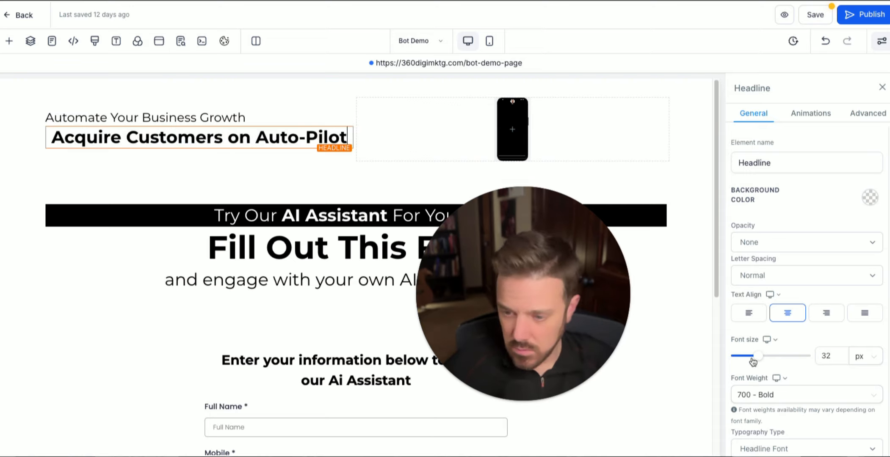
{"action": "left_click_drag", "start_coordinate": [753, 360], "coordinate": [766, 359]}
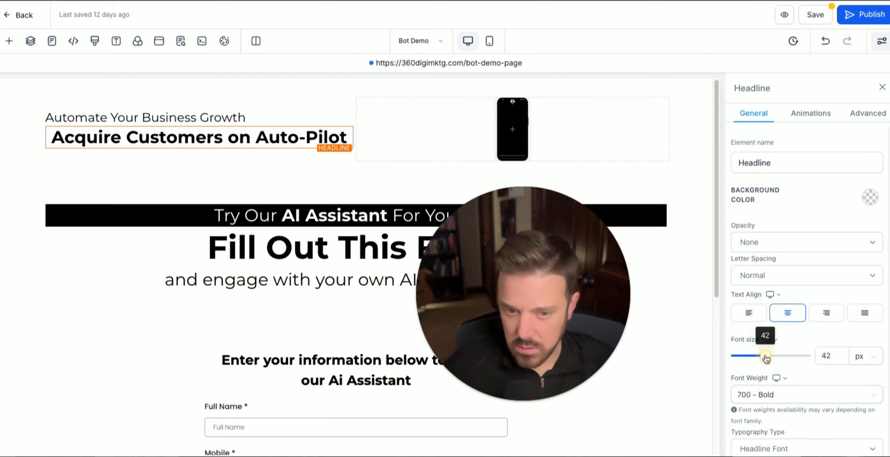
{"action": "left_click", "coordinate": [752, 313]}
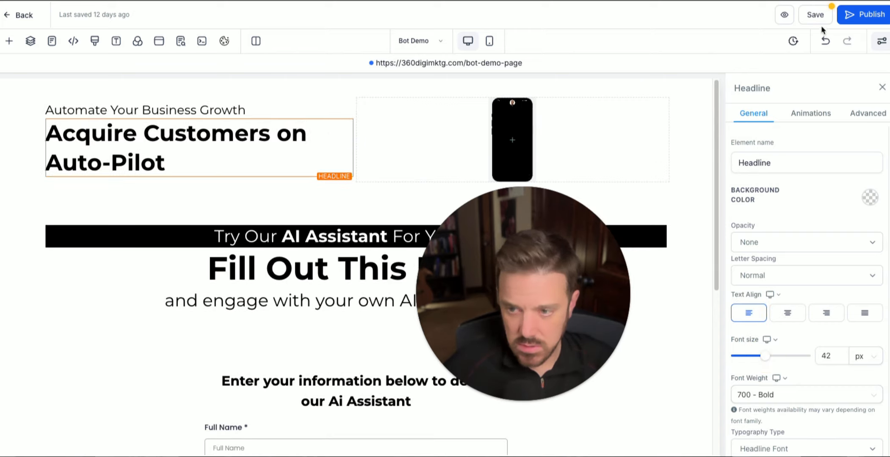
- Publish the Bot Demo page, updating its SEO metadata, and open its preview
{"action": "left_click", "coordinate": [855, 17]}
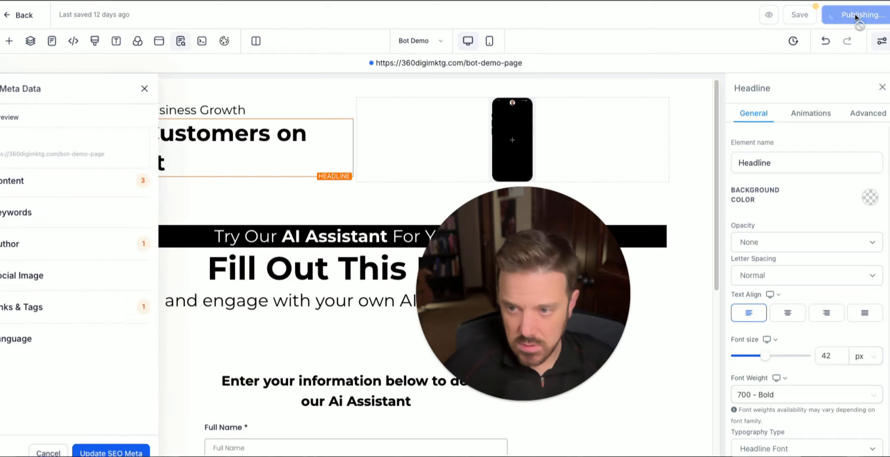
{"action": "left_click", "coordinate": [129, 452]}
{"action": "left_click", "coordinate": [774, 14]}
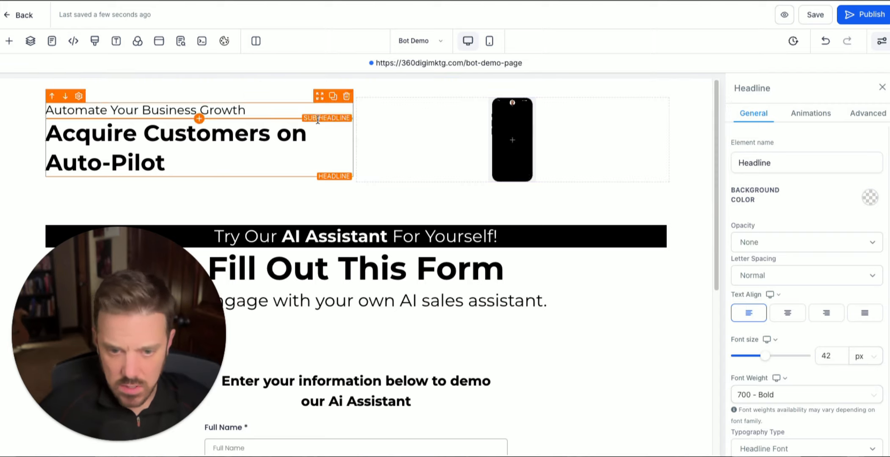
- Add a section with a two-column row directly below the hero section
{"action": "left_click", "coordinate": [355, 202]}
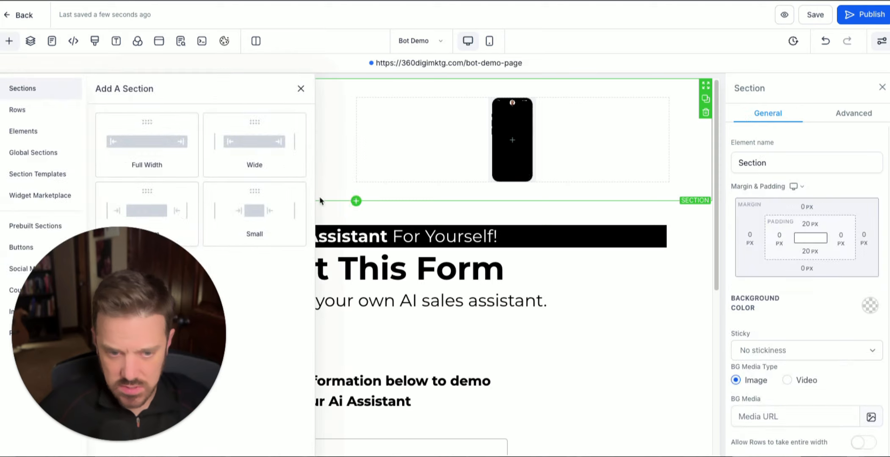
{"action": "left_click", "coordinate": [152, 210]}
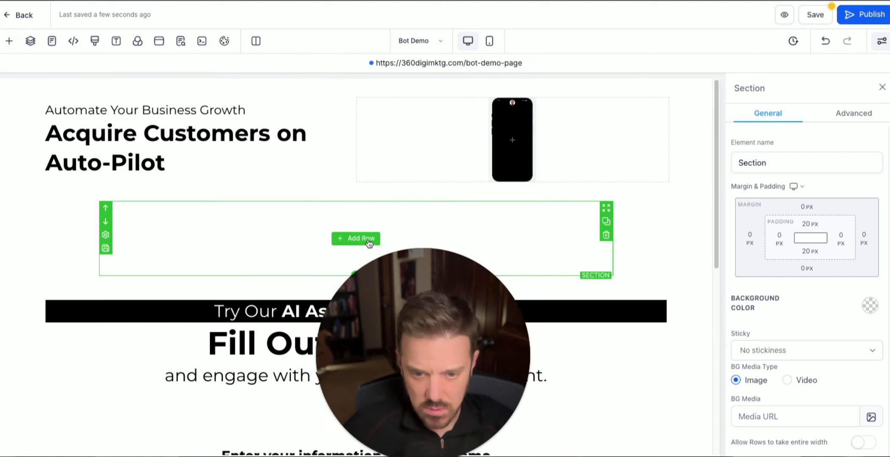
{"action": "left_click", "coordinate": [364, 239]}
{"action": "left_click", "coordinate": [254, 142]}
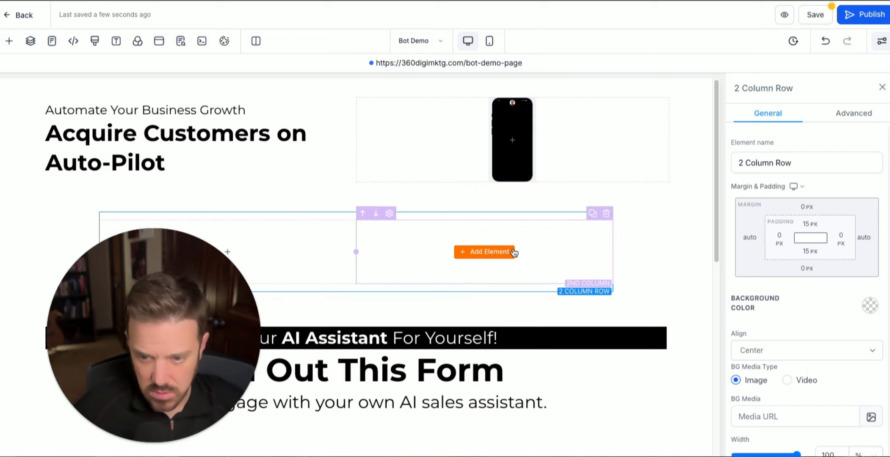
- Try a stored phone video as the background of the new row's second column, and delete the new section
{"action": "left_click", "coordinate": [556, 236]}
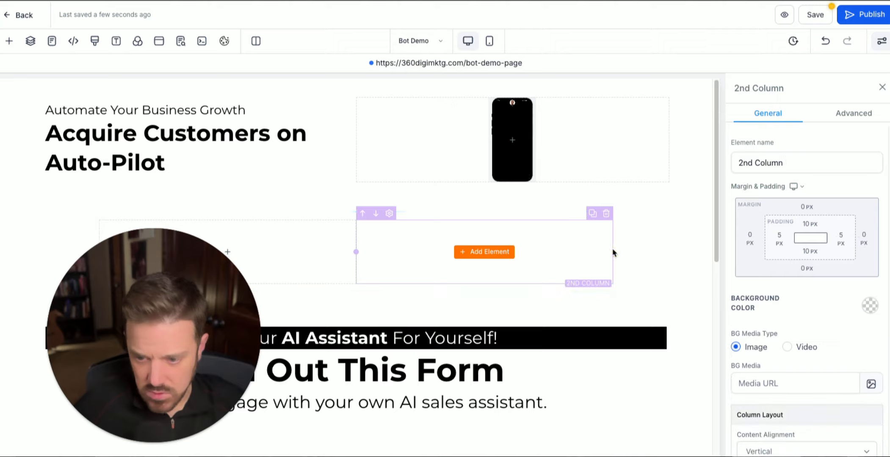
{"action": "left_click", "coordinate": [788, 348]}
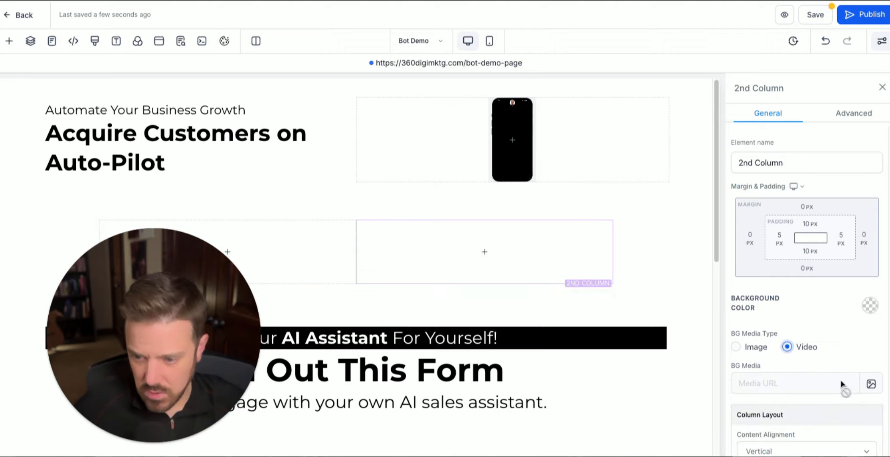
{"action": "left_click", "coordinate": [866, 383]}
{"action": "left_click", "coordinate": [157, 205]}
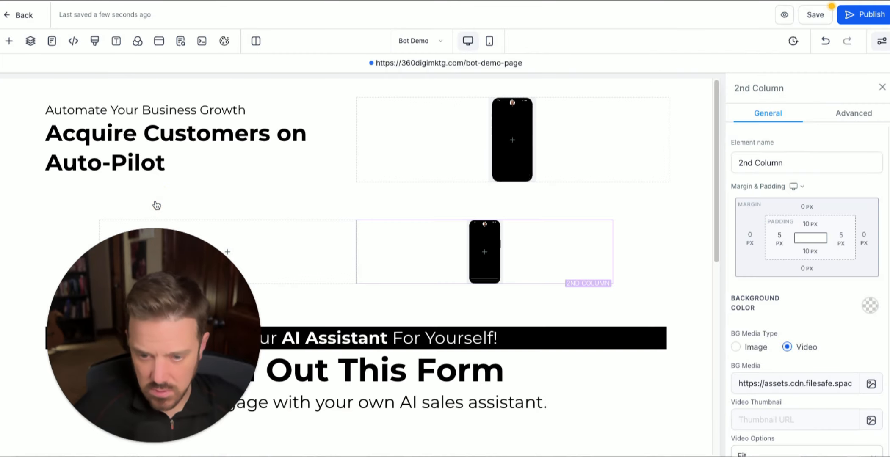
{"action": "mouse_move", "coordinate": [507, 247]}
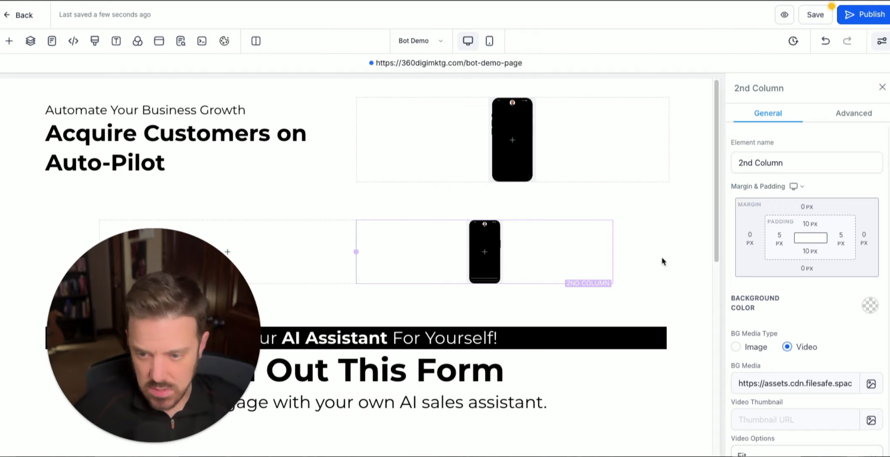
{"action": "mouse_move", "coordinate": [610, 208]}
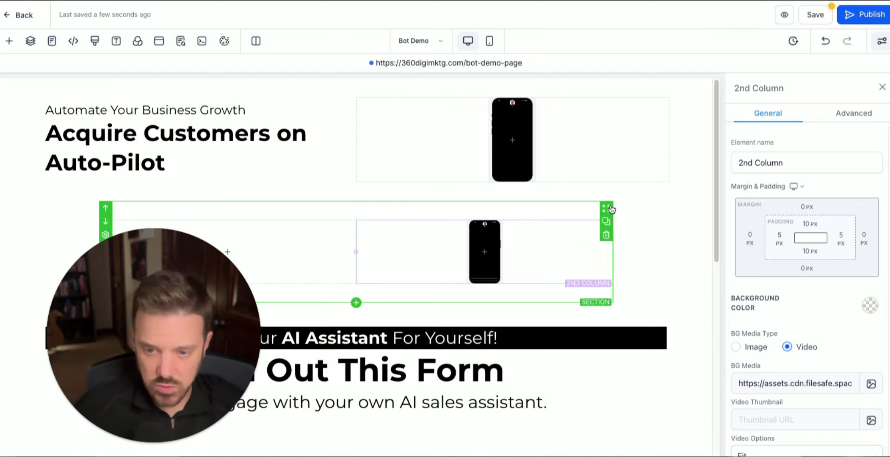
{"action": "left_click", "coordinate": [606, 235]}
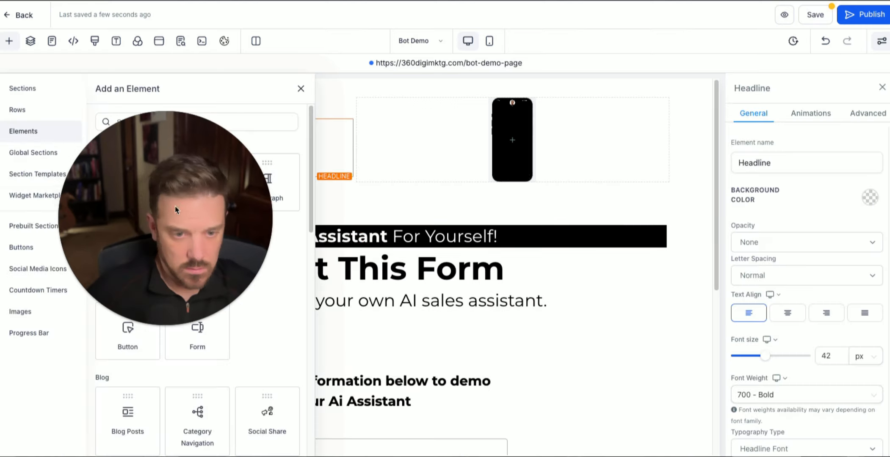
- Add a button below the "Acquire Customers on Auto-Pilot" headline and a sub-headline below the button
{"action": "left_click_drag", "start_coordinate": [175, 208], "coordinate": [634, 289]}
{"action": "scroll", "coordinate": [261, 385], "scroll_direction": "down", "scroll_amount": 4}
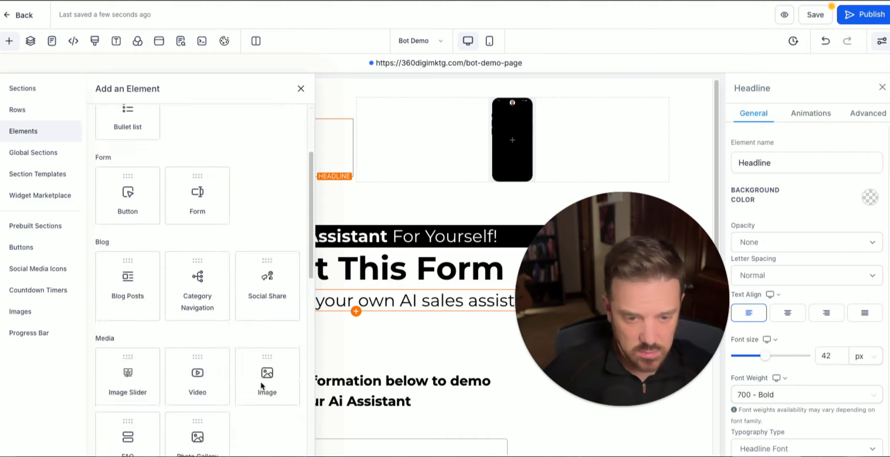
{"action": "scroll", "coordinate": [193, 402], "scroll_direction": "down", "scroll_amount": 3}
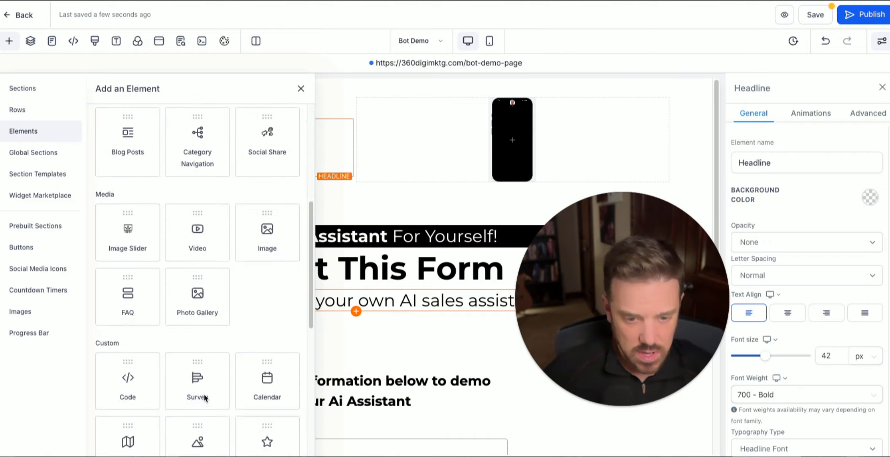
{"action": "scroll", "coordinate": [205, 398], "scroll_direction": "down", "scroll_amount": 9}
{"action": "scroll", "coordinate": [204, 398], "scroll_direction": "up", "scroll_amount": 10}
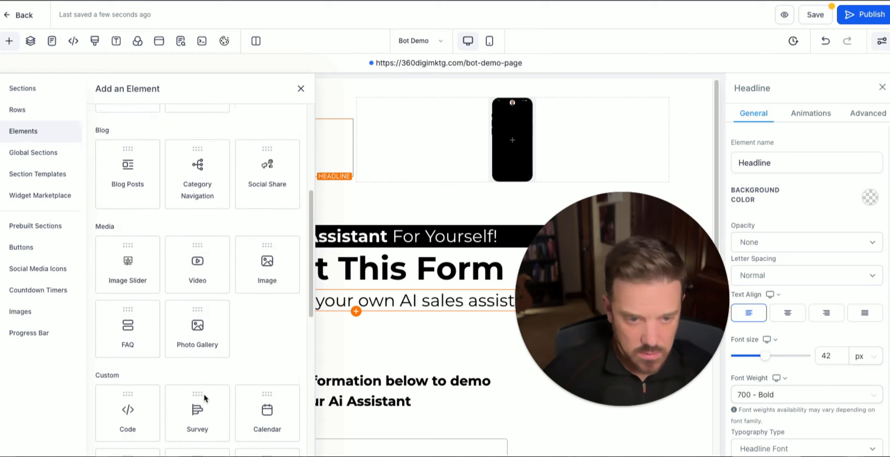
{"action": "scroll", "coordinate": [203, 398], "scroll_direction": "up", "scroll_amount": 6}
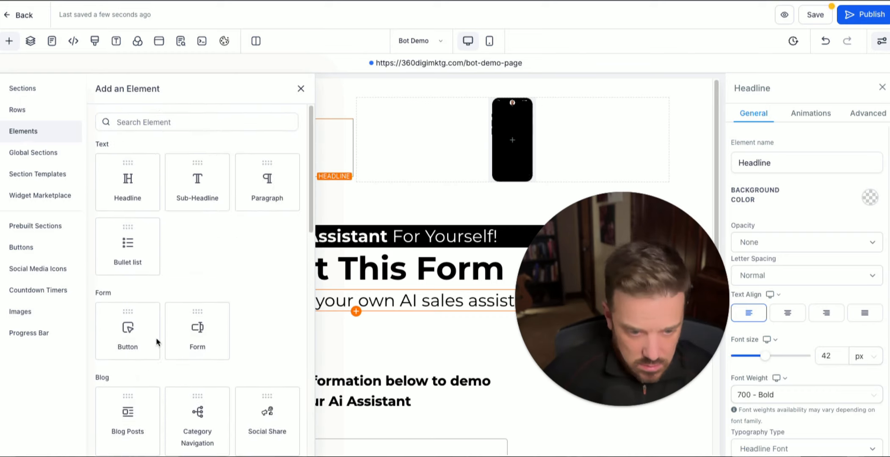
{"action": "left_click", "coordinate": [135, 333]}
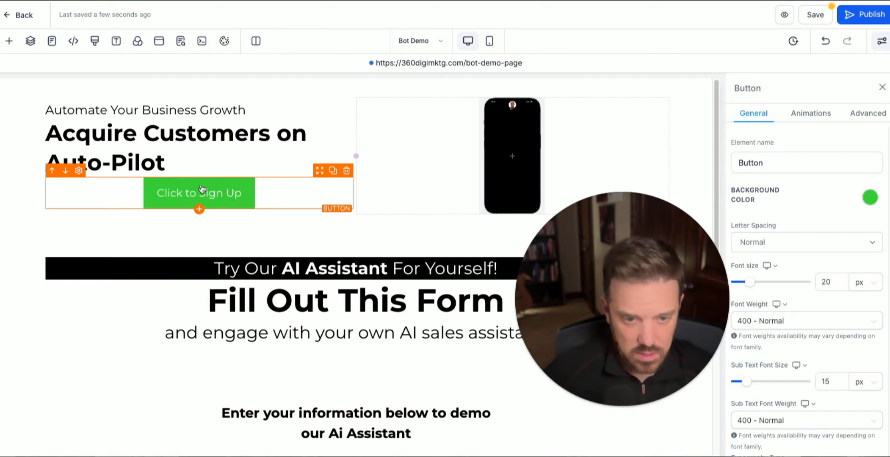
{"action": "left_click", "coordinate": [199, 209]}
{"action": "left_click", "coordinate": [218, 190]}
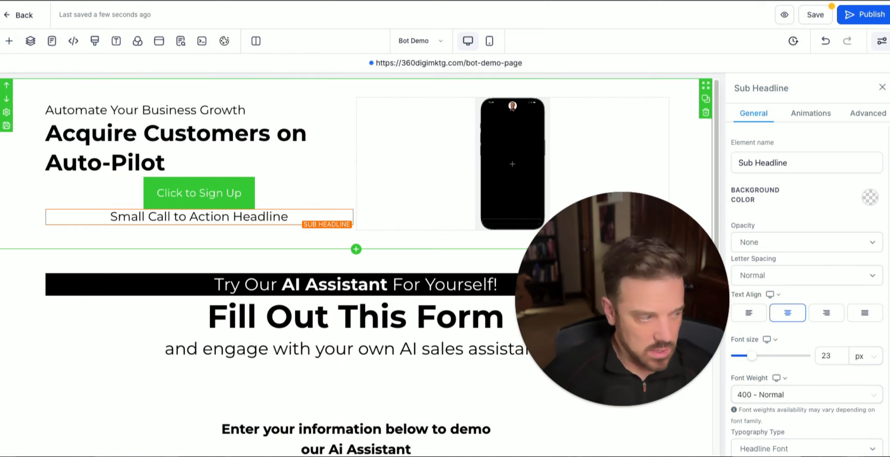
- Set the left and right padding of the "Acquire Customers on Auto-Pilot" headline to 40 px
{"action": "left_click", "coordinate": [199, 202]}
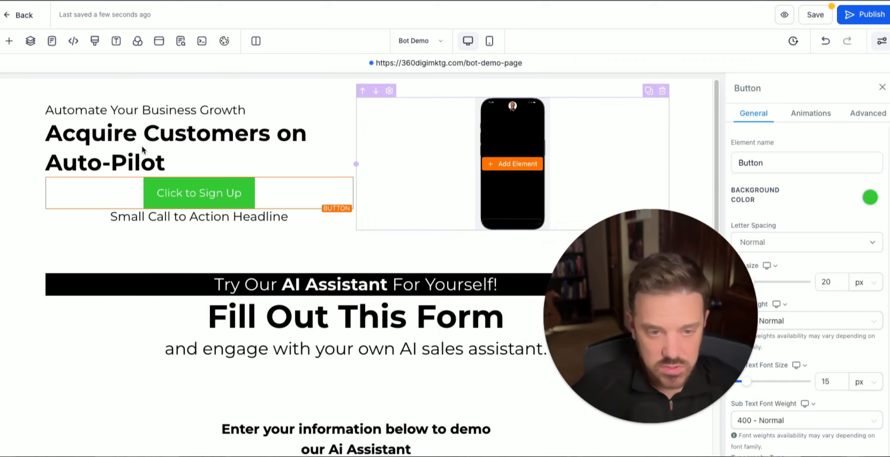
{"action": "left_click", "coordinate": [157, 143]}
{"action": "left_click_drag", "start_coordinate": [664, 298], "coordinate": [495, 276]}
{"action": "scroll", "coordinate": [760, 347], "scroll_direction": "down", "scroll_amount": 5}
{"action": "scroll", "coordinate": [759, 347], "scroll_direction": "down", "scroll_amount": 5}
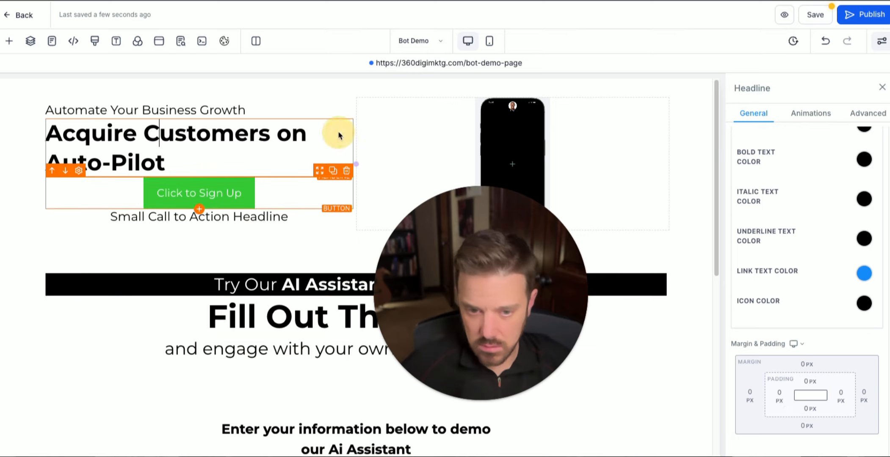
{"action": "left_click", "coordinate": [778, 394]}
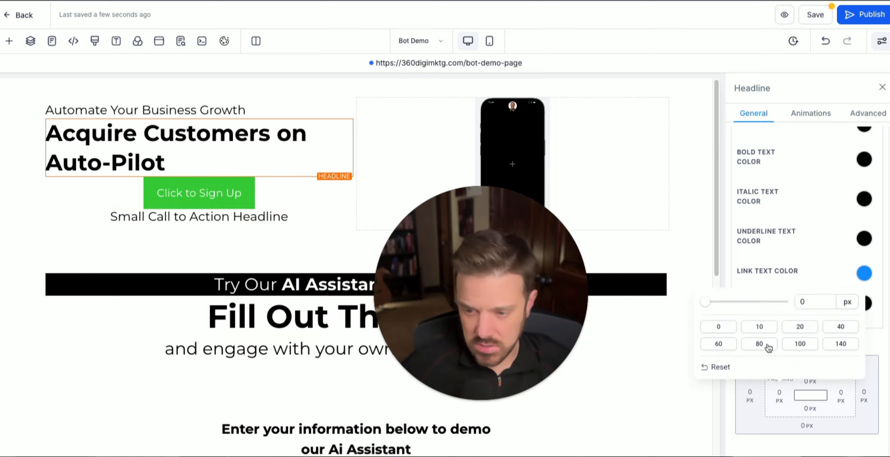
{"action": "left_click", "coordinate": [842, 326]}
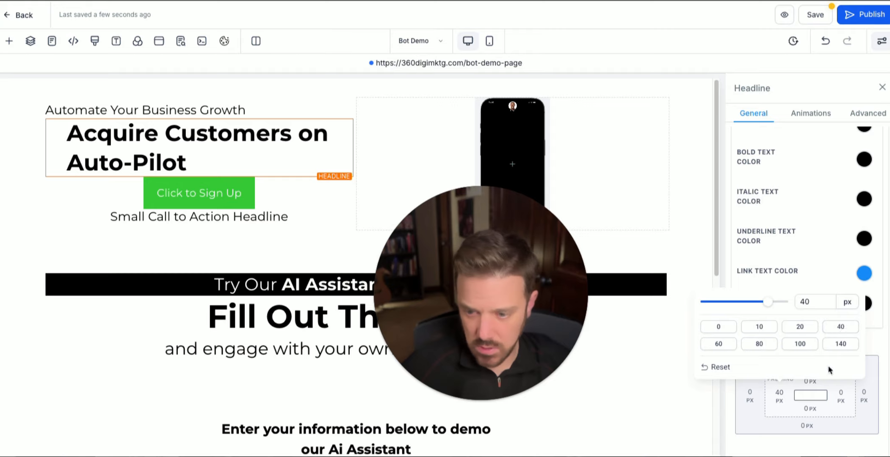
{"action": "left_click", "coordinate": [841, 394]}
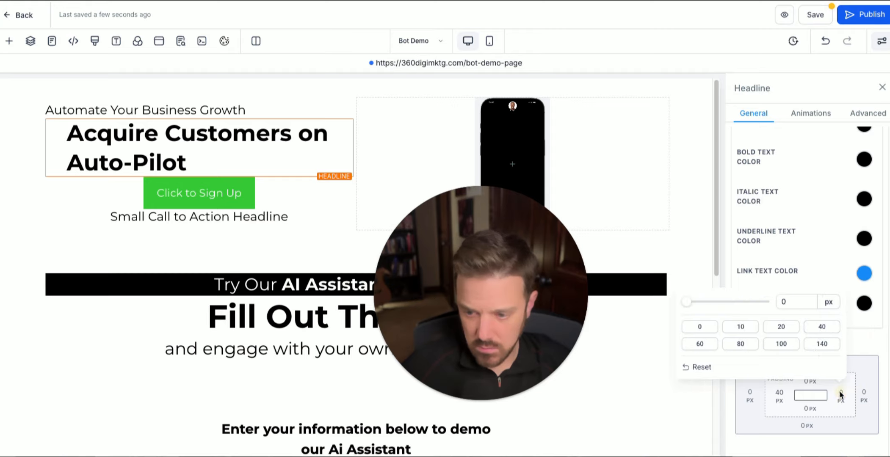
{"action": "left_click", "coordinate": [821, 328]}
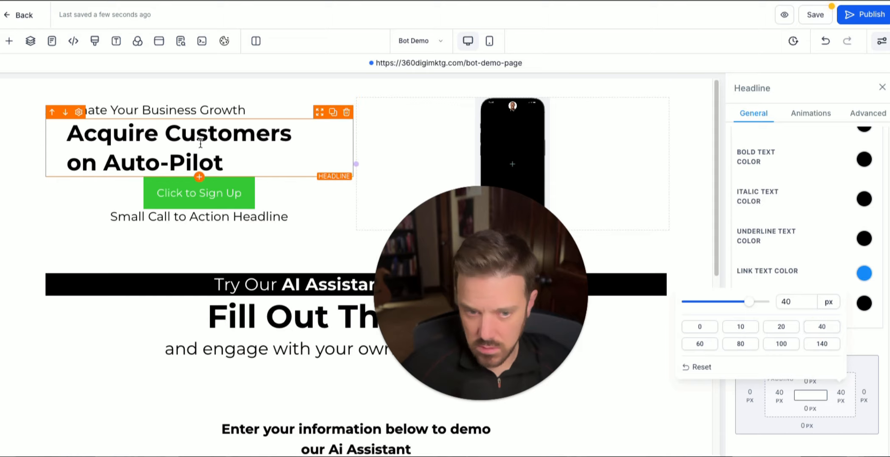
- Set the left and right padding of the "Automate Your Business Growth" sub-headline to 40 px
{"action": "left_click", "coordinate": [151, 110]}
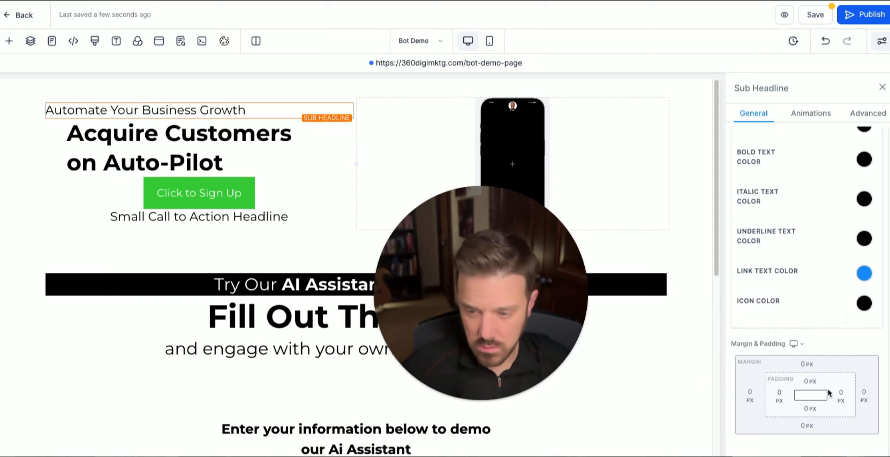
{"action": "left_click", "coordinate": [779, 395]}
{"action": "left_click", "coordinate": [841, 327]}
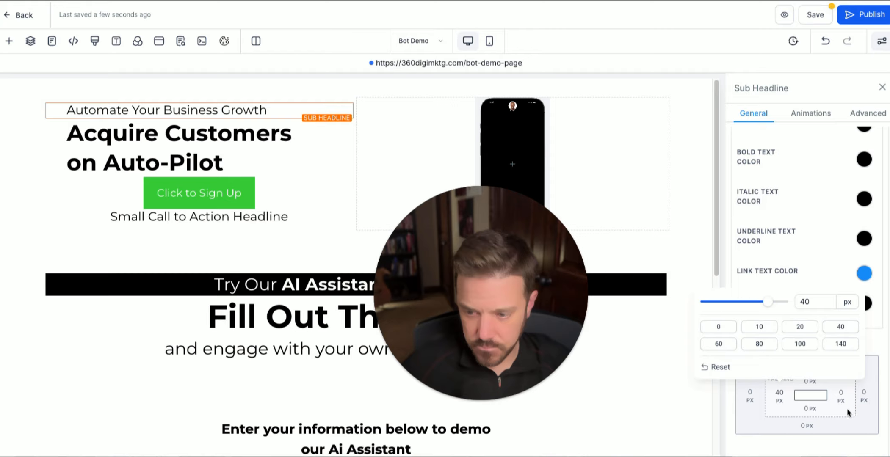
{"action": "left_click", "coordinate": [841, 395]}
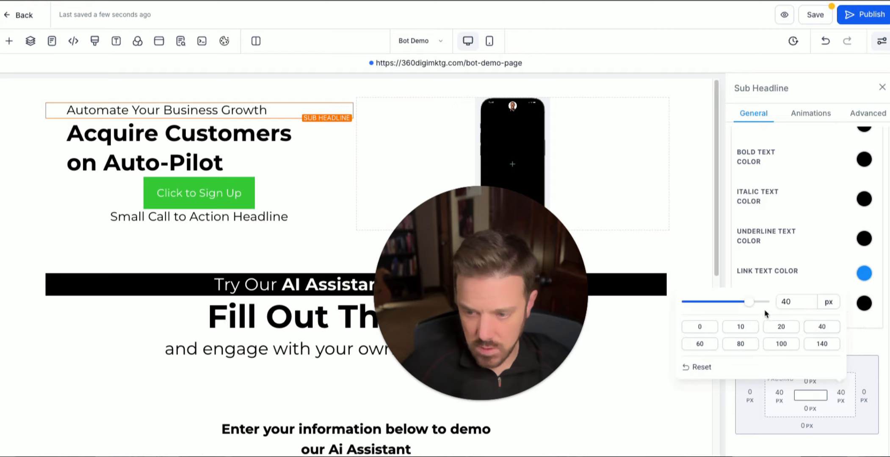
- Increase the font size of the "Acquire Customers on Auto-Pilot" headline to 52 px
{"action": "left_click", "coordinate": [214, 163]}
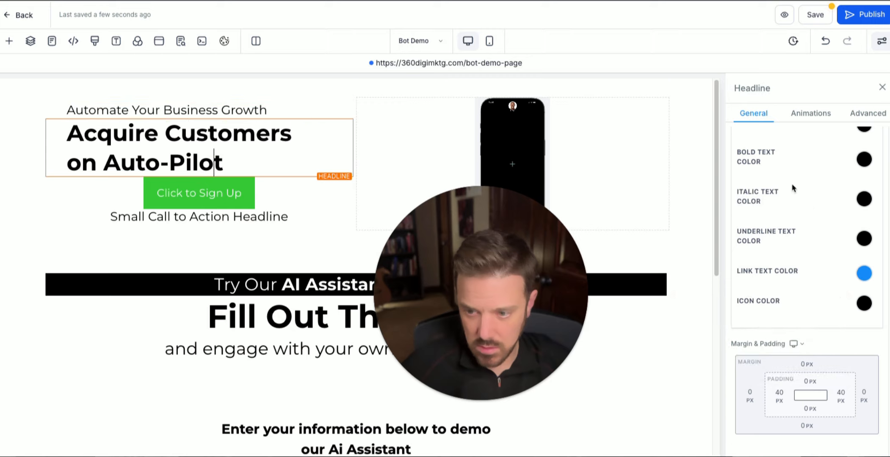
{"action": "scroll", "coordinate": [813, 222], "scroll_direction": "up", "scroll_amount": 10}
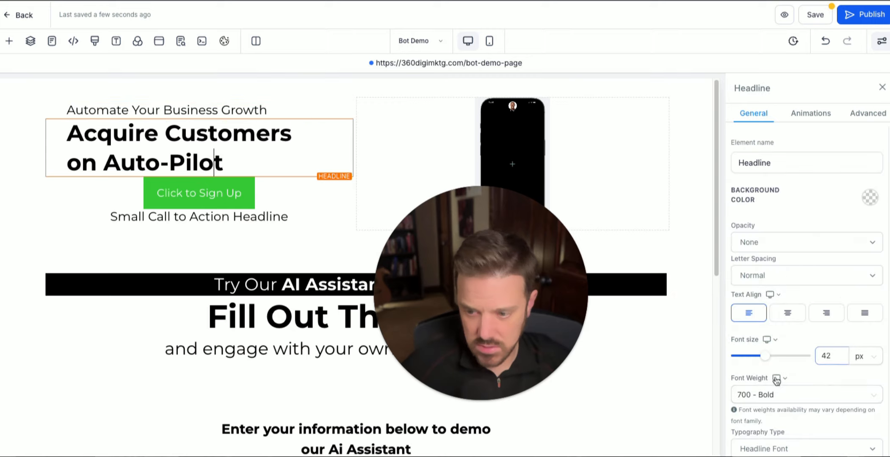
{"action": "left_click_drag", "start_coordinate": [760, 356], "coordinate": [774, 359]}
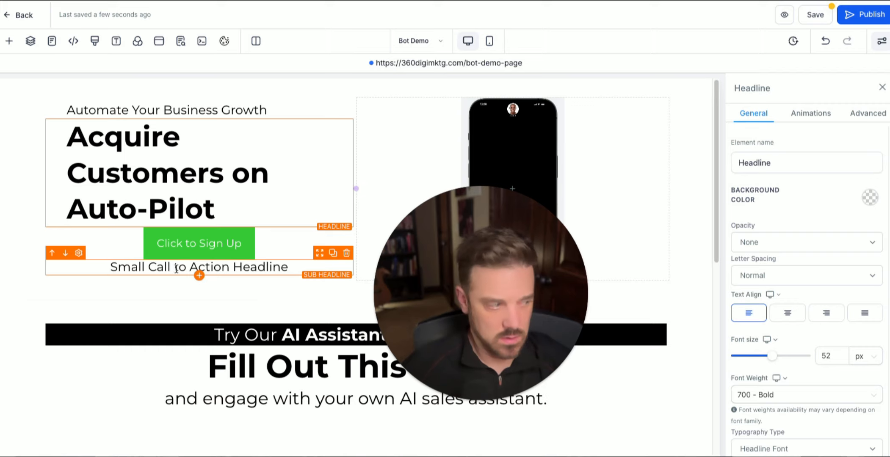
- Open the settings of the "Click to Sign Up" button below the headline
{"action": "left_click", "coordinate": [180, 251]}
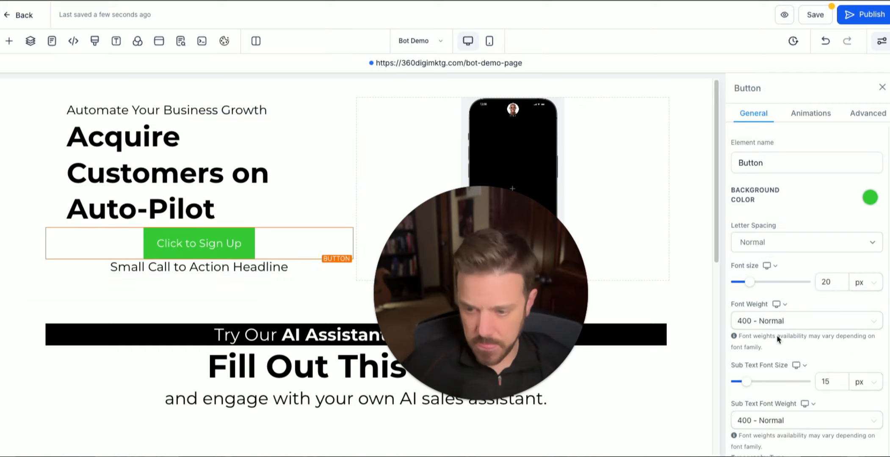
- Examine the Click to Sign Up button's settings down to its text and action options
{"action": "scroll", "coordinate": [770, 398], "scroll_direction": "down", "scroll_amount": 2}
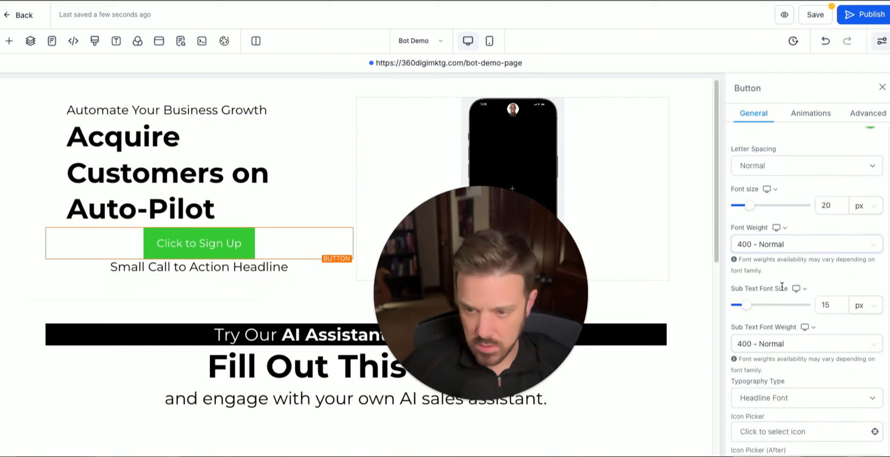
{"action": "scroll", "coordinate": [782, 287], "scroll_direction": "up", "scroll_amount": 1}
{"action": "scroll", "coordinate": [780, 321], "scroll_direction": "down", "scroll_amount": 6}
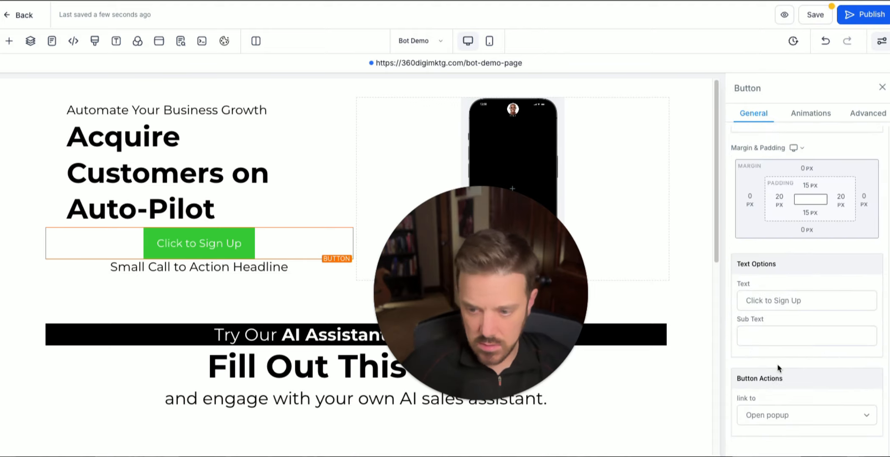
{"action": "left_click_drag", "start_coordinate": [810, 300], "coordinate": [732, 302]}
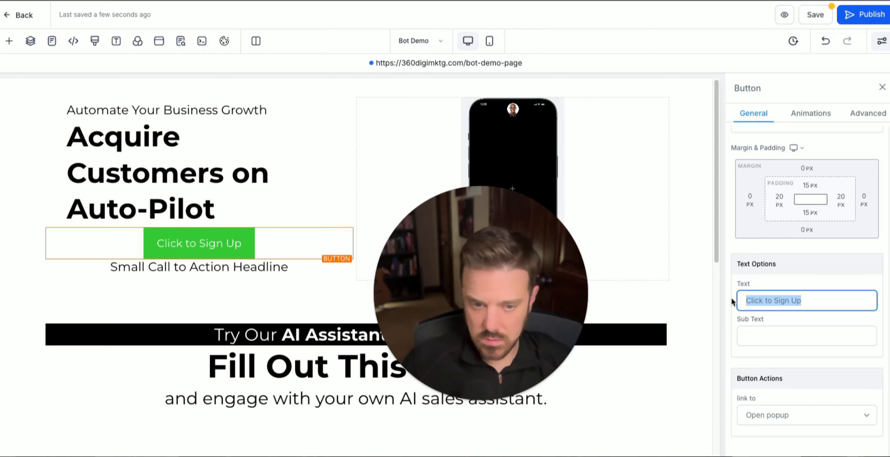
{"action": "left_click_drag", "start_coordinate": [402, 301], "coordinate": [491, 271]}
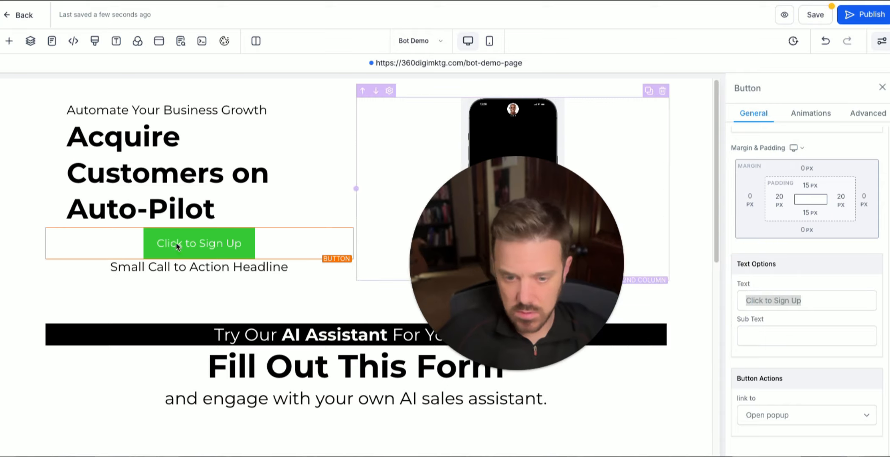
{"action": "scroll", "coordinate": [254, 313], "scroll_direction": "down", "scroll_amount": 9}
{"action": "scroll", "coordinate": [237, 322], "scroll_direction": "up", "scroll_amount": 9}
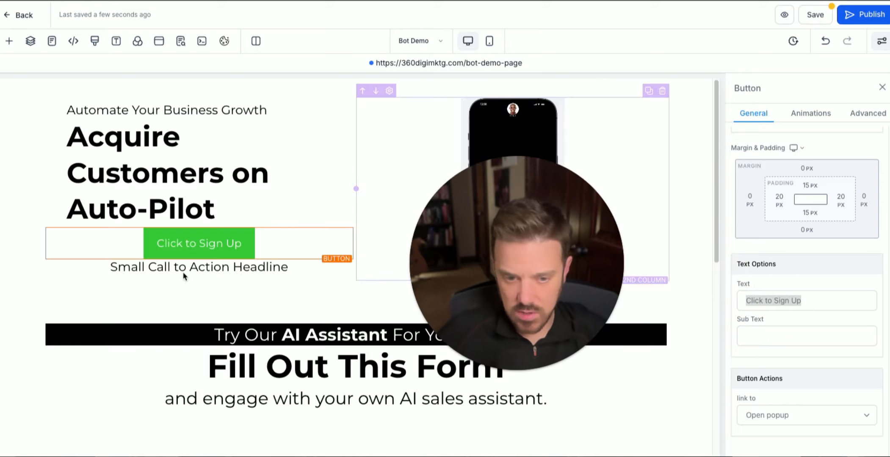
- Shrink the browser window to fit the full action list and set the Click to Sign Up button's action to Scroll to Element
{"action": "left_click", "coordinate": [773, 417]}
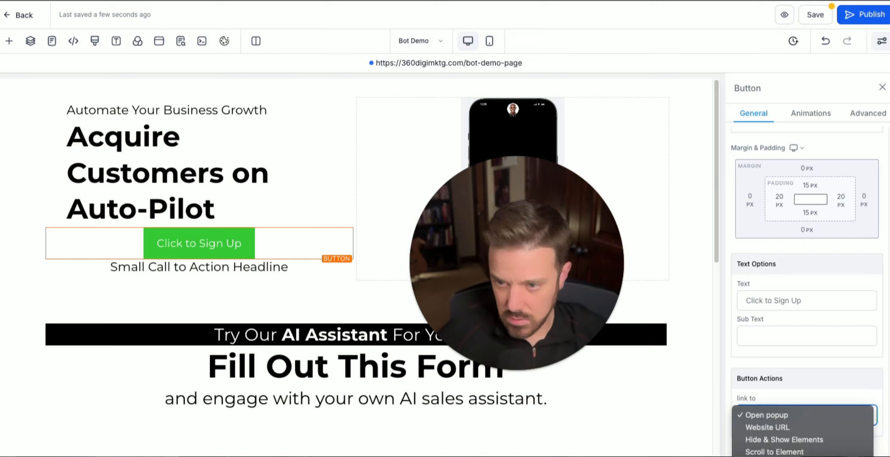
{"action": "key", "text": "Escape"}
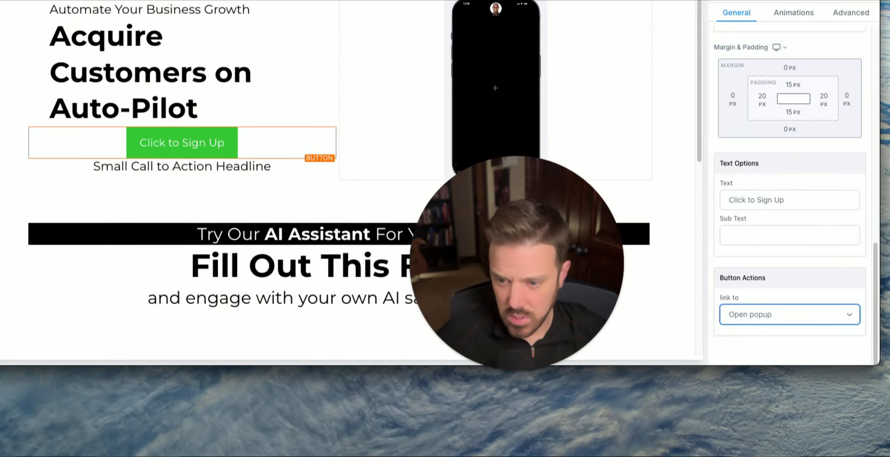
{"action": "left_click_drag", "start_coordinate": [880, 367], "coordinate": [889, 456]}
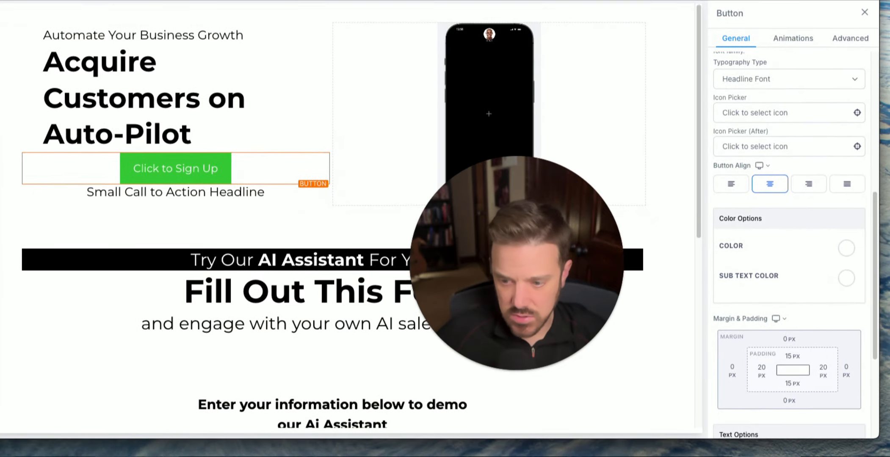
{"action": "scroll", "coordinate": [762, 241], "scroll_direction": "down", "scroll_amount": 5}
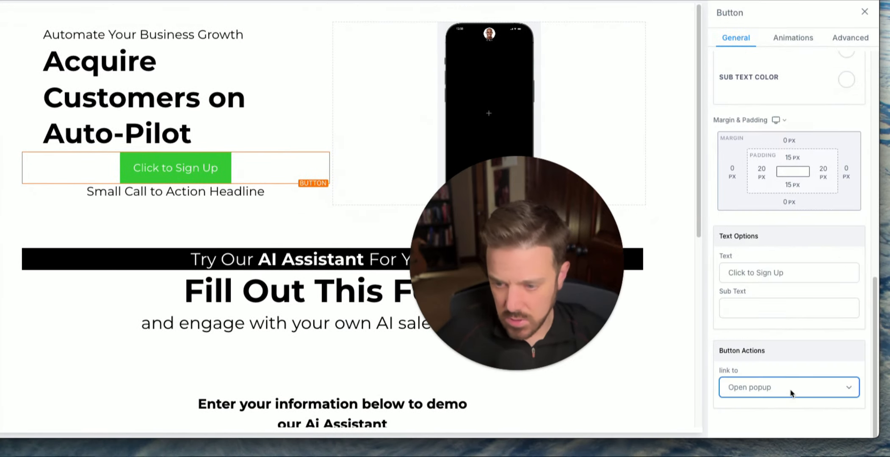
{"action": "left_click", "coordinate": [791, 393]}
{"action": "key", "text": "Escape"}
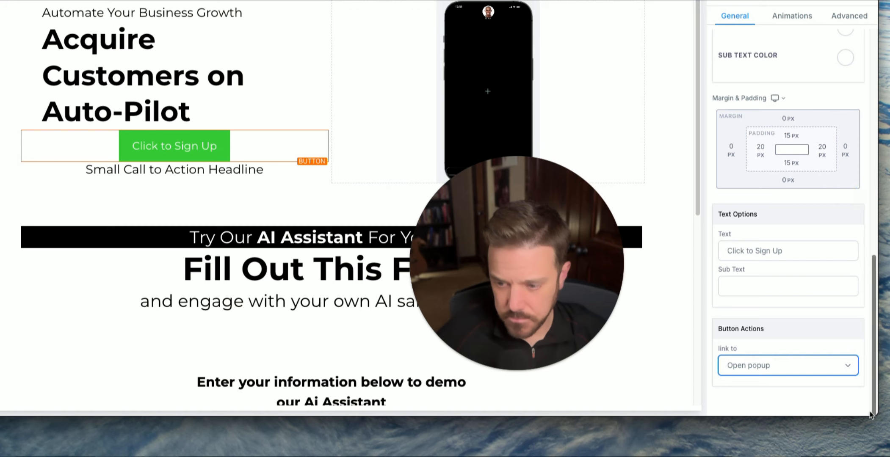
{"action": "left_click_drag", "start_coordinate": [874, 415], "coordinate": [869, 335]}
{"action": "scroll", "coordinate": [803, 280], "scroll_direction": "down", "scroll_amount": 3}
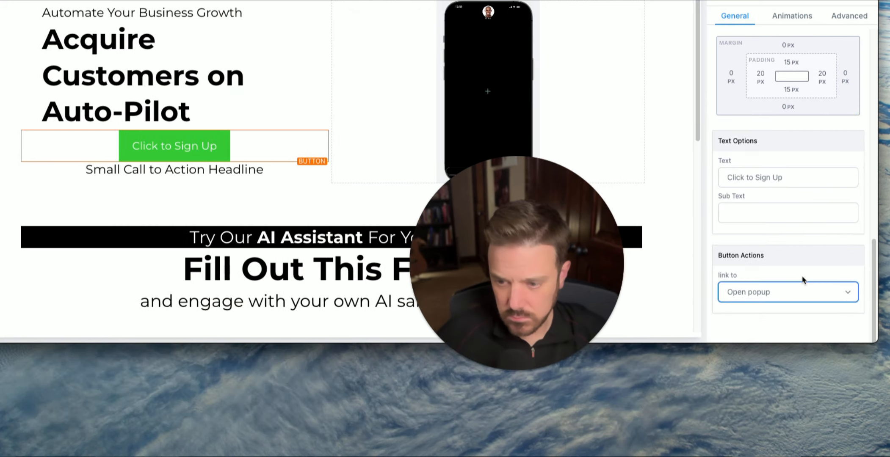
{"action": "left_click", "coordinate": [801, 293]}
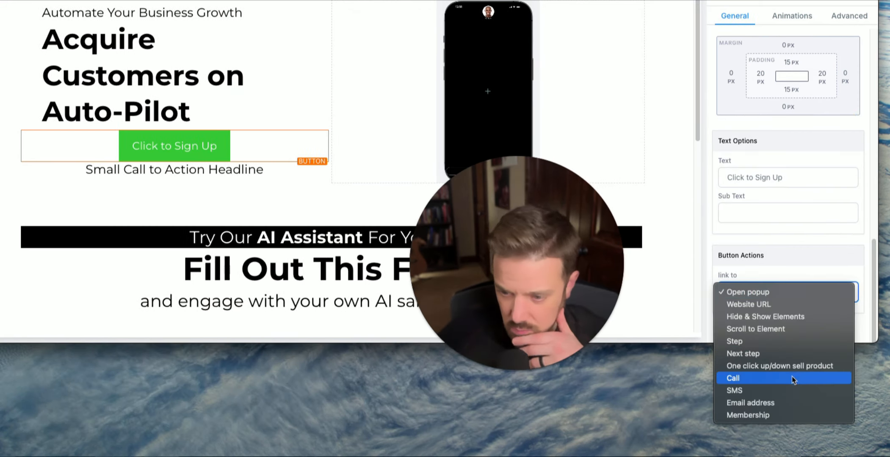
{"action": "left_click", "coordinate": [768, 330]}
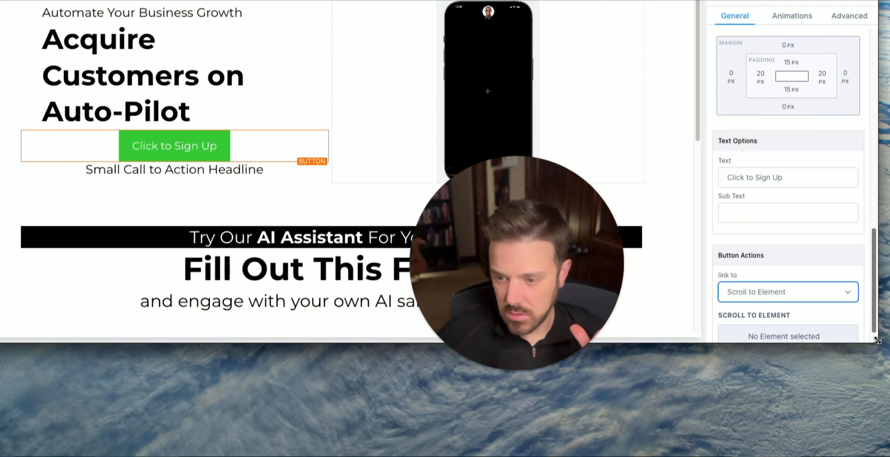
- Enlarge the browser window again and look through the available scroll target elements for the one matching the sign-up form
{"action": "left_click_drag", "start_coordinate": [875, 339], "coordinate": [888, 455]}
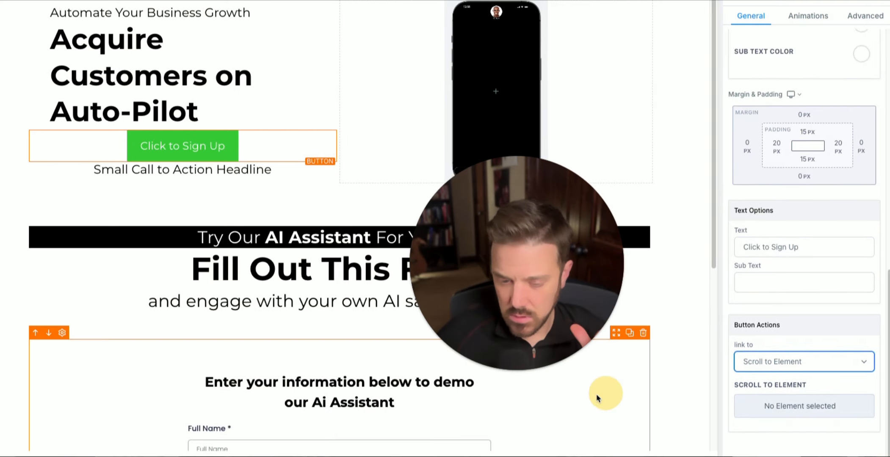
{"action": "scroll", "coordinate": [598, 398], "scroll_direction": "down", "scroll_amount": 5}
{"action": "left_click", "coordinate": [764, 409]}
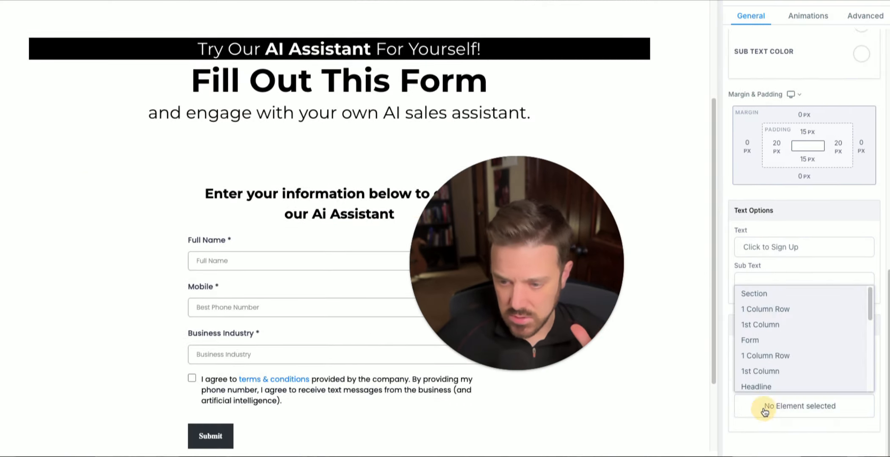
{"action": "scroll", "coordinate": [805, 352], "scroll_direction": "down", "scroll_amount": 3}
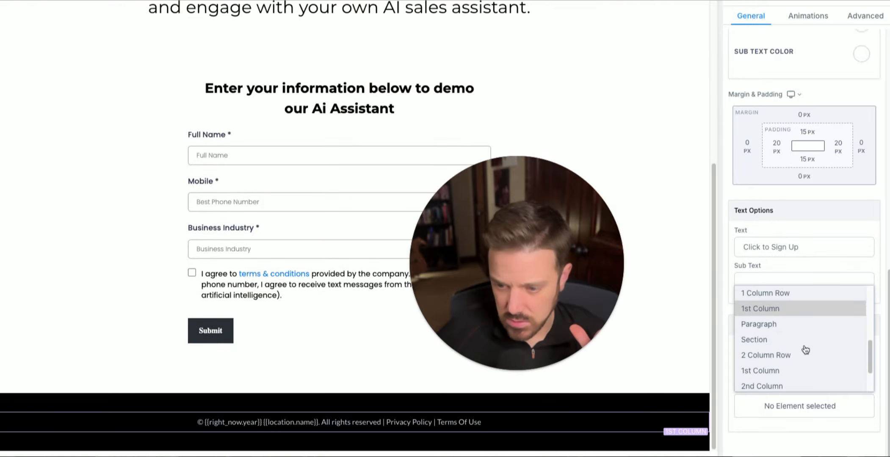
{"action": "scroll", "coordinate": [805, 350], "scroll_direction": "down", "scroll_amount": 2}
{"action": "scroll", "coordinate": [302, 376], "scroll_direction": "up", "scroll_amount": 7}
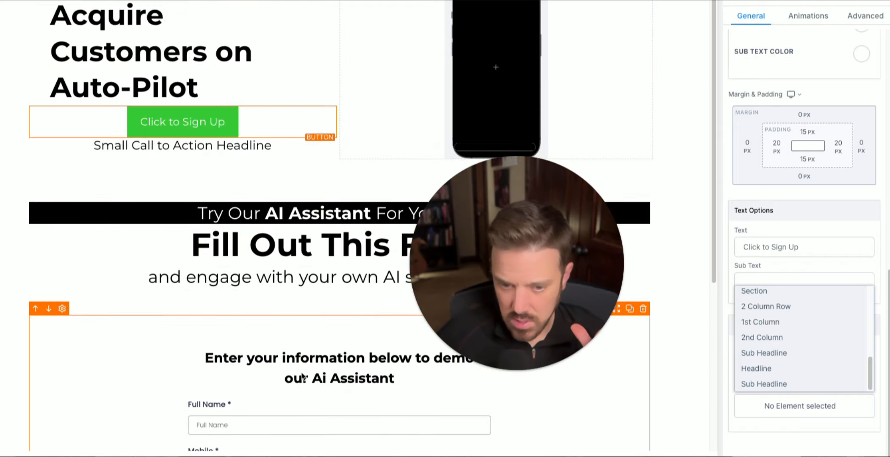
- Select the sign-up form on the page and check its redirect action options
{"action": "left_click", "coordinate": [284, 378]}
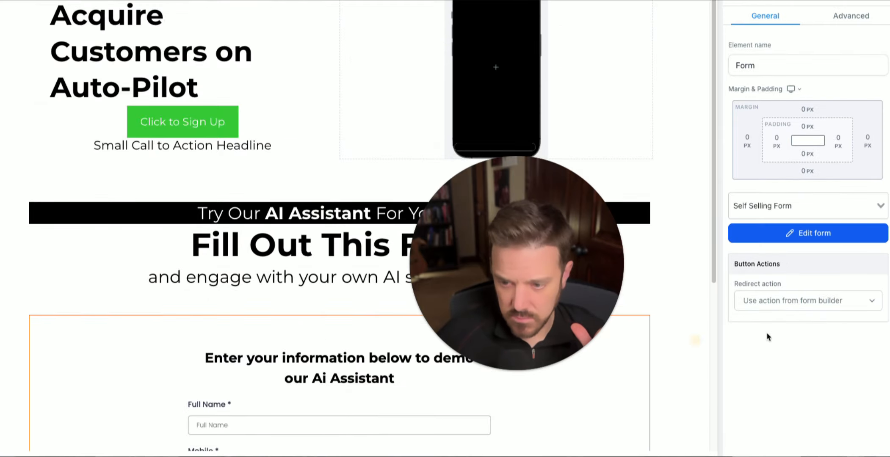
{"action": "left_click", "coordinate": [820, 299]}
{"action": "left_click", "coordinate": [775, 384]}
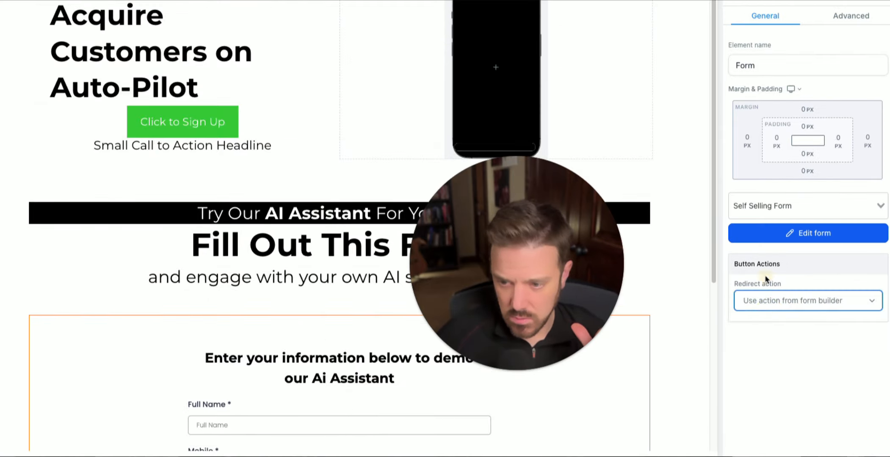
{"action": "left_click", "coordinate": [300, 377]}
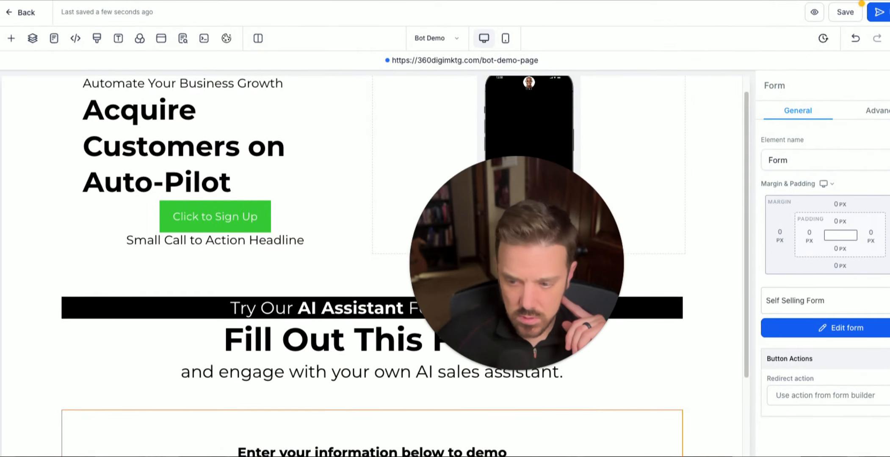
{"action": "mouse_move", "coordinate": [889, 455]}
{"action": "left_mouse_down"}
{"action": "mouse_move", "coordinate": [866, 450]}
{"action": "mouse_move", "coordinate": [889, 454]}
{"action": "left_mouse_up"}
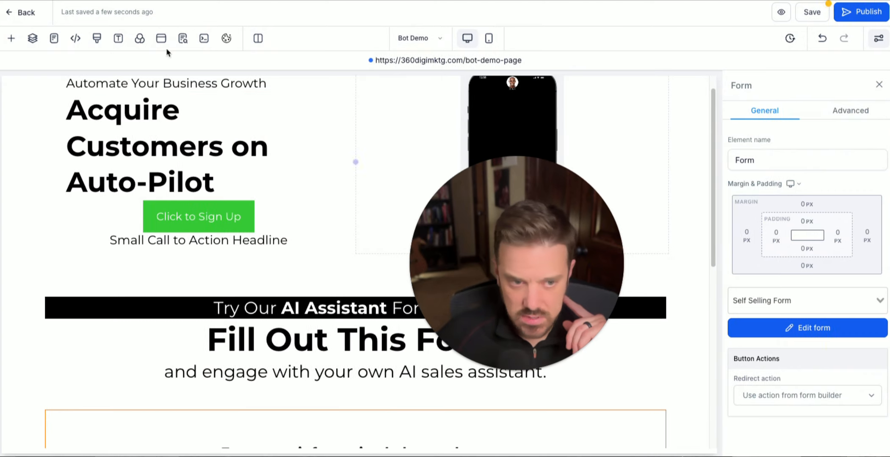
- Show the page's layers and expand the last section down to its paragraph to see what it contains
{"action": "left_click", "coordinate": [33, 39]}
{"action": "left_click", "coordinate": [7, 120]}
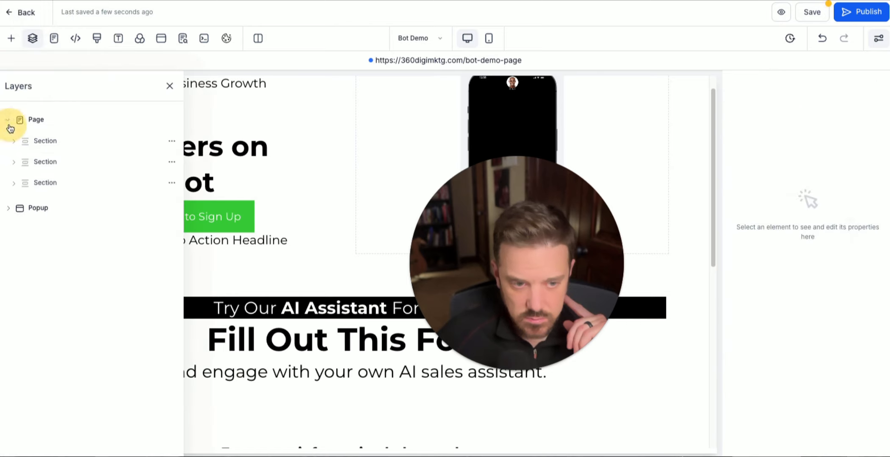
{"action": "left_click", "coordinate": [15, 184]}
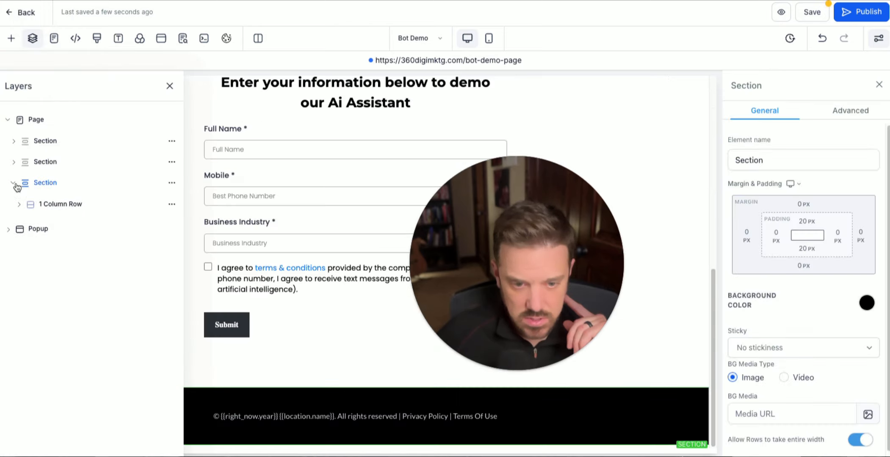
{"action": "left_click", "coordinate": [19, 205]}
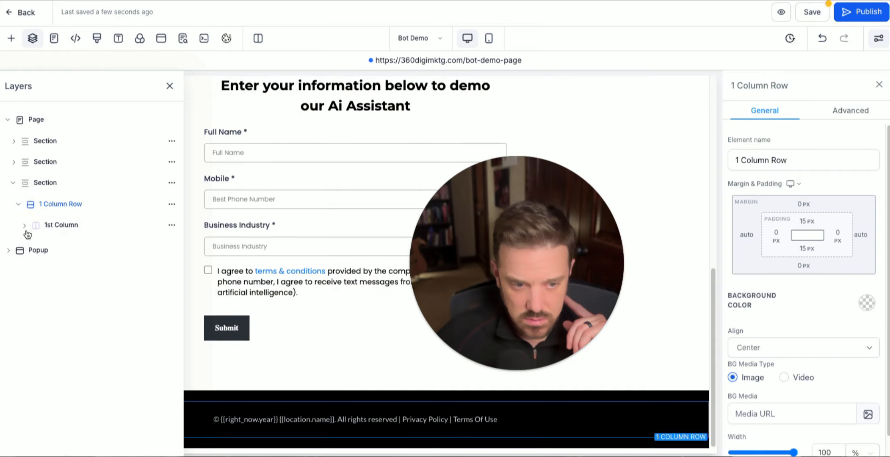
{"action": "left_click", "coordinate": [25, 226]}
{"action": "left_click", "coordinate": [63, 246]}
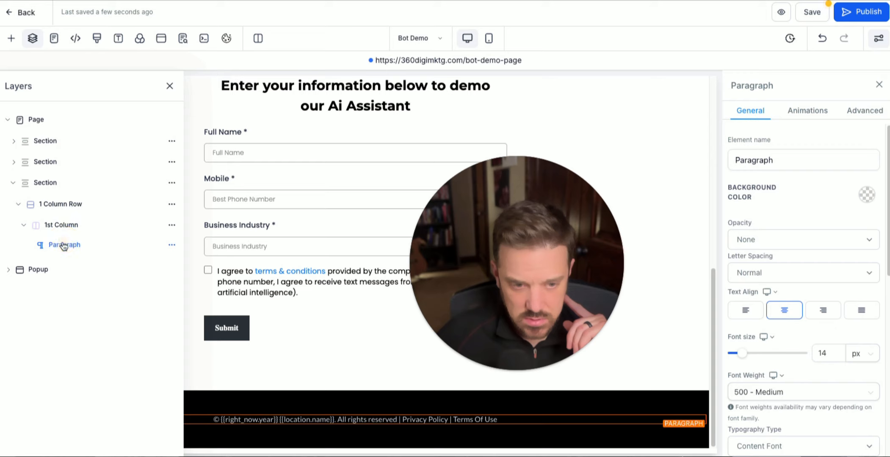
- Collapse the last section and expand the second section's lower row to select the form inside its column
{"action": "left_click", "coordinate": [14, 185]}
{"action": "left_click", "coordinate": [11, 164]}
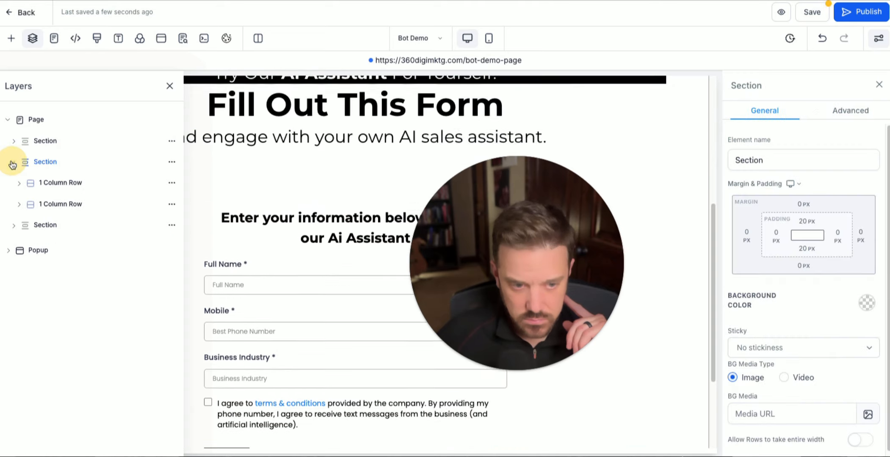
{"action": "left_click", "coordinate": [20, 206]}
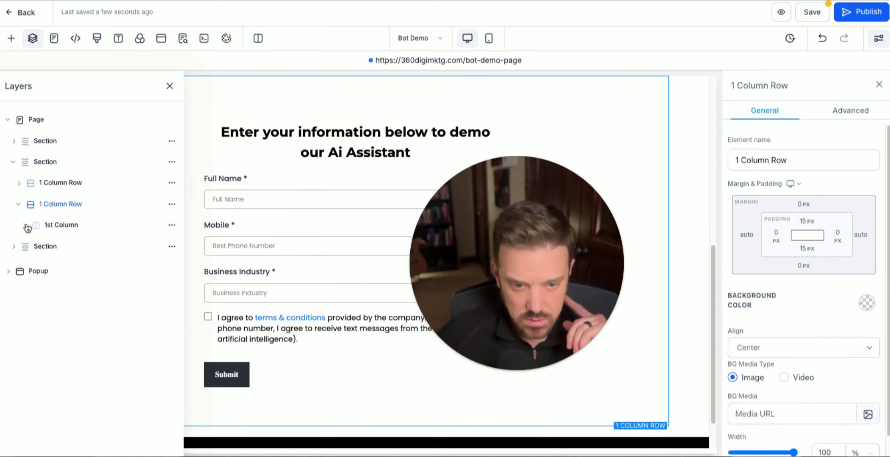
{"action": "left_click", "coordinate": [26, 227]}
{"action": "left_click", "coordinate": [56, 245]}
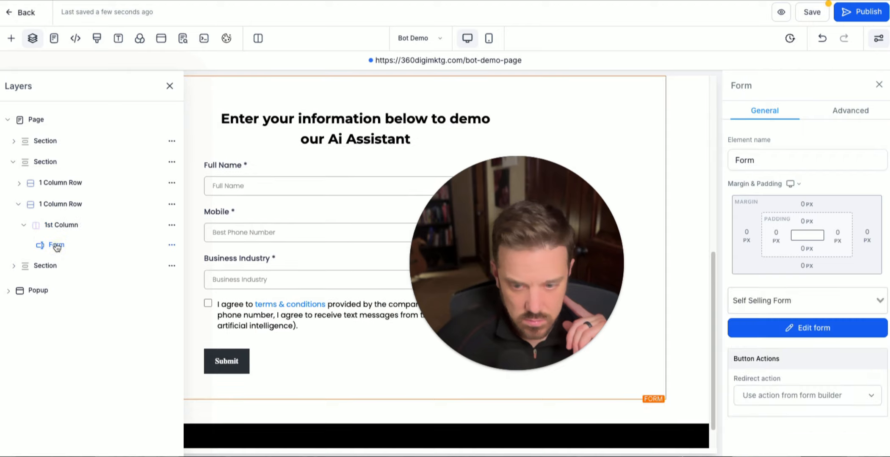
- Re-enter the form's element name as Form
{"action": "left_click", "coordinate": [172, 246]}
{"action": "left_click", "coordinate": [169, 179]}
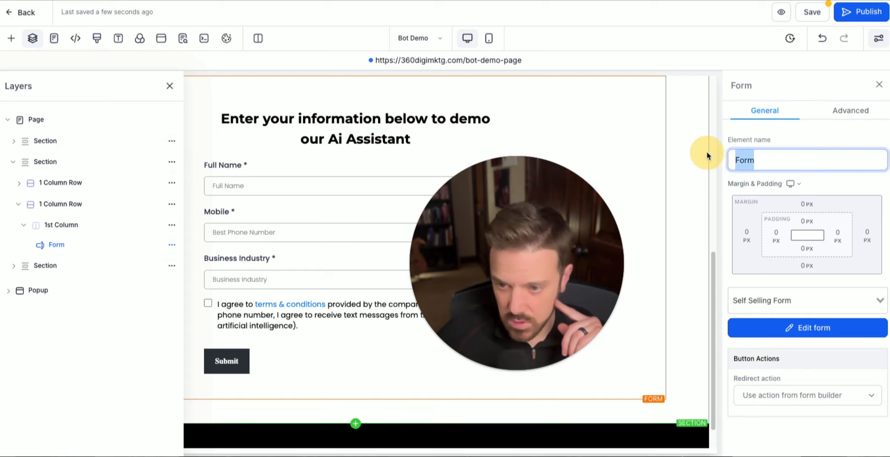
{"action": "type", "text": "From"}
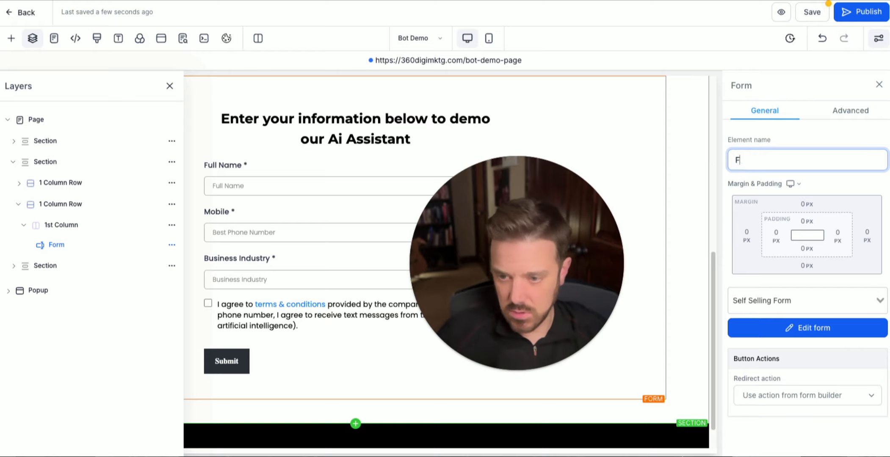
{"action": "key", "text": "BackSpace"}
{"action": "key", "text": "BackSpace"}
{"action": "key", "text": "BackSpace"}
{"action": "type", "text": "orm"}
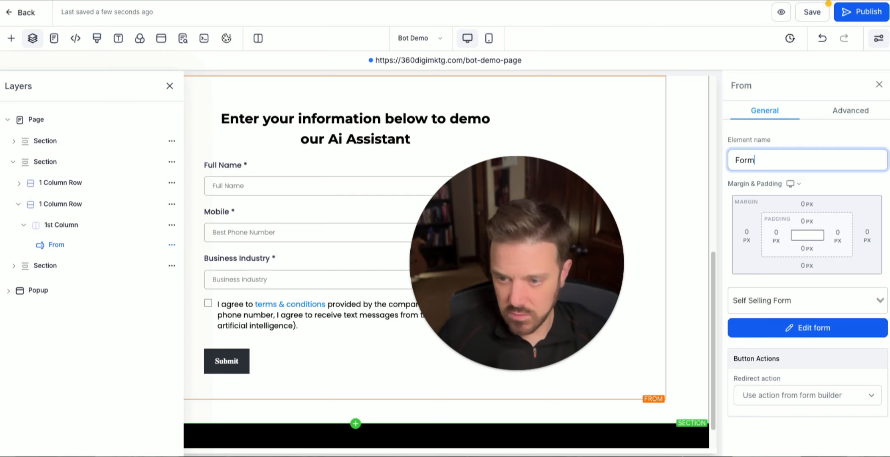
- Set the Click to Sign Up button's scroll-to target to the Form element
{"action": "scroll", "coordinate": [446, 262], "scroll_direction": "down", "scroll_amount": 1}
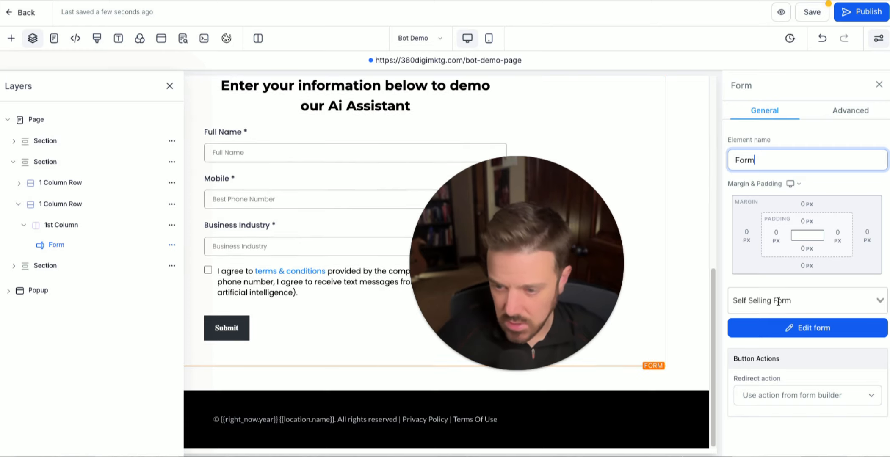
{"action": "scroll", "coordinate": [340, 194], "scroll_direction": "up", "scroll_amount": 3}
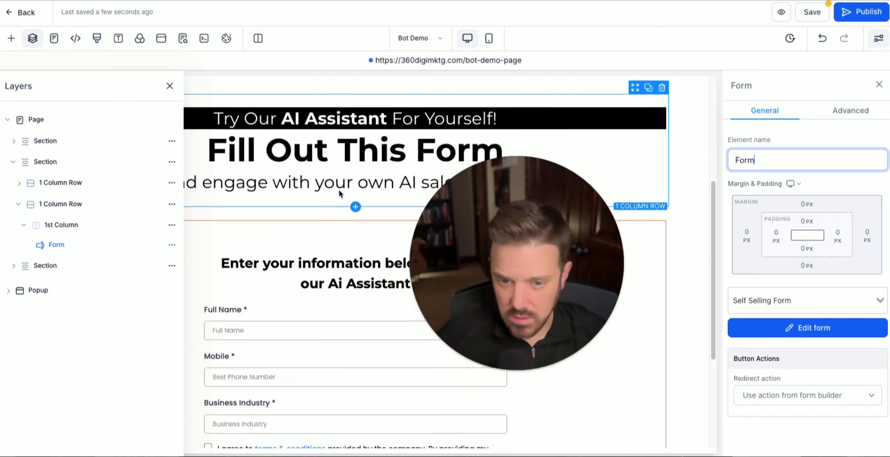
{"action": "scroll", "coordinate": [340, 194], "scroll_direction": "up", "scroll_amount": 3}
{"action": "left_click", "coordinate": [229, 201]}
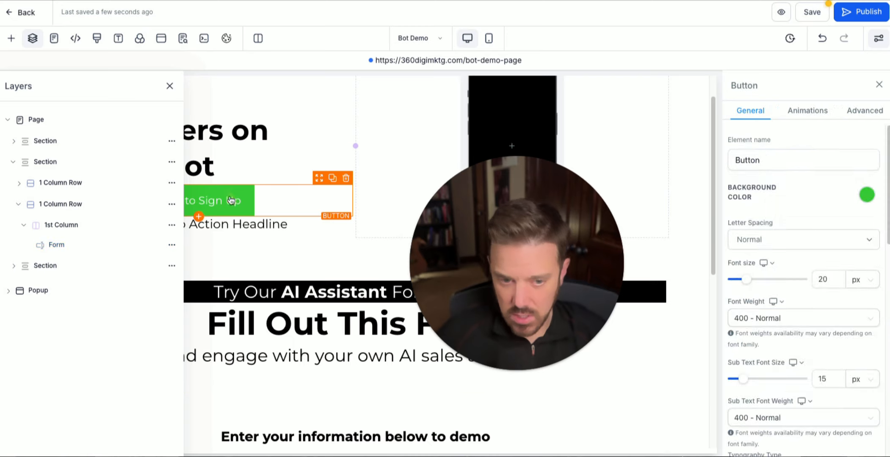
{"action": "left_click", "coordinate": [170, 86]}
{"action": "scroll", "coordinate": [792, 341], "scroll_direction": "down", "scroll_amount": 6}
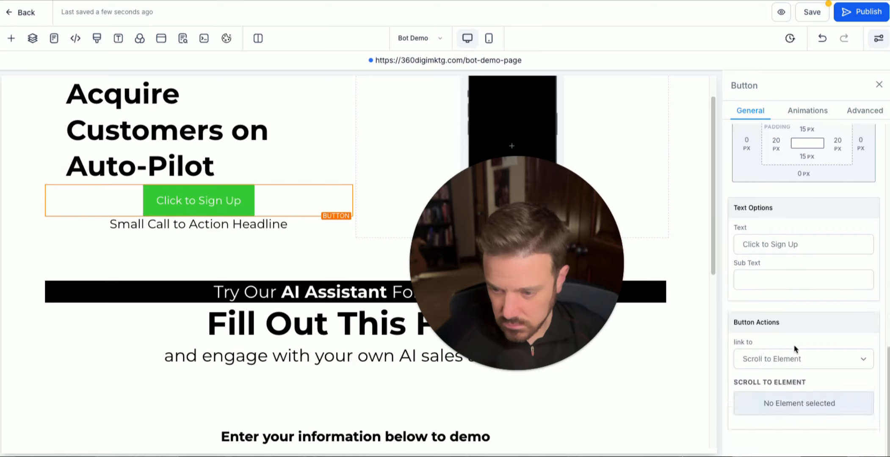
{"action": "left_click", "coordinate": [786, 407]}
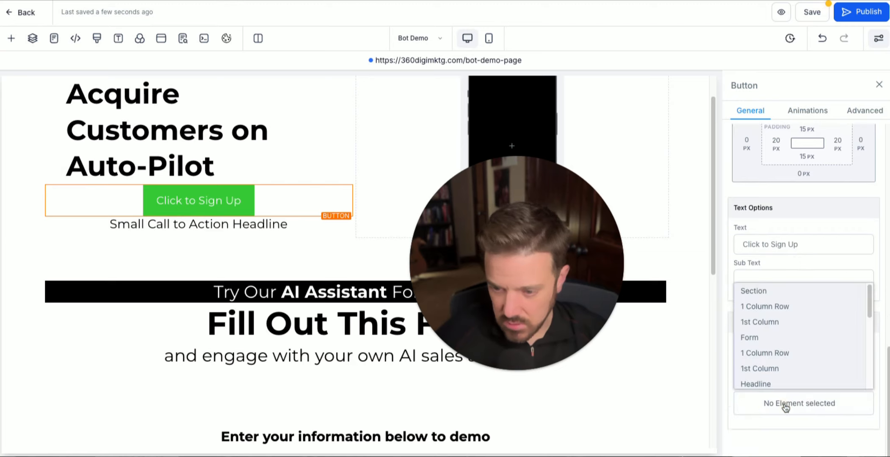
{"action": "left_click", "coordinate": [760, 338]}
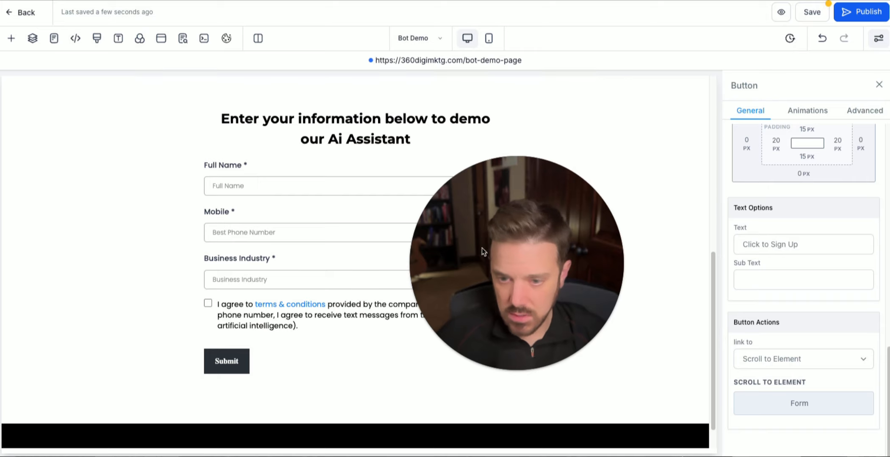
- Change the green sign-up button's text to "Click To Take SMS Demo"
{"action": "scroll", "coordinate": [339, 245], "scroll_direction": "up", "scroll_amount": 9}
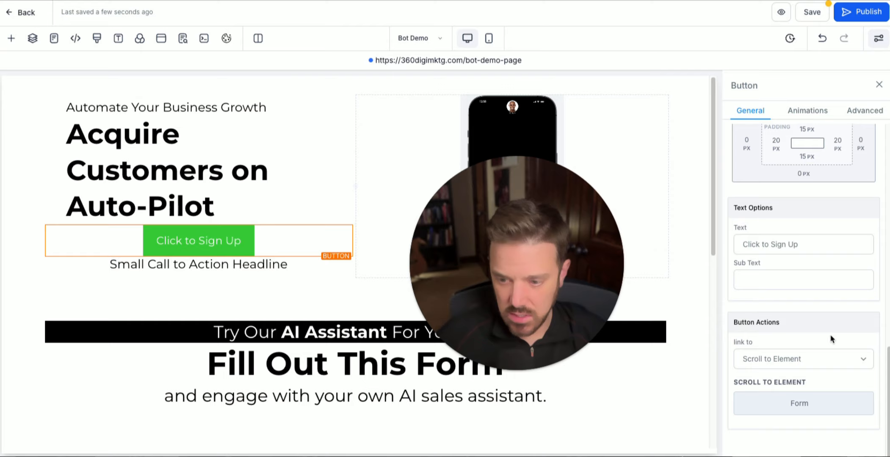
{"action": "left_click_drag", "start_coordinate": [803, 244], "coordinate": [712, 246]}
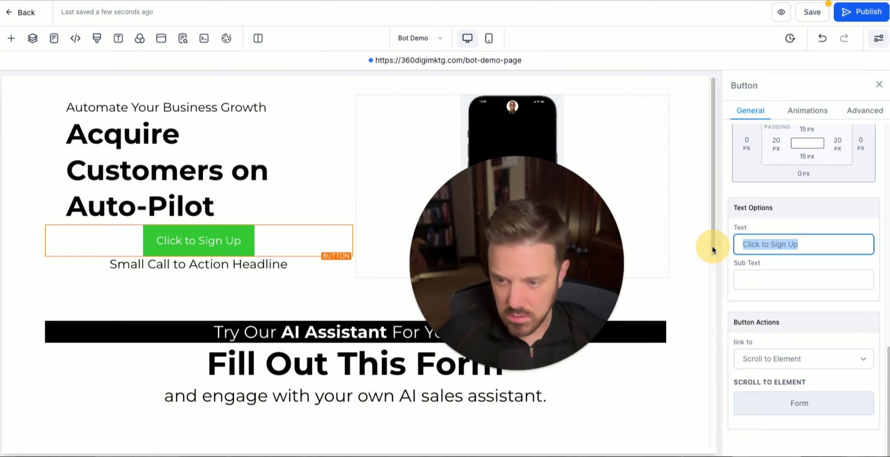
{"action": "type", "text": "Click "}
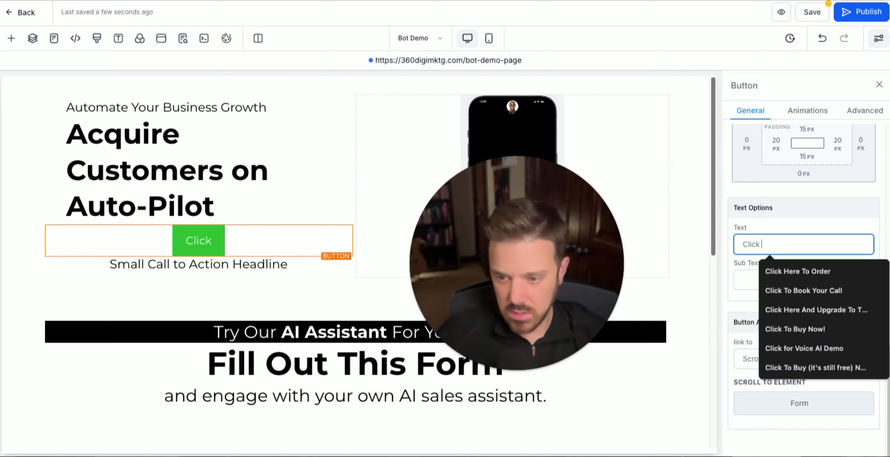
{"action": "type", "text": "To"}
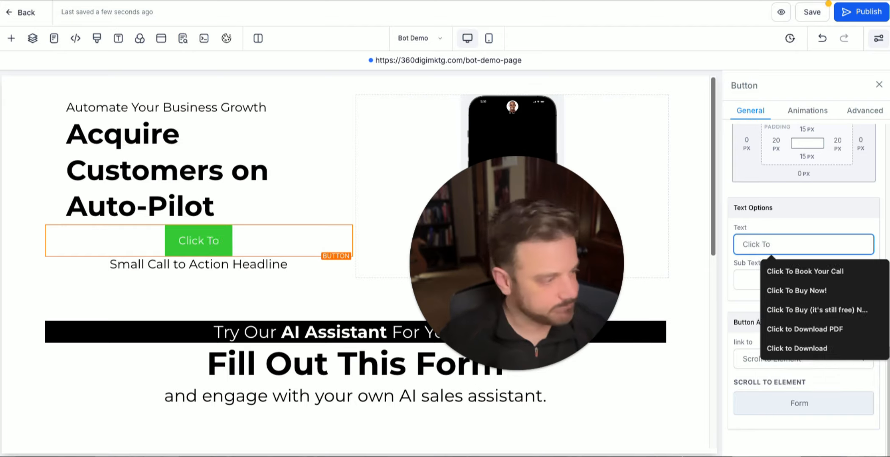
{"action": "key", "text": "Escape"}
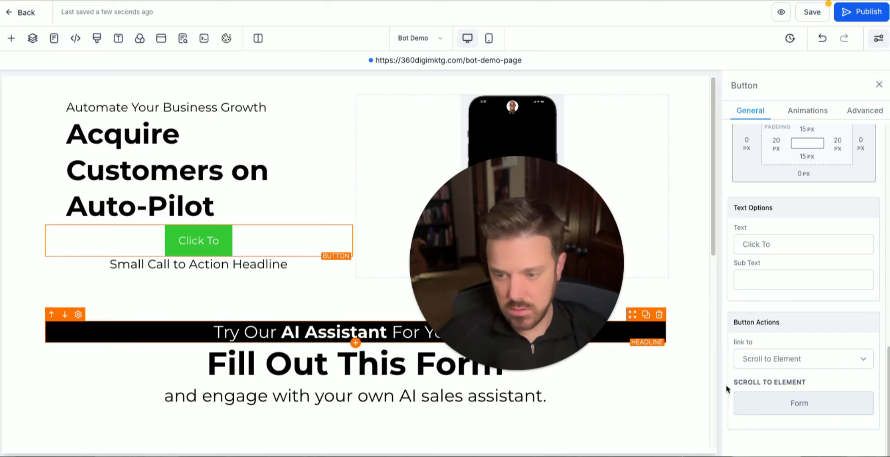
{"action": "left_click", "coordinate": [780, 247]}
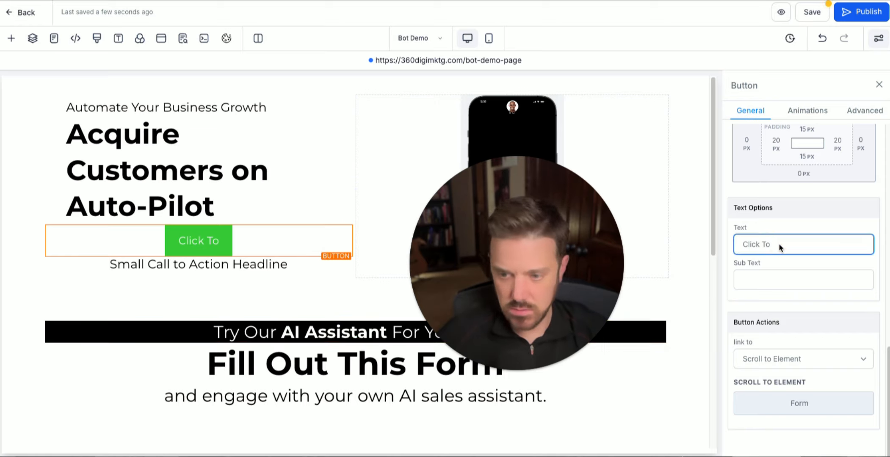
{"action": "type", "text": "Dem"}
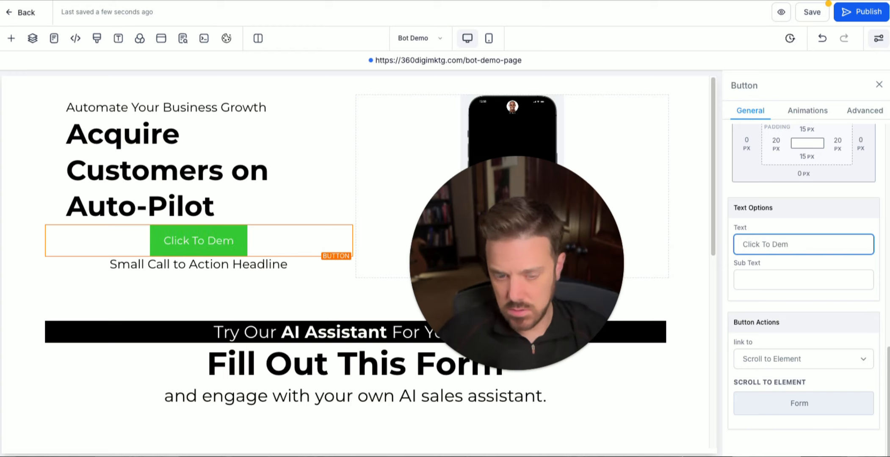
{"action": "key", "text": "BackSpace"}
{"action": "key", "text": "BackSpace"}
{"action": "key", "text": "BackSpace"}
{"action": "type", "text": "Take S"}
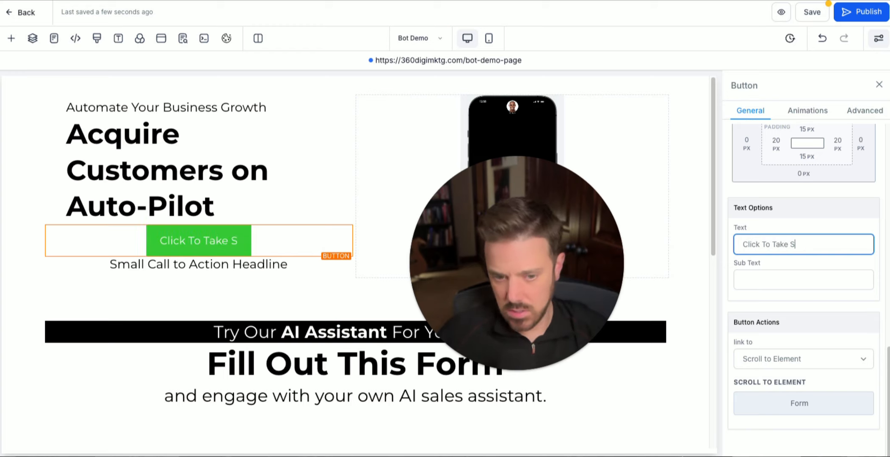
{"action": "type", "text": "MS Demo"}
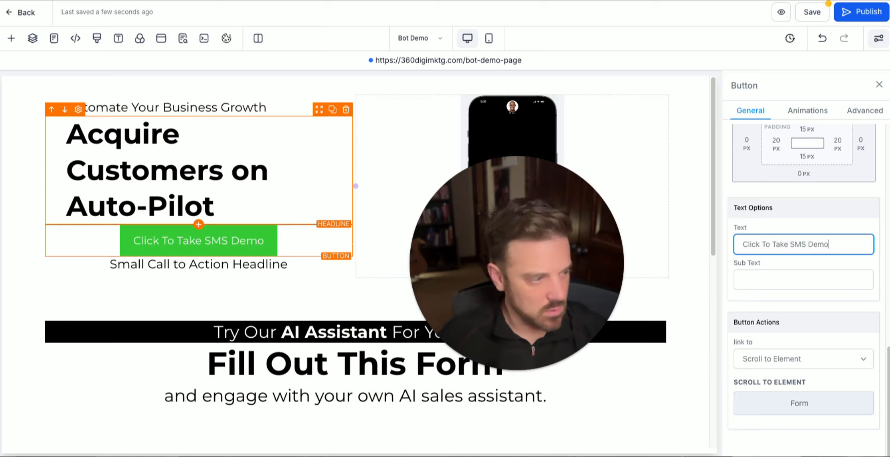
{"action": "left_click", "coordinate": [199, 170]}
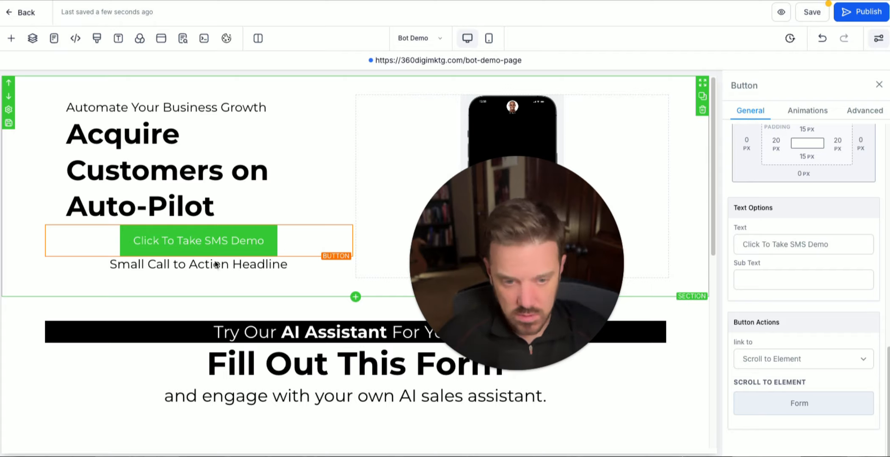
{"action": "scroll", "coordinate": [269, 295], "scroll_direction": "down", "scroll_amount": 10}
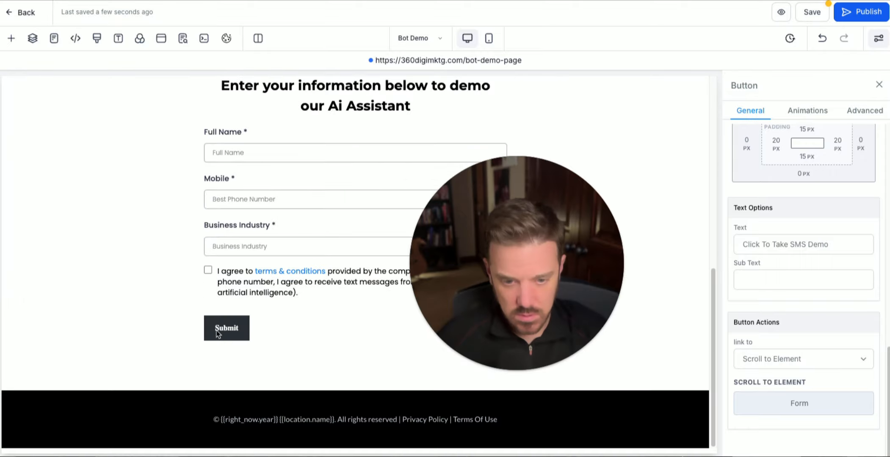
{"action": "scroll", "coordinate": [302, 302], "scroll_direction": "up", "scroll_amount": 10}
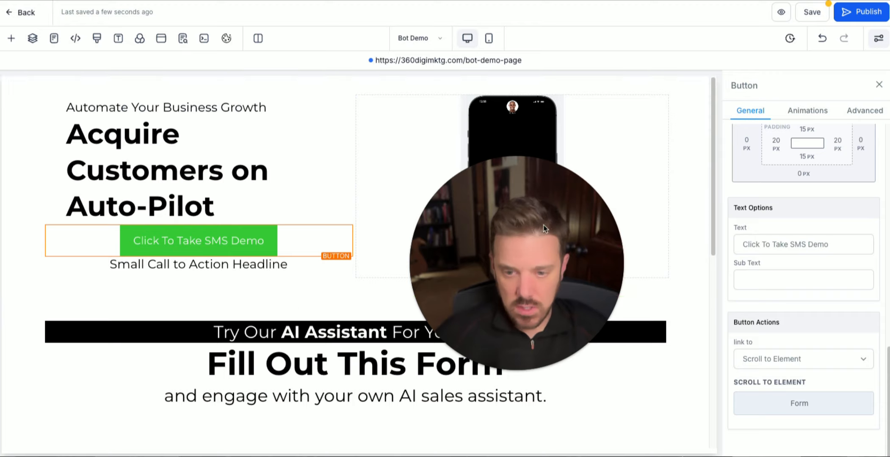
- Apply a Full Border to the Click To Take SMS Demo button
{"action": "left_click", "coordinate": [218, 238]}
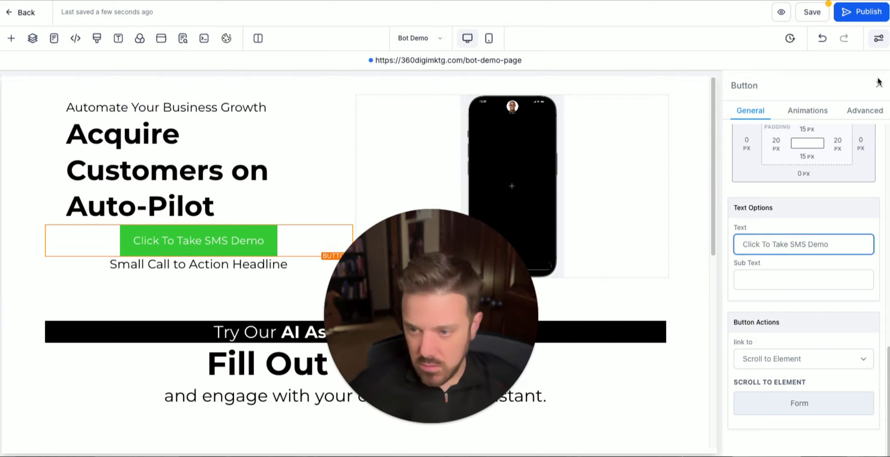
{"action": "left_click", "coordinate": [865, 111]}
{"action": "scroll", "coordinate": [800, 237], "scroll_direction": "up", "scroll_amount": 3}
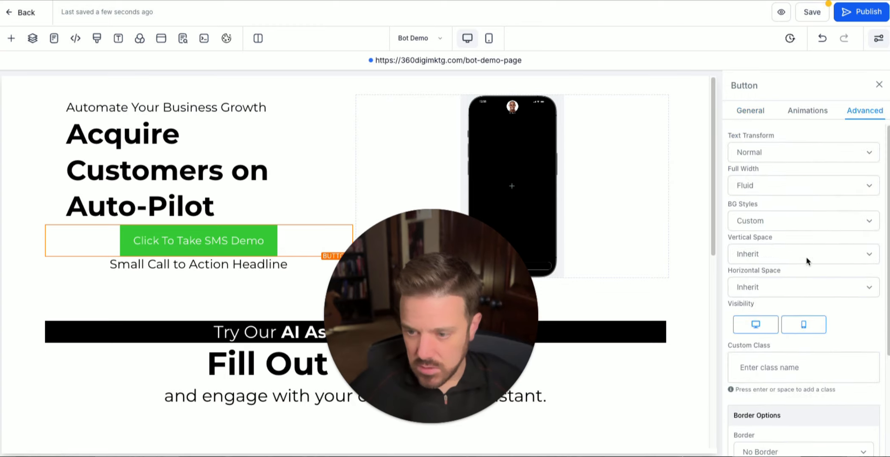
{"action": "scroll", "coordinate": [803, 260], "scroll_direction": "down", "scroll_amount": 3}
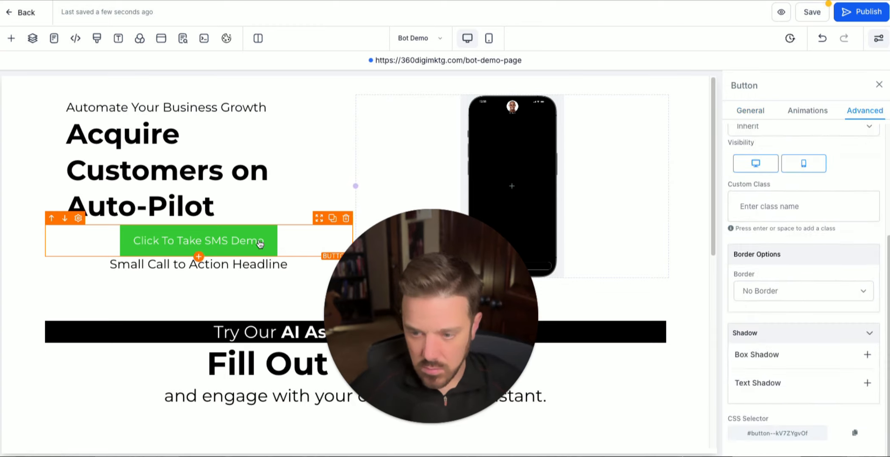
{"action": "left_click", "coordinate": [757, 290]}
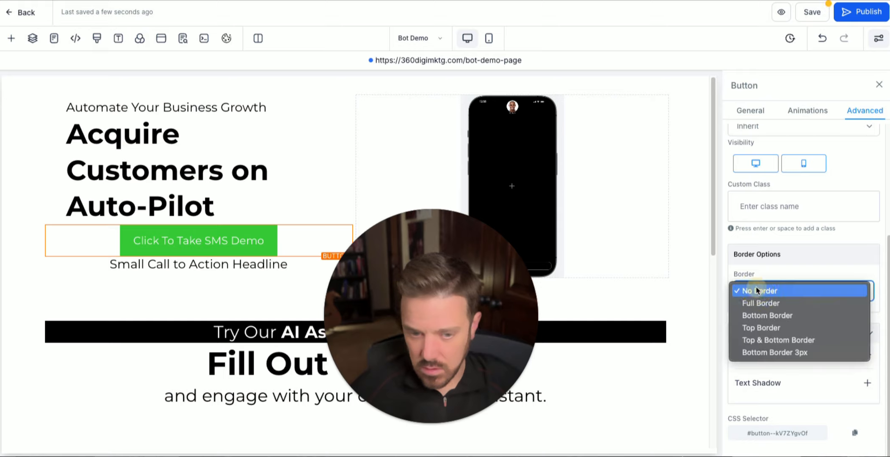
{"action": "left_click", "coordinate": [759, 303]}
{"action": "scroll", "coordinate": [760, 314], "scroll_direction": "down", "scroll_amount": 2}
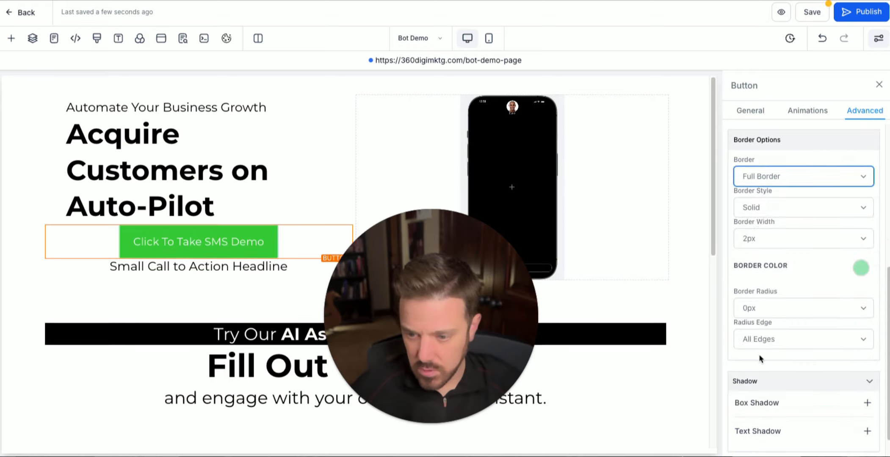
- Make the button's border black and set its border radius to 20px
{"action": "left_click", "coordinate": [861, 273]}
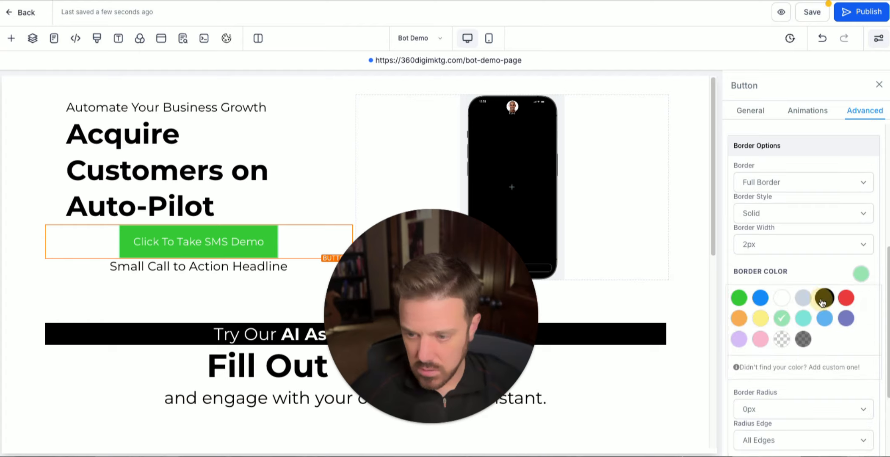
{"action": "left_click", "coordinate": [823, 299]}
{"action": "scroll", "coordinate": [798, 333], "scroll_direction": "down", "scroll_amount": 3}
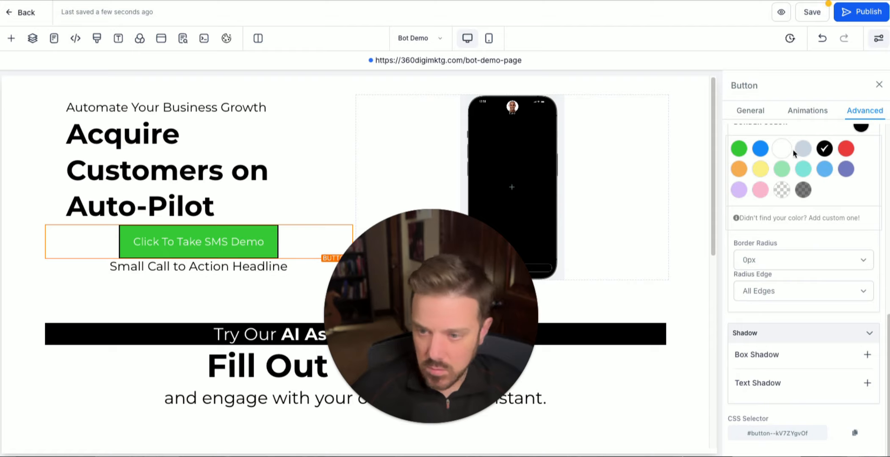
{"action": "left_click", "coordinate": [758, 262]}
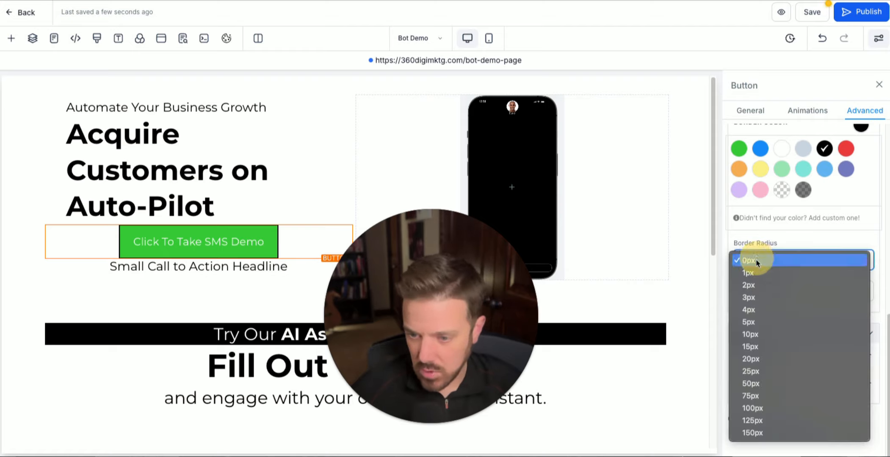
{"action": "left_click", "coordinate": [754, 364]}
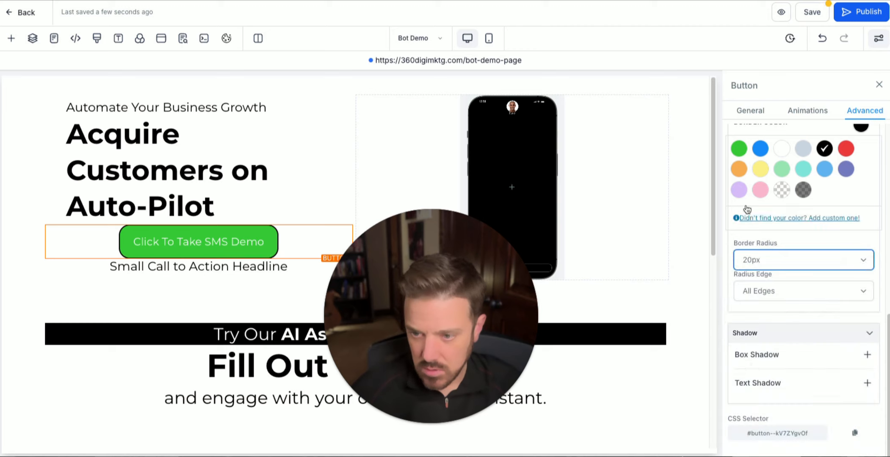
- Change the SMS demo button's background color to blue
{"action": "scroll", "coordinate": [772, 205], "scroll_direction": "up", "scroll_amount": 5}
{"action": "left_click", "coordinate": [750, 110]}
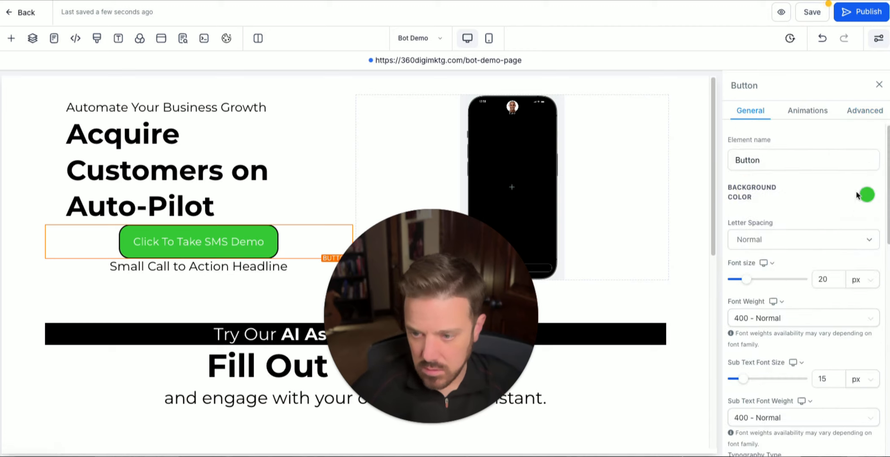
{"action": "left_click", "coordinate": [867, 196]}
{"action": "left_click", "coordinate": [753, 225]}
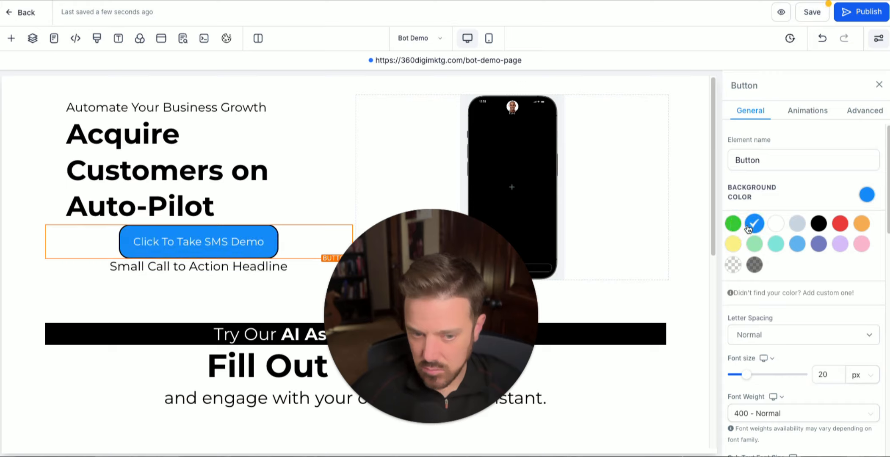
- Set the font weight of the SMS demo button's text to 700 - Bold
{"action": "scroll", "coordinate": [783, 345], "scroll_direction": "down", "scroll_amount": 4}
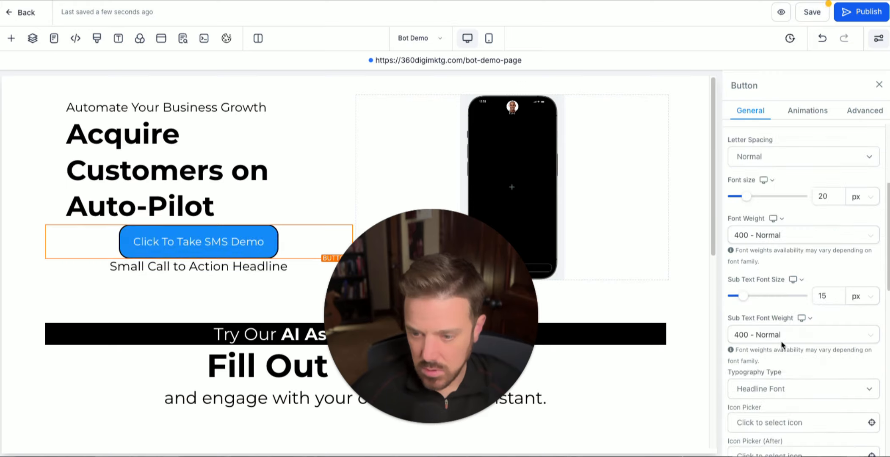
{"action": "left_click", "coordinate": [760, 158]}
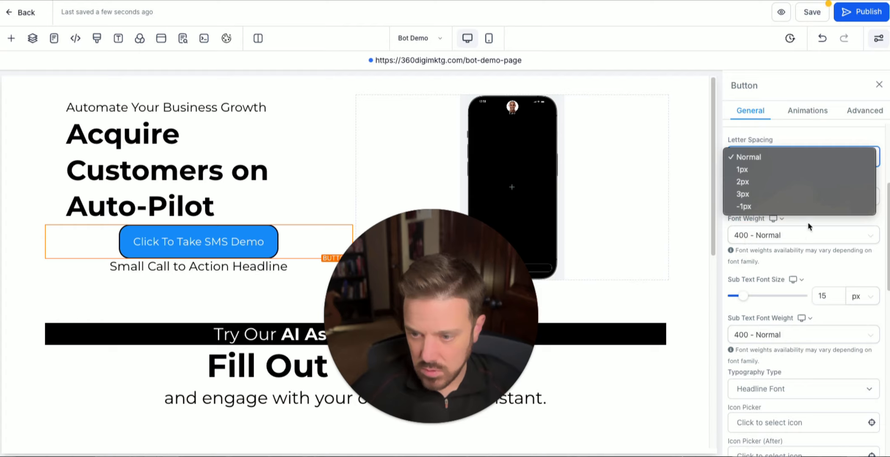
{"action": "left_click", "coordinate": [809, 227]}
{"action": "left_click", "coordinate": [753, 237]}
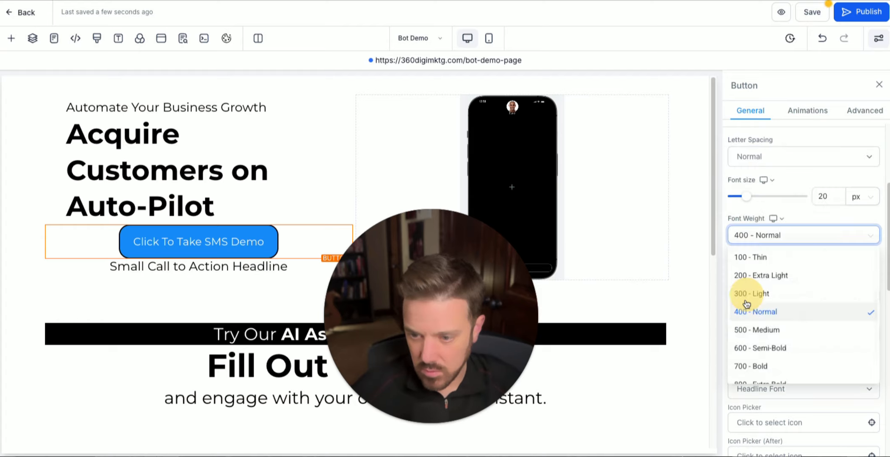
{"action": "left_click", "coordinate": [755, 368]}
- Search the icons for "robot" and add the robot icon after the SMS demo button's text
{"action": "scroll", "coordinate": [774, 368], "scroll_direction": "down", "scroll_amount": 8}
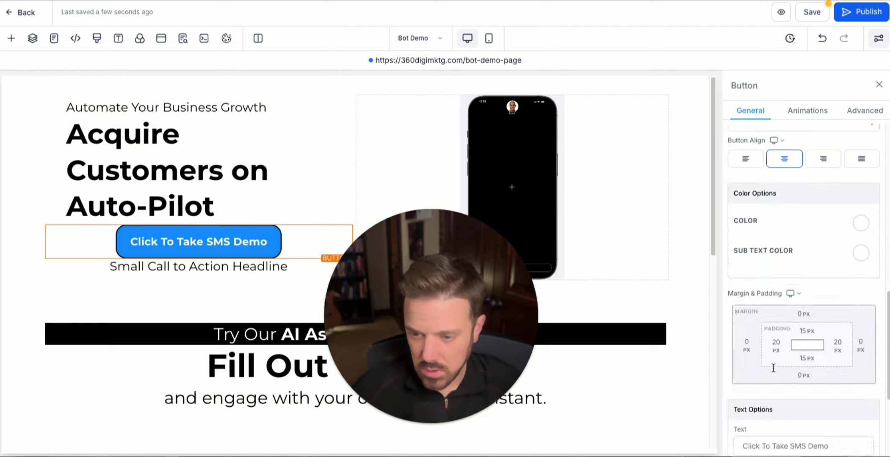
{"action": "scroll", "coordinate": [774, 368], "scroll_direction": "up", "scroll_amount": 5}
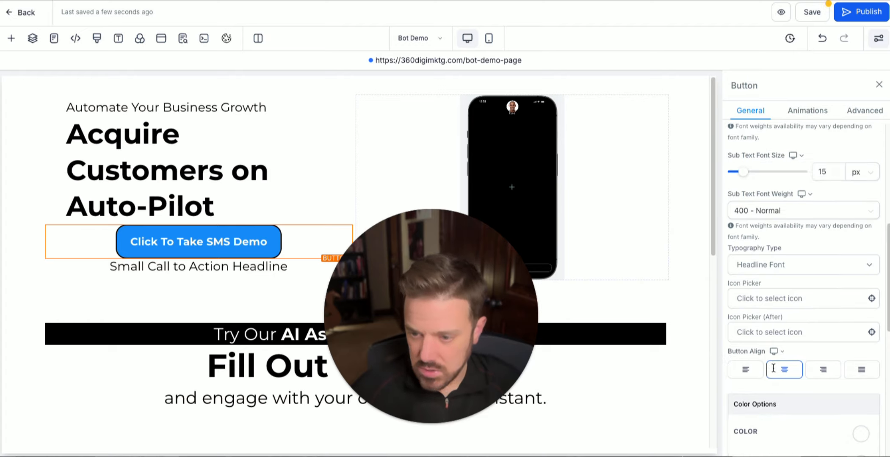
{"action": "left_click", "coordinate": [753, 334]}
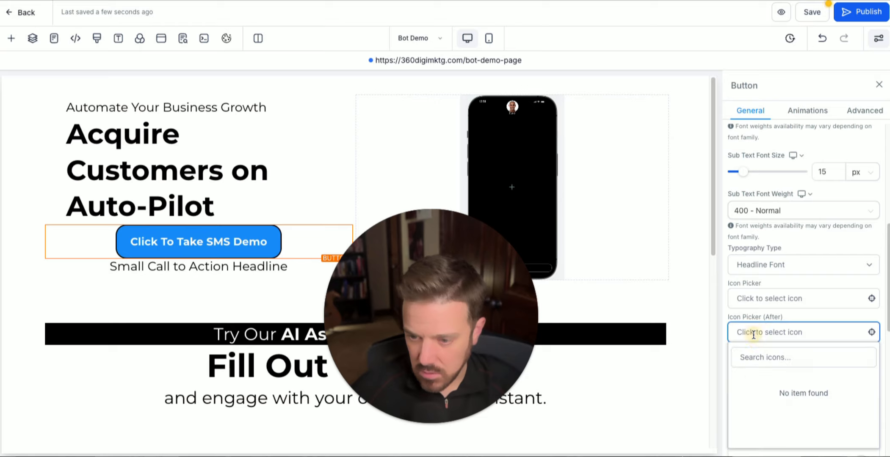
{"action": "left_click", "coordinate": [757, 357]}
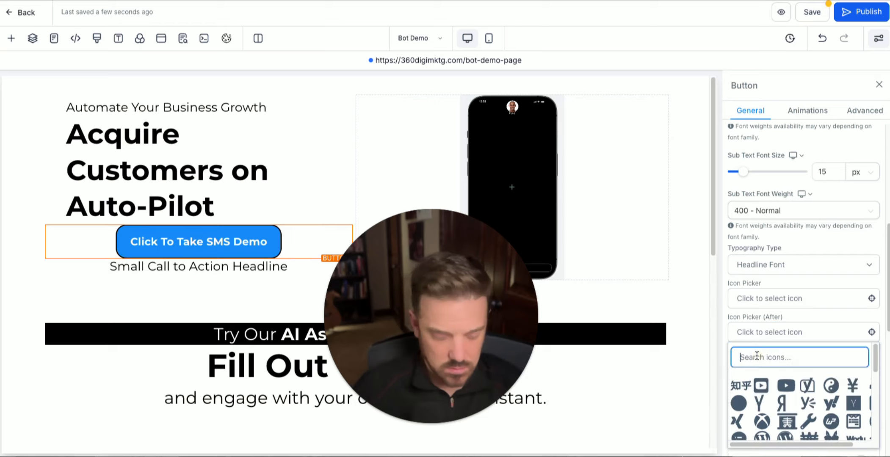
{"action": "type", "text": "robot"}
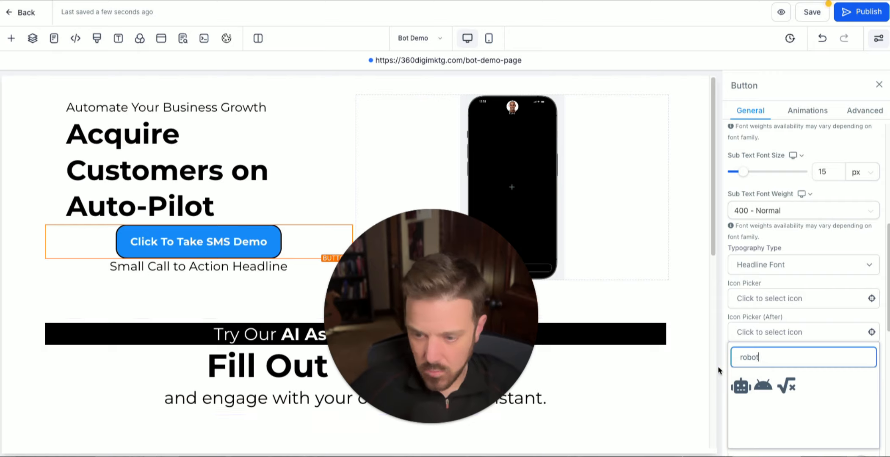
{"action": "left_click", "coordinate": [740, 386]}
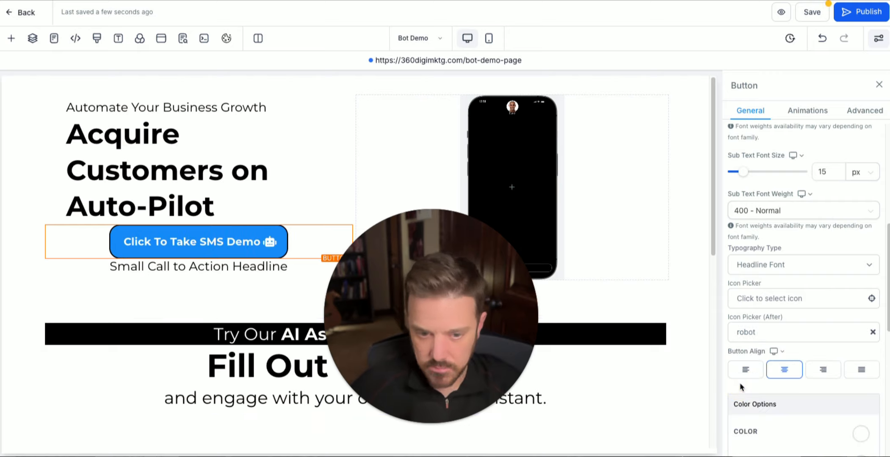
- Left-align the Small Call to Action Headline and set its top margin to 20 px
{"action": "scroll", "coordinate": [799, 269], "scroll_direction": "up", "scroll_amount": 7}
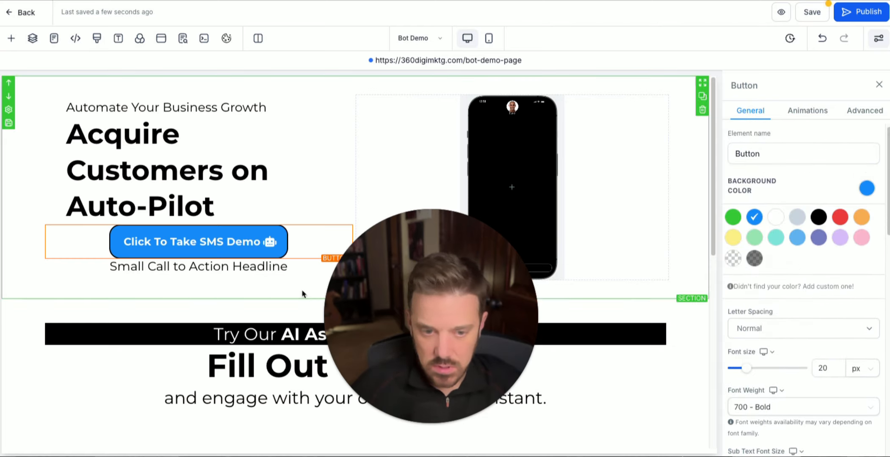
{"action": "left_click", "coordinate": [138, 262]}
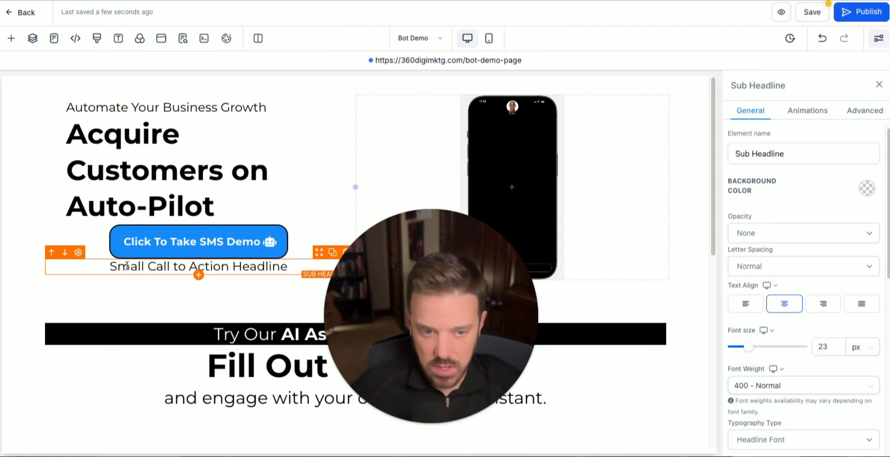
{"action": "left_click", "coordinate": [748, 308]}
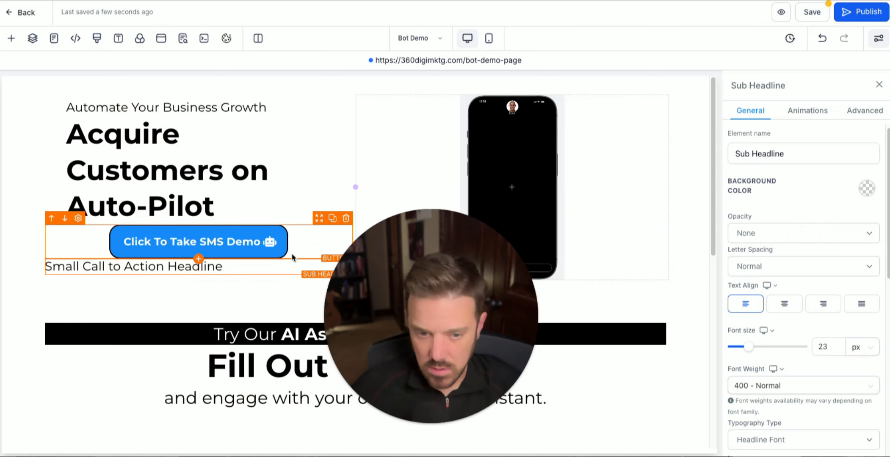
{"action": "scroll", "coordinate": [804, 335], "scroll_direction": "down", "scroll_amount": 10}
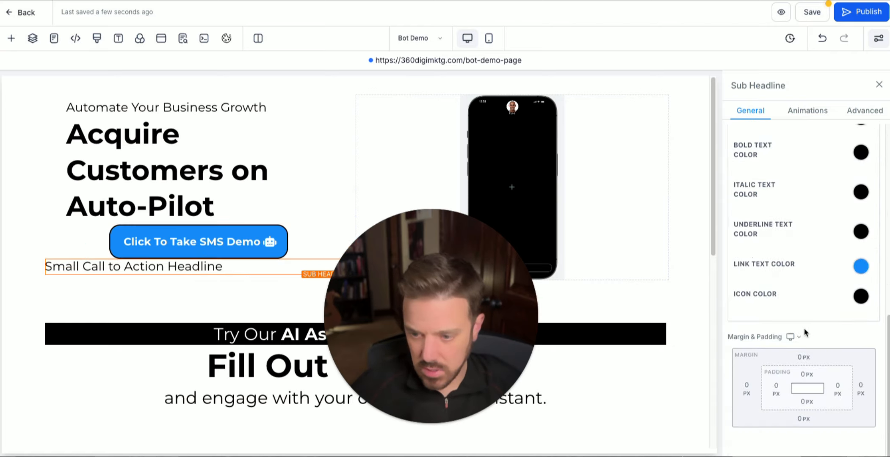
{"action": "left_click", "coordinate": [806, 357]}
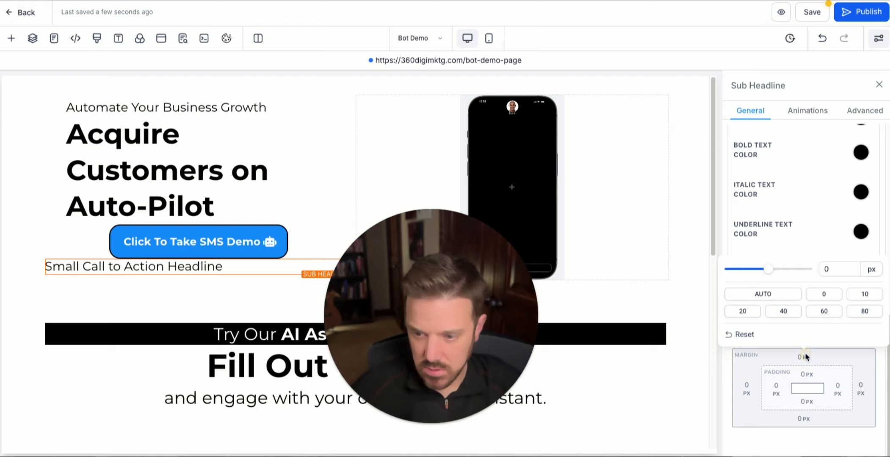
{"action": "left_click", "coordinate": [747, 316]}
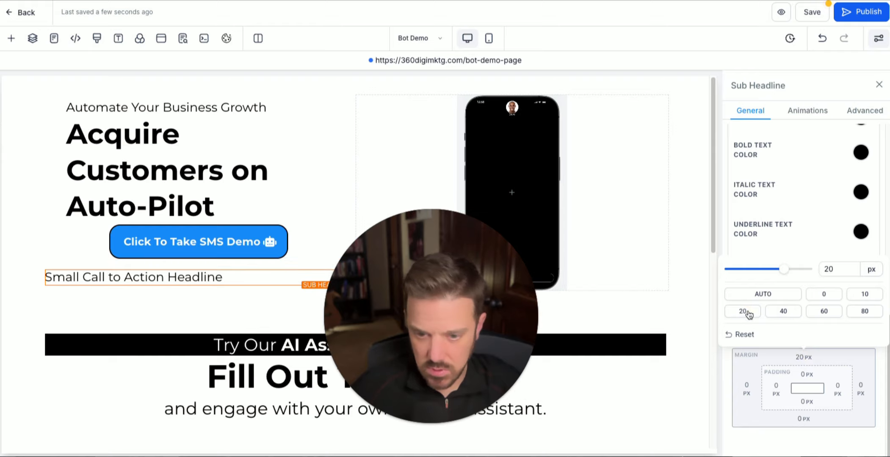
- Set the bottom margin of the "Acquire Customers on Auto-Pilot" headline to 40 px
{"action": "left_click", "coordinate": [177, 206]}
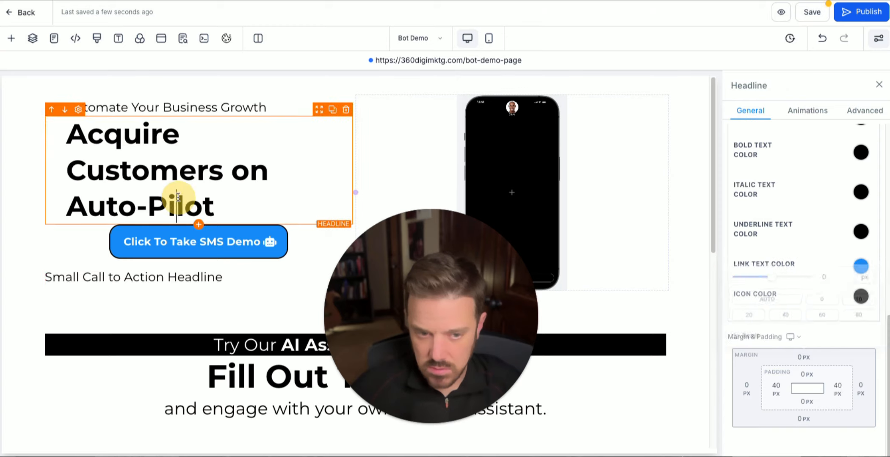
{"action": "left_click", "coordinate": [806, 419]}
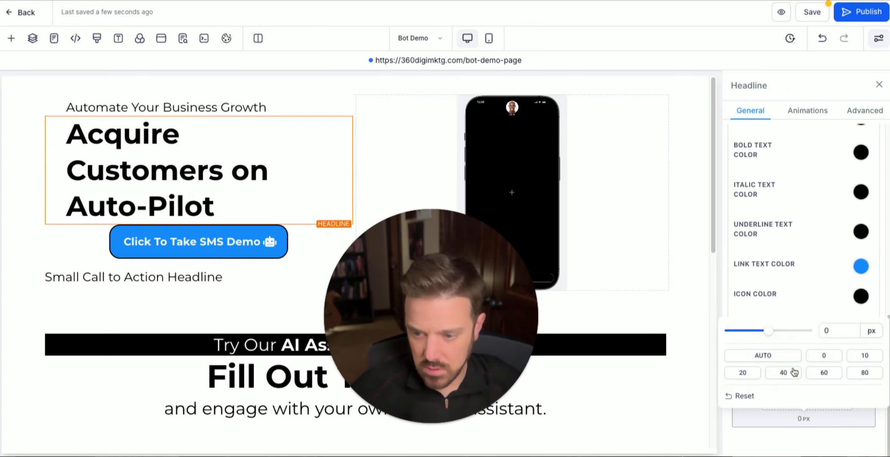
{"action": "left_click", "coordinate": [782, 372]}
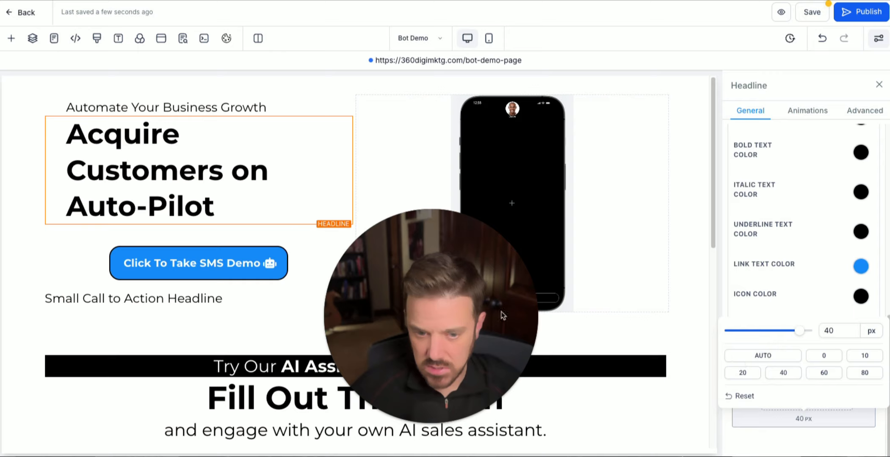
- Set the top margin of the Small Call to Action Headline to 40 px
{"action": "left_click", "coordinate": [164, 293]}
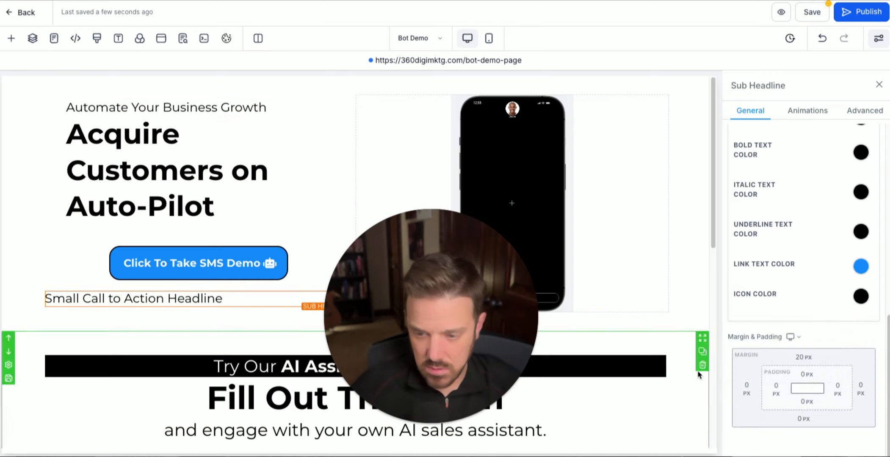
{"action": "left_click", "coordinate": [809, 359]}
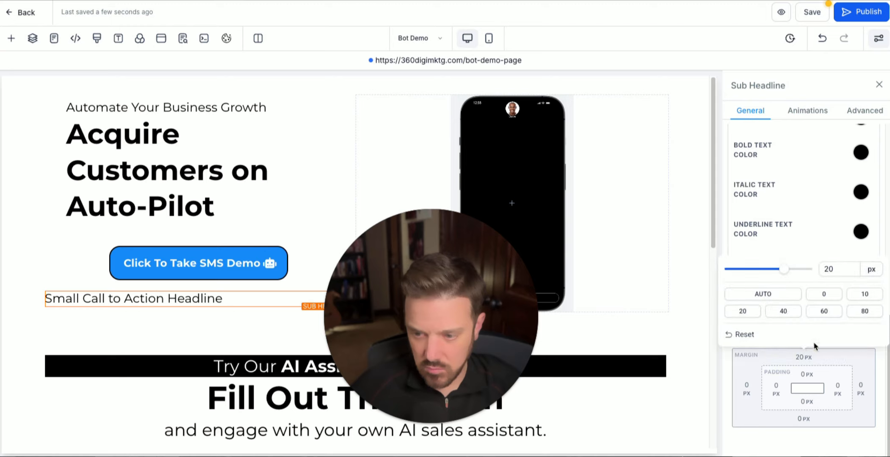
{"action": "left_click", "coordinate": [778, 313]}
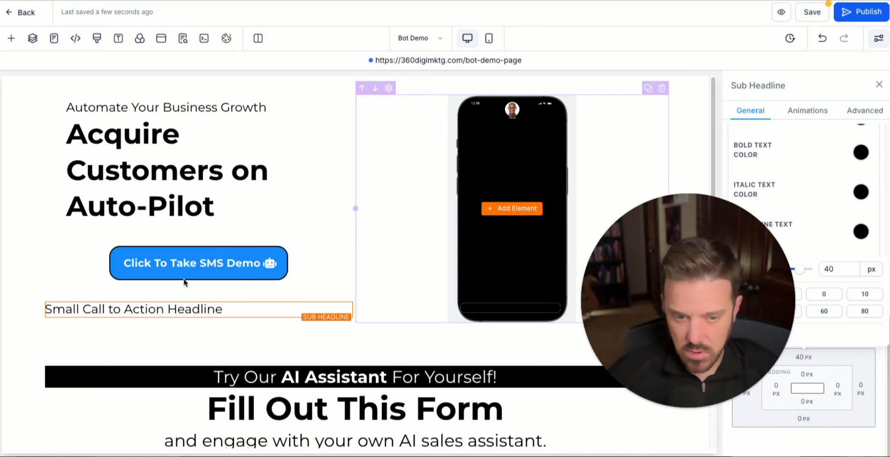
{"action": "left_click", "coordinate": [191, 262]}
{"action": "left_click_drag", "start_coordinate": [698, 286], "coordinate": [558, 272]}
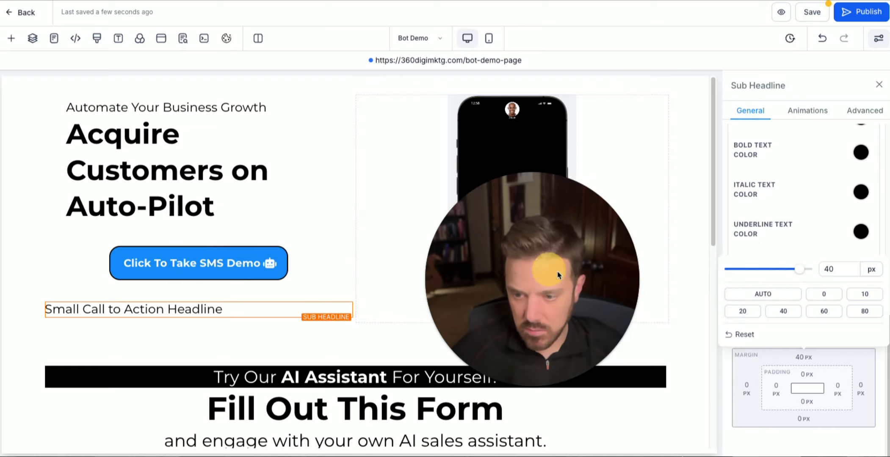
{"action": "scroll", "coordinate": [765, 123], "scroll_direction": "up", "scroll_amount": 6}
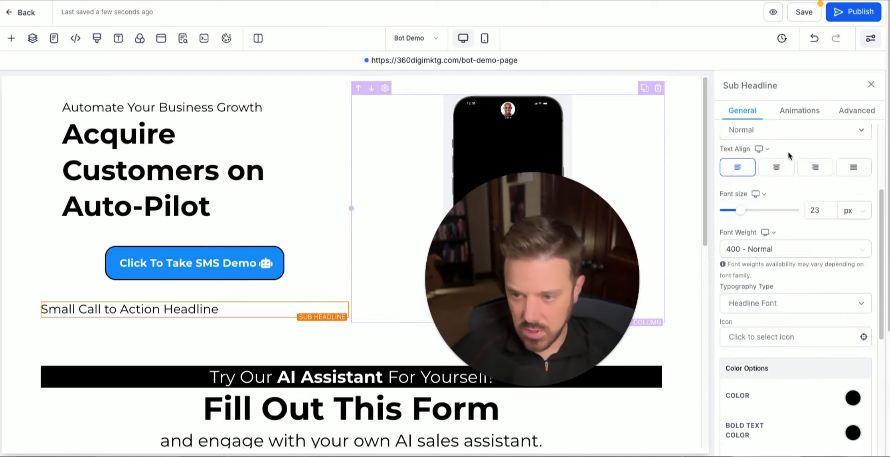
{"action": "scroll", "coordinate": [788, 155], "scroll_direction": "up", "scroll_amount": 3}
{"action": "left_click", "coordinate": [775, 314]}
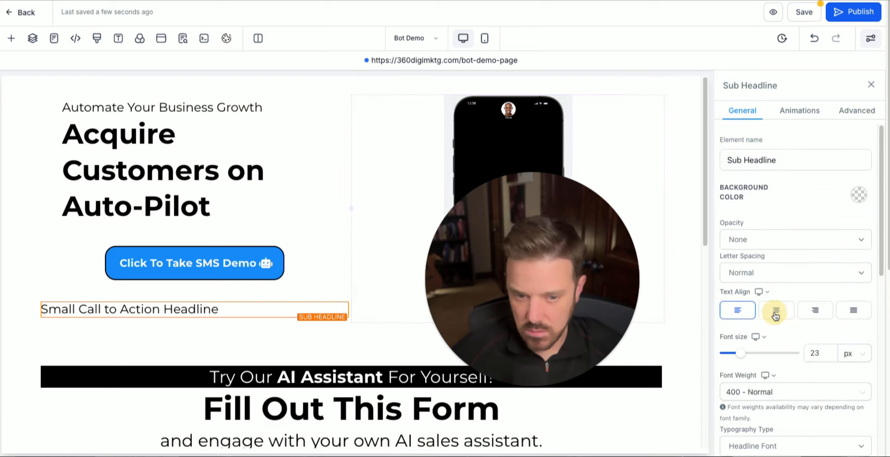
{"action": "left_click", "coordinate": [744, 312]}
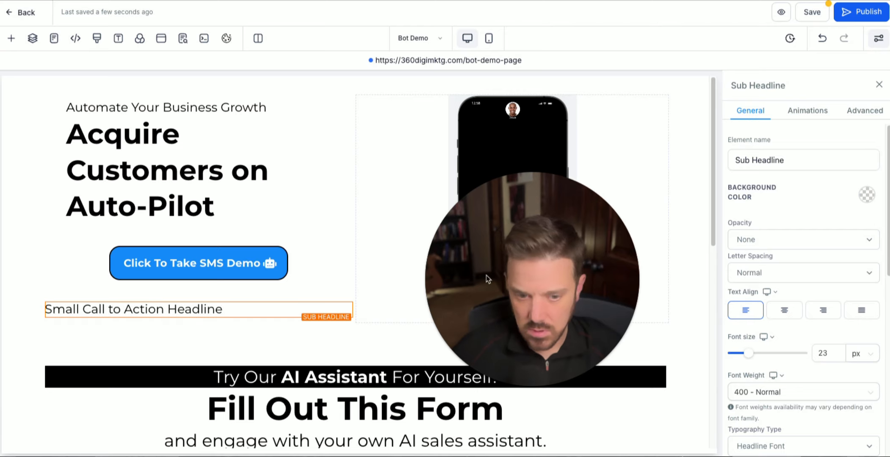
- Left-align the Click To Take SMS Demo button and set its left margin to 40 px
{"action": "left_click", "coordinate": [307, 266]}
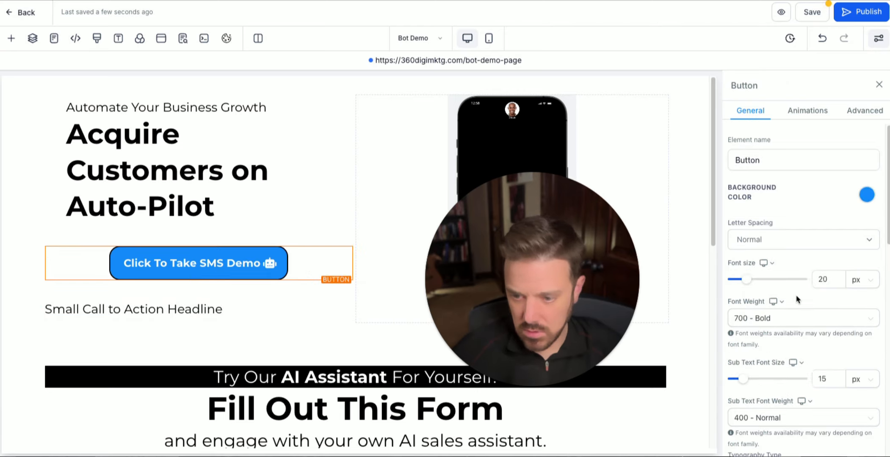
{"action": "scroll", "coordinate": [792, 298], "scroll_direction": "down", "scroll_amount": 3}
{"action": "scroll", "coordinate": [797, 299], "scroll_direction": "down", "scroll_amount": 3}
{"action": "left_click", "coordinate": [750, 317]}
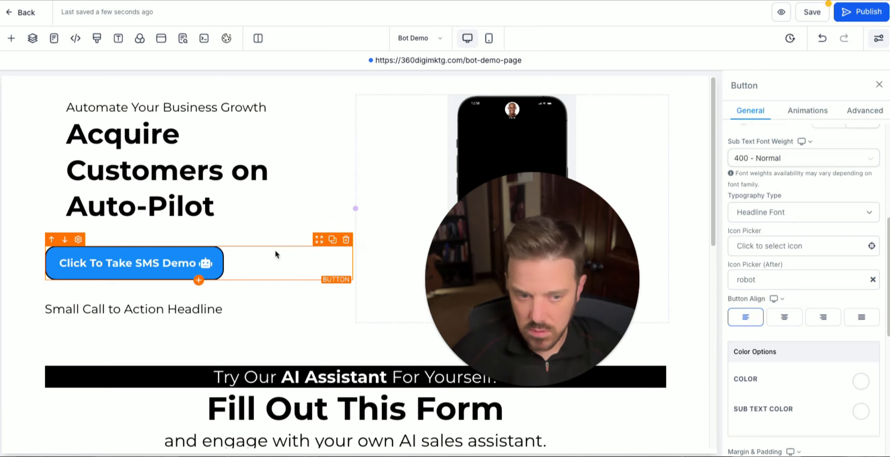
{"action": "scroll", "coordinate": [794, 299], "scroll_direction": "down", "scroll_amount": 7}
{"action": "scroll", "coordinate": [795, 299], "scroll_direction": "up", "scroll_amount": 1}
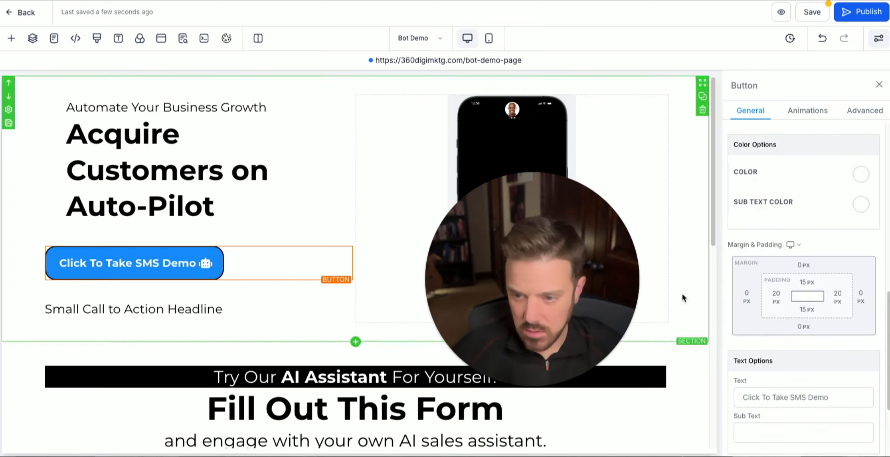
{"action": "left_click", "coordinate": [747, 296]}
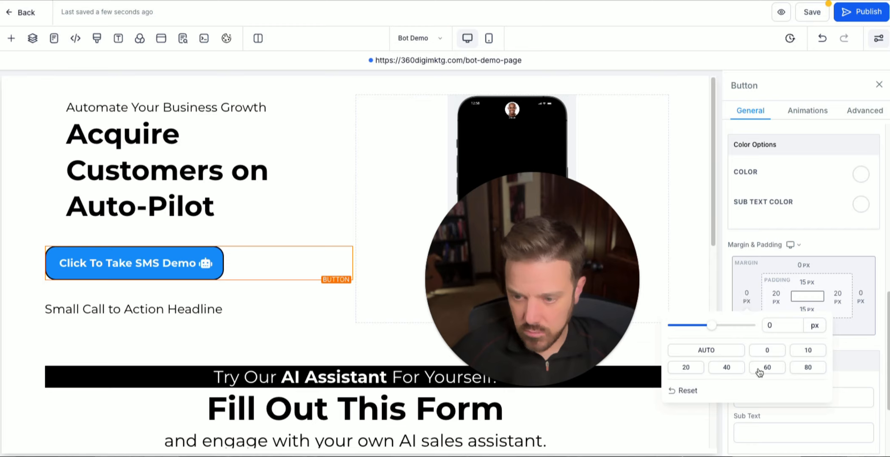
{"action": "left_click", "coordinate": [732, 368]}
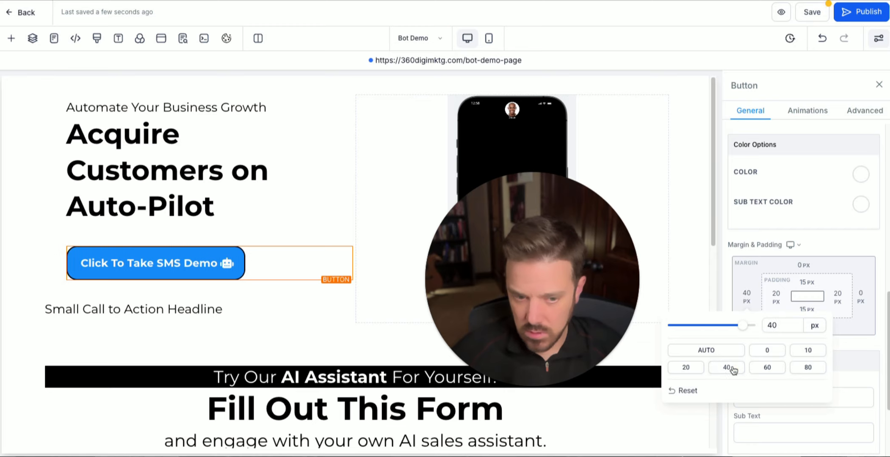
- Set the left margin of the Small Call to Action Headline to 40 px
{"action": "left_click", "coordinate": [101, 311]}
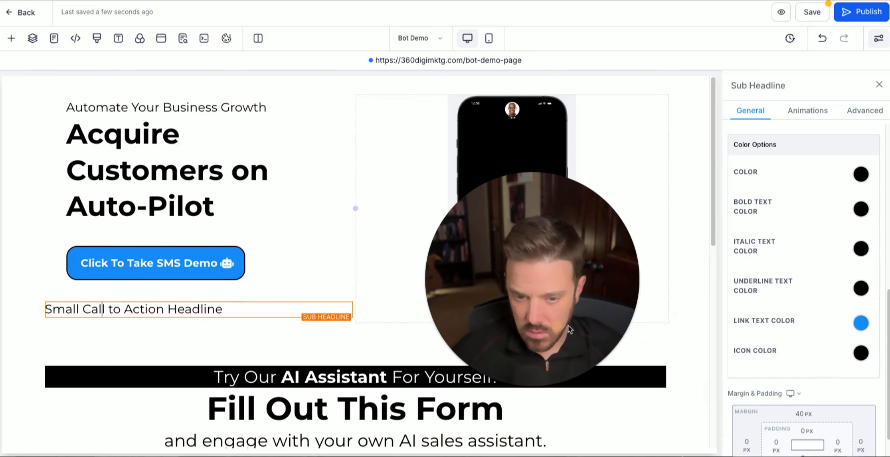
{"action": "left_click", "coordinate": [748, 442]}
{"action": "left_click", "coordinate": [727, 394]}
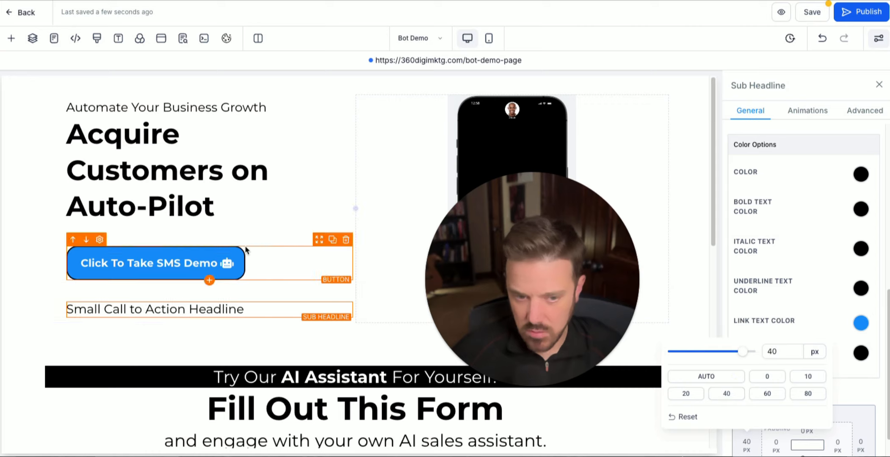
- Publish the updated bot demo page and open its preview
{"action": "left_click_drag", "start_coordinate": [564, 290], "coordinate": [799, 243]}
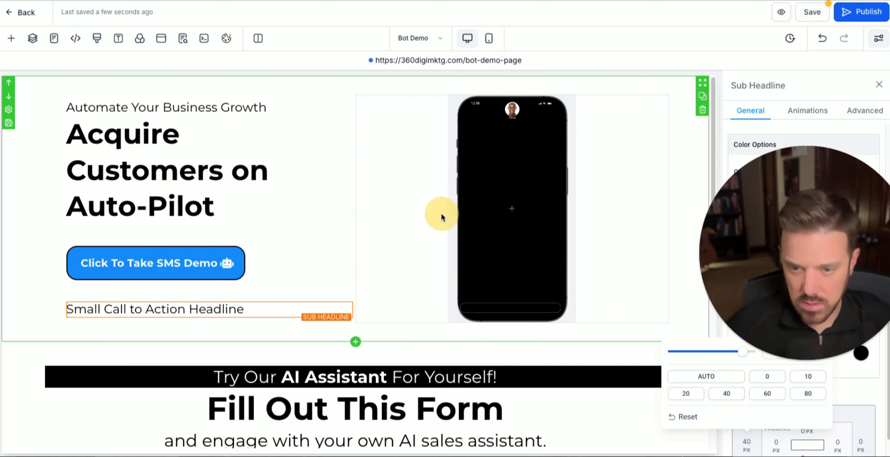
{"action": "scroll", "coordinate": [341, 275], "scroll_direction": "down", "scroll_amount": 1}
{"action": "scroll", "coordinate": [339, 273], "scroll_direction": "up", "scroll_amount": 1}
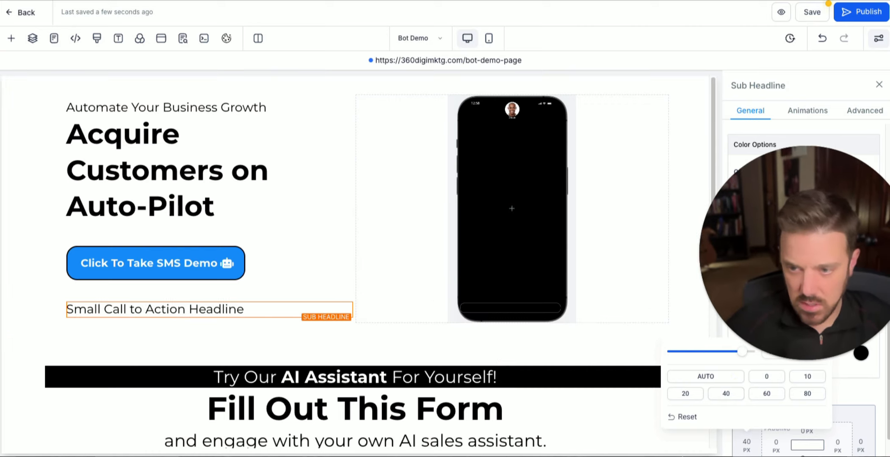
{"action": "left_click", "coordinate": [859, 16]}
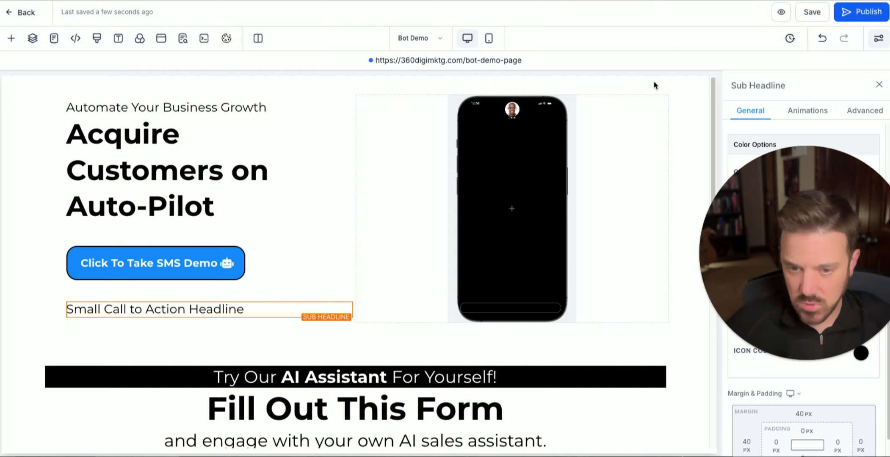
{"action": "left_click", "coordinate": [781, 12]}
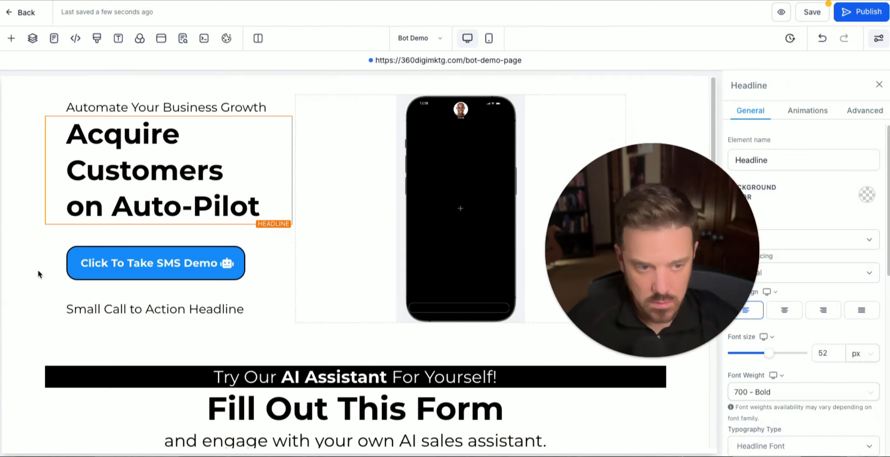
- Replace the Small Call to Action Headline text with "Harnessing the Power of AI-Powered Marketing and Sales Systems for Local Businesses"
{"action": "left_click", "coordinate": [139, 317]}
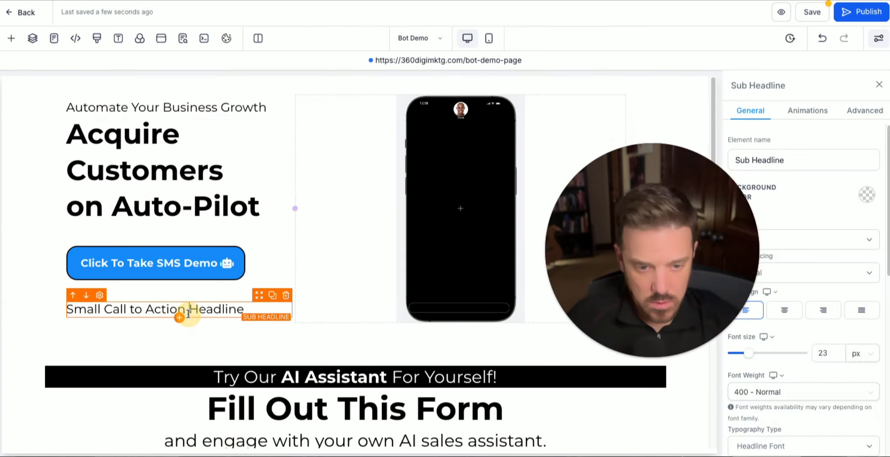
{"action": "double_click", "coordinate": [184, 312]}
{"action": "type", "text": "Harnessing the Power of AI-Powered Marketing and Sales Systems for Local Businesses"}
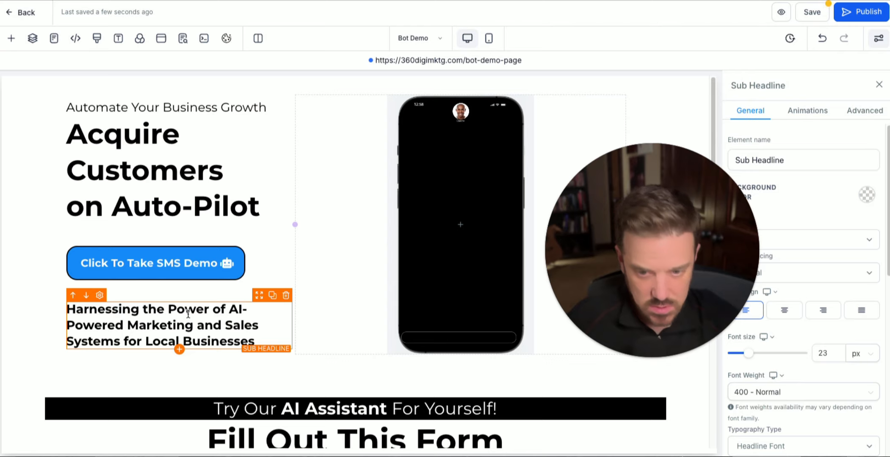
- Remove the bold formatting from the "Harnessing the Power of AI-Powered Marketing and Sales Systems for Local Businesses" sub headline
{"action": "left_click_drag", "start_coordinate": [280, 342], "coordinate": [45, 309]}
{"action": "key", "text": "ctrl+b"}
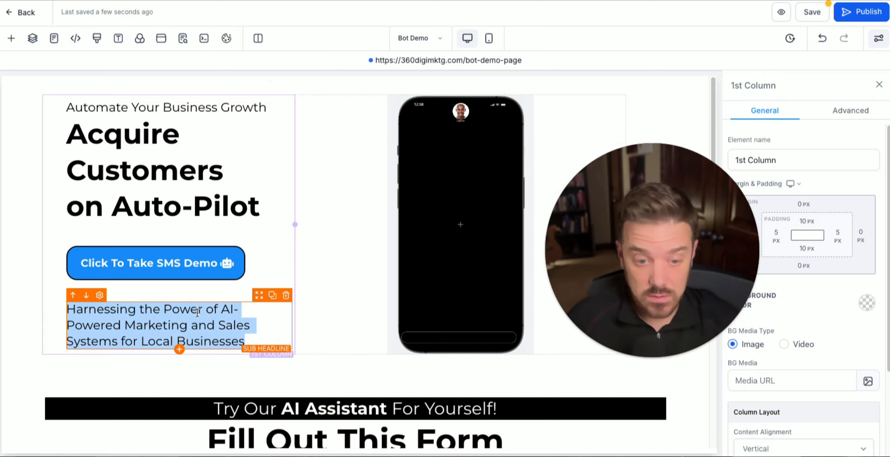
{"action": "left_click", "coordinate": [206, 294]}
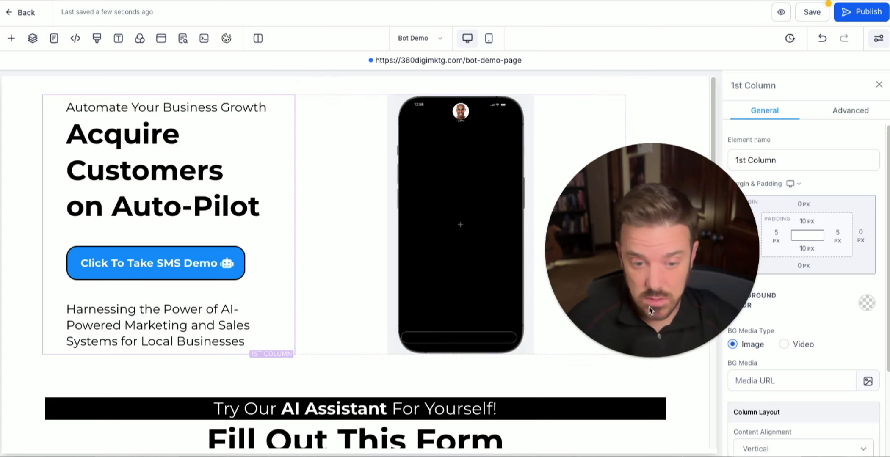
- Publish the updated bot demo page and open its live preview
{"action": "left_click_drag", "start_coordinate": [676, 303], "coordinate": [676, 357]}
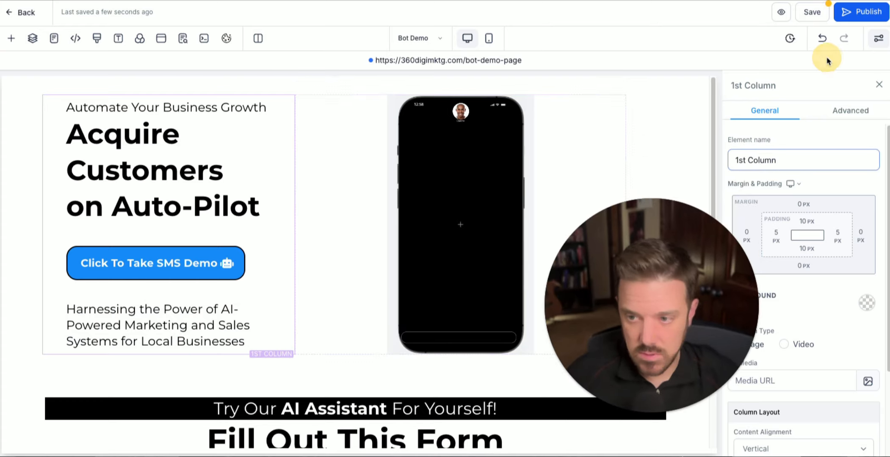
{"action": "left_click", "coordinate": [864, 13]}
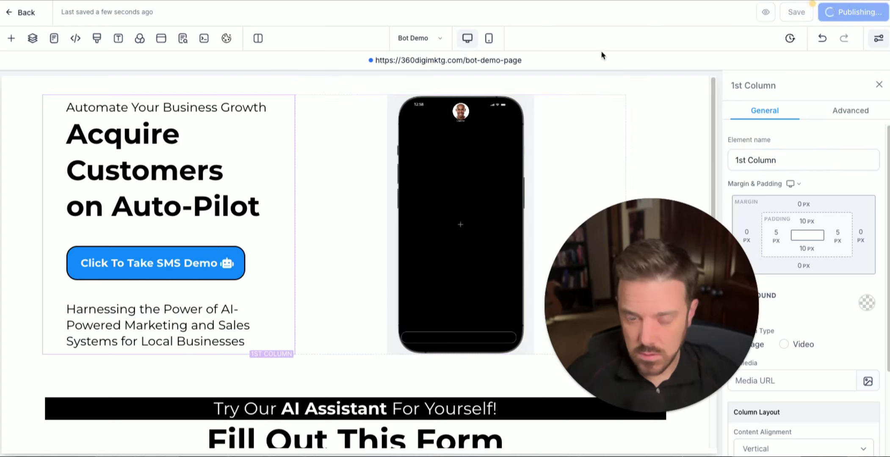
{"action": "left_click", "coordinate": [782, 11]}
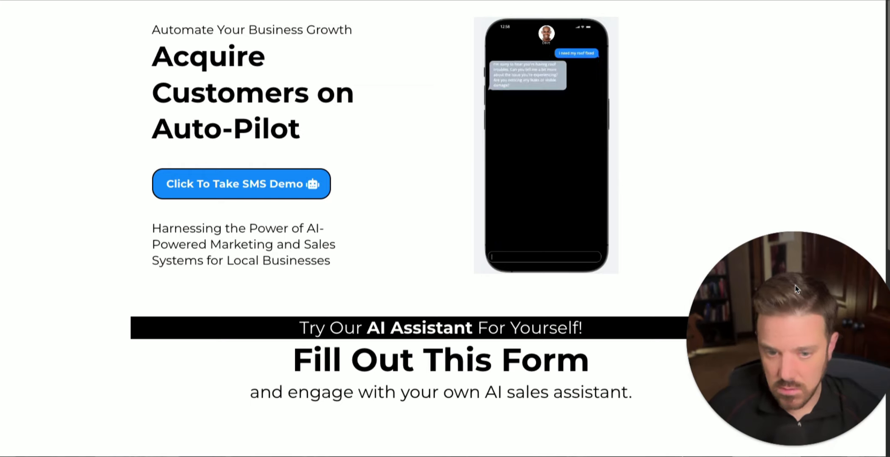
- Inspect the published page in the browser's responsive device view and examine how the hero section stacks on mobile
{"action": "right_click", "coordinate": [706, 50]}
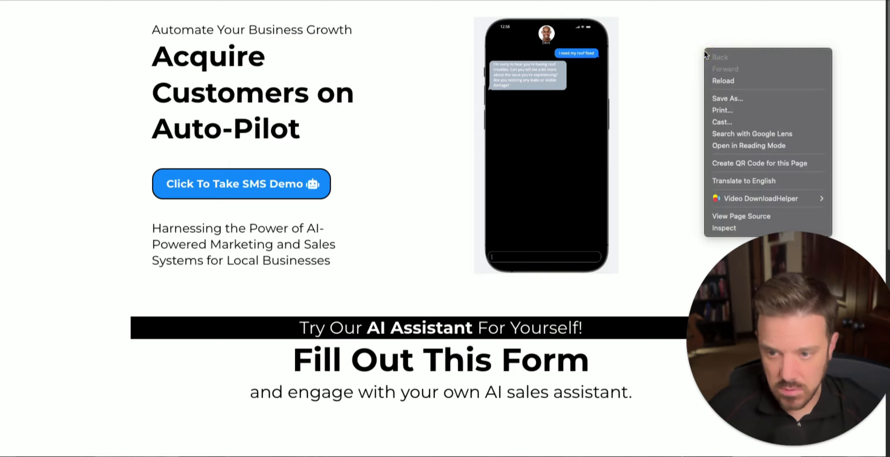
{"action": "left_click", "coordinate": [723, 229]}
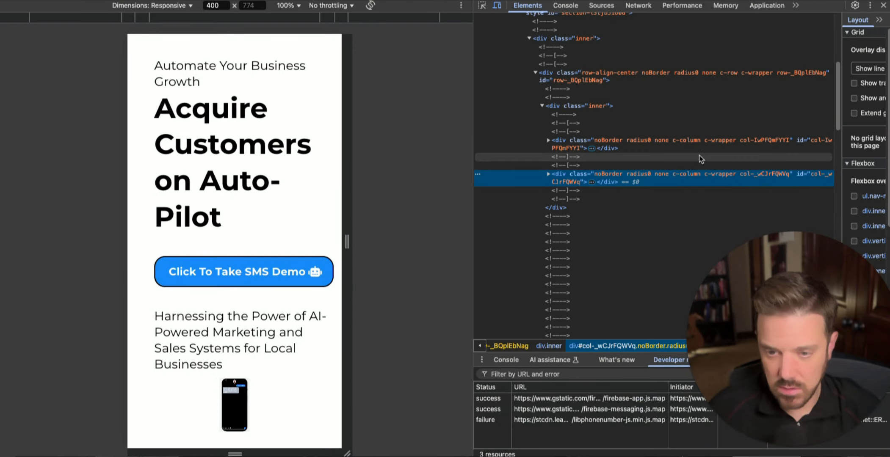
{"action": "left_click", "coordinate": [498, 6]}
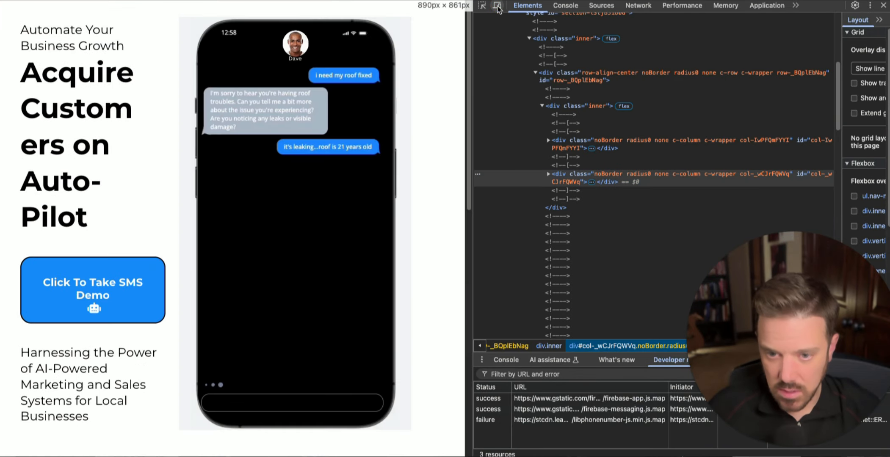
{"action": "left_click", "coordinate": [497, 6]}
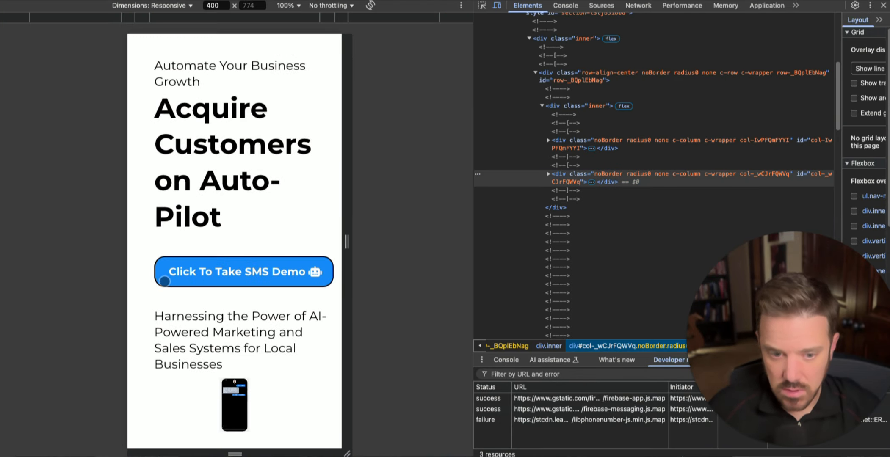
{"action": "scroll", "coordinate": [232, 357], "scroll_direction": "down", "scroll_amount": 5}
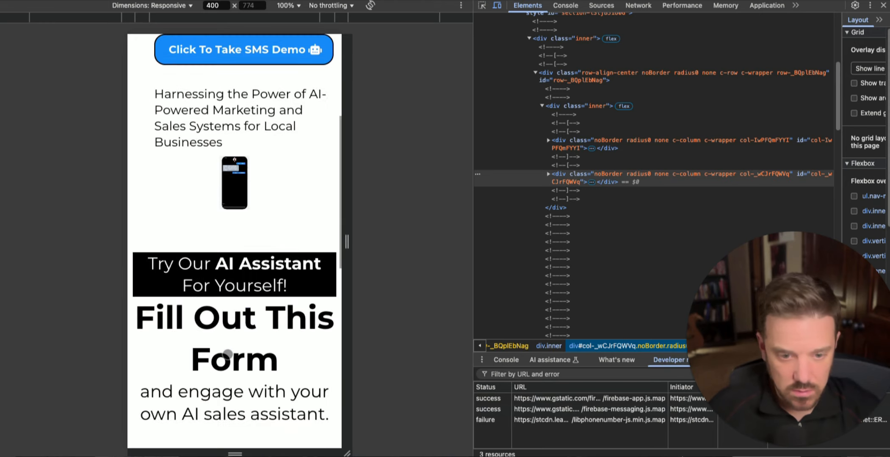
{"action": "scroll", "coordinate": [229, 355], "scroll_direction": "up", "scroll_amount": 5}
{"action": "scroll", "coordinate": [228, 354], "scroll_direction": "down", "scroll_amount": 13}
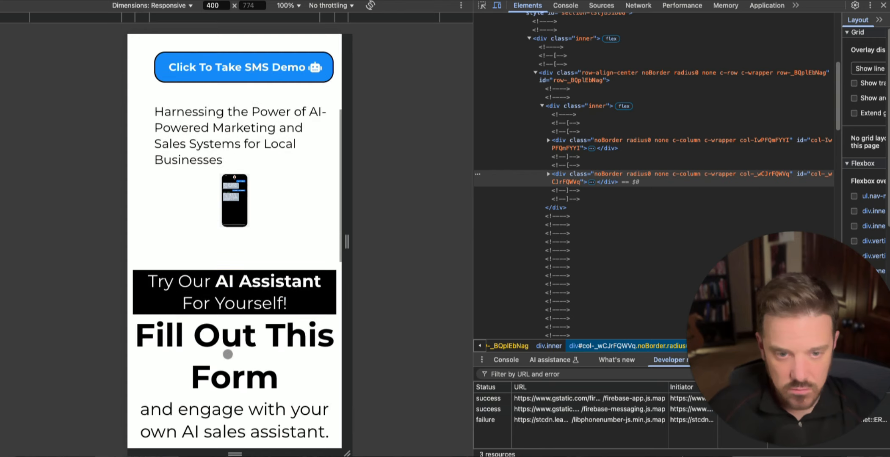
{"action": "scroll", "coordinate": [228, 354], "scroll_direction": "up", "scroll_amount": 8}
{"action": "scroll", "coordinate": [229, 354], "scroll_direction": "up", "scroll_amount": 5}
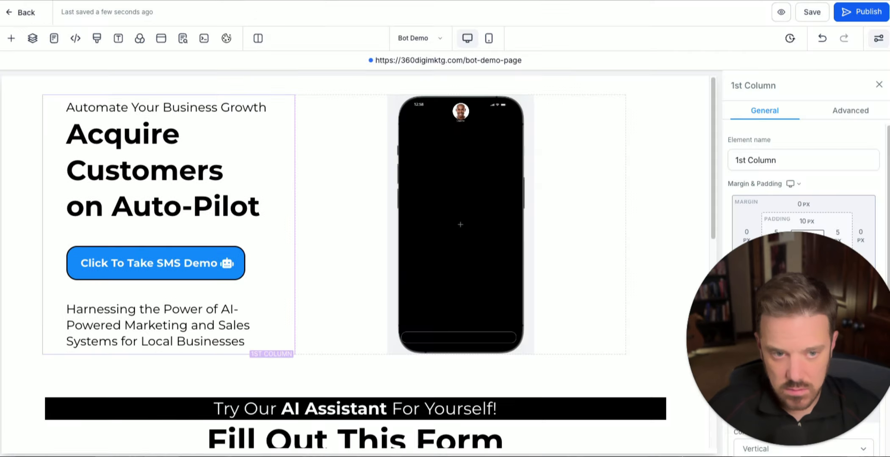
- In the mobile layout, set the main headline's font size to 31 px and the "Automate Your Business Growth" sub headline's to 17 px
{"action": "left_click", "coordinate": [490, 41]}
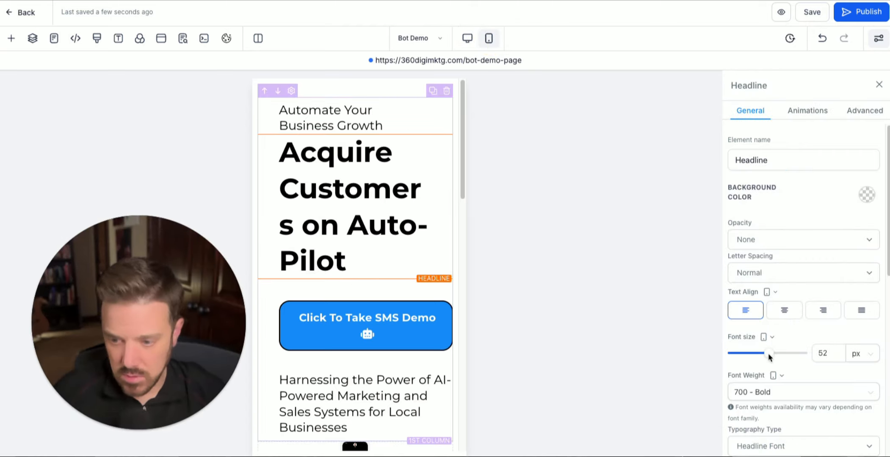
{"action": "left_click_drag", "start_coordinate": [758, 356], "coordinate": [756, 355]}
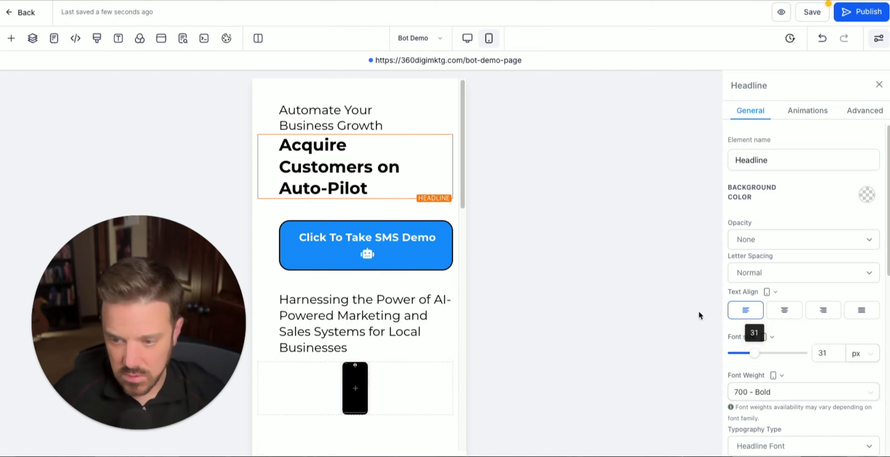
{"action": "left_click", "coordinate": [357, 114]}
{"action": "left_click_drag", "start_coordinate": [748, 359], "coordinate": [746, 359]}
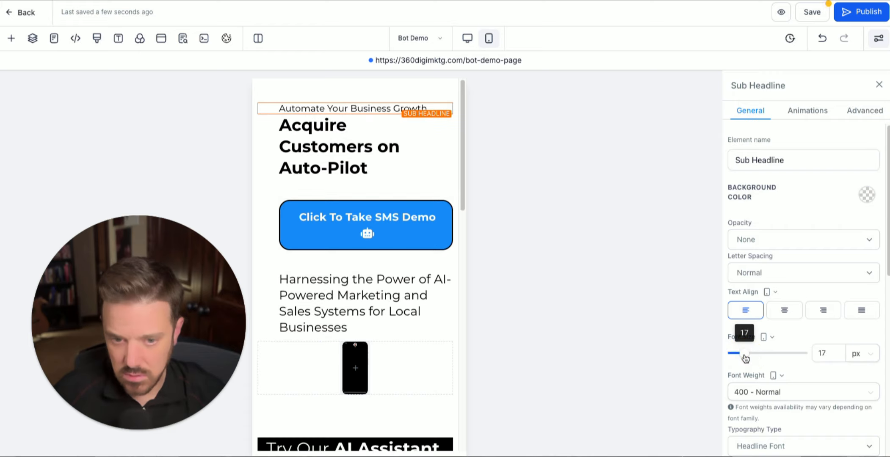
{"action": "left_click", "coordinate": [352, 158]}
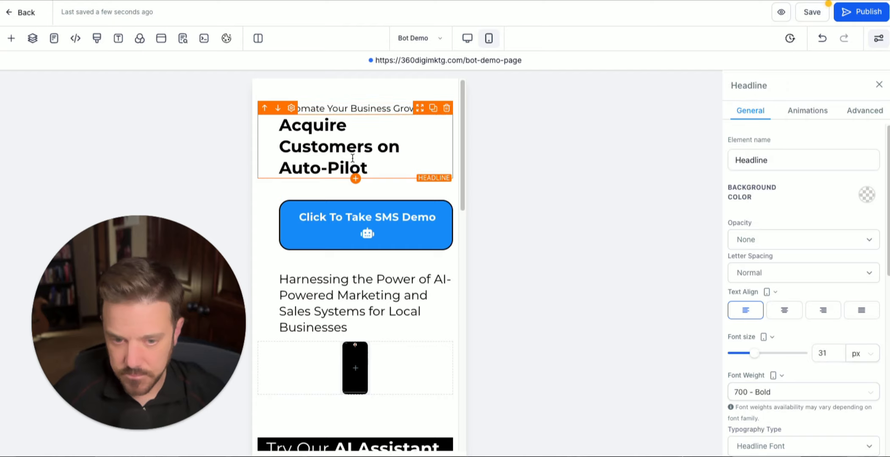
- Set the Click To Take SMS Demo button's mobile font size to 19 px so its label fits on one line
{"action": "left_click", "coordinate": [353, 218]}
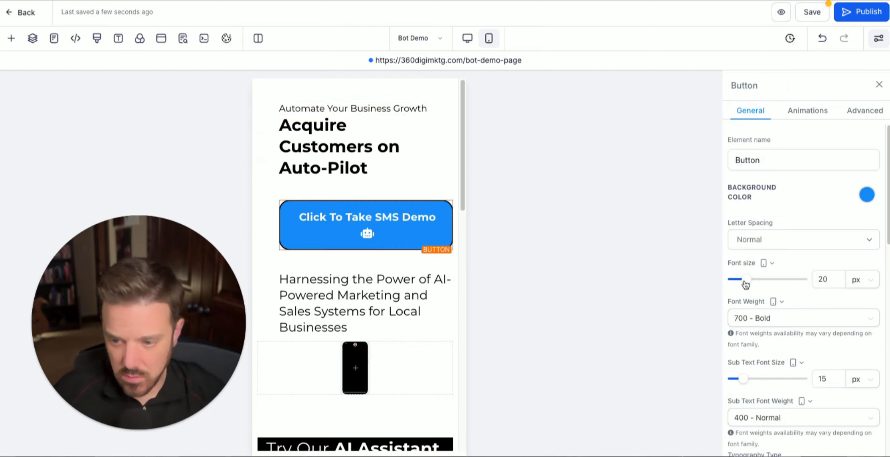
{"action": "left_click_drag", "start_coordinate": [746, 282], "coordinate": [747, 282]}
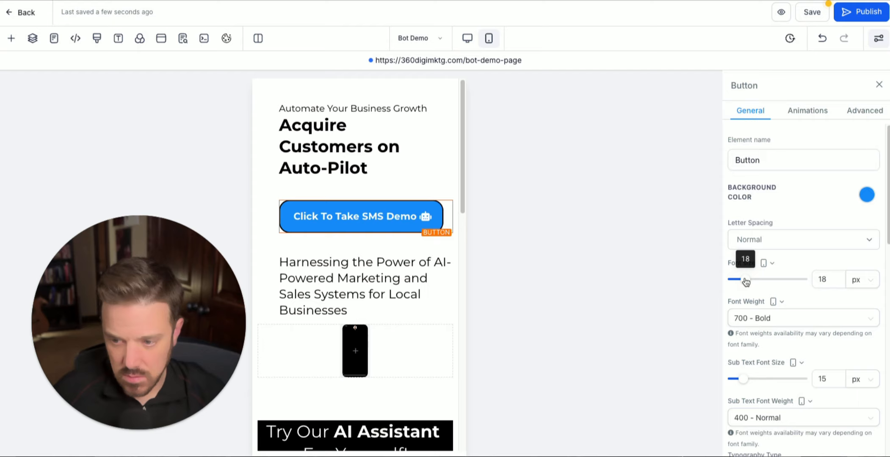
{"action": "left_click", "coordinate": [746, 282]}
{"action": "left_click_drag", "start_coordinate": [747, 282], "coordinate": [747, 282]}
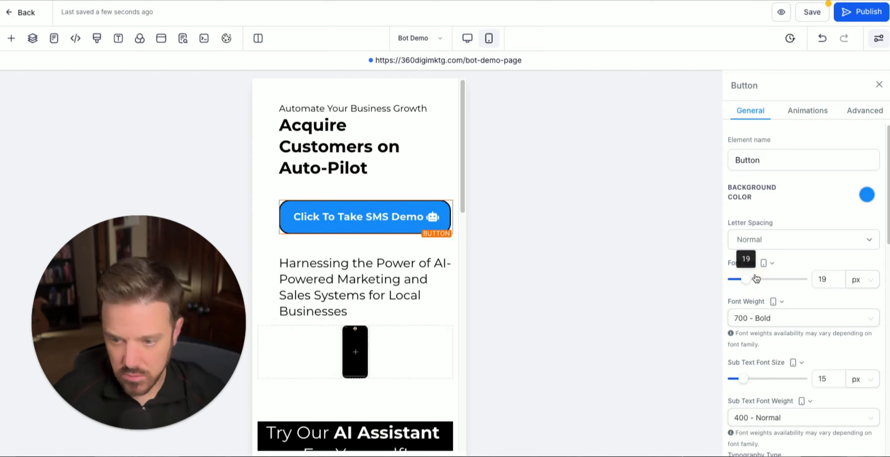
- Set the mobile font size of the "Harnessing the Power of AI-Powered Marketing" sub headline to 18 px
{"action": "scroll", "coordinate": [792, 332], "scroll_direction": "down", "scroll_amount": 5}
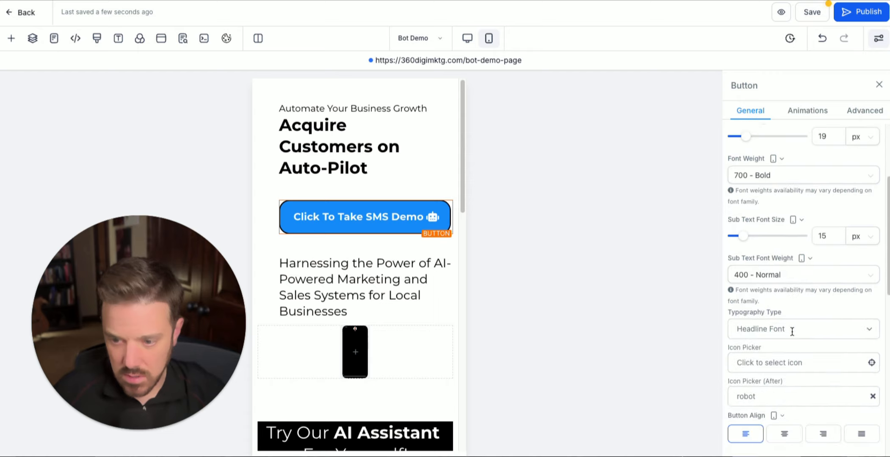
{"action": "left_click", "coordinate": [360, 270]}
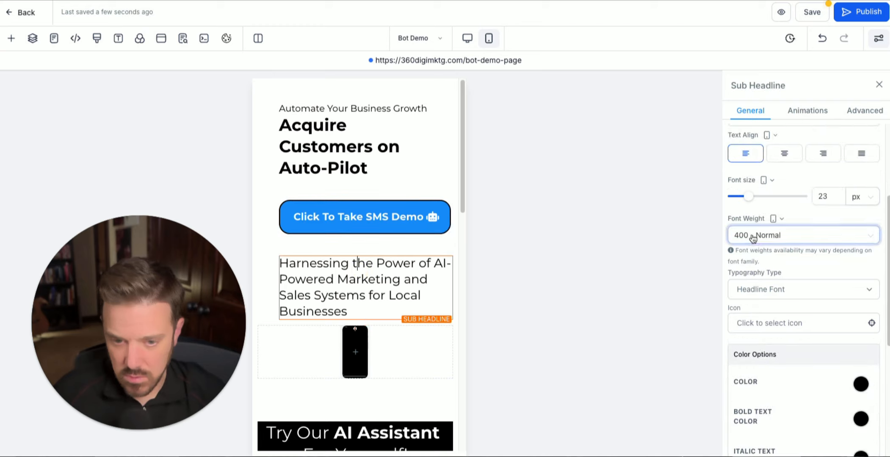
{"action": "left_click", "coordinate": [751, 201]}
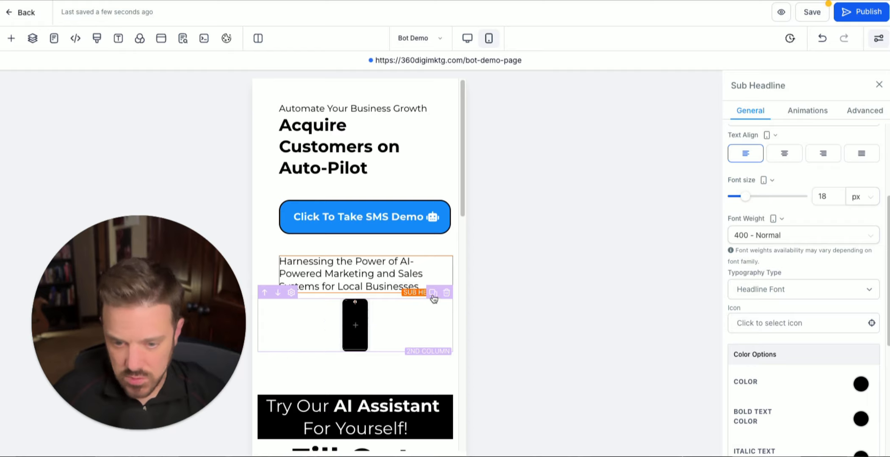
- Try duplicating the phone column and moving one above the hero text, reversing the move and deleting the extra column
{"action": "left_click", "coordinate": [434, 294]}
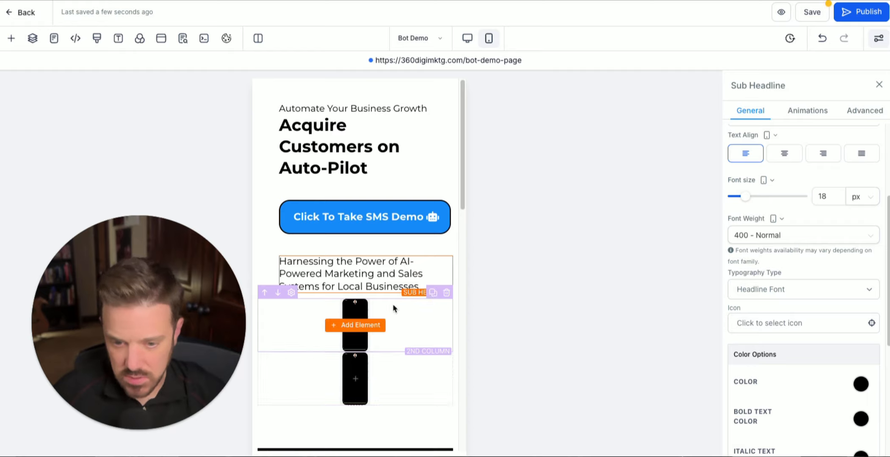
{"action": "left_click", "coordinate": [263, 293]}
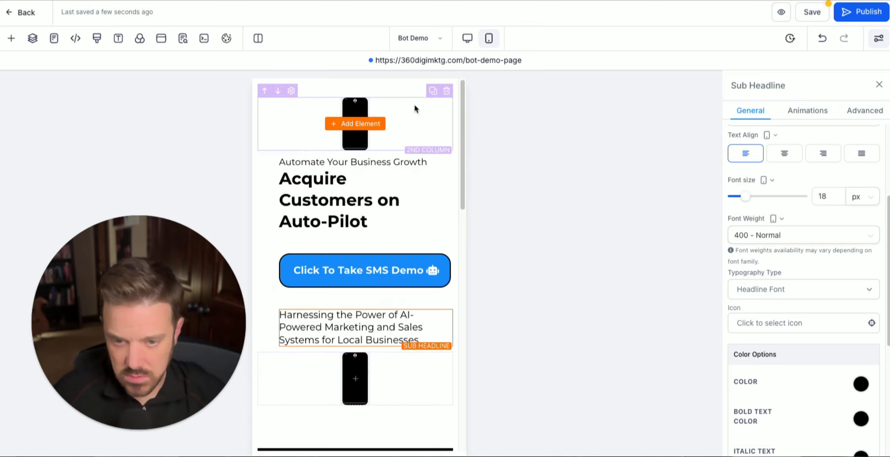
{"action": "left_click", "coordinate": [278, 90]}
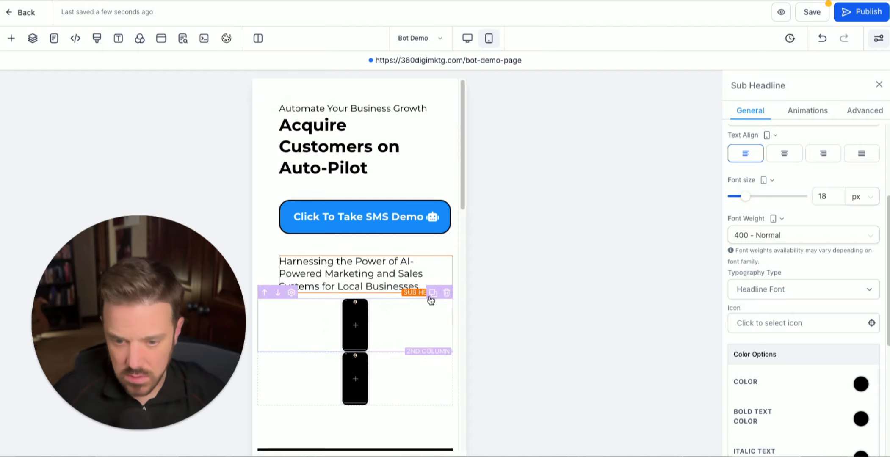
{"action": "left_click", "coordinate": [444, 295]}
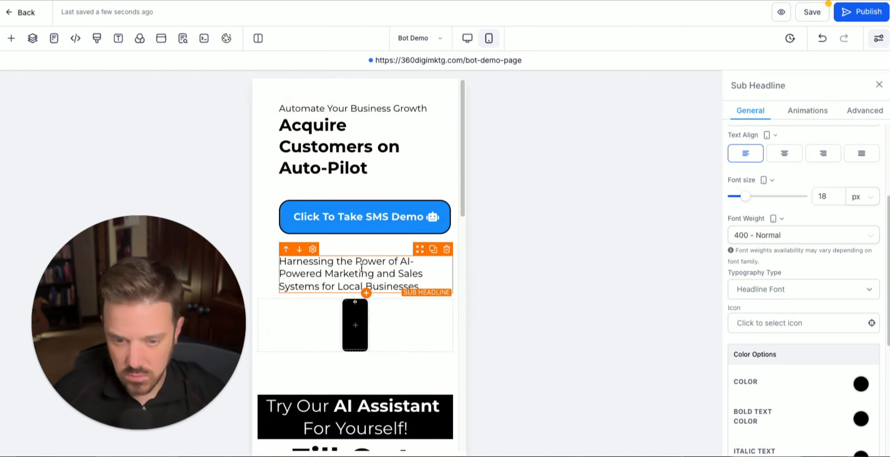
- Duplicate the "Harnessing the Power" sub headline and try moving the copy into the phone column, undoing the move
{"action": "left_click", "coordinate": [433, 250]}
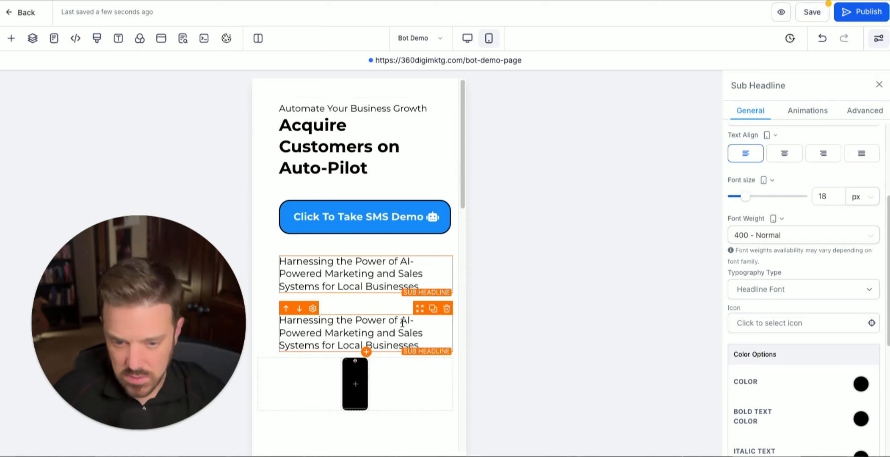
{"action": "left_click_drag", "start_coordinate": [421, 312], "coordinate": [421, 404]}
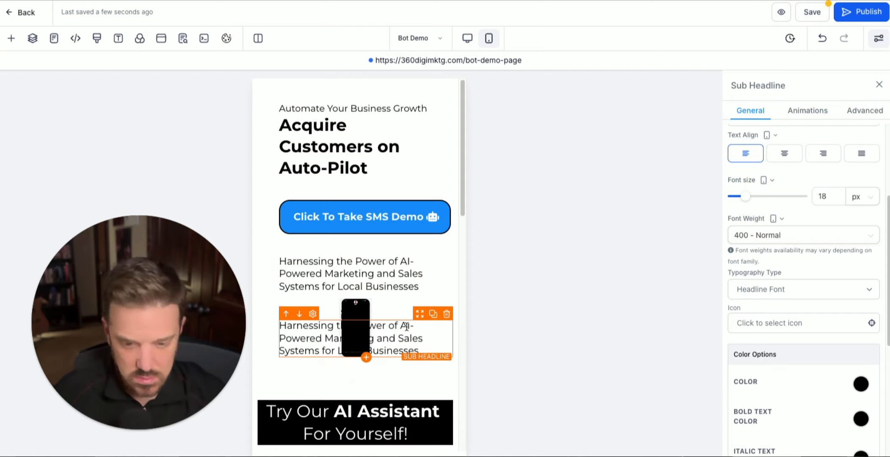
{"action": "left_click", "coordinate": [823, 39]}
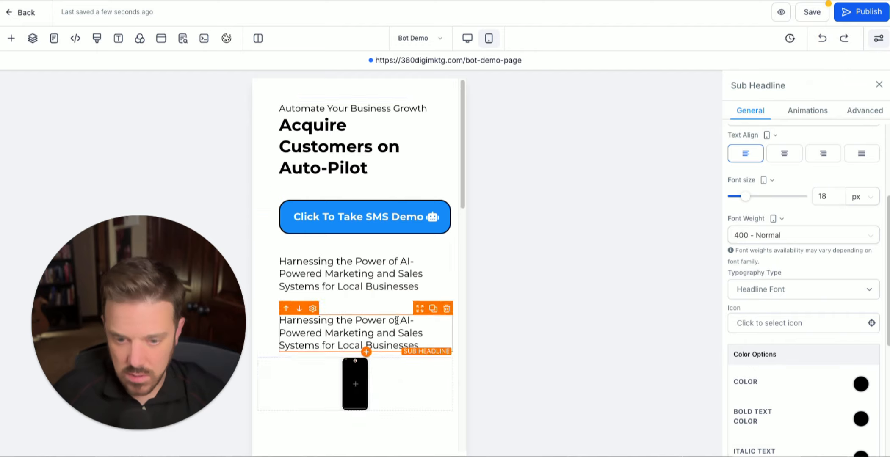
- Try again to move the duplicated sub headline below the phone image
{"action": "scroll", "coordinate": [418, 189], "scroll_direction": "down", "scroll_amount": 3}
{"action": "left_click_drag", "start_coordinate": [422, 185], "coordinate": [421, 219]}
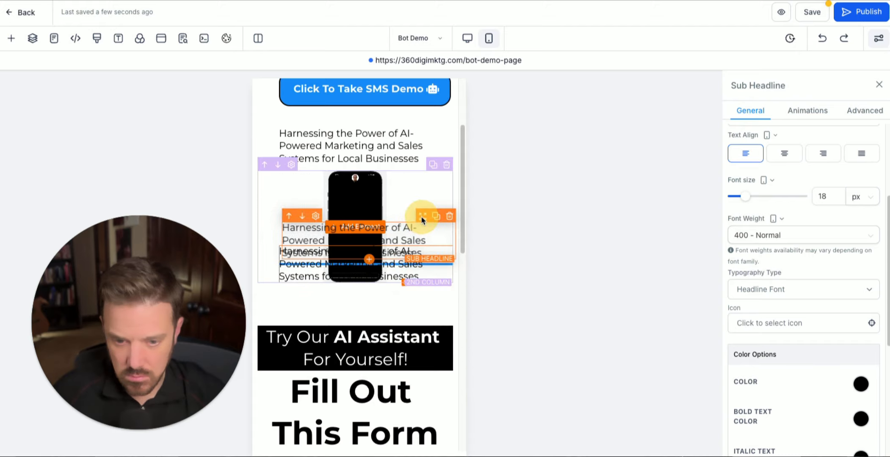
{"action": "left_click_drag", "start_coordinate": [421, 216], "coordinate": [421, 219]}
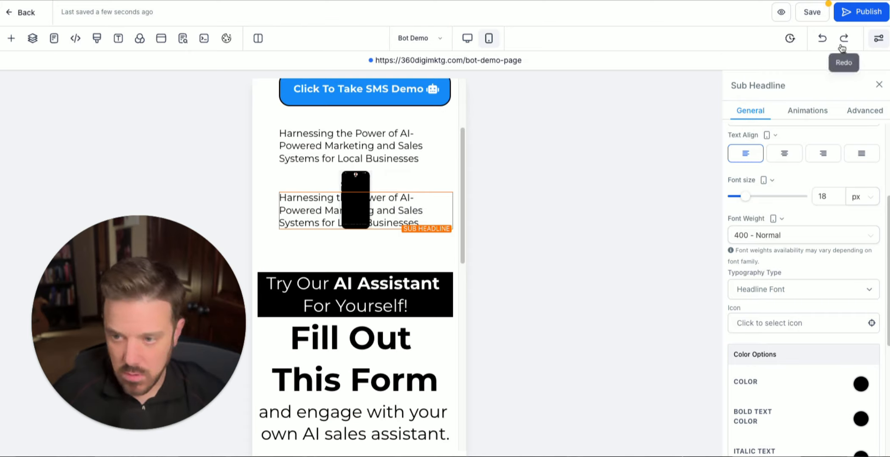
- Undo the moves of the copied sub headline and its duplication
{"action": "left_click", "coordinate": [821, 39]}
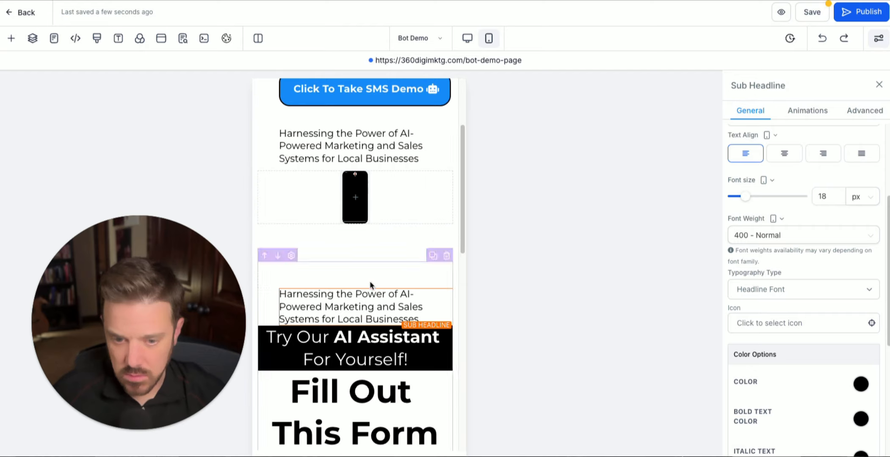
{"action": "left_click", "coordinate": [823, 39]}
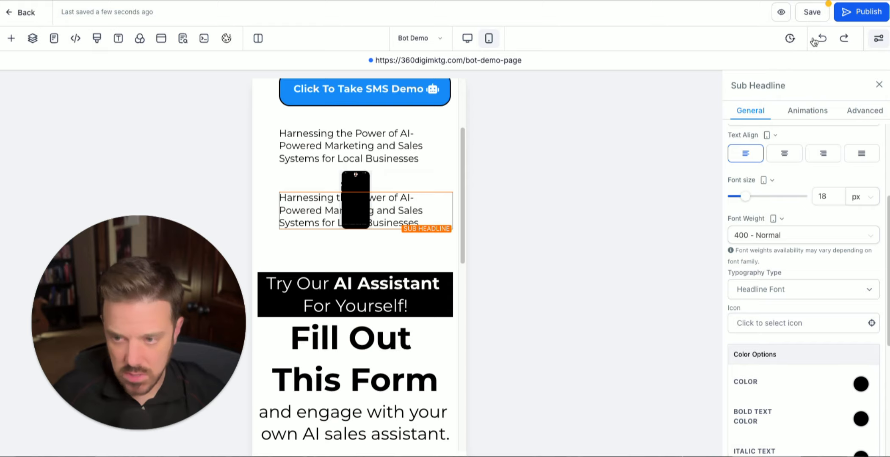
{"action": "left_click", "coordinate": [821, 39]}
{"action": "left_click", "coordinate": [821, 40]}
- Duplicate the phone column beneath the hero text in the mobile layout
{"action": "scroll", "coordinate": [355, 260], "scroll_direction": "up", "scroll_amount": 3}
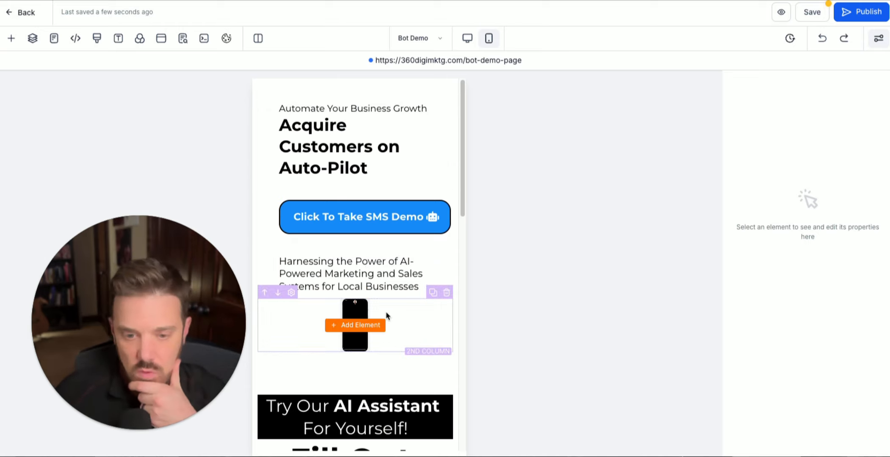
{"action": "left_click", "coordinate": [432, 293]}
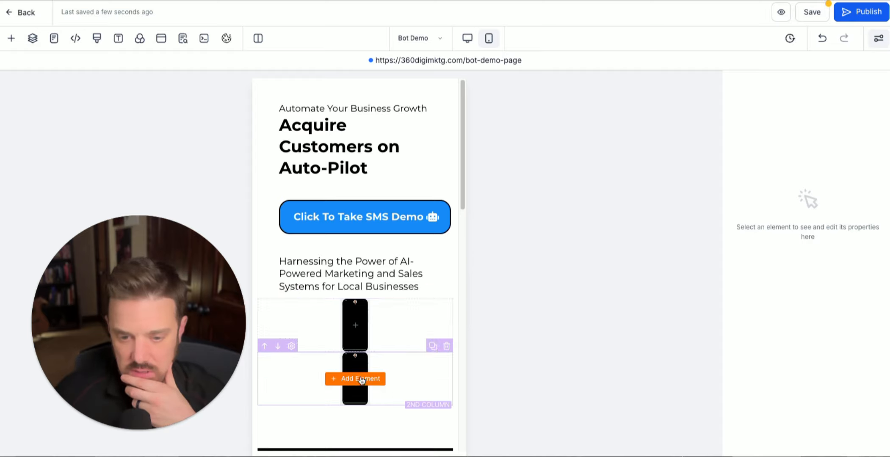
- Switch the lower duplicated phone column's background media type to Image, leaving it blank, and add a Video element inside that column
{"action": "left_click", "coordinate": [398, 370]}
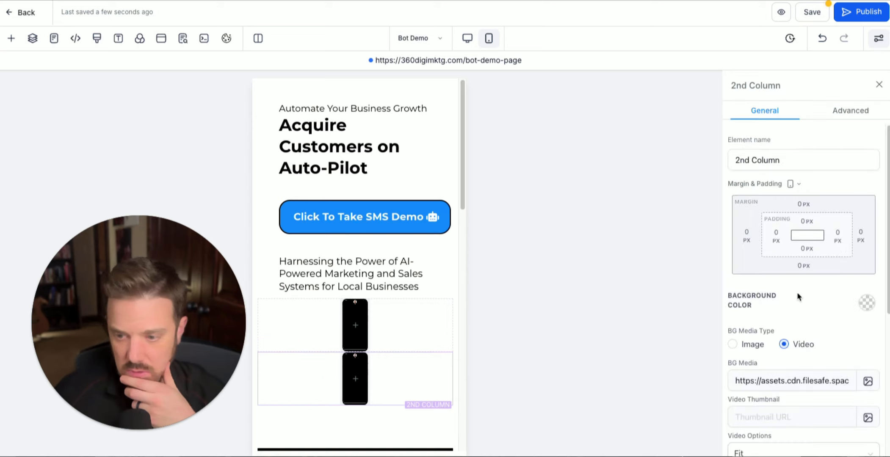
{"action": "scroll", "coordinate": [808, 328], "scroll_direction": "down", "scroll_amount": 2}
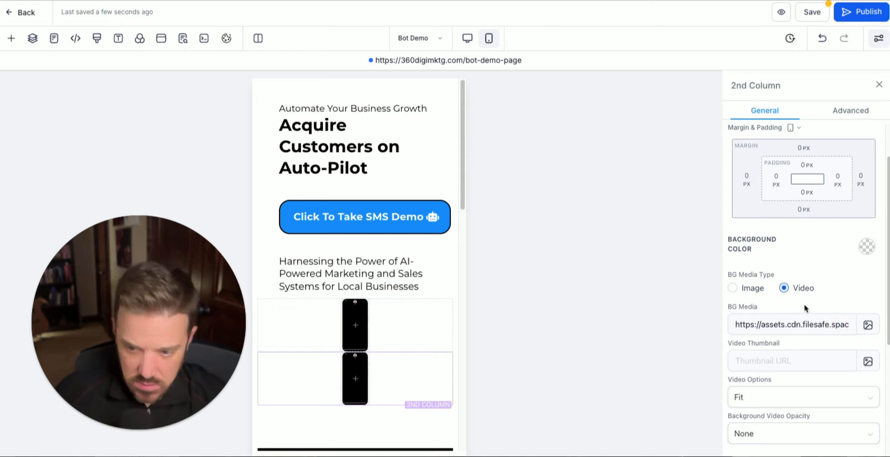
{"action": "left_click", "coordinate": [733, 288]}
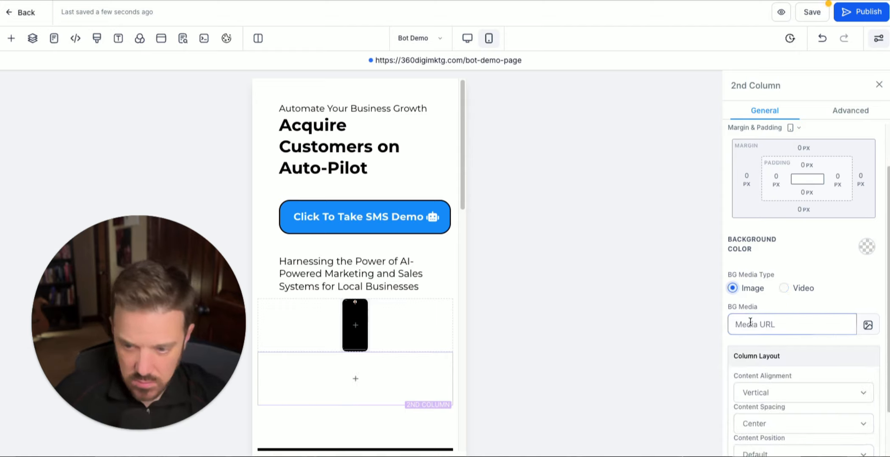
{"action": "left_click", "coordinate": [359, 378]}
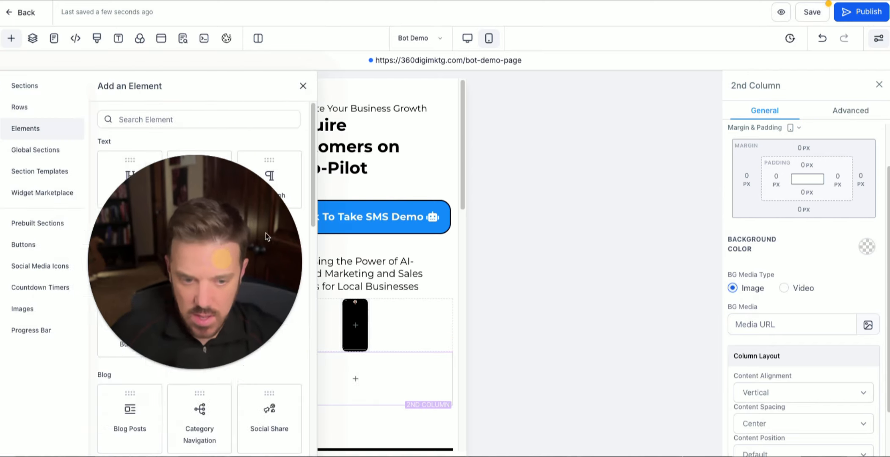
{"action": "scroll", "coordinate": [211, 288], "scroll_direction": "down", "scroll_amount": 4}
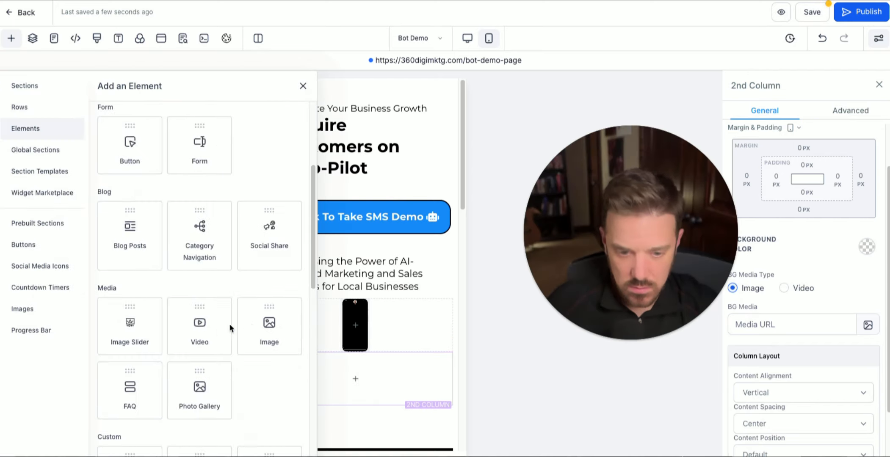
{"action": "left_click", "coordinate": [201, 322]}
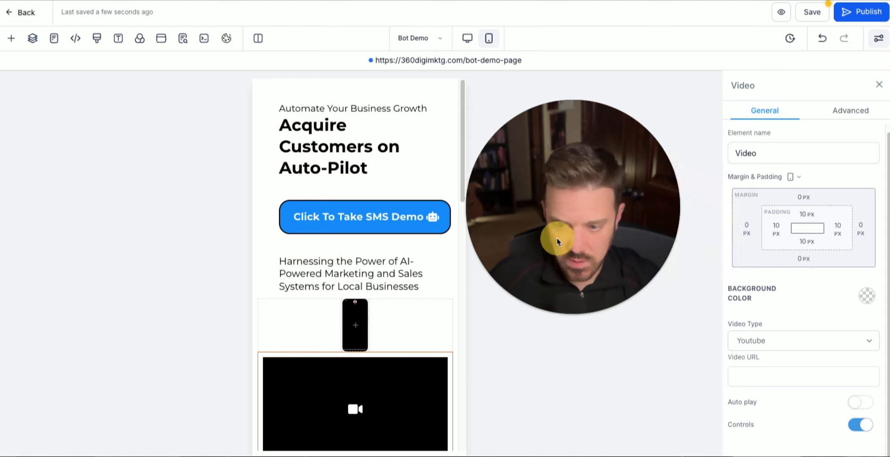
- Set the new video element's type to Hosted Video and choose the 9.72 MB MP4 from the media storage
{"action": "left_click", "coordinate": [778, 337]}
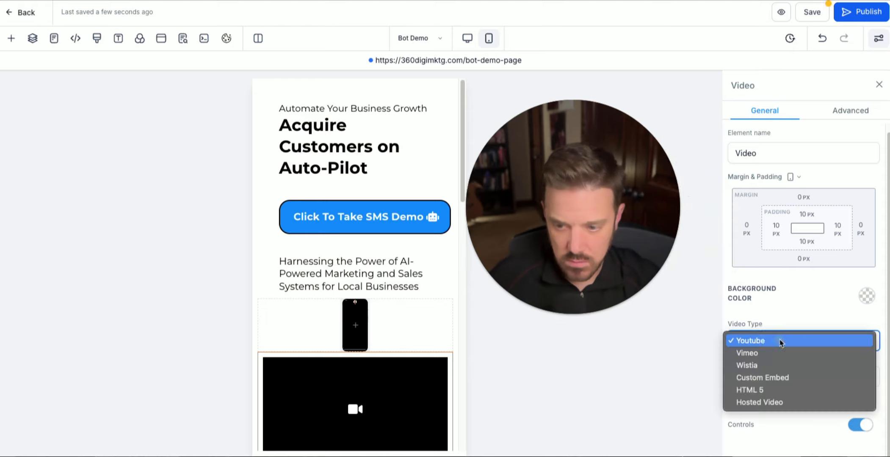
{"action": "left_click", "coordinate": [770, 404]}
{"action": "left_click", "coordinate": [769, 376]}
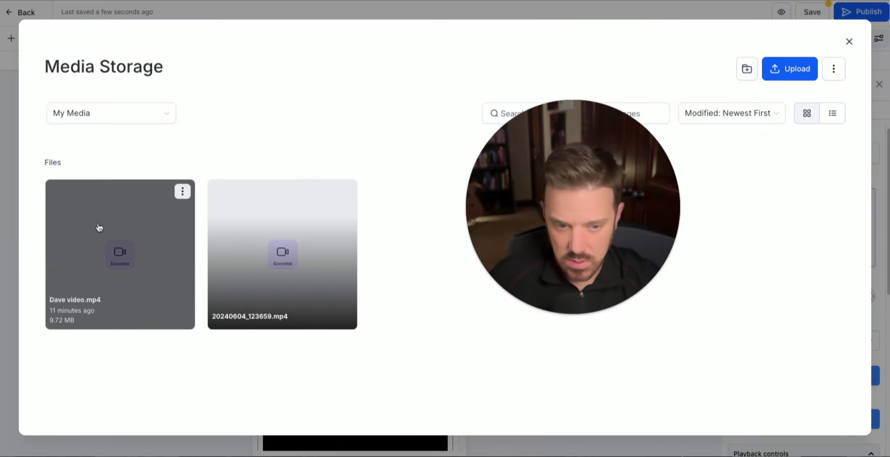
{"action": "left_click", "coordinate": [99, 224]}
{"action": "left_click", "coordinate": [99, 228]}
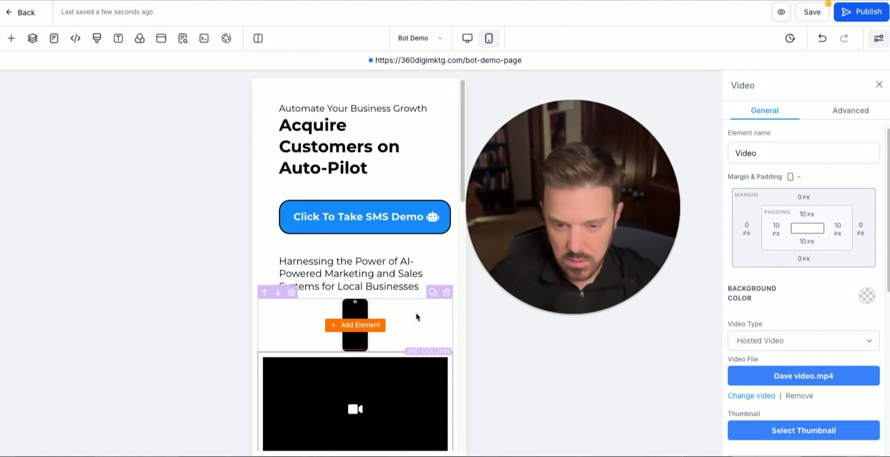
- Hide the original phone column on mobile, undoing a trial upward move of the video along the way
{"action": "left_click", "coordinate": [414, 314]}
{"action": "left_click", "coordinate": [850, 110]}
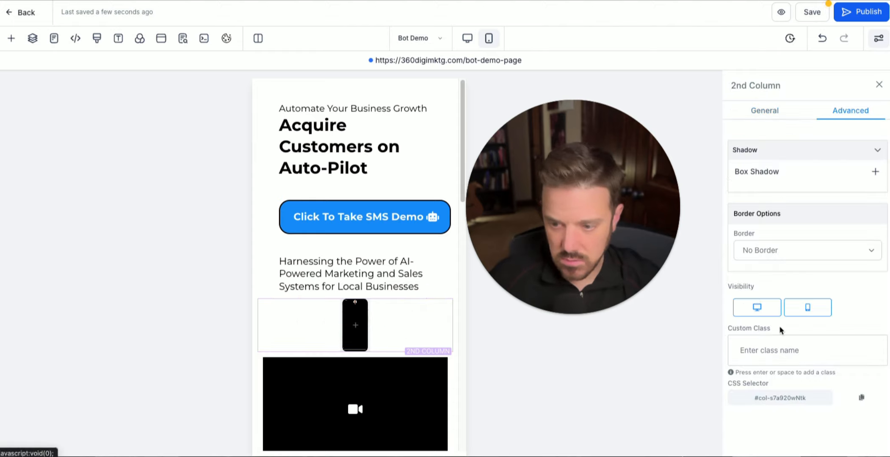
{"action": "left_click", "coordinate": [803, 311]}
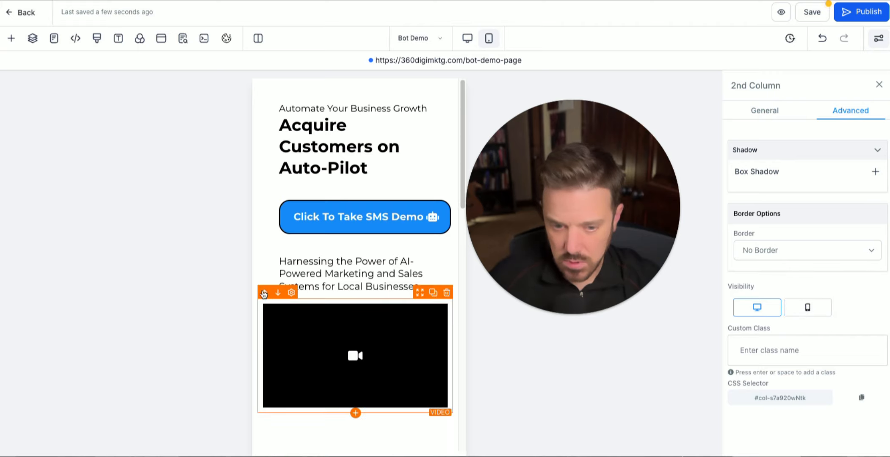
{"action": "left_click", "coordinate": [263, 293]}
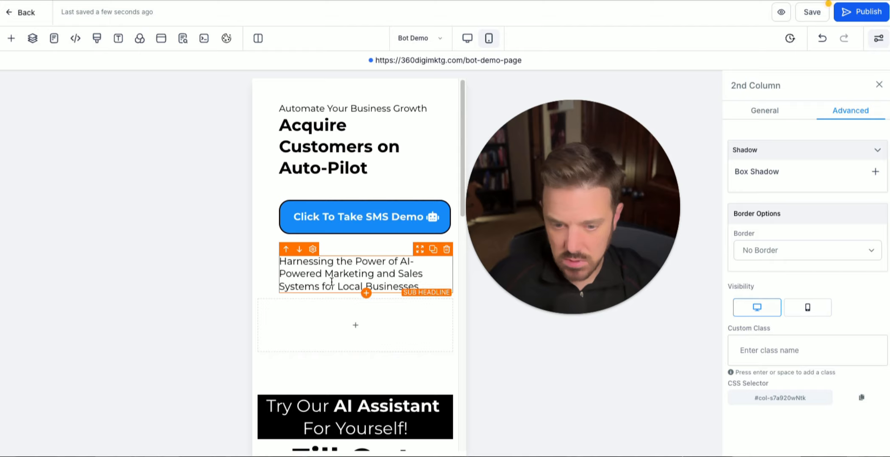
{"action": "left_click", "coordinate": [822, 38]}
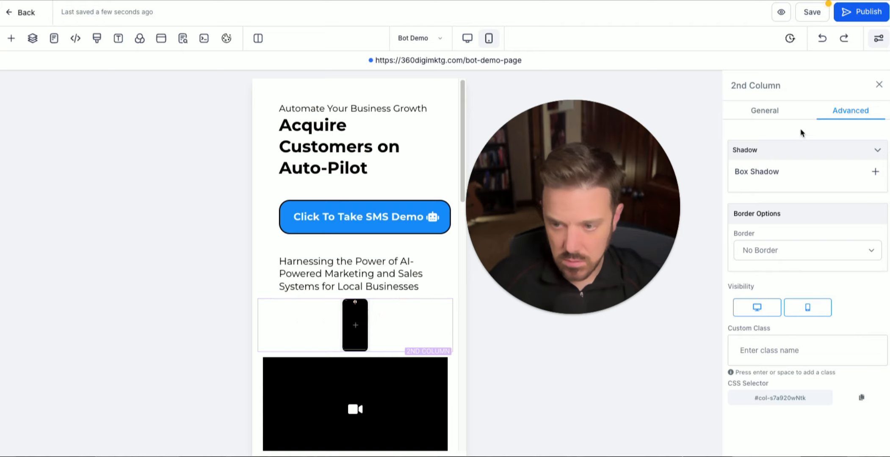
{"action": "left_click", "coordinate": [816, 306]}
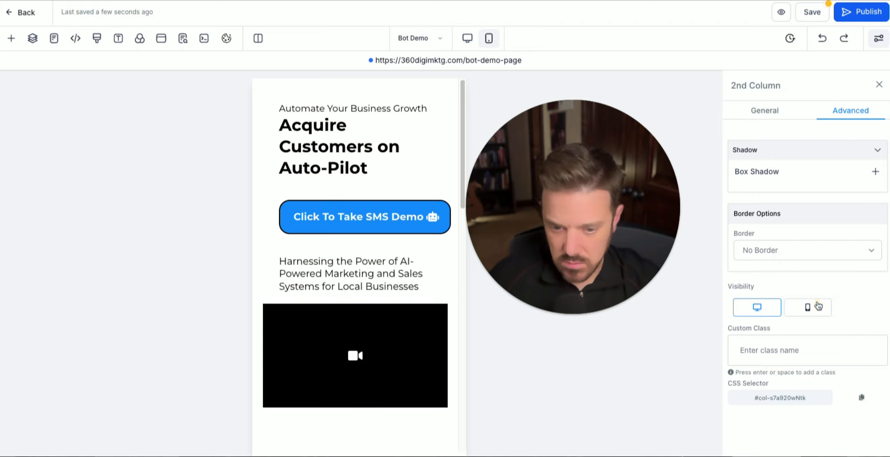
- Move the video directly beneath the "Acquire Customers on Auto-Pilot" headline and the SMS demo button below the "Harnessing the Power" sub headline
{"action": "left_click", "coordinate": [405, 325]}
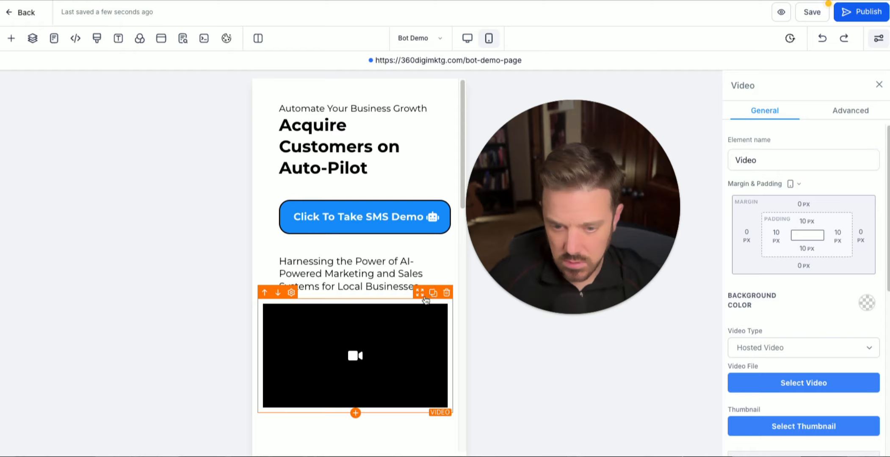
{"action": "left_click_drag", "start_coordinate": [420, 293], "coordinate": [425, 176]}
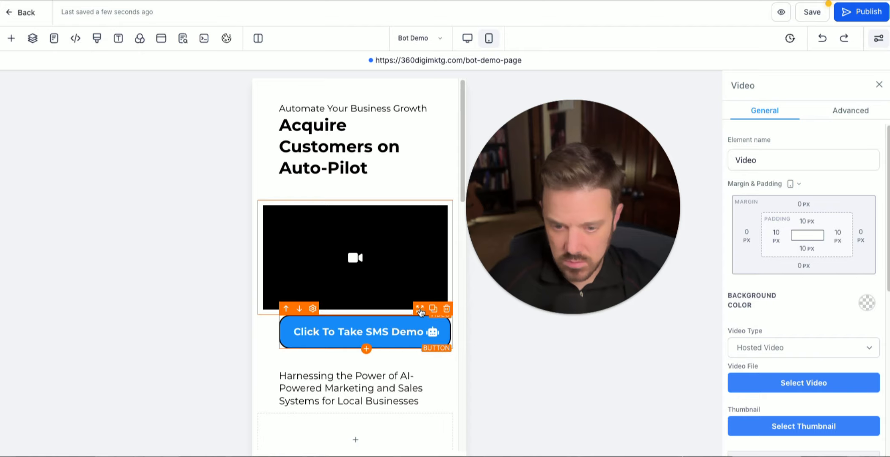
{"action": "left_click", "coordinate": [417, 353]}
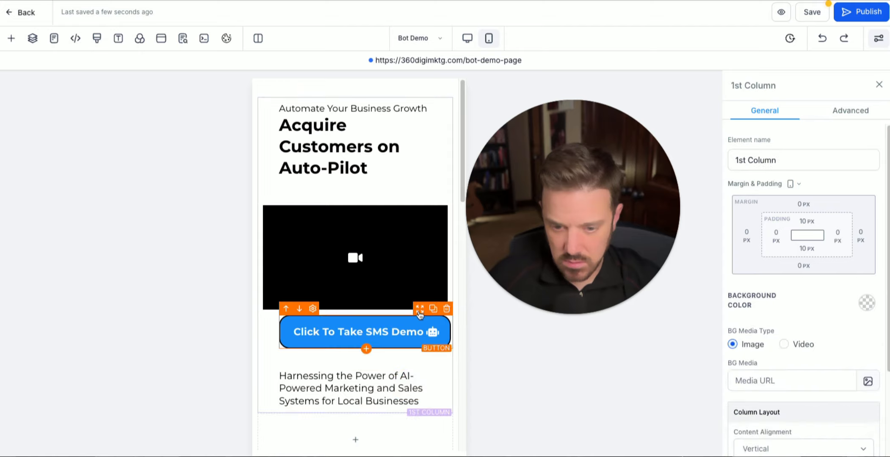
{"action": "left_click_drag", "start_coordinate": [420, 311], "coordinate": [412, 352]}
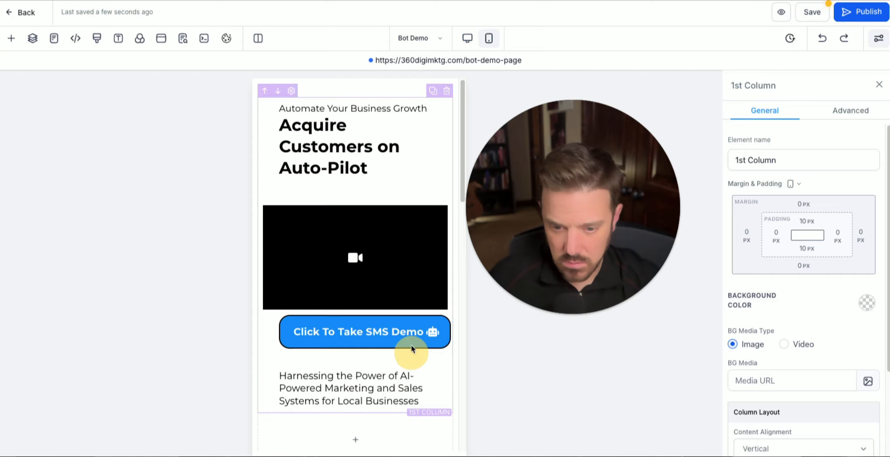
{"action": "left_click_drag", "start_coordinate": [419, 311], "coordinate": [418, 340]}
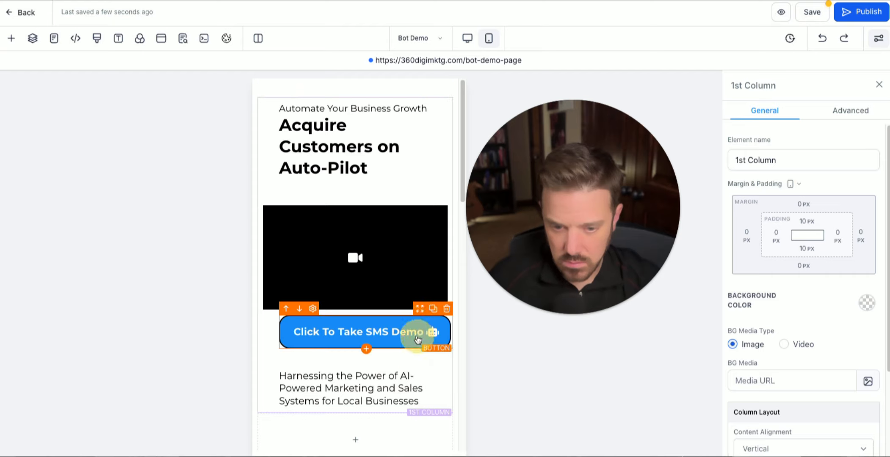
{"action": "left_click", "coordinate": [299, 308]}
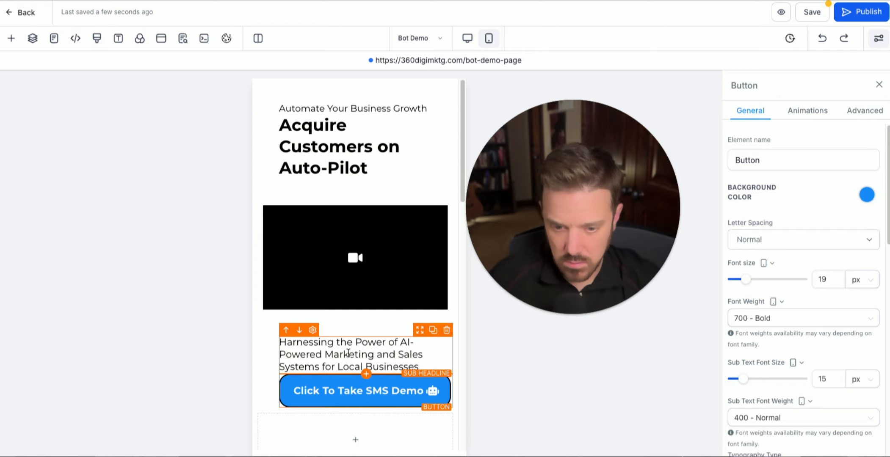
{"action": "left_click", "coordinate": [351, 325]}
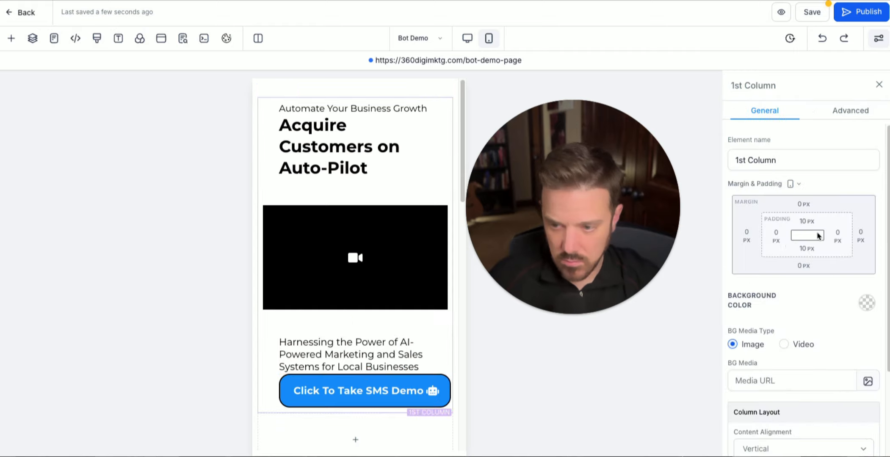
{"action": "left_click", "coordinate": [387, 342]}
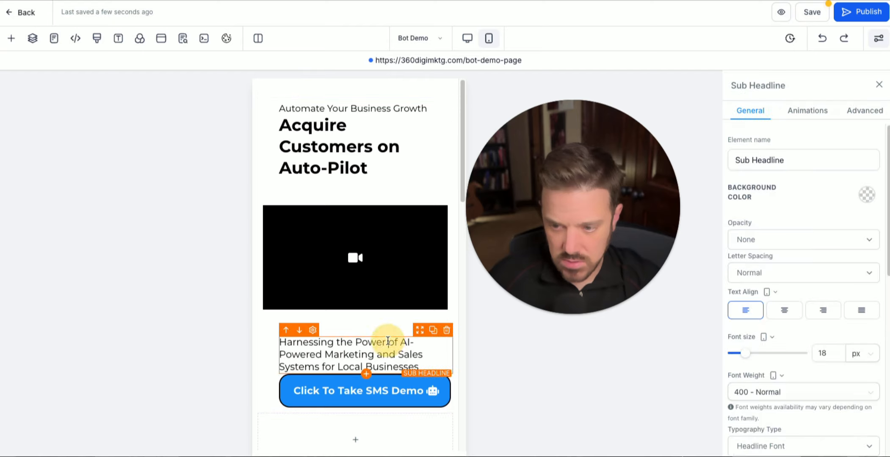
{"action": "left_click", "coordinate": [387, 384]}
{"action": "left_click", "coordinate": [387, 341]}
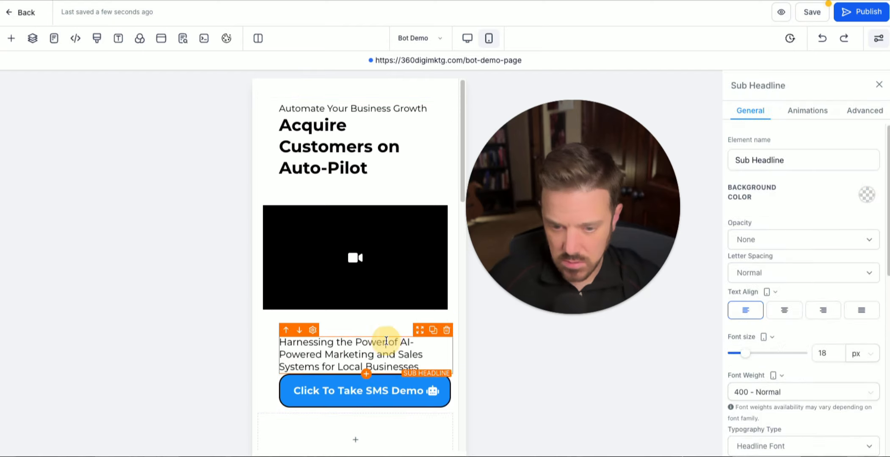
{"action": "left_click", "coordinate": [388, 317]}
{"action": "left_click", "coordinate": [381, 302]}
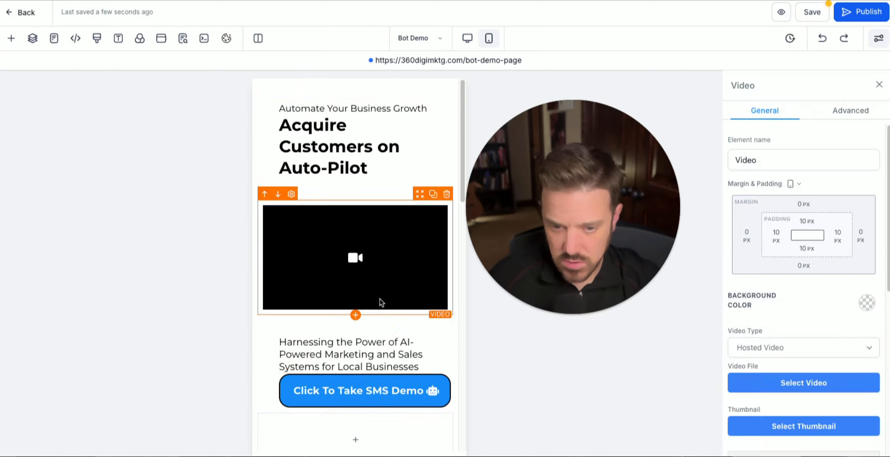
- Set the hero text column's bottom and top padding to 0 px in the mobile layout
{"action": "left_click", "coordinate": [383, 186]}
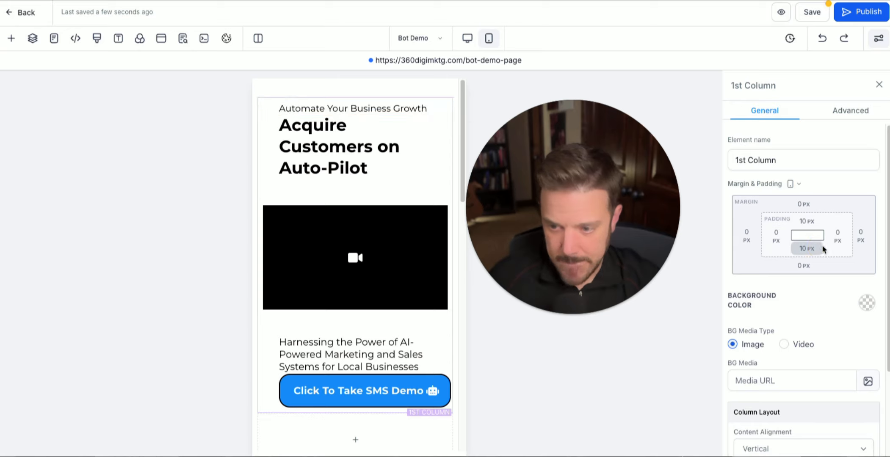
{"action": "left_click", "coordinate": [810, 249]}
{"action": "left_click", "coordinate": [742, 300]}
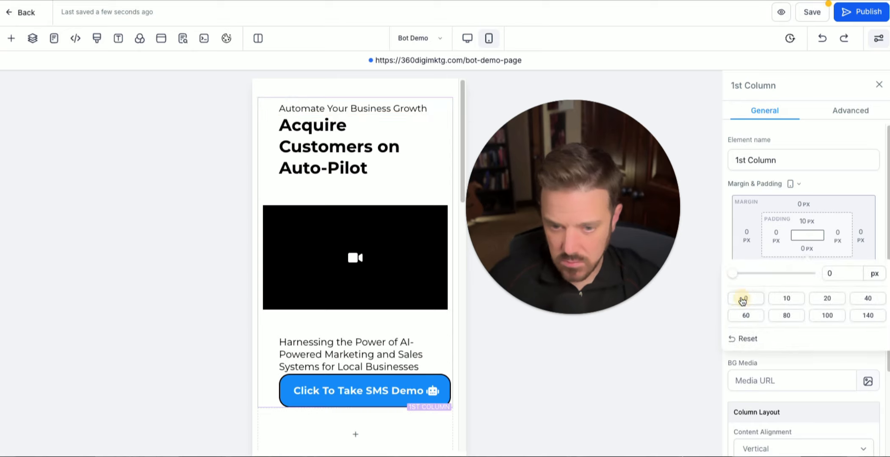
{"action": "left_click", "coordinate": [826, 189]}
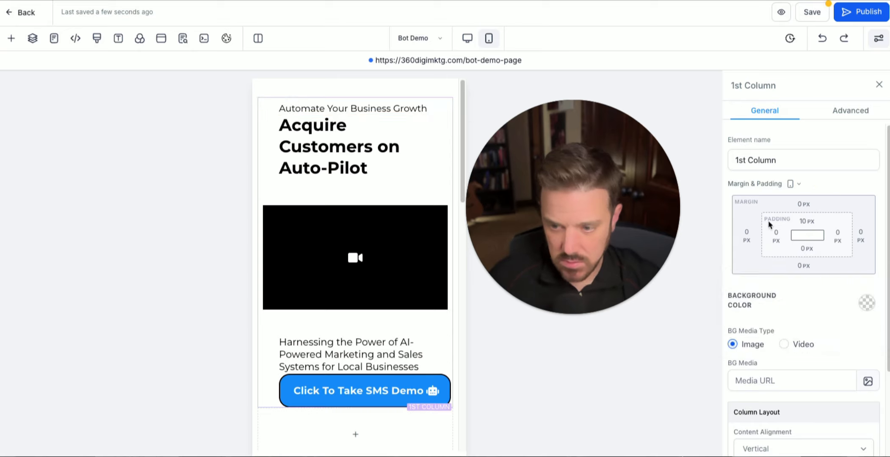
{"action": "left_click", "coordinate": [347, 149]}
{"action": "left_click", "coordinate": [381, 191]}
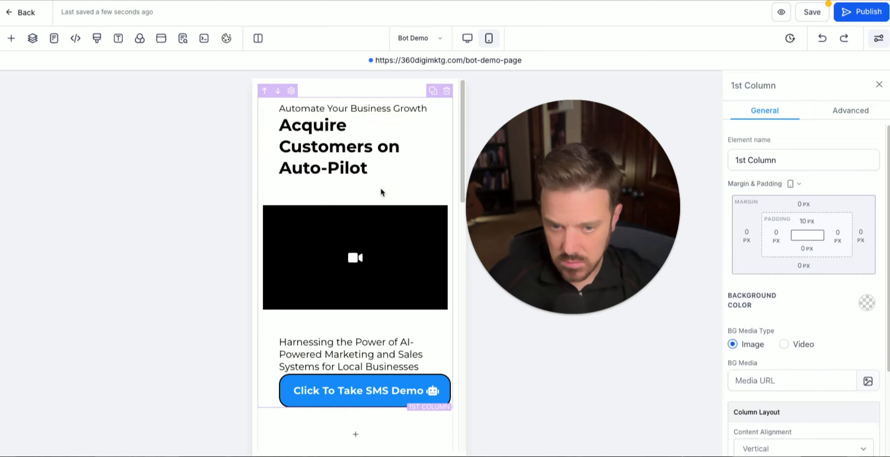
{"action": "left_click", "coordinate": [807, 221]}
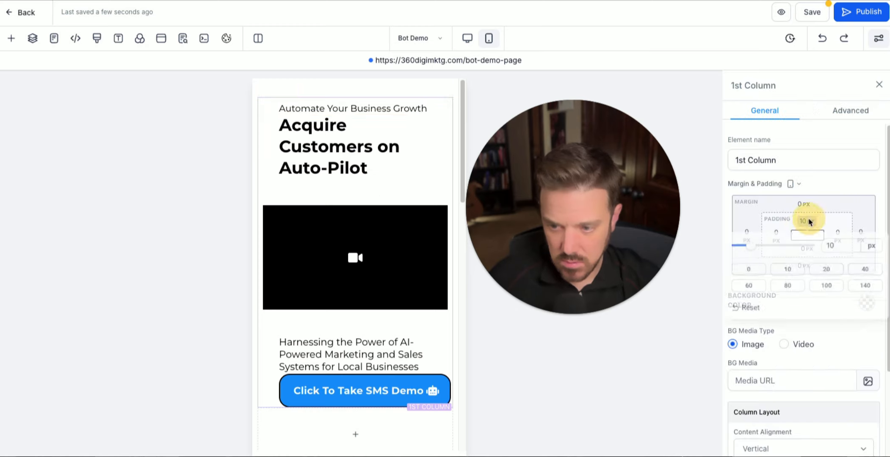
{"action": "left_click", "coordinate": [749, 270]}
{"action": "left_click", "coordinate": [838, 185]}
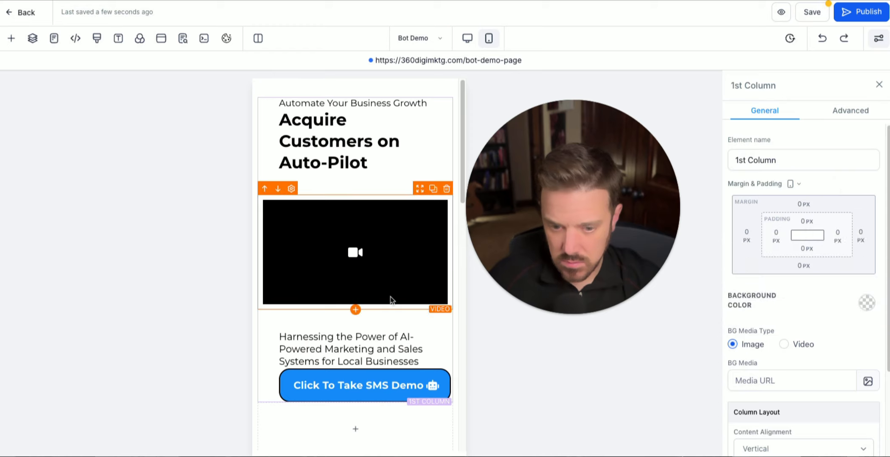
- Set the mobile top margin of the "Harnessing the Power" sub headline to 10 px, after trying 0
{"action": "left_click", "coordinate": [385, 338]}
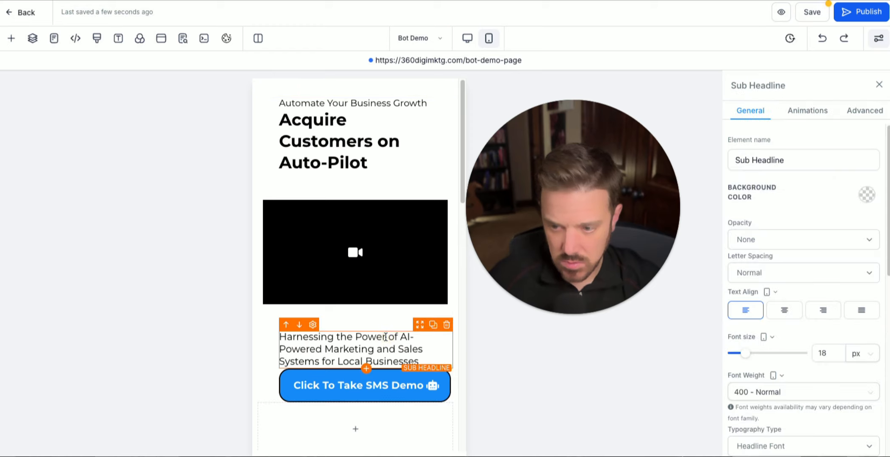
{"action": "scroll", "coordinate": [760, 359], "scroll_direction": "down", "scroll_amount": 8}
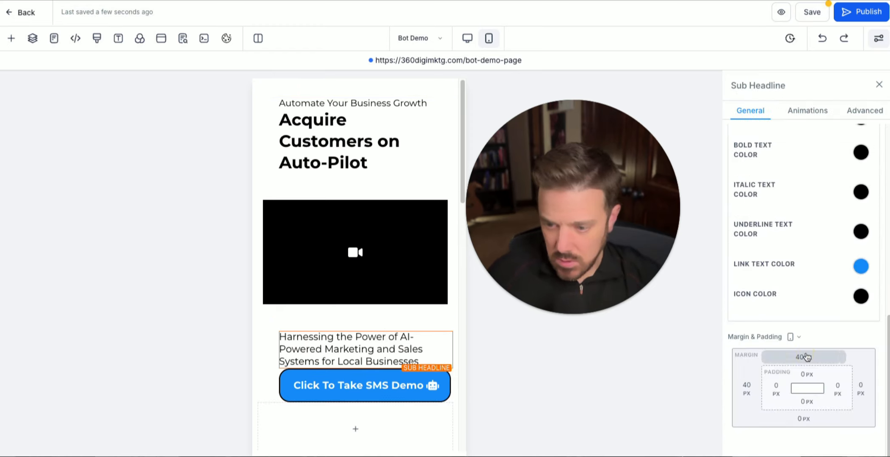
{"action": "left_click", "coordinate": [807, 357]}
{"action": "left_click", "coordinate": [828, 300]}
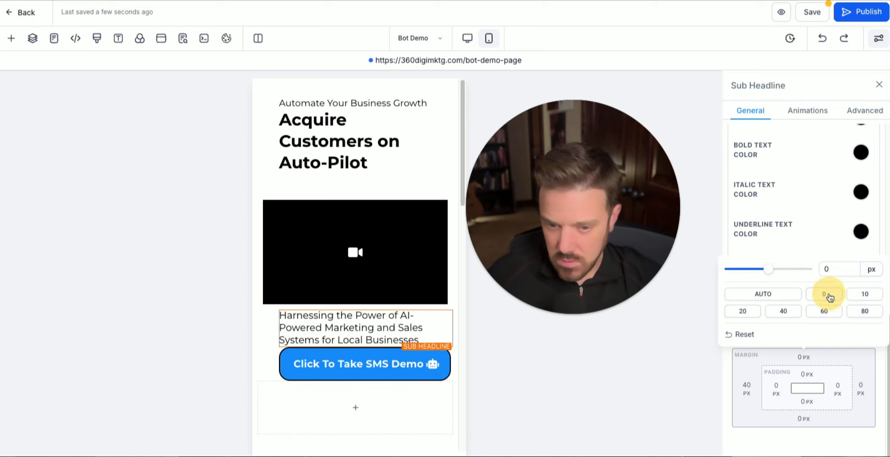
{"action": "left_click", "coordinate": [866, 295]}
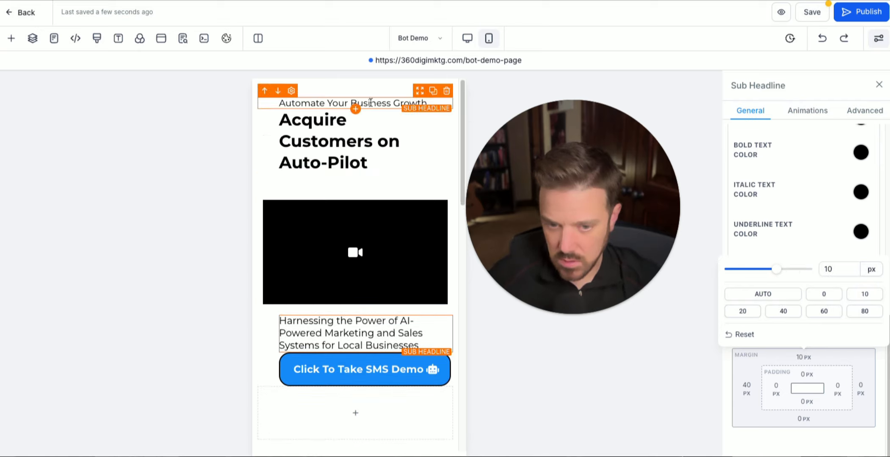
{"action": "left_click", "coordinate": [372, 84]}
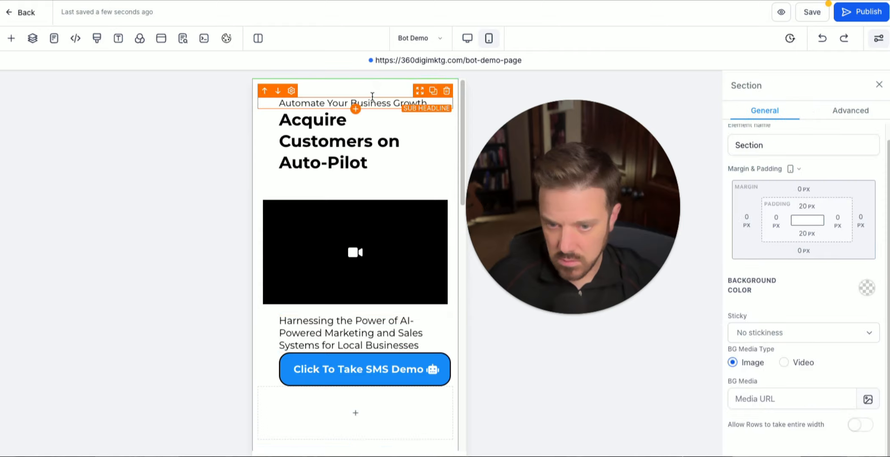
- Set the mobile bottom margin of the "Harnessing the Power" sub headline to 20 px, after trying 10, and save the page
{"action": "left_click", "coordinate": [373, 94]}
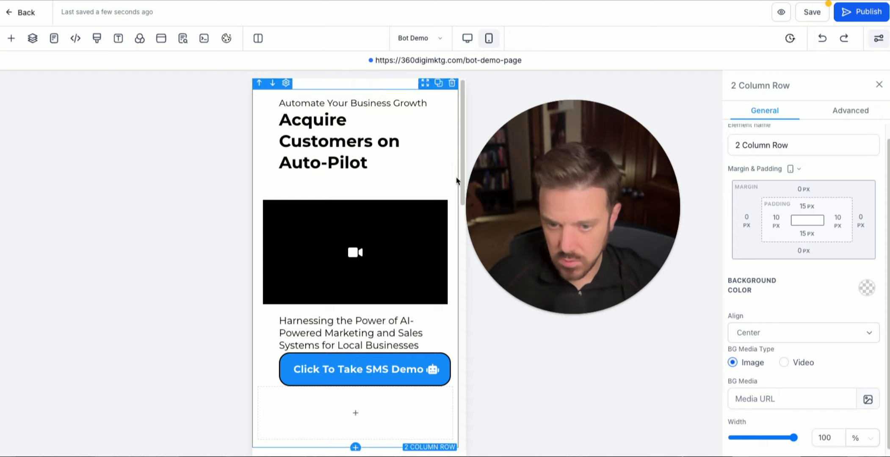
{"action": "left_click", "coordinate": [445, 191]}
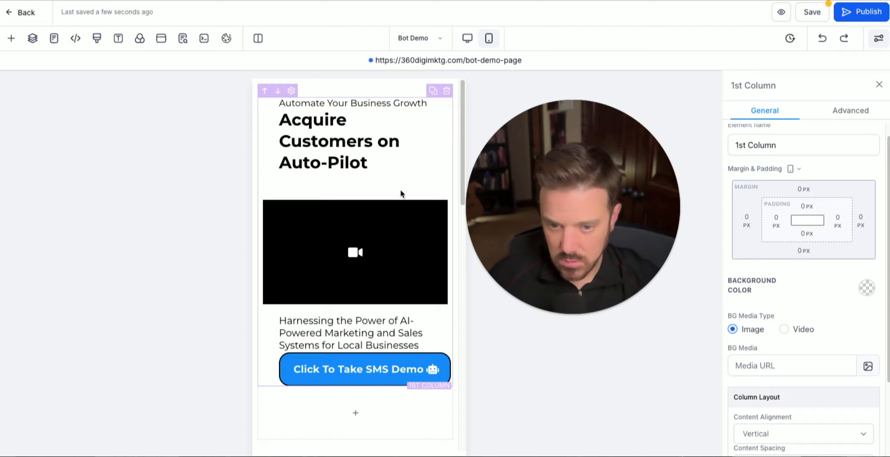
{"action": "left_click", "coordinate": [389, 333]}
{"action": "scroll", "coordinate": [779, 322], "scroll_direction": "down", "scroll_amount": 5}
{"action": "scroll", "coordinate": [780, 325], "scroll_direction": "down", "scroll_amount": 1}
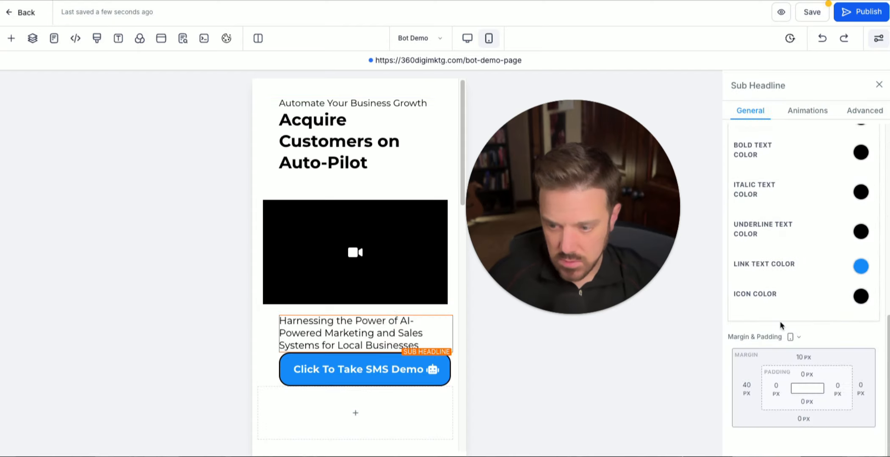
{"action": "left_click", "coordinate": [803, 418]}
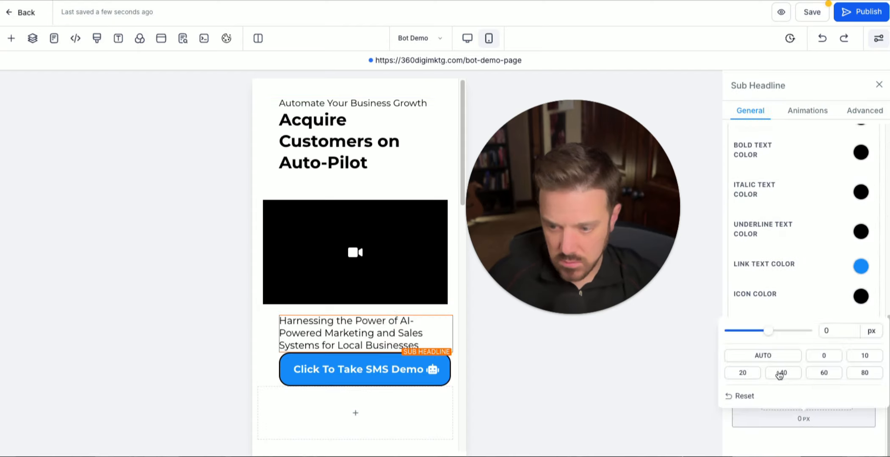
{"action": "left_click", "coordinate": [859, 358]}
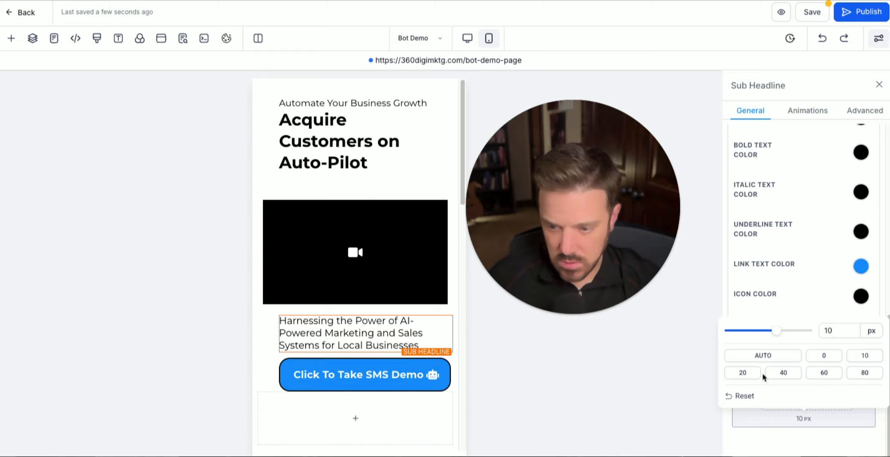
{"action": "left_click", "coordinate": [744, 374]}
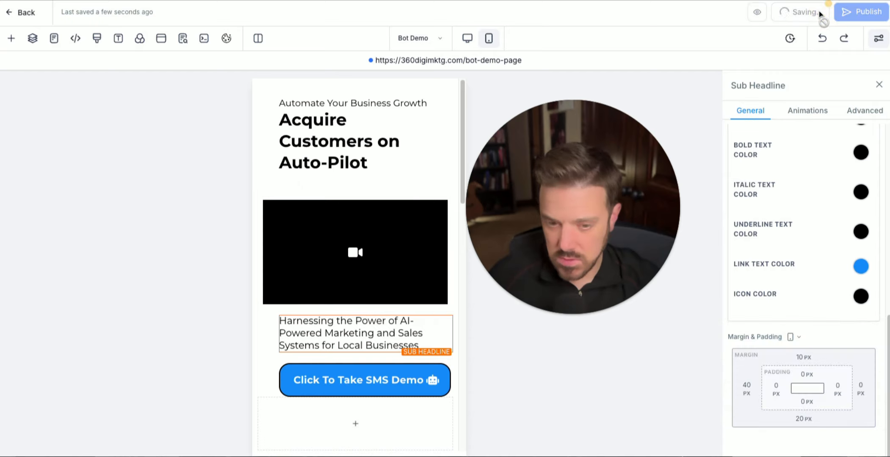
{"action": "left_click", "coordinate": [860, 11]}
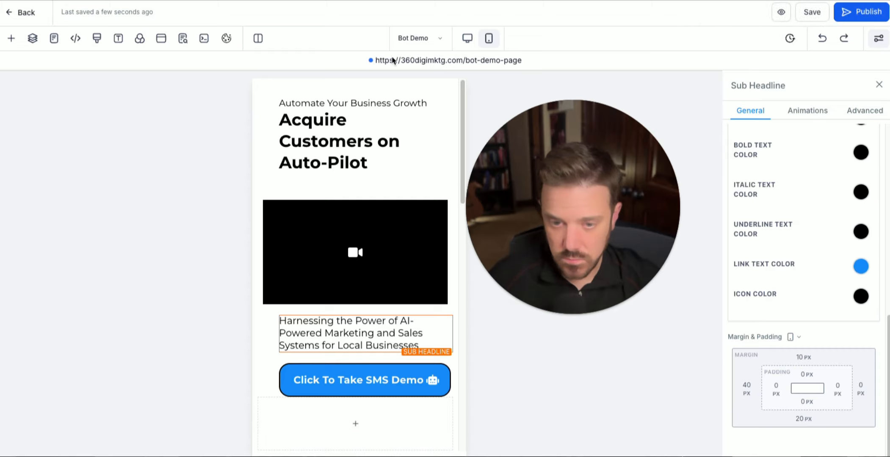
- Hide the original "Harnessing the Power" sub headline in the desktop layout
{"action": "left_click", "coordinate": [468, 38]}
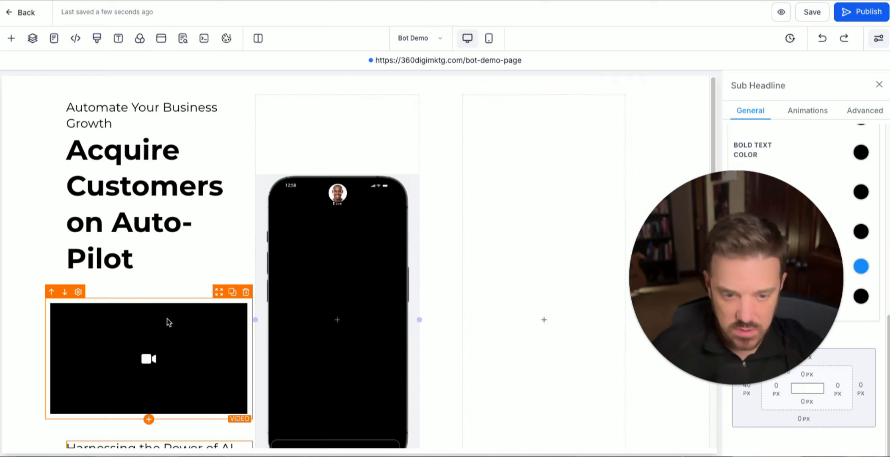
{"action": "left_click", "coordinate": [858, 112]}
{"action": "left_click", "coordinate": [758, 343]}
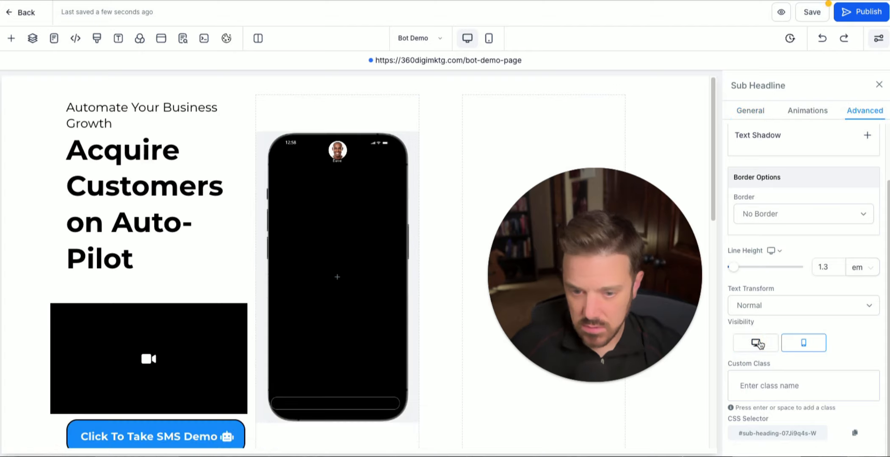
- Hide the hero video under the headline in the desktop layout
{"action": "left_click", "coordinate": [171, 363]}
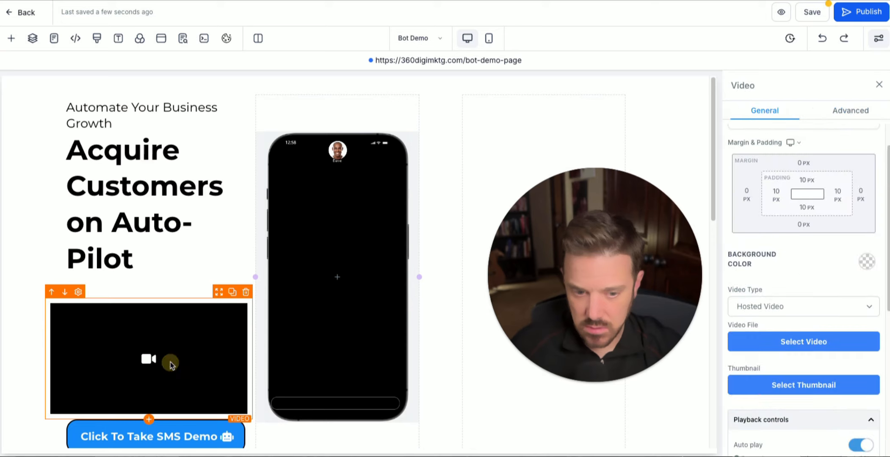
{"action": "left_click", "coordinate": [846, 111]}
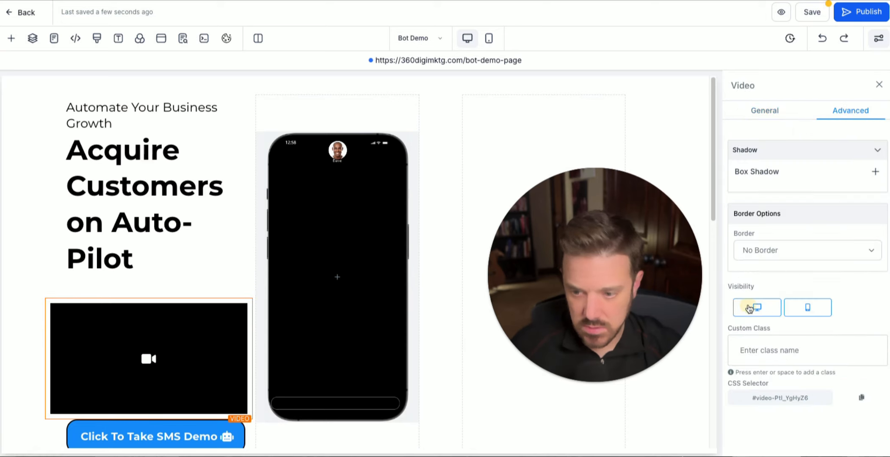
{"action": "left_click", "coordinate": [749, 308]}
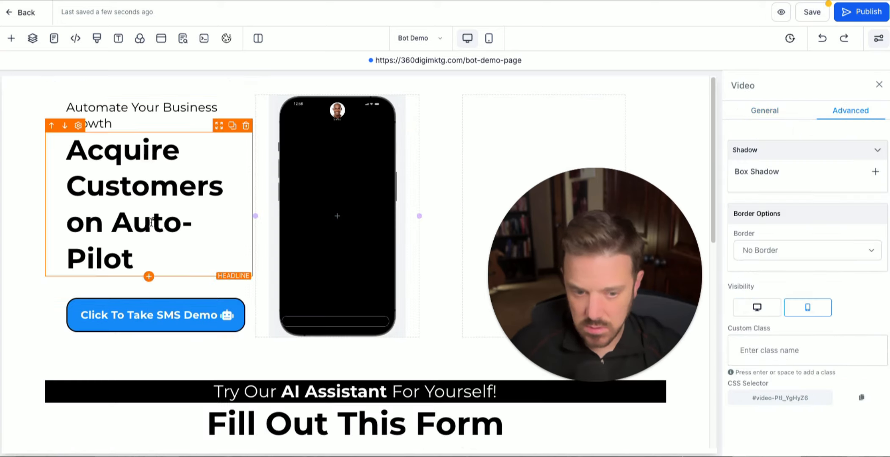
{"action": "scroll", "coordinate": [171, 325], "scroll_direction": "down", "scroll_amount": 6}
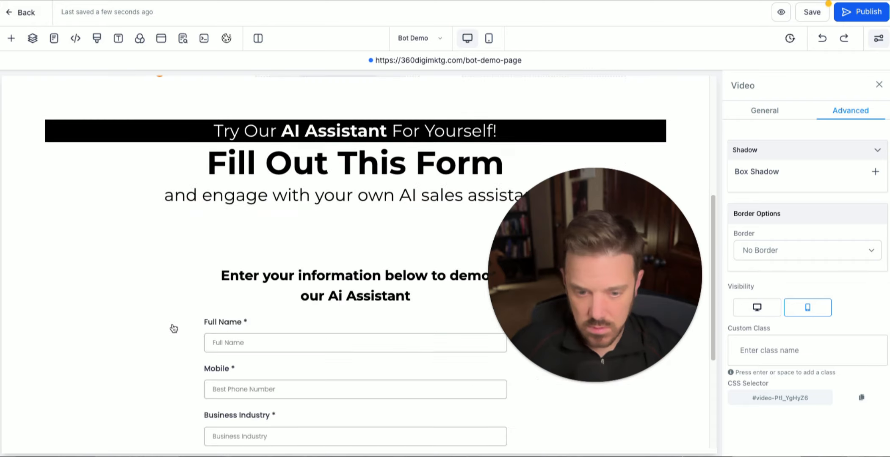
{"action": "scroll", "coordinate": [174, 328], "scroll_direction": "up", "scroll_amount": 6}
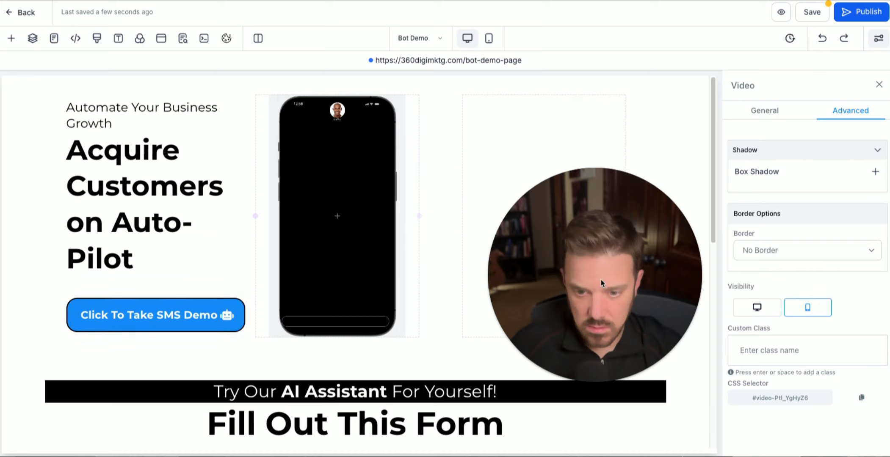
- Hide the empty second column beside the phone in the desktop layout
{"action": "left_click", "coordinate": [529, 149]}
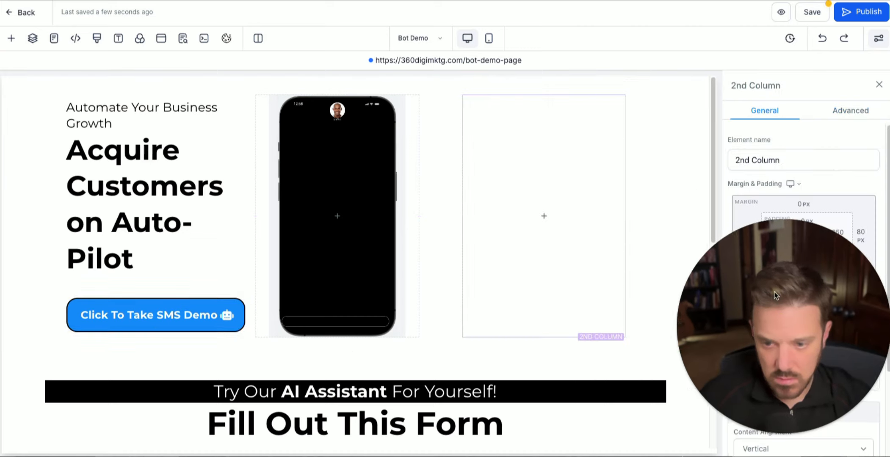
{"action": "left_click", "coordinate": [850, 112]}
{"action": "left_click", "coordinate": [760, 309]}
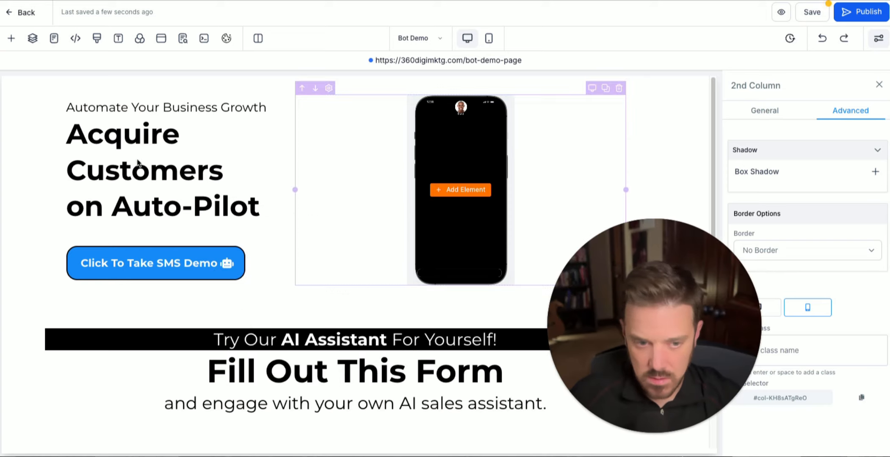
- Copy the full text of the "Harnessing the Power" sub headline from the mobile layout
{"action": "left_click", "coordinate": [489, 38]}
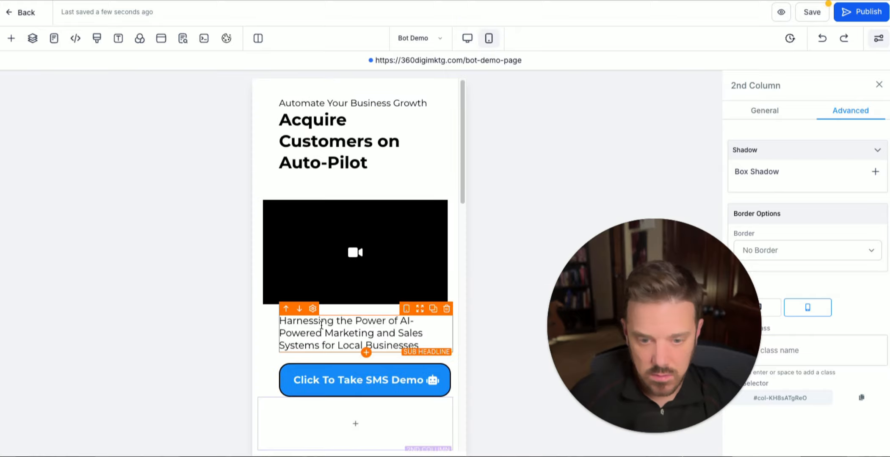
{"action": "left_click", "coordinate": [435, 334]}
{"action": "left_click_drag", "start_coordinate": [430, 343], "coordinate": [275, 322]}
{"action": "key", "text": "ctrl+c"}
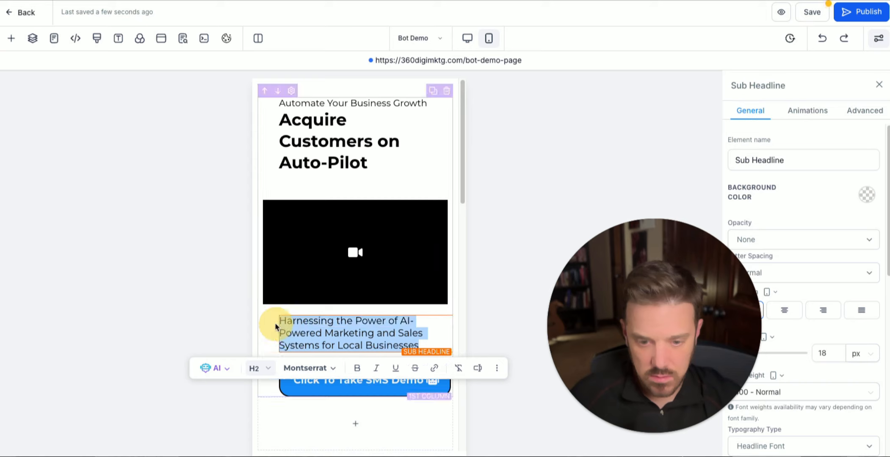
- Add a sub headline below the SMS demo button in the desktop layout and replace its placeholder with the copied text
{"action": "left_click", "coordinate": [468, 39]}
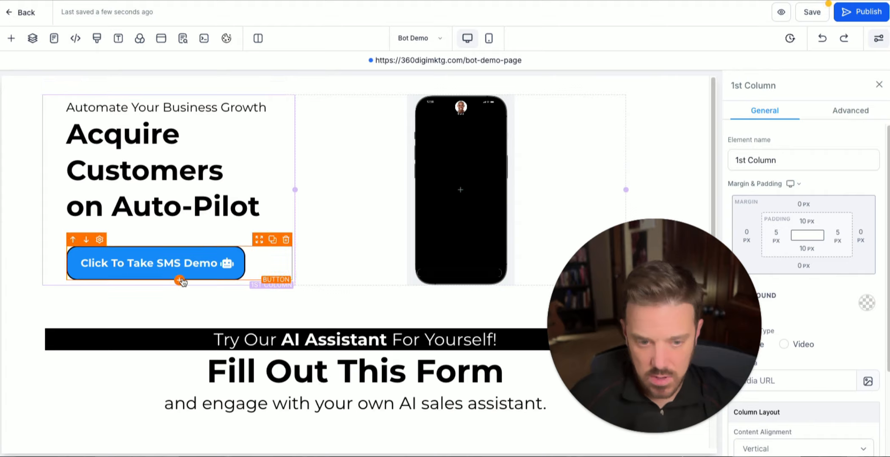
{"action": "left_click", "coordinate": [179, 281]}
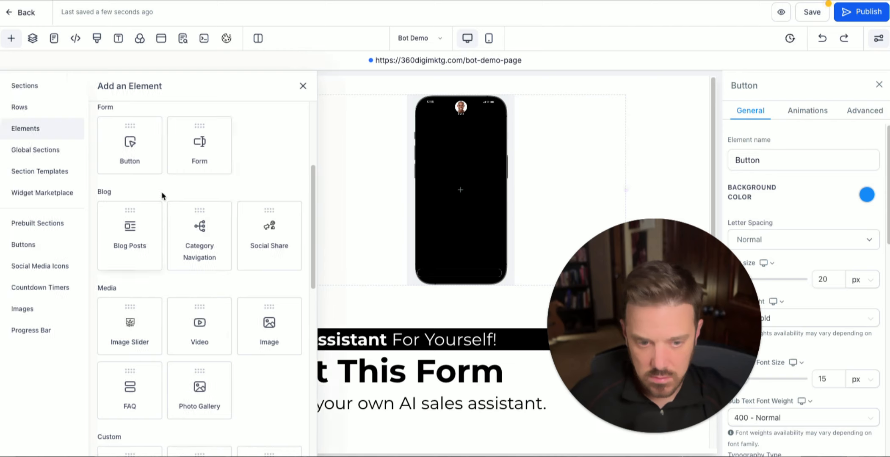
{"action": "scroll", "coordinate": [218, 126], "scroll_direction": "up", "scroll_amount": 5}
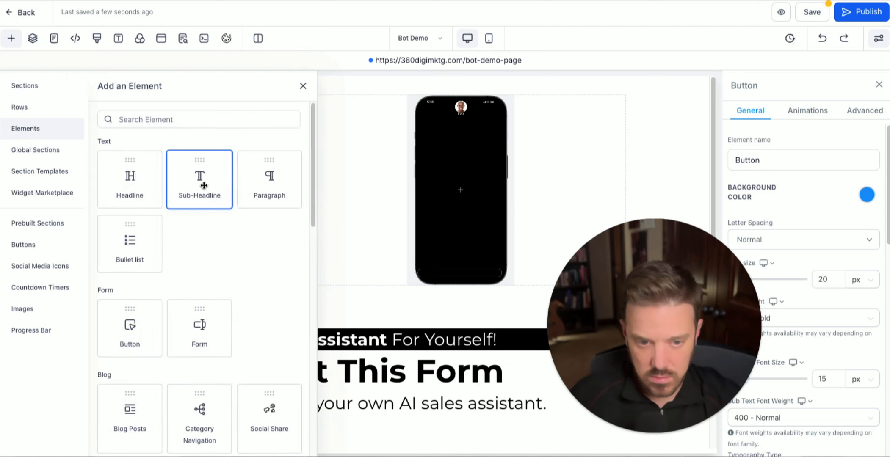
{"action": "left_click_drag", "start_coordinate": [204, 186], "coordinate": [64, 288]}
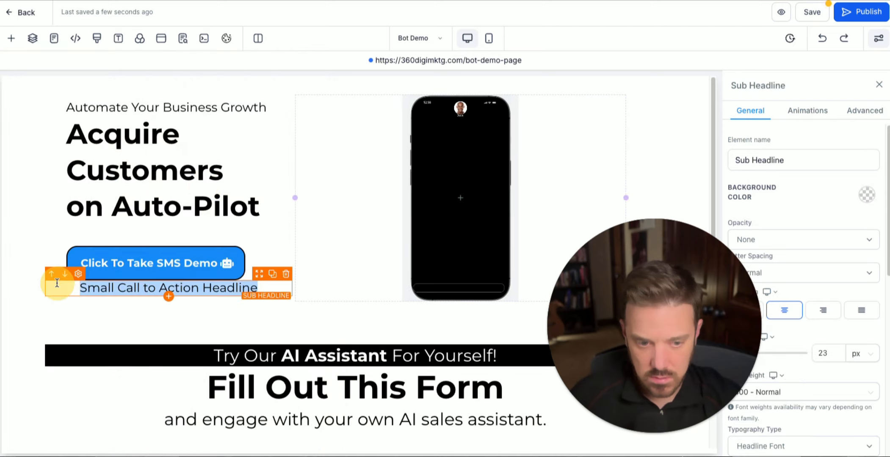
{"action": "key", "text": "ctrl+v"}
- Remove the bold formatting from the new sub headline's text and align it left
{"action": "key", "text": "ctrl+a"}
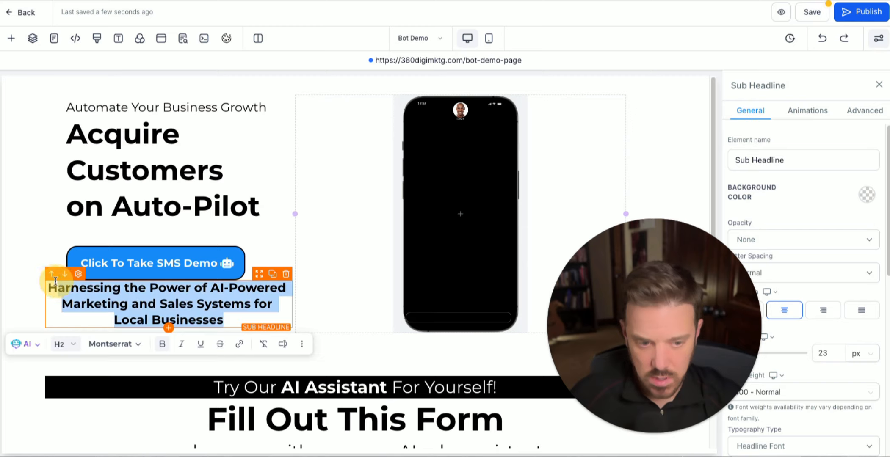
{"action": "key", "text": "ctrl+b"}
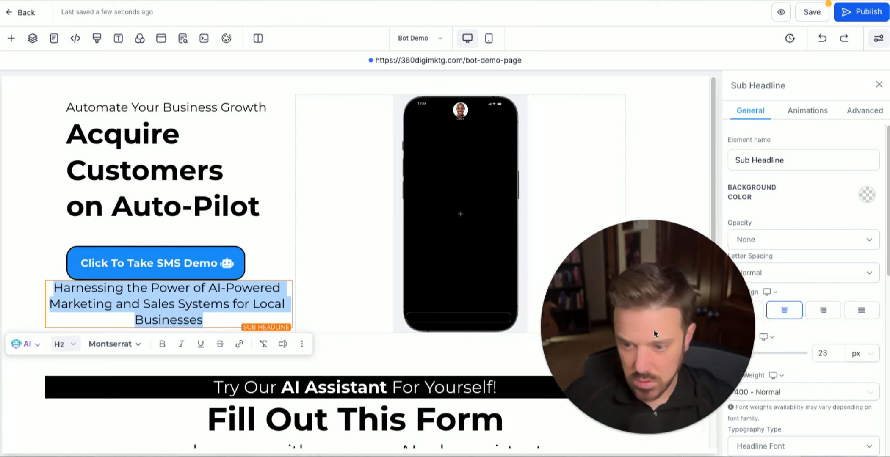
{"action": "left_click", "coordinate": [740, 310]}
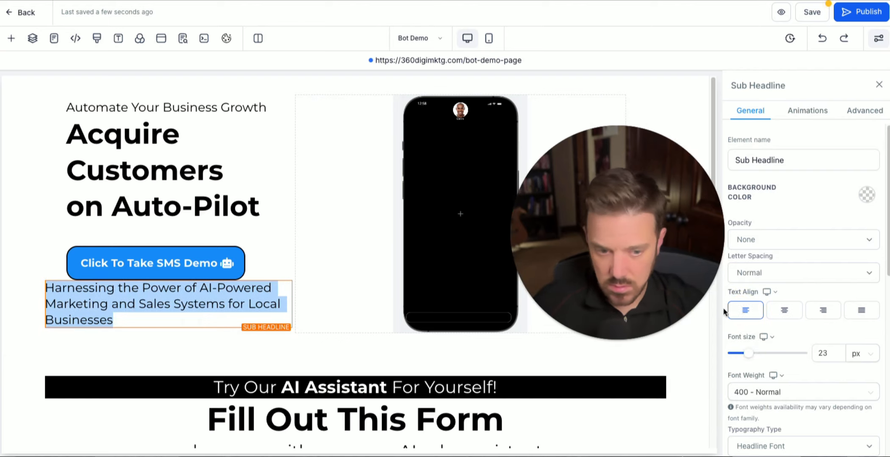
- Set the new sub headline's top padding to 20 px in the desktop layout
{"action": "scroll", "coordinate": [789, 354], "scroll_direction": "down", "scroll_amount": 6}
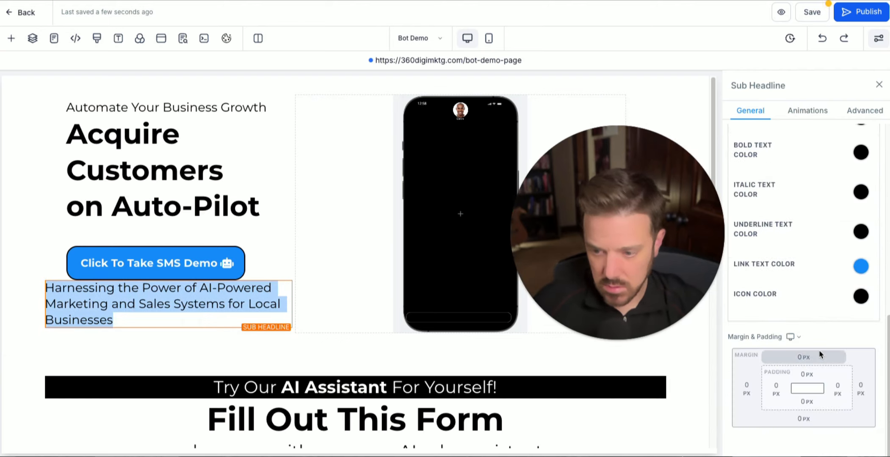
{"action": "left_click", "coordinate": [805, 384]}
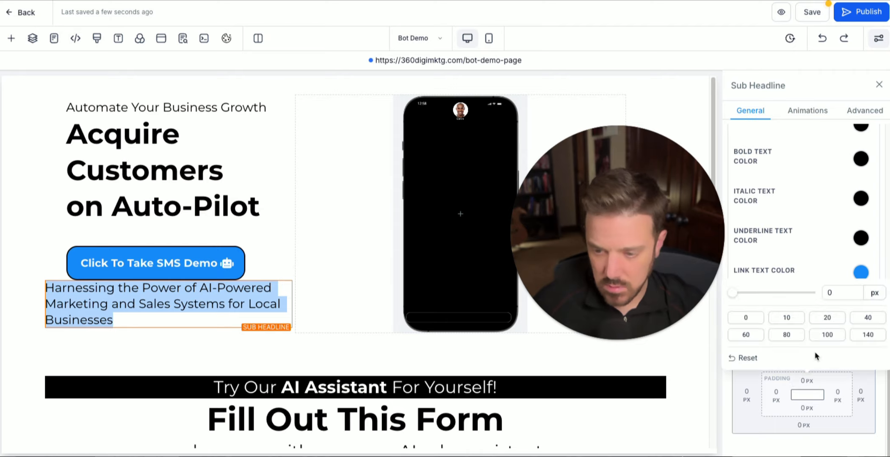
{"action": "left_click", "coordinate": [827, 319]}
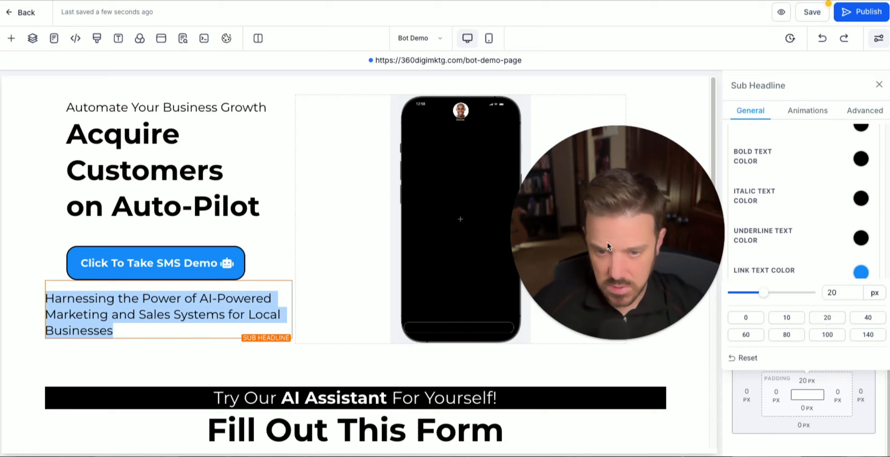
{"action": "left_click", "coordinate": [737, 81]}
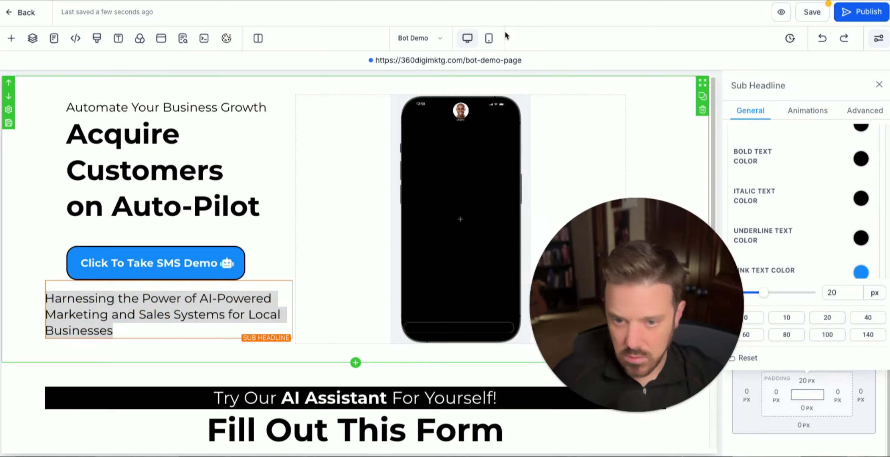
- Hide the new sub headline below the button on mobile, return to the desktop layout and save the page
{"action": "left_click", "coordinate": [490, 38]}
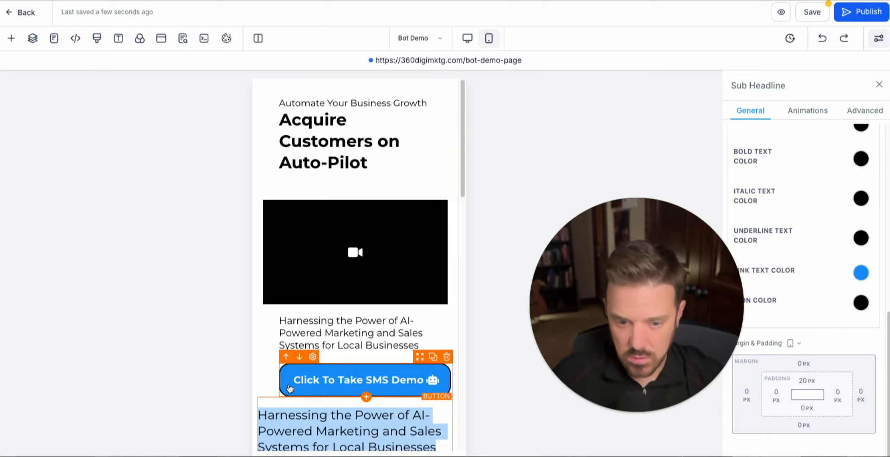
{"action": "left_click", "coordinate": [864, 112]}
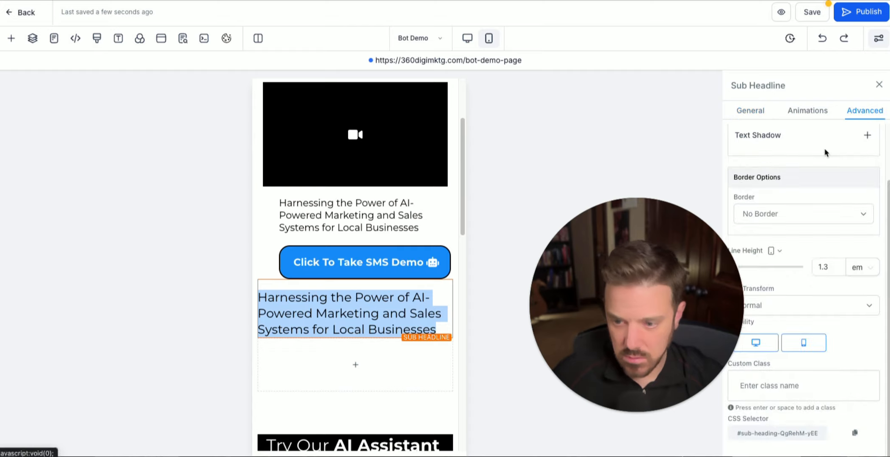
{"action": "left_click", "coordinate": [814, 345]}
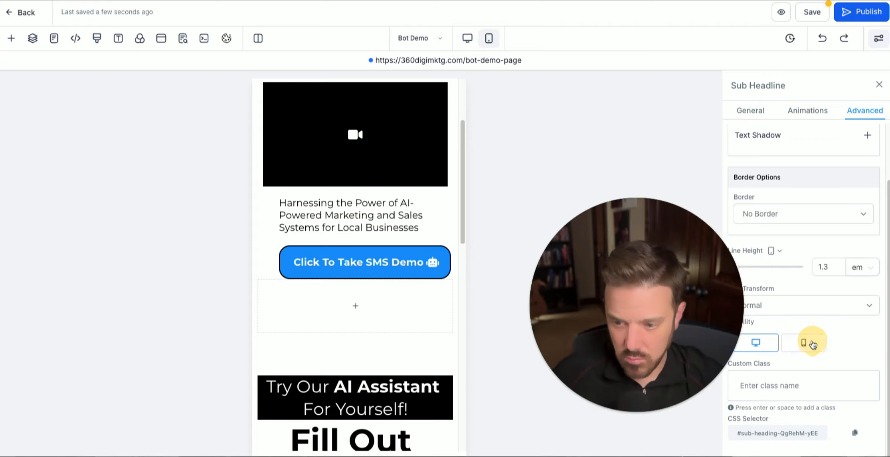
{"action": "left_click", "coordinate": [646, 270]}
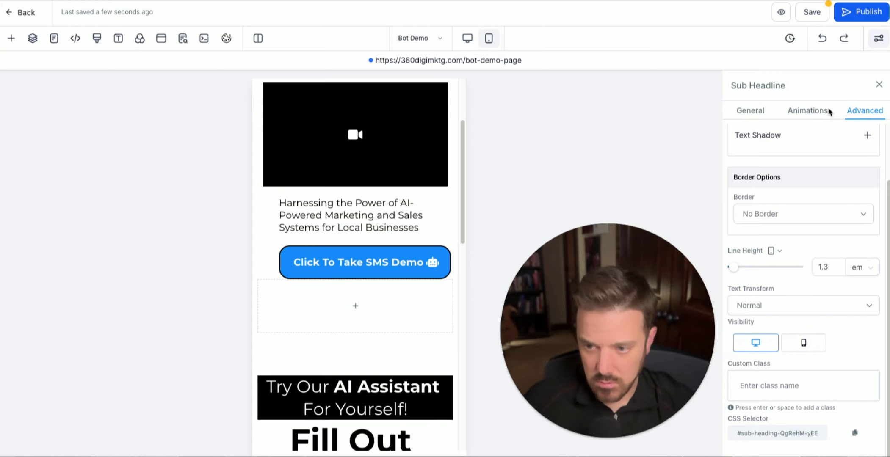
{"action": "left_click", "coordinate": [466, 33]}
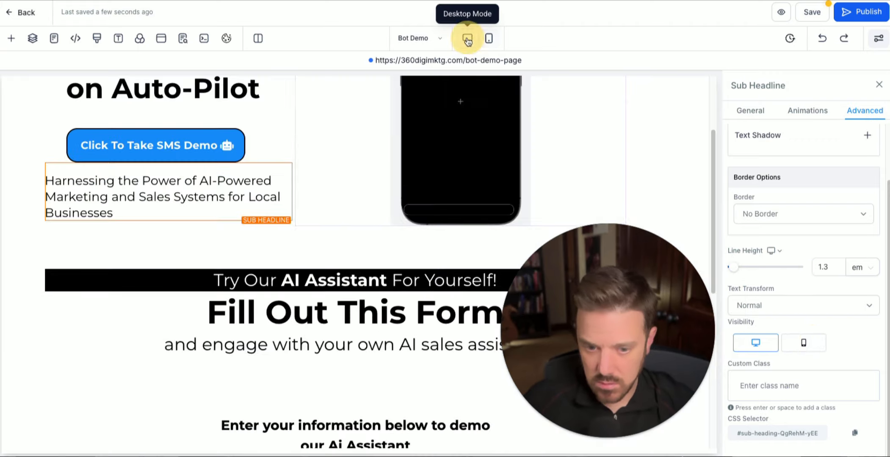
{"action": "left_click", "coordinate": [814, 19]}
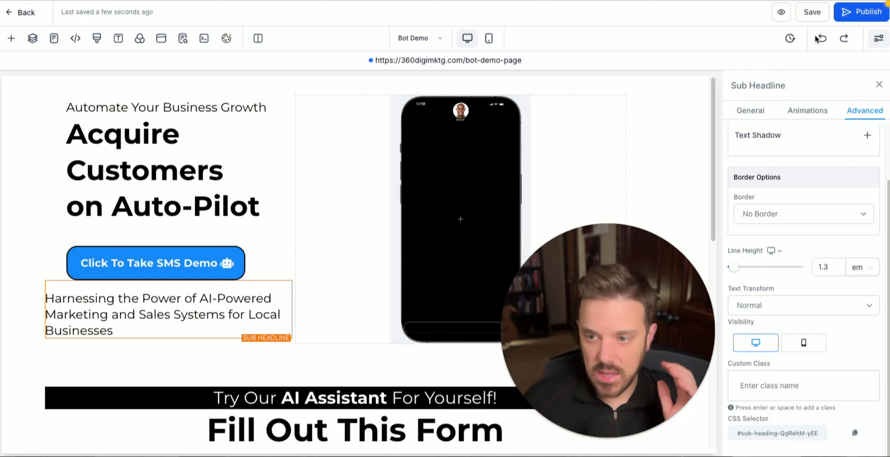
- Publish the page with the editor switched to the mobile layout and reload the live page's mobile preview
{"action": "left_click", "coordinate": [860, 12]}
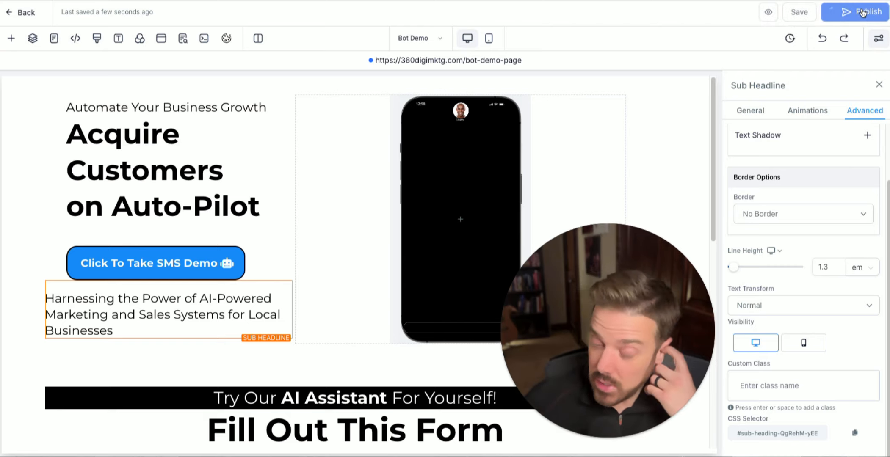
{"action": "left_click", "coordinate": [490, 39]}
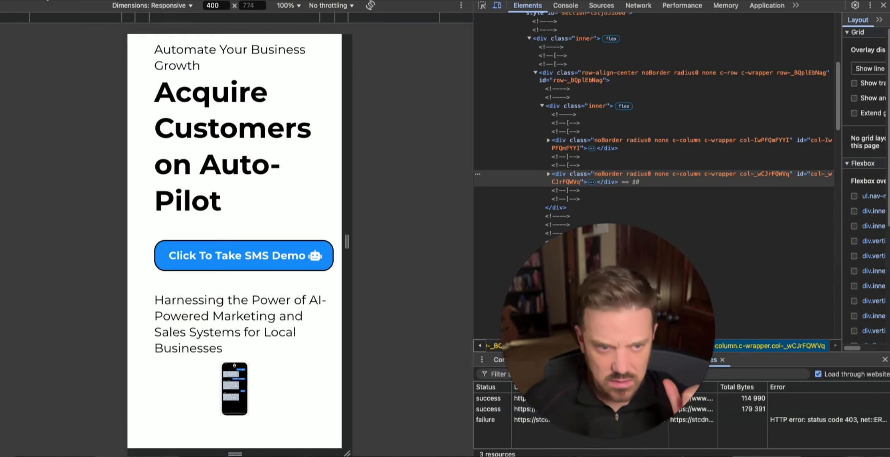
{"action": "key", "text": "super+r"}
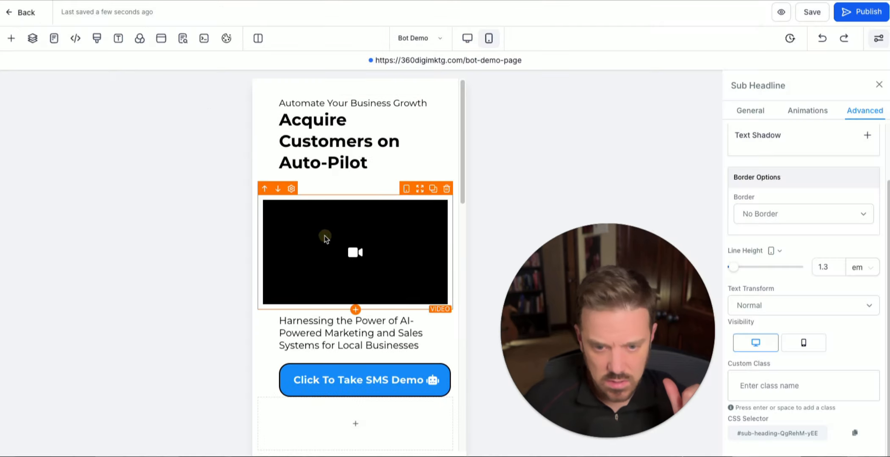
- Assign Dave video.mp4 from the media storage as the mobile video's file and publish the page
{"action": "left_click", "coordinate": [324, 236]}
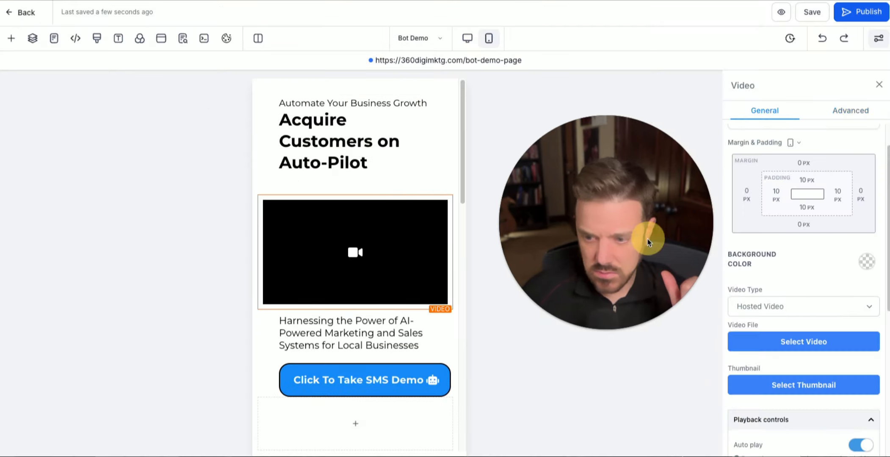
{"action": "left_click", "coordinate": [839, 345]}
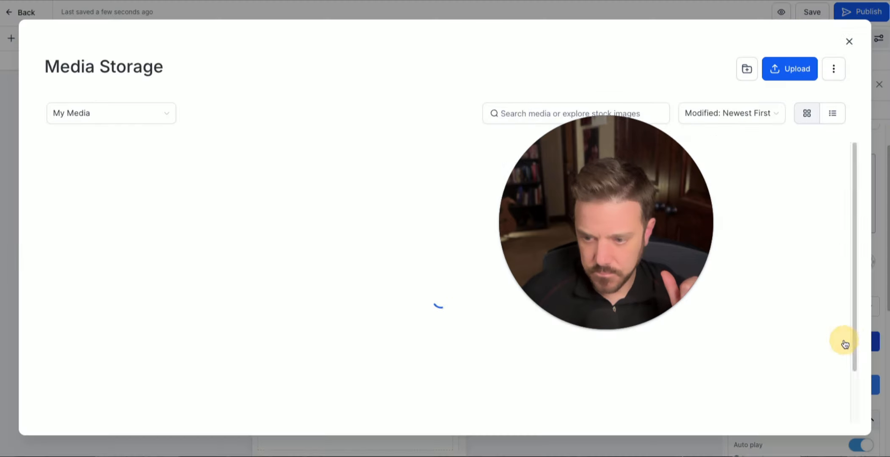
{"action": "left_click", "coordinate": [122, 247]}
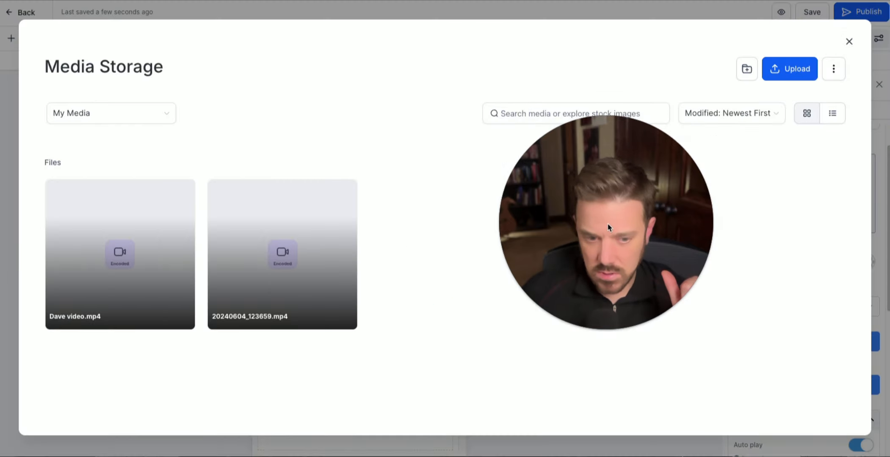
{"action": "left_click", "coordinate": [115, 248]}
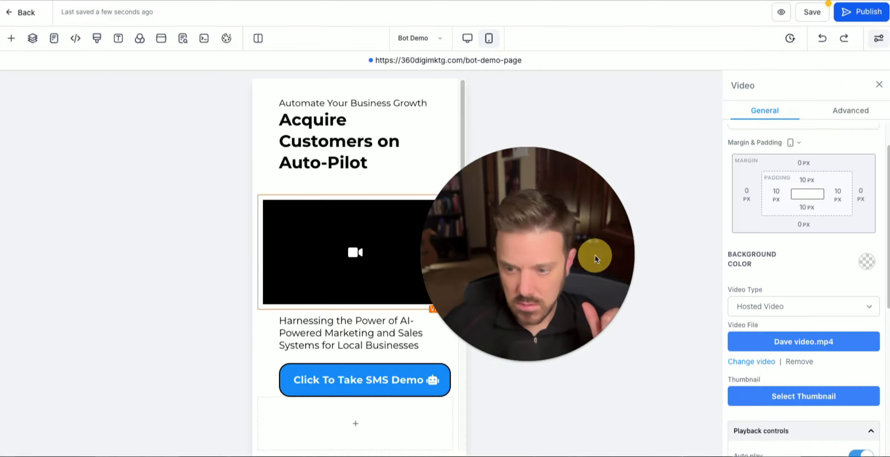
{"action": "scroll", "coordinate": [844, 337], "scroll_direction": "down", "scroll_amount": 2}
{"action": "scroll", "coordinate": [841, 341], "scroll_direction": "down", "scroll_amount": 3}
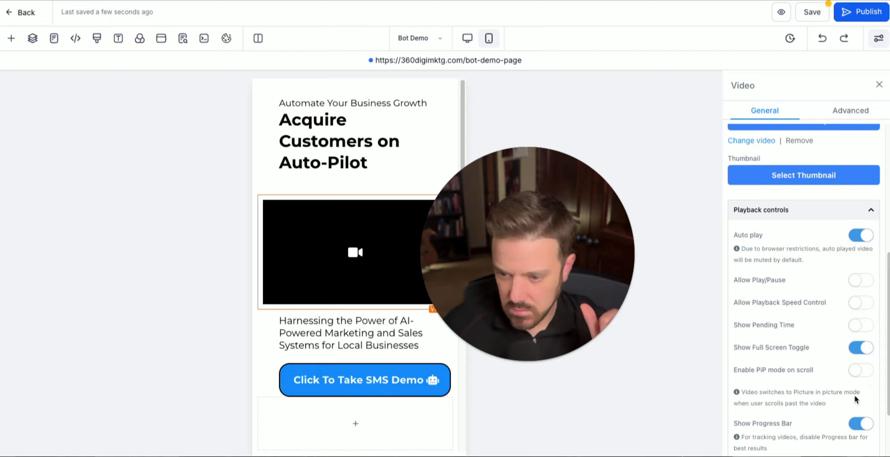
{"action": "scroll", "coordinate": [856, 399], "scroll_direction": "down", "scroll_amount": 3}
{"action": "left_click", "coordinate": [863, 15]}
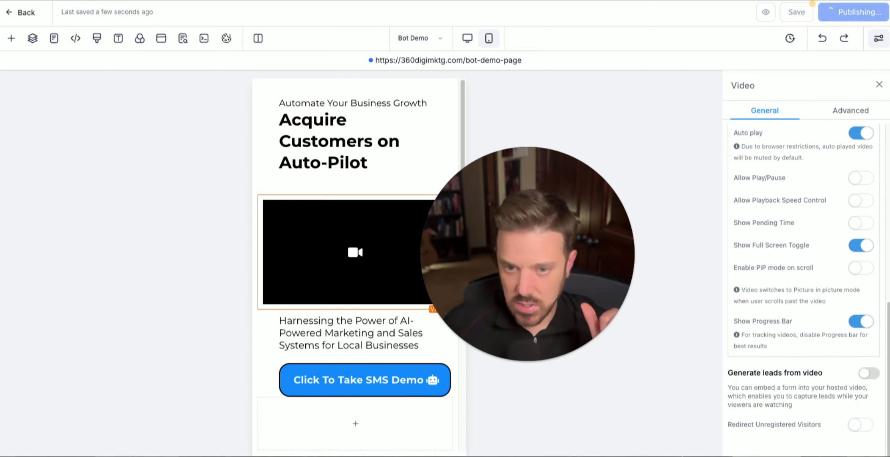
- Check the video below the headline in the published page's 400 px wide mobile preview
{"action": "left_click", "coordinate": [208, 1]}
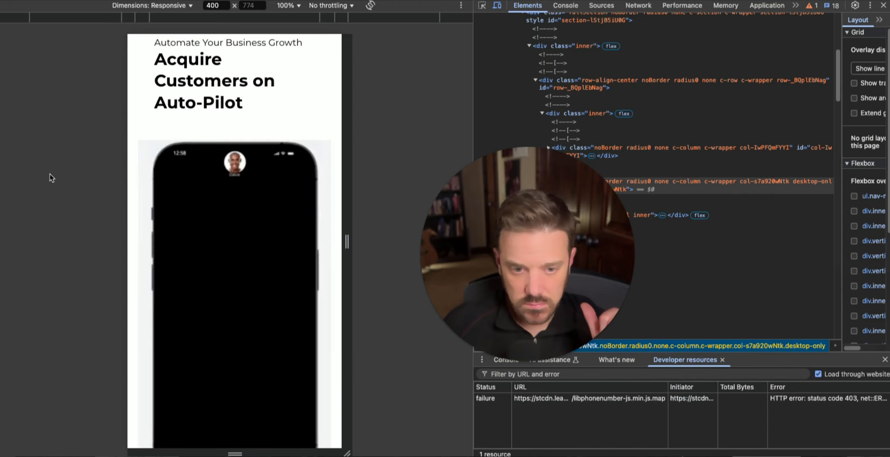
{"action": "scroll", "coordinate": [150, 308], "scroll_direction": "down", "scroll_amount": 3}
{"action": "scroll", "coordinate": [150, 308], "scroll_direction": "up", "scroll_amount": 3}
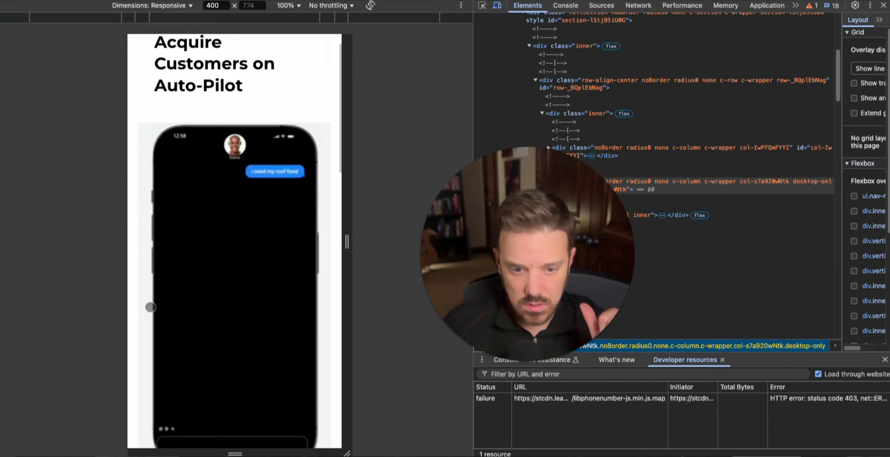
{"action": "scroll", "coordinate": [150, 307], "scroll_direction": "down", "scroll_amount": 1}
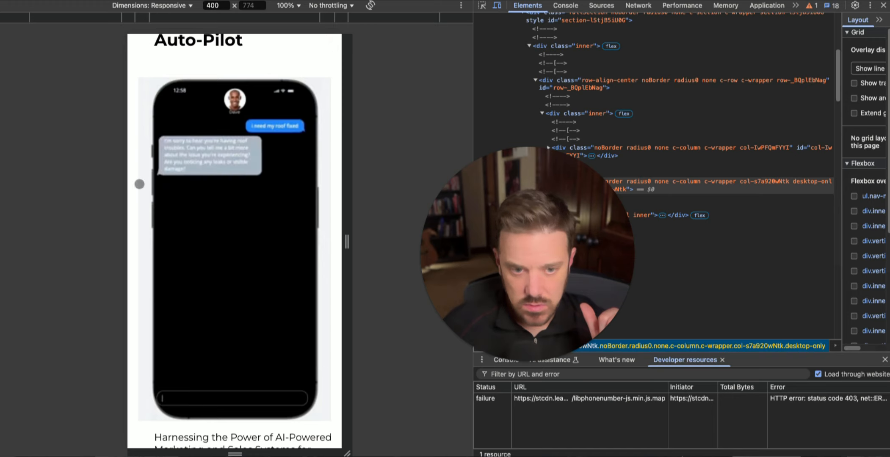
{"action": "scroll", "coordinate": [140, 185], "scroll_direction": "up", "scroll_amount": 2}
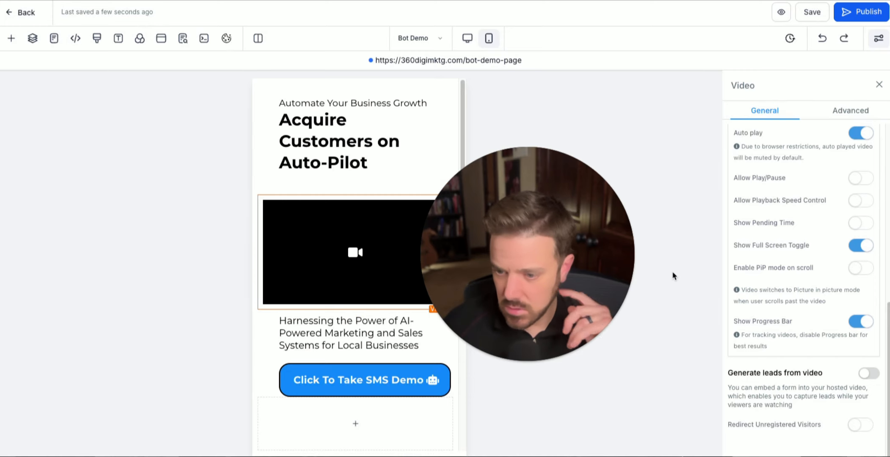
- Review the mobile video's general, visibility and playback settings
{"action": "scroll", "coordinate": [796, 367], "scroll_direction": "up", "scroll_amount": 8}
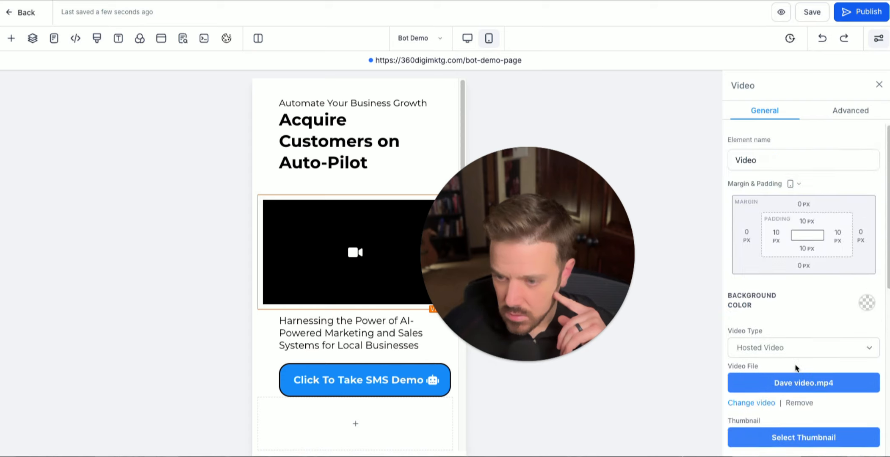
{"action": "scroll", "coordinate": [797, 367], "scroll_direction": "down", "scroll_amount": 3}
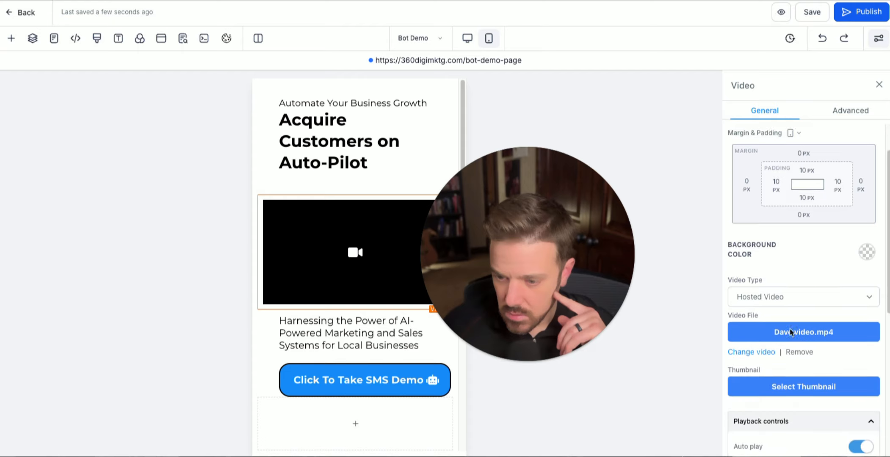
{"action": "left_click", "coordinate": [843, 115]}
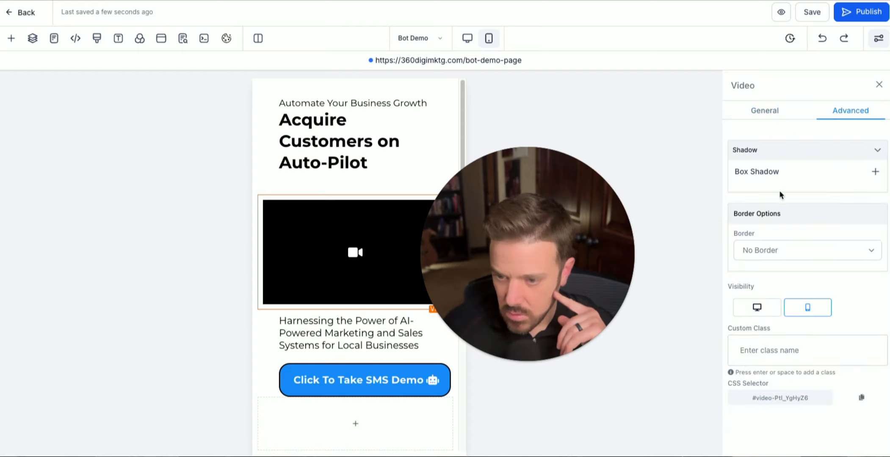
{"action": "left_click", "coordinate": [771, 111]}
{"action": "scroll", "coordinate": [774, 300], "scroll_direction": "down", "scroll_amount": 8}
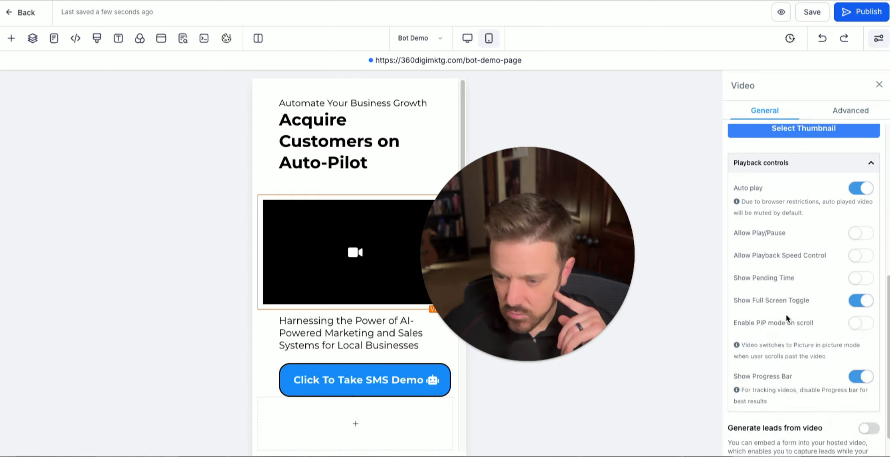
{"action": "scroll", "coordinate": [794, 343], "scroll_direction": "down", "scroll_amount": 2}
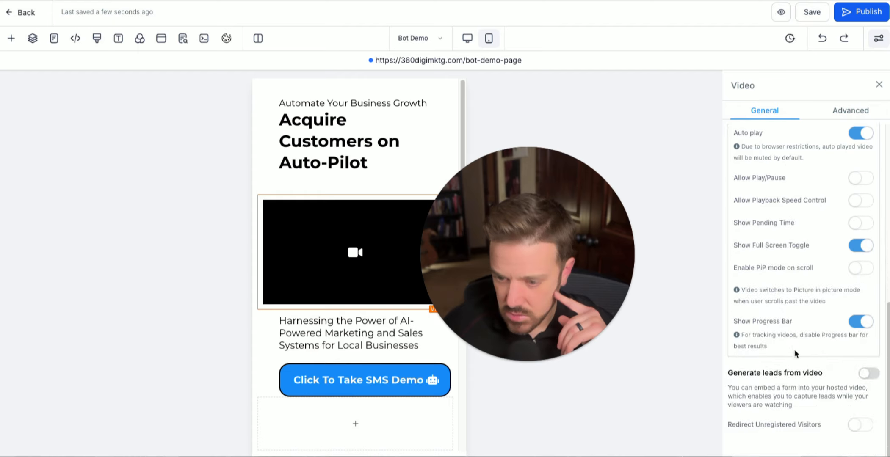
{"action": "scroll", "coordinate": [795, 353], "scroll_direction": "up", "scroll_amount": 10}
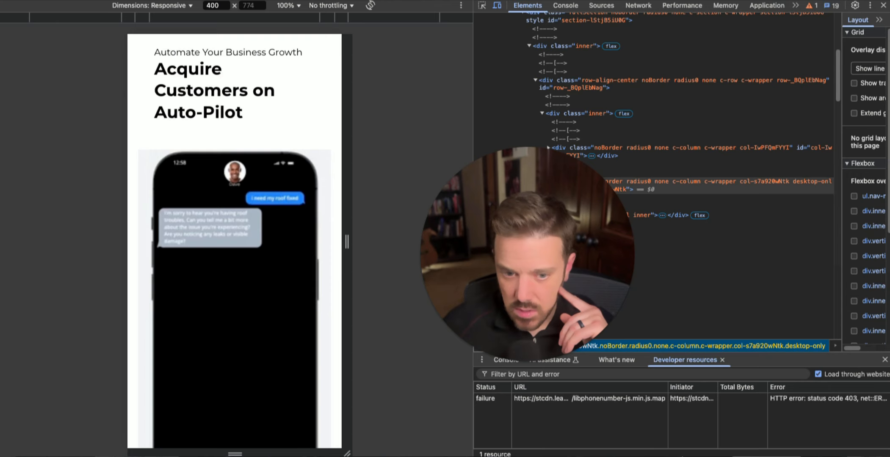
- Examine the live mobile page from the hero video through the SMS demo button to the lead form
{"action": "scroll", "coordinate": [269, 336], "scroll_direction": "down", "scroll_amount": 5}
{"action": "scroll", "coordinate": [269, 337], "scroll_direction": "up", "scroll_amount": 4}
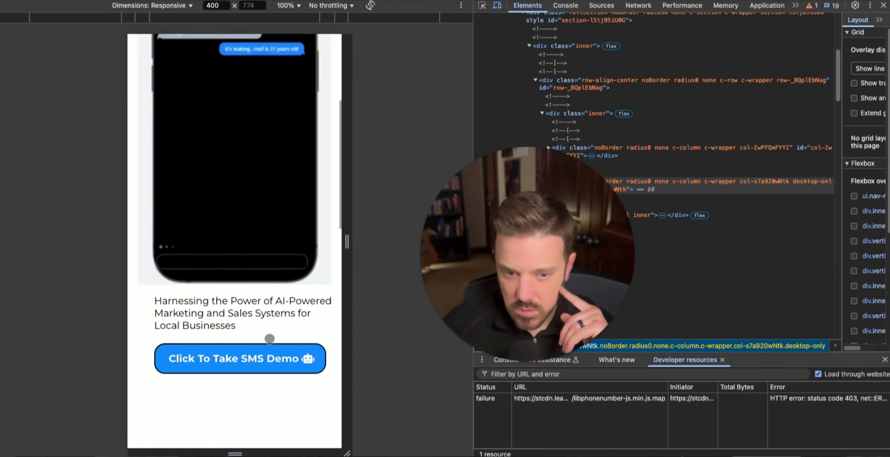
{"action": "scroll", "coordinate": [274, 260], "scroll_direction": "down", "scroll_amount": 1}
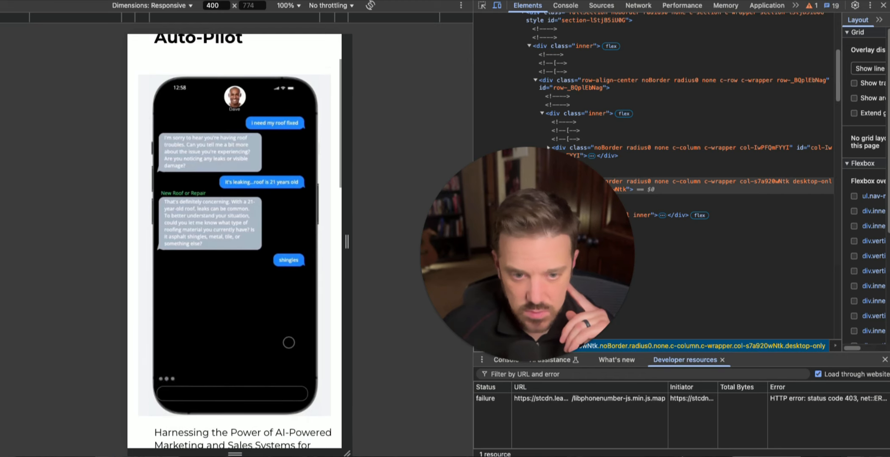
{"action": "scroll", "coordinate": [288, 343], "scroll_direction": "up", "scroll_amount": 2}
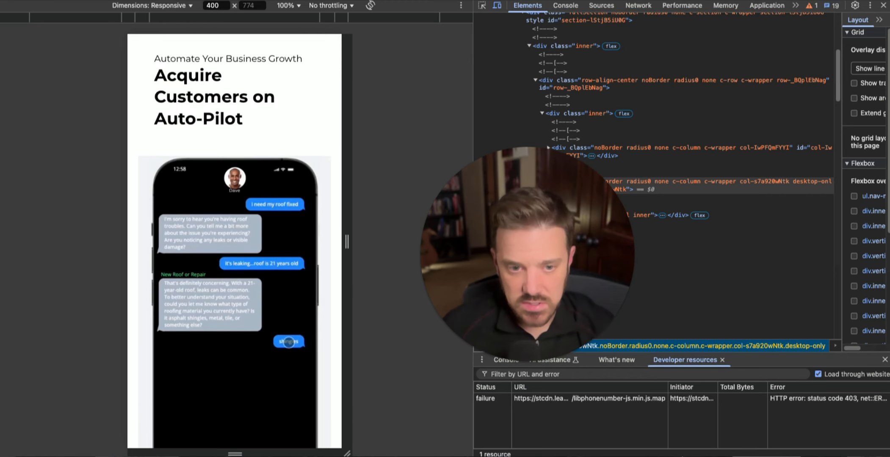
{"action": "scroll", "coordinate": [289, 342], "scroll_direction": "down", "scroll_amount": 7}
{"action": "scroll", "coordinate": [289, 342], "scroll_direction": "down", "scroll_amount": 5}
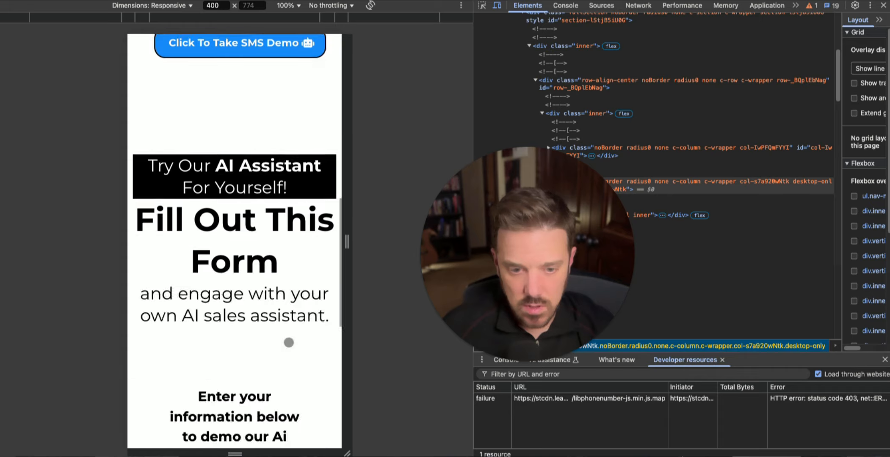
{"action": "scroll", "coordinate": [289, 343], "scroll_direction": "up", "scroll_amount": 1}
{"action": "scroll", "coordinate": [289, 343], "scroll_direction": "up", "scroll_amount": 5}
{"action": "scroll", "coordinate": [289, 343], "scroll_direction": "down", "scroll_amount": 12}
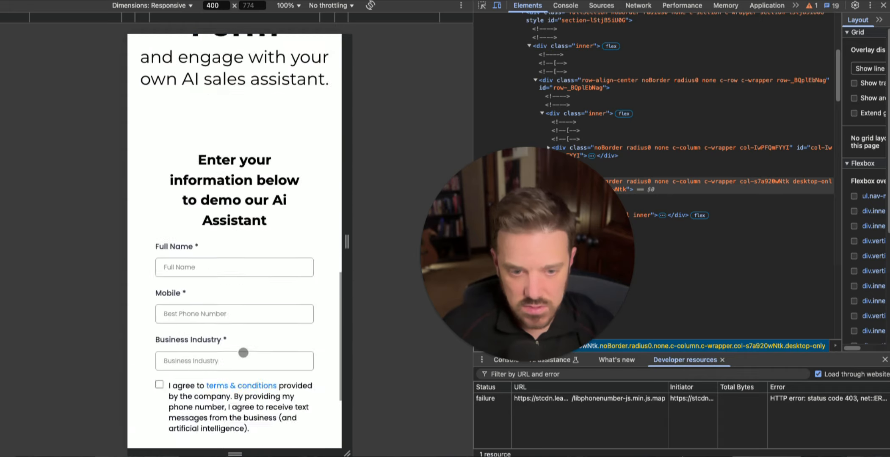
{"action": "scroll", "coordinate": [287, 274], "scroll_direction": "up", "scroll_amount": 5}
{"action": "scroll", "coordinate": [288, 274], "scroll_direction": "down", "scroll_amount": 1}
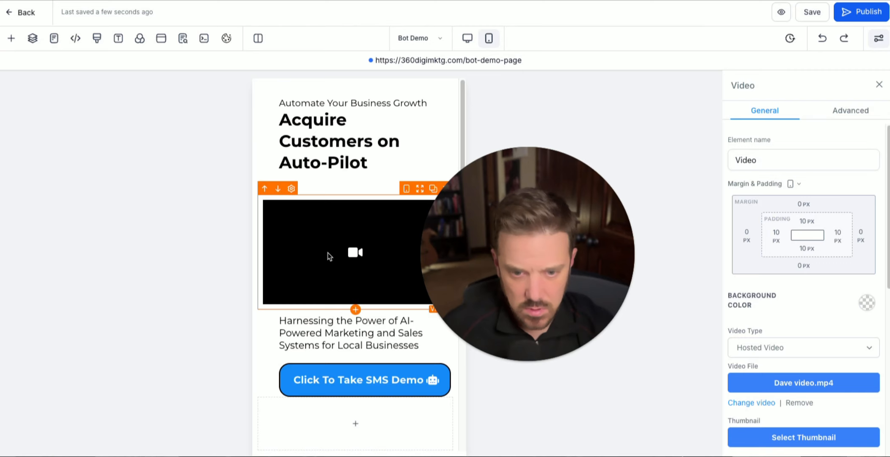
- Review the page's desktop layout from the hero down to the form and footer
{"action": "scroll", "coordinate": [327, 253], "scroll_direction": "down", "scroll_amount": 1}
{"action": "left_click", "coordinate": [462, 38]}
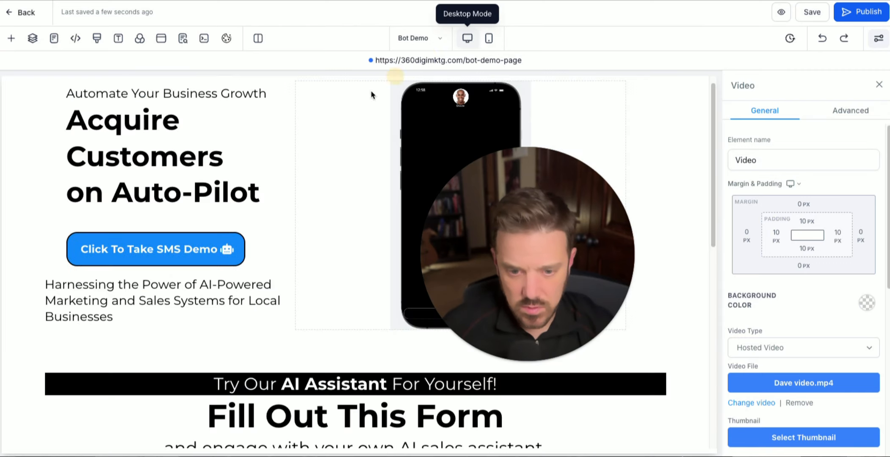
{"action": "scroll", "coordinate": [188, 268], "scroll_direction": "down", "scroll_amount": 7}
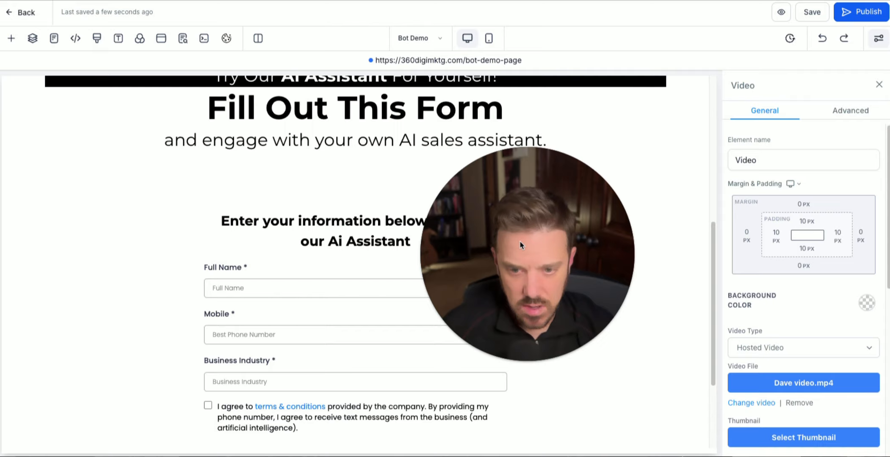
{"action": "scroll", "coordinate": [513, 242], "scroll_direction": "up", "scroll_amount": 2}
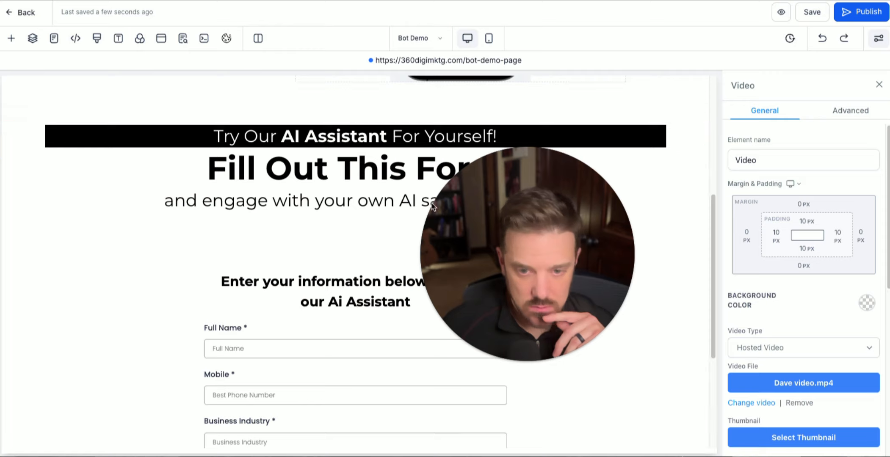
{"action": "scroll", "coordinate": [589, 285], "scroll_direction": "down", "scroll_amount": 5}
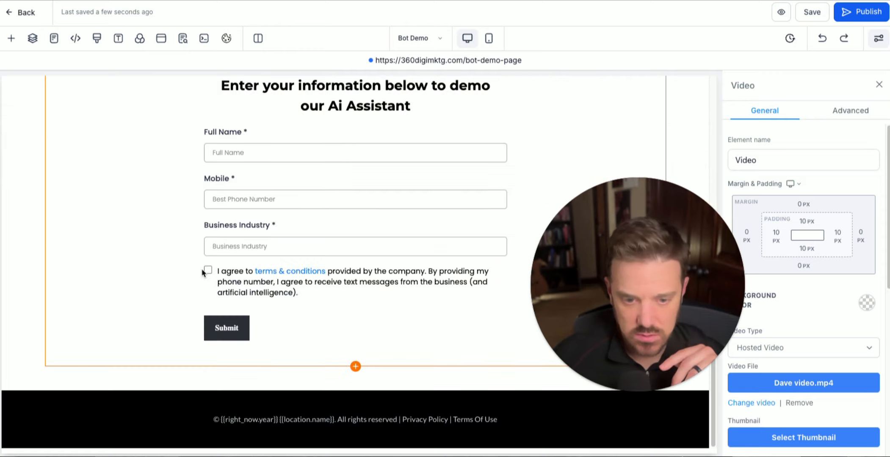
{"action": "scroll", "coordinate": [203, 272], "scroll_direction": "up", "scroll_amount": 12}
{"action": "scroll", "coordinate": [203, 272], "scroll_direction": "down", "scroll_amount": 12}
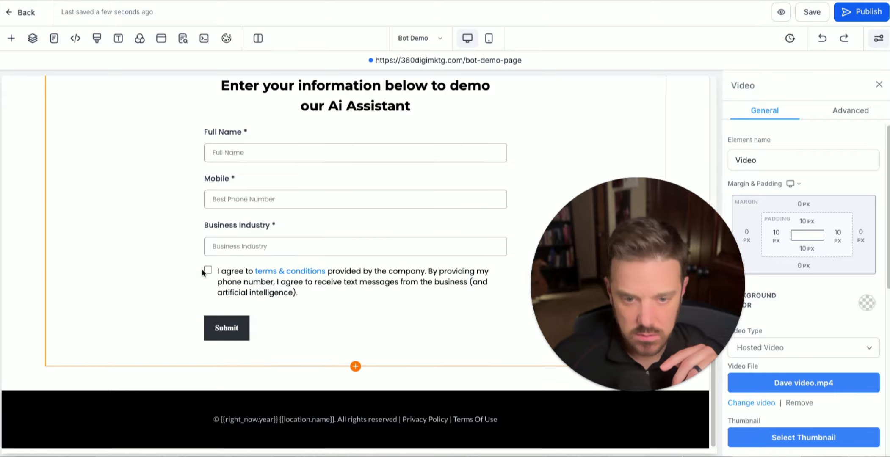
{"action": "scroll", "coordinate": [202, 273], "scroll_direction": "up", "scroll_amount": 8}
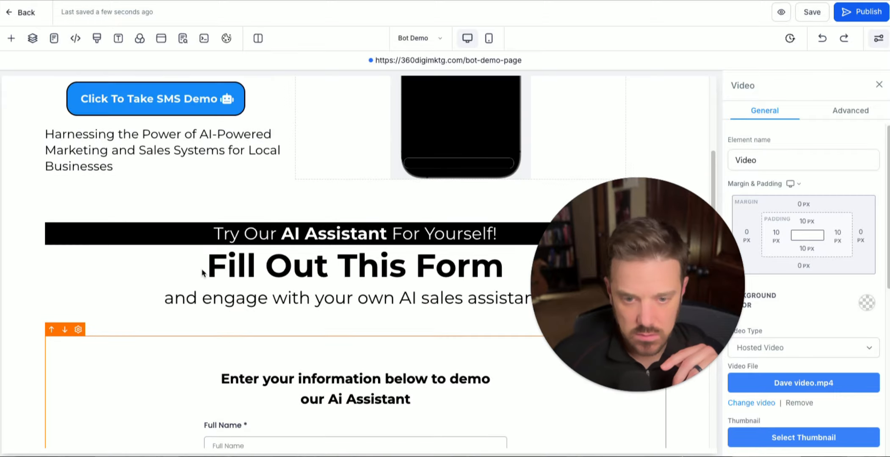
- On mobile, set the font size of the "Try Our AI Assistant" headline to 31 px and the "Fill Out This Form" headline to 36 px
{"action": "left_click", "coordinate": [489, 38]}
{"action": "scroll", "coordinate": [340, 182], "scroll_direction": "down", "scroll_amount": 5}
{"action": "left_click", "coordinate": [340, 182]}
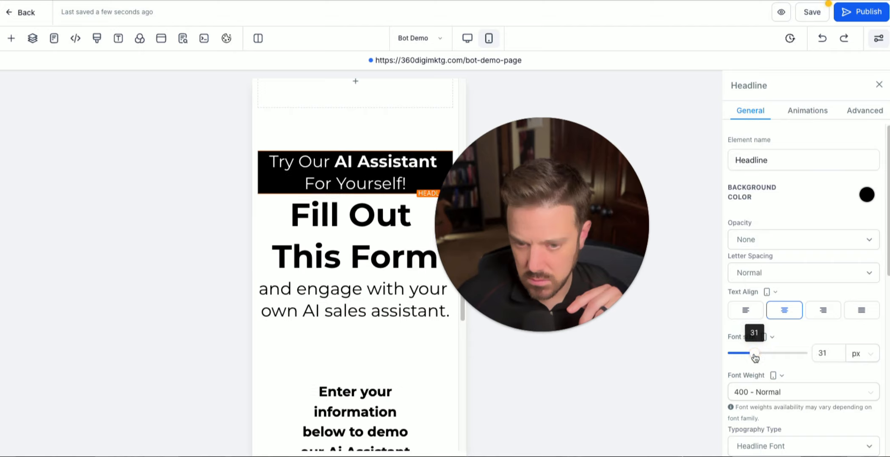
{"action": "left_click", "coordinate": [362, 242]}
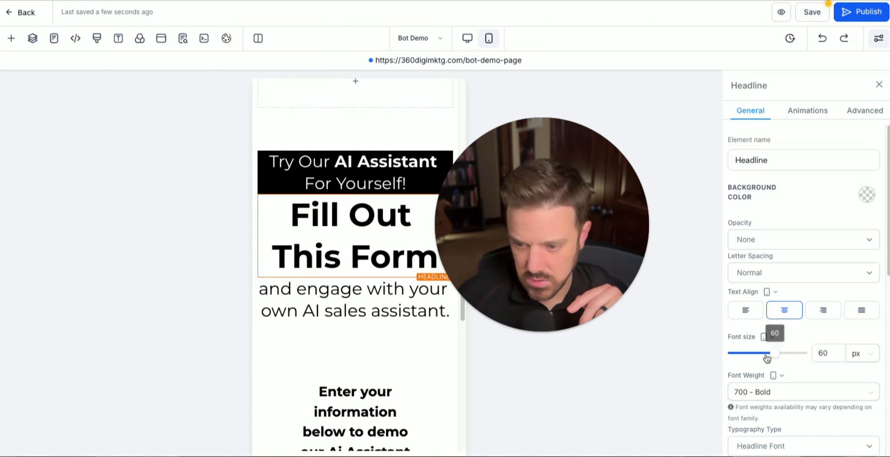
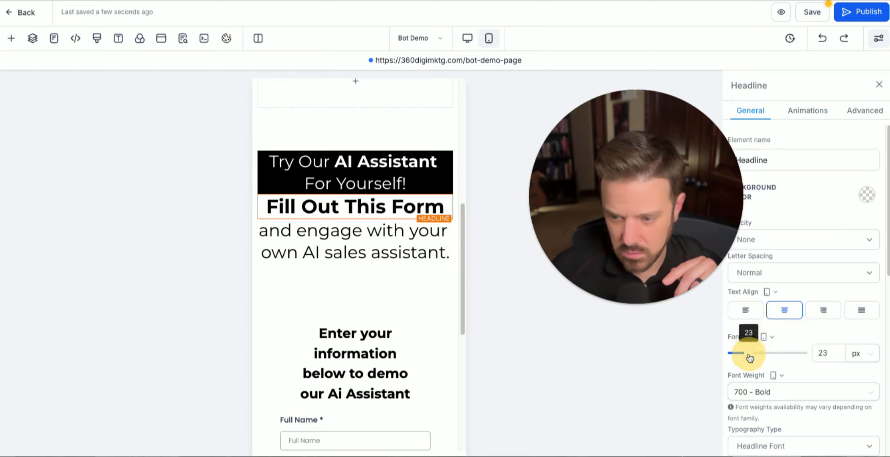
{"action": "left_click_drag", "start_coordinate": [750, 358], "coordinate": [758, 359]}
{"action": "left_click", "coordinate": [353, 243]}
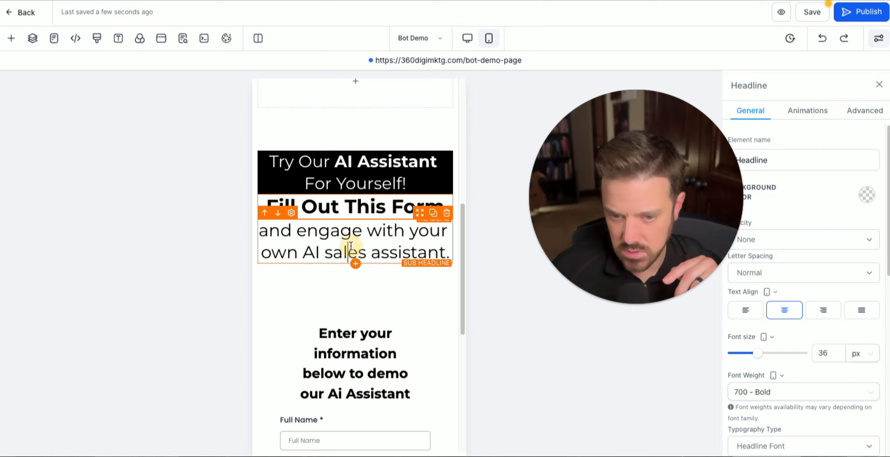
- Set the font size of the "and engage with your own AI sales assistant." sub headline to 23 px on mobile and publish the page
{"action": "left_click_drag", "start_coordinate": [759, 357], "coordinate": [752, 357]}
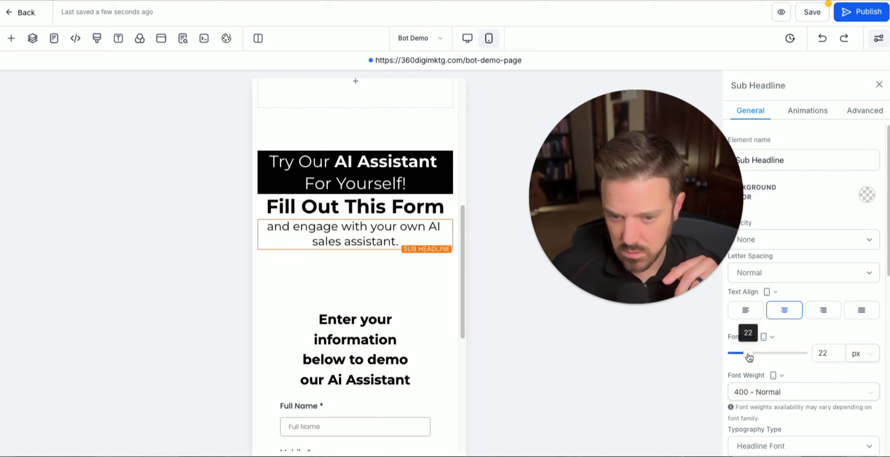
{"action": "left_click_drag", "start_coordinate": [751, 358], "coordinate": [750, 357]}
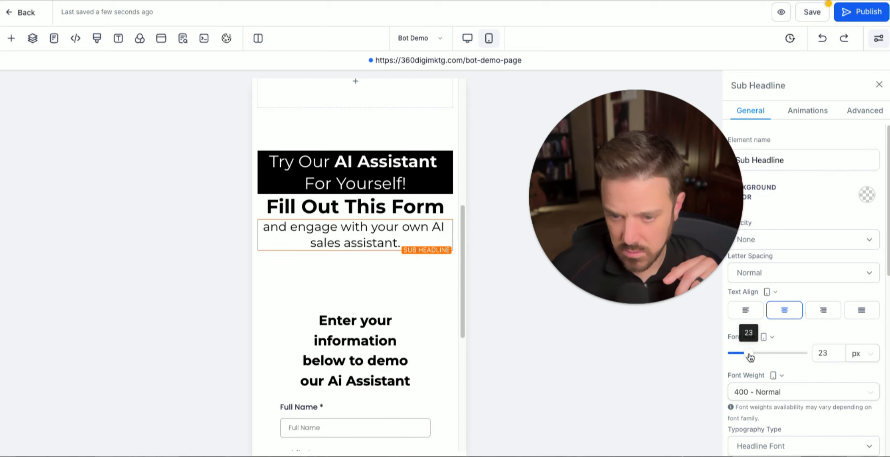
{"action": "scroll", "coordinate": [381, 315], "scroll_direction": "down", "scroll_amount": 1}
{"action": "left_click", "coordinate": [350, 288]}
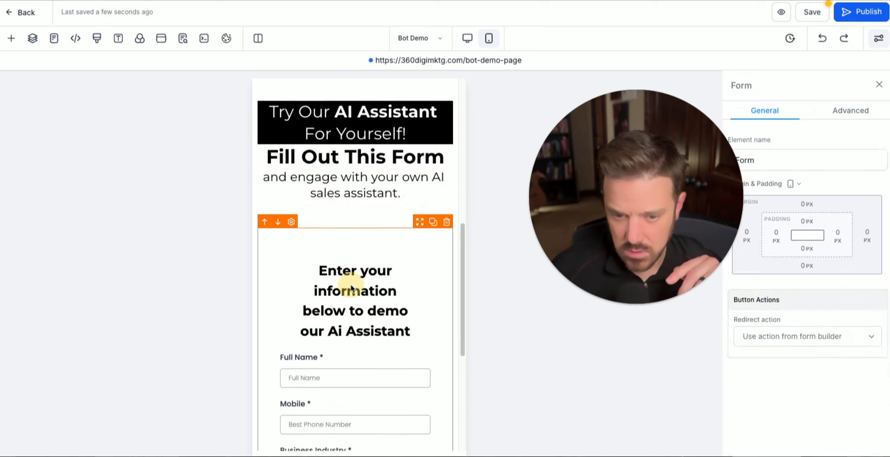
{"action": "scroll", "coordinate": [351, 293], "scroll_direction": "down", "scroll_amount": 5}
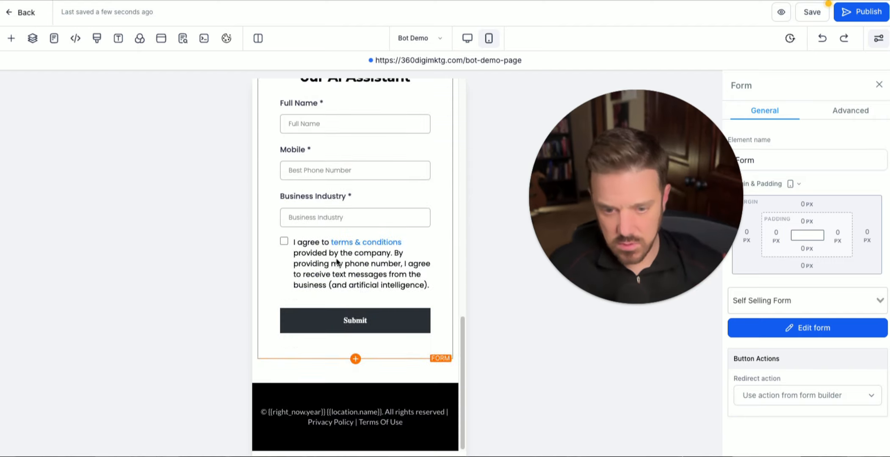
{"action": "scroll", "coordinate": [362, 310], "scroll_direction": "up", "scroll_amount": 10}
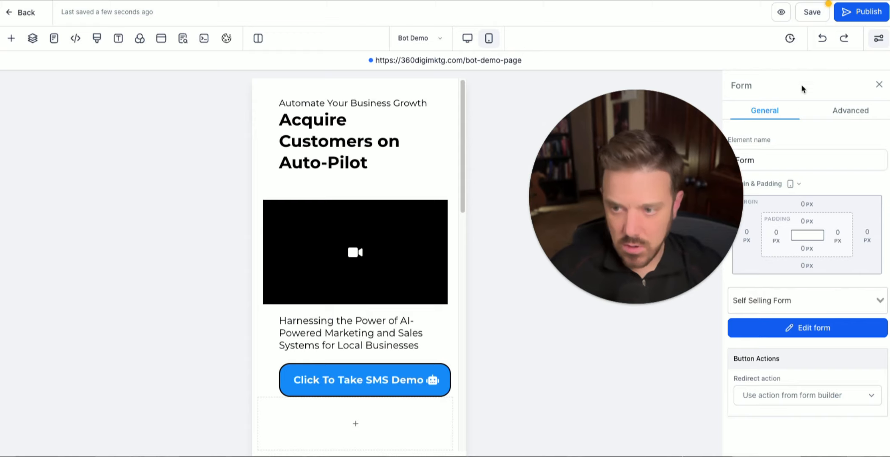
{"action": "left_click", "coordinate": [851, 15]}
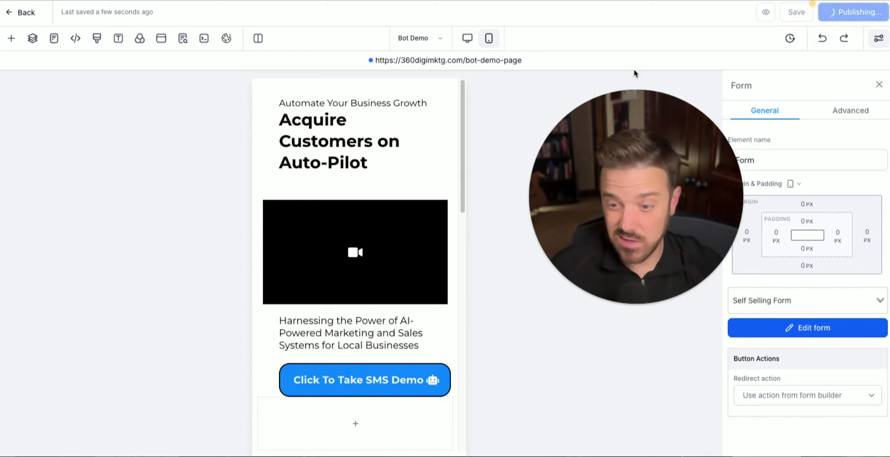
- Reload the live mobile page and check the form-section headlines and the spacing around the SMS demo button
{"action": "left_click_drag", "start_coordinate": [614, 161], "coordinate": [576, 177]}
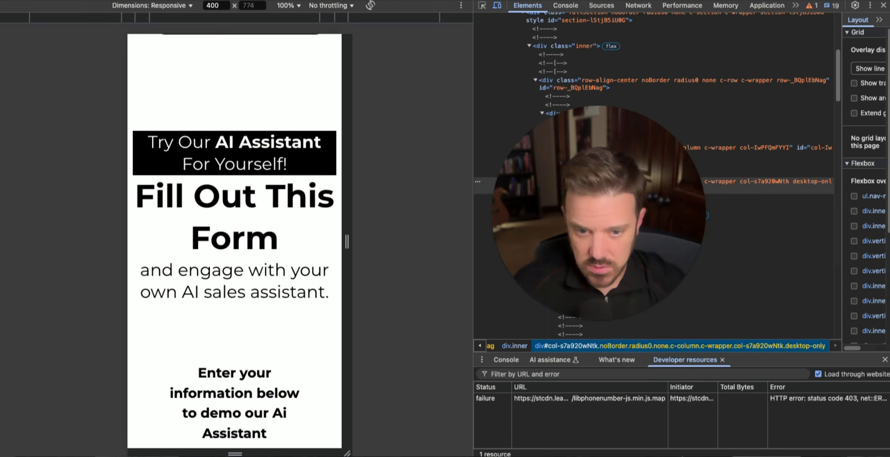
{"action": "key", "text": "super+r"}
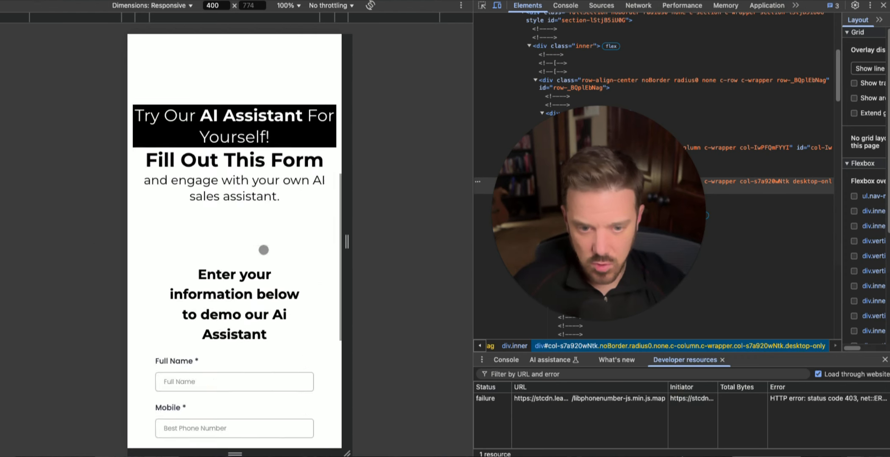
{"action": "scroll", "coordinate": [185, 271], "scroll_direction": "down", "scroll_amount": 10}
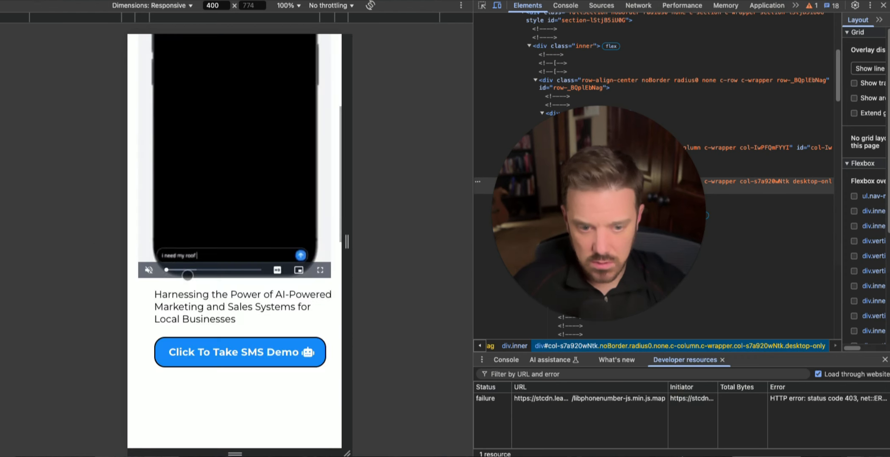
{"action": "scroll", "coordinate": [192, 198], "scroll_direction": "down", "scroll_amount": 5}
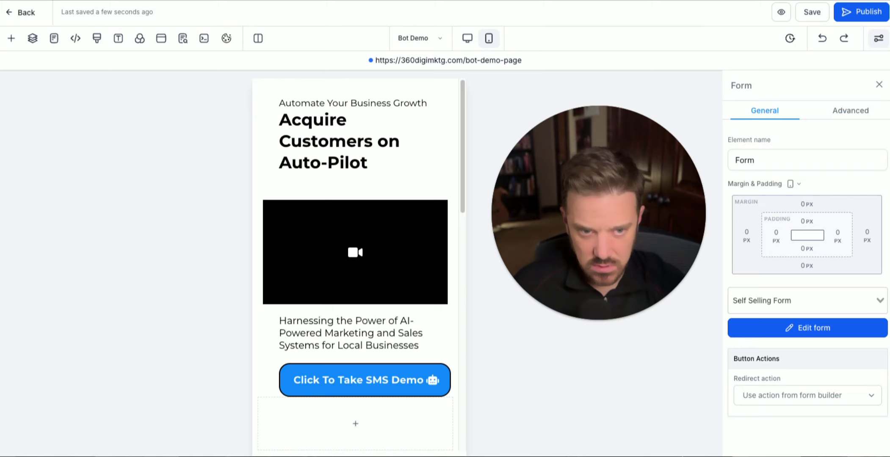
- Hide the empty second column below the SMS demo button on mobile
{"action": "scroll", "coordinate": [330, 246], "scroll_direction": "down", "scroll_amount": 5}
{"action": "left_click", "coordinate": [328, 242]}
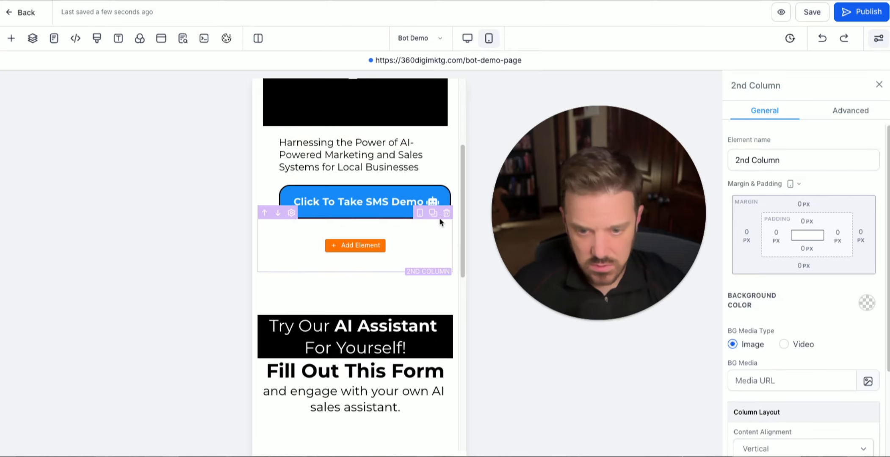
{"action": "left_click", "coordinate": [848, 110]}
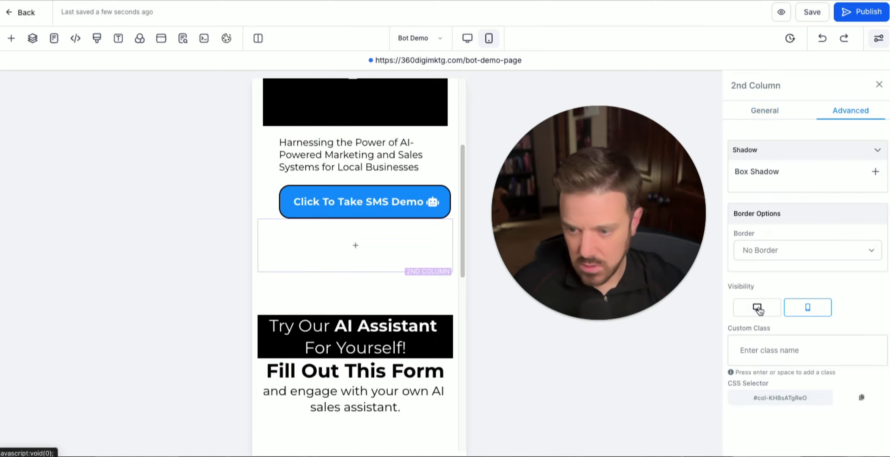
{"action": "left_click", "coordinate": [808, 308]}
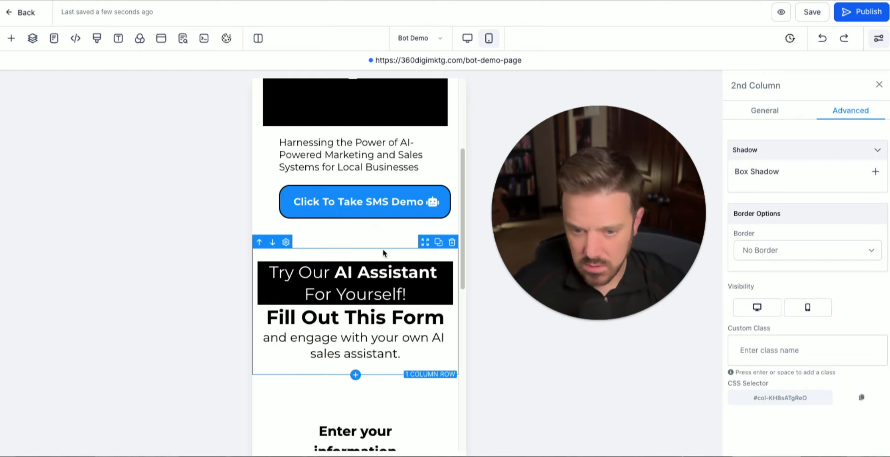
- Set the form section's top padding and the hero section's bottom padding to 0 px on mobile
{"action": "left_click", "coordinate": [383, 248]}
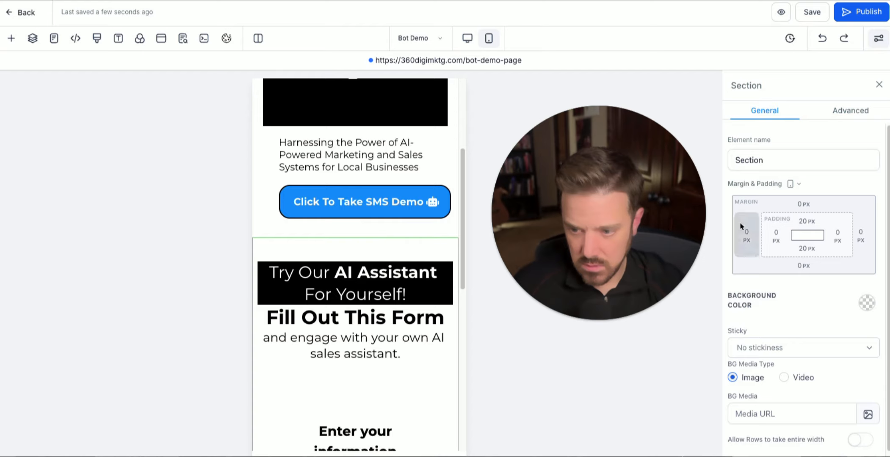
{"action": "left_click", "coordinate": [803, 222]}
{"action": "left_click", "coordinate": [747, 272]}
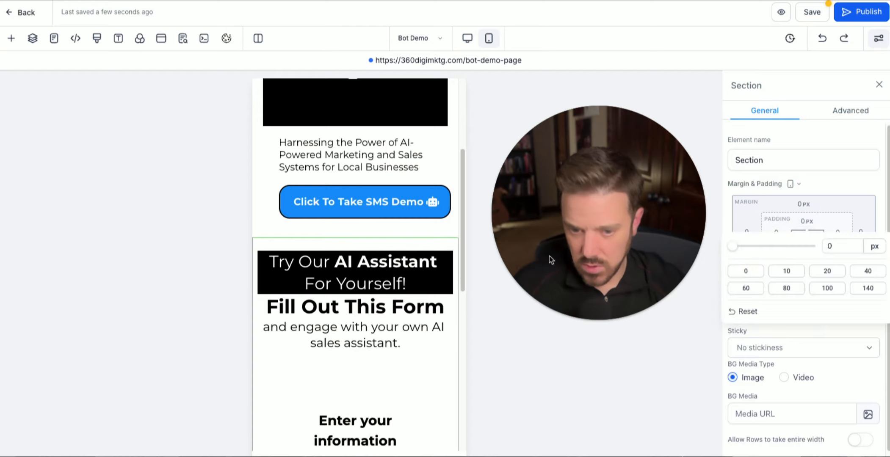
{"action": "left_click", "coordinate": [390, 231]}
{"action": "left_click", "coordinate": [801, 249]}
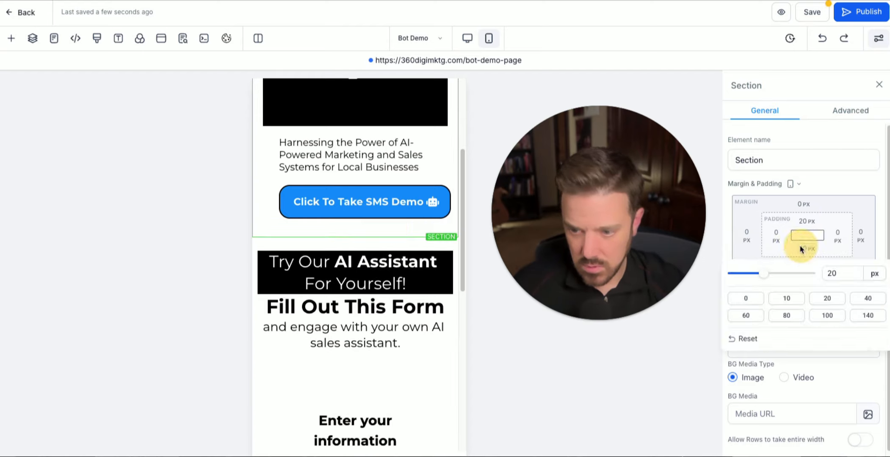
{"action": "left_click", "coordinate": [747, 298]}
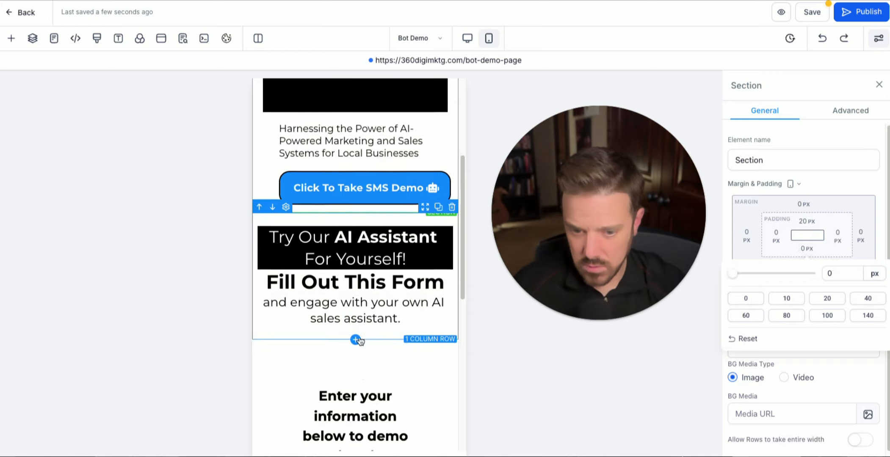
- Set the bottom padding of the row holding the form-section headlines to 0 px on mobile
{"action": "scroll", "coordinate": [356, 323], "scroll_direction": "down", "scroll_amount": 1}
{"action": "left_click", "coordinate": [370, 301]}
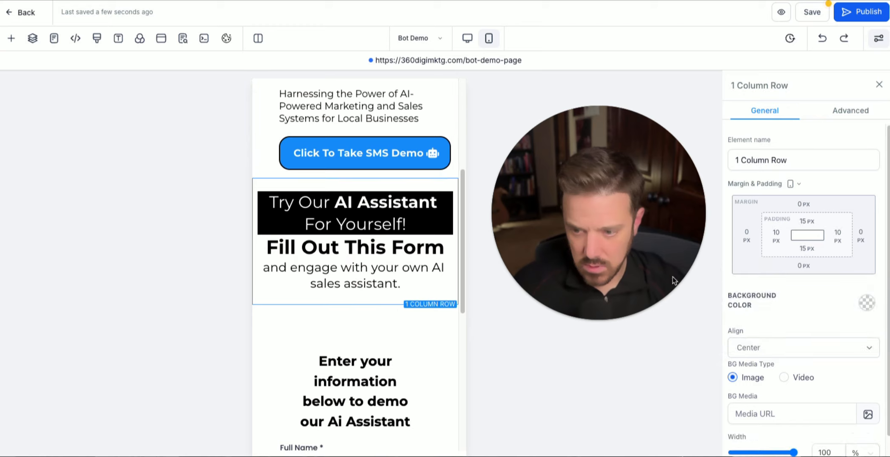
{"action": "left_click", "coordinate": [797, 249]}
{"action": "left_click", "coordinate": [748, 299]}
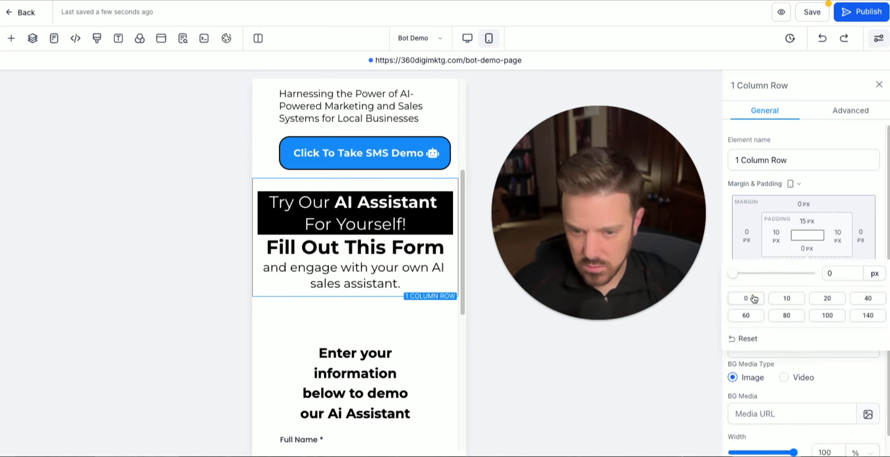
- Set the top padding of the form's column and the top and bottom padding of the form's row to 0 px on mobile
{"action": "left_click", "coordinate": [381, 324]}
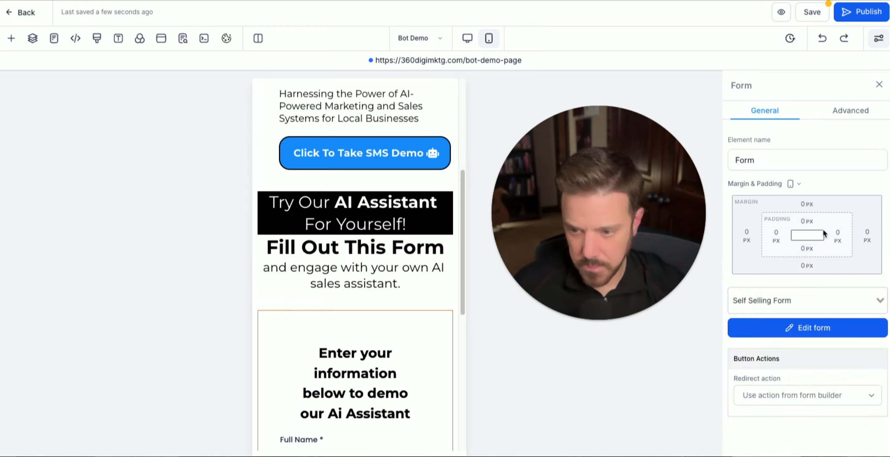
{"action": "left_click", "coordinate": [373, 308]}
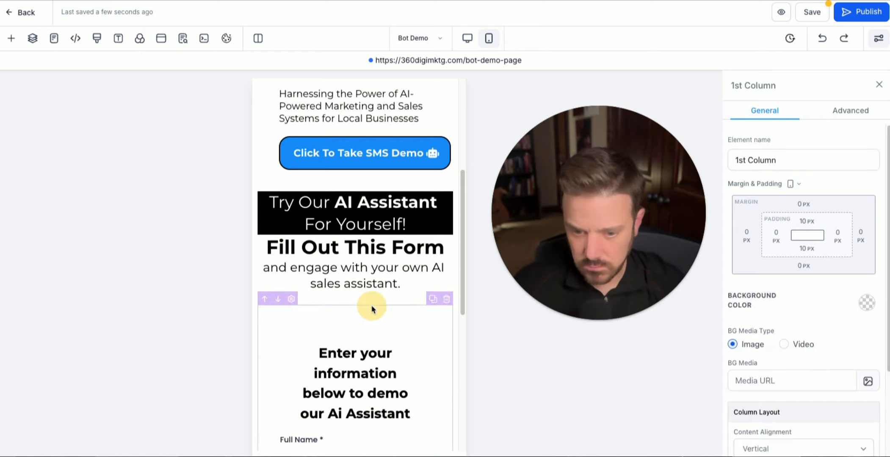
{"action": "left_click", "coordinate": [807, 221]}
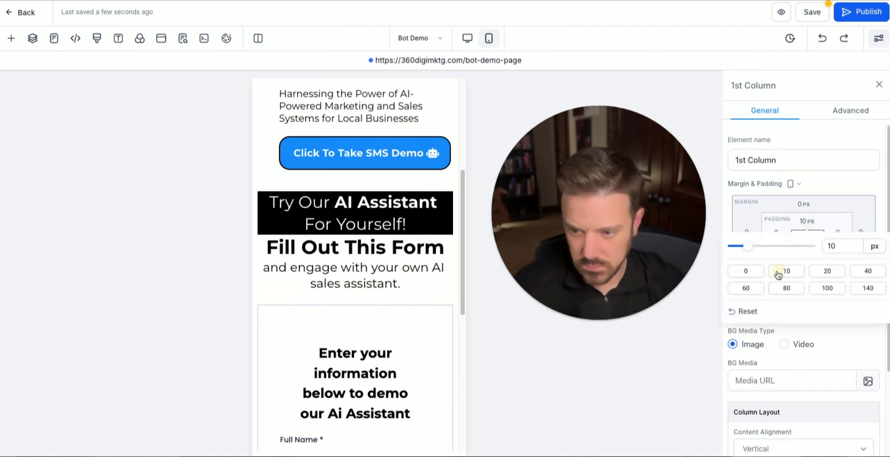
{"action": "left_click", "coordinate": [747, 272]}
{"action": "left_click", "coordinate": [369, 302]}
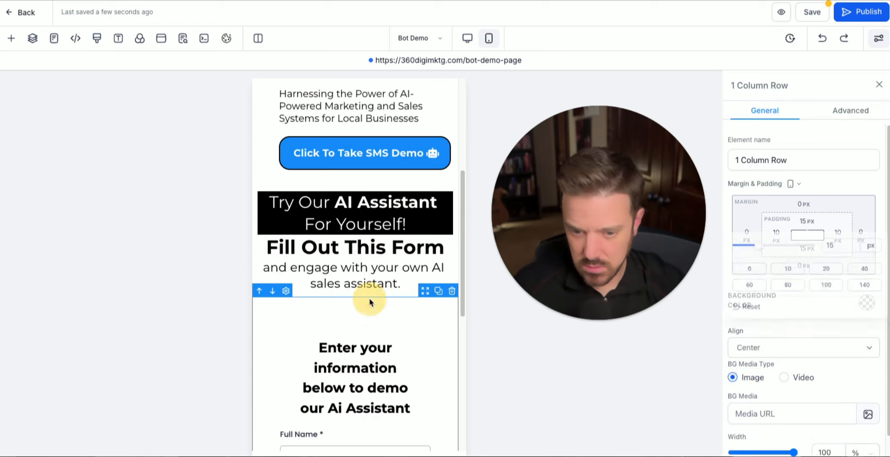
{"action": "left_click", "coordinate": [806, 248]}
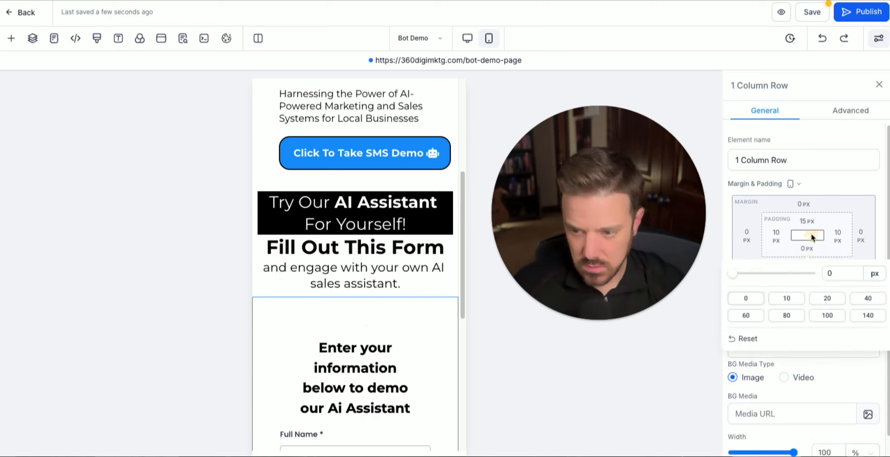
{"action": "left_click", "coordinate": [807, 221]}
{"action": "left_click", "coordinate": [755, 272]}
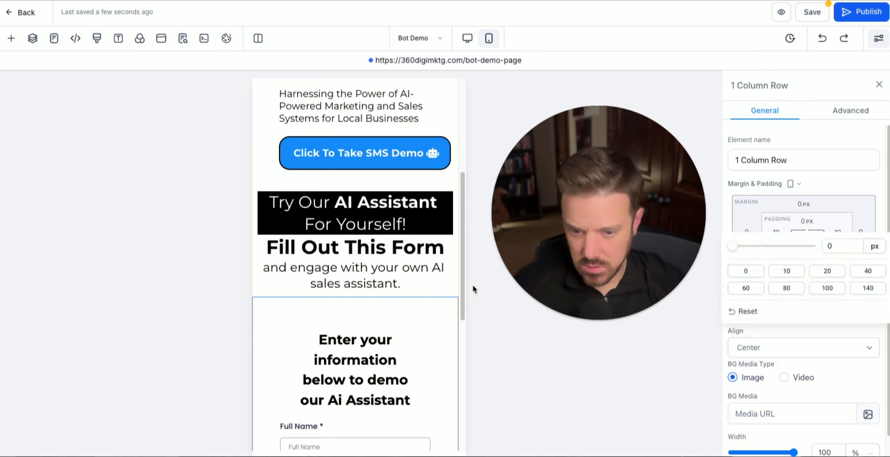
- Publish the page with the tightened mobile spacing
{"action": "scroll", "coordinate": [368, 271], "scroll_direction": "up", "scroll_amount": 3}
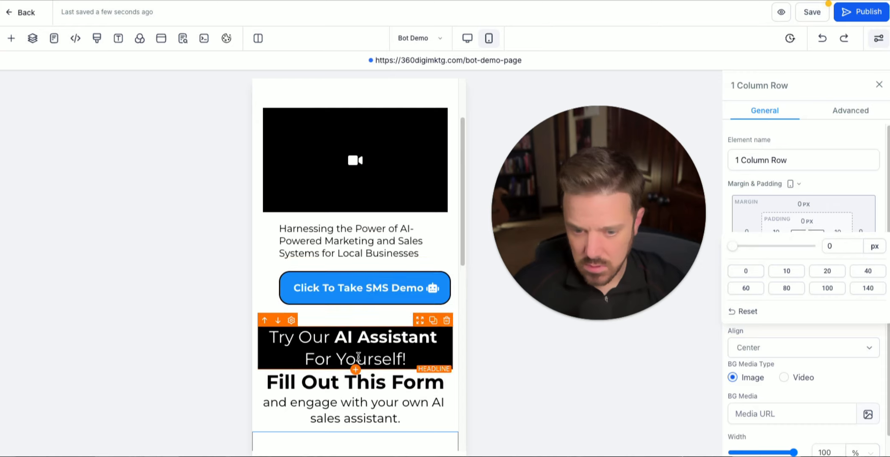
{"action": "scroll", "coordinate": [299, 320], "scroll_direction": "up", "scroll_amount": 2}
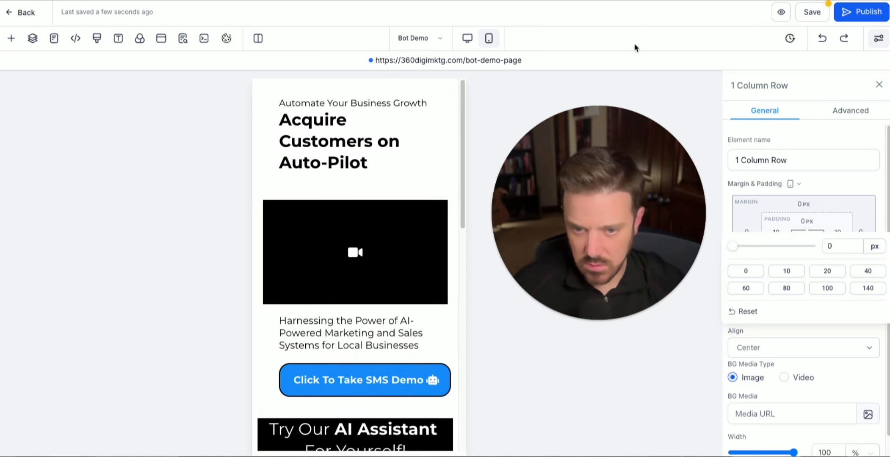
{"action": "left_click", "coordinate": [850, 13]}
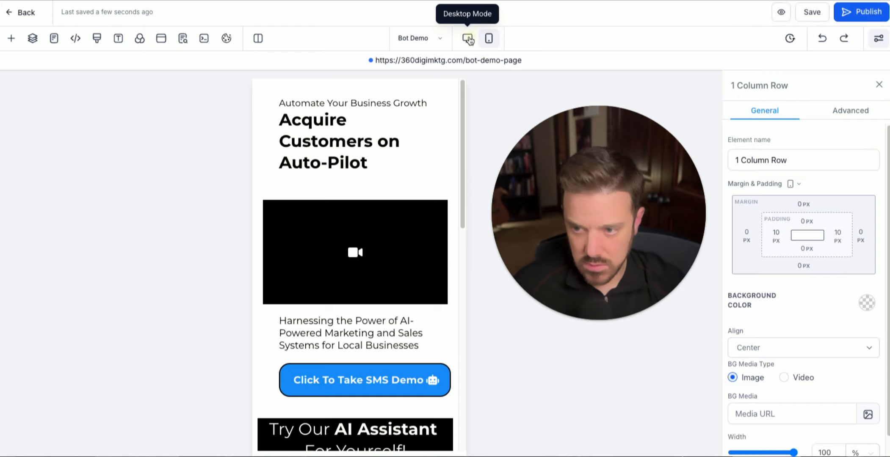
- Check the desktop layout from the hero down to the form's submit button and footer
{"action": "left_click", "coordinate": [468, 38]}
{"action": "scroll", "coordinate": [270, 250], "scroll_direction": "down", "scroll_amount": 10}
{"action": "scroll", "coordinate": [289, 276], "scroll_direction": "up", "scroll_amount": 10}
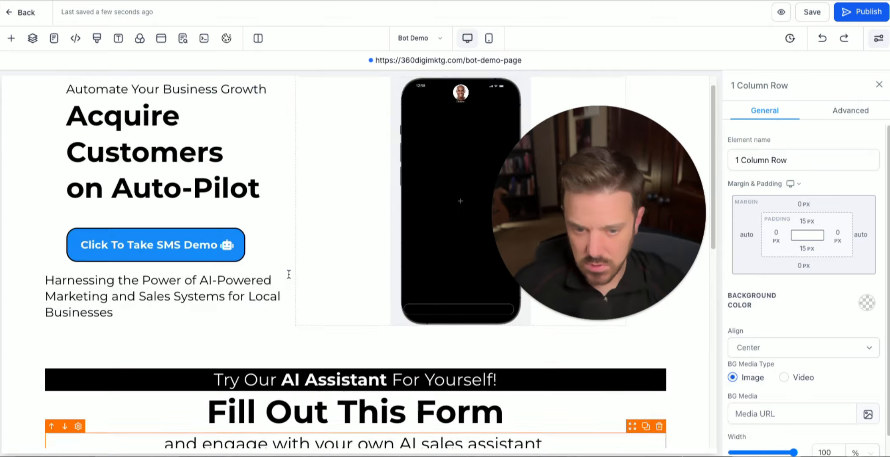
{"action": "scroll", "coordinate": [289, 275], "scroll_direction": "down", "scroll_amount": 10}
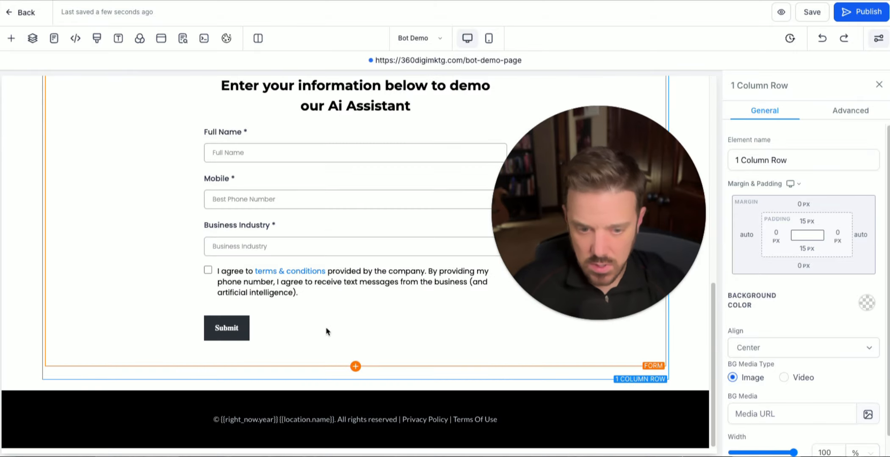
{"action": "left_click", "coordinate": [213, 338]}
{"action": "scroll", "coordinate": [236, 329], "scroll_direction": "up", "scroll_amount": 10}
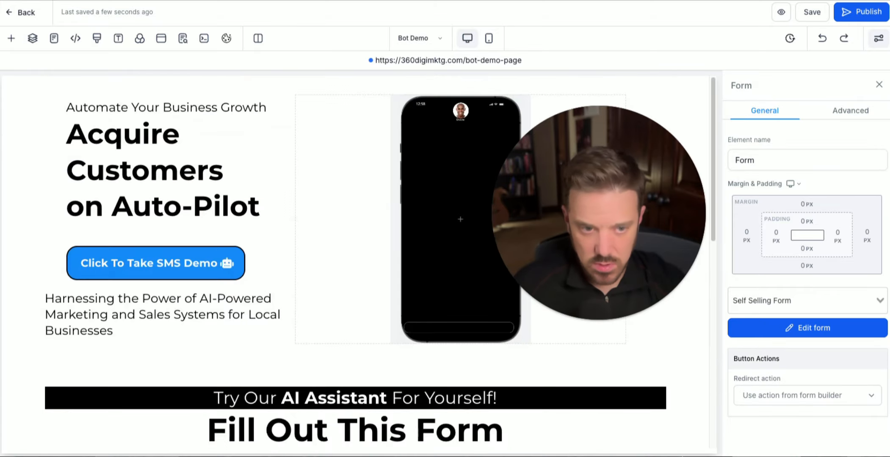
- Leave the page editor, open the Self Selling Form in the form builder and select its Business Industry field
{"action": "left_click", "coordinate": [25, 13]}
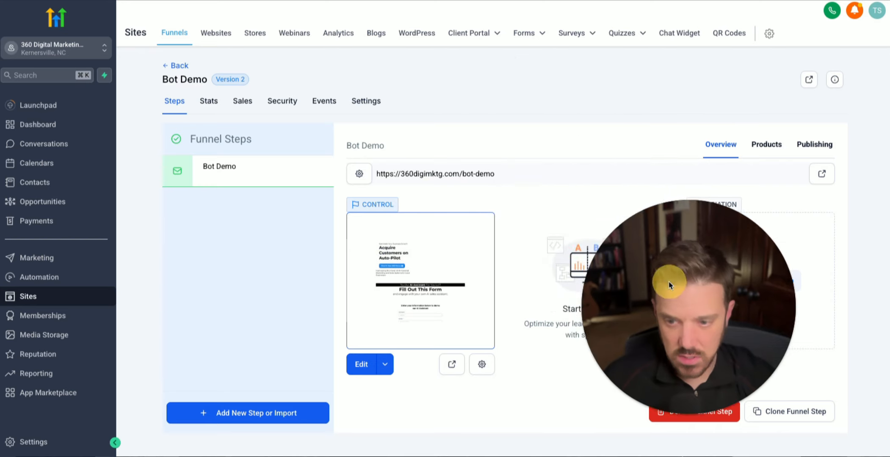
{"action": "left_click", "coordinate": [525, 34]}
{"action": "left_click", "coordinate": [512, 57]}
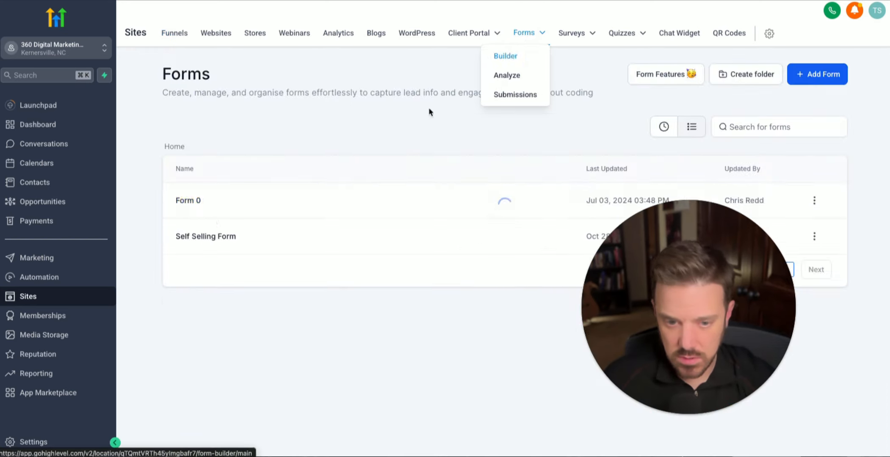
{"action": "left_click", "coordinate": [198, 238]}
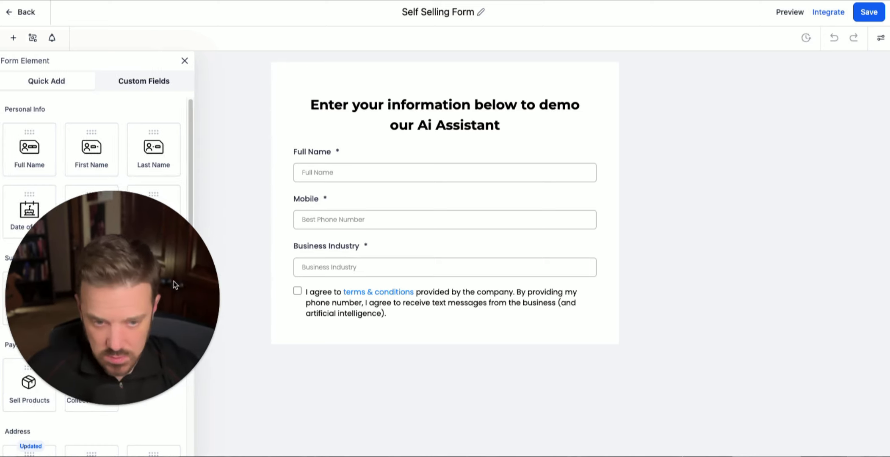
{"action": "left_click", "coordinate": [434, 270]}
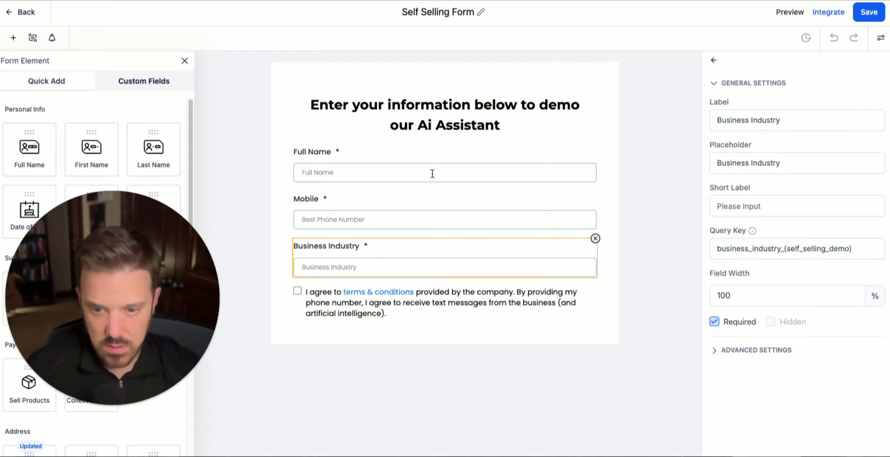
- Review the form's layout styles and its advanced border and shadow settings to find where the submit button is controlled
{"action": "left_click", "coordinate": [882, 40]}
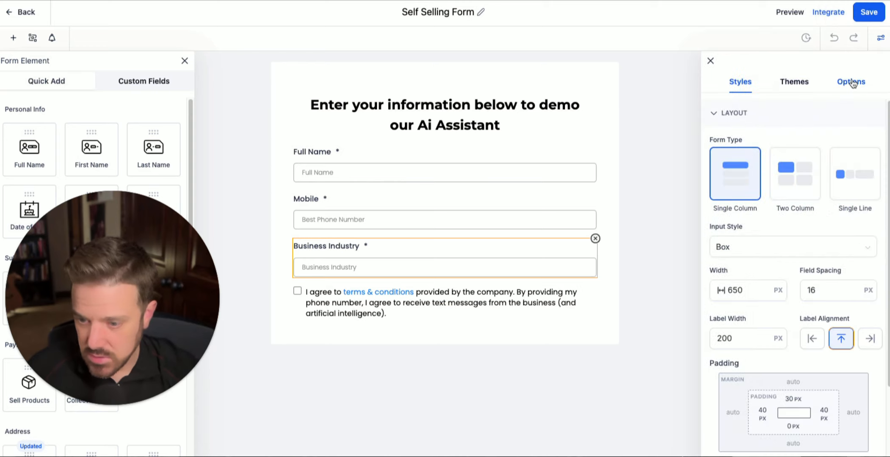
{"action": "scroll", "coordinate": [789, 198], "scroll_direction": "down", "scroll_amount": 3}
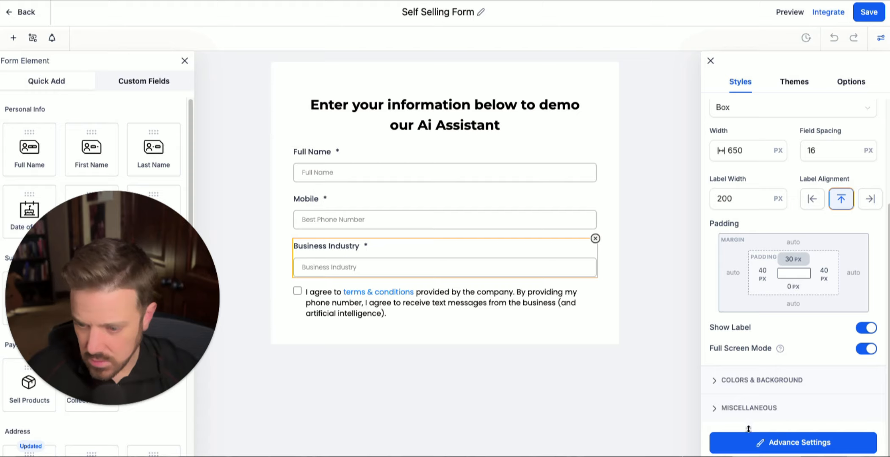
{"action": "left_click", "coordinate": [753, 442]}
{"action": "scroll", "coordinate": [769, 274], "scroll_direction": "down", "scroll_amount": 2}
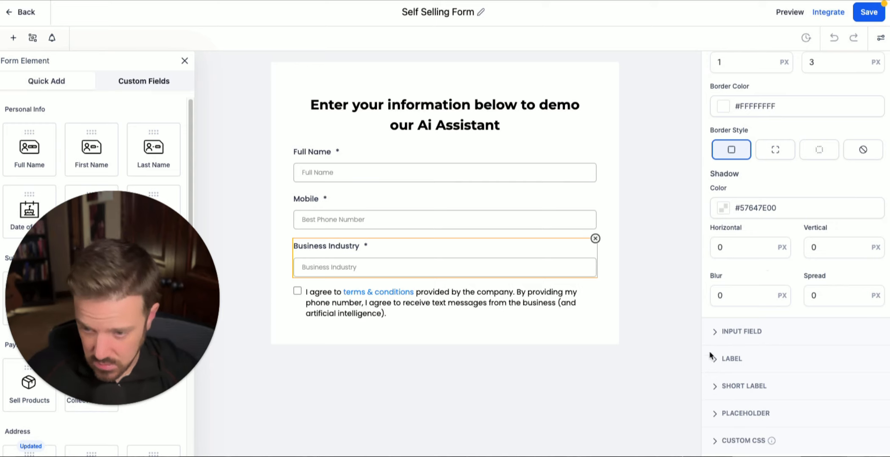
{"action": "scroll", "coordinate": [711, 357], "scroll_direction": "up", "scroll_amount": 2}
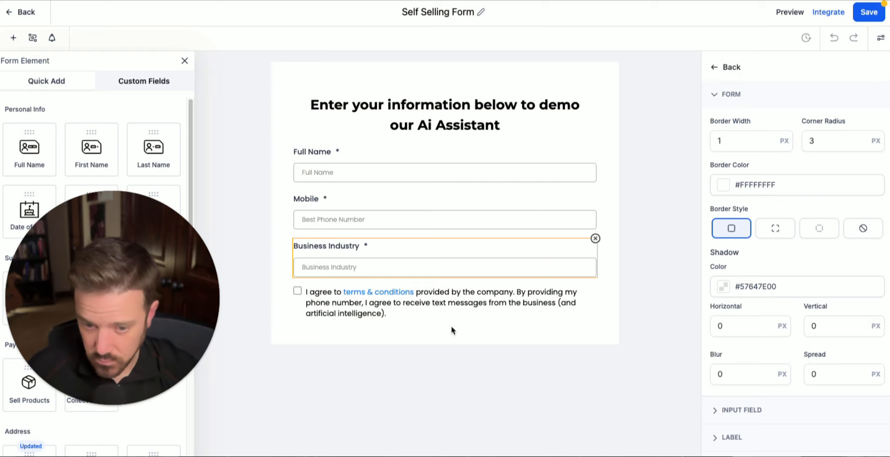
{"action": "left_click", "coordinate": [445, 335]}
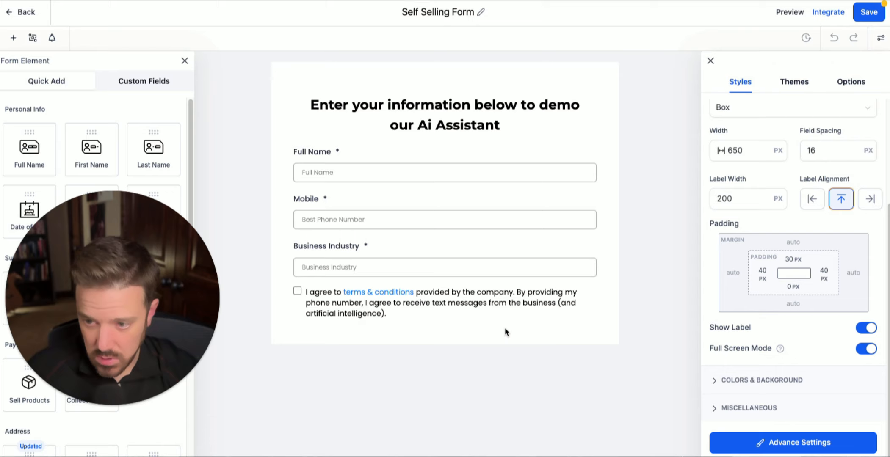
{"action": "left_click_drag", "start_coordinate": [141, 279], "coordinate": [195, 268]}
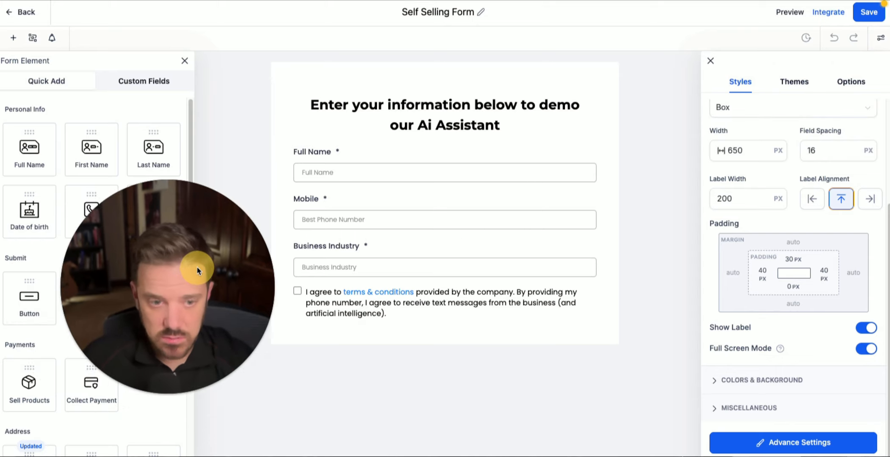
- Check the form's on-submit action, form settings, and color and background options for anything affecting the submit button
{"action": "left_click", "coordinate": [855, 83]}
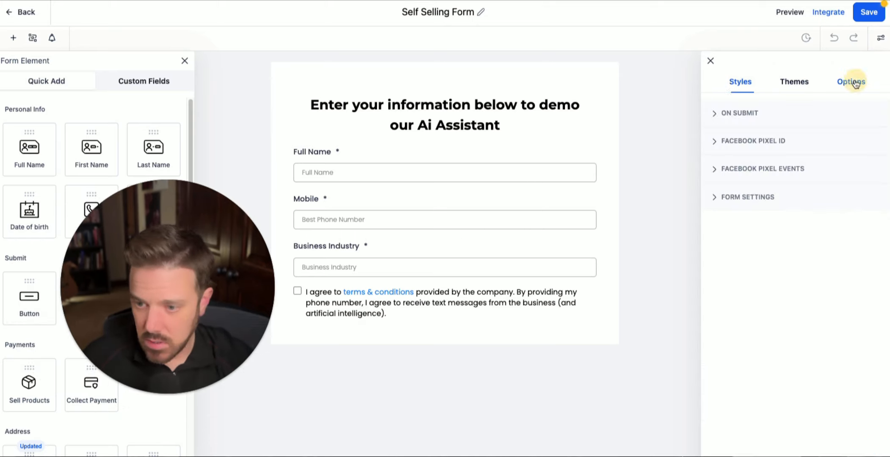
{"action": "left_click", "coordinate": [716, 113]}
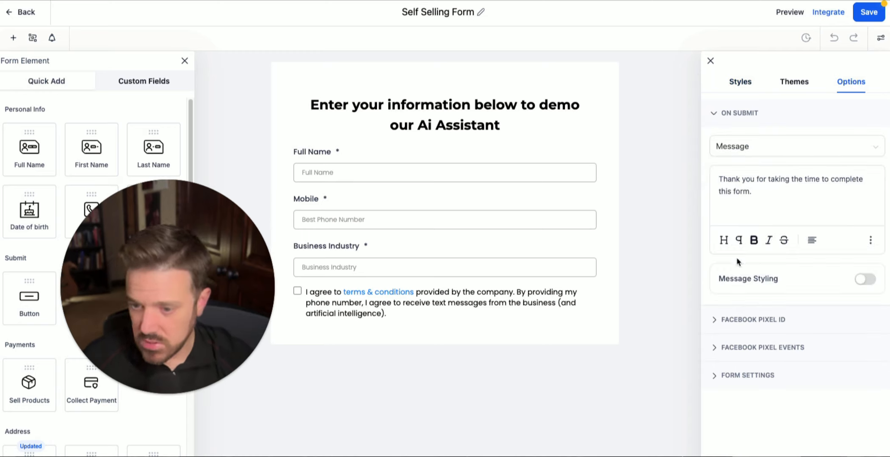
{"action": "left_click", "coordinate": [717, 375]}
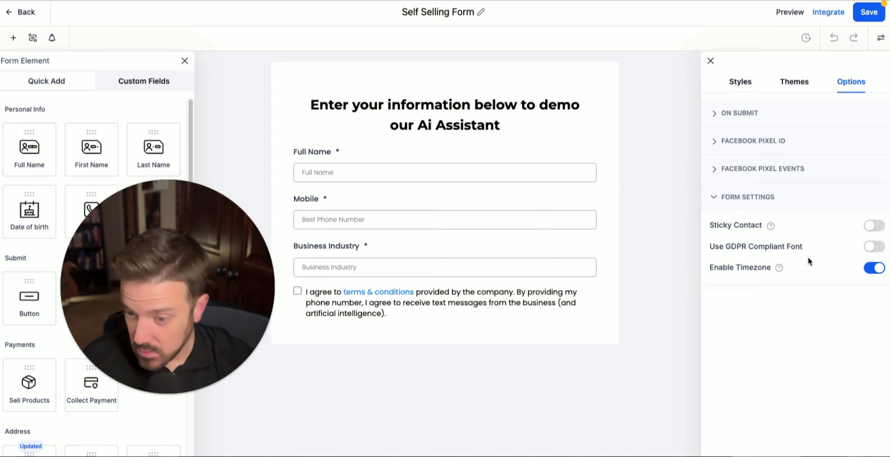
{"action": "left_click", "coordinate": [735, 83]}
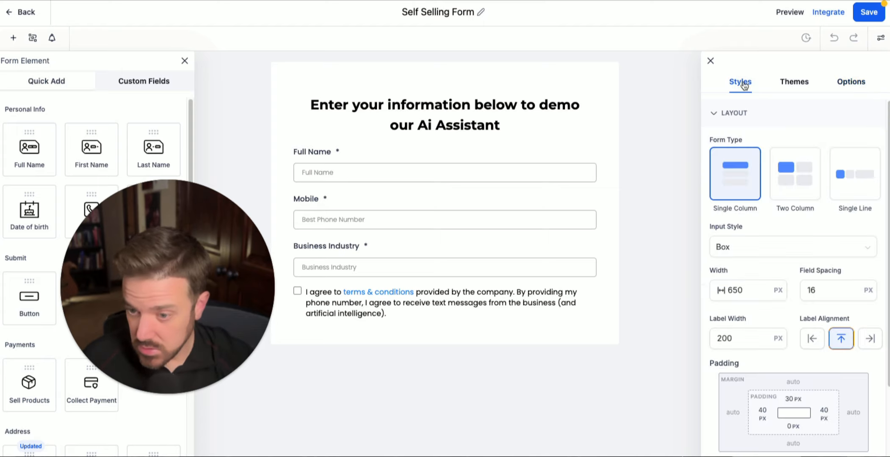
{"action": "scroll", "coordinate": [785, 282], "scroll_direction": "down", "scroll_amount": 3}
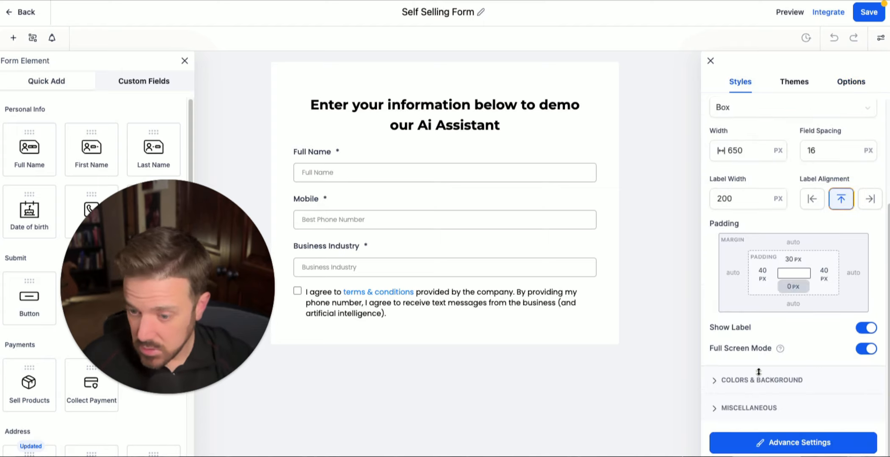
{"action": "left_click", "coordinate": [716, 384]}
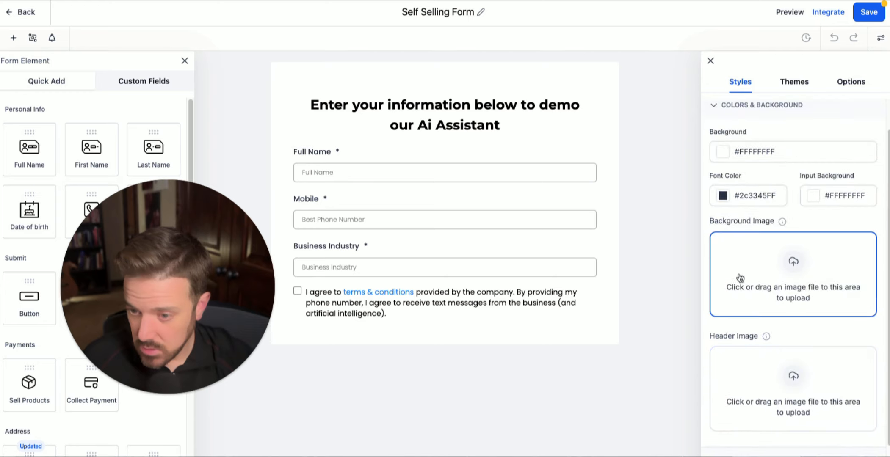
{"action": "scroll", "coordinate": [748, 314], "scroll_direction": "down", "scroll_amount": 1}
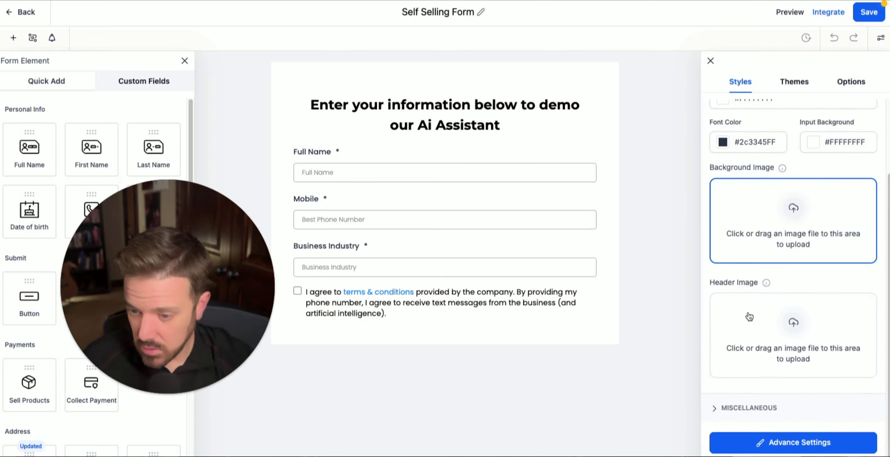
{"action": "scroll", "coordinate": [749, 316], "scroll_direction": "up", "scroll_amount": 2}
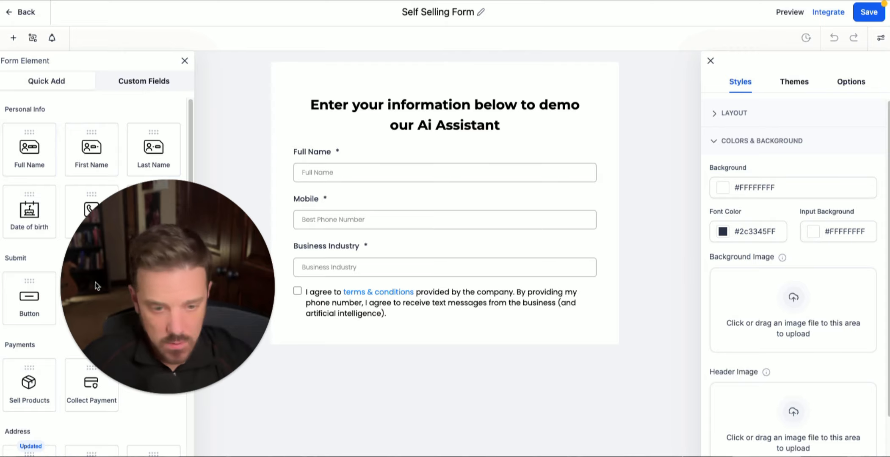
- Add a submit button to the form below the terms and conditions checkbox
{"action": "left_click_drag", "start_coordinate": [133, 279], "coordinate": [528, 226]}
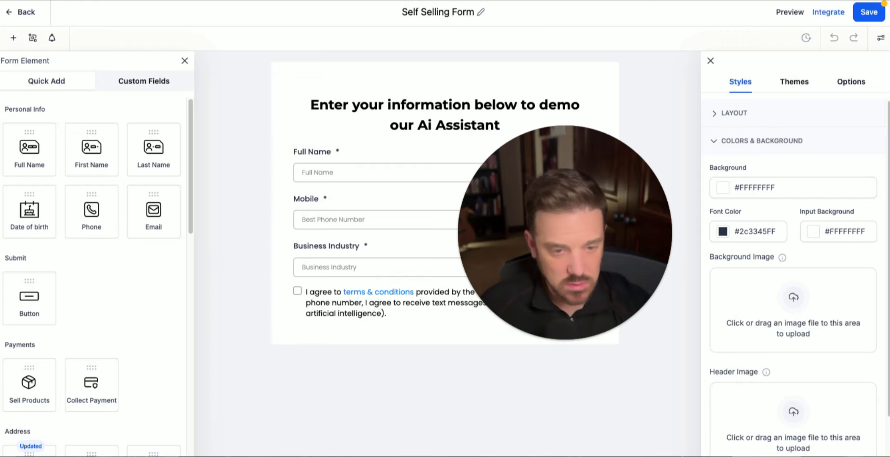
{"action": "left_click_drag", "start_coordinate": [26, 297], "coordinate": [428, 373]}
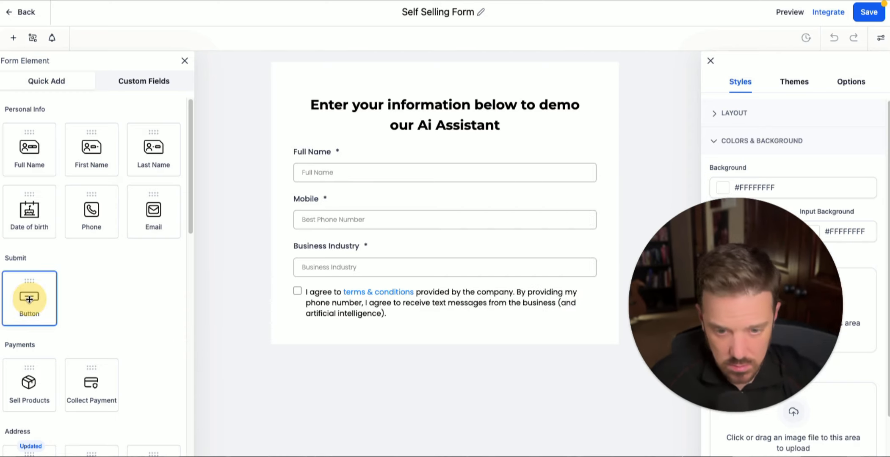
{"action": "left_click_drag", "start_coordinate": [29, 292], "coordinate": [352, 365]}
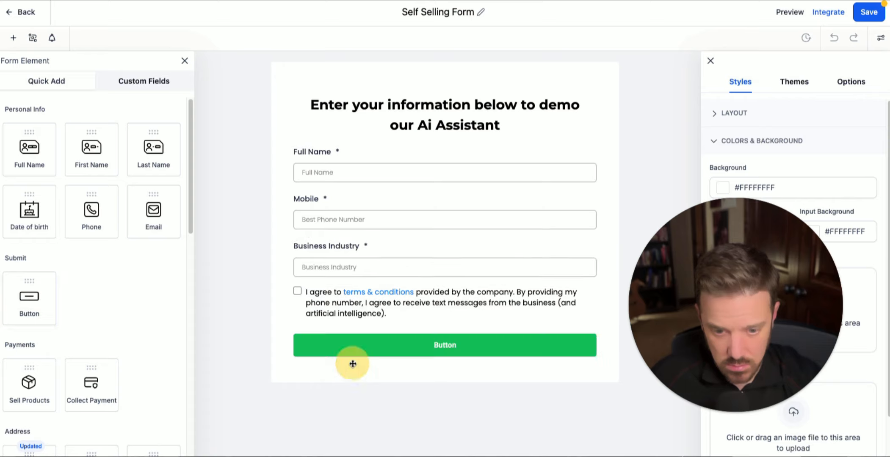
- Select the new submit button and look through the form's advanced and color style settings for its options
{"action": "left_click", "coordinate": [475, 342]}
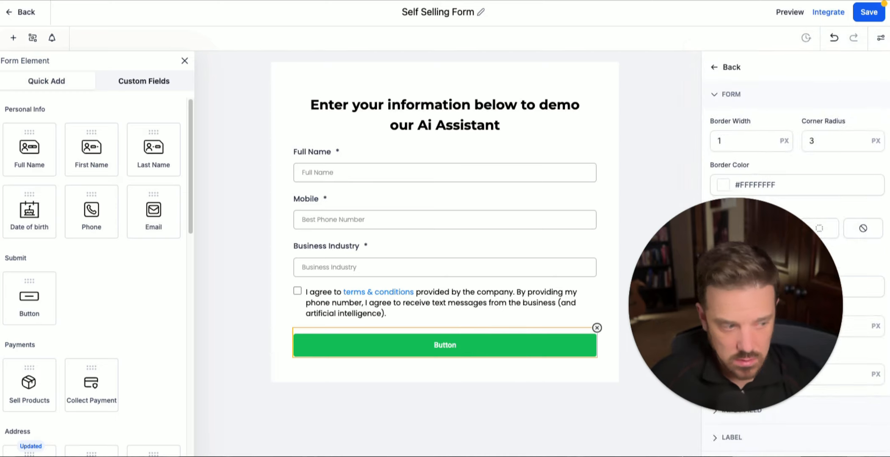
{"action": "left_click_drag", "start_coordinate": [745, 304], "coordinate": [154, 272]}
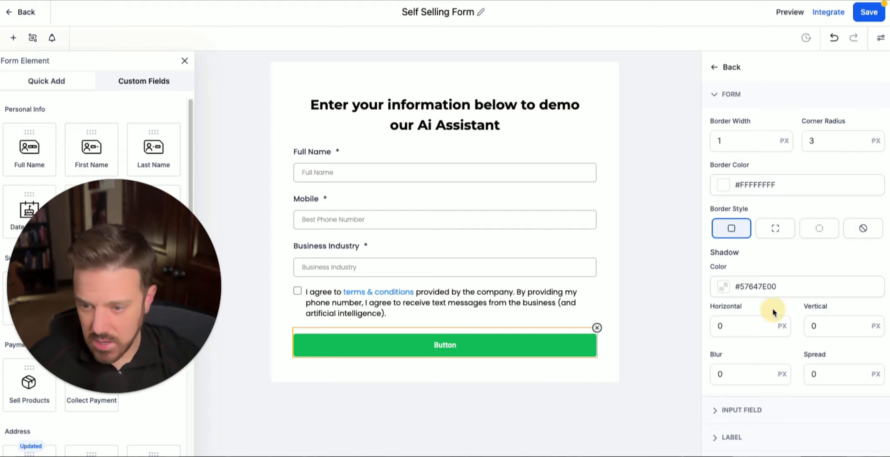
{"action": "scroll", "coordinate": [762, 309], "scroll_direction": "down", "scroll_amount": 2}
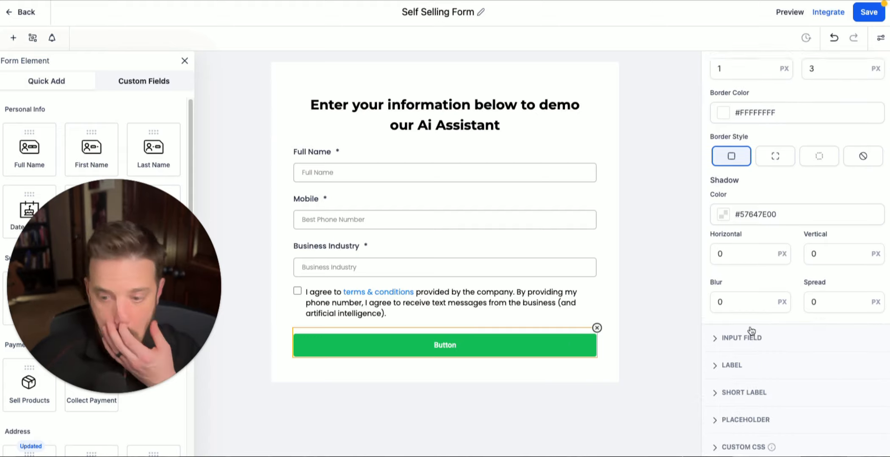
{"action": "scroll", "coordinate": [751, 330], "scroll_direction": "up", "scroll_amount": 2}
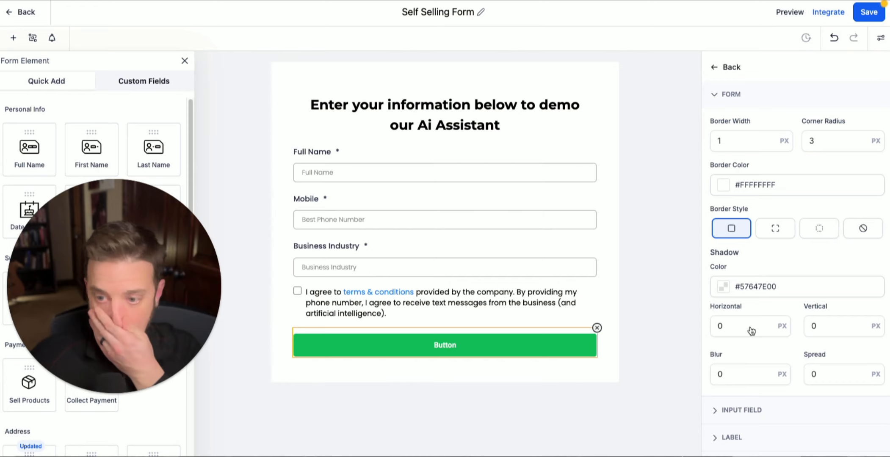
{"action": "left_click", "coordinate": [715, 67]}
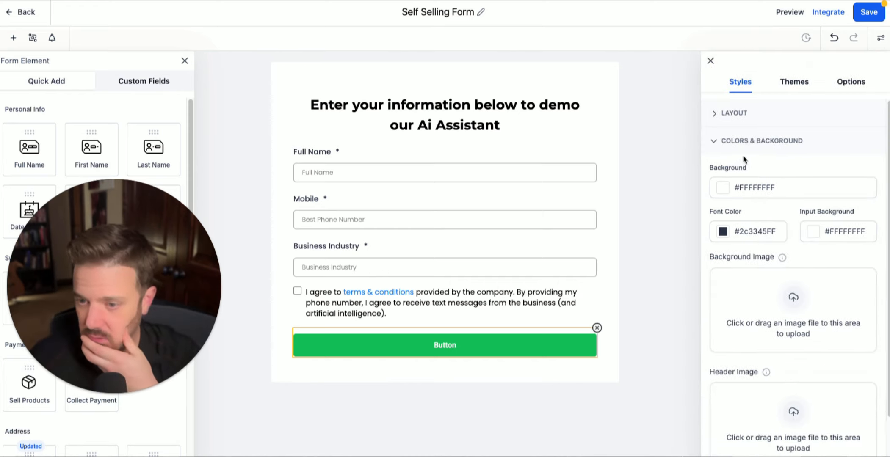
{"action": "left_click", "coordinate": [728, 142]}
{"action": "left_click", "coordinate": [729, 142]}
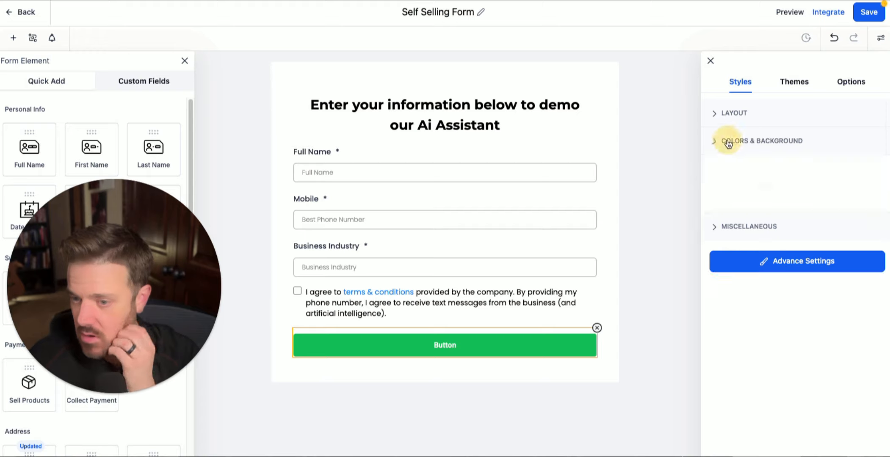
{"action": "left_click", "coordinate": [725, 141]}
- View the submit button's own text and style settings and close the settings panel
{"action": "left_click", "coordinate": [502, 352]}
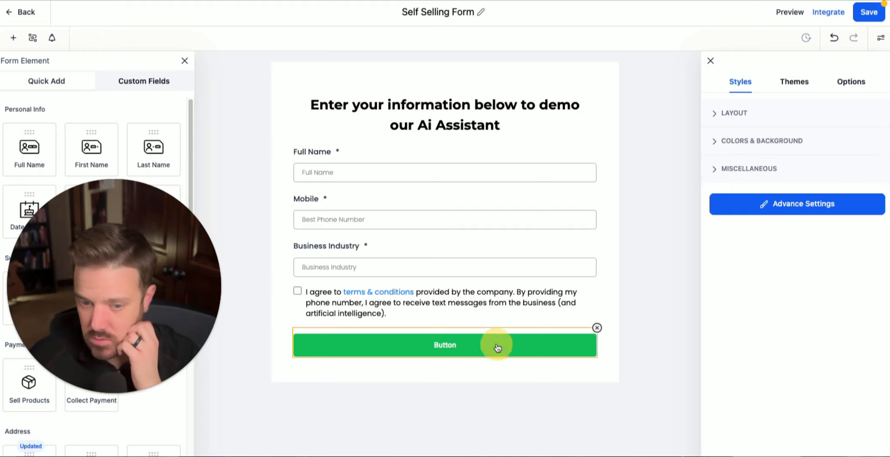
{"action": "left_click", "coordinate": [711, 62]}
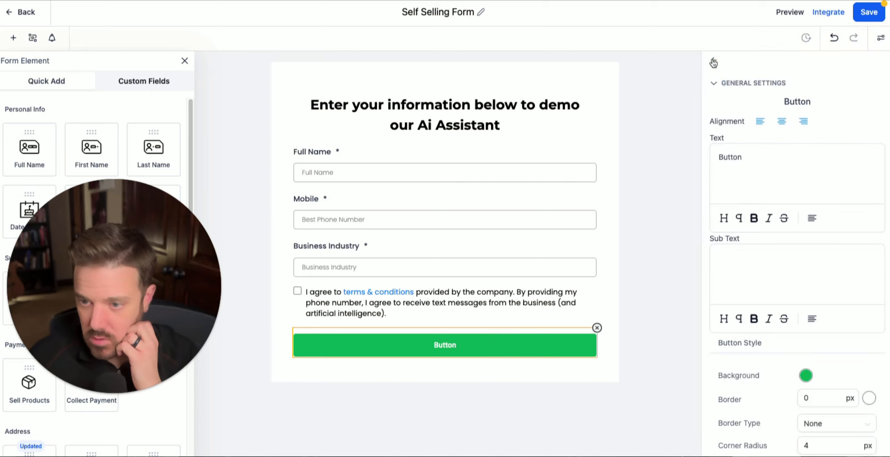
{"action": "left_click", "coordinate": [710, 59]}
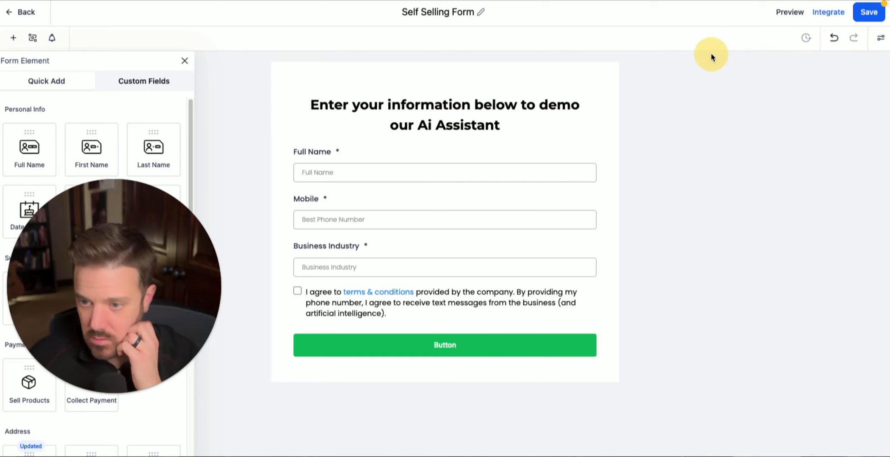
- Change the form's submit button background from green to the lighter blue #3088F9FF
{"action": "left_click", "coordinate": [496, 349]}
{"action": "left_click", "coordinate": [806, 376]}
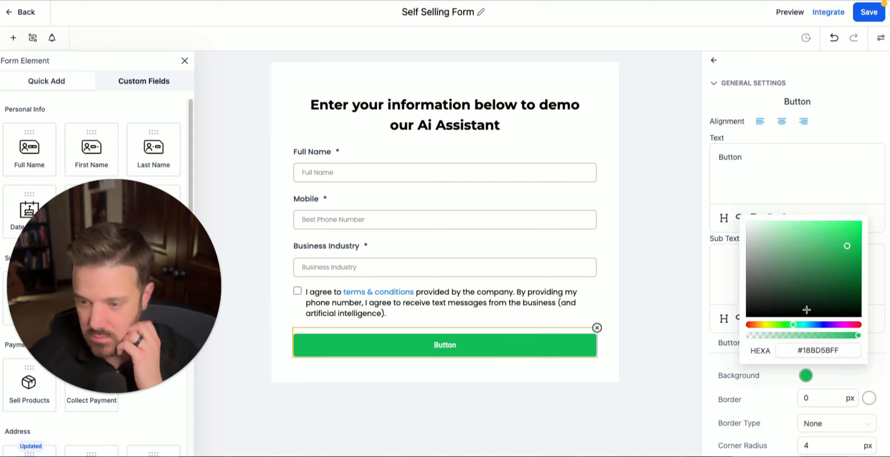
{"action": "mouse_move", "coordinate": [812, 327]}
{"action": "left_mouse_down"}
{"action": "mouse_move", "coordinate": [832, 325]}
{"action": "mouse_move", "coordinate": [815, 325]}
{"action": "left_mouse_up"}
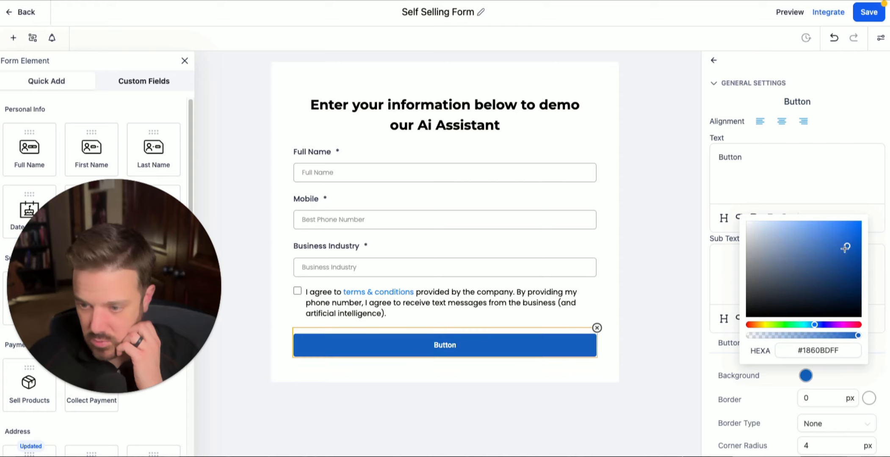
{"action": "left_click_drag", "start_coordinate": [846, 246], "coordinate": [840, 223]}
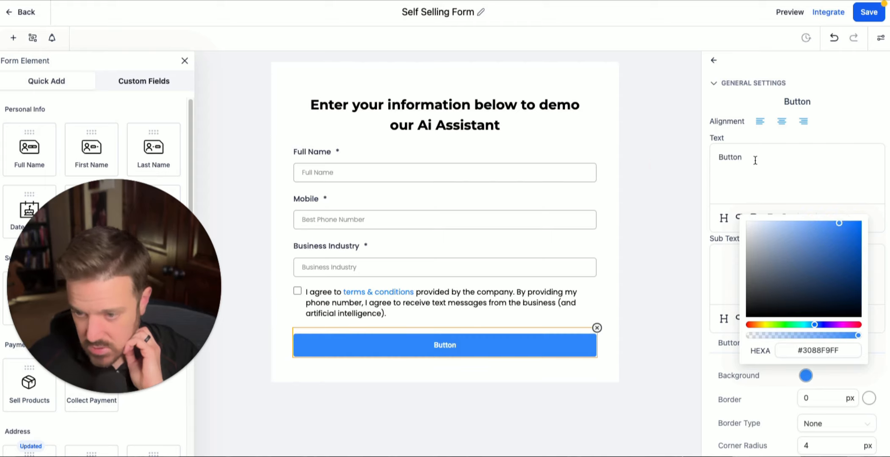
- Replace the submit button's text with "Create Your Custom SMS AI Assistant"
{"action": "left_click_drag", "start_coordinate": [755, 161], "coordinate": [690, 152]}
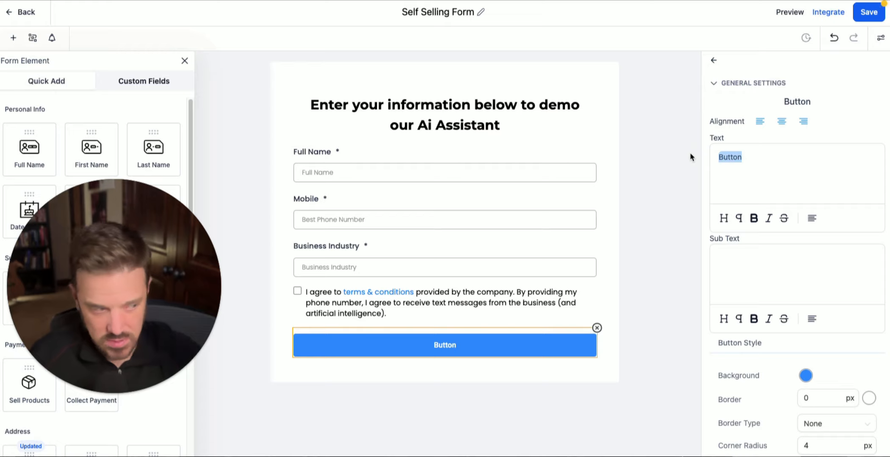
{"action": "type", "text": "Create your"}
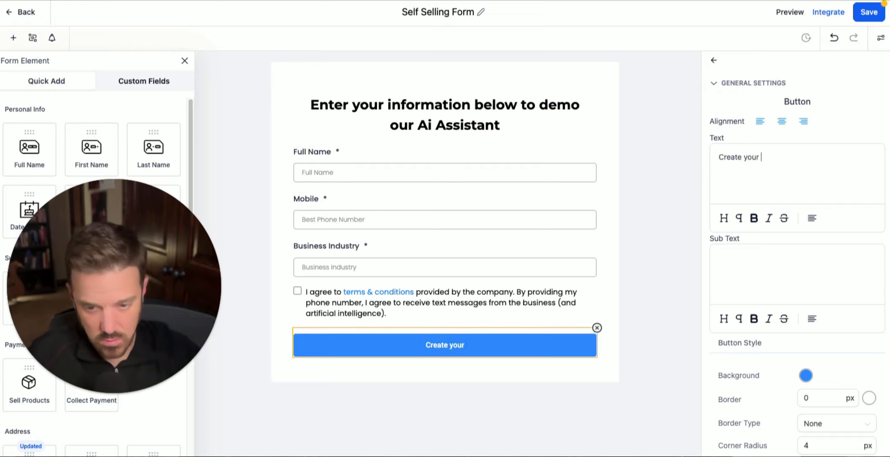
{"action": "key", "text": "BackSpace"}
{"action": "key", "text": "BackSpace"}
{"action": "key", "text": "BackSpace"}
{"action": "key", "text": "BackSpace"}
{"action": "type", "text": "Your Custom"}
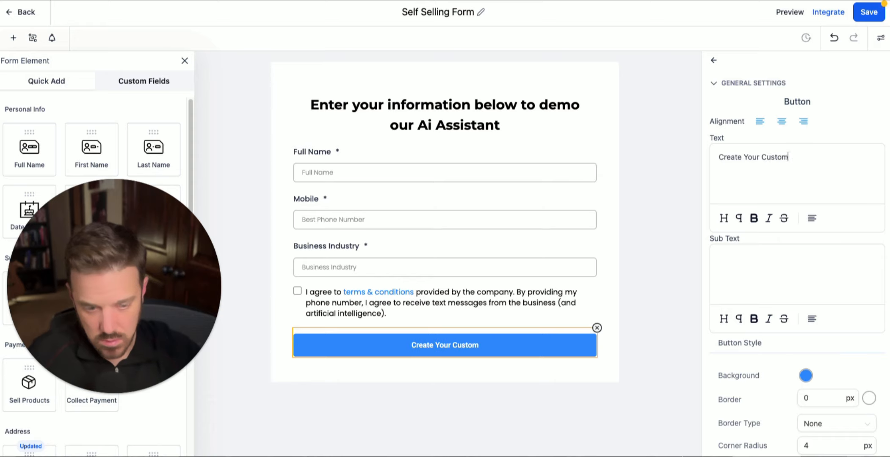
{"action": "type", "text": " SMS AI A"}
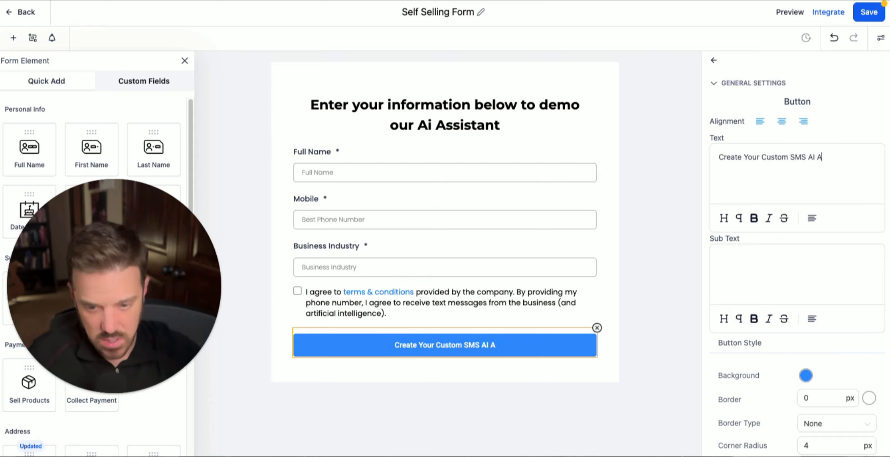
{"action": "type", "text": "ssistant"}
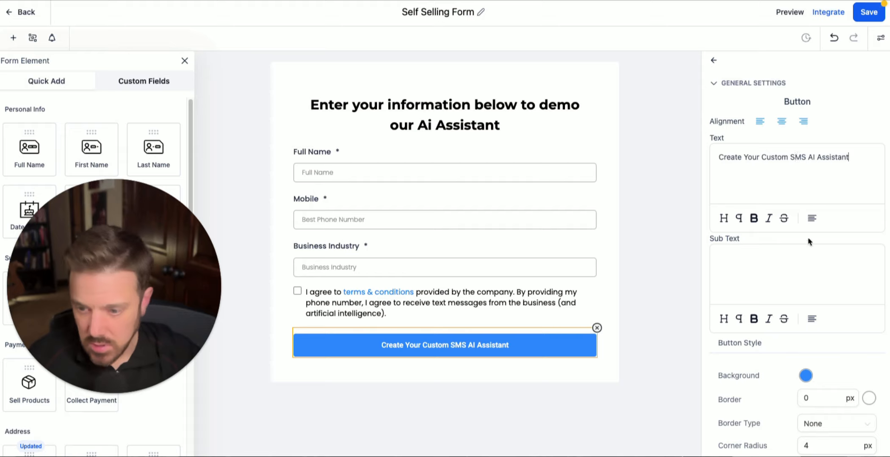
- Set the submit button's main text size to 18 px
{"action": "scroll", "coordinate": [765, 377], "scroll_direction": "down", "scroll_amount": 1}
{"action": "scroll", "coordinate": [764, 378], "scroll_direction": "up", "scroll_amount": 1}
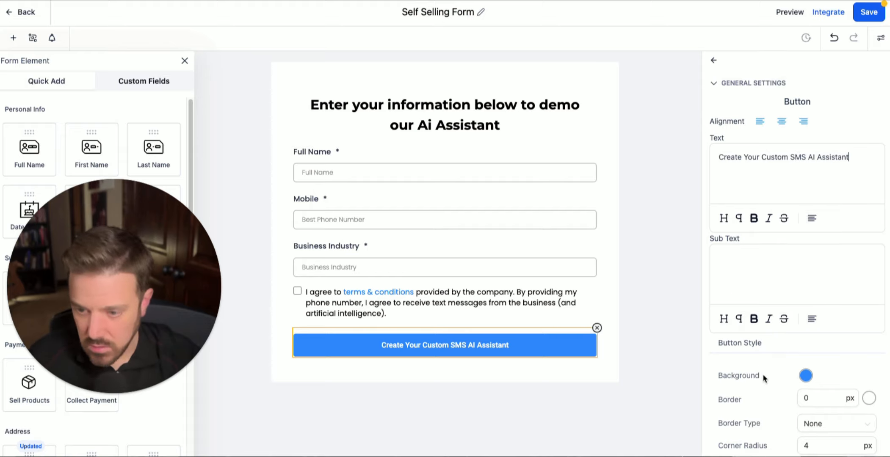
{"action": "scroll", "coordinate": [762, 374], "scroll_direction": "down", "scroll_amount": 5}
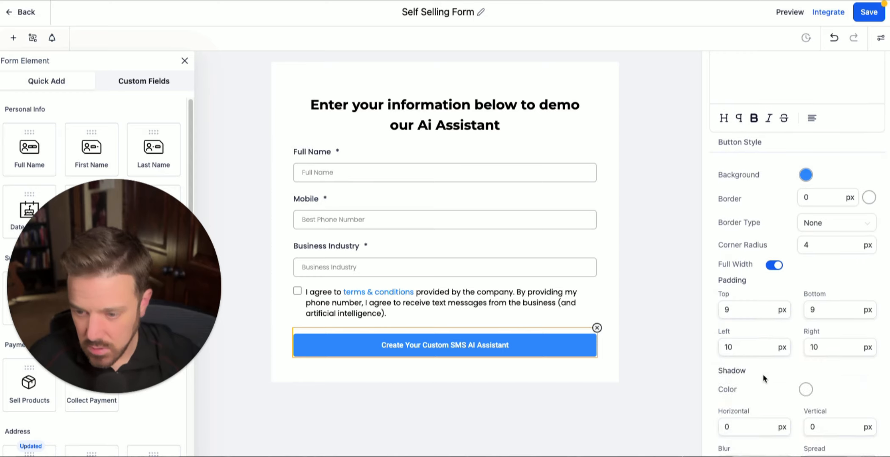
{"action": "scroll", "coordinate": [763, 374], "scroll_direction": "down", "scroll_amount": 2}
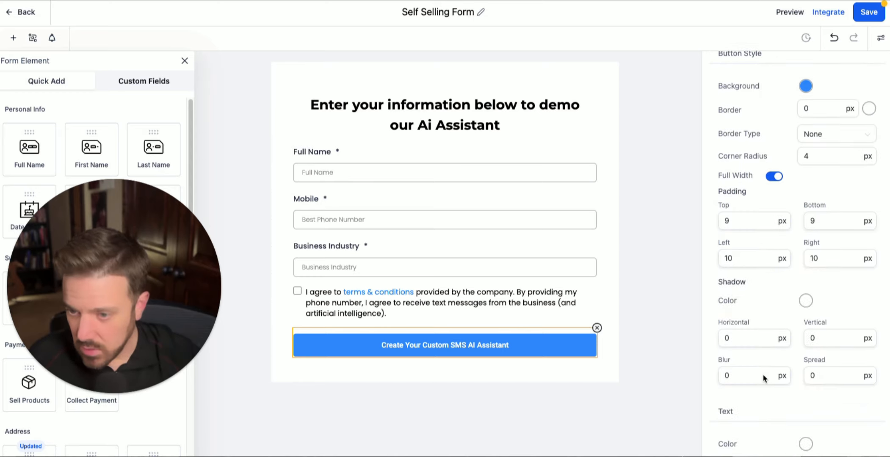
{"action": "scroll", "coordinate": [763, 374], "scroll_direction": "down", "scroll_amount": 3}
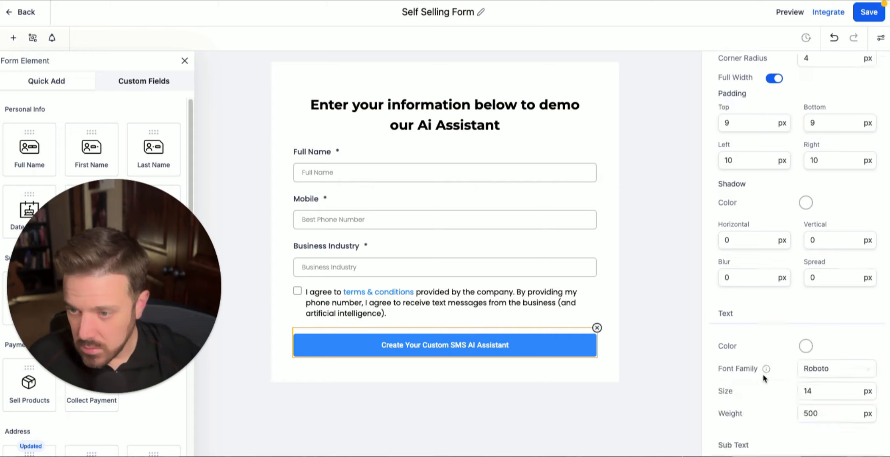
{"action": "scroll", "coordinate": [762, 374], "scroll_direction": "down", "scroll_amount": 2}
{"action": "left_click", "coordinate": [827, 282]}
{"action": "left_click_drag", "start_coordinate": [824, 281], "coordinate": [489, 279]}
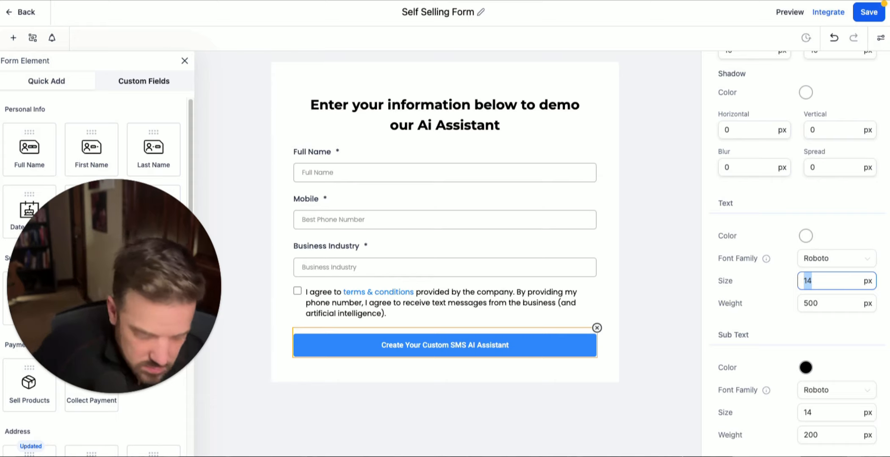
{"action": "type", "text": "18"}
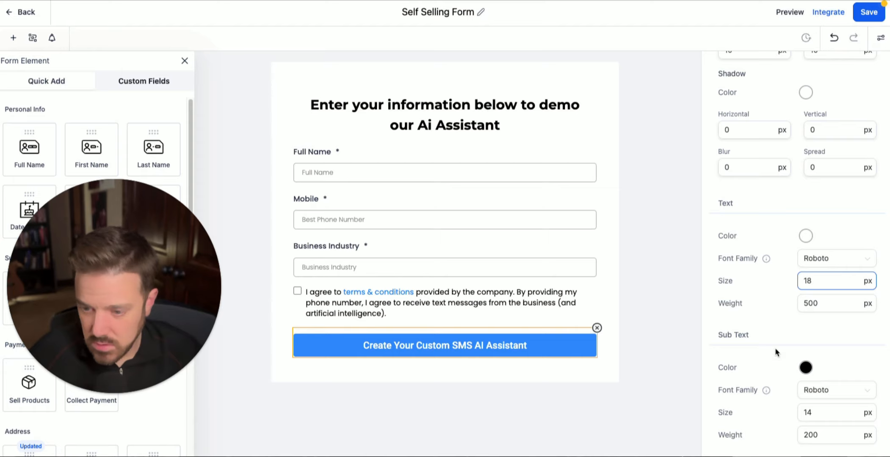
- Set the submit button's corner radius to 20 px
{"action": "scroll", "coordinate": [773, 331], "scroll_direction": "up", "scroll_amount": 10}
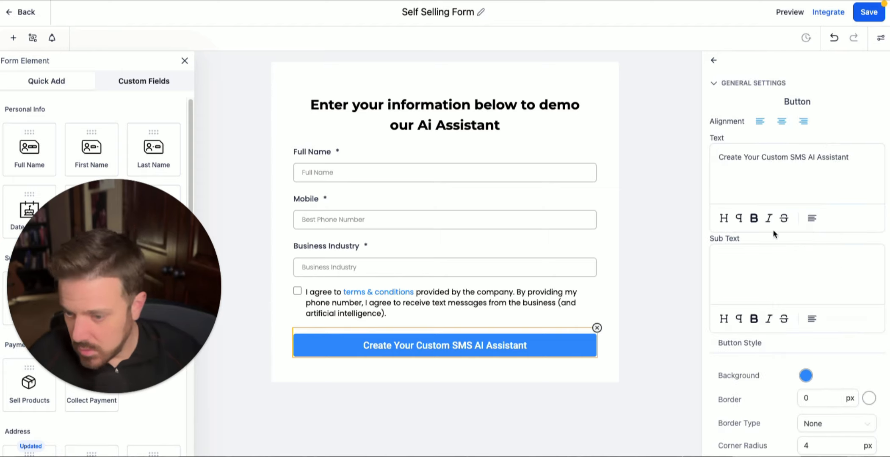
{"action": "scroll", "coordinate": [795, 321], "scroll_direction": "down", "scroll_amount": 5}
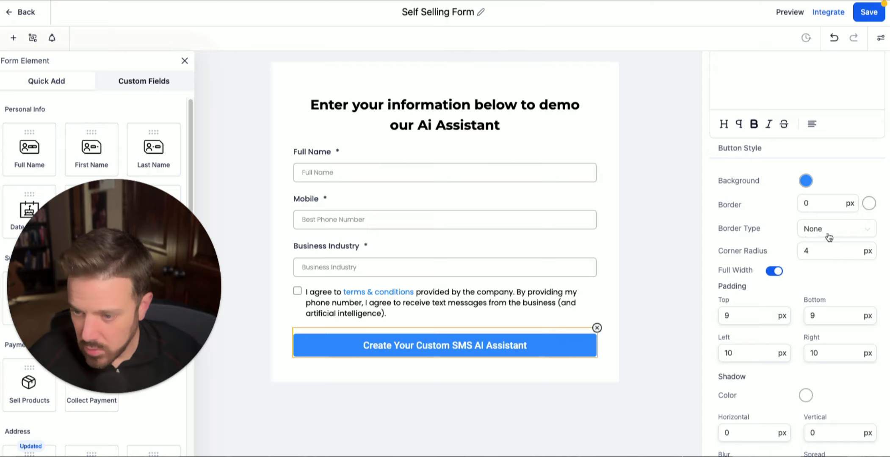
{"action": "left_click", "coordinate": [829, 236]}
{"action": "left_click", "coordinate": [831, 234]}
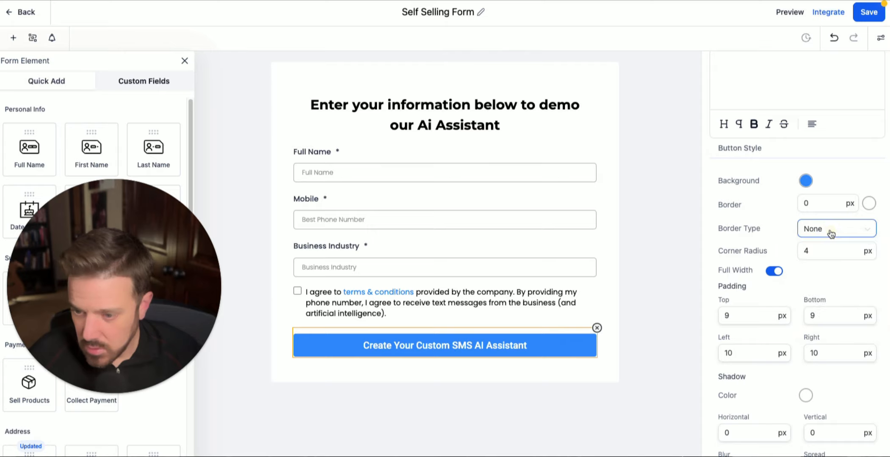
{"action": "double_click", "coordinate": [819, 256]}
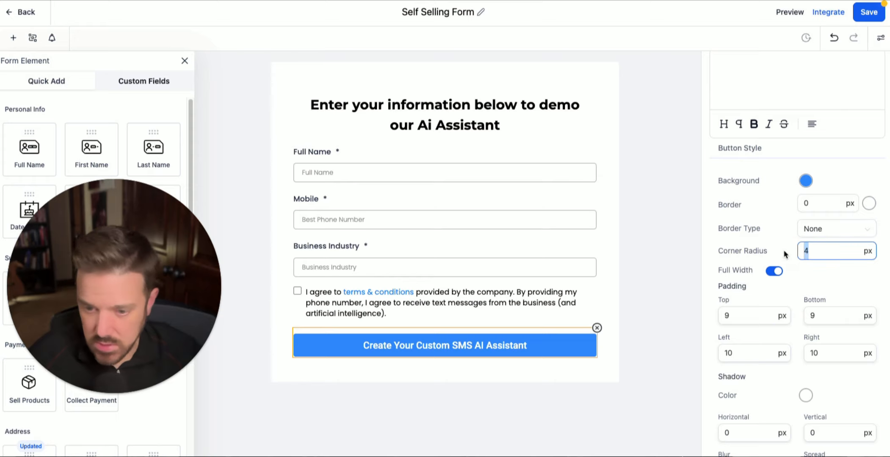
{"action": "type", "text": "20"}
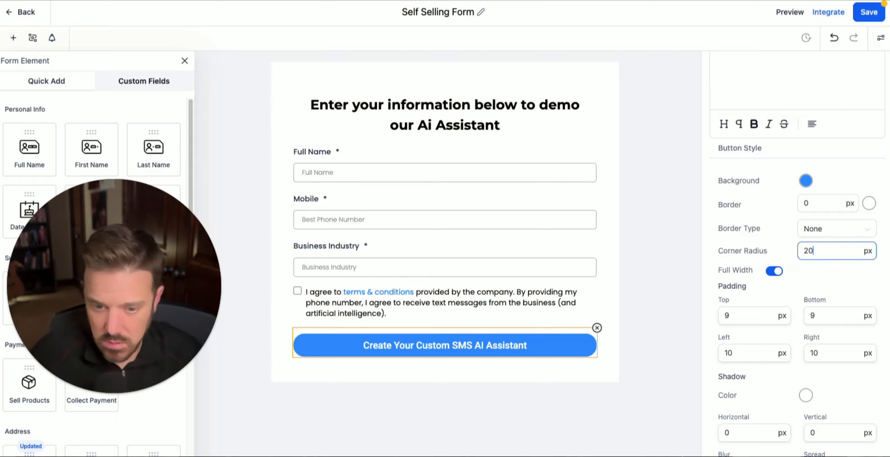
- Shift the submit button's background to a deeper blue, #3B60F2FF
{"action": "left_click", "coordinate": [806, 180]}
{"action": "left_click_drag", "start_coordinate": [815, 302], "coordinate": [819, 303]}
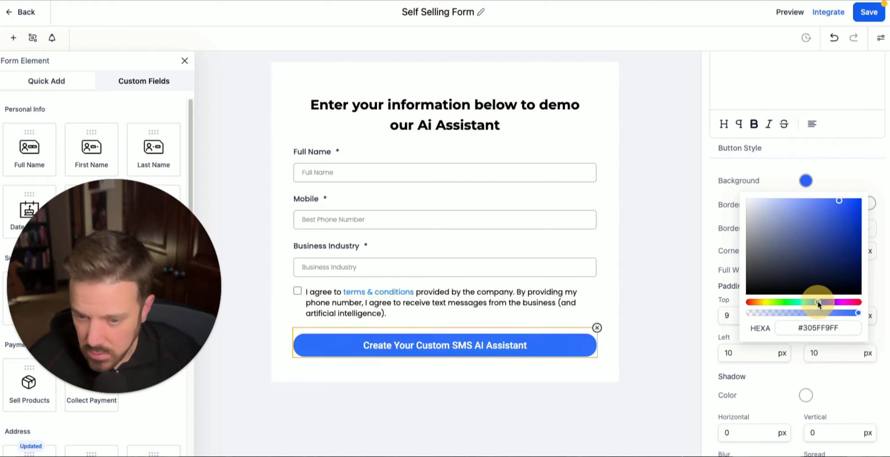
{"action": "left_click", "coordinate": [849, 205]}
{"action": "left_click", "coordinate": [850, 205]}
{"action": "mouse_move", "coordinate": [850, 205]}
{"action": "left_mouse_down"}
{"action": "mouse_move", "coordinate": [818, 199]}
{"action": "mouse_move", "coordinate": [828, 209]}
{"action": "mouse_move", "coordinate": [833, 203]}
{"action": "left_mouse_up"}
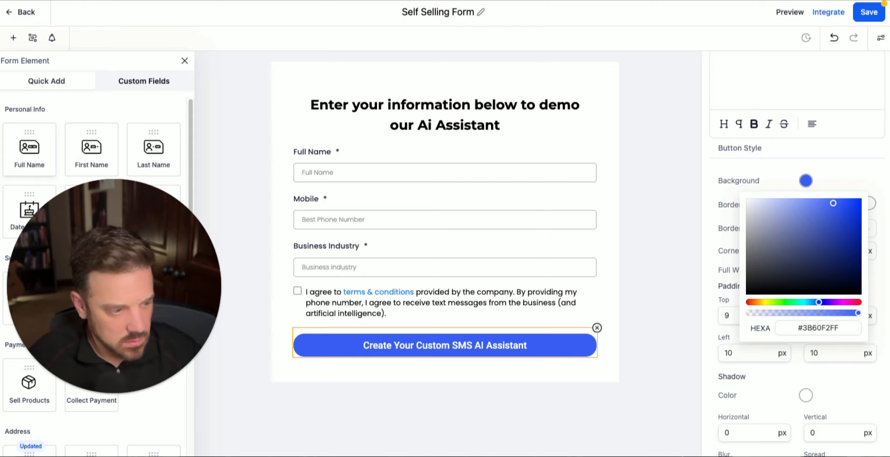
- Set the submit button's background colour to hex #0E32FFFF and save the form
{"action": "left_click", "coordinate": [847, 327]}
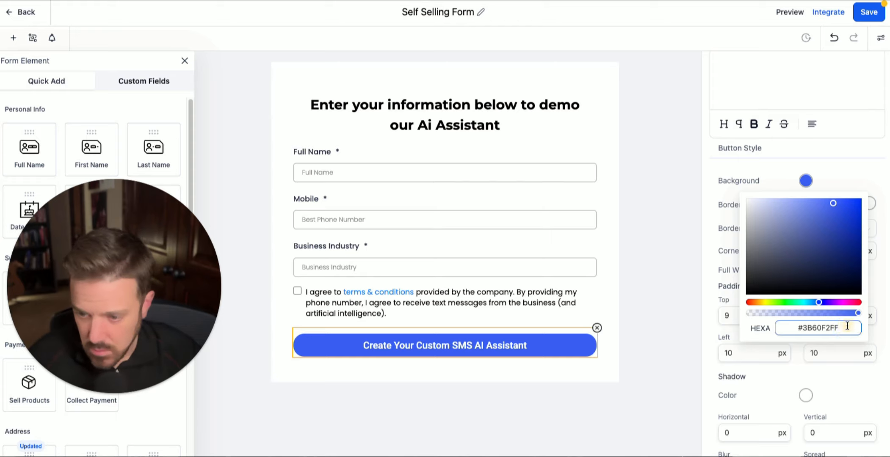
{"action": "left_click_drag", "start_coordinate": [847, 327], "coordinate": [755, 330]}
{"action": "type", "text": "#0E32FFFF"}
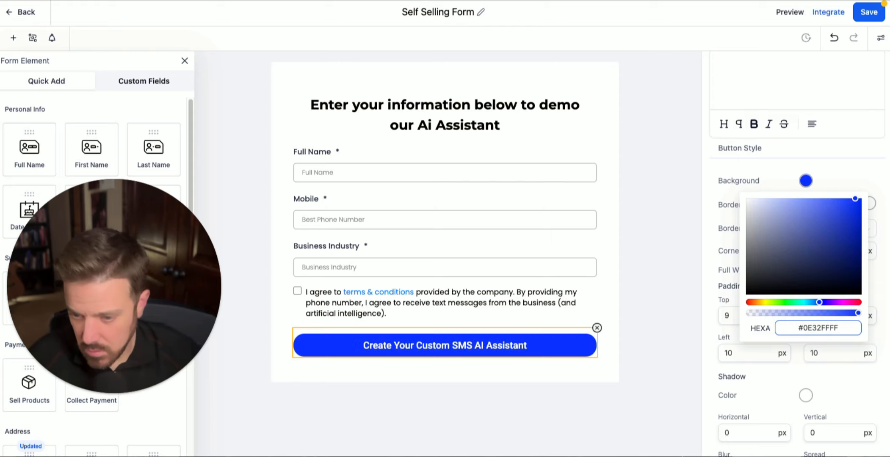
{"action": "left_click", "coordinate": [856, 179]}
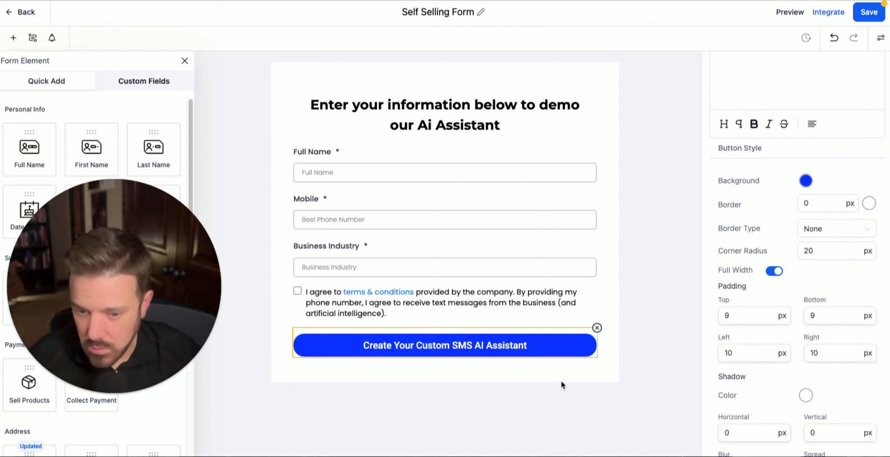
{"action": "left_click", "coordinate": [874, 14]}
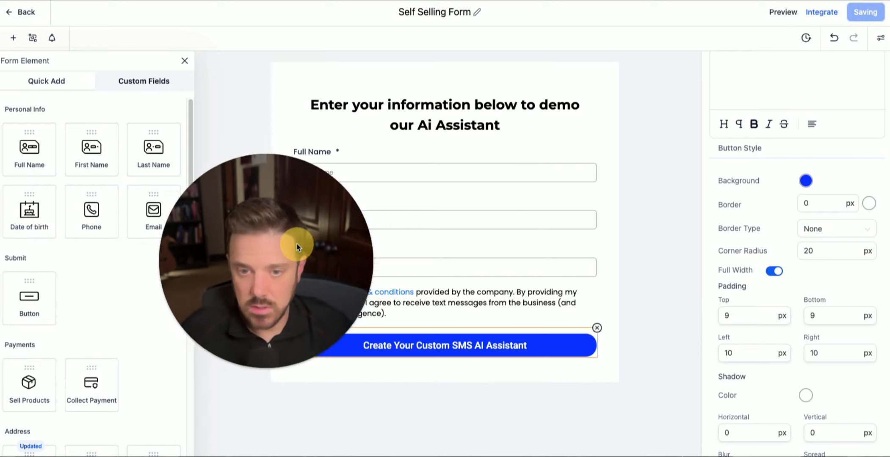
- Leave the form builder and open the Bot Demo funnel in the Self Selling Demo folder
{"action": "left_click", "coordinate": [26, 11]}
{"action": "left_click_drag", "start_coordinate": [201, 253], "coordinate": [564, 291]}
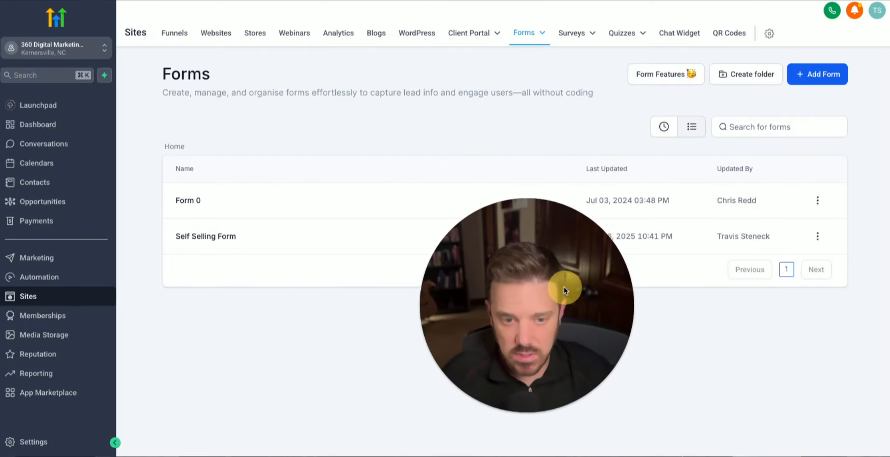
{"action": "left_click", "coordinate": [182, 35]}
{"action": "left_click", "coordinate": [201, 204]}
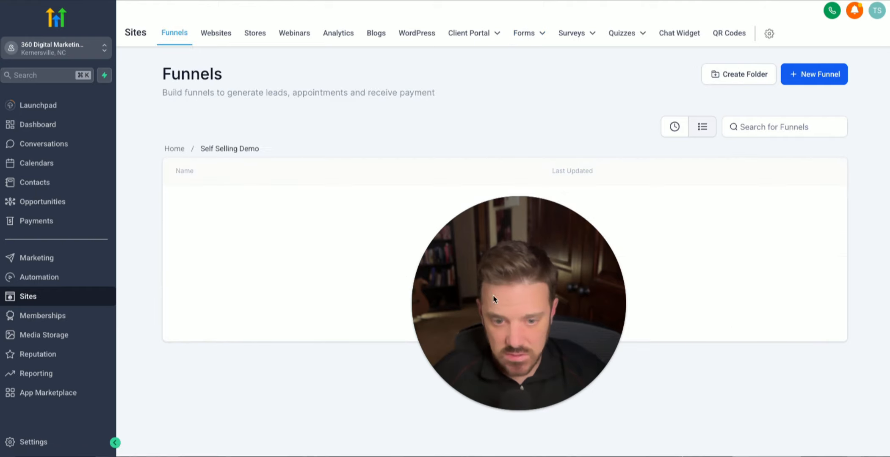
{"action": "left_click_drag", "start_coordinate": [509, 302], "coordinate": [784, 335]}
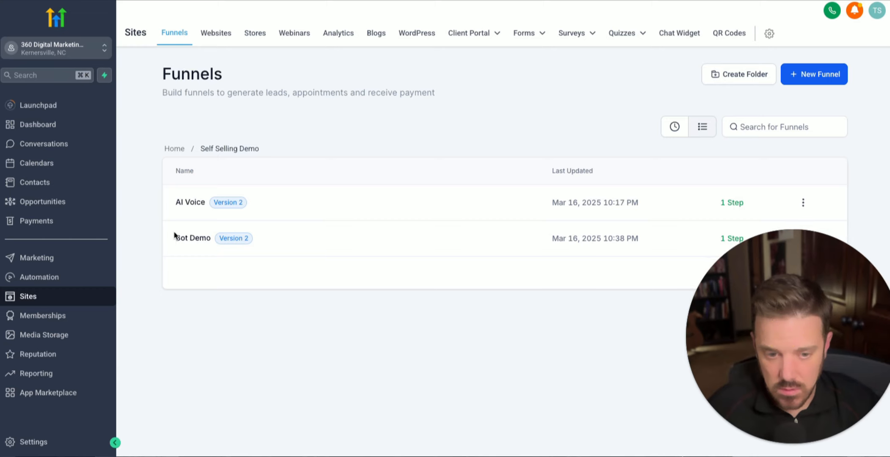
{"action": "left_click", "coordinate": [188, 237]}
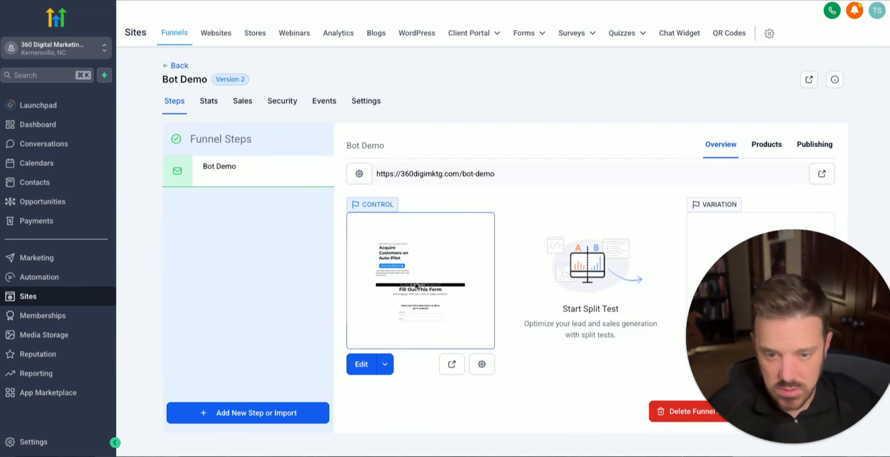
- View the live Bot Demo page, test its SMS demo form by submitting it empty, and return to the funnel
{"action": "left_click", "coordinate": [451, 365]}
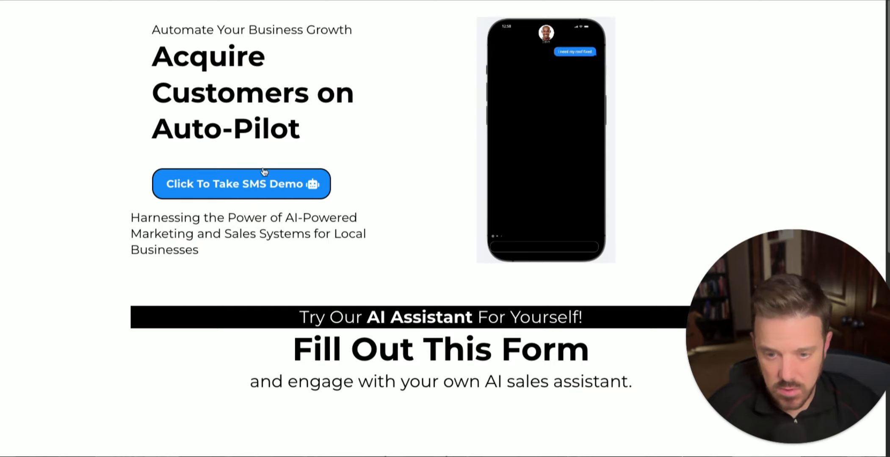
{"action": "left_click", "coordinate": [255, 181]}
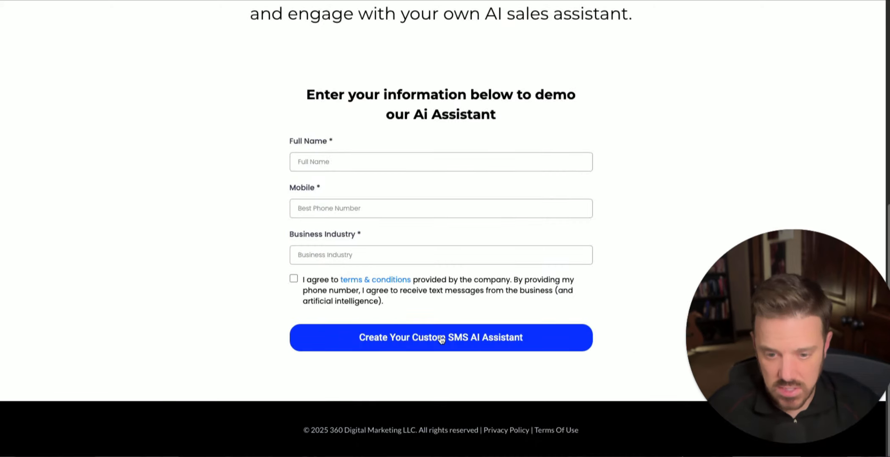
{"action": "left_click", "coordinate": [351, 160]}
{"action": "left_click", "coordinate": [328, 254]}
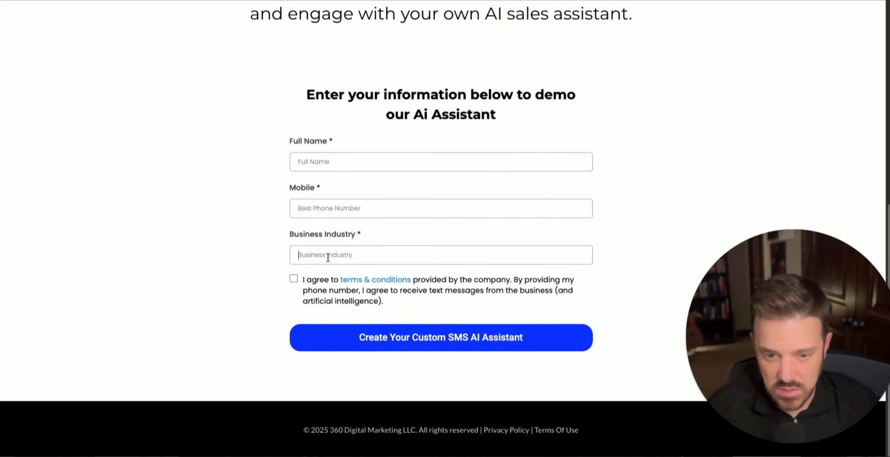
{"action": "left_click", "coordinate": [371, 346]}
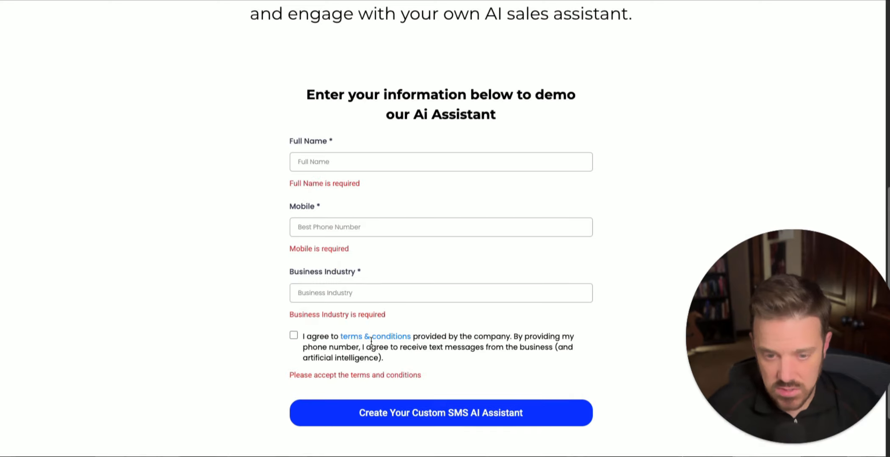
{"action": "scroll", "coordinate": [191, 201], "scroll_direction": "up", "scroll_amount": 8}
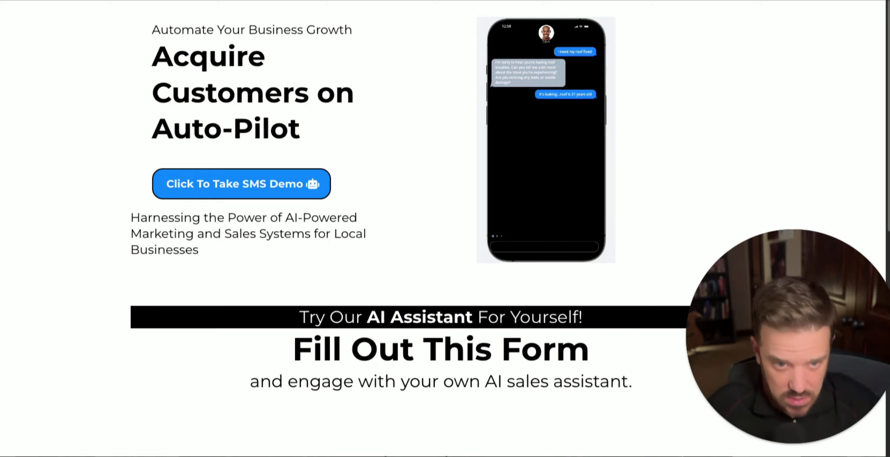
{"action": "key", "text": "super+w"}
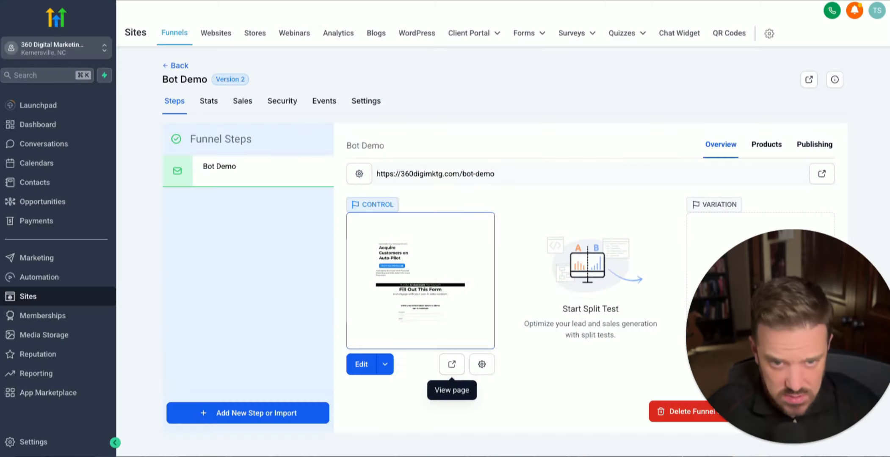
- Look through the AI Voice and Bot Demo funnels and return to the Self Selling Demo folder
{"action": "left_click", "coordinate": [209, 161]}
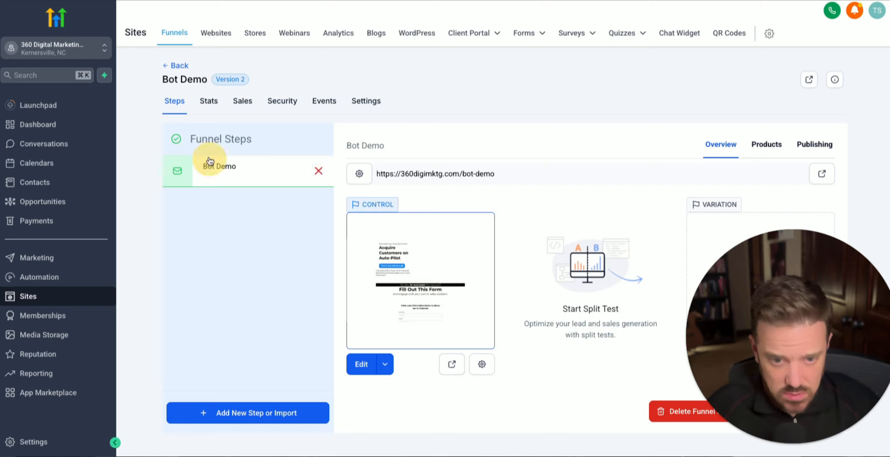
{"action": "left_click", "coordinate": [171, 66]}
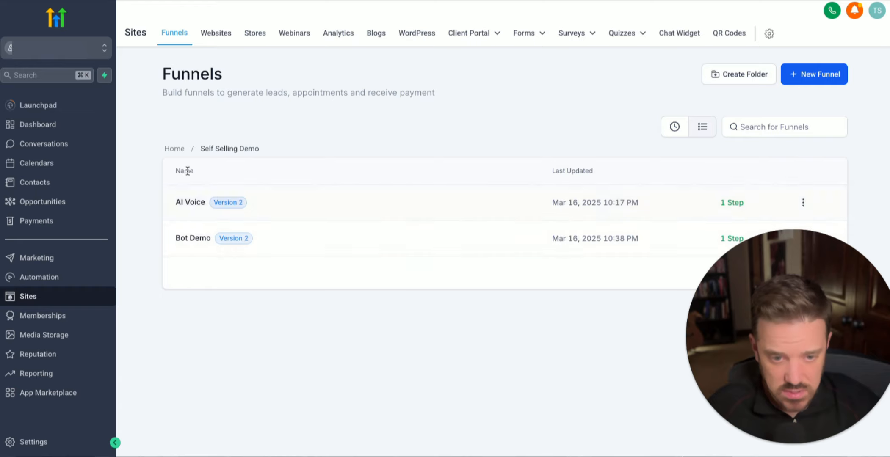
{"action": "left_click", "coordinate": [193, 202]}
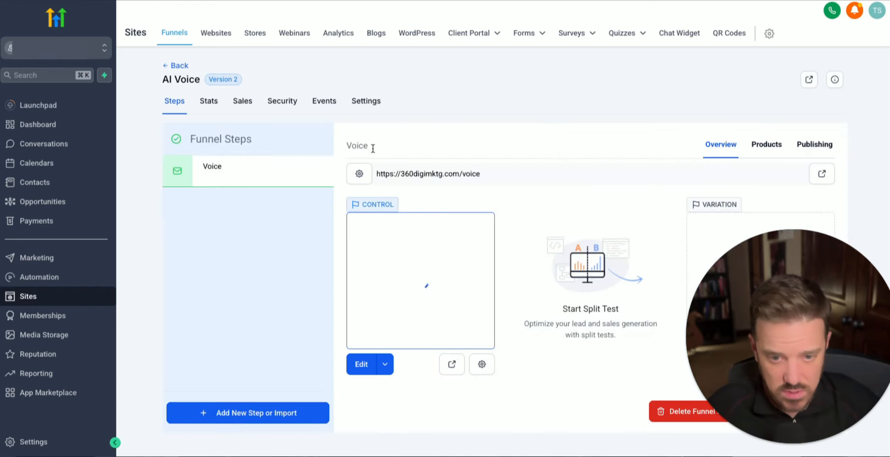
{"action": "left_click", "coordinate": [178, 65]}
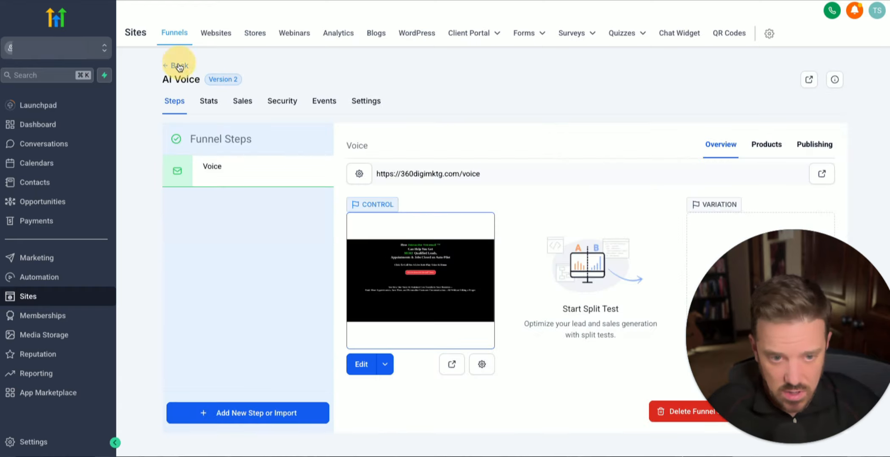
{"action": "left_click", "coordinate": [206, 239]}
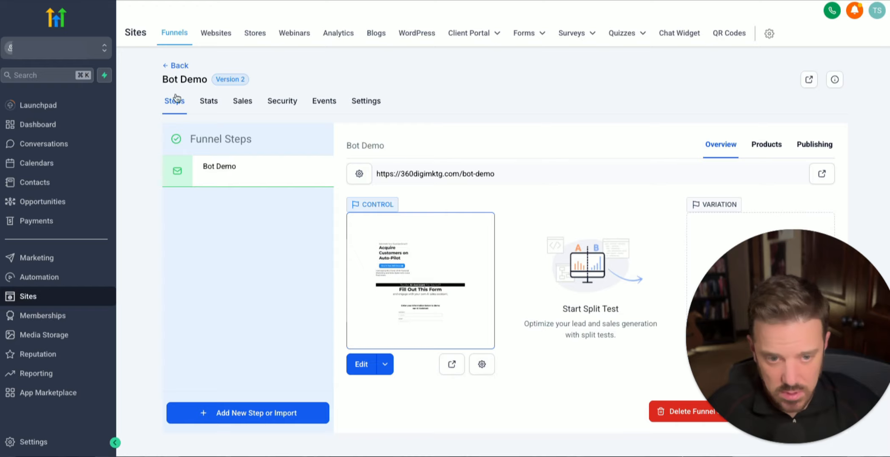
{"action": "left_click", "coordinate": [174, 66]}
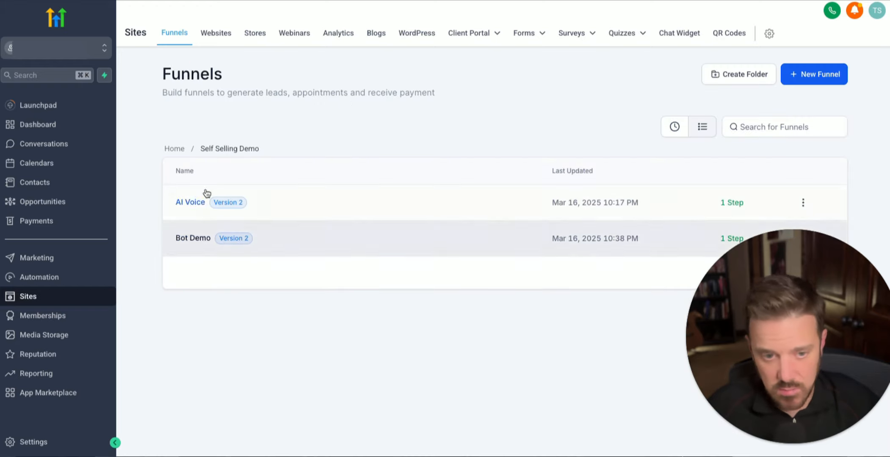
- Create a new funnel from blank named "Self Selling Demo SMS or Voice" in the Self Selling Demo folder
{"action": "left_click", "coordinate": [800, 75]}
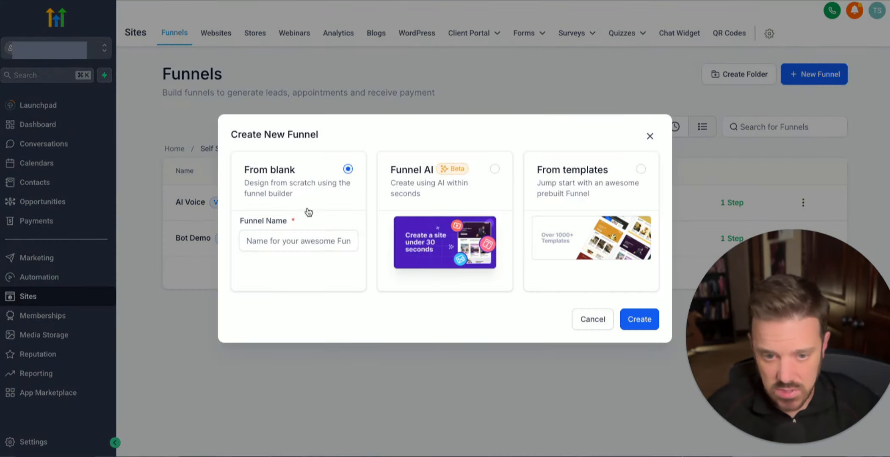
{"action": "left_click", "coordinate": [314, 240]}
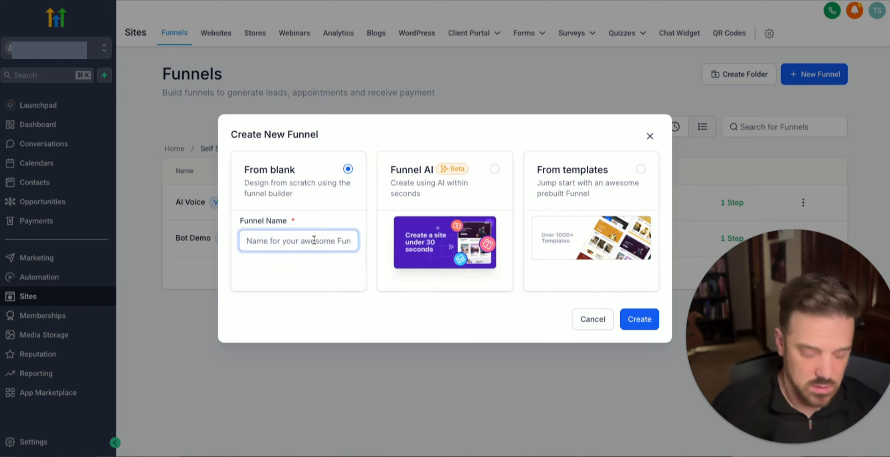
{"action": "type", "text": "Self Selling Demo"}
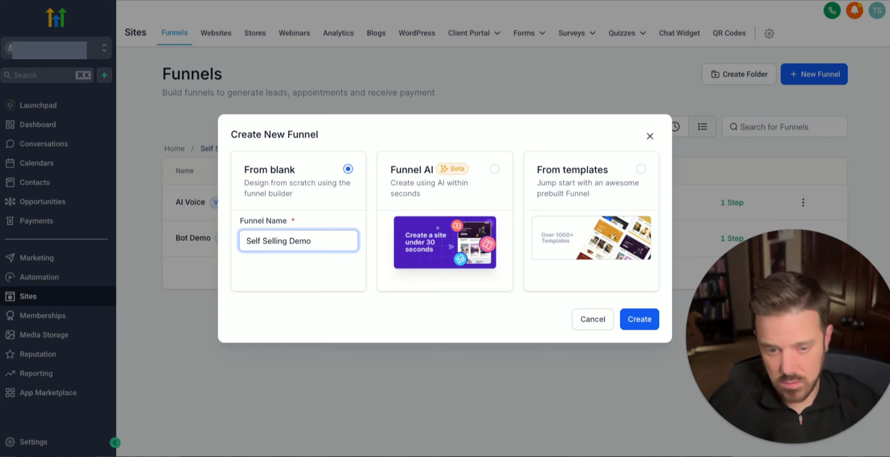
{"action": "type", "text": " SMS or Voic"}
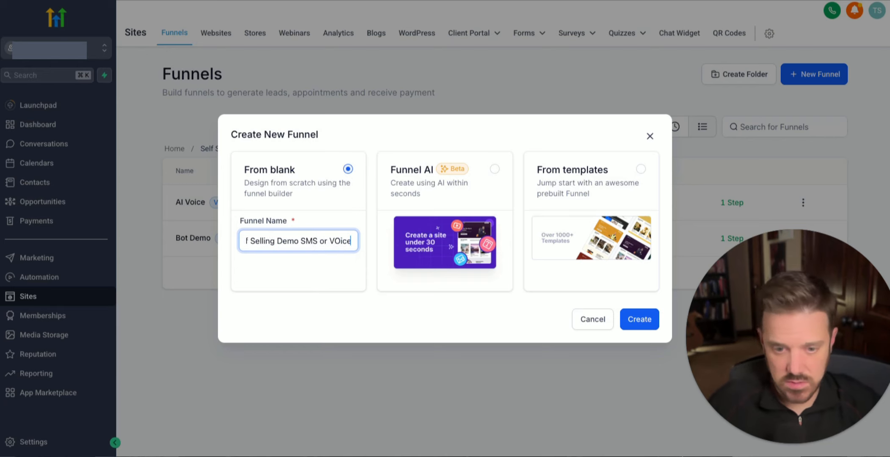
{"action": "type", "text": "e"}
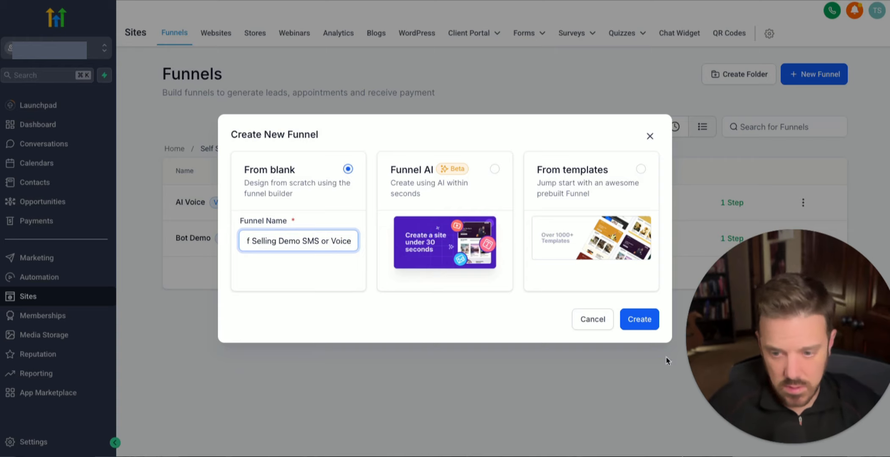
{"action": "left_click", "coordinate": [639, 320]}
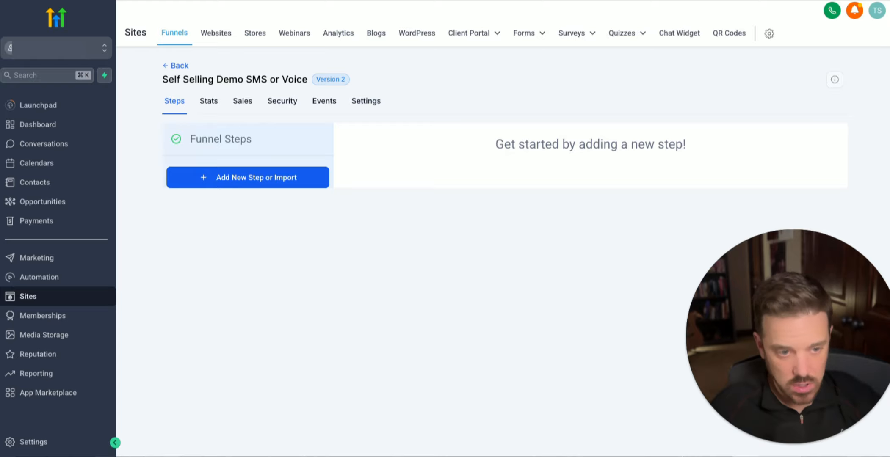
- Add a funnel step named "Demo Choice" with the path "selfdemo"
{"action": "left_click", "coordinate": [275, 178]}
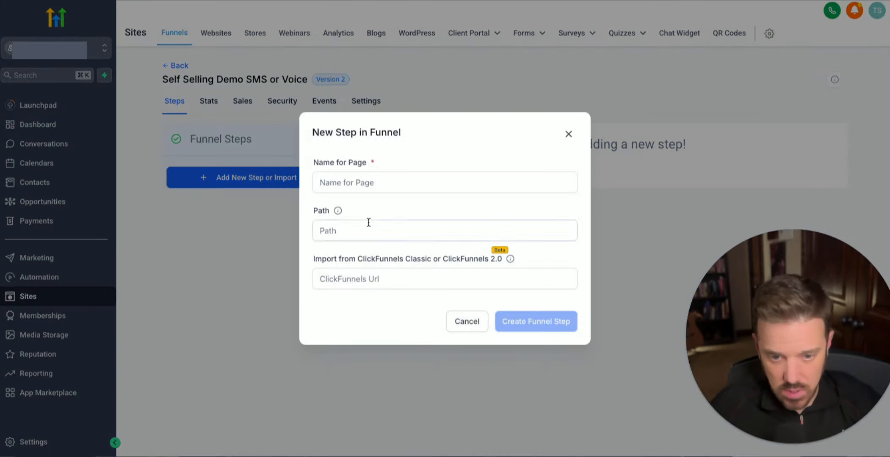
{"action": "left_click", "coordinate": [363, 175]}
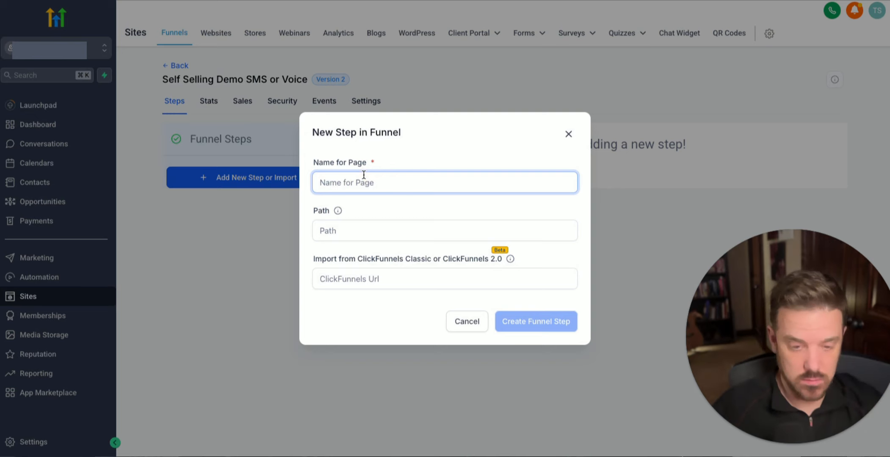
{"action": "type", "text": "Demo Choice"}
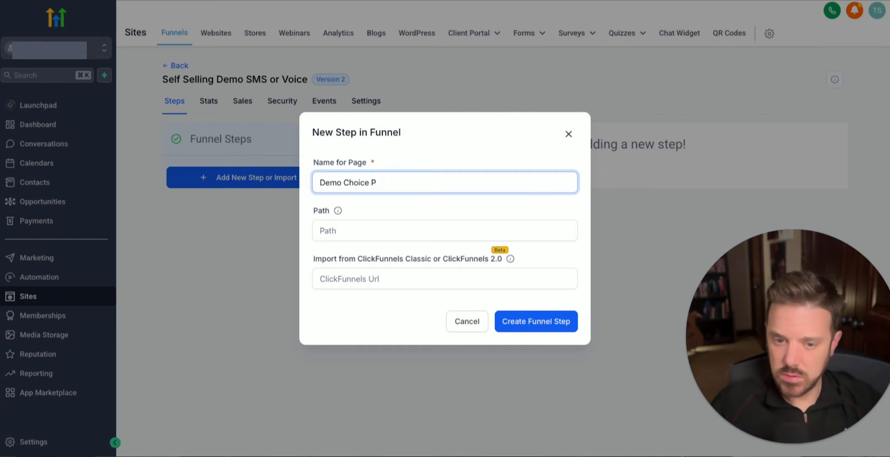
{"action": "left_click", "coordinate": [355, 237]}
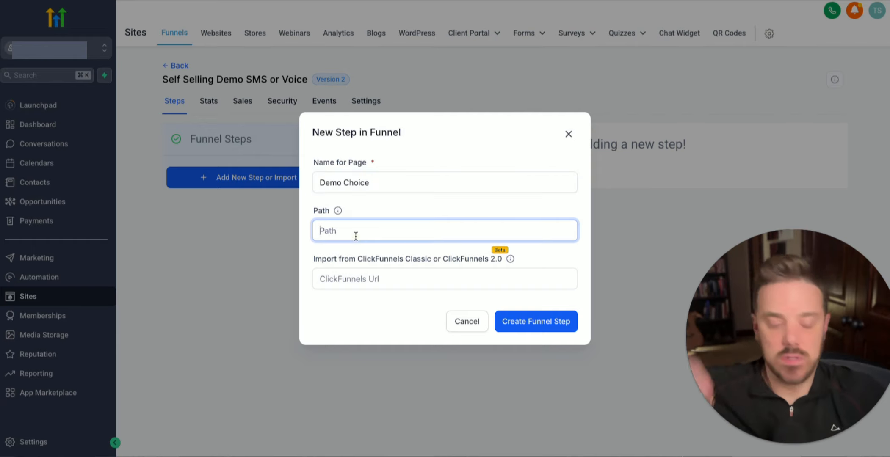
{"action": "type", "text": "self"}
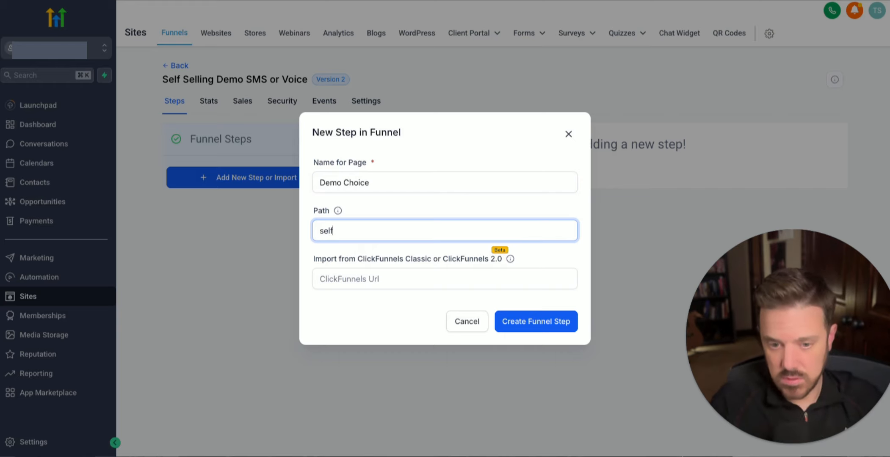
{"action": "type", "text": "demo"}
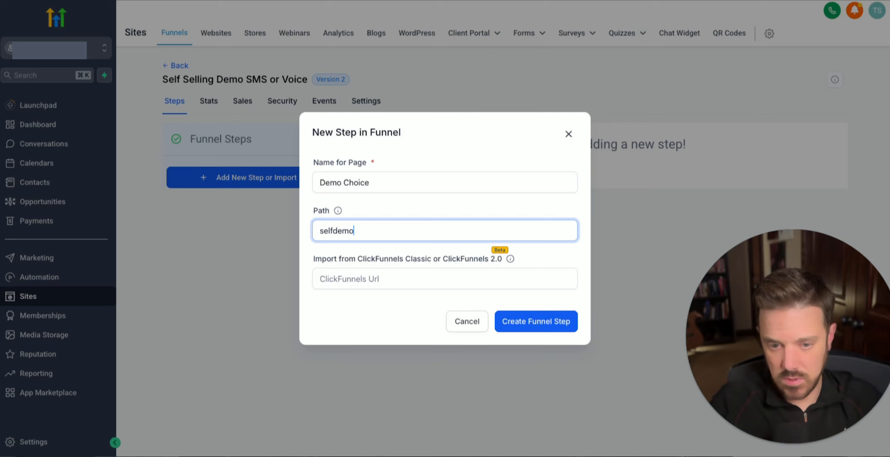
{"action": "left_click", "coordinate": [514, 323]}
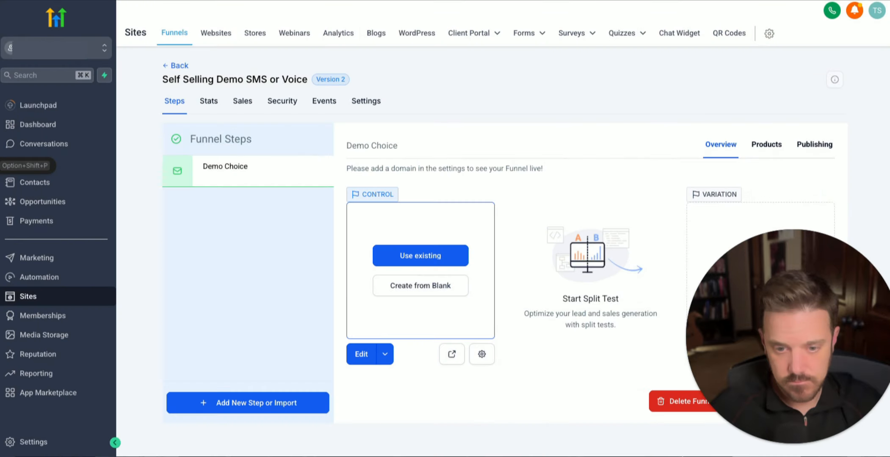
- Create the Demo Choice page from blank and add a full-width section that allows rows to take the entire width
{"action": "left_click", "coordinate": [418, 289]}
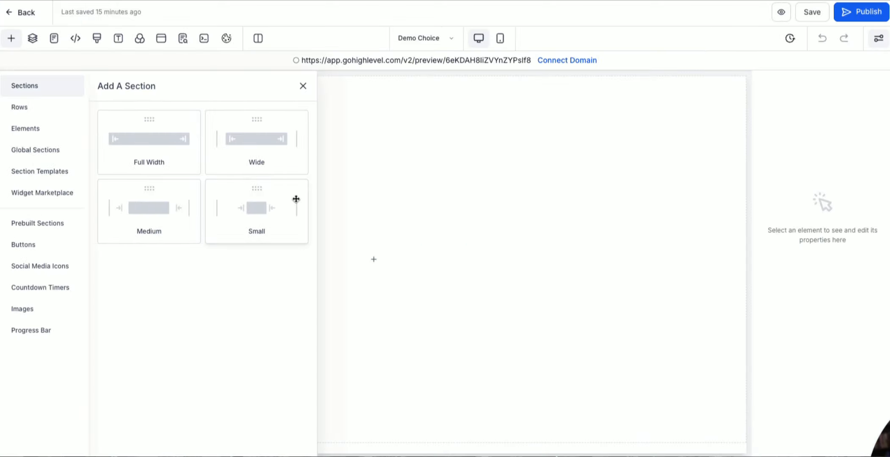
{"action": "left_click", "coordinate": [157, 145]}
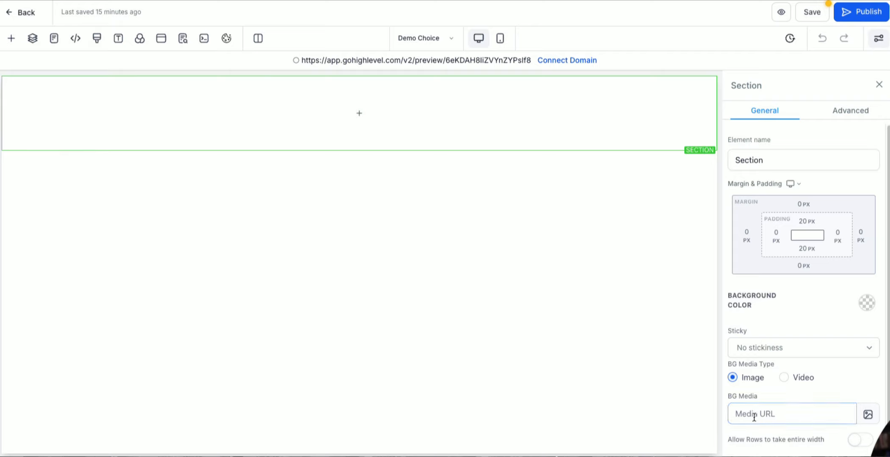
{"action": "scroll", "coordinate": [759, 400], "scroll_direction": "down", "scroll_amount": 1}
{"action": "left_click", "coordinate": [852, 425]}
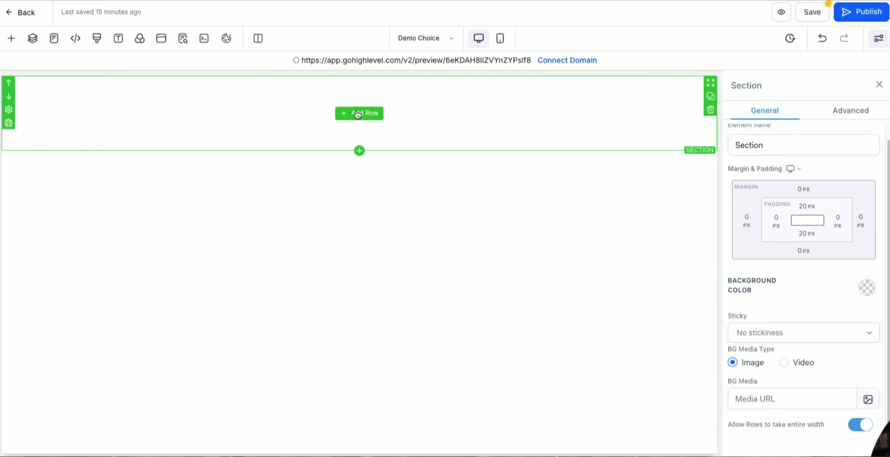
- Add a one-column row to the section and place a Headline element in it
{"action": "left_click", "coordinate": [358, 114]}
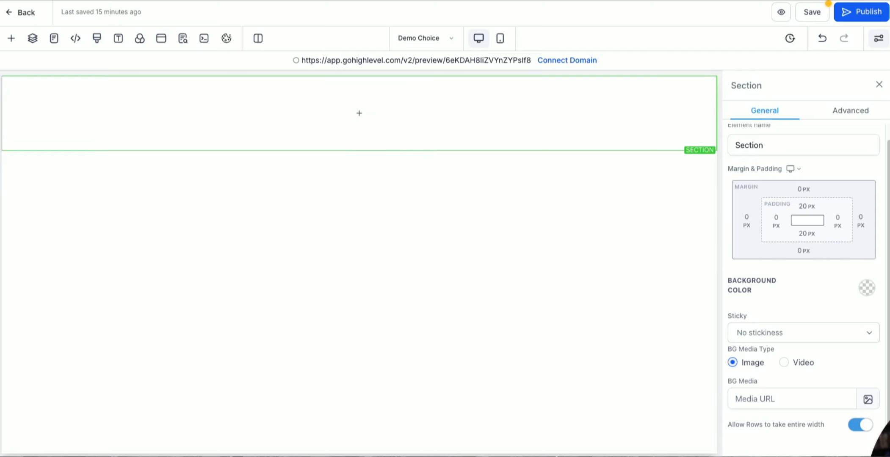
{"action": "left_click", "coordinate": [358, 113]}
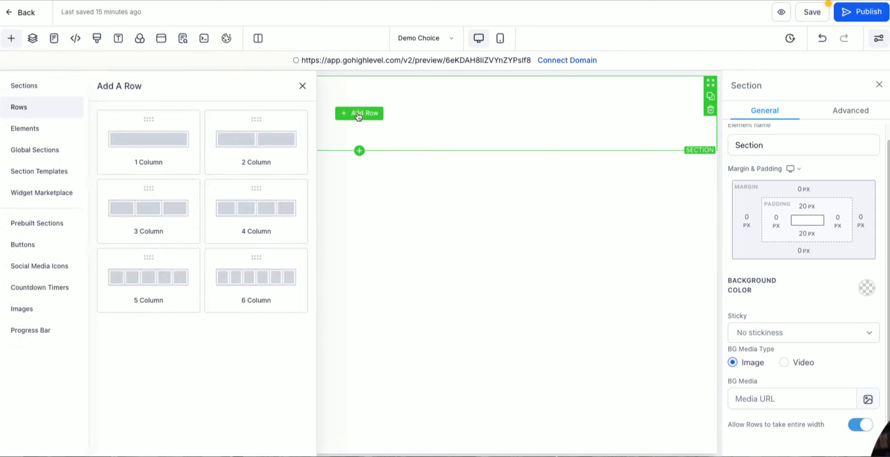
{"action": "left_click", "coordinate": [158, 135]}
{"action": "left_click", "coordinate": [356, 127]}
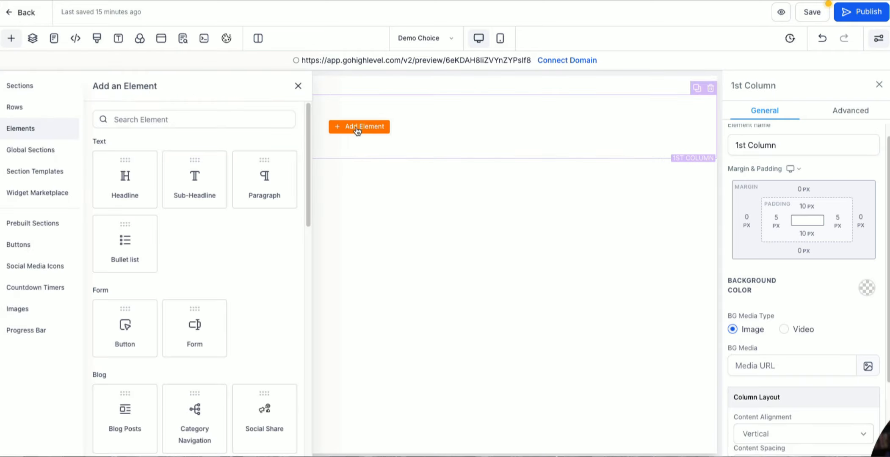
{"action": "left_click_drag", "start_coordinate": [139, 183], "coordinate": [323, 139]}
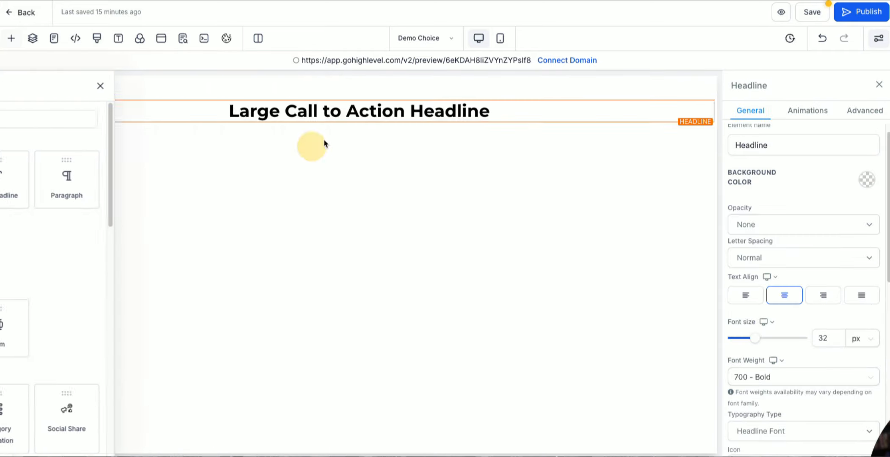
- Replace the headline text with "Choose Your Demo 🤖" and set its font size to 41 px
{"action": "triple_click", "coordinate": [351, 118]}
{"action": "type", "text": "Choose Your Demo 🤖"}
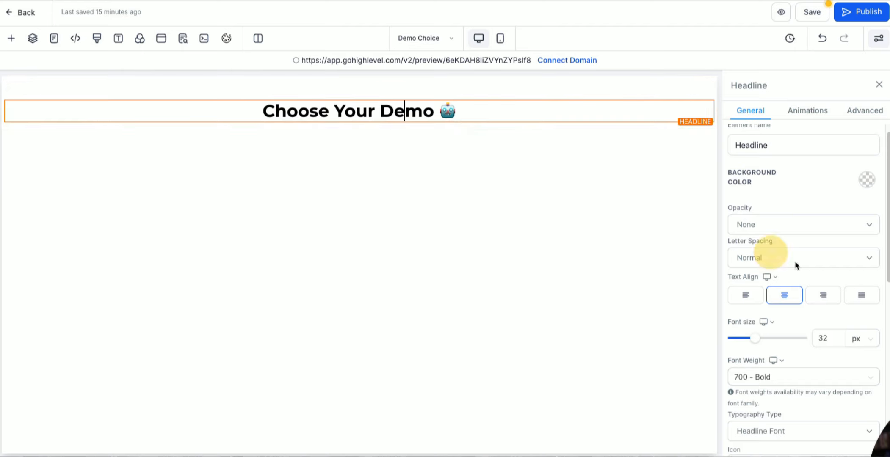
{"action": "left_click_drag", "start_coordinate": [755, 338], "coordinate": [762, 344]}
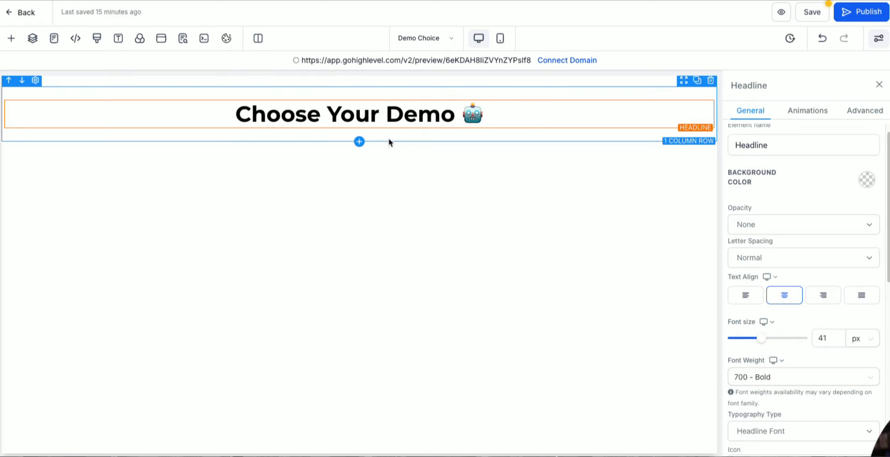
- Add another one-column row below the headline row and place an Image element in it
{"action": "left_click", "coordinate": [359, 141]}
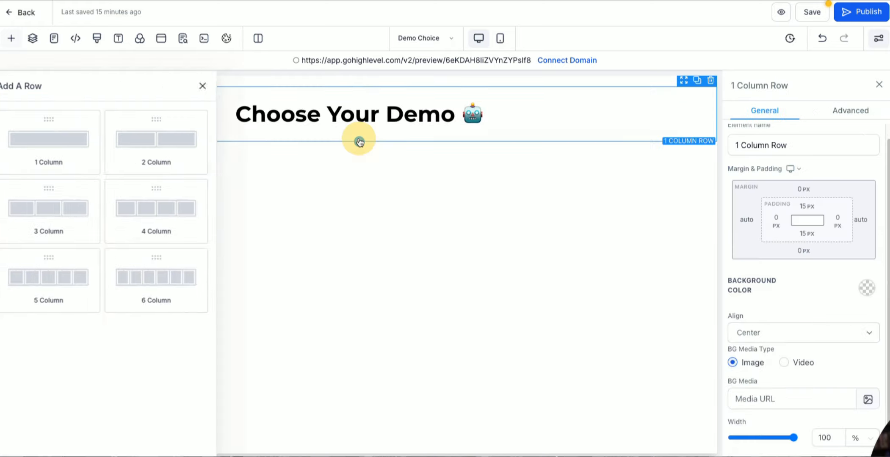
{"action": "left_click", "coordinate": [152, 132]}
{"action": "left_click", "coordinate": [363, 181]}
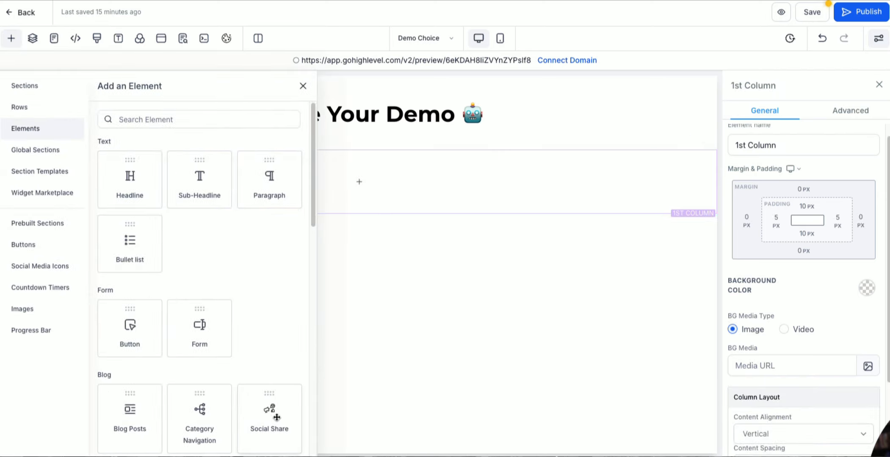
{"action": "scroll", "coordinate": [203, 403], "scroll_direction": "down", "scroll_amount": 3}
{"action": "left_click", "coordinate": [274, 393]}
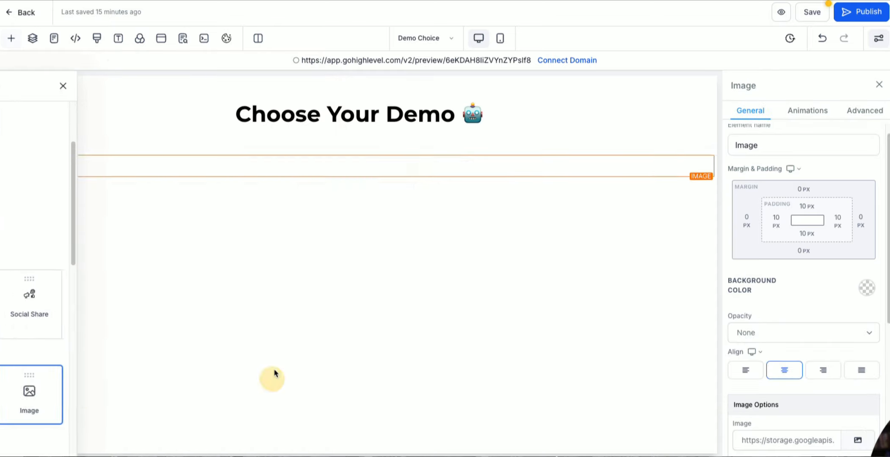
- Upload "CEA YouTube Thumbnail - 360digi.png" from Downloads to Media Storage and use it in the Image element
{"action": "left_click", "coordinate": [845, 442]}
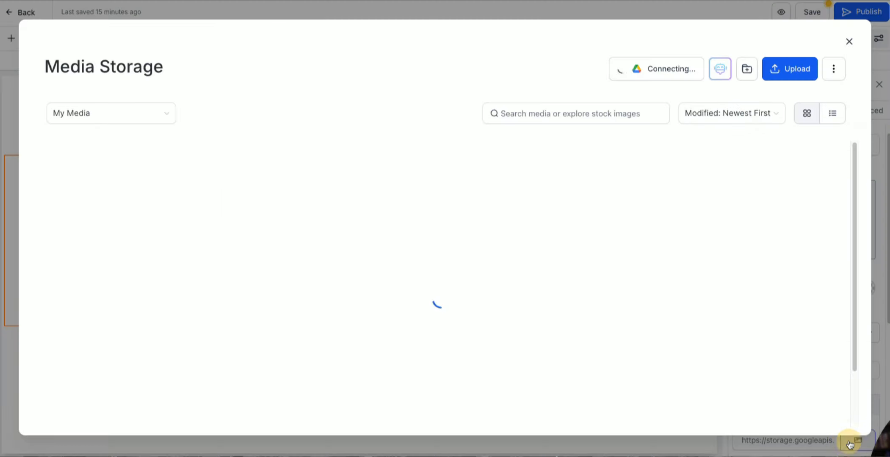
{"action": "left_click", "coordinate": [791, 68]}
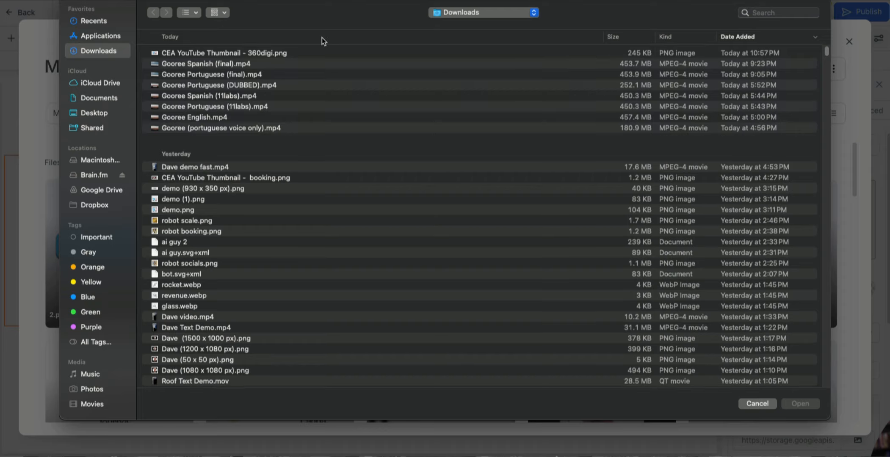
{"action": "double_click", "coordinate": [196, 54]}
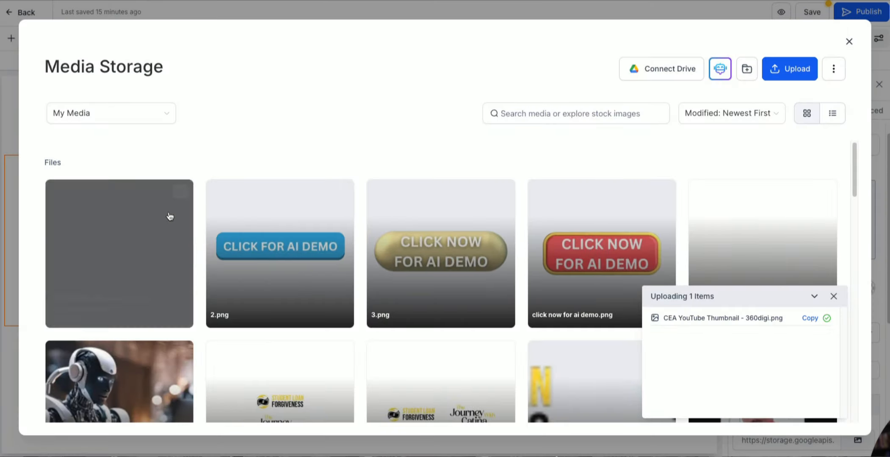
{"action": "left_click", "coordinate": [142, 235]}
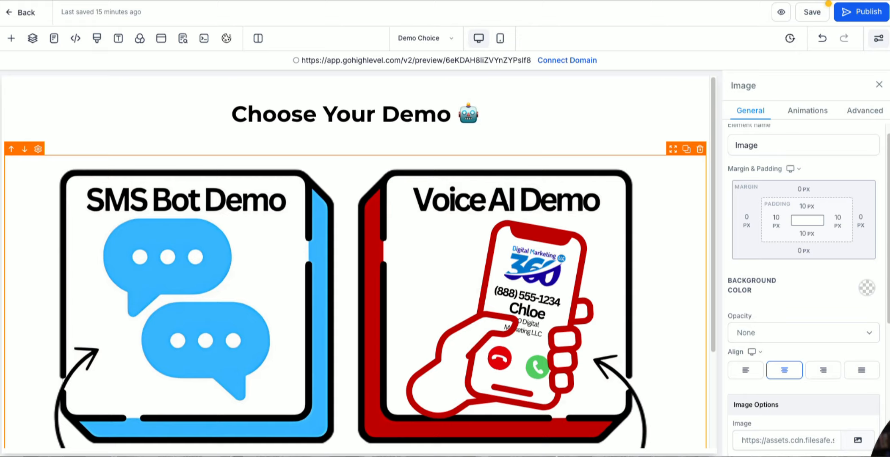
- Set the demo image's height to 450 px
{"action": "scroll", "coordinate": [428, 300], "scroll_direction": "down", "scroll_amount": 3}
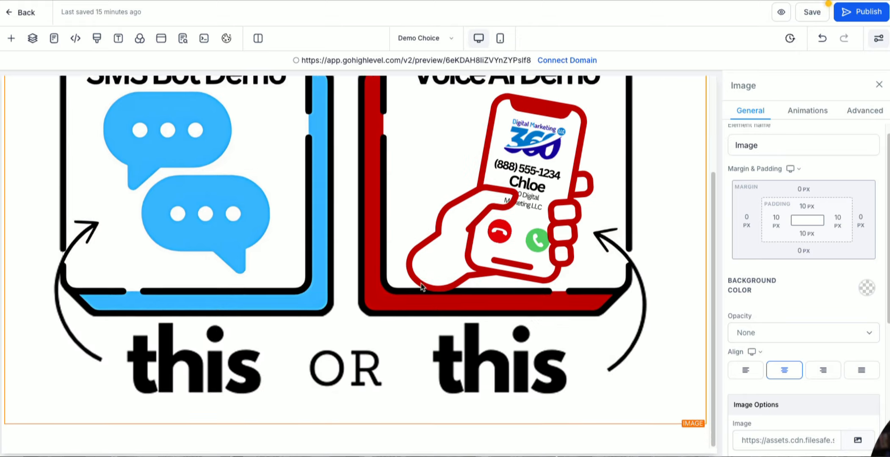
{"action": "scroll", "coordinate": [780, 362], "scroll_direction": "down", "scroll_amount": 3}
{"action": "scroll", "coordinate": [778, 361], "scroll_direction": "down", "scroll_amount": 4}
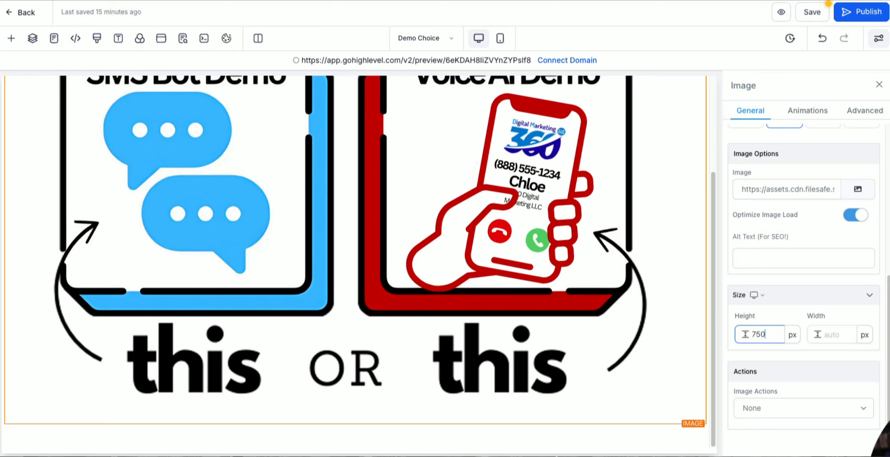
{"action": "type", "text": "2"}
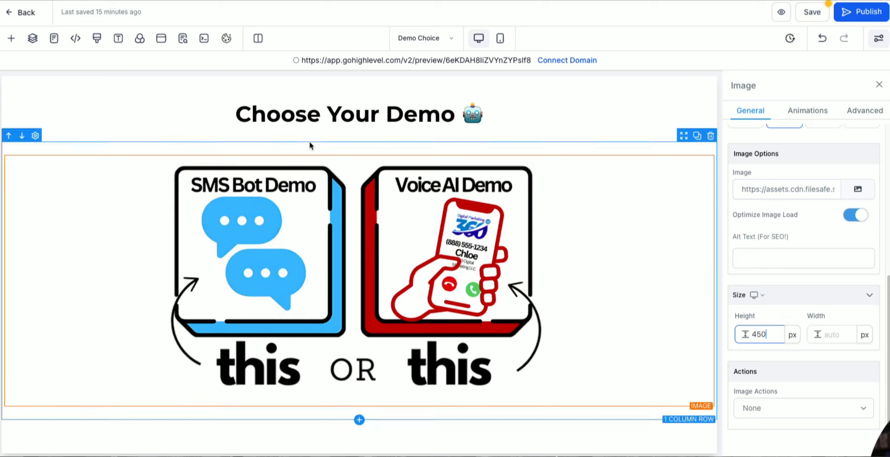
- Switch to the mobile view and clear the image's height so it uses auto
{"action": "left_click", "coordinate": [500, 39]}
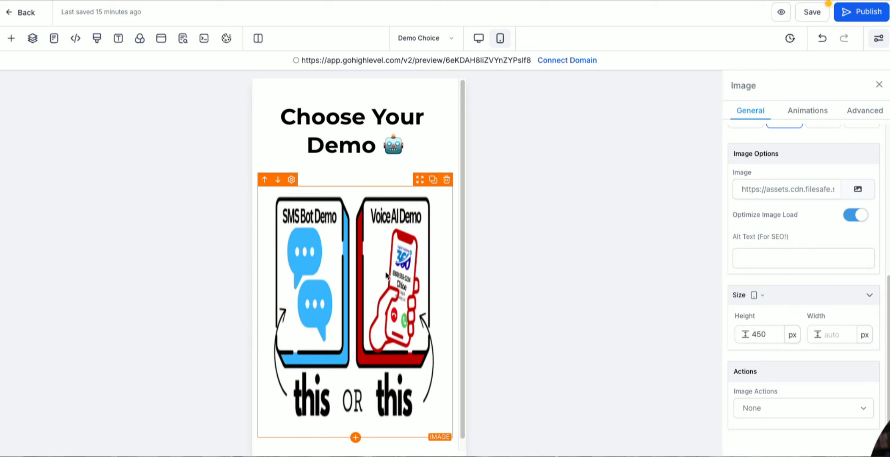
{"action": "double_click", "coordinate": [757, 333]}
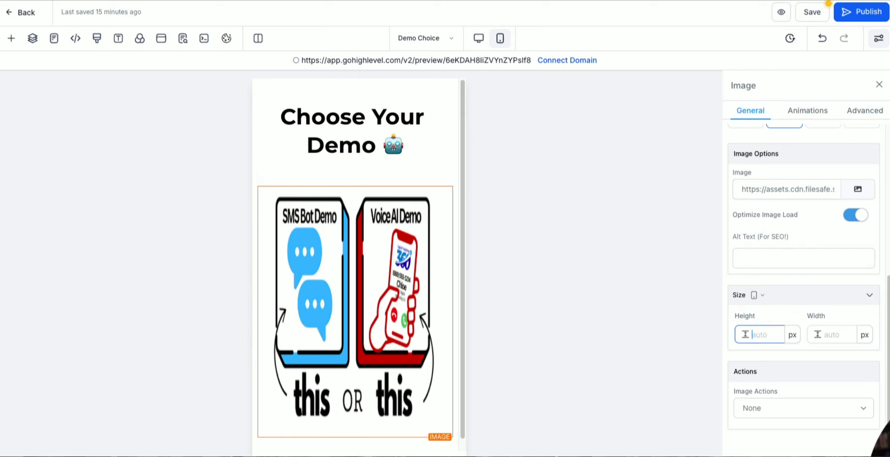
{"action": "left_click", "coordinate": [695, 324]}
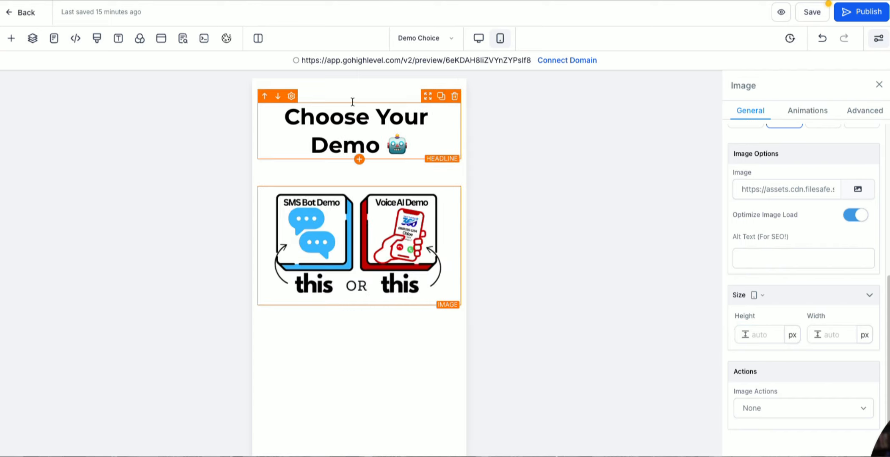
- Set the headline's mobile font size to 28 px and move the image into the headline's row, directly beneath the text
{"action": "left_click", "coordinate": [354, 135]}
{"action": "scroll", "coordinate": [765, 239], "scroll_direction": "up", "scroll_amount": 6}
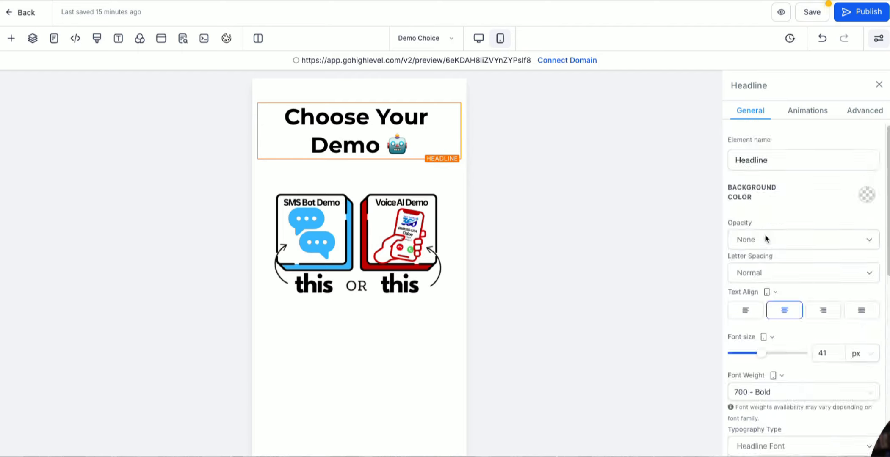
{"action": "left_click_drag", "start_coordinate": [761, 354], "coordinate": [753, 357]}
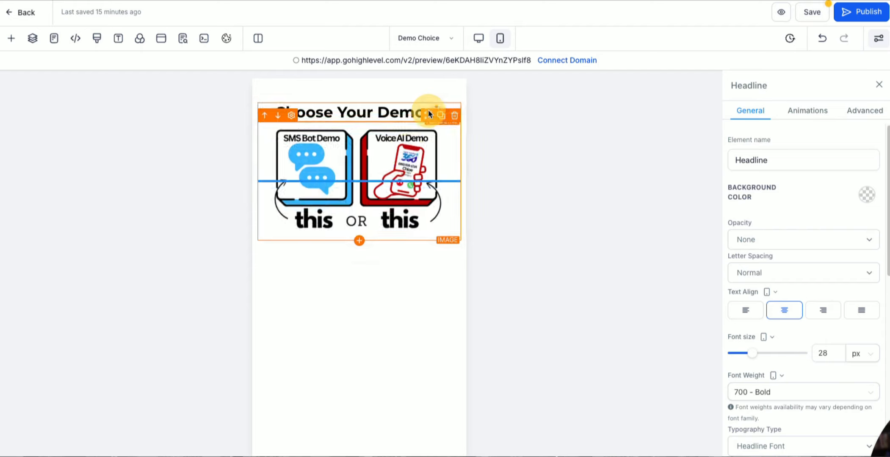
{"action": "left_click", "coordinate": [401, 163]}
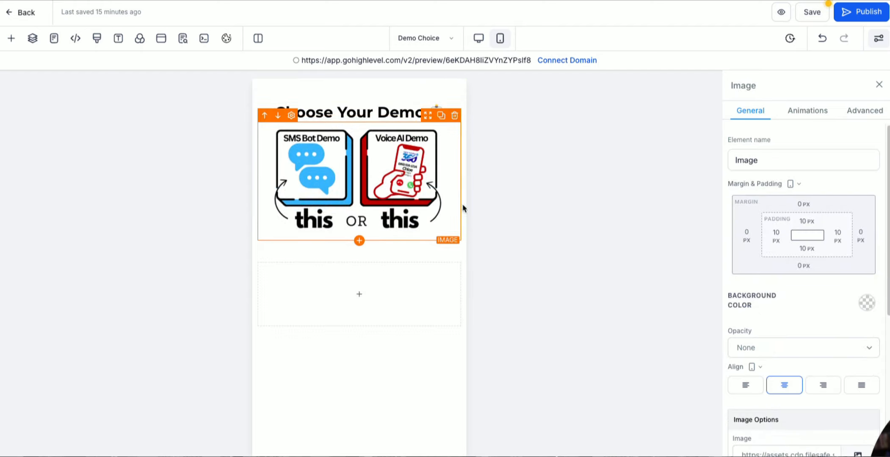
- Return to the desktop view and set the image's height to 450 px
{"action": "left_click", "coordinate": [479, 38]}
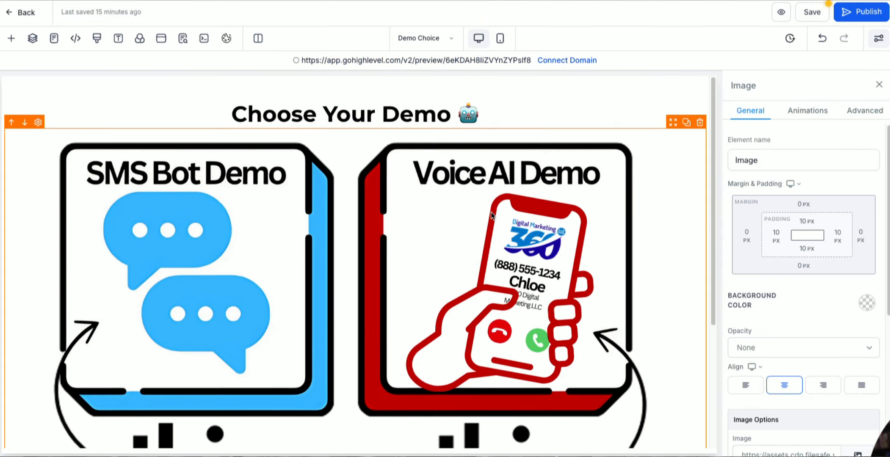
{"action": "scroll", "coordinate": [790, 358], "scroll_direction": "down", "scroll_amount": 6}
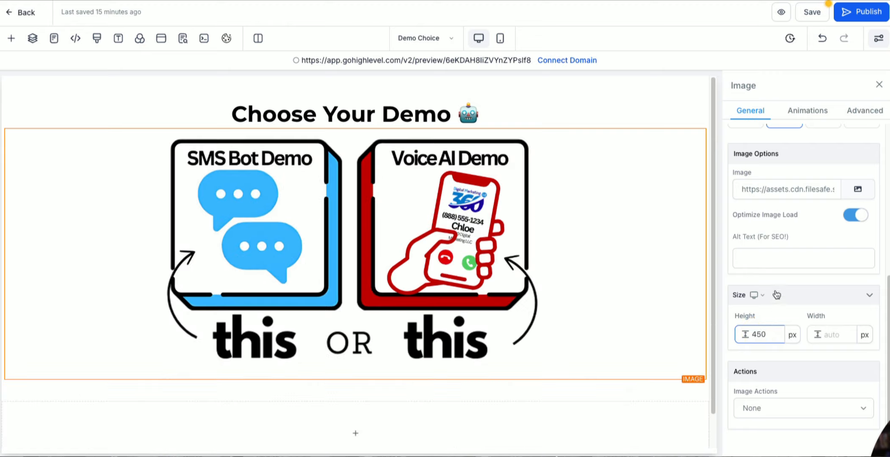
{"action": "scroll", "coordinate": [809, 298], "scroll_direction": "up", "scroll_amount": 6}
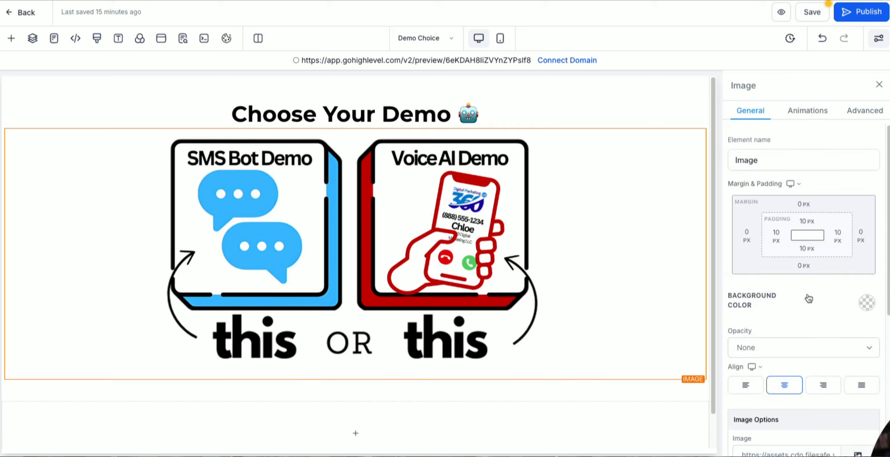
{"action": "scroll", "coordinate": [807, 298], "scroll_direction": "down", "scroll_amount": 6}
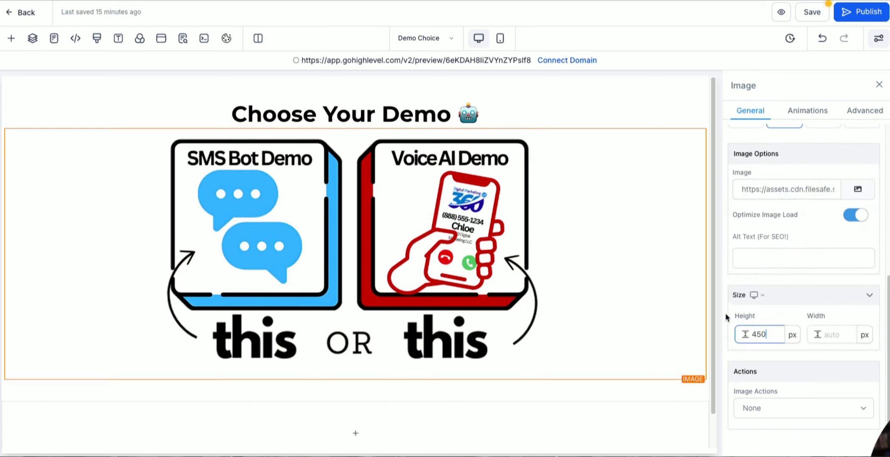
- Try clearing the image's height for mobile and set it back to 450 px for desktop
{"action": "left_click", "coordinate": [755, 296]}
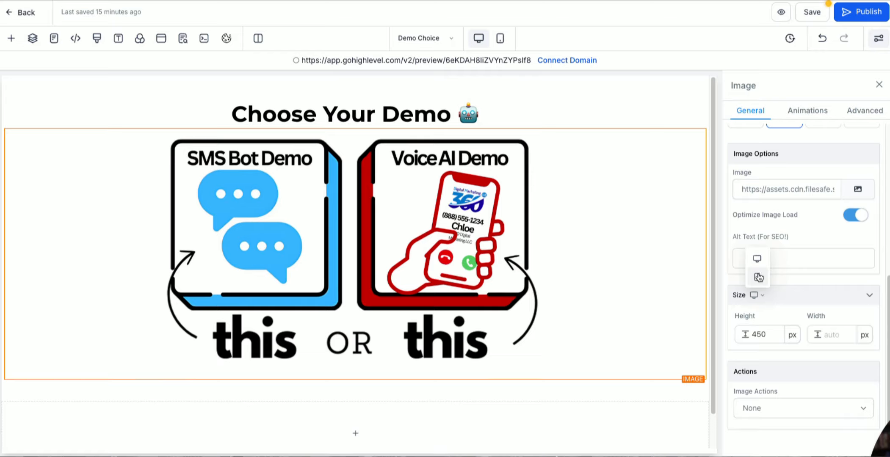
{"action": "left_click", "coordinate": [758, 277]}
{"action": "left_click_drag", "start_coordinate": [770, 337], "coordinate": [712, 334]}
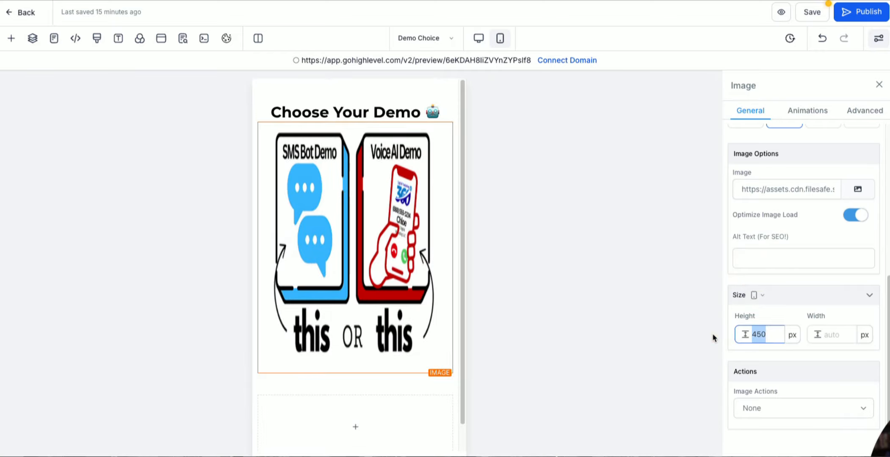
{"action": "key", "text": "BackSpace"}
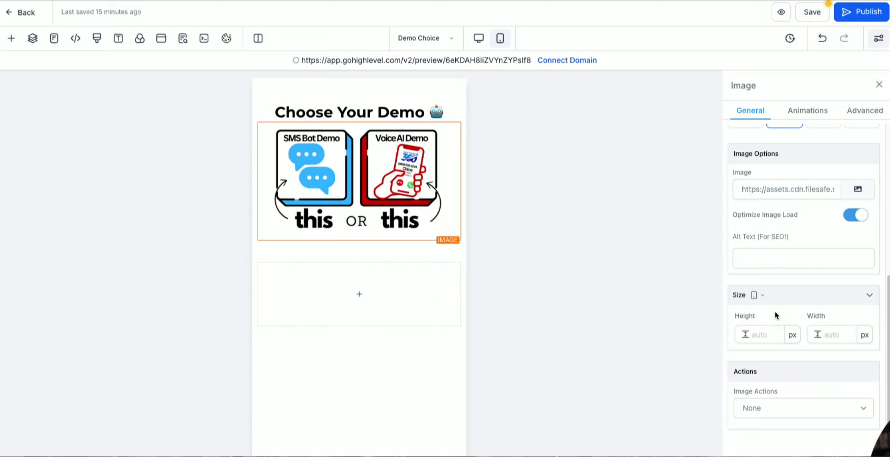
{"action": "left_click", "coordinate": [755, 296]}
{"action": "left_click", "coordinate": [758, 259]}
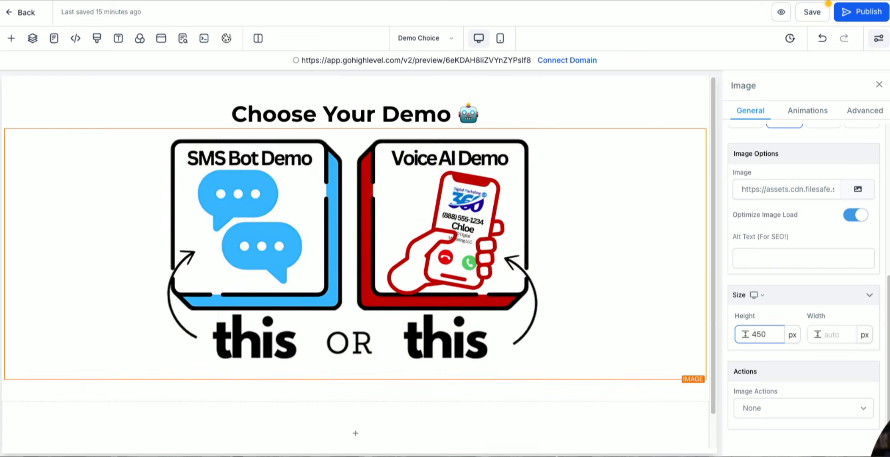
- Check the image's size in the mobile view, return to the desktop view and save the page
{"action": "left_click", "coordinate": [757, 295]}
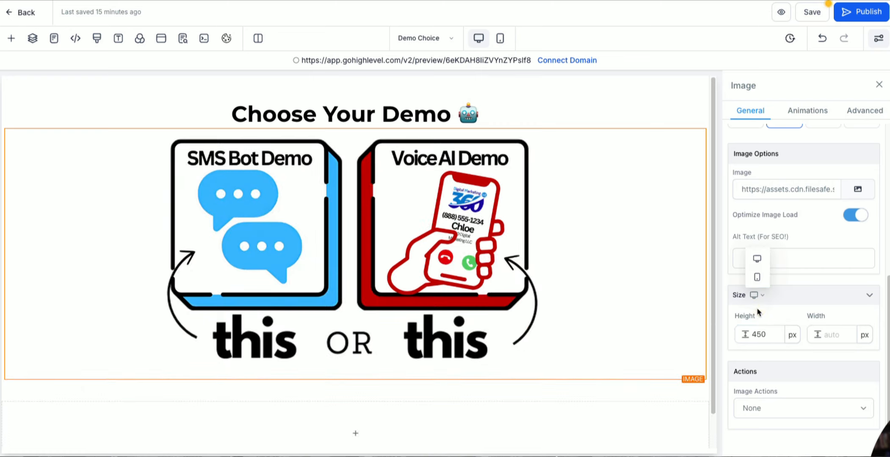
{"action": "left_click", "coordinate": [757, 278]}
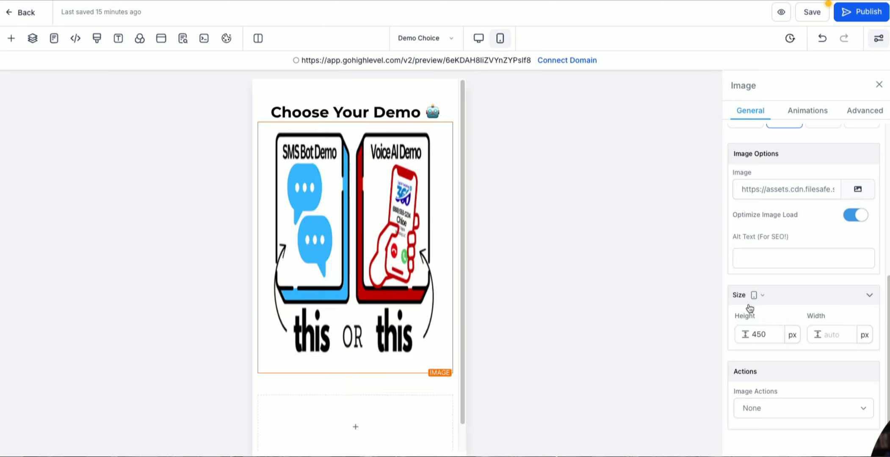
{"action": "left_click", "coordinate": [756, 296]}
{"action": "left_click", "coordinate": [757, 259]}
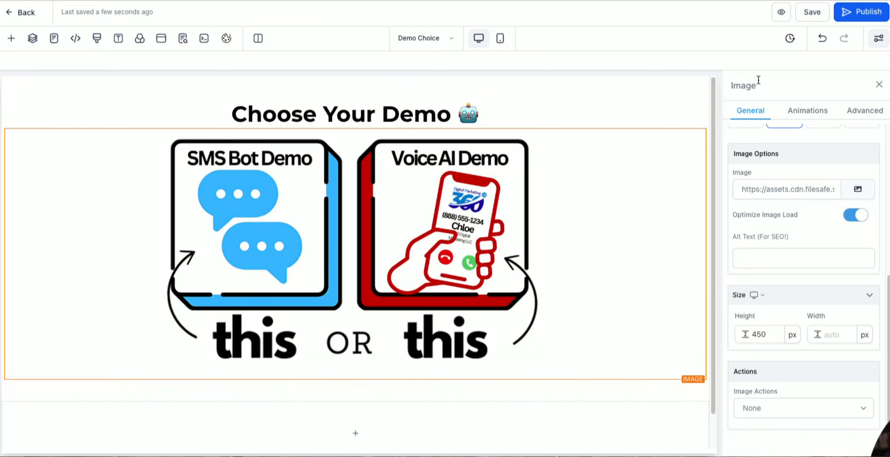
- Apply the Rocking infinite loop animation to the demo image
{"action": "left_click", "coordinate": [863, 111]}
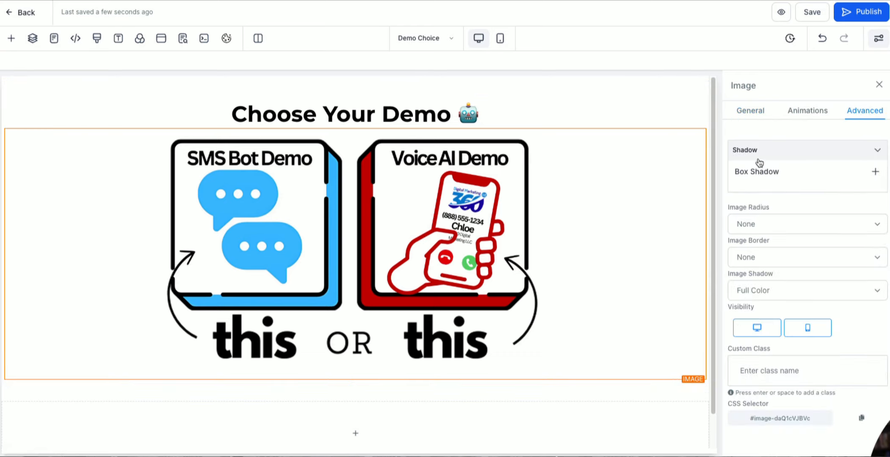
{"action": "left_click", "coordinate": [796, 110]}
{"action": "scroll", "coordinate": [770, 272], "scroll_direction": "down", "scroll_amount": 10}
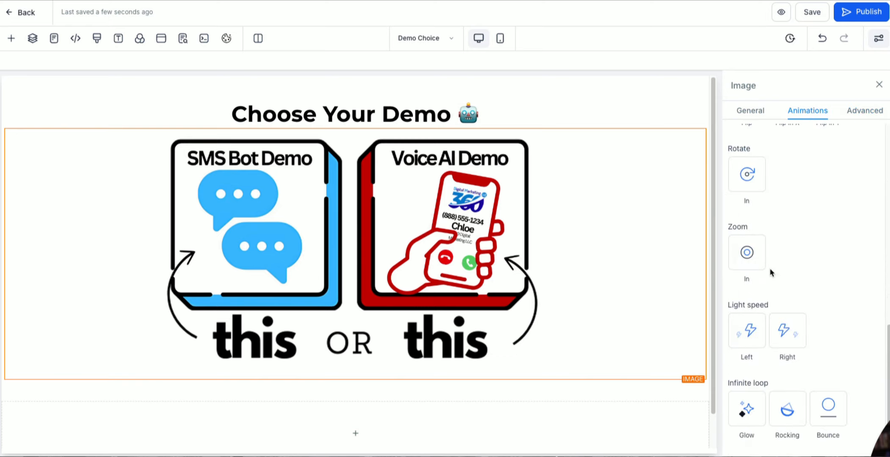
{"action": "left_click", "coordinate": [787, 408]}
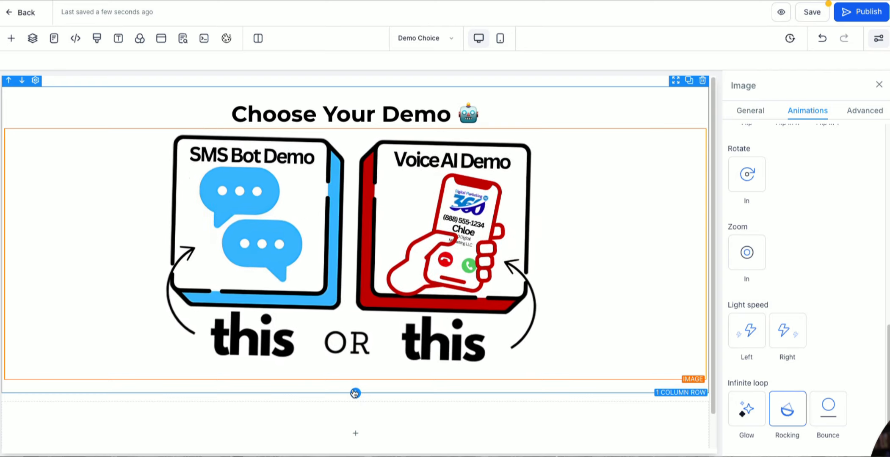
- Add a one-column row below the row that holds the headline and image
{"action": "left_click", "coordinate": [355, 392]}
{"action": "left_click", "coordinate": [143, 147]}
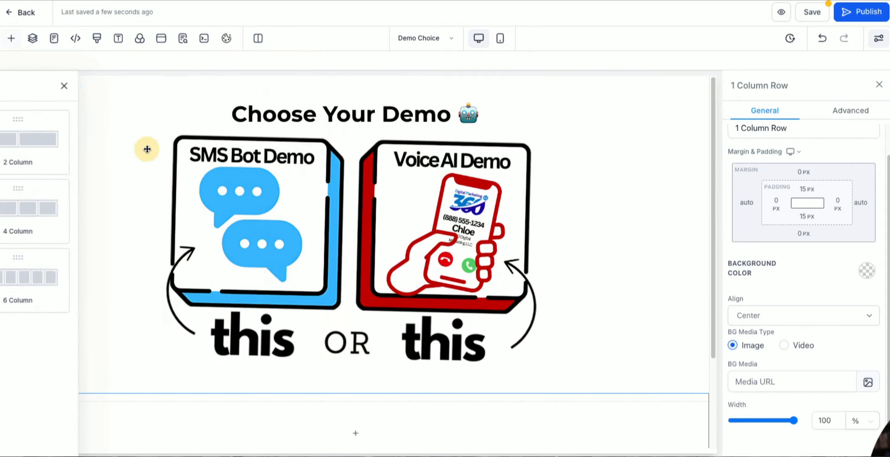
- Try a black background color on the new row and reset it to transparent
{"action": "left_click", "coordinate": [866, 271]}
{"action": "left_click", "coordinate": [818, 300]}
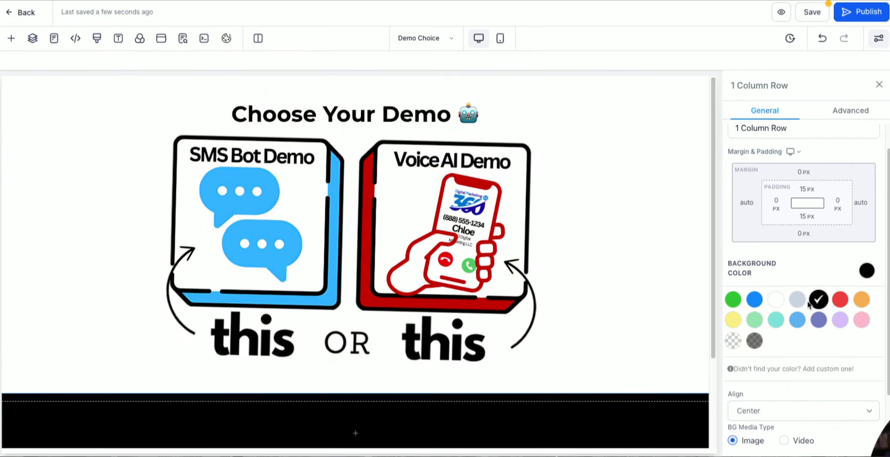
{"action": "scroll", "coordinate": [779, 410], "scroll_direction": "down", "scroll_amount": 2}
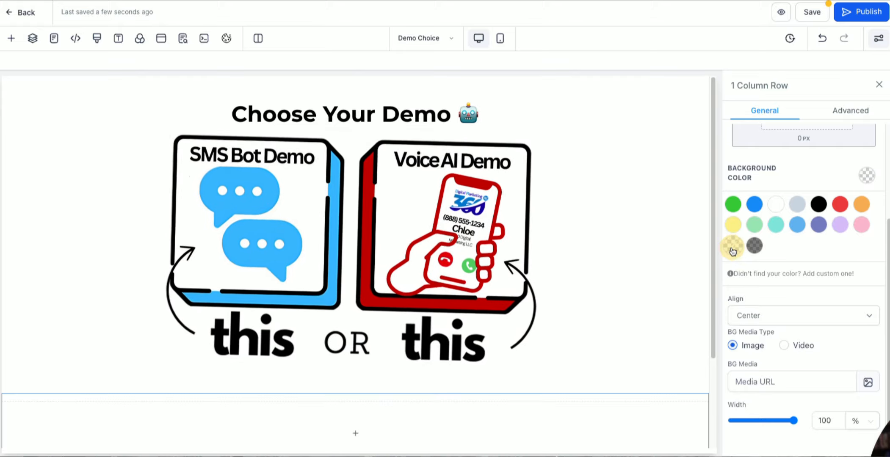
{"action": "left_click", "coordinate": [733, 246]}
- Place a Headline element in the empty row below the image and give it a black background color
{"action": "left_click", "coordinate": [353, 432]}
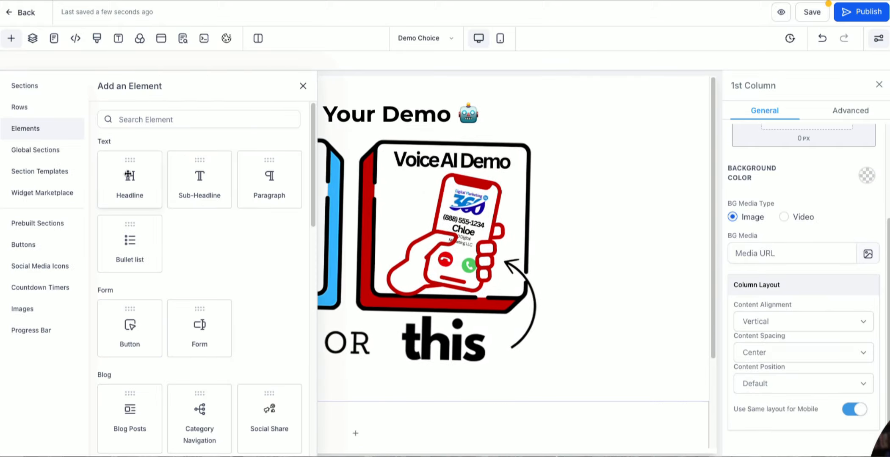
{"action": "left_click", "coordinate": [130, 183]}
{"action": "scroll", "coordinate": [840, 302], "scroll_direction": "up", "scroll_amount": 10}
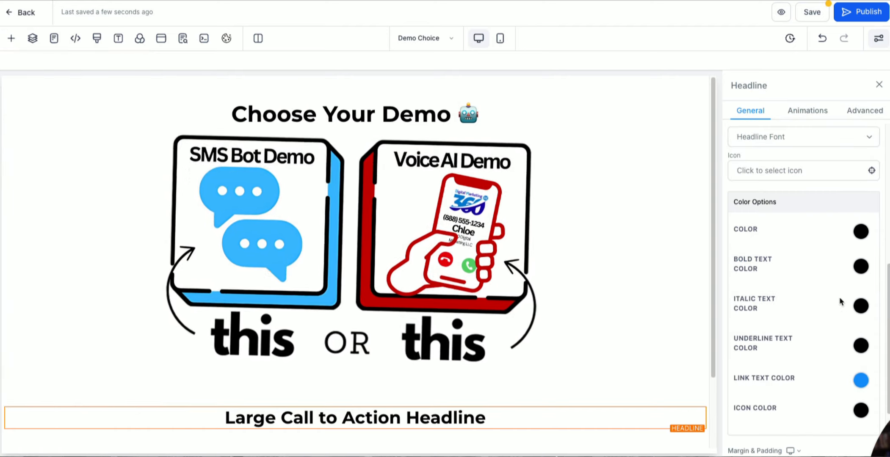
{"action": "left_click", "coordinate": [867, 193]}
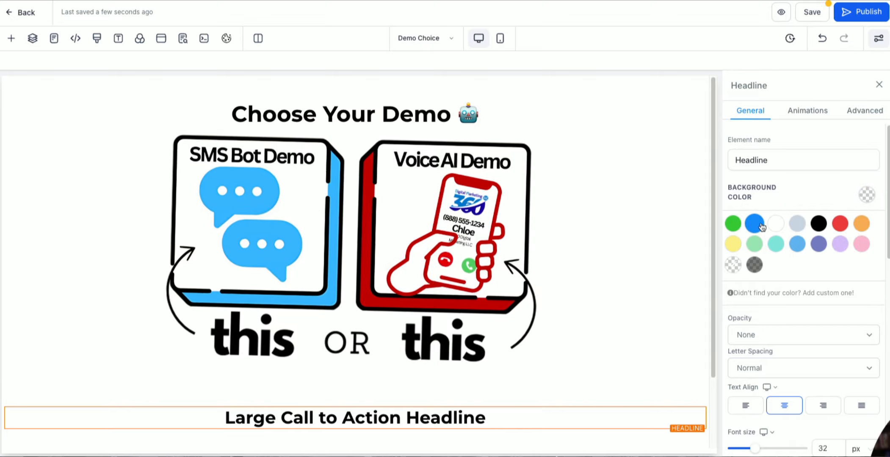
{"action": "left_click", "coordinate": [819, 224]}
- Set the new headline's text color and bold text color to white
{"action": "scroll", "coordinate": [817, 296], "scroll_direction": "down", "scroll_amount": 7}
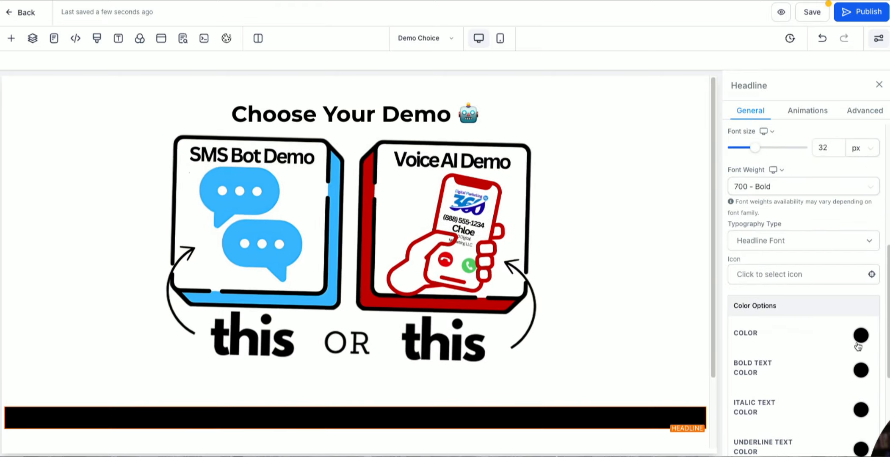
{"action": "left_click", "coordinate": [861, 335]}
{"action": "left_click", "coordinate": [782, 360]}
{"action": "scroll", "coordinate": [805, 360], "scroll_direction": "down", "scroll_amount": 2}
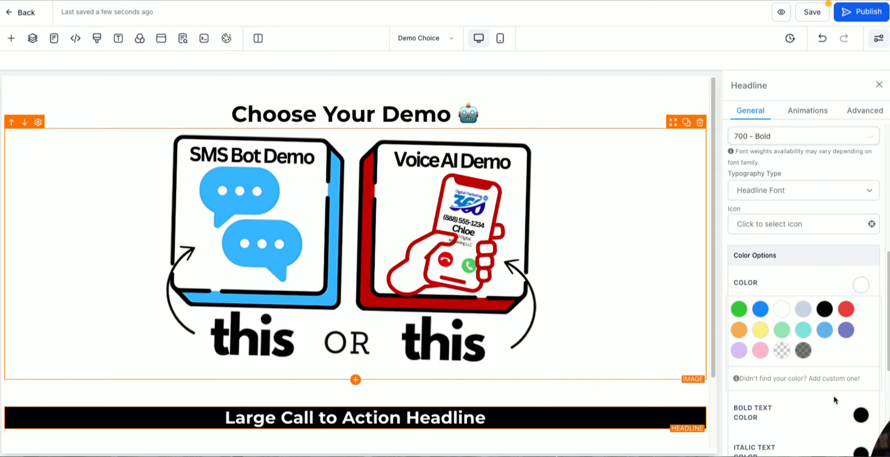
{"action": "scroll", "coordinate": [835, 400], "scroll_direction": "down", "scroll_amount": 1}
{"action": "left_click", "coordinate": [860, 394]}
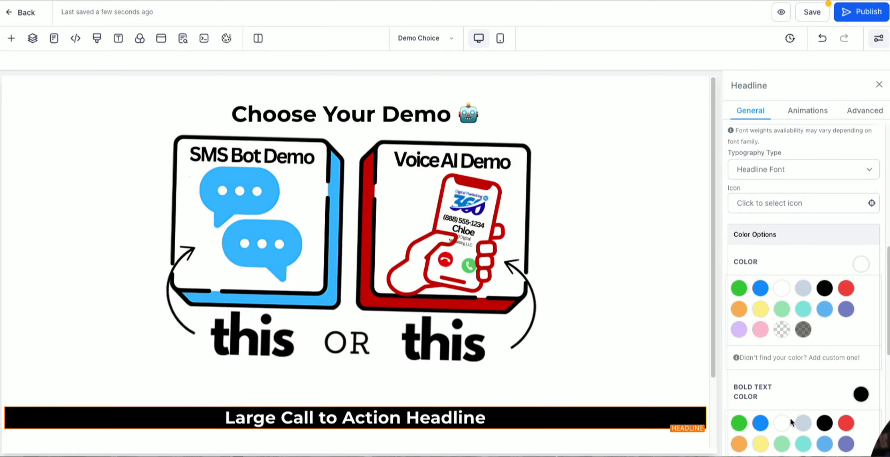
{"action": "left_click", "coordinate": [783, 422]}
- Replace the new headline's text with "Try Our AI Assistant For Yourself!" and make it bold
{"action": "left_click_drag", "start_coordinate": [551, 414], "coordinate": [195, 403]}
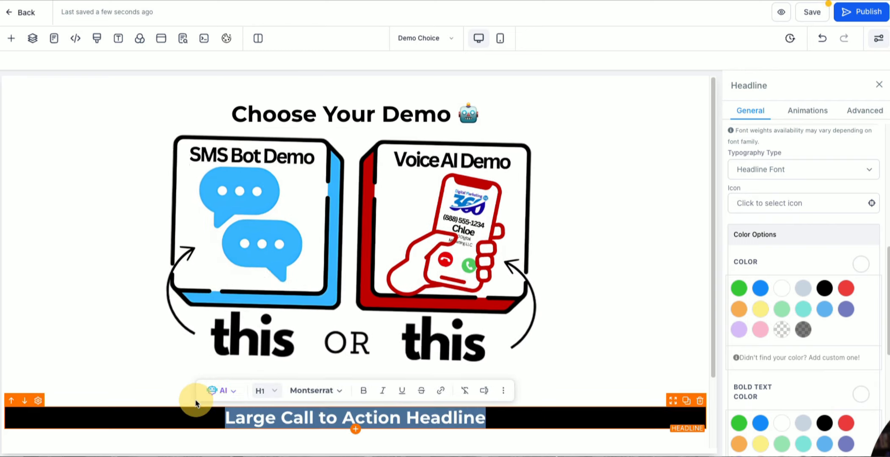
{"action": "type", "text": "Try Our AI Assistant For Yourself!"}
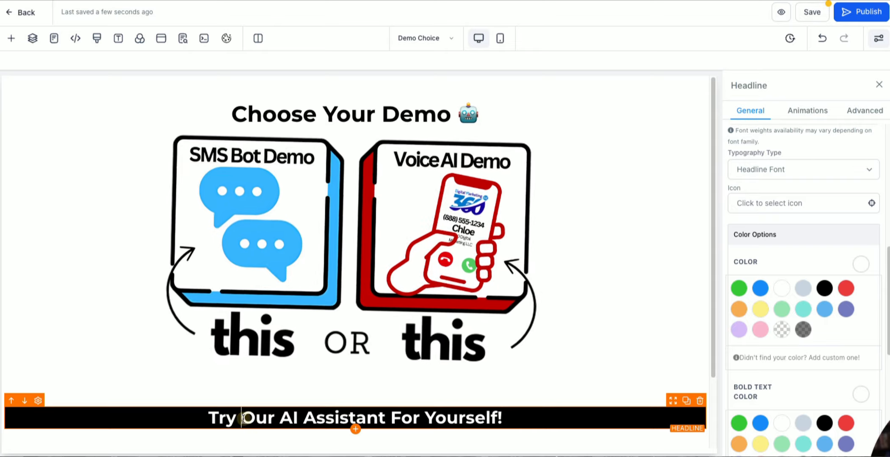
{"action": "triple_click", "coordinate": [243, 418]}
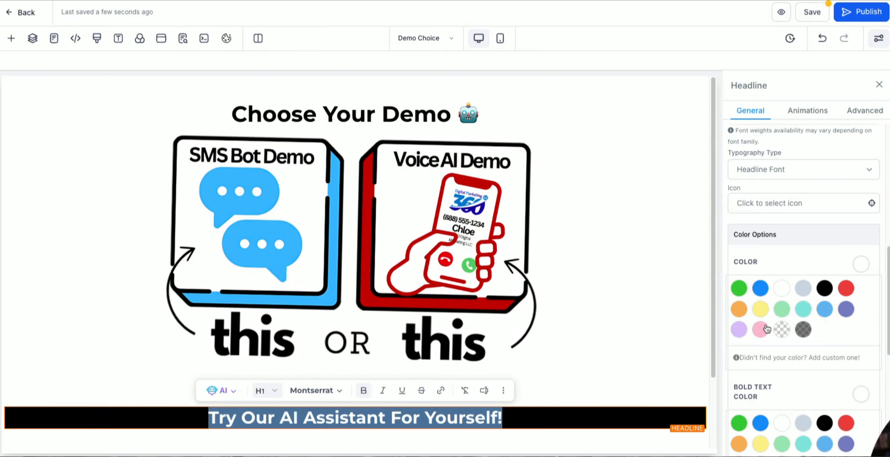
- Set the black headline's font weight to 400 - Normal and remove the bold formatting from its text
{"action": "scroll", "coordinate": [767, 322], "scroll_direction": "up", "scroll_amount": 4}
{"action": "left_click", "coordinate": [769, 254]}
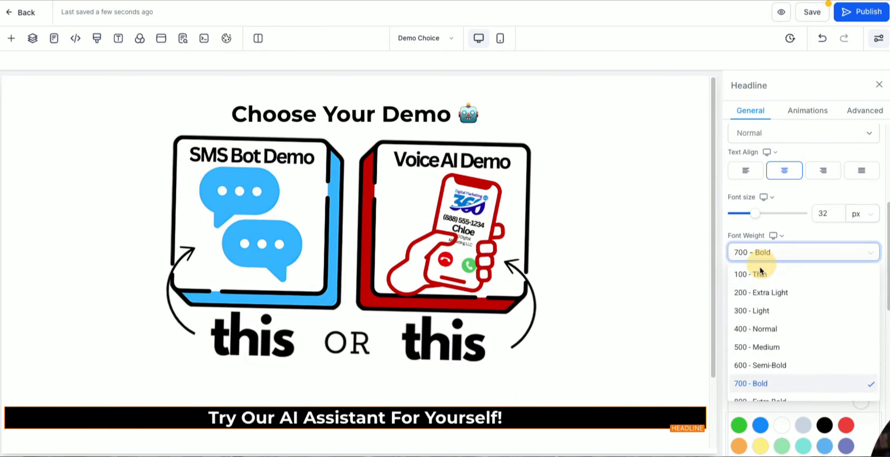
{"action": "left_click", "coordinate": [760, 329]}
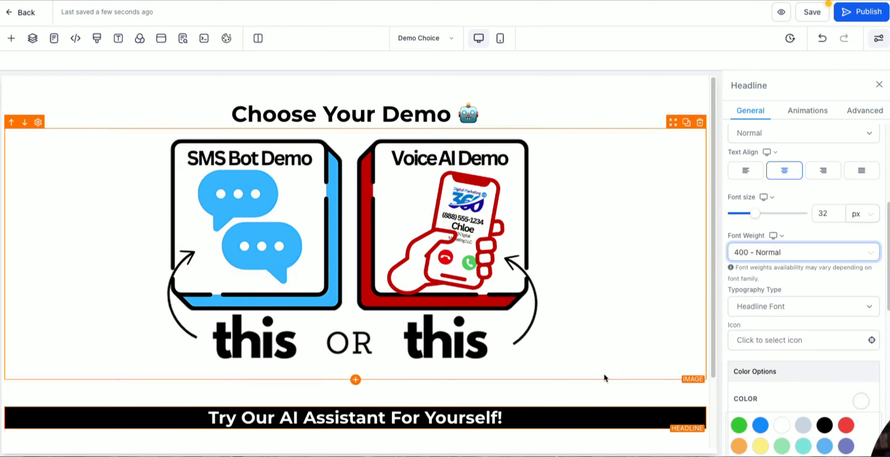
{"action": "triple_click", "coordinate": [509, 424]}
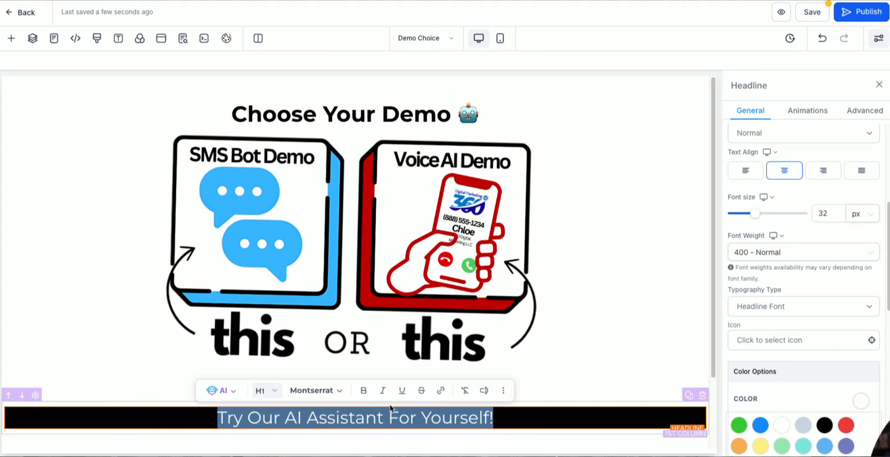
- Make only the words "AI Assistant" bold in the black headline
{"action": "left_click", "coordinate": [328, 419]}
{"action": "left_click_drag", "start_coordinate": [284, 418], "coordinate": [383, 418]}
{"action": "key", "text": "ctrl+b"}
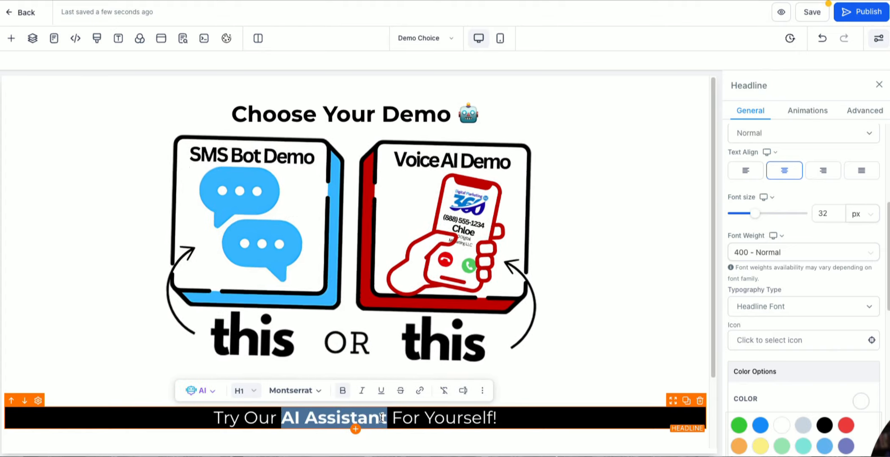
- Add a Sub-Headline below the black headline reading "Fill out the short form and choose your adventure to demo our Ai Assitants 👇"
{"action": "scroll", "coordinate": [522, 384], "scroll_direction": "down", "scroll_amount": 2}
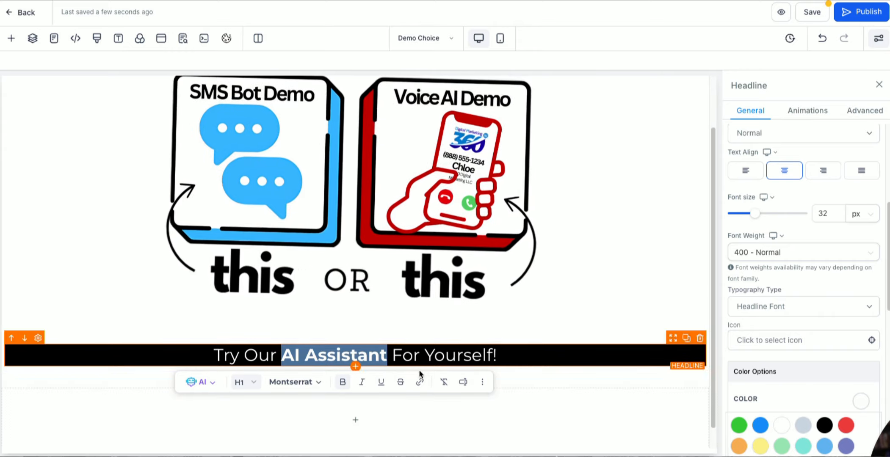
{"action": "scroll", "coordinate": [421, 374], "scroll_direction": "down", "scroll_amount": 1}
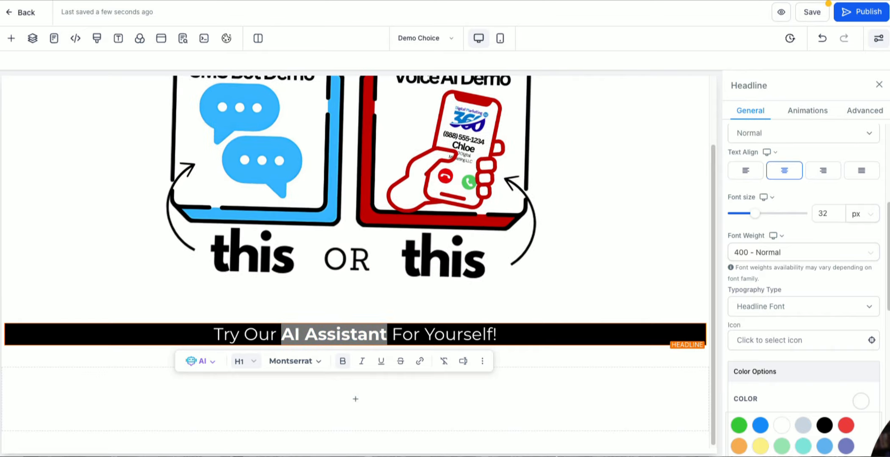
{"action": "left_click", "coordinate": [500, 356]}
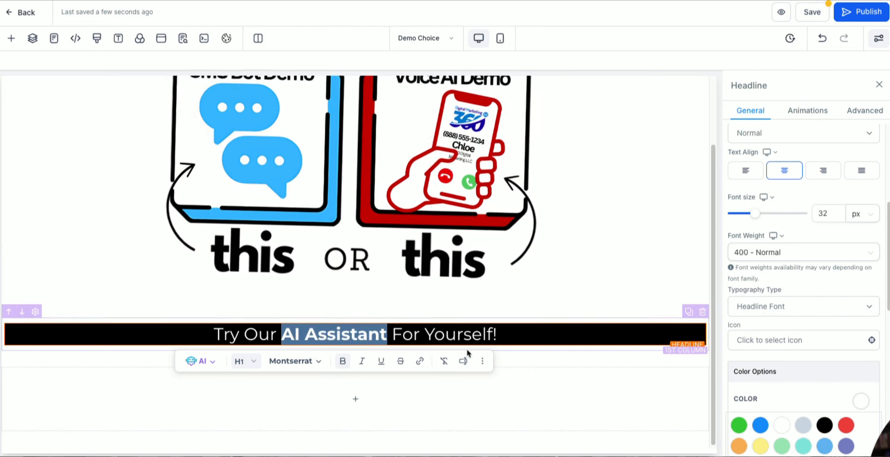
{"action": "left_click", "coordinate": [553, 357]}
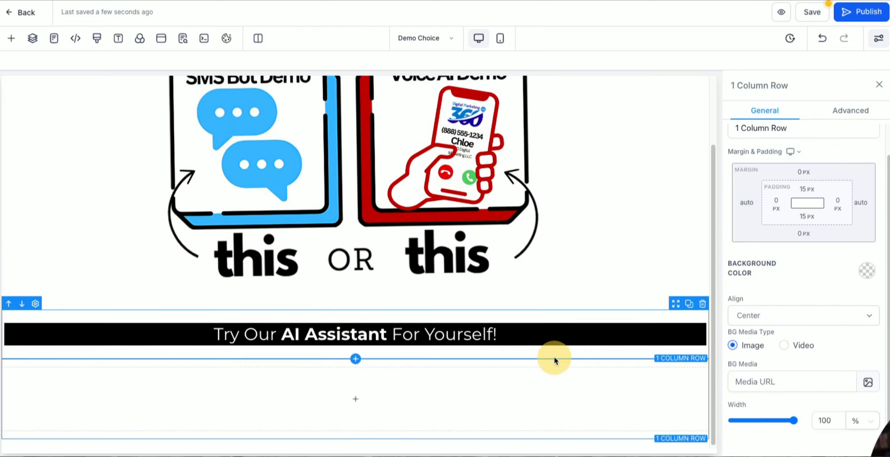
{"action": "left_click", "coordinate": [355, 346]}
{"action": "left_click", "coordinate": [192, 169]}
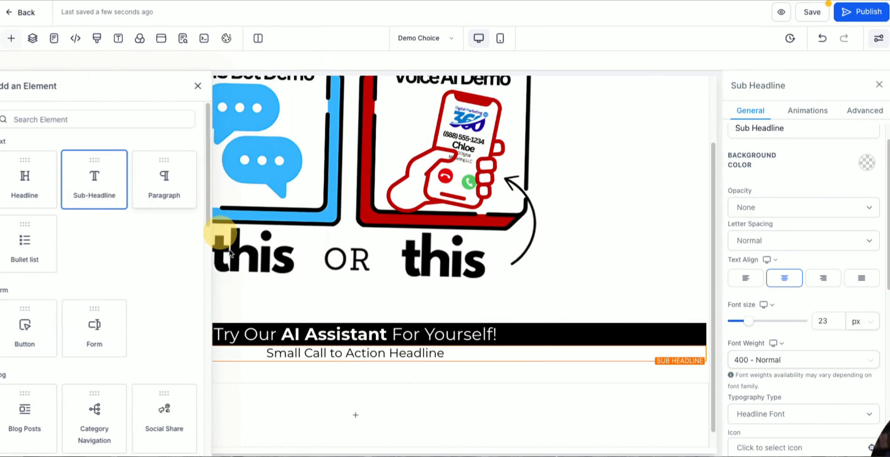
{"action": "left_click_drag", "start_coordinate": [445, 354], "coordinate": [189, 350]}
{"action": "type", "text": "Fill out the short form and choose your adventure to demo our Ai Assitants 👇"}
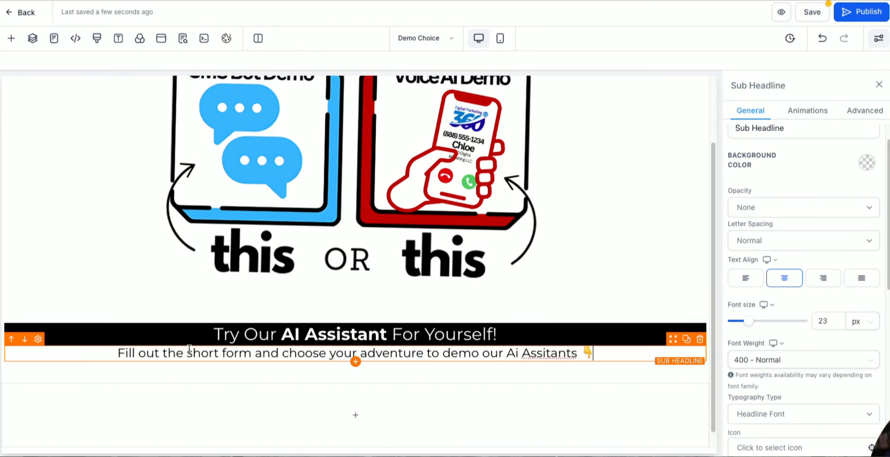
- Publish the Demo Choice page with the new headline and sub-headline
{"action": "scroll", "coordinate": [370, 372], "scroll_direction": "down", "scroll_amount": 1}
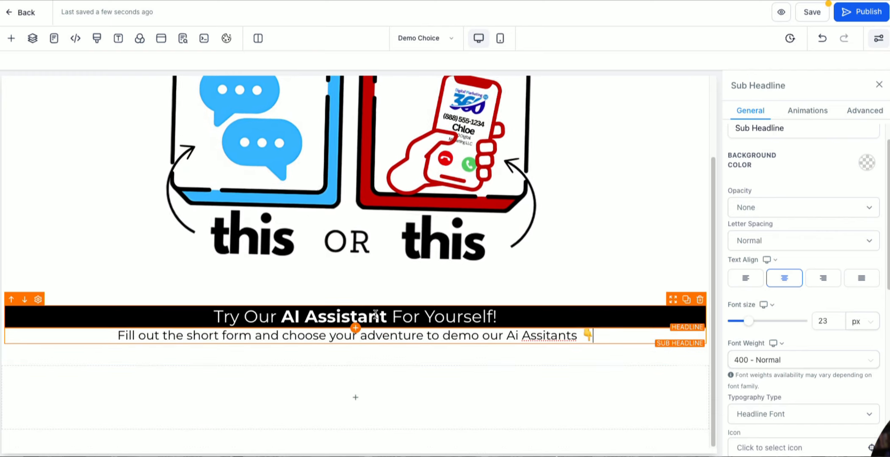
{"action": "left_click", "coordinate": [356, 356]}
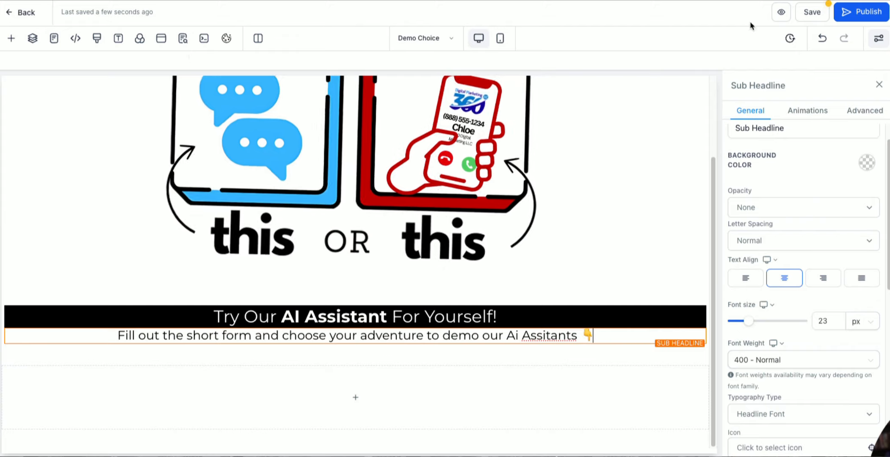
{"action": "left_click", "coordinate": [862, 12]}
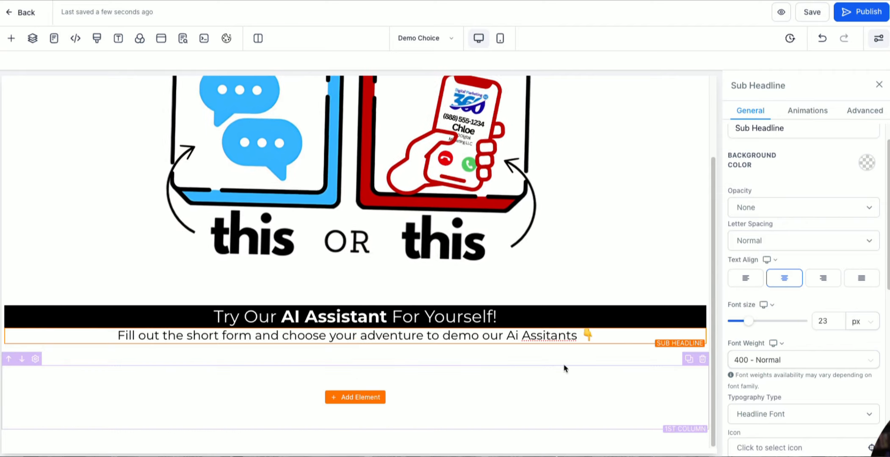
- Delete the empty one-column row at the end of the page and add a 2 Column row in its place
{"action": "left_click", "coordinate": [702, 351]}
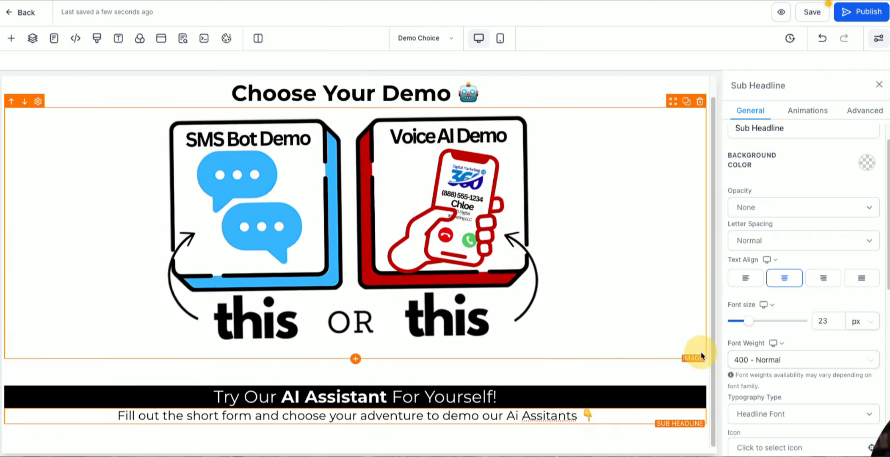
{"action": "left_click", "coordinate": [355, 436]}
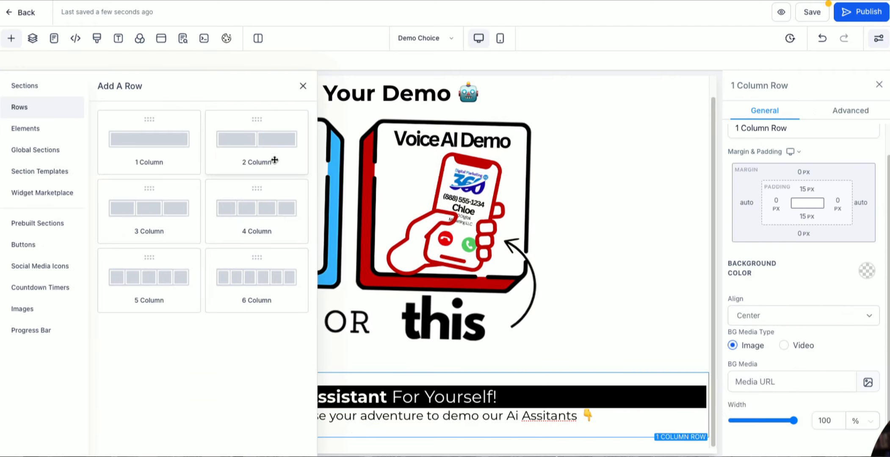
{"action": "left_click", "coordinate": [257, 127]}
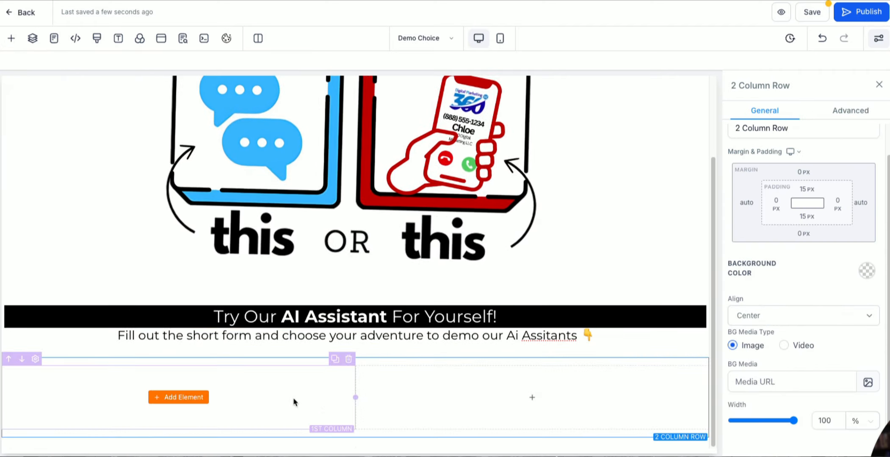
- Add a Headline to the first column of the new row and set its text to "SMS Ai Assistant Demo"
{"action": "left_click", "coordinate": [187, 398]}
{"action": "left_click", "coordinate": [157, 171]}
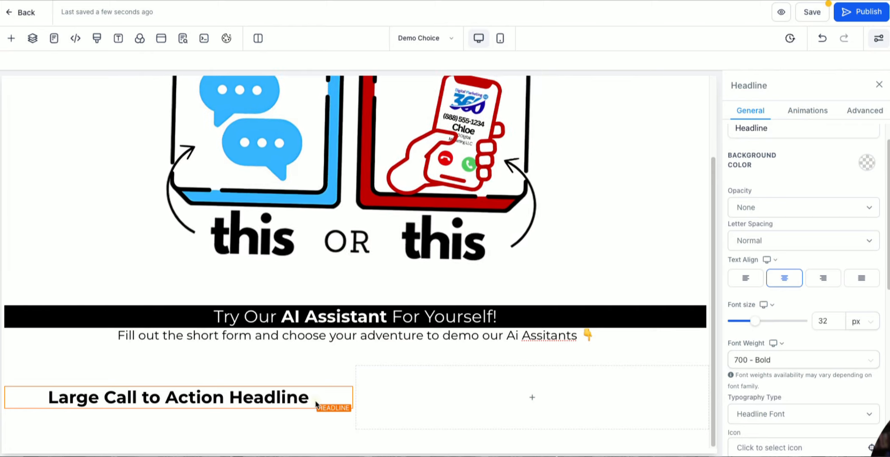
{"action": "triple_click", "coordinate": [169, 398]}
{"action": "type", "text": "SMS Ai Assistant Demo"}
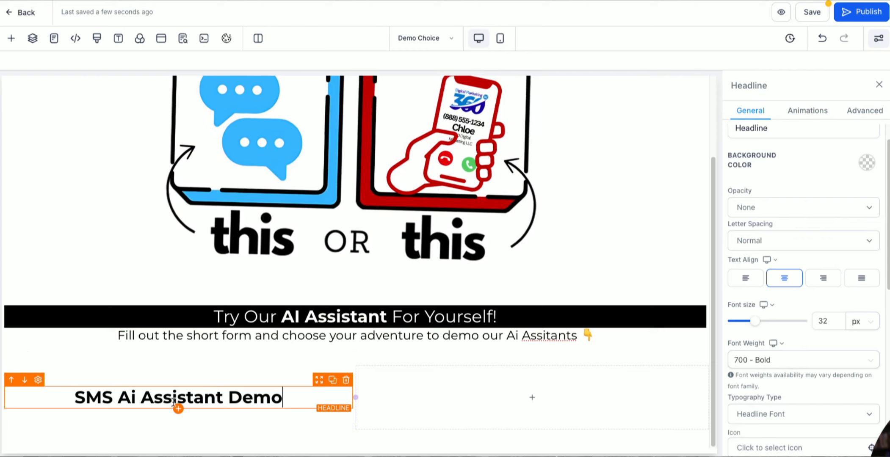
- Add a Form element below the "SMS Ai Assistant Demo" headline and assign the Self Selling Form to it
{"action": "left_click", "coordinate": [178, 409]}
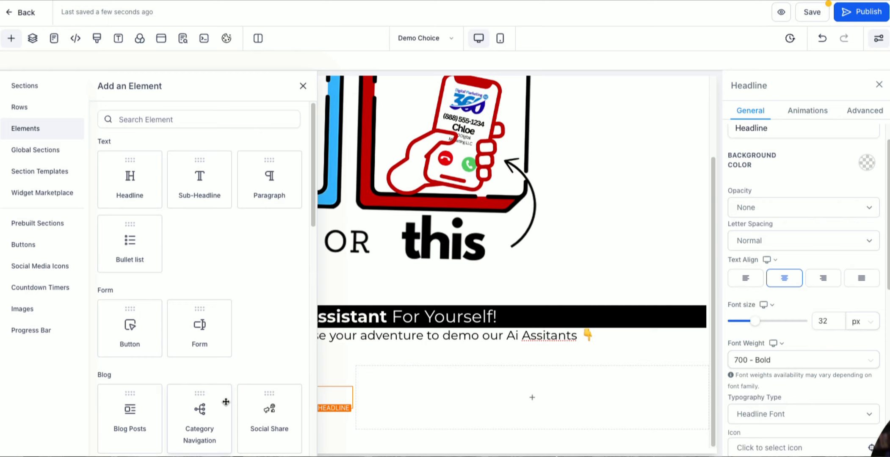
{"action": "left_click", "coordinate": [140, 121]}
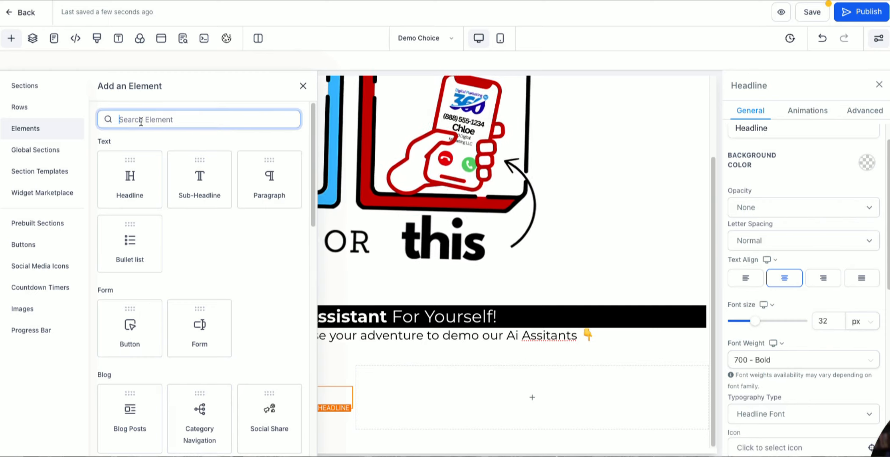
{"action": "type", "text": "form"}
{"action": "left_click", "coordinate": [131, 187]}
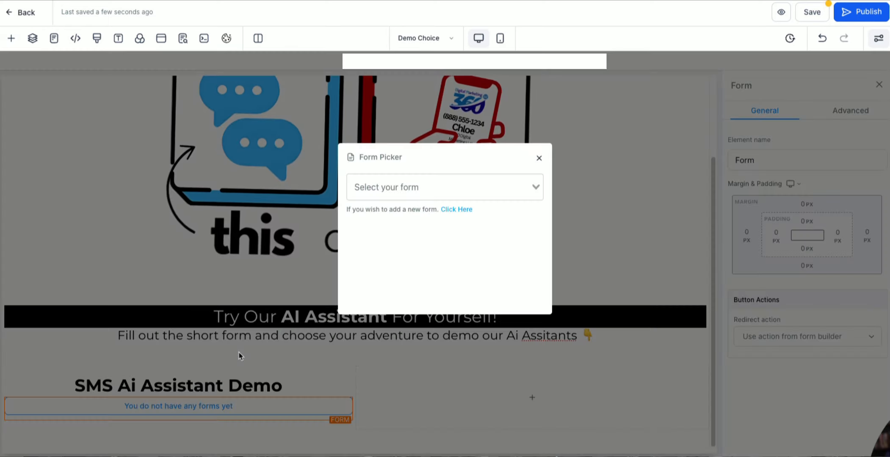
{"action": "left_click", "coordinate": [459, 191]}
{"action": "left_click", "coordinate": [415, 223]}
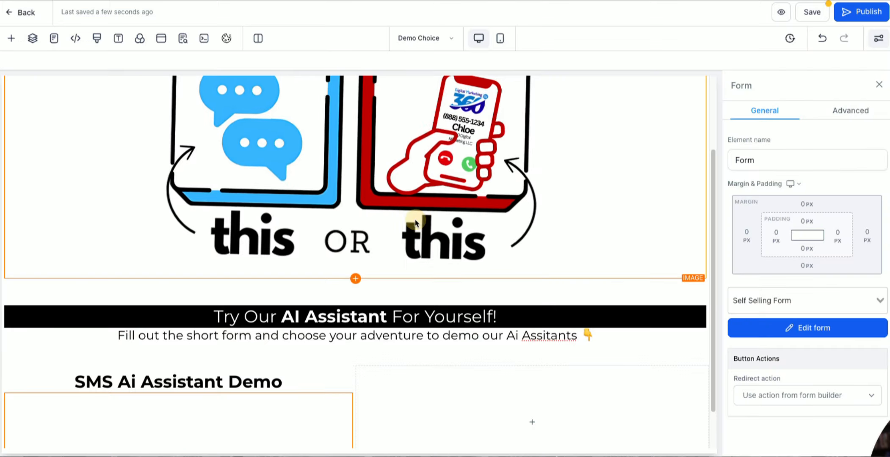
- Give the column holding the SMS form a full border with dashed style and the semi-transparent black color
{"action": "scroll", "coordinate": [213, 374], "scroll_direction": "down", "scroll_amount": 7}
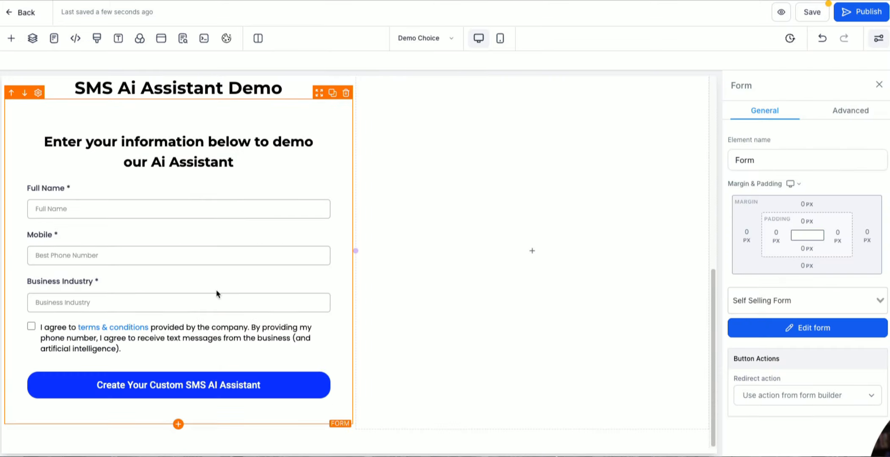
{"action": "scroll", "coordinate": [218, 254], "scroll_direction": "up", "scroll_amount": 3}
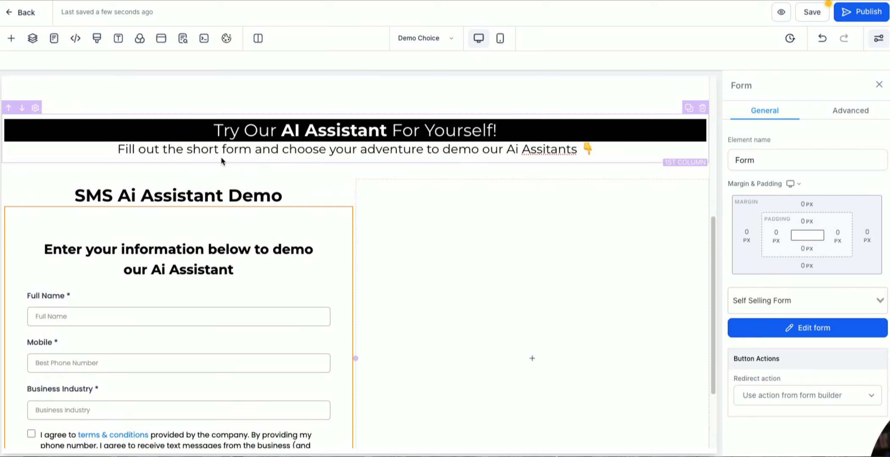
{"action": "left_click", "coordinate": [225, 182]}
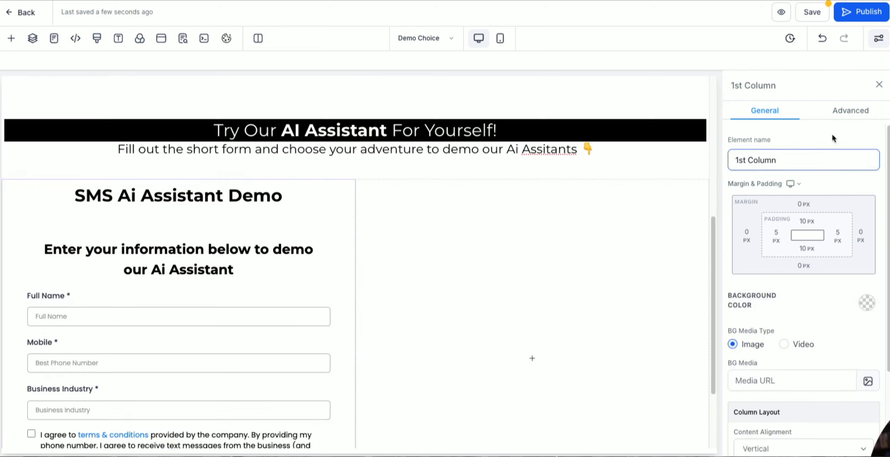
{"action": "left_click", "coordinate": [847, 111]}
{"action": "left_click", "coordinate": [772, 253]}
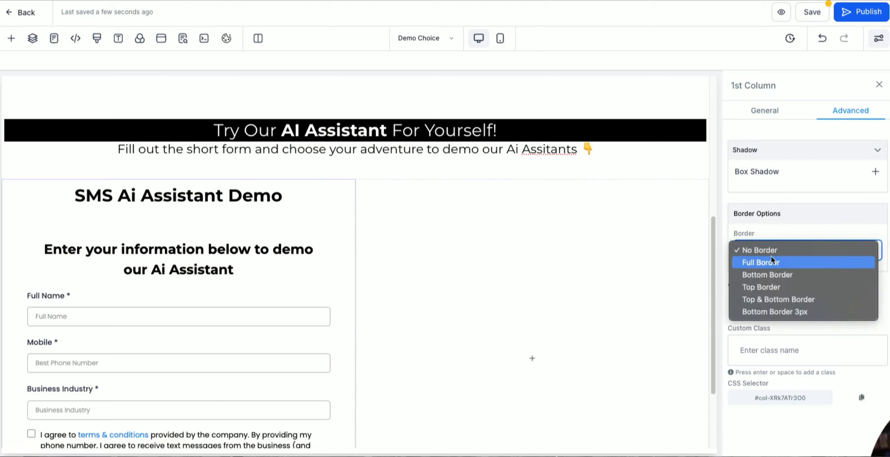
{"action": "left_click", "coordinate": [771, 262]}
{"action": "left_click", "coordinate": [771, 279]}
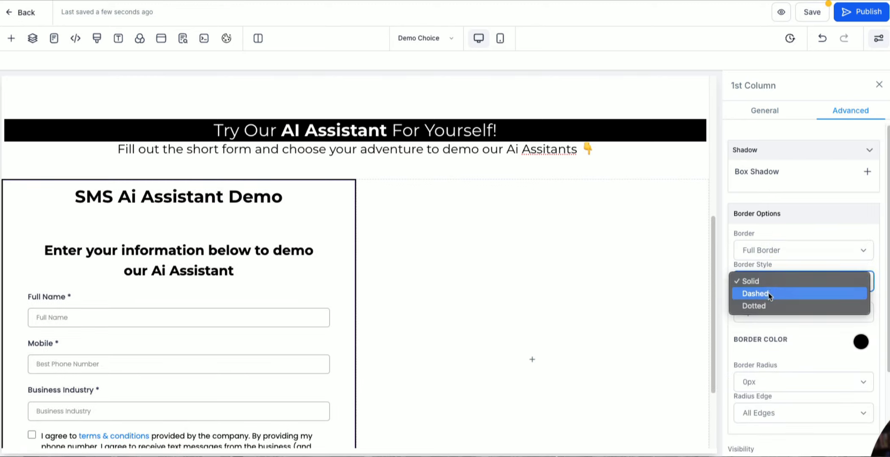
{"action": "left_click", "coordinate": [770, 295]}
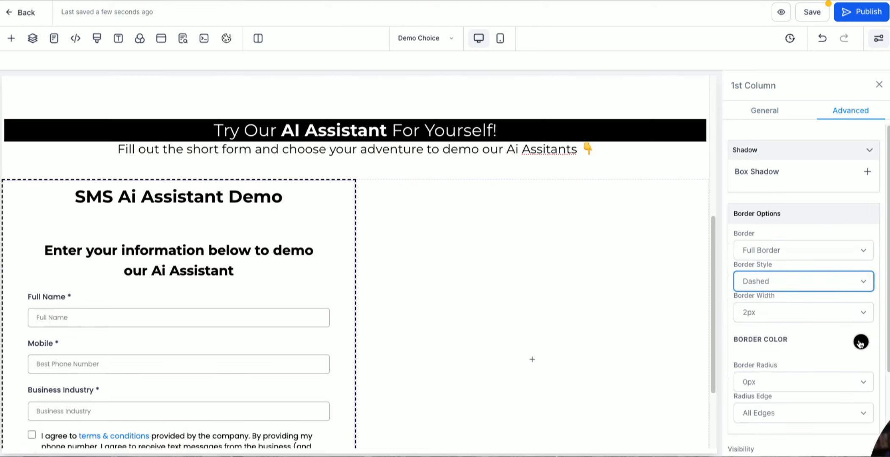
{"action": "left_click", "coordinate": [861, 342]}
{"action": "left_click", "coordinate": [802, 408]}
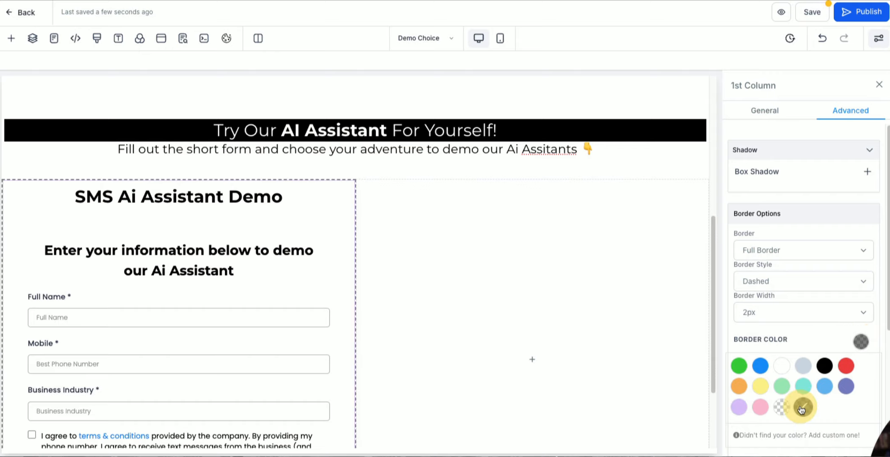
- Duplicate the bordered SMS demo column and delete the empty column beside the copy
{"action": "left_click", "coordinate": [449, 176]}
{"action": "scroll", "coordinate": [351, 313], "scroll_direction": "down", "scroll_amount": 2}
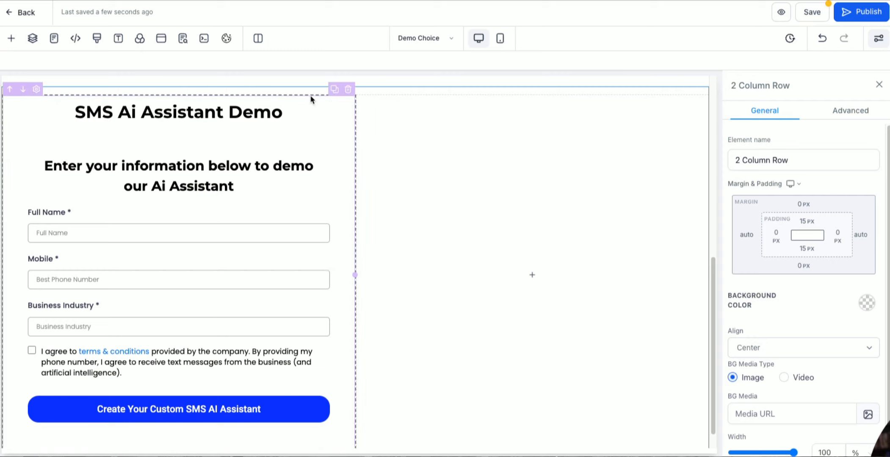
{"action": "left_click", "coordinate": [334, 90]}
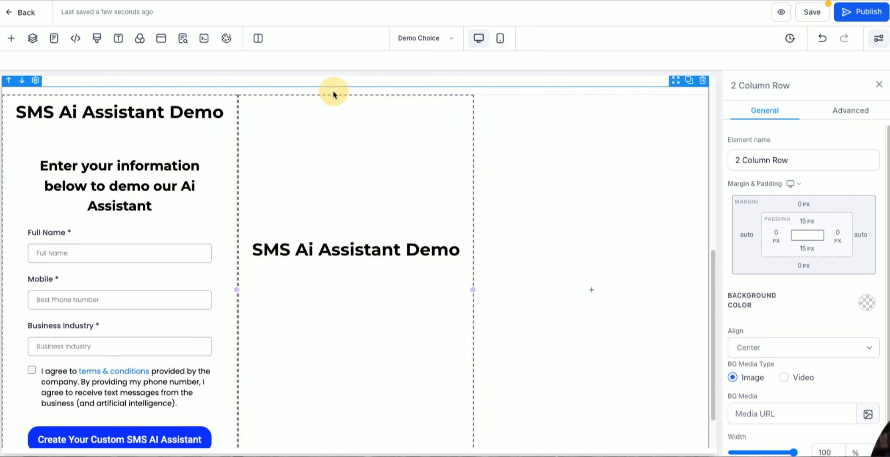
{"action": "left_click", "coordinate": [697, 89]}
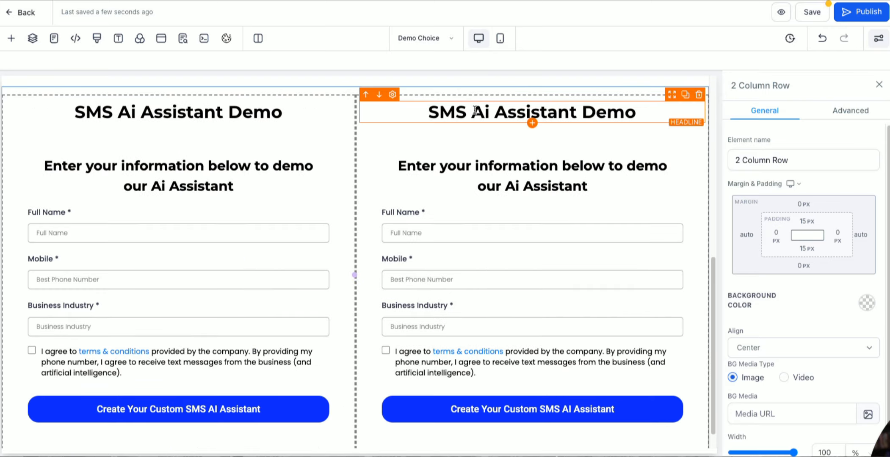
- Change the second column's headline to "Voice Ai Assistant Demo" and select the form below it
{"action": "left_click_drag", "start_coordinate": [472, 110], "coordinate": [429, 111]}
{"action": "type", "text": "Voice"}
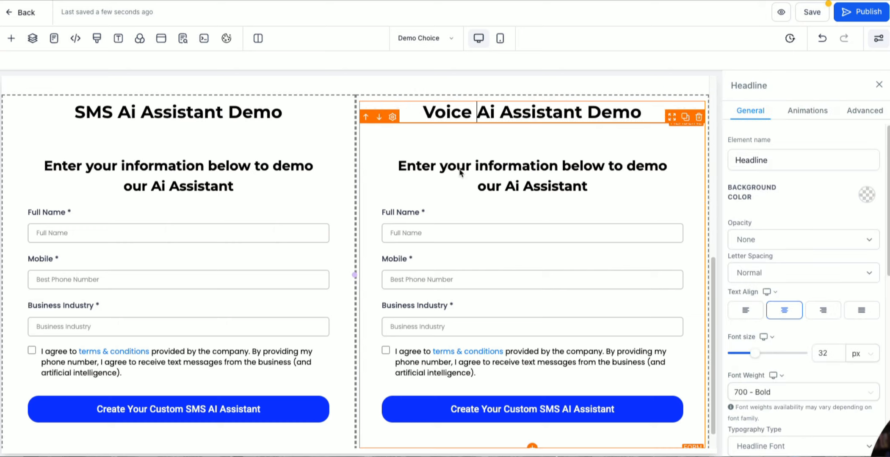
{"action": "scroll", "coordinate": [564, 245], "scroll_direction": "down", "scroll_amount": 1}
{"action": "left_click", "coordinate": [548, 222]}
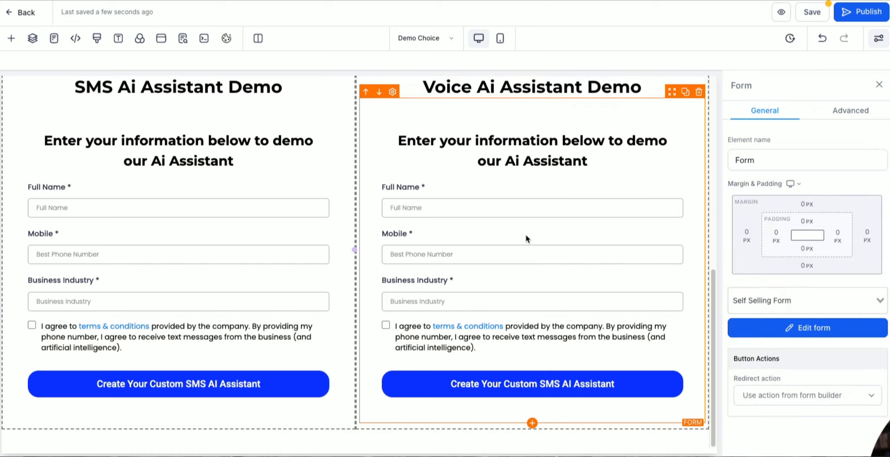
{"action": "scroll", "coordinate": [567, 232], "scroll_direction": "up", "scroll_amount": 1}
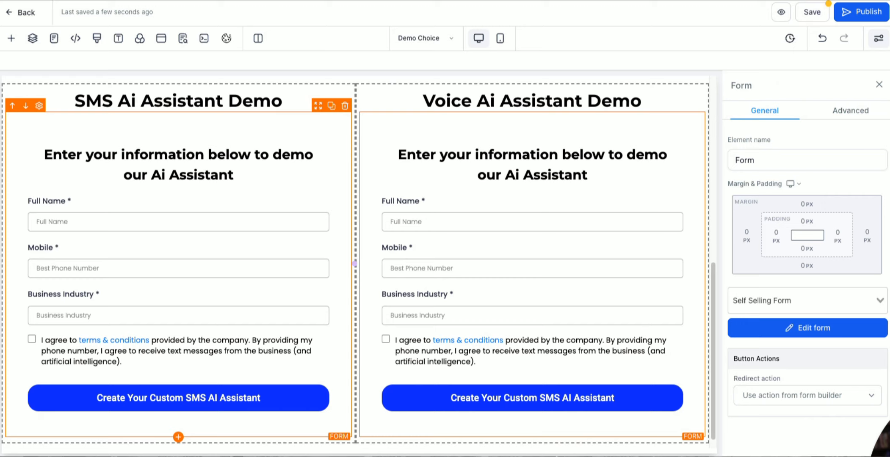
- Publish the Demo Choice page and preview its side-by-side SMS and Voice demo forms
{"action": "scroll", "coordinate": [219, 163], "scroll_direction": "down", "scroll_amount": 1}
{"action": "scroll", "coordinate": [328, 209], "scroll_direction": "up", "scroll_amount": 9}
{"action": "scroll", "coordinate": [332, 209], "scroll_direction": "down", "scroll_amount": 9}
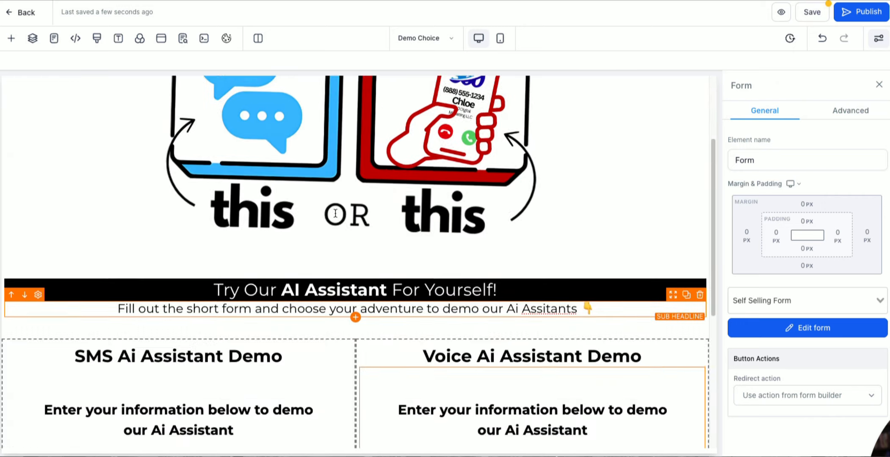
{"action": "left_click", "coordinate": [860, 17]}
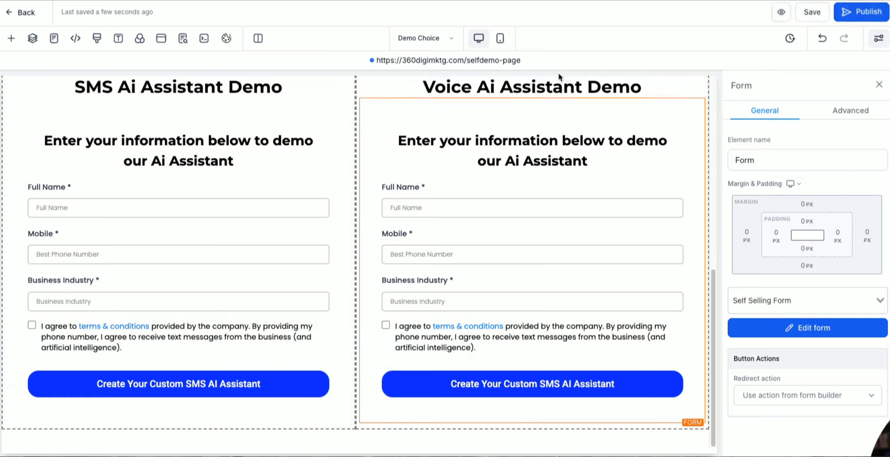
{"action": "left_click", "coordinate": [782, 13]}
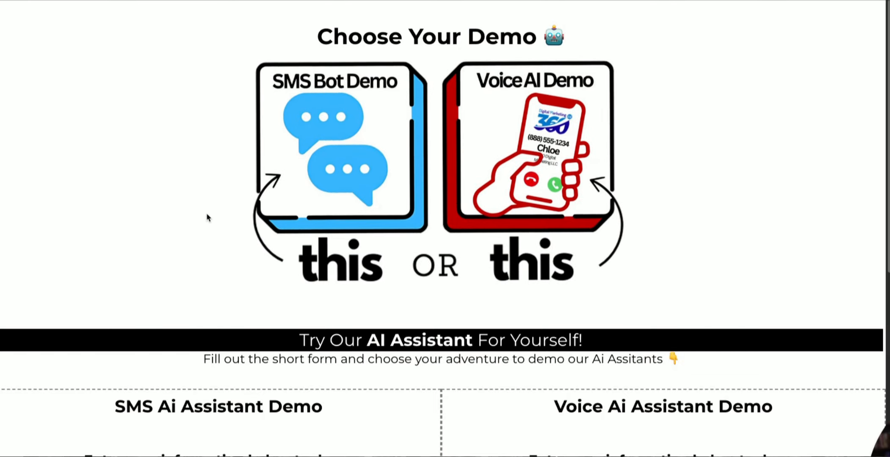
{"action": "scroll", "coordinate": [378, 191], "scroll_direction": "down", "scroll_amount": 7}
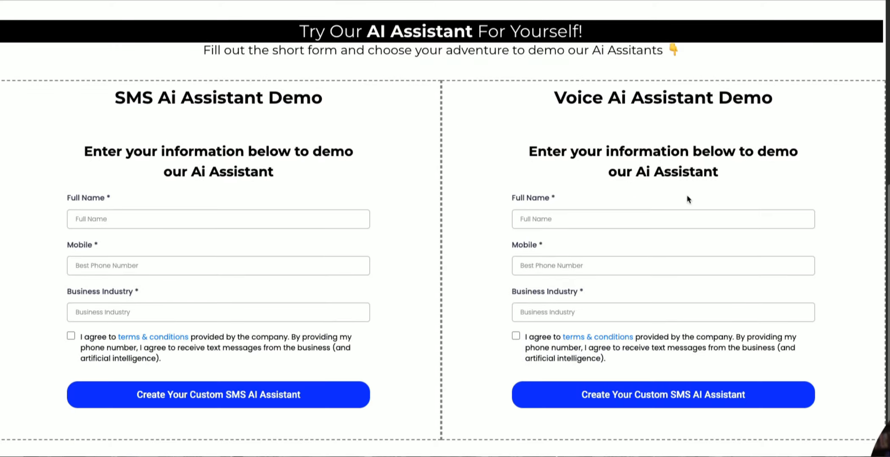
{"action": "scroll", "coordinate": [678, 371], "scroll_direction": "up", "scroll_amount": 7}
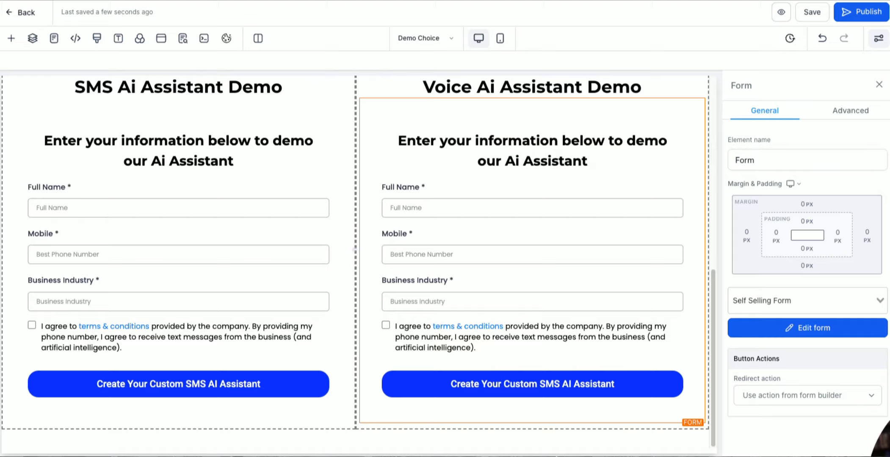
- Return to the funnel and add a new step named "Voice Demo Button" with the path "voicedemo"
{"action": "left_click", "coordinate": [26, 13]}
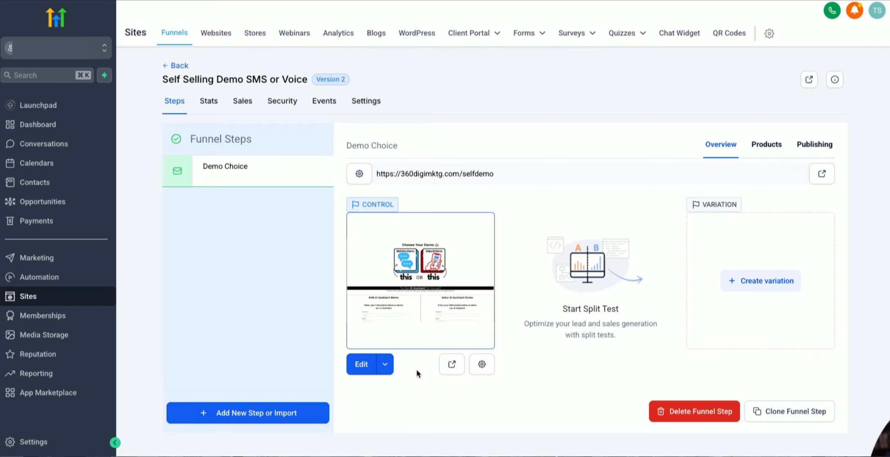
{"action": "left_click", "coordinate": [237, 422]}
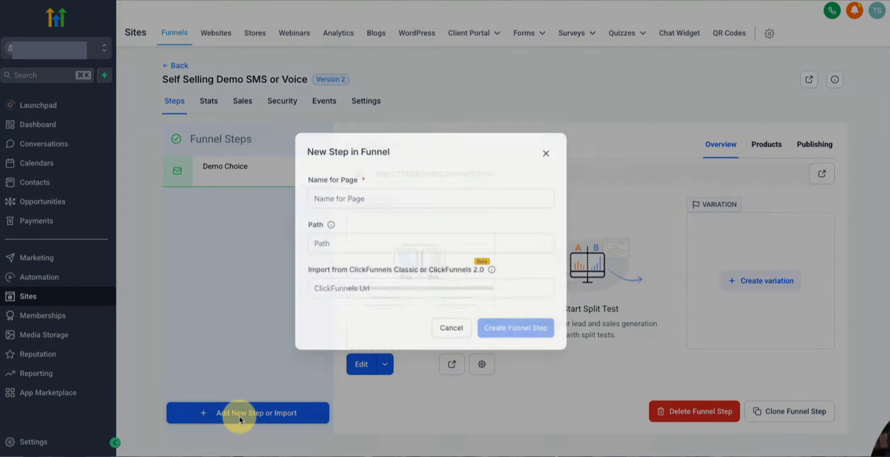
{"action": "left_click", "coordinate": [365, 181]}
{"action": "type", "text": "Voice Demo Button"}
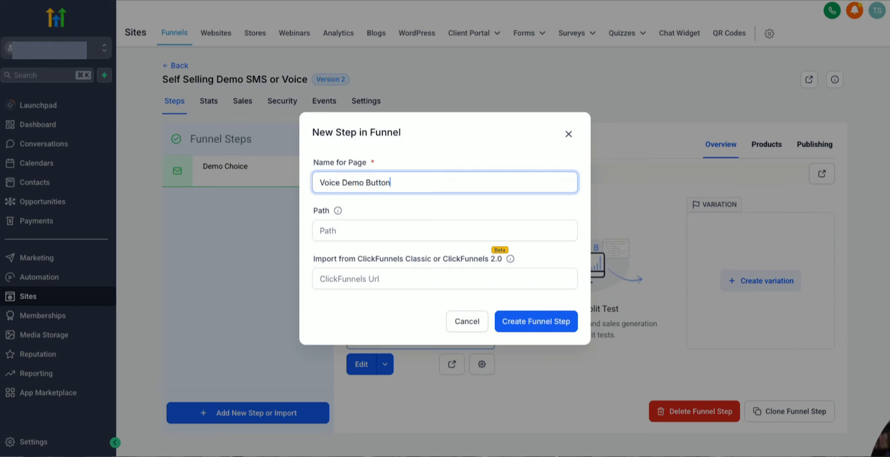
{"action": "left_click", "coordinate": [365, 227]}
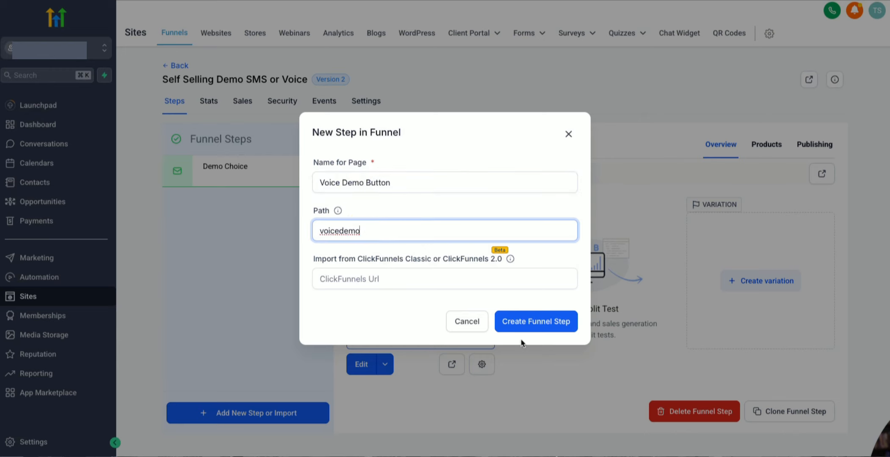
{"action": "left_click", "coordinate": [527, 322]}
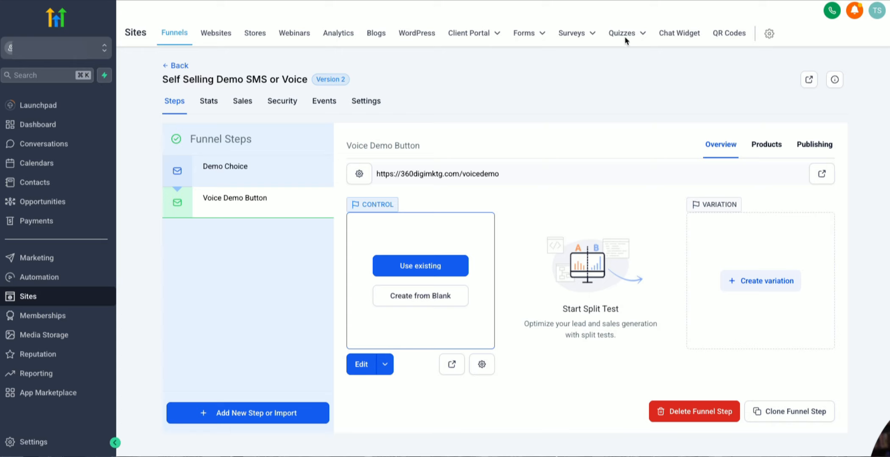
- Duplicate the Self Selling Form in the forms list under the name "Voice AI Self Selling Form"
{"action": "left_click", "coordinate": [534, 33]}
{"action": "left_click", "coordinate": [524, 57]}
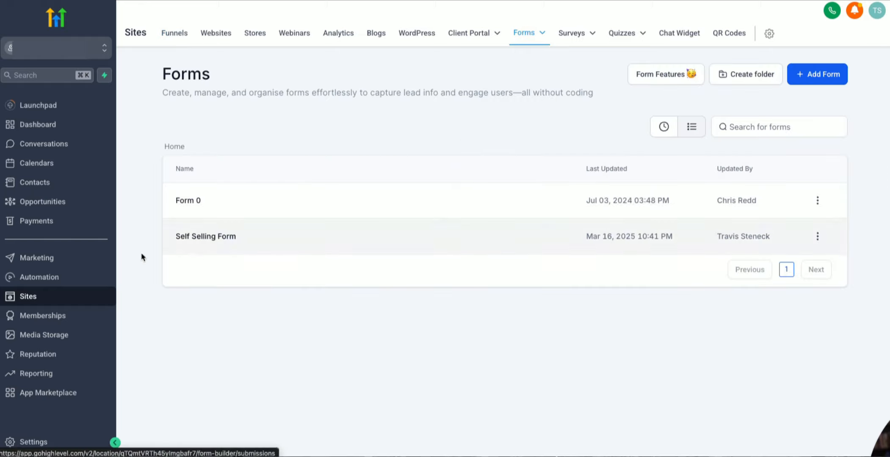
{"action": "left_click", "coordinate": [818, 237]}
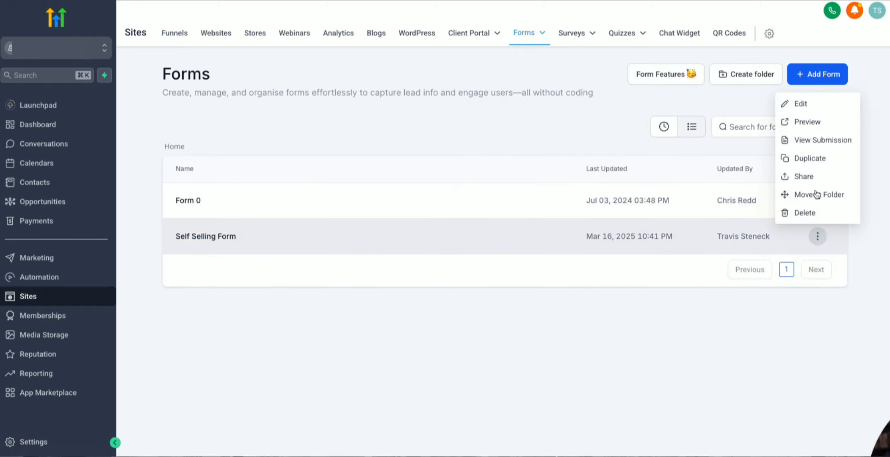
{"action": "left_click", "coordinate": [810, 160]}
{"action": "left_click", "coordinate": [329, 252]}
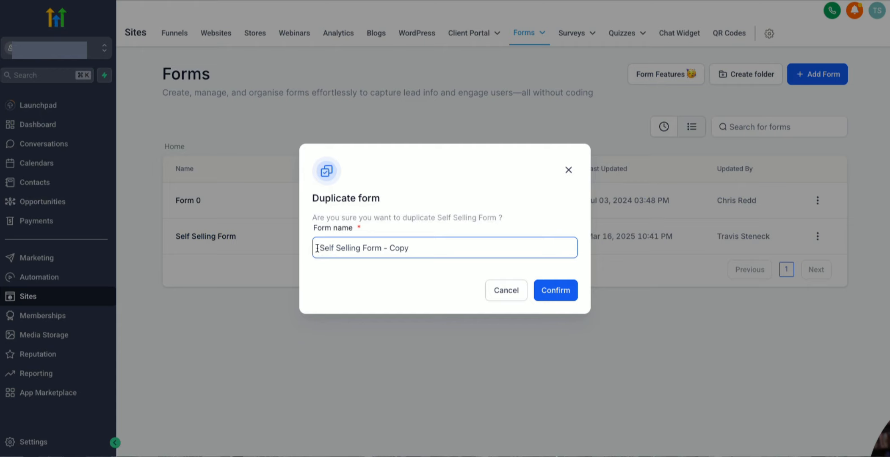
{"action": "left_click", "coordinate": [317, 249]}
{"action": "type", "text": "Voice AI"}
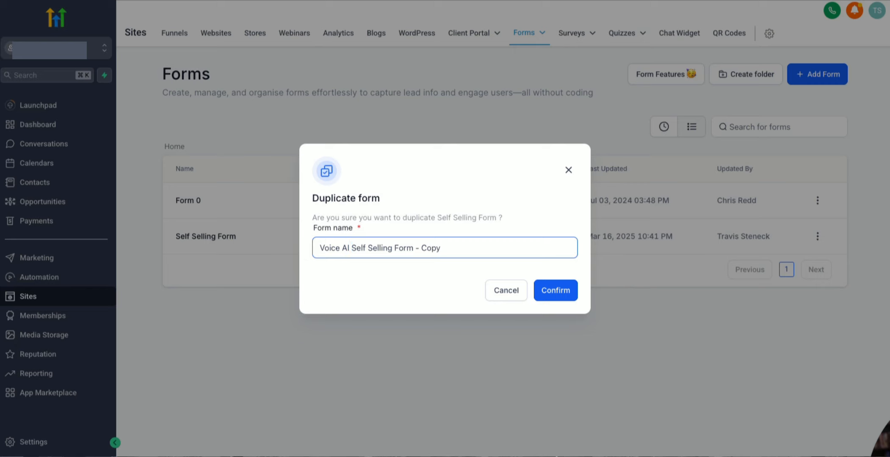
{"action": "left_click_drag", "start_coordinate": [420, 248], "coordinate": [512, 252]}
{"action": "key", "text": "BackSpace"}
{"action": "left_click", "coordinate": [569, 291]}
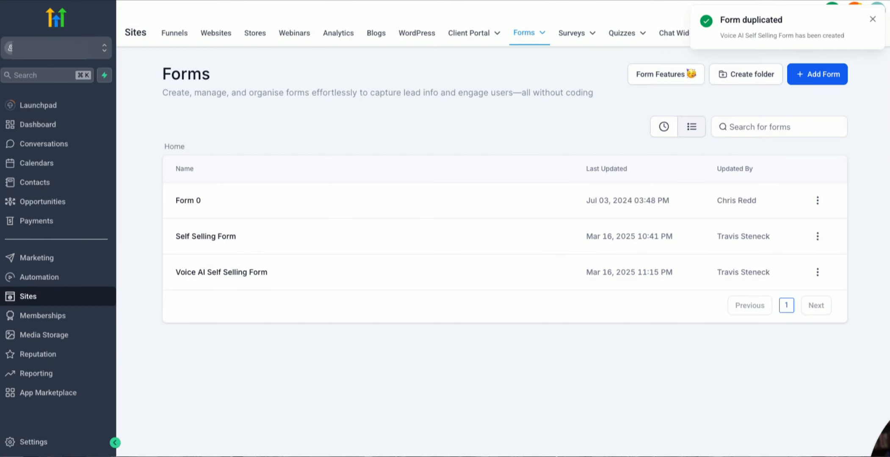
- Open the Voice AI Self Selling Form and change its submit button text to "Call Your Voice AI Assistant"
{"action": "left_click", "coordinate": [252, 273]}
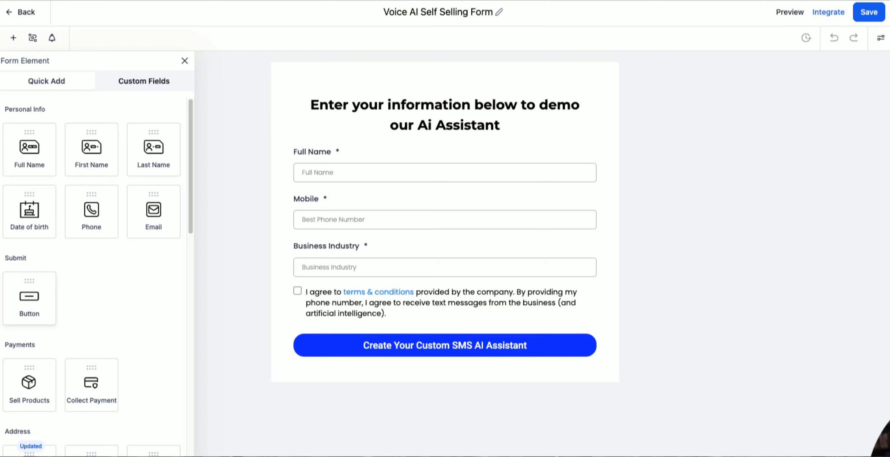
{"action": "left_click", "coordinate": [452, 351]}
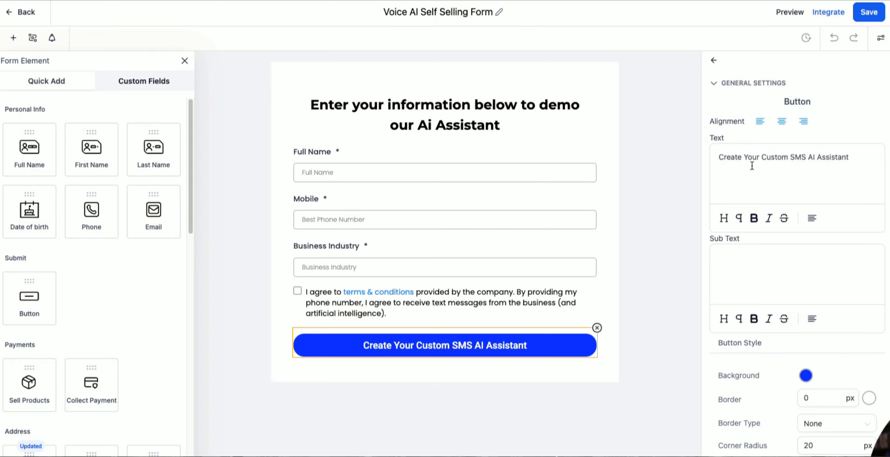
{"action": "left_click_drag", "start_coordinate": [720, 158], "coordinate": [808, 161]}
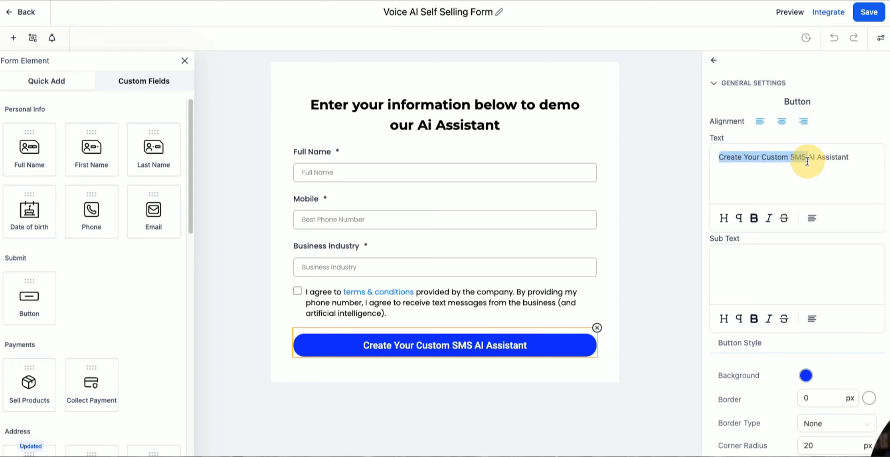
{"action": "type", "text": "Call Your "}
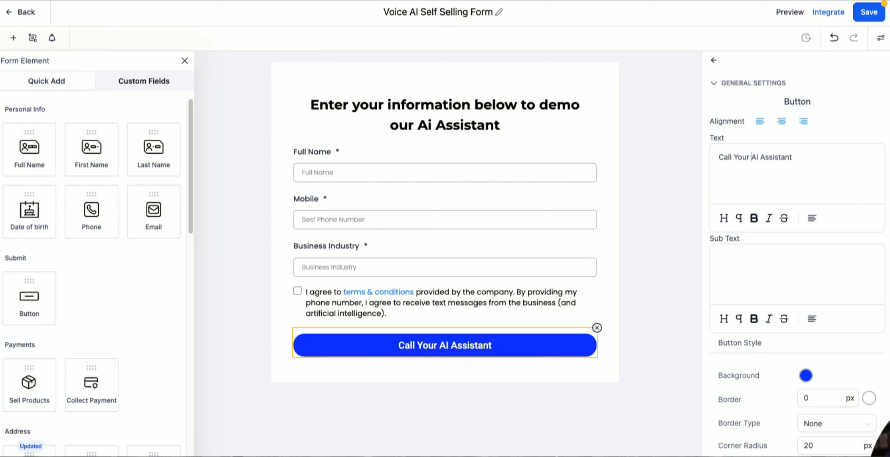
{"action": "type", "text": "Voice"}
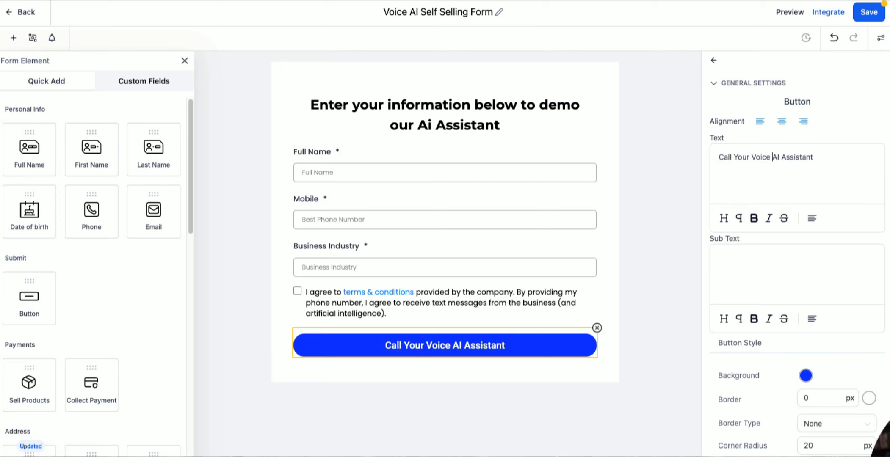
- Set the submit button's background to the red color #DE2504FF
{"action": "left_click", "coordinate": [805, 375]}
{"action": "left_click", "coordinate": [749, 325]}
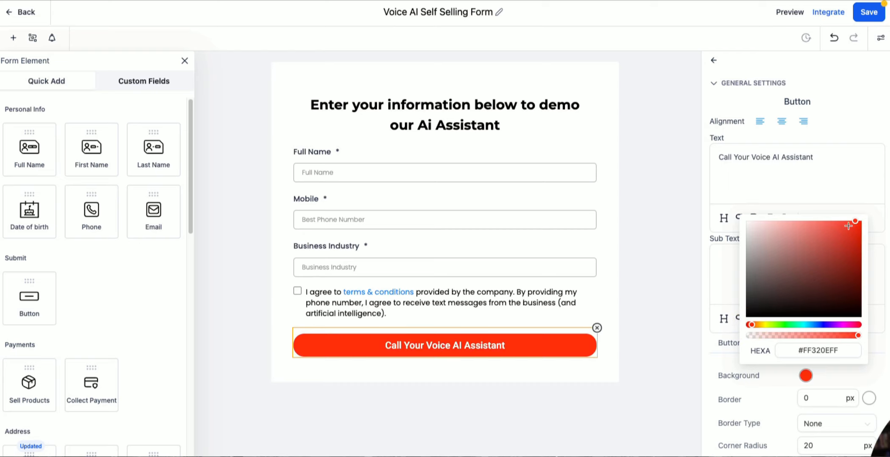
{"action": "left_click_drag", "start_coordinate": [855, 223], "coordinate": [859, 233]}
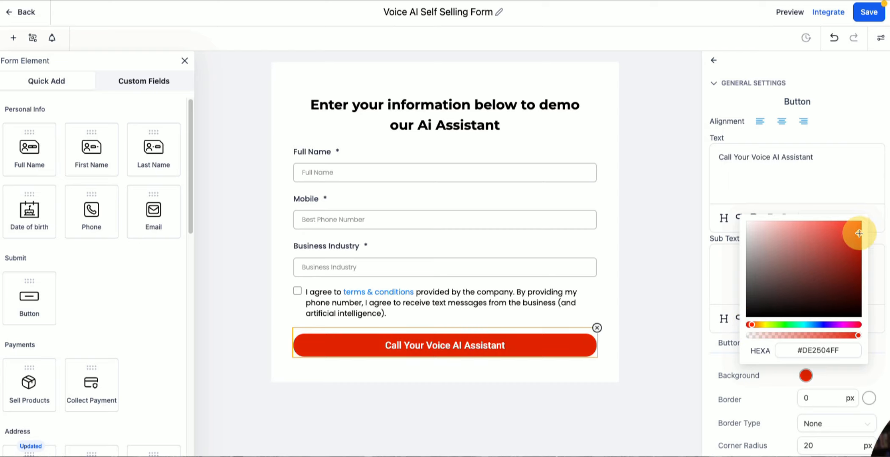
{"action": "left_click", "coordinate": [843, 175]}
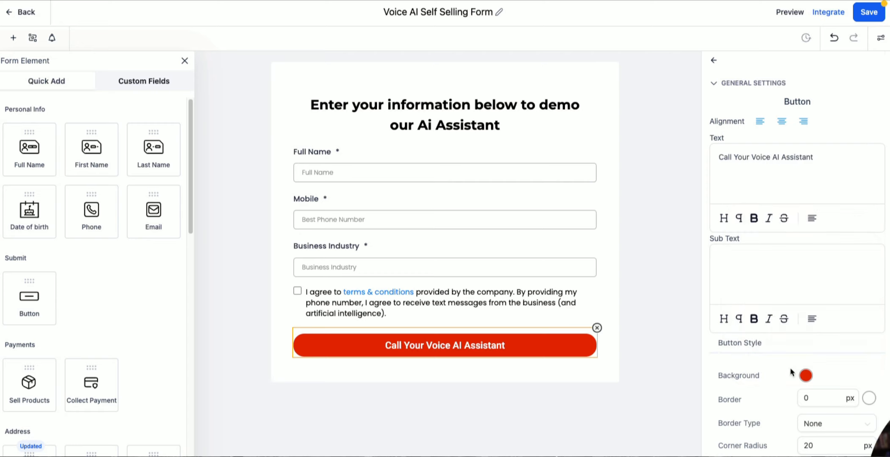
- Examine the button settings and the form's layout and advanced style settings
{"action": "scroll", "coordinate": [791, 360], "scroll_direction": "down", "scroll_amount": 8}
{"action": "scroll", "coordinate": [790, 343], "scroll_direction": "up", "scroll_amount": 8}
{"action": "left_click", "coordinate": [880, 38]}
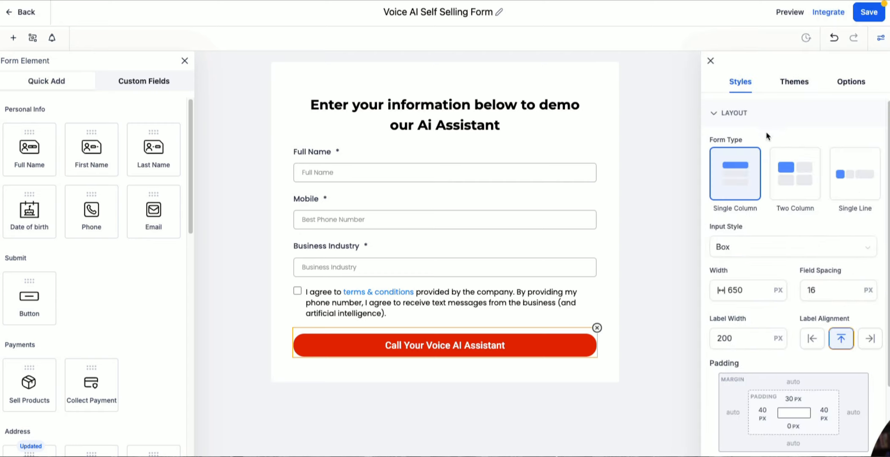
{"action": "scroll", "coordinate": [780, 316], "scroll_direction": "down", "scroll_amount": 3}
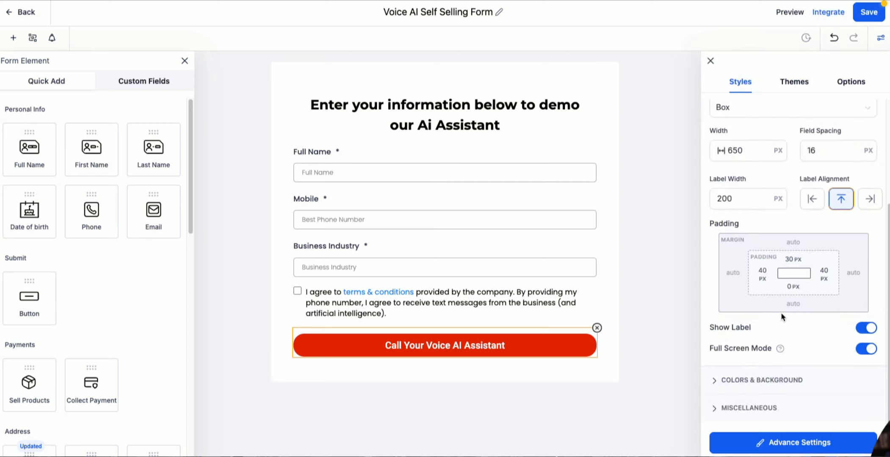
{"action": "left_click", "coordinate": [737, 444]}
{"action": "scroll", "coordinate": [753, 391], "scroll_direction": "down", "scroll_amount": 2}
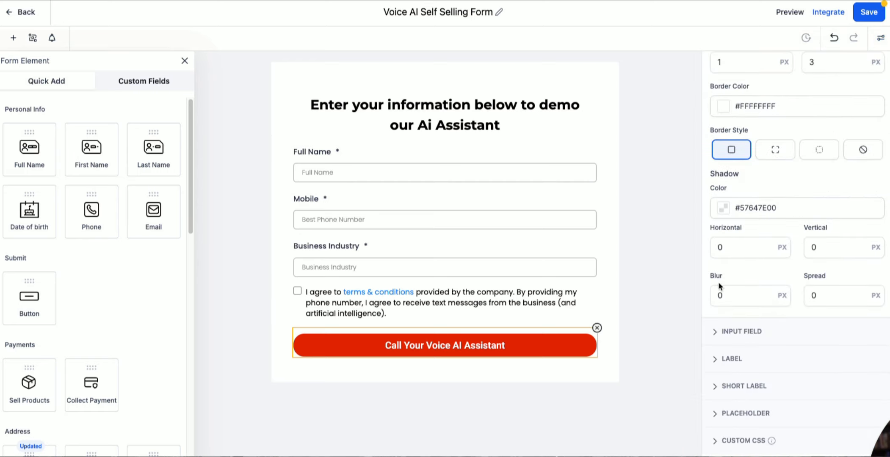
{"action": "scroll", "coordinate": [719, 288], "scroll_direction": "up", "scroll_amount": 2}
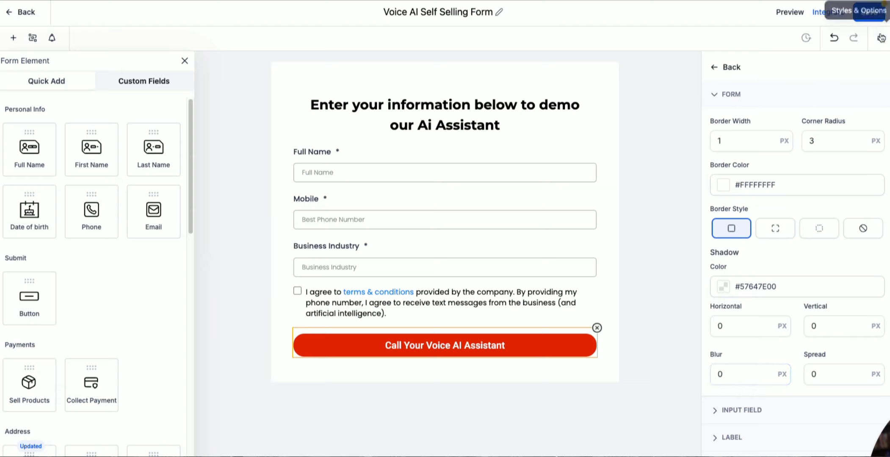
{"action": "left_click", "coordinate": [715, 68]}
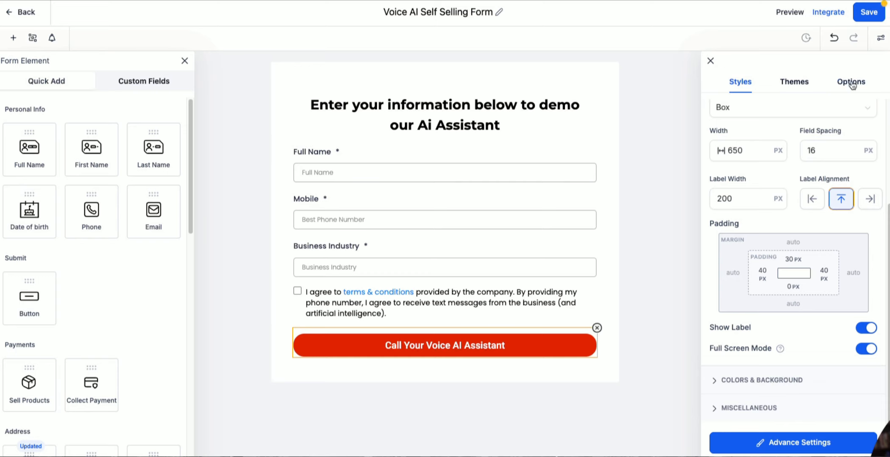
- Set the form's on-submit action to Open URL with the address left blank, and save the form
{"action": "left_click", "coordinate": [852, 84]}
{"action": "left_click", "coordinate": [719, 118]}
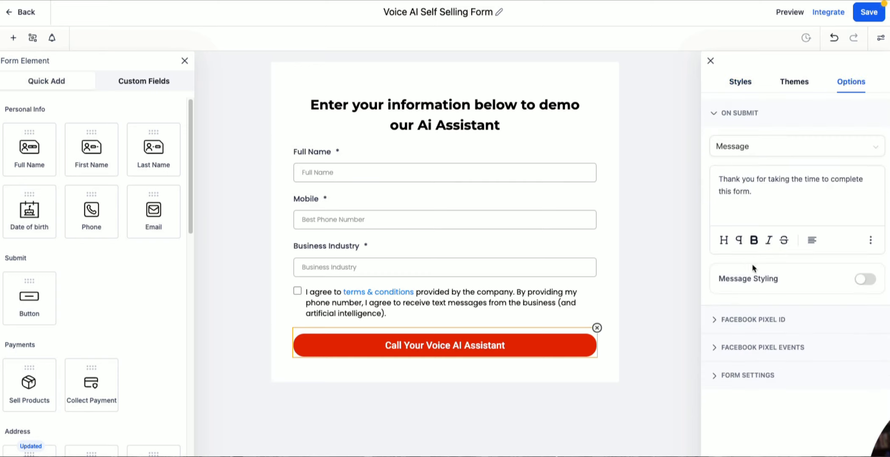
{"action": "left_click", "coordinate": [716, 376]}
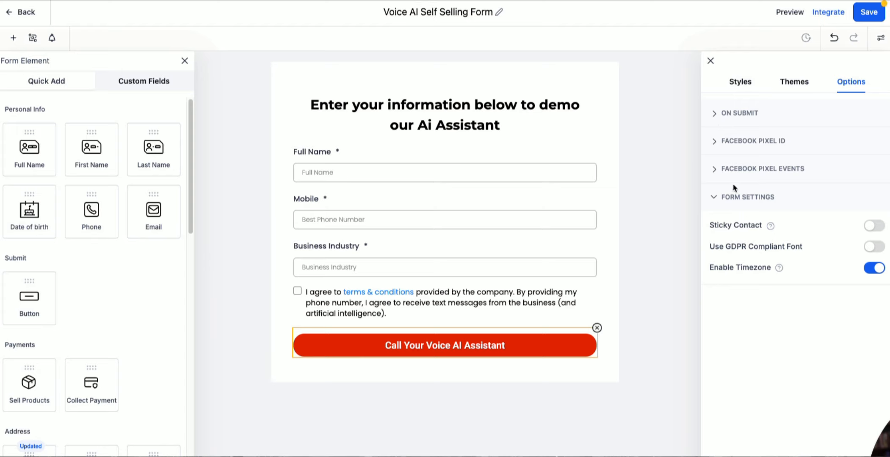
{"action": "left_click", "coordinate": [716, 113]}
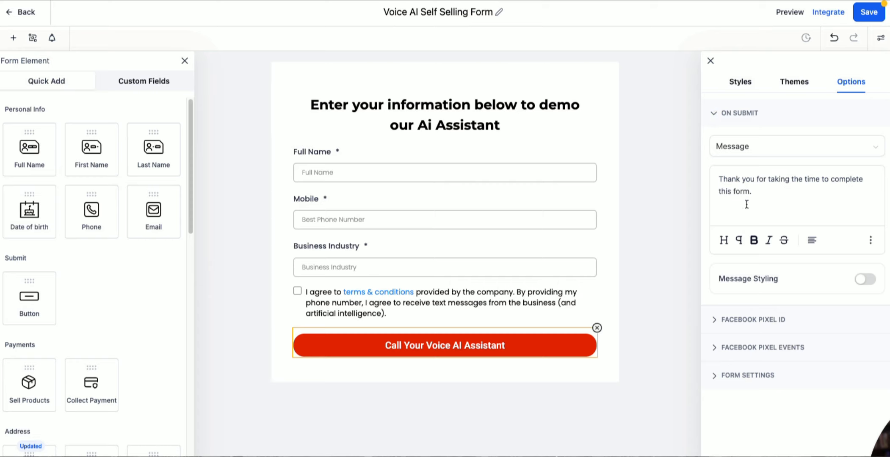
{"action": "left_click", "coordinate": [756, 147]}
{"action": "left_click", "coordinate": [749, 171]}
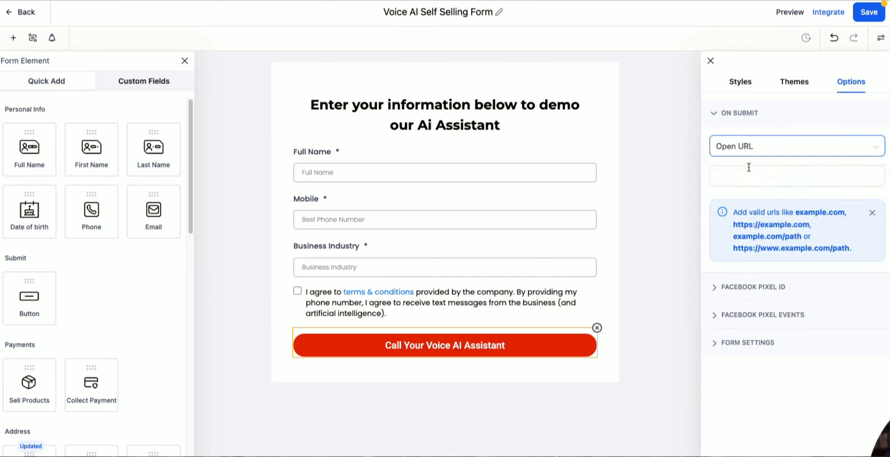
{"action": "left_click", "coordinate": [757, 148]}
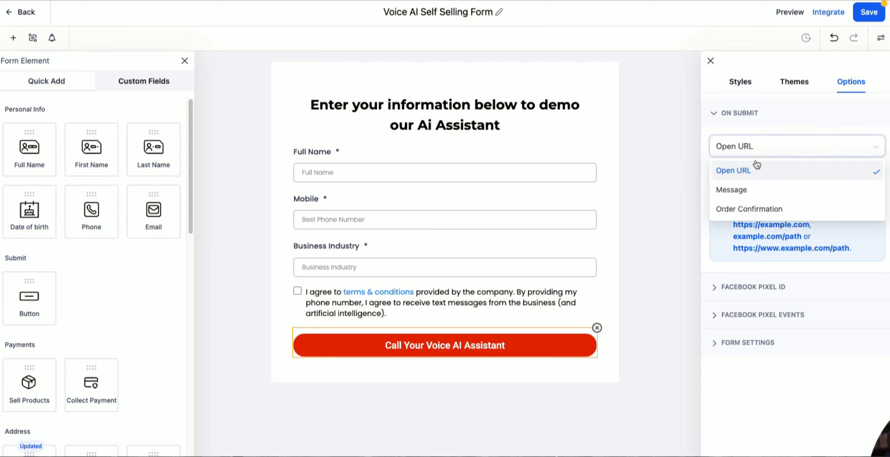
{"action": "left_click", "coordinate": [757, 176]}
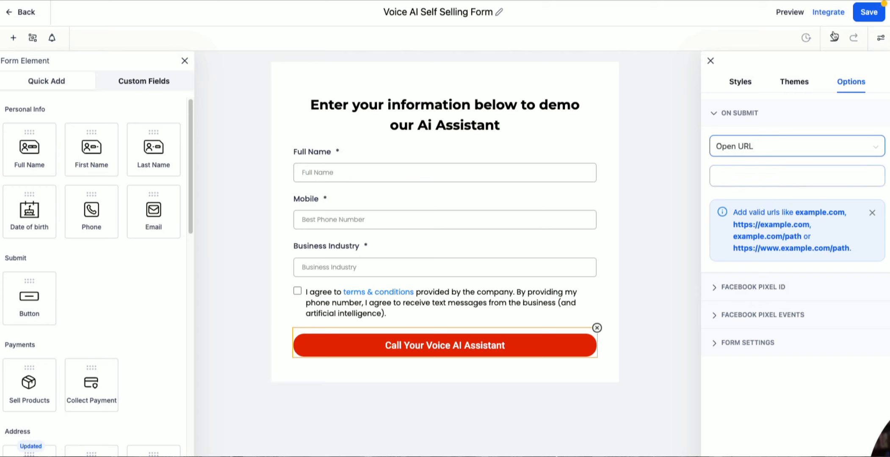
{"action": "left_click", "coordinate": [868, 13]}
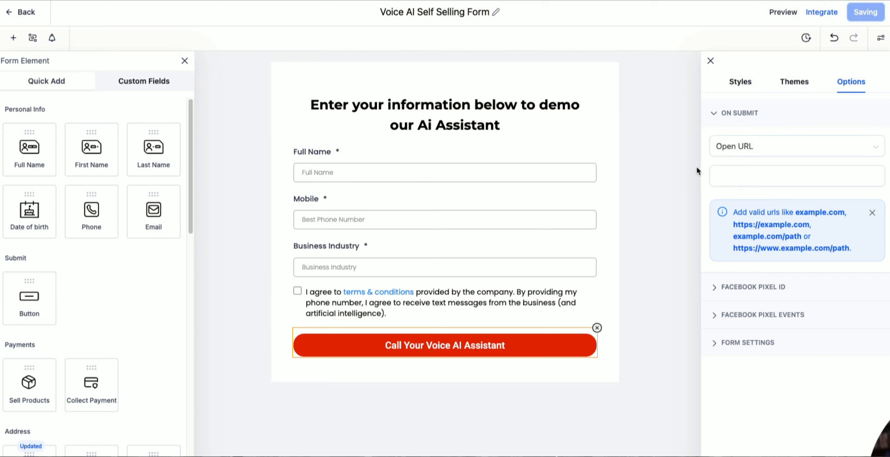
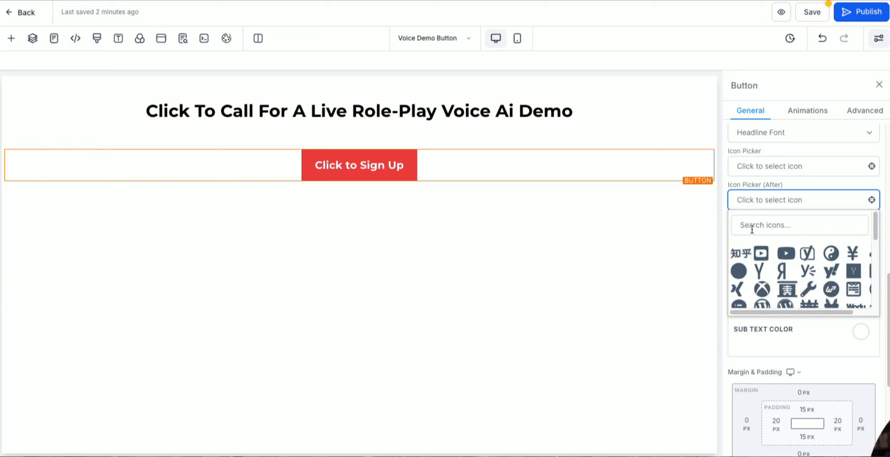
- Add the phone-square-alt icon after the button's text, leaving the icon before the text unset
{"action": "left_click", "coordinate": [753, 225]}
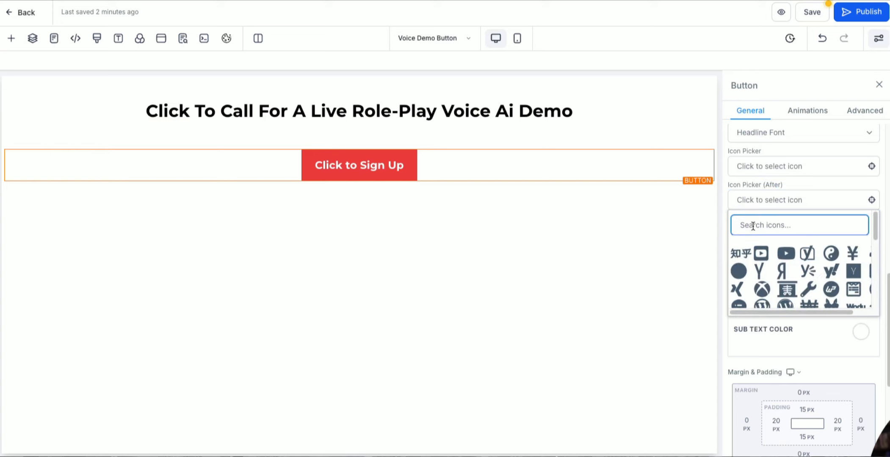
{"action": "type", "text": "phone"}
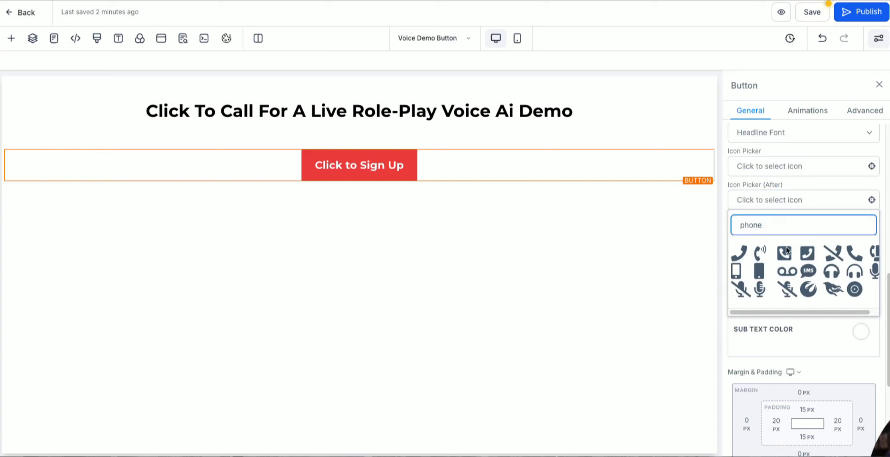
{"action": "left_click", "coordinate": [785, 252]}
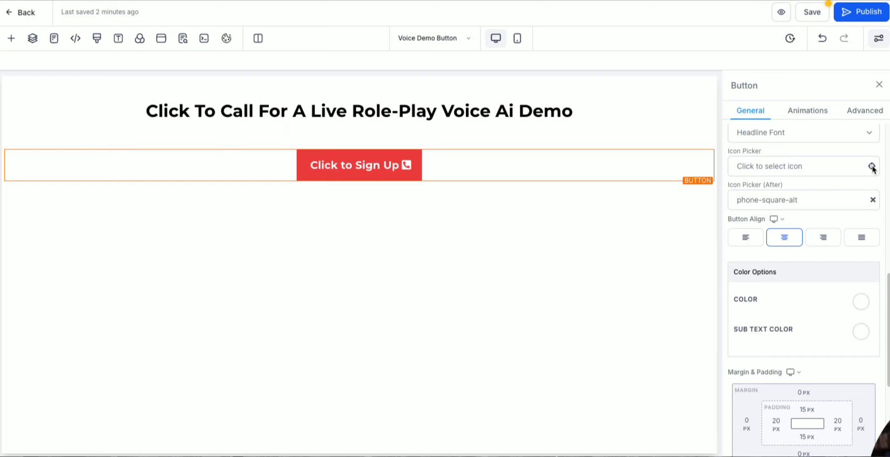
{"action": "left_click", "coordinate": [779, 170]}
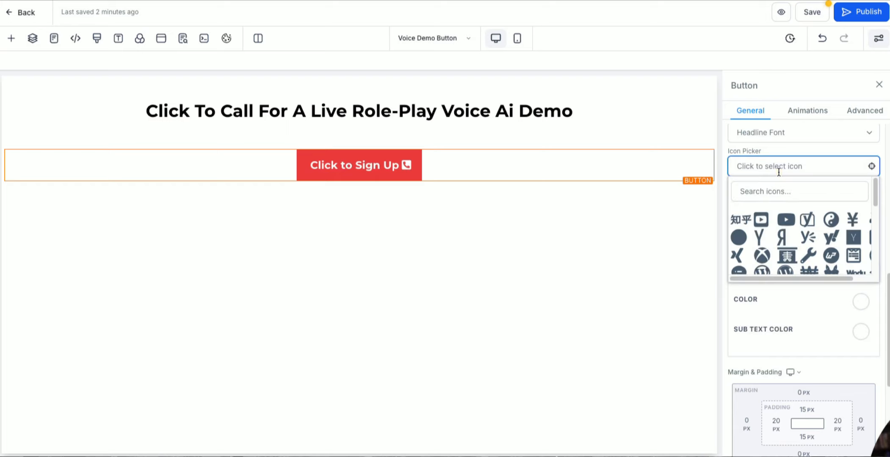
{"action": "left_click", "coordinate": [779, 172]}
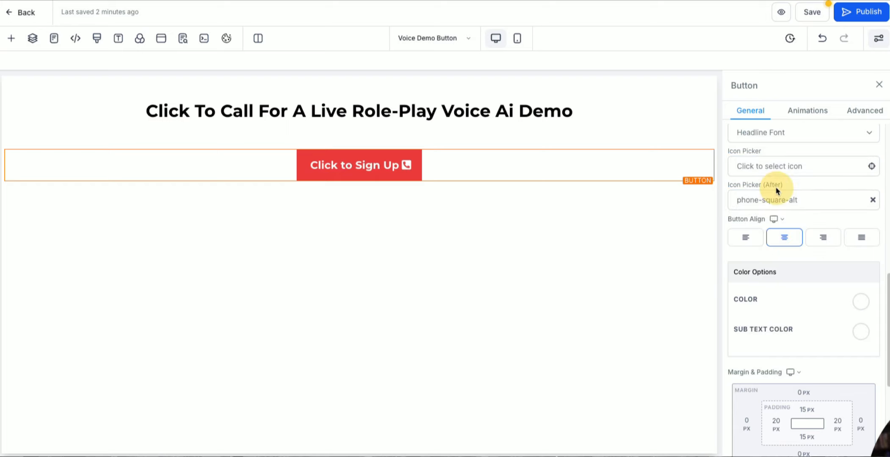
- Change the button's text to "Click for Voice AI Demo"
{"action": "scroll", "coordinate": [764, 237], "scroll_direction": "up", "scroll_amount": 3}
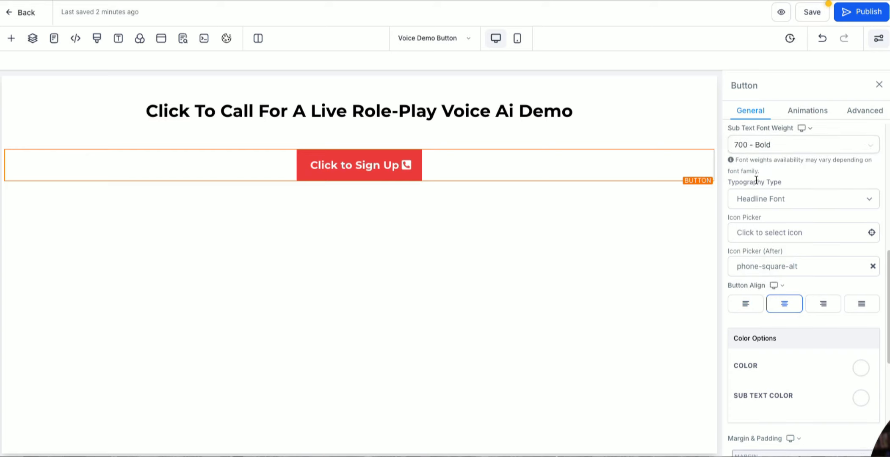
{"action": "scroll", "coordinate": [807, 411], "scroll_direction": "down", "scroll_amount": 10}
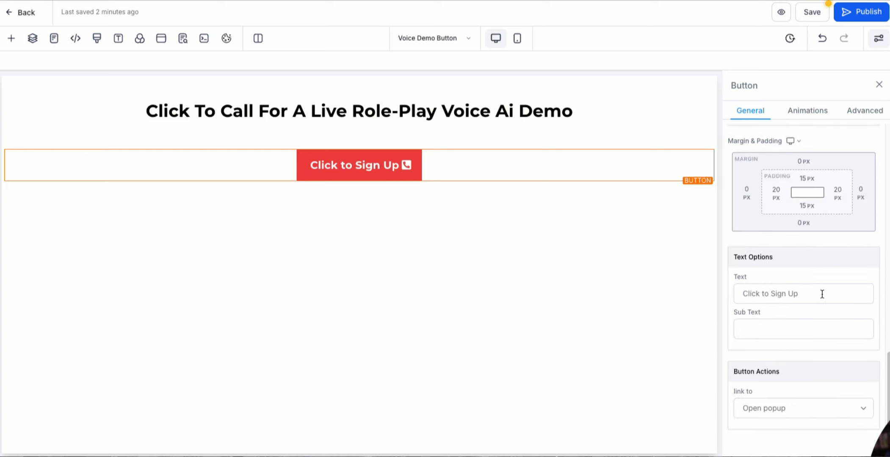
{"action": "left_click_drag", "start_coordinate": [822, 294], "coordinate": [739, 293]}
{"action": "type", "text": "Click "}
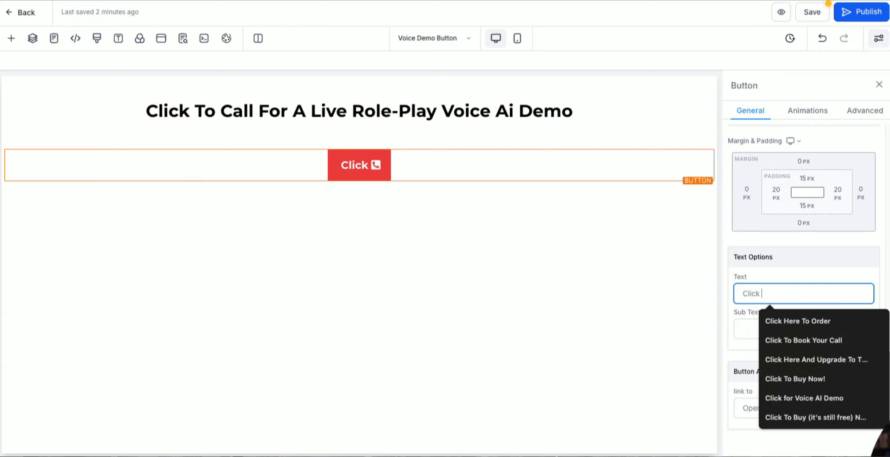
{"action": "type", "text": "for Voice "}
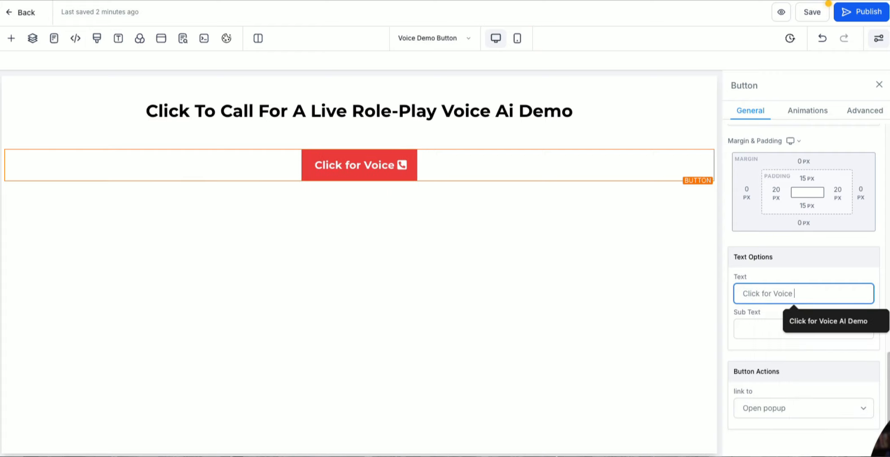
{"action": "type", "text": "AI Demo"}
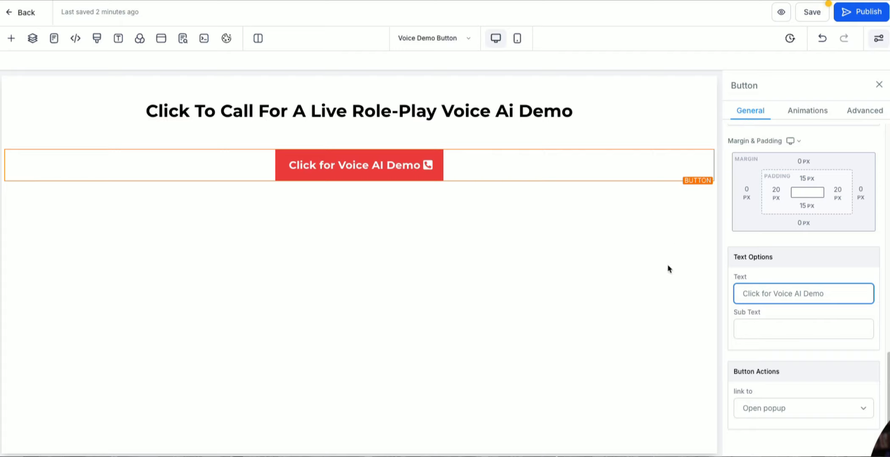
- Set the button text's font size to 30 px
{"action": "scroll", "coordinate": [806, 245], "scroll_direction": "up", "scroll_amount": 10}
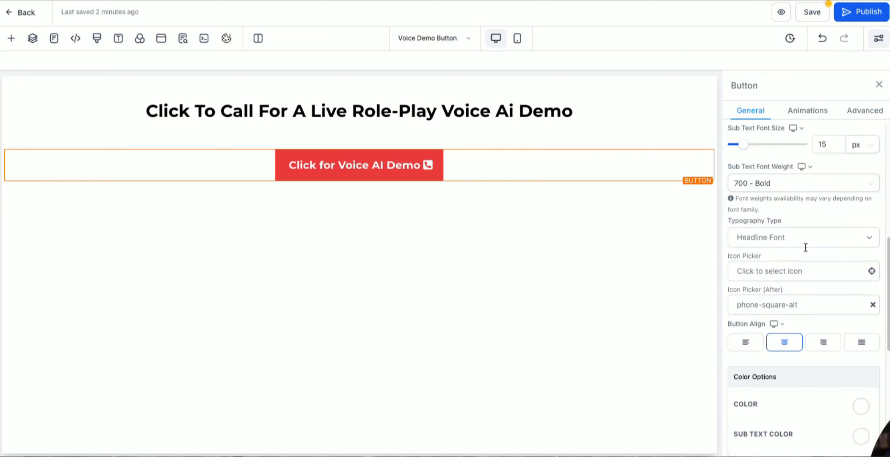
{"action": "scroll", "coordinate": [806, 248], "scroll_direction": "up", "scroll_amount": 3}
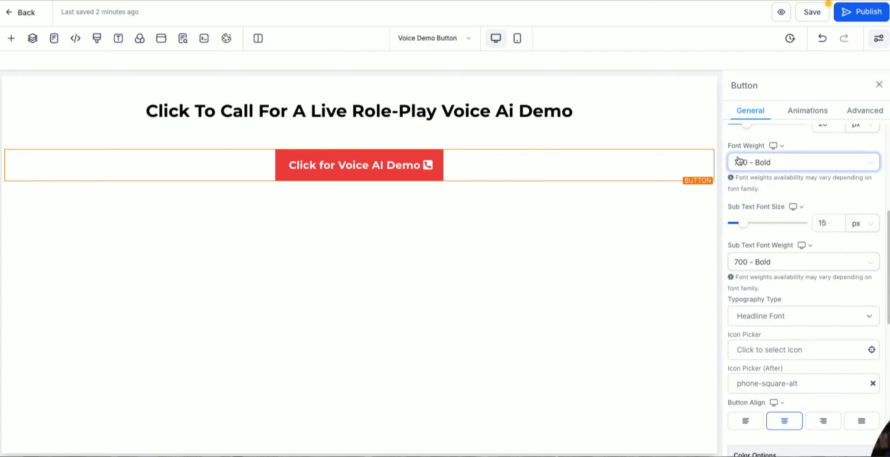
{"action": "scroll", "coordinate": [739, 162], "scroll_direction": "up", "scroll_amount": 1}
{"action": "left_click_drag", "start_coordinate": [746, 139], "coordinate": [753, 140]}
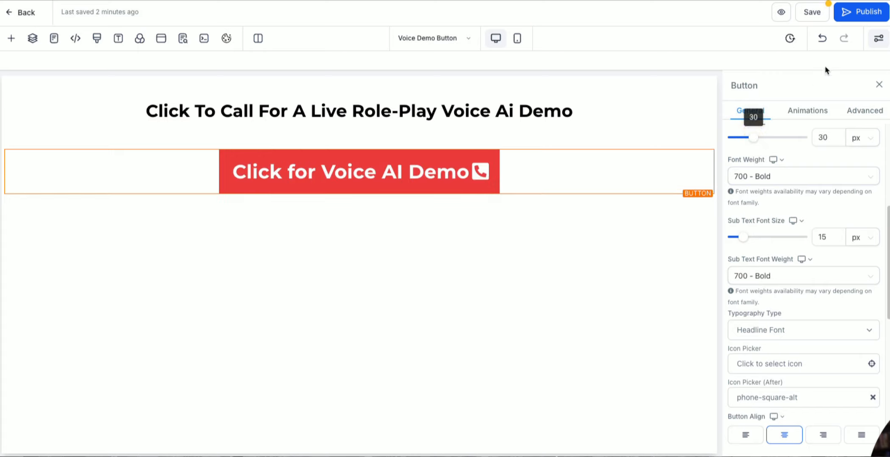
- Give the button a full white border with a 20px border radius
{"action": "left_click", "coordinate": [875, 109]}
{"action": "left_click", "coordinate": [776, 296]}
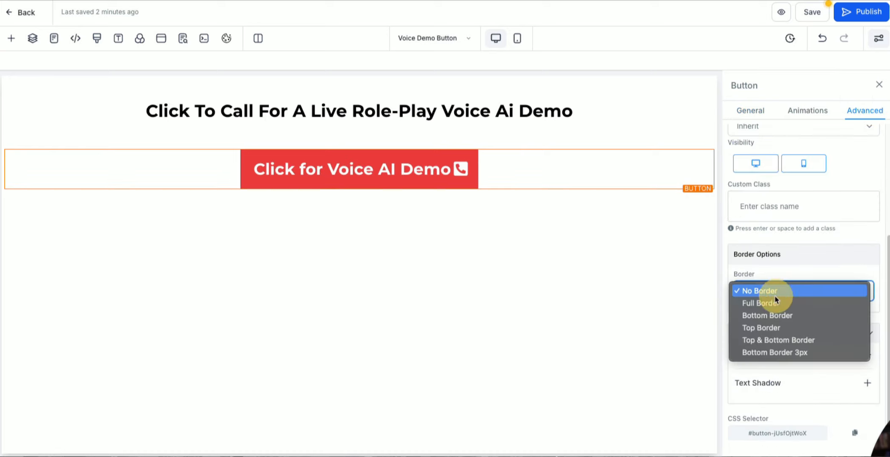
{"action": "left_click", "coordinate": [761, 303]}
{"action": "scroll", "coordinate": [752, 361], "scroll_direction": "down", "scroll_amount": 4}
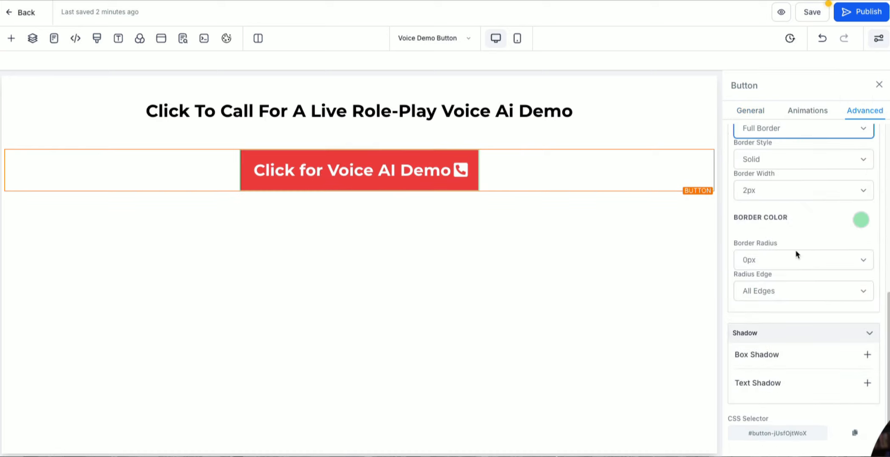
{"action": "left_click", "coordinate": [858, 220]}
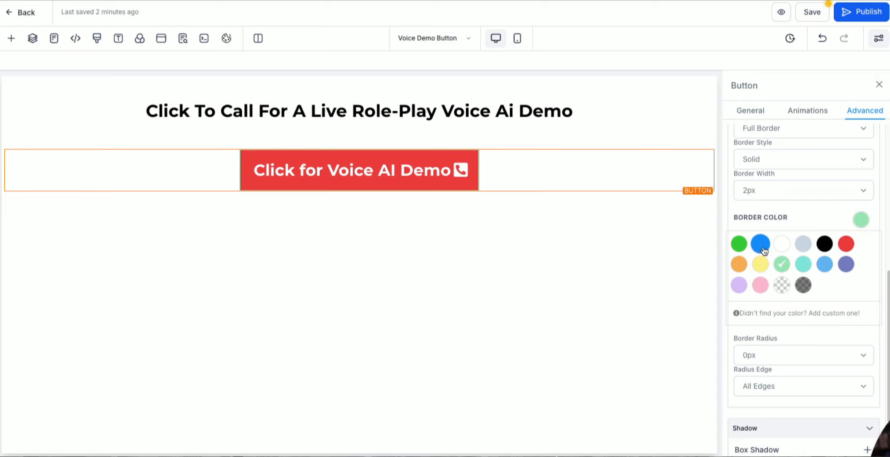
{"action": "left_click", "coordinate": [782, 244]}
{"action": "left_click", "coordinate": [747, 360]}
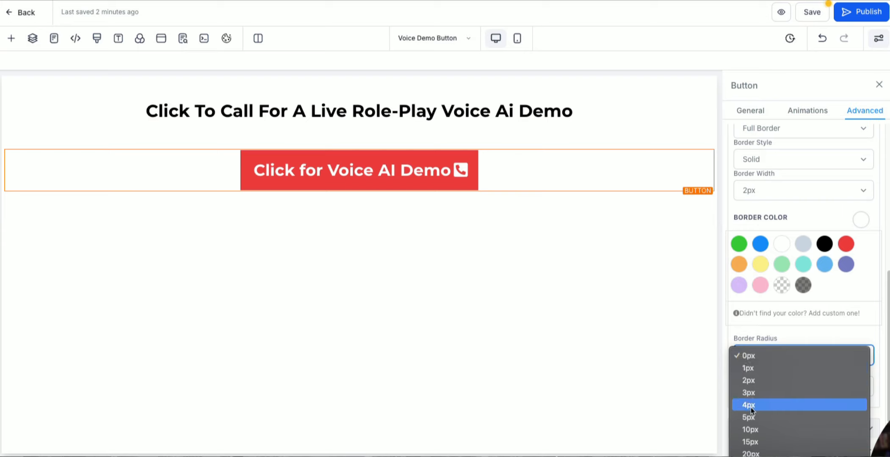
{"action": "left_click", "coordinate": [752, 450]}
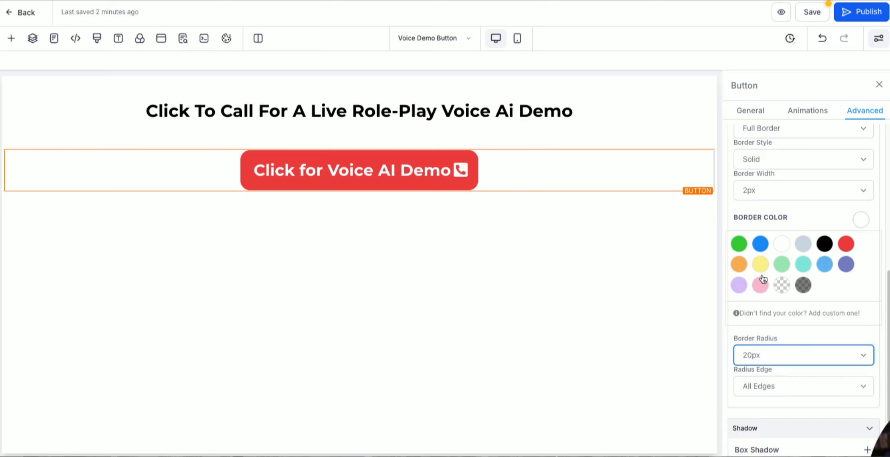
- Try the Rocking and Bounce infinite-loop entrance animations on the button
{"action": "left_click", "coordinate": [809, 110]}
{"action": "scroll", "coordinate": [764, 360], "scroll_direction": "down", "scroll_amount": 4}
{"action": "left_click", "coordinate": [787, 381]}
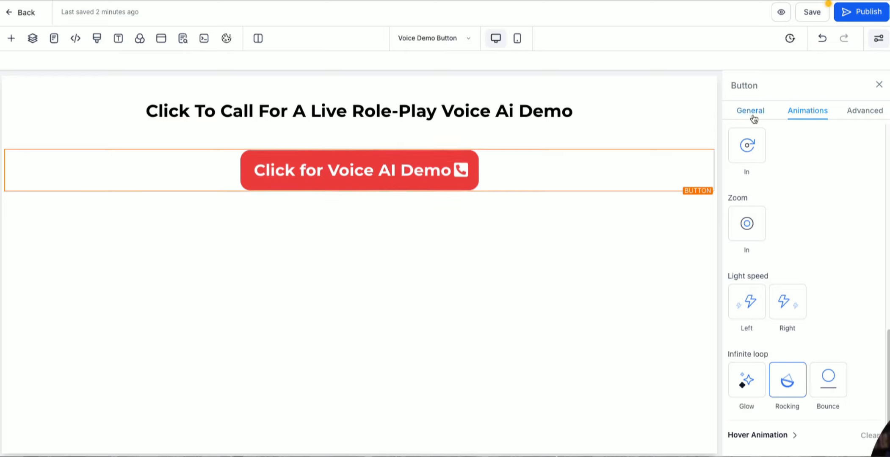
{"action": "left_click", "coordinate": [825, 384]}
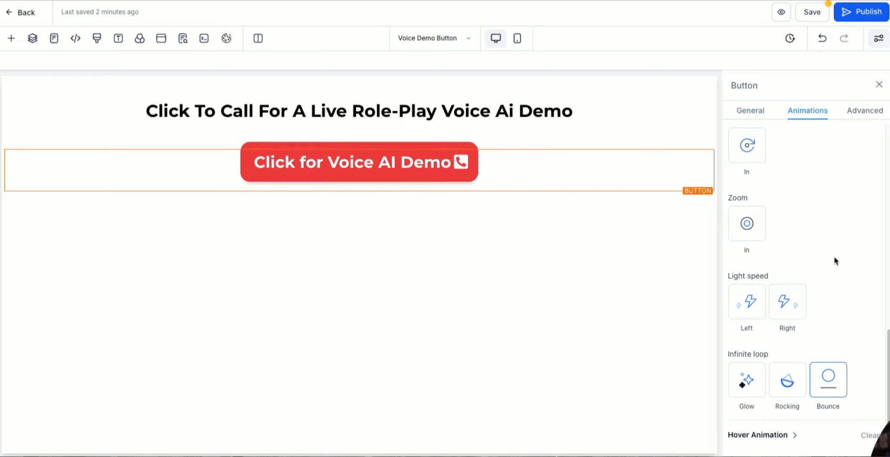
{"action": "scroll", "coordinate": [799, 269], "scroll_direction": "up", "scroll_amount": 5}
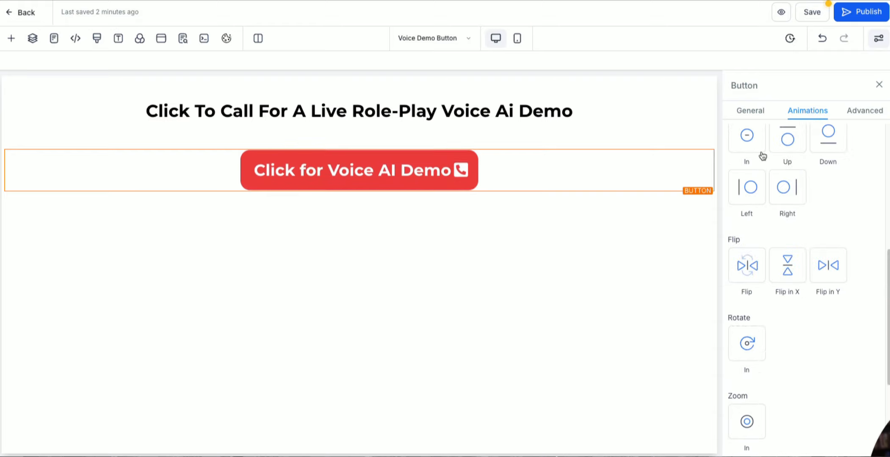
{"action": "scroll", "coordinate": [762, 186], "scroll_direction": "up", "scroll_amount": 1}
{"action": "scroll", "coordinate": [761, 161], "scroll_direction": "down", "scroll_amount": 5}
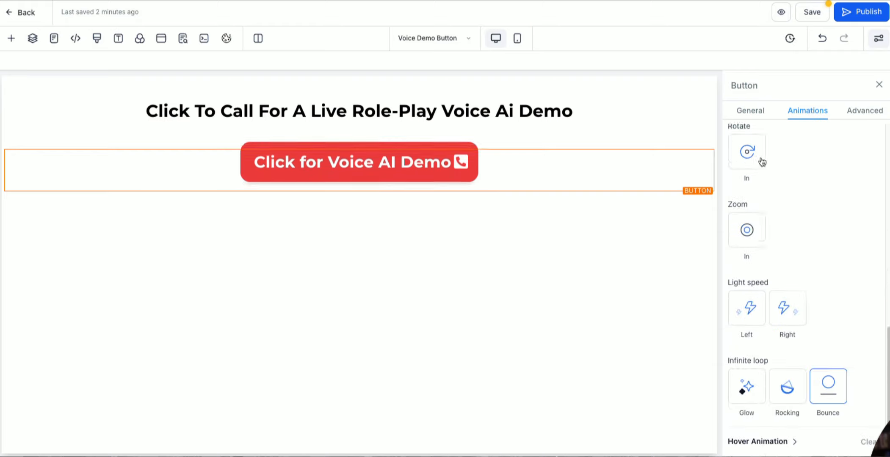
- Set the button's hover animation to Elevate and clear its entrance animation
{"action": "left_click", "coordinate": [770, 435]}
{"action": "left_click", "coordinate": [747, 201]}
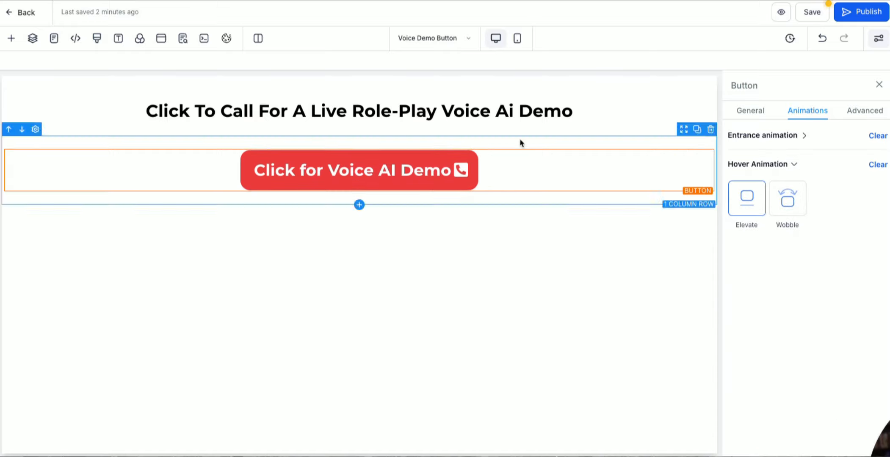
{"action": "left_click", "coordinate": [747, 198]}
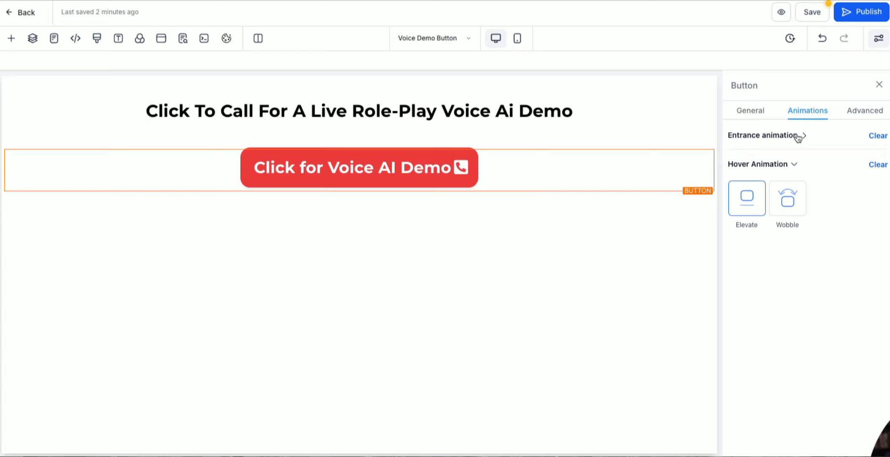
{"action": "left_click", "coordinate": [877, 136]}
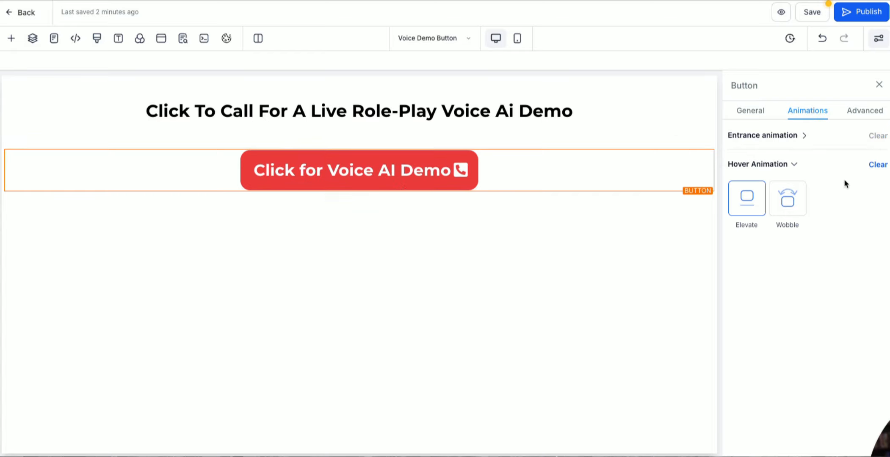
{"action": "left_click", "coordinate": [880, 85]}
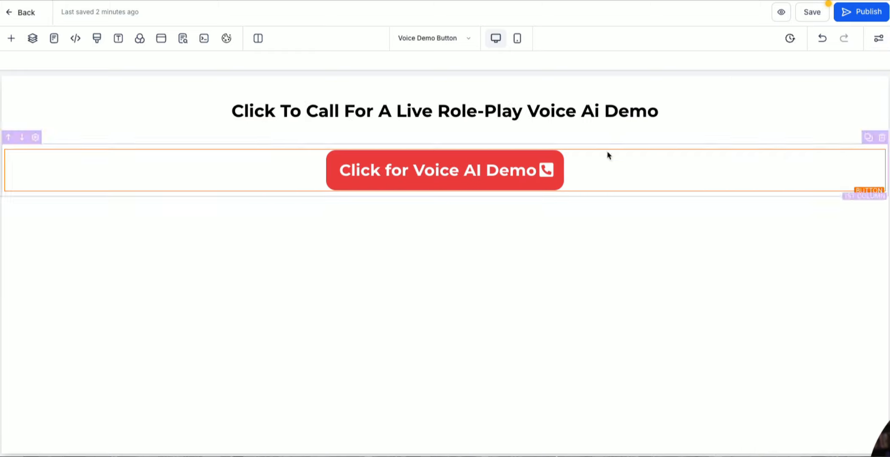
- Set the button's action to Call with "#" as a placeholder phone number, and publish the page
{"action": "left_click", "coordinate": [489, 165]}
{"action": "scroll", "coordinate": [835, 323], "scroll_direction": "down", "scroll_amount": 8}
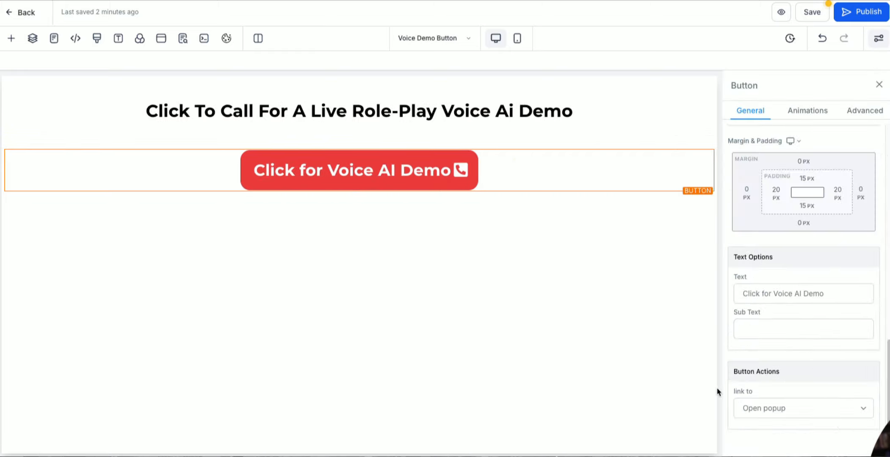
{"action": "left_click", "coordinate": [749, 405]}
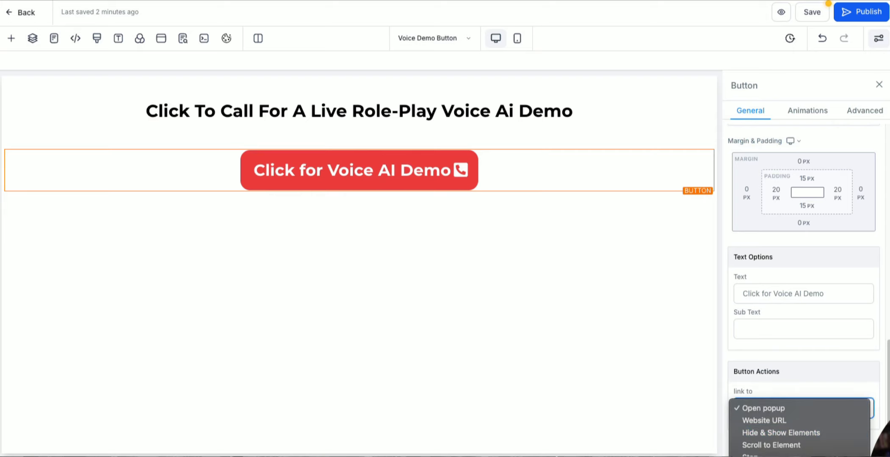
{"action": "key", "text": "Escape"}
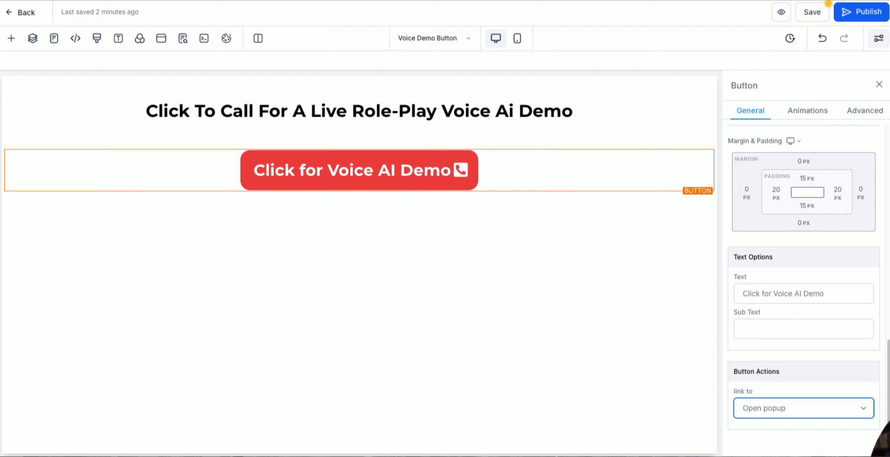
{"action": "left_click", "coordinate": [802, 408]}
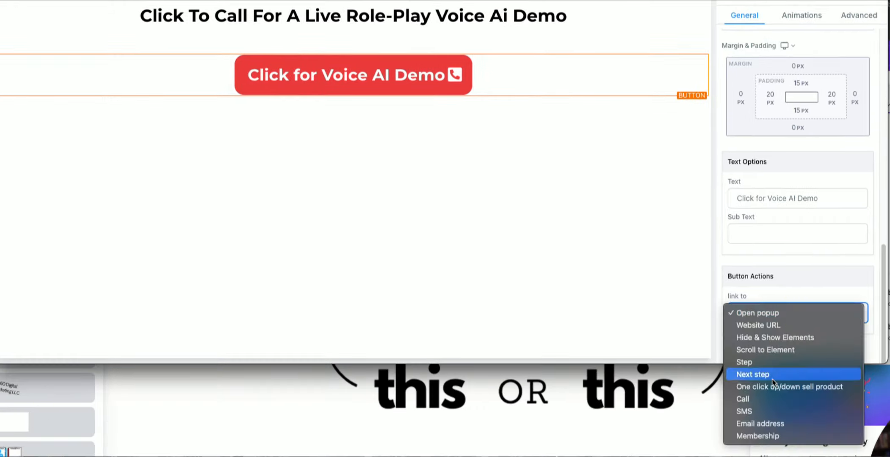
{"action": "left_click", "coordinate": [769, 399]}
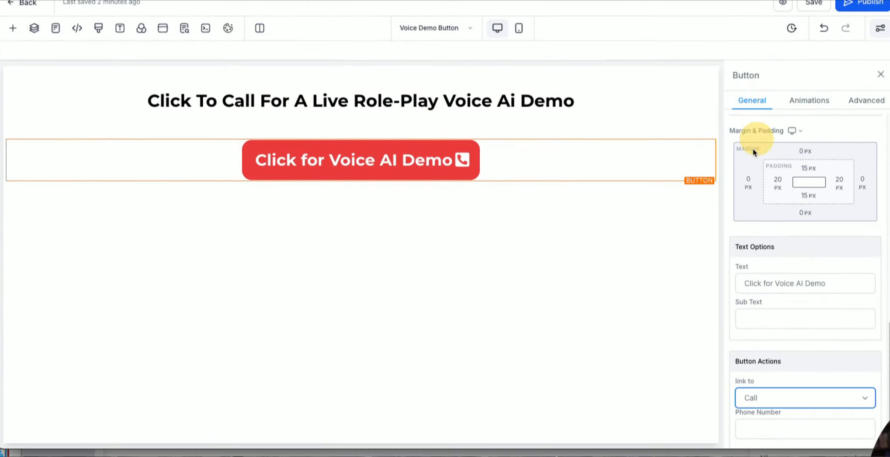
{"action": "left_click", "coordinate": [772, 429]}
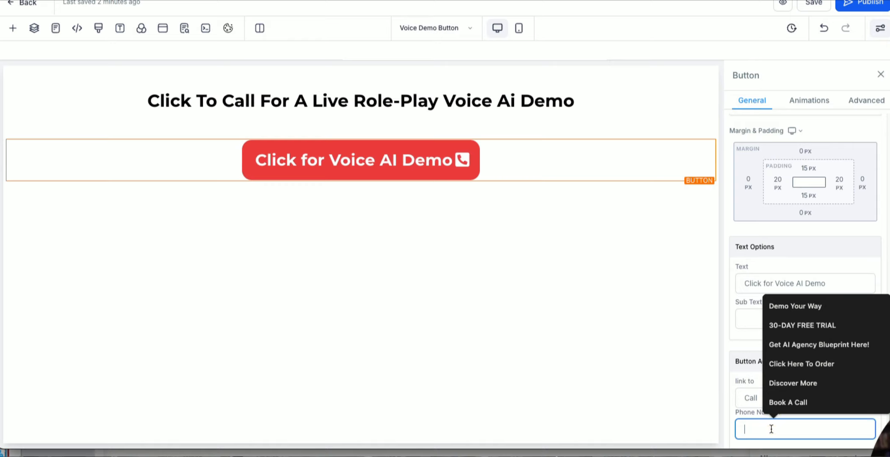
{"action": "type", "text": "#"}
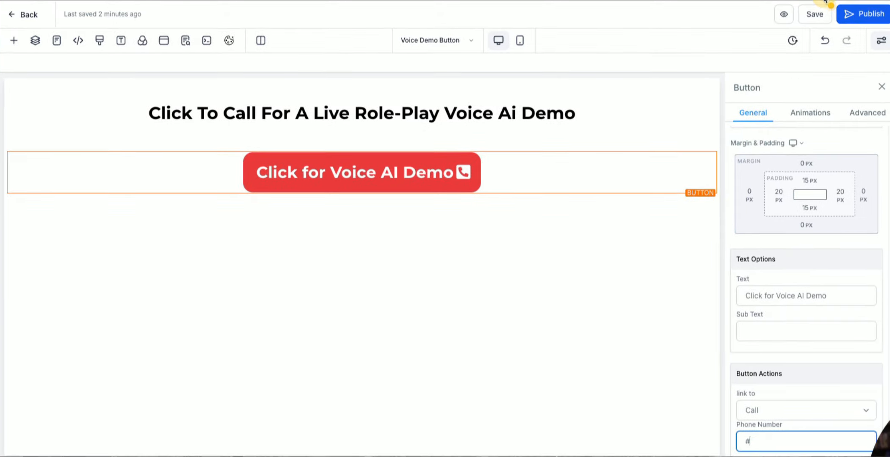
{"action": "left_click", "coordinate": [854, 9]}
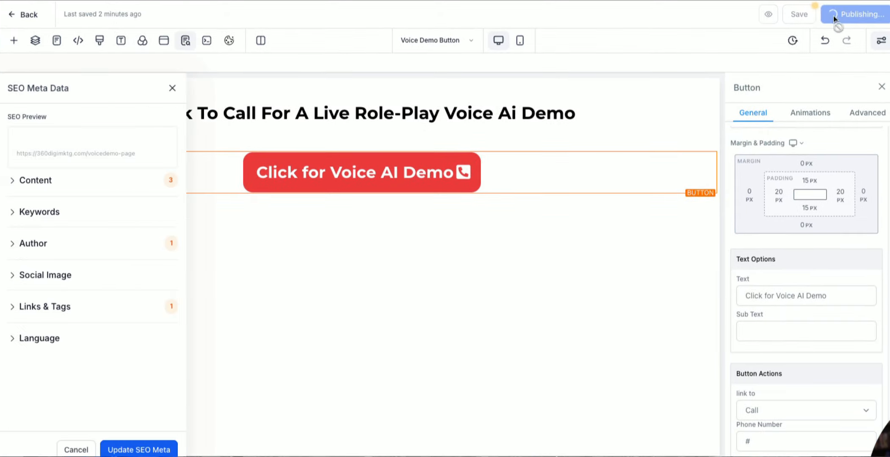
- Update the page's SEO meta and open the Voice AI Self Selling Form for editing
{"action": "left_click", "coordinate": [133, 451]}
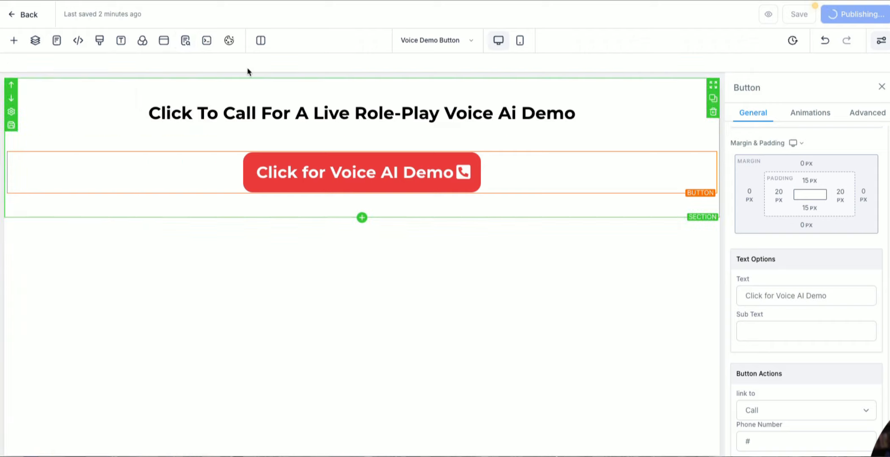
{"action": "left_click", "coordinate": [31, 16]}
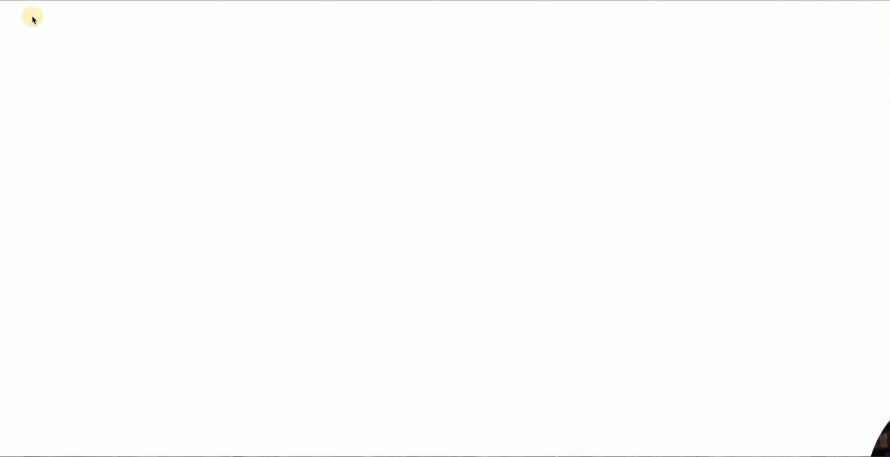
{"action": "left_click", "coordinate": [525, 36]}
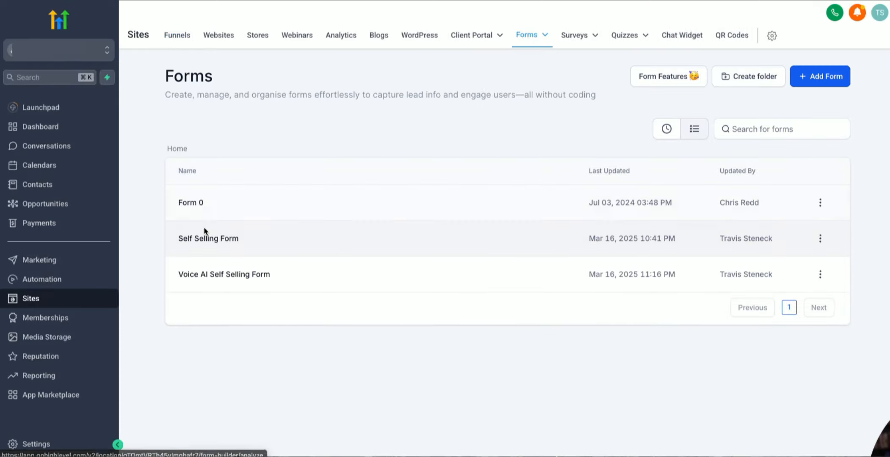
{"action": "left_click", "coordinate": [210, 275]}
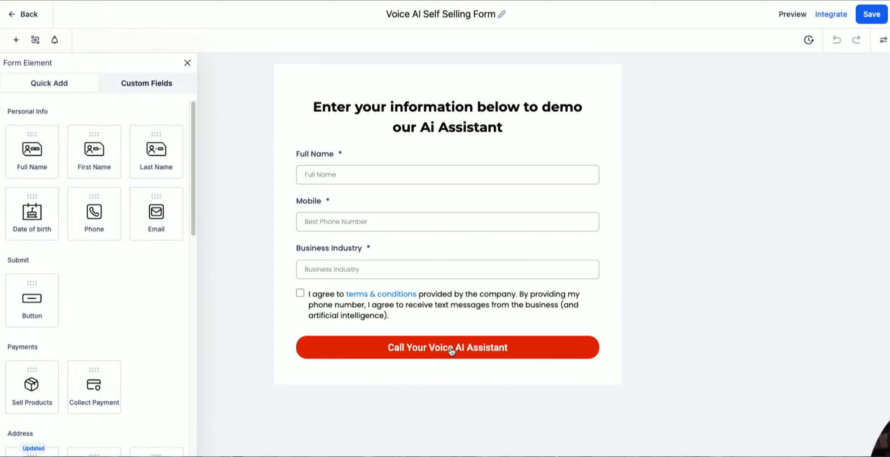
{"action": "left_click", "coordinate": [451, 350]}
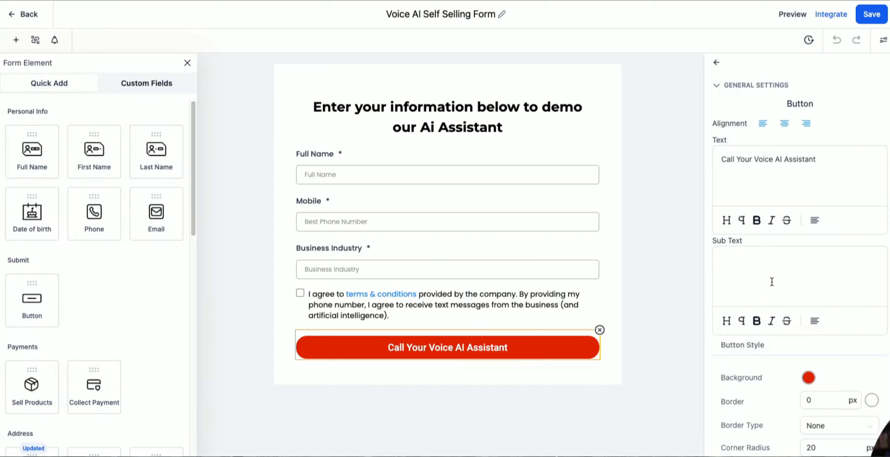
{"action": "scroll", "coordinate": [771, 282], "scroll_direction": "down", "scroll_amount": 12}
{"action": "scroll", "coordinate": [771, 282], "scroll_direction": "up", "scroll_amount": 12}
{"action": "left_click", "coordinate": [883, 40]}
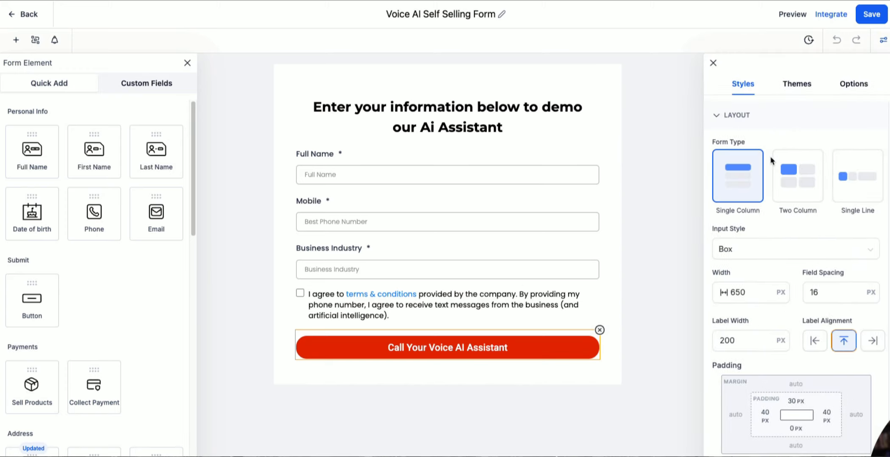
{"action": "scroll", "coordinate": [764, 208], "scroll_direction": "down", "scroll_amount": 4}
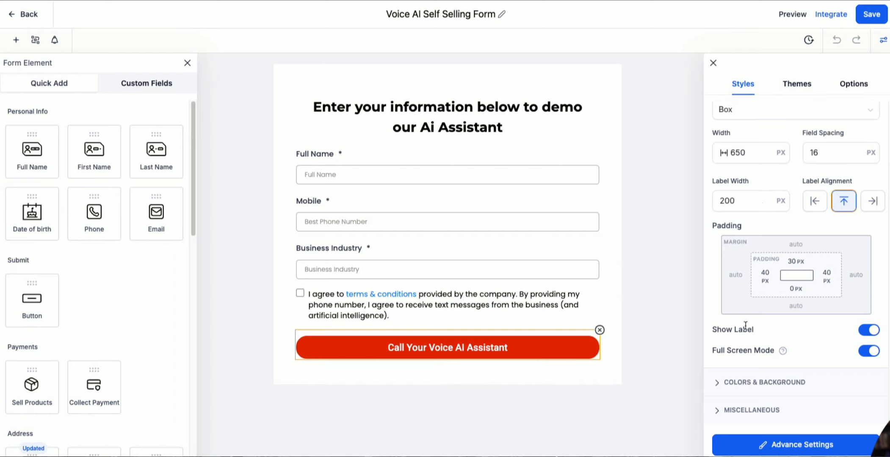
{"action": "scroll", "coordinate": [756, 296], "scroll_direction": "up", "scroll_amount": 4}
{"action": "left_click", "coordinate": [852, 86]}
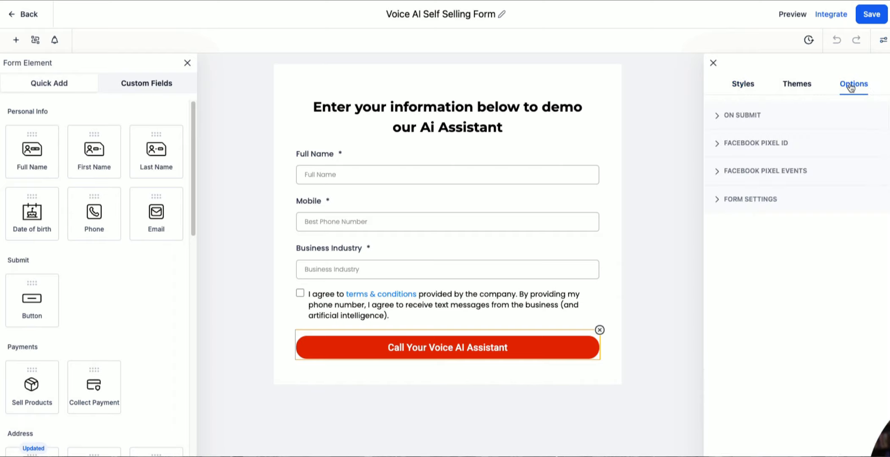
{"action": "left_click", "coordinate": [731, 117]}
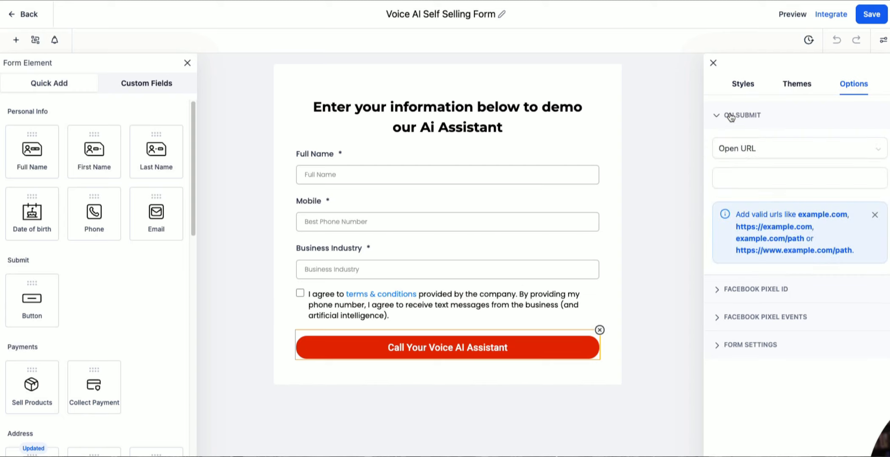
{"action": "left_click", "coordinate": [748, 182]}
{"action": "type", "text": "https://360digimktg.com/voicedemo"}
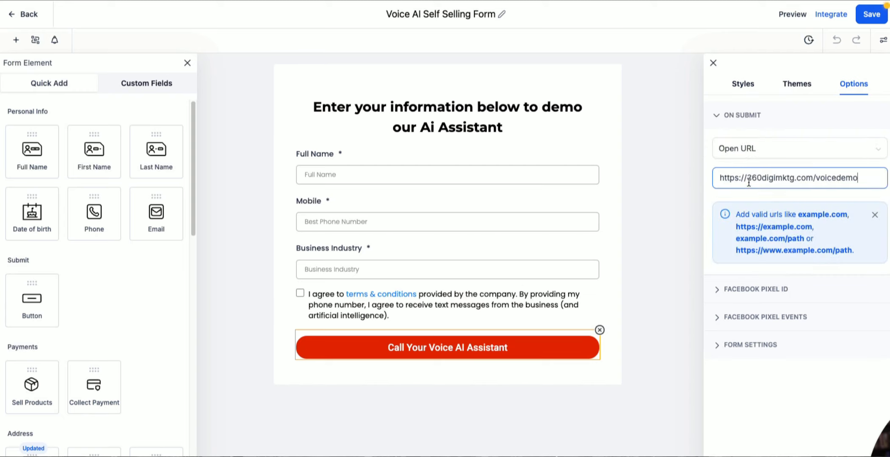
{"action": "left_click", "coordinate": [874, 14]}
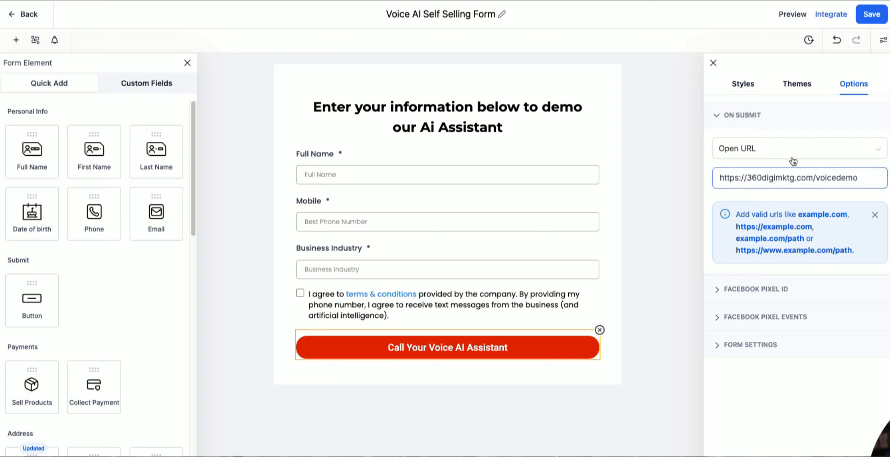
- Leave the form builder and copy the account's default number from the phone number settings
{"action": "left_click", "coordinate": [26, 15]}
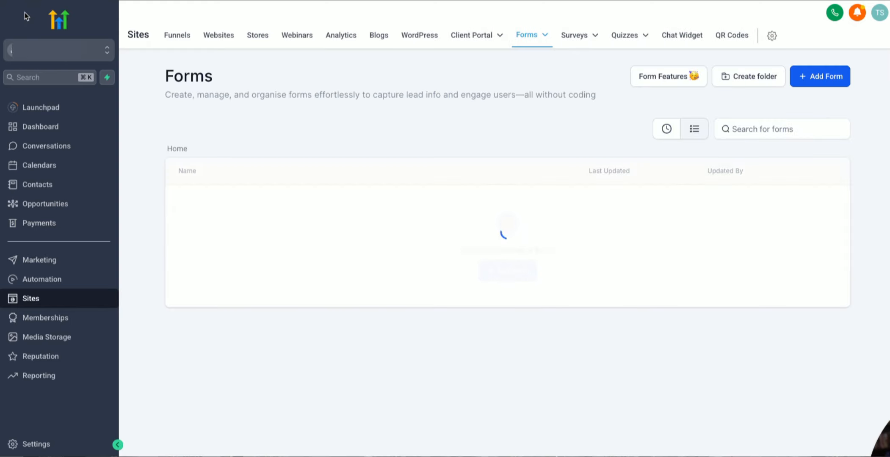
{"action": "left_click", "coordinate": [25, 445]}
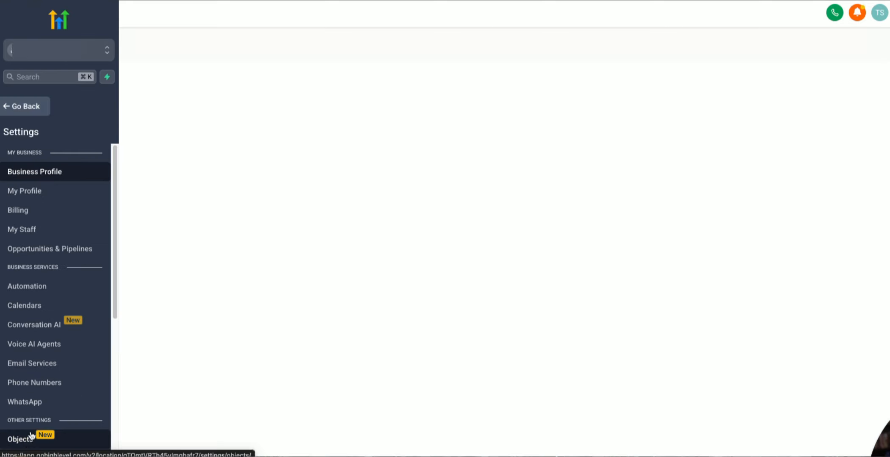
{"action": "left_click", "coordinate": [34, 381]}
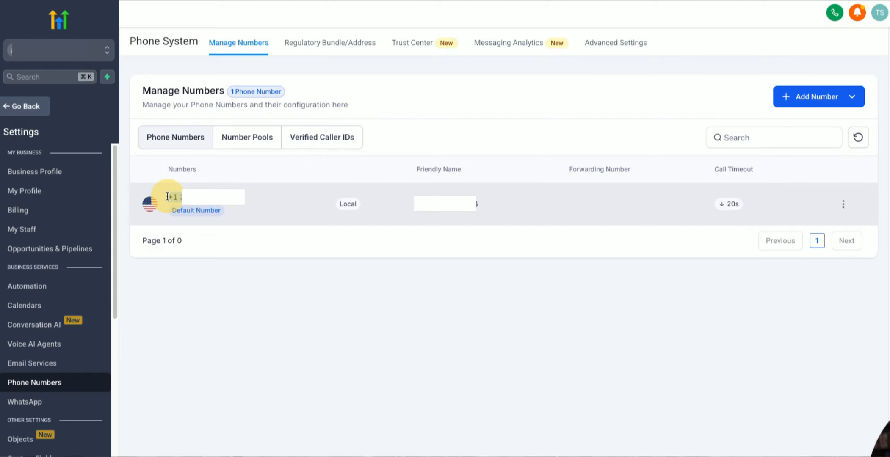
- Open the Voice Demo Button page of the Self Selling Demo SMS or Voice funnel for editing
{"action": "left_click", "coordinate": [28, 106]}
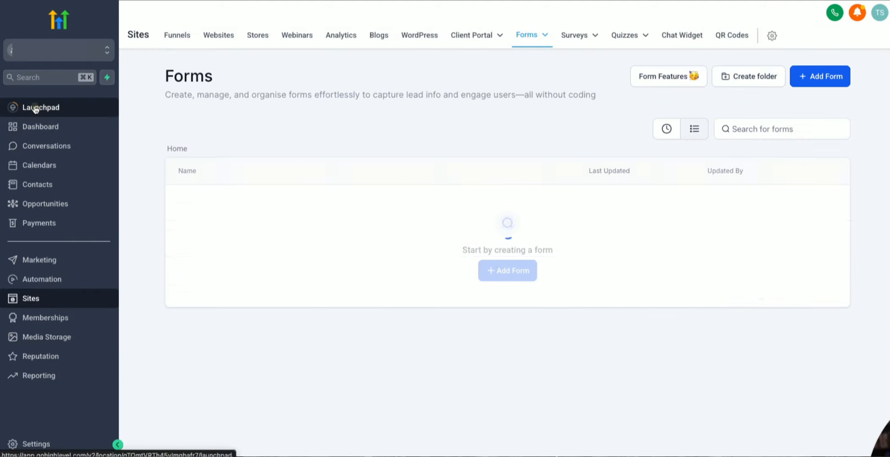
{"action": "left_click", "coordinate": [181, 35]}
{"action": "left_click", "coordinate": [203, 207]}
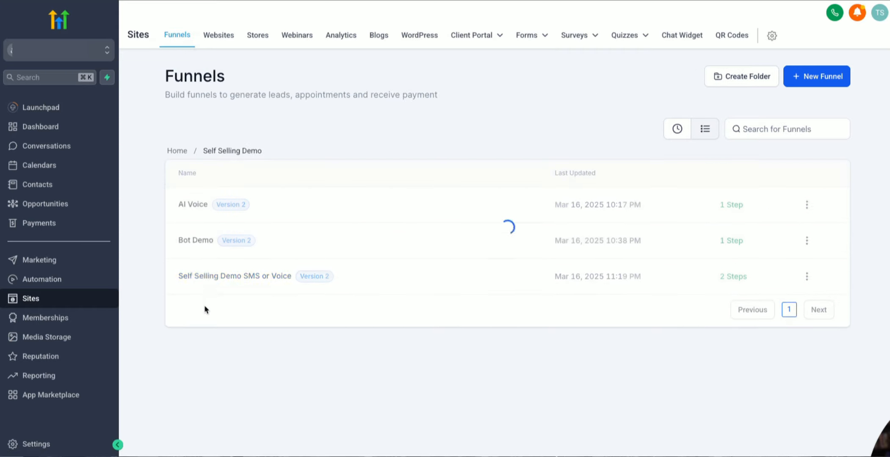
{"action": "left_click", "coordinate": [211, 272]}
{"action": "left_click", "coordinate": [218, 201]}
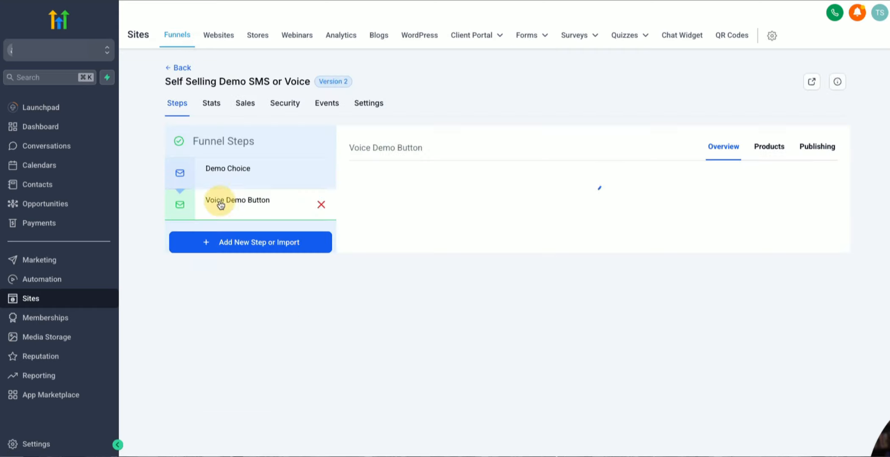
{"action": "left_click", "coordinate": [363, 371]}
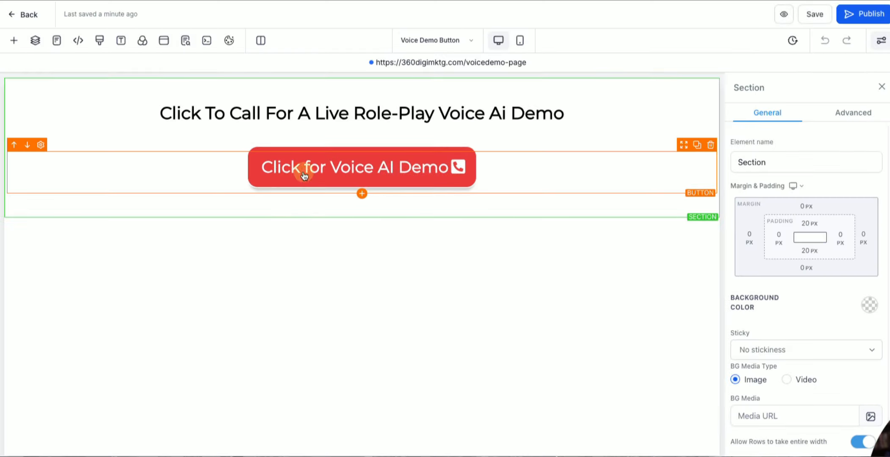
- Replace the call button's placeholder with the copied phone number, removing all spaces and hyphens
{"action": "left_click", "coordinate": [302, 170]}
{"action": "scroll", "coordinate": [789, 349], "scroll_direction": "down", "scroll_amount": 5}
{"action": "scroll", "coordinate": [788, 349], "scroll_direction": "down", "scroll_amount": 5}
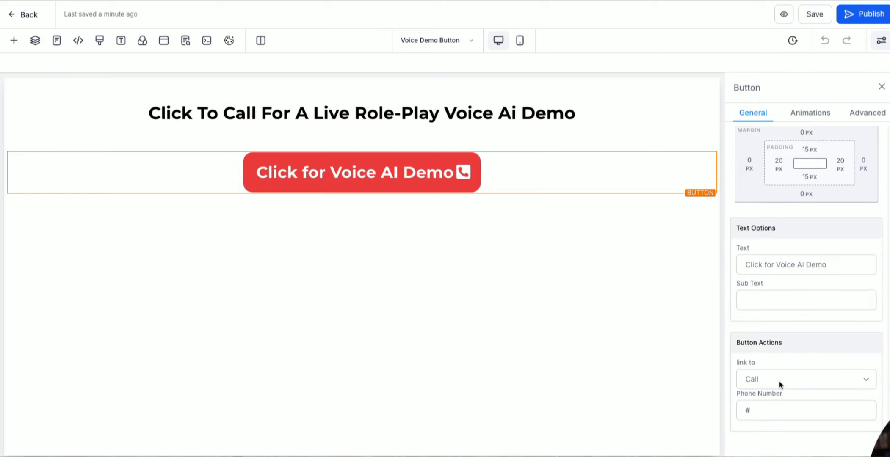
{"action": "left_click", "coordinate": [772, 411]}
{"action": "key", "text": "ctrl+v"}
{"action": "left_click", "coordinate": [756, 411]}
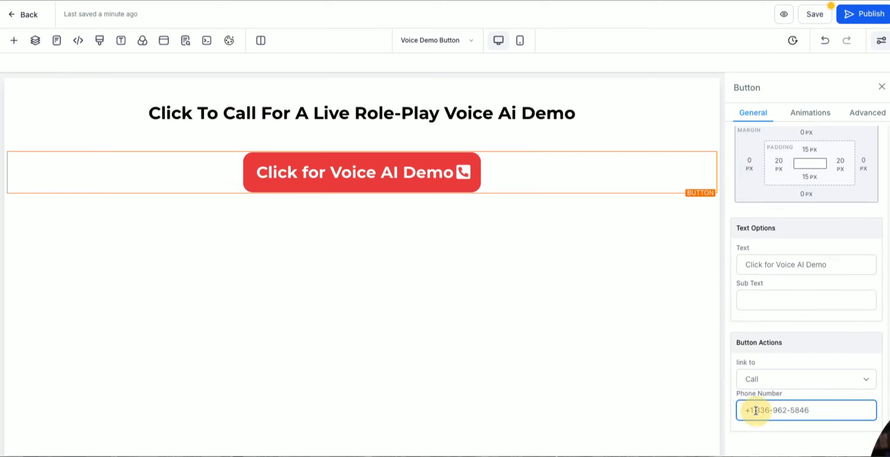
{"action": "key", "text": "BackSpace"}
{"action": "left_click", "coordinate": [771, 410]}
{"action": "key", "text": "BackSpace"}
{"action": "left_click", "coordinate": [786, 410]}
{"action": "key", "text": "BackSpace"}
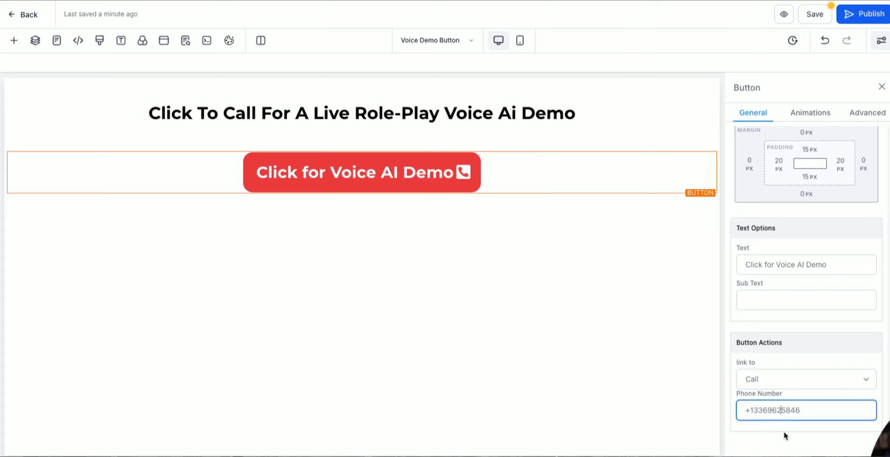
- Publish the Voice Demo Button page with its SEO meta updated and leave the page editor
{"action": "left_click", "coordinate": [862, 14]}
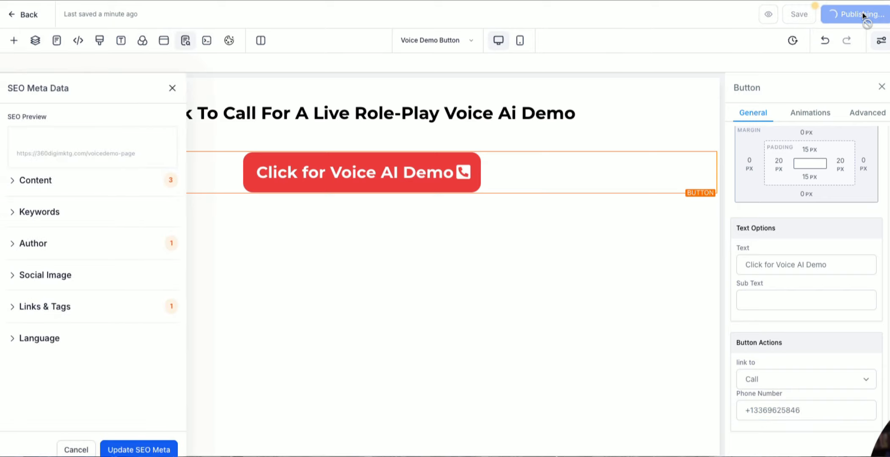
{"action": "left_click", "coordinate": [141, 451]}
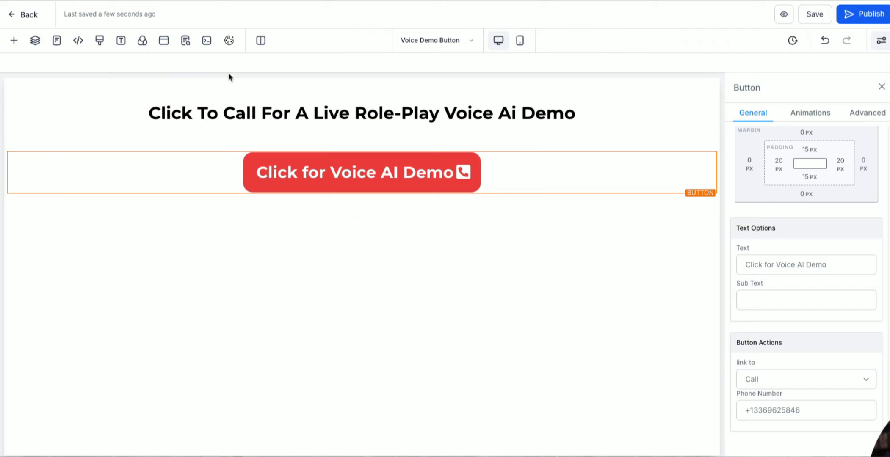
{"action": "left_click", "coordinate": [16, 17]}
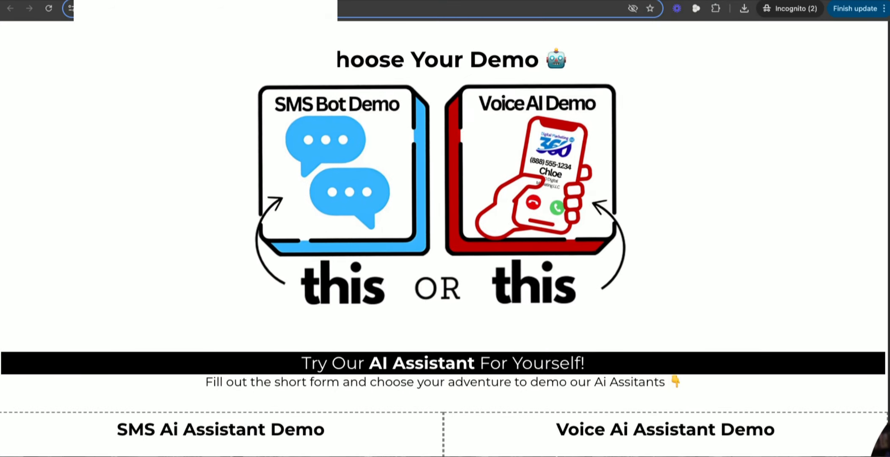
- Load the Demo Choice step's live /selfdemo page in the browser and review its two demo forms
{"action": "type", "text": "360digit"}
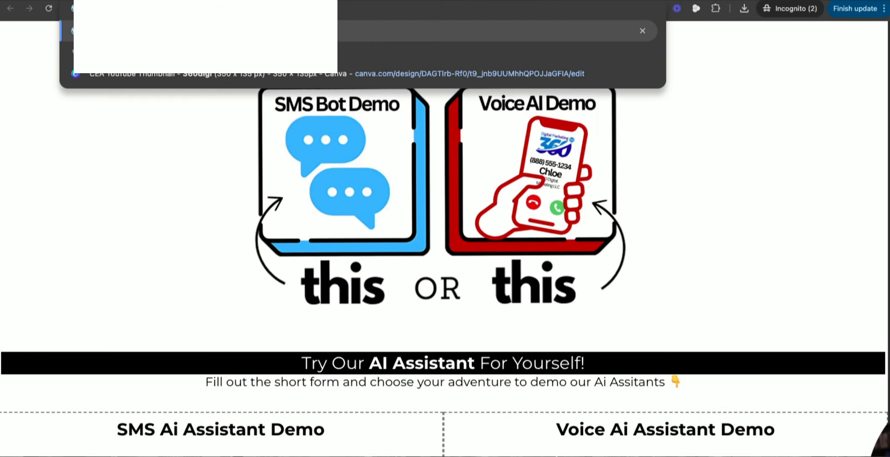
{"action": "type", "text": "almarketing.com"}
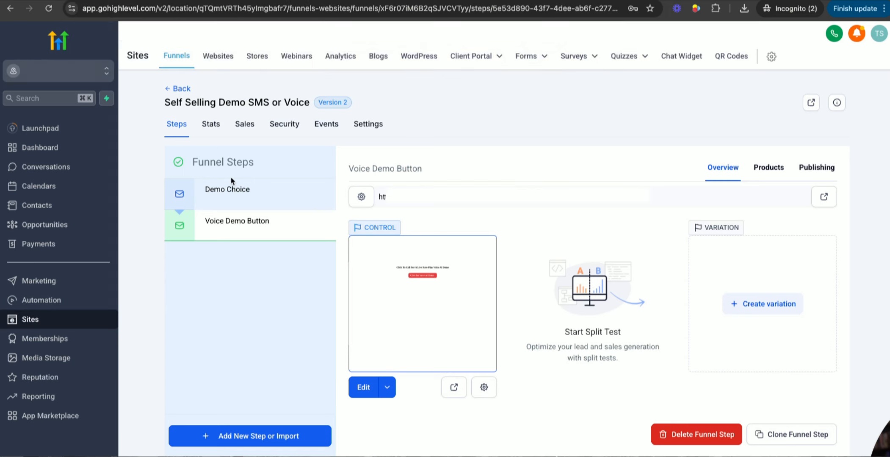
{"action": "left_click", "coordinate": [232, 199]}
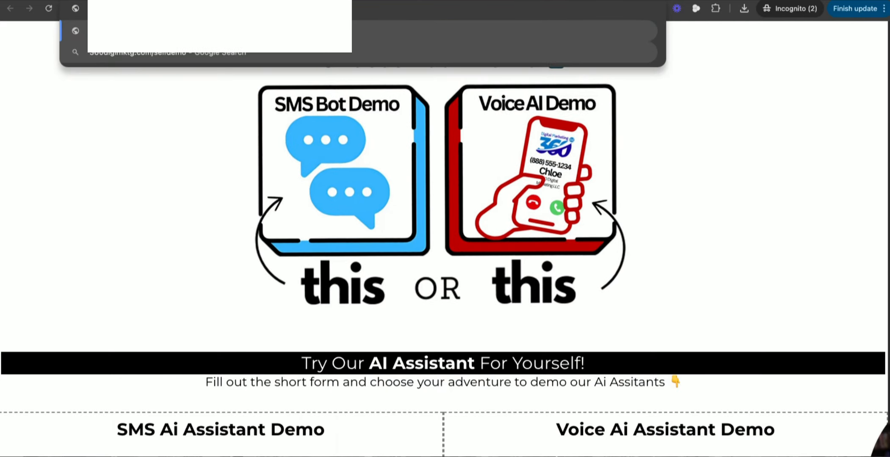
{"action": "key", "text": "Return"}
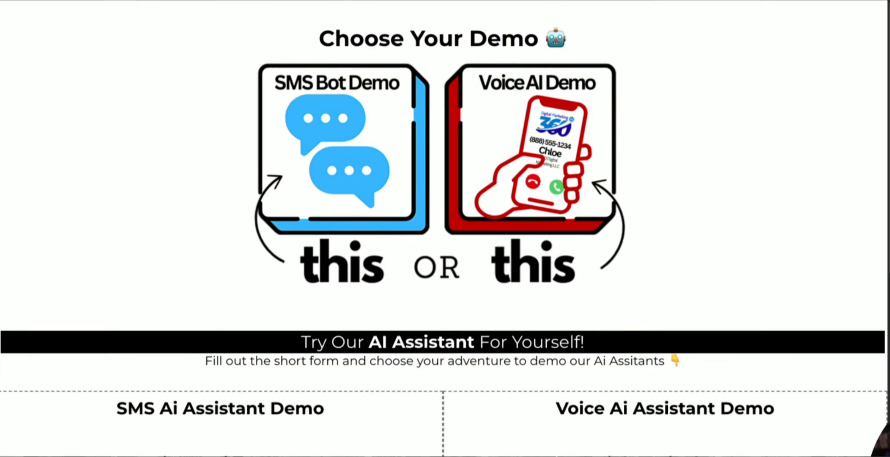
{"action": "scroll", "coordinate": [515, 382], "scroll_direction": "down", "scroll_amount": 7}
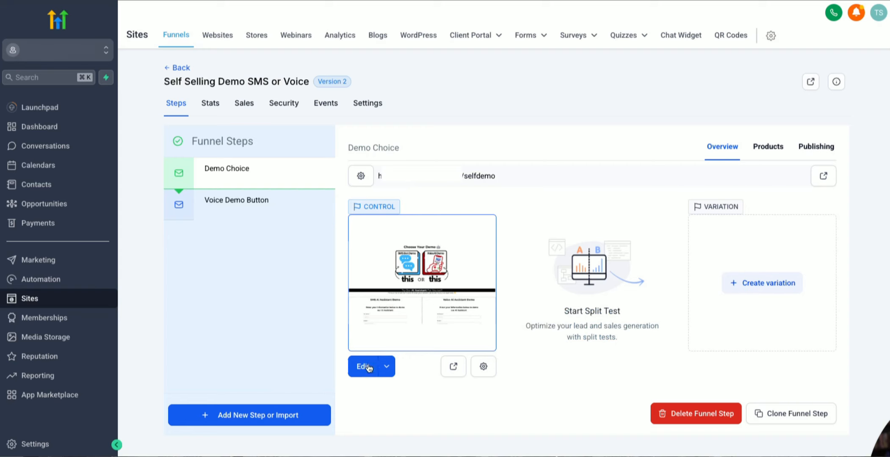
- Edit the Demo Choice page and switch the form under Voice Ai Assistant Demo to Voice AI Self Selling Form
{"action": "left_click", "coordinate": [369, 366]}
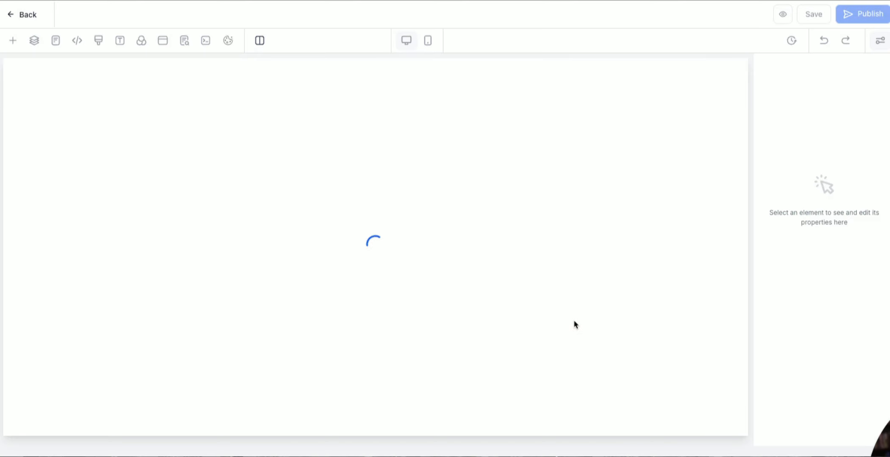
{"action": "scroll", "coordinate": [575, 324], "scroll_direction": "down", "scroll_amount": 10}
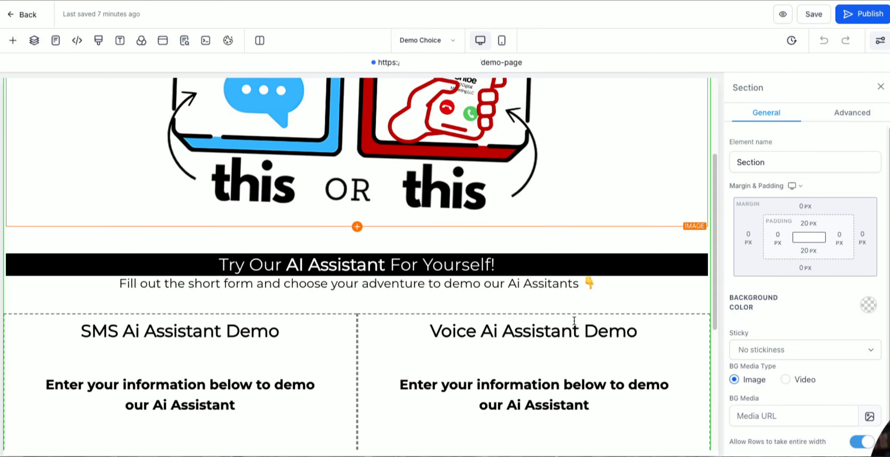
{"action": "left_click", "coordinate": [527, 231]}
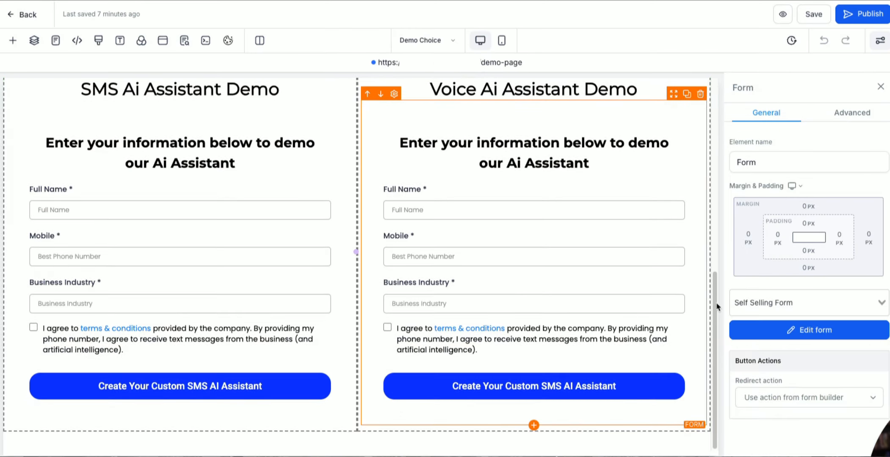
{"action": "left_click", "coordinate": [765, 303]}
{"action": "left_click", "coordinate": [767, 349]}
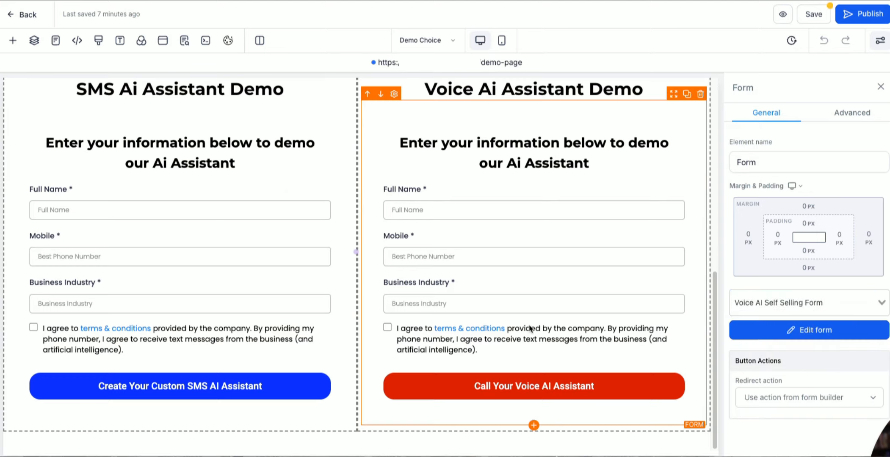
- Publish the Demo Choice page and update its SEO meta
{"action": "scroll", "coordinate": [619, 254], "scroll_direction": "up", "scroll_amount": 1}
{"action": "left_click", "coordinate": [866, 14]}
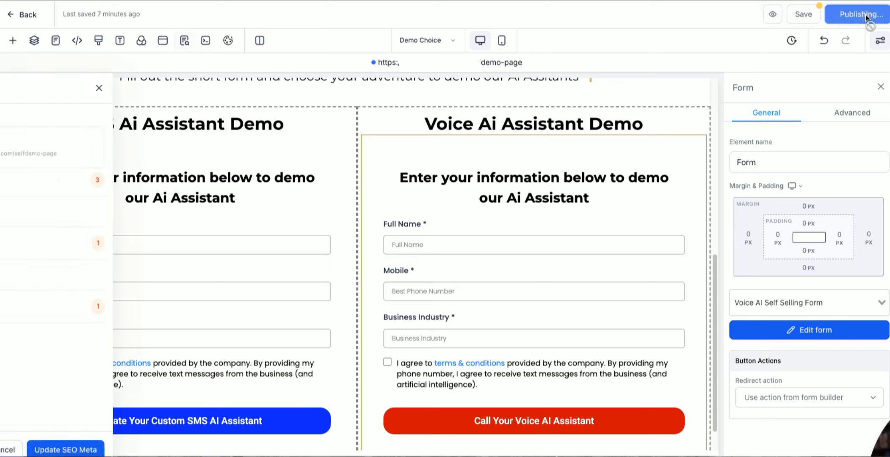
{"action": "left_click", "coordinate": [130, 451]}
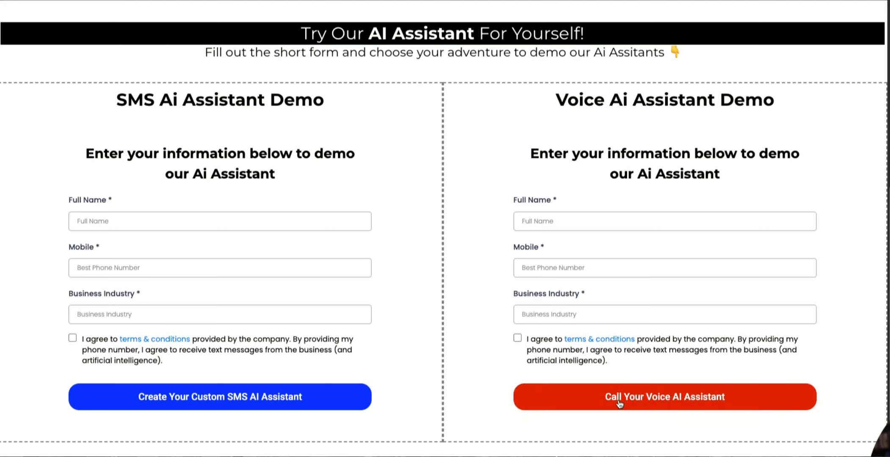
- Submit the Voice Ai Assistant Demo form with full name, mobile number, industry Personal Injury Attorney and terms accepted, and try the resulting page's call button
{"action": "left_click", "coordinate": [547, 219]}
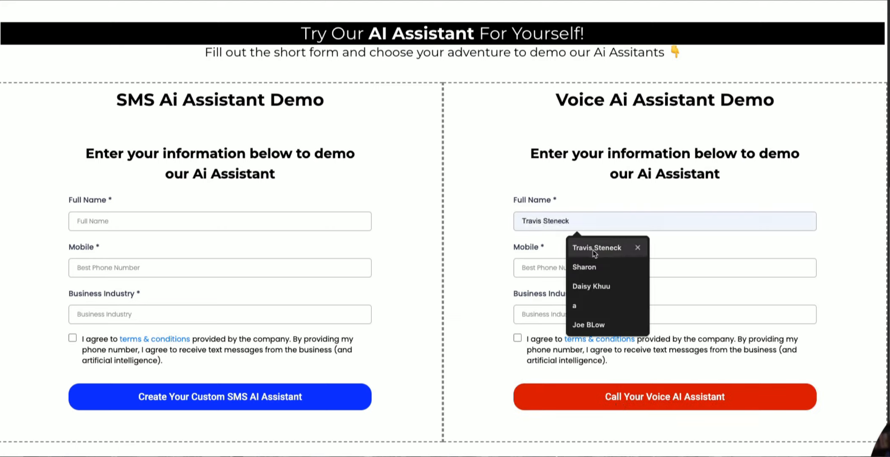
{"action": "left_click", "coordinate": [593, 249]}
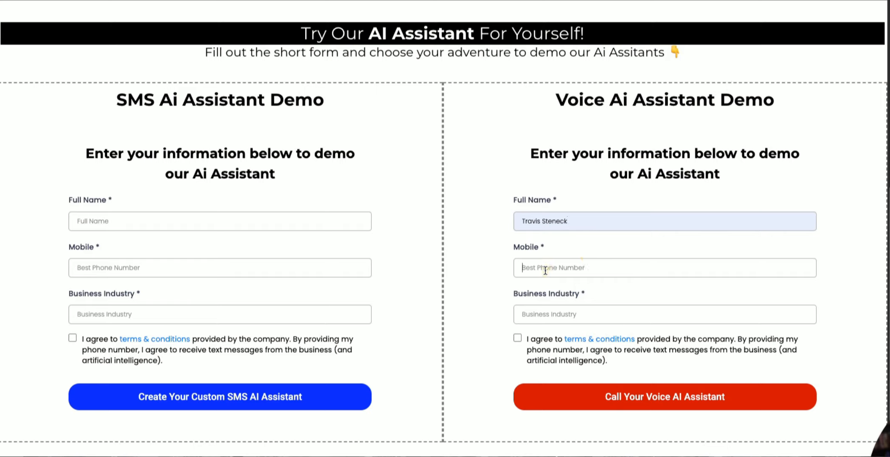
{"action": "type", "text": "80"}
{"action": "left_click", "coordinate": [559, 317]}
{"action": "type", "text": "Personal Injury Attorney"}
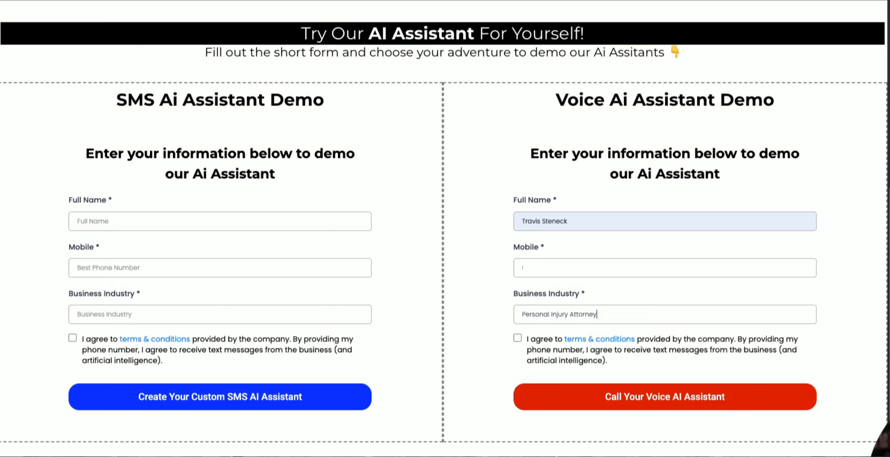
{"action": "left_click", "coordinate": [518, 337]}
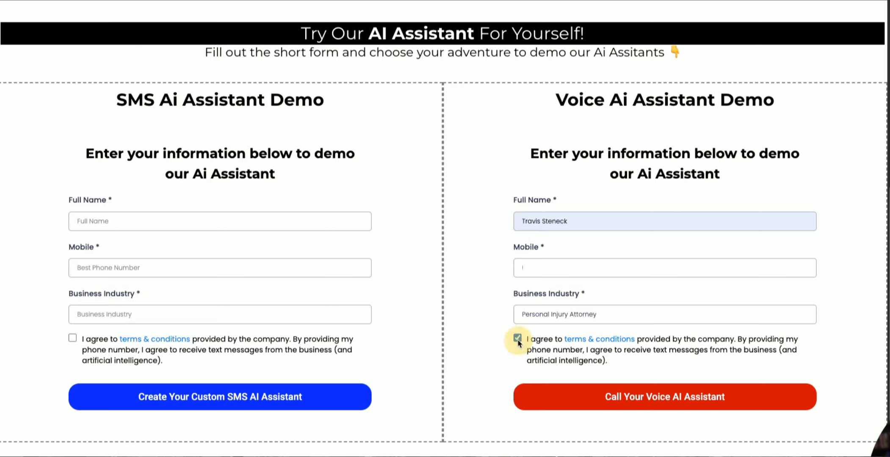
{"action": "left_click", "coordinate": [625, 389]}
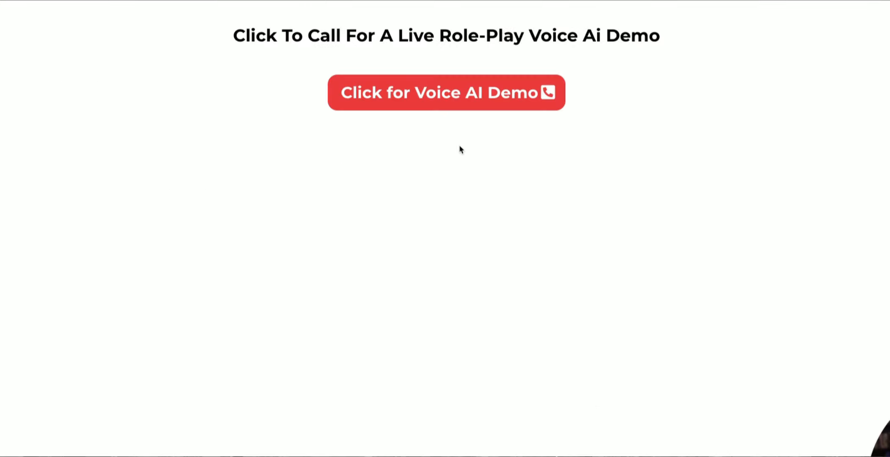
{"action": "left_click", "coordinate": [448, 88]}
{"action": "left_click", "coordinate": [558, 86]}
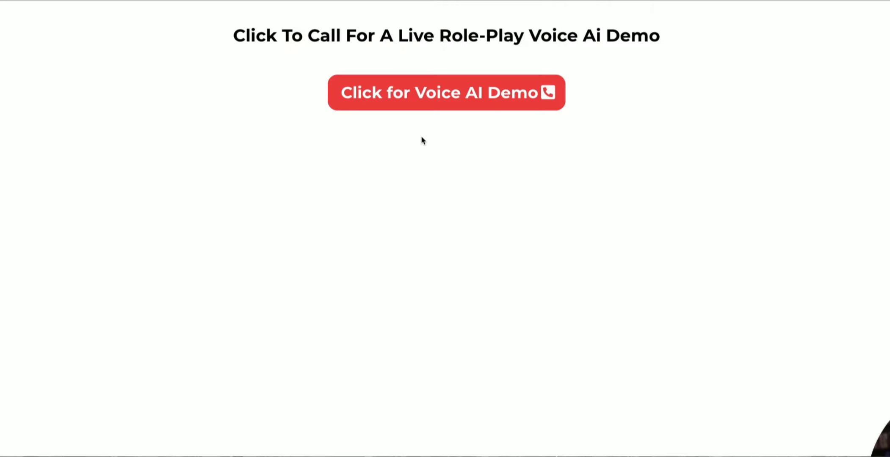
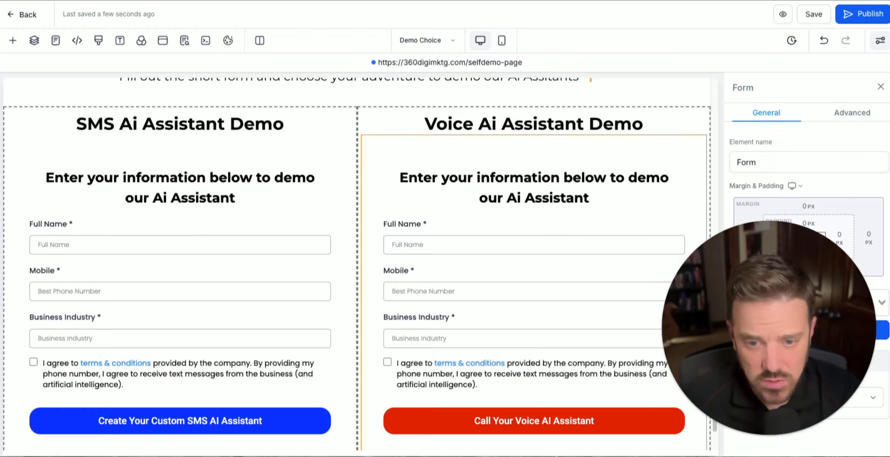
- Leave the page editor and open the Chloe - Self Selling Demo agent from the Voice AI Agents settings
{"action": "left_click", "coordinate": [23, 14]}
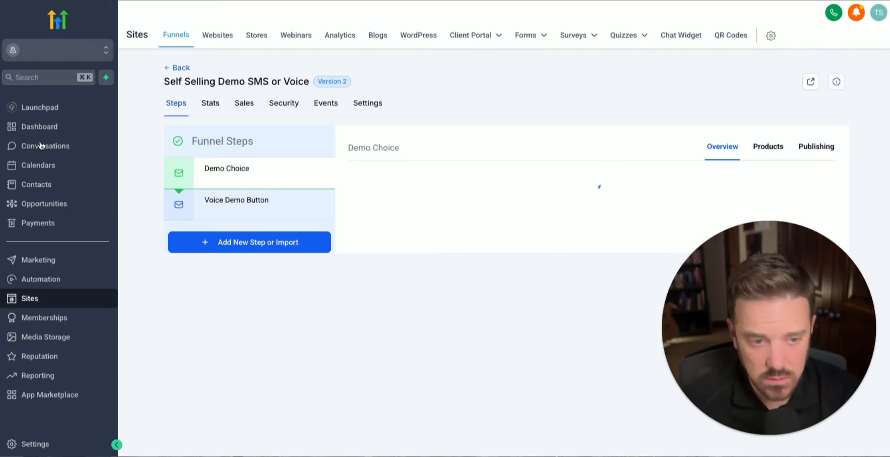
{"action": "left_click", "coordinate": [26, 444]}
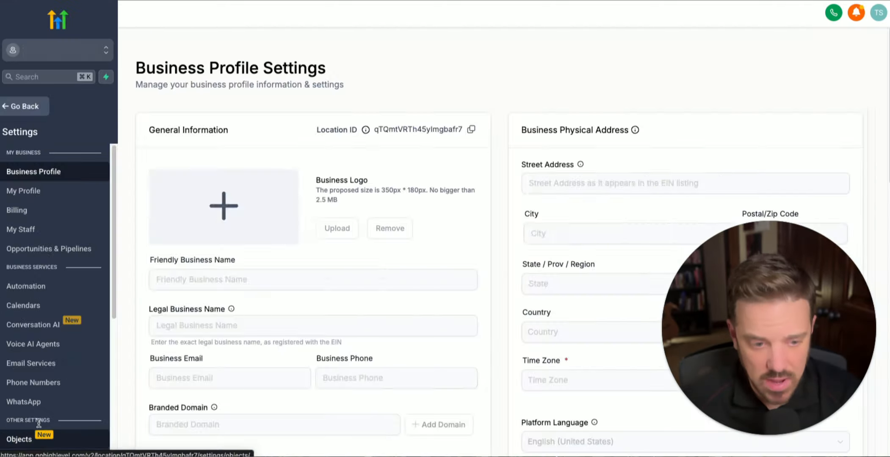
{"action": "left_click", "coordinate": [53, 347]}
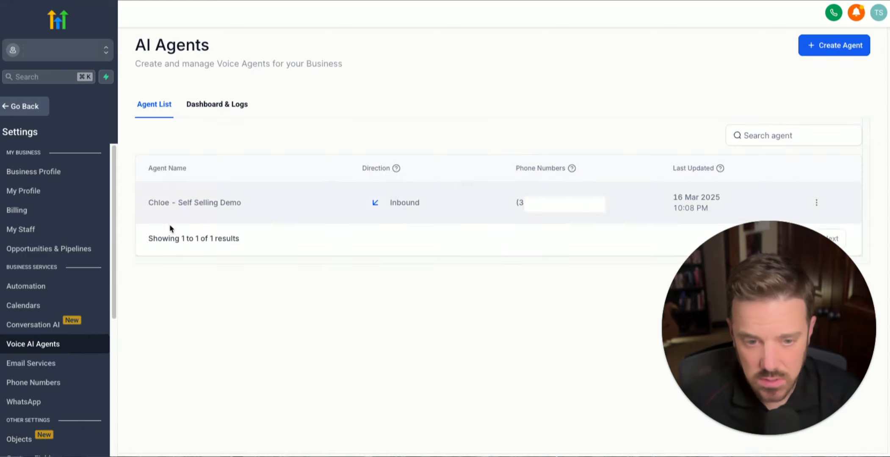
{"action": "left_click", "coordinate": [185, 203]}
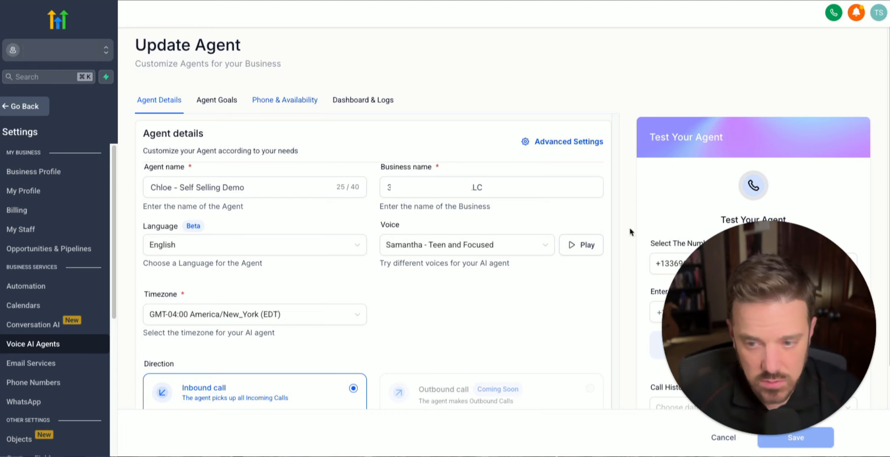
{"action": "left_click_drag", "start_coordinate": [716, 301], "coordinate": [389, 268]}
{"action": "left_click", "coordinate": [711, 311]}
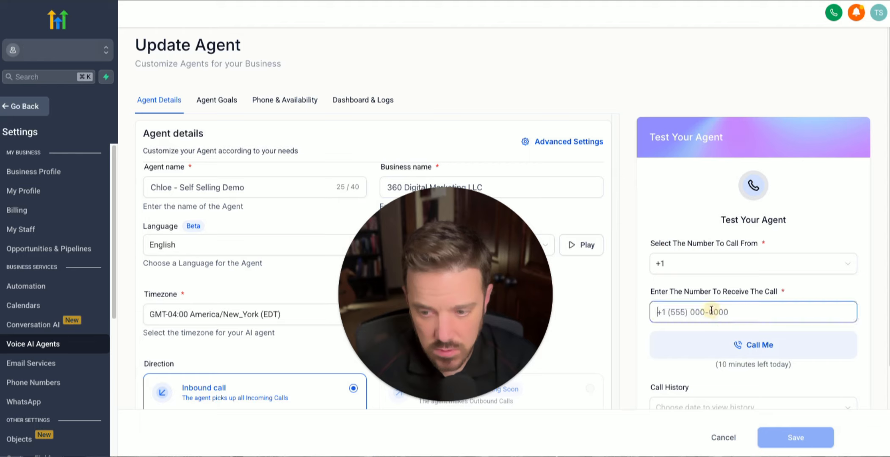
{"action": "type", "text": "+19"}
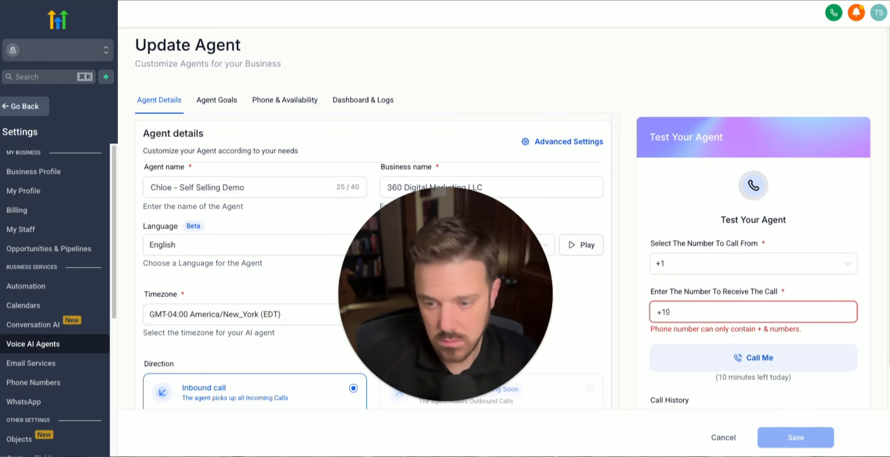
{"action": "key", "text": "BackSpace"}
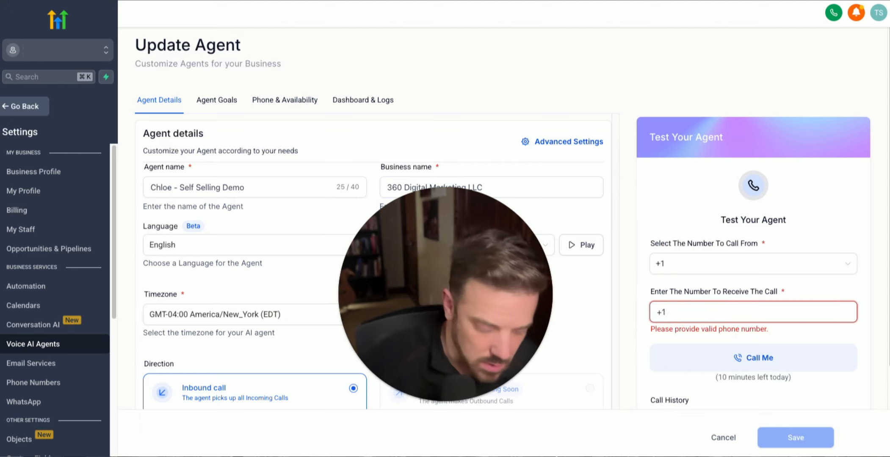
{"action": "type", "text": "8"}
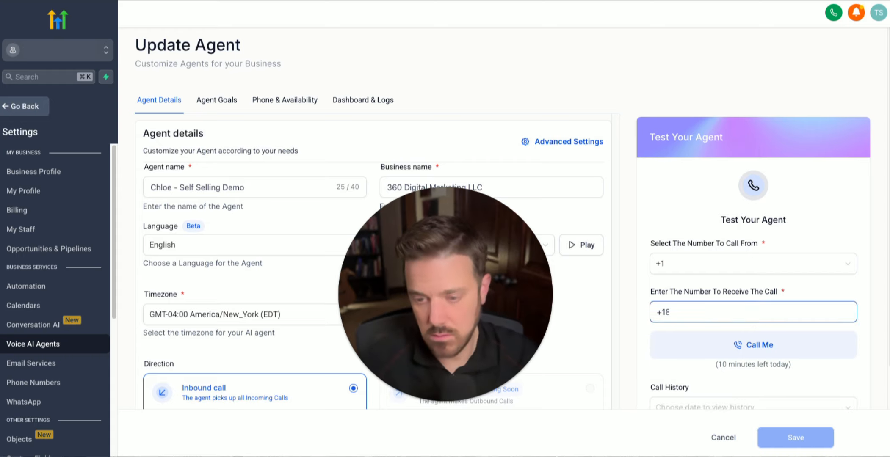
{"action": "key", "text": "BackSpace"}
{"action": "key", "text": "BackSpace"}
{"action": "key", "text": "BackSpace"}
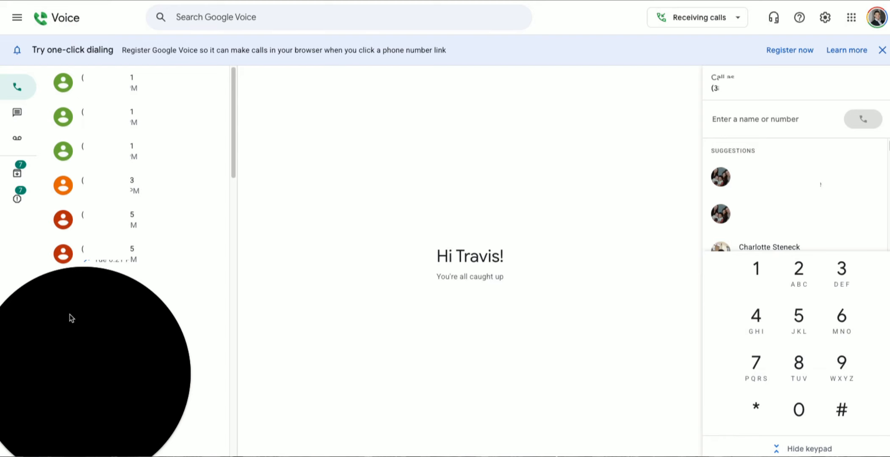
- Switch to Google Voice and copy the account's own phone number
{"action": "left_click_drag", "start_coordinate": [117, 342], "coordinate": [0, 383]}
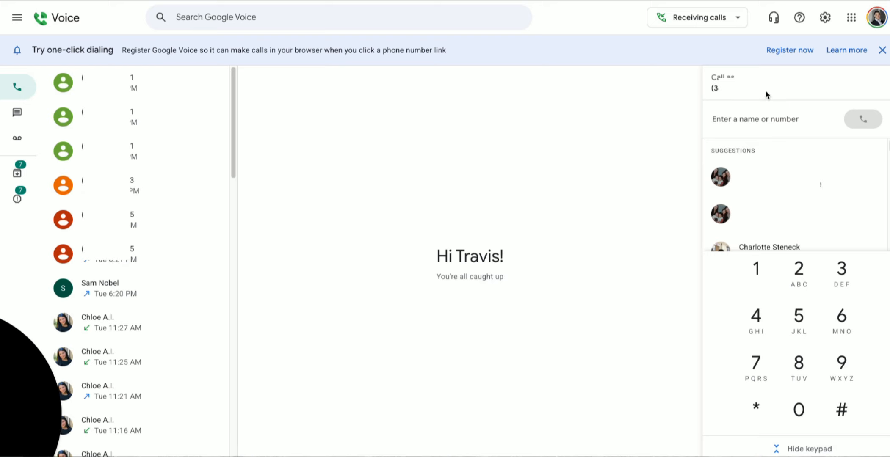
{"action": "left_click", "coordinate": [678, 89]}
{"action": "left_click_drag", "start_coordinate": [771, 86], "coordinate": [700, 88]}
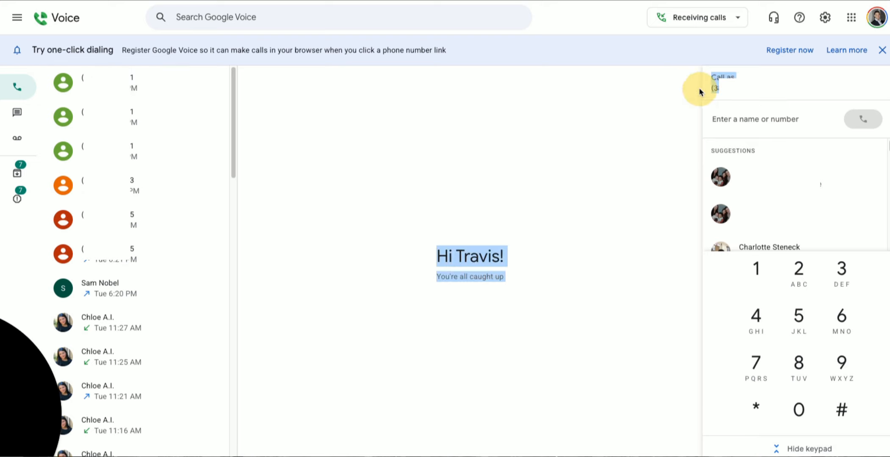
{"action": "left_click", "coordinate": [704, 91]}
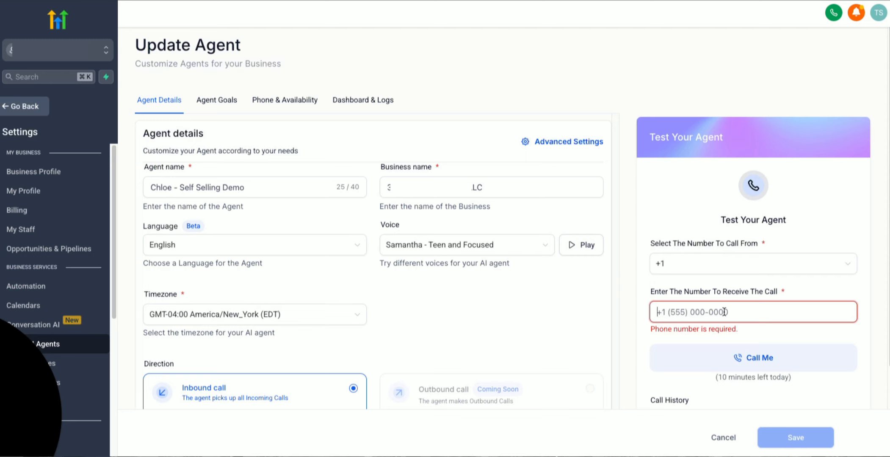
- Back in the agent's test section, enter the copied phone number with country code +1 as the receiving number and start the test call
{"action": "left_click", "coordinate": [724, 313]}
{"action": "key", "text": "super+v"}
{"action": "left_click", "coordinate": [671, 312]}
{"action": "key", "text": "BackSpace"}
{"action": "key", "text": "BackSpace"}
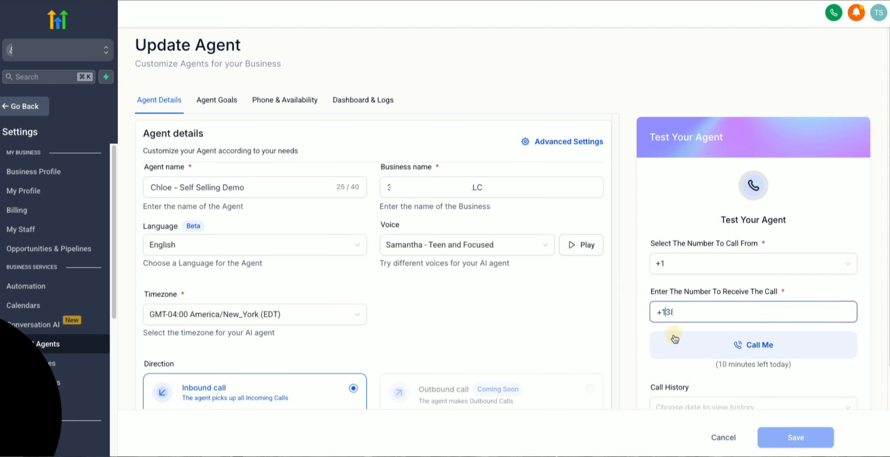
{"action": "left_click", "coordinate": [680, 344]}
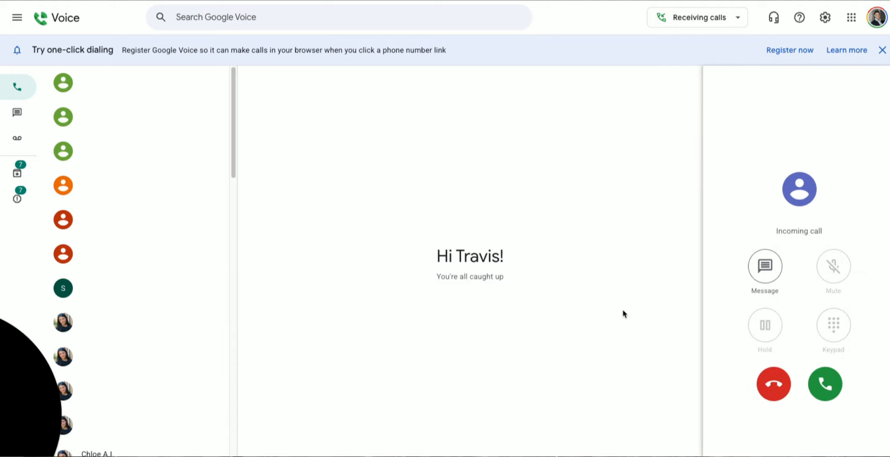
- Answer the incoming test call in Google Voice, allow microphone access, and hang up after talking to the agent
{"action": "left_click", "coordinate": [825, 389]}
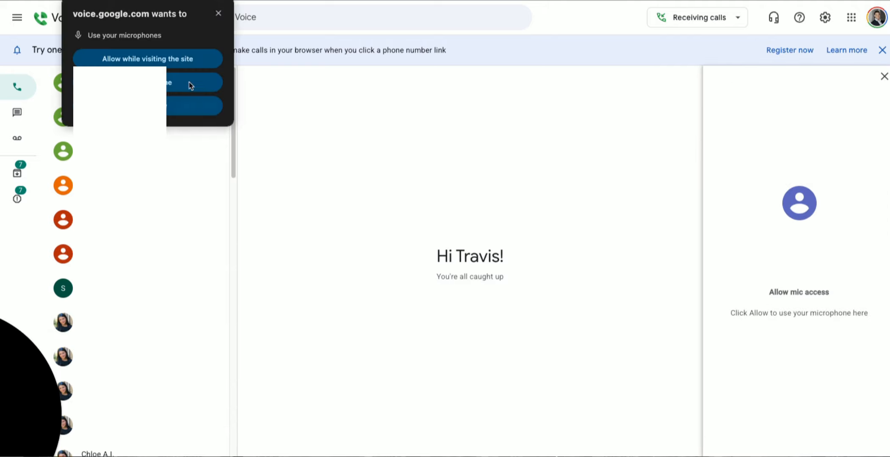
{"action": "left_click", "coordinate": [190, 83]}
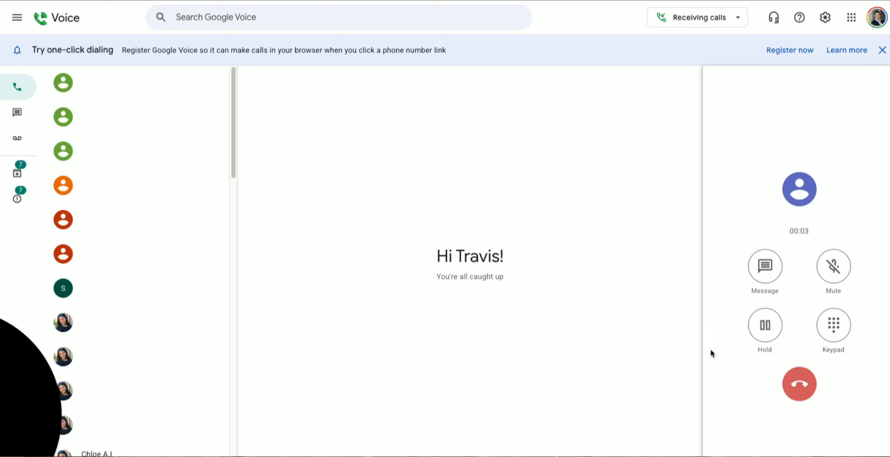
{"action": "left_click", "coordinate": [167, 1]}
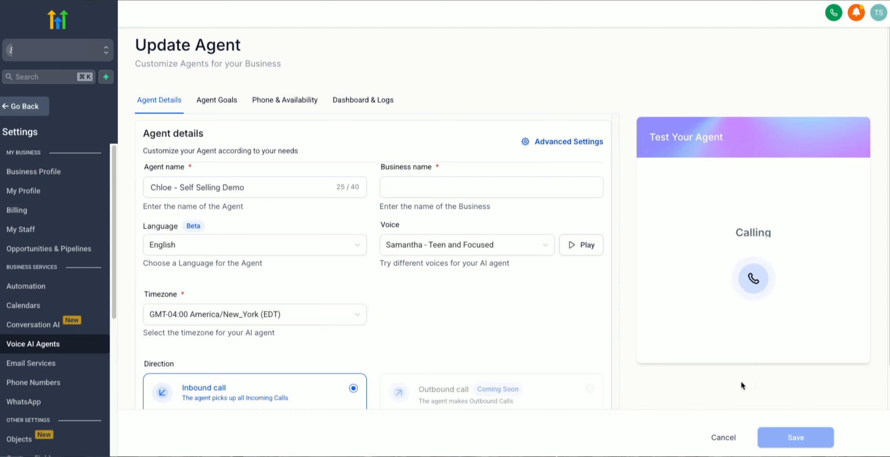
{"action": "left_click", "coordinate": [728, 438]}
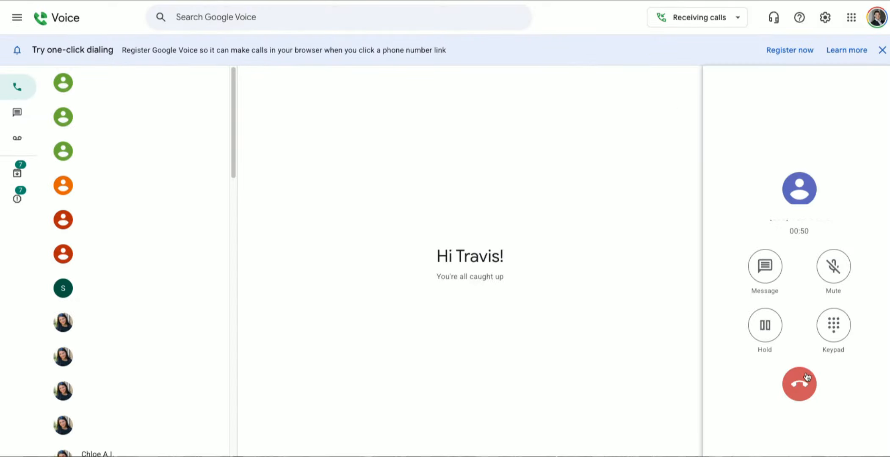
{"action": "left_click", "coordinate": [807, 377]}
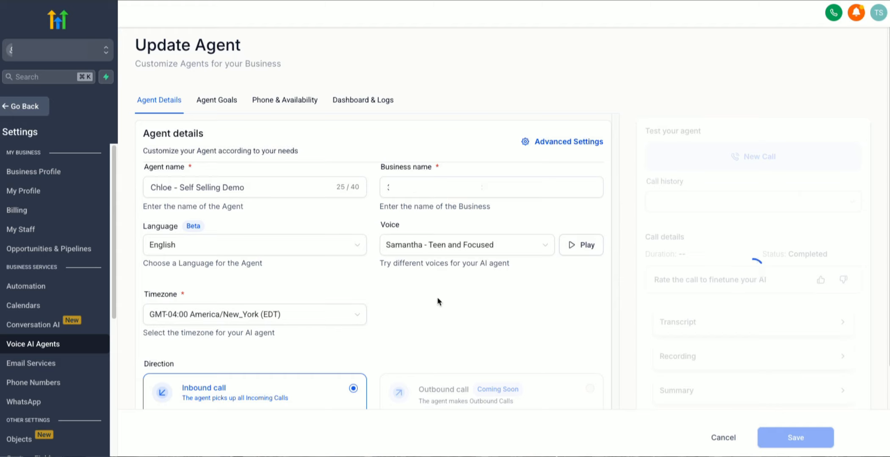
- Leave the settings, open the newest thread among all Conversations and collapse its message composer
{"action": "scroll", "coordinate": [437, 298], "scroll_direction": "down", "scroll_amount": 3}
{"action": "left_click", "coordinate": [25, 106]}
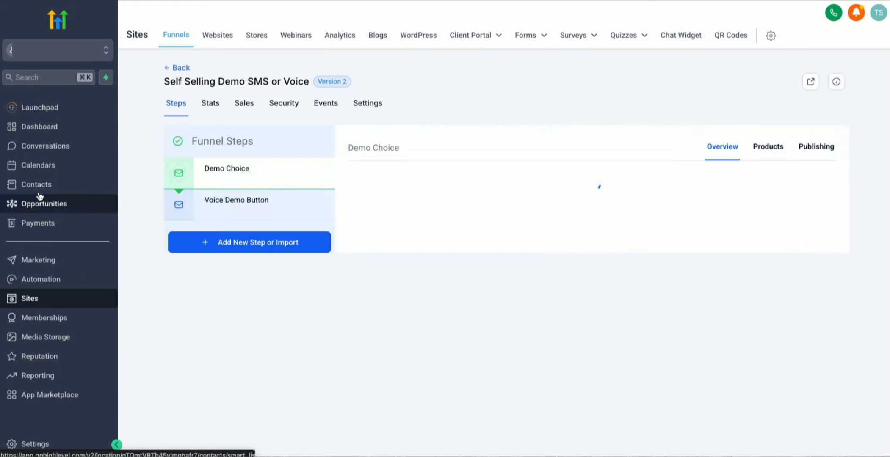
{"action": "left_click", "coordinate": [43, 146]}
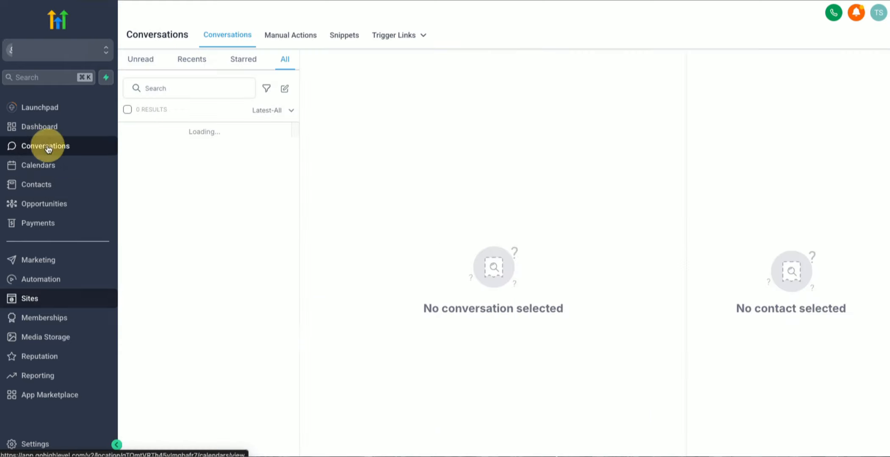
{"action": "left_click", "coordinate": [287, 59]}
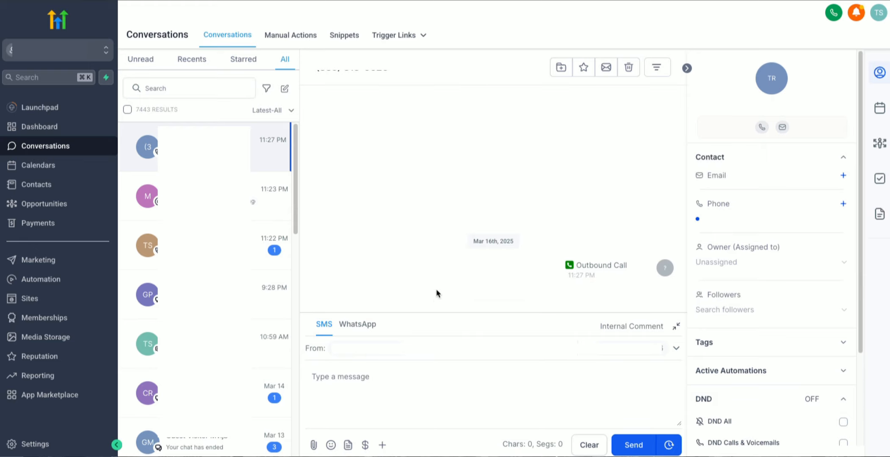
{"action": "left_click", "coordinate": [203, 148]}
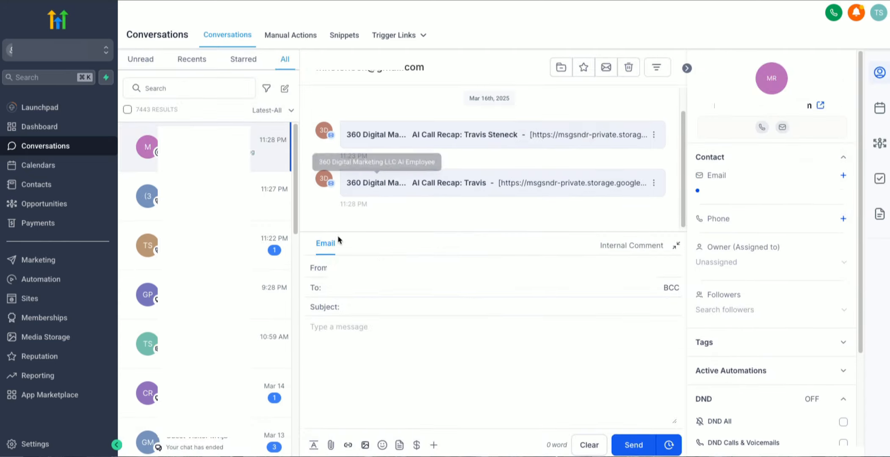
{"action": "left_click", "coordinate": [678, 249]}
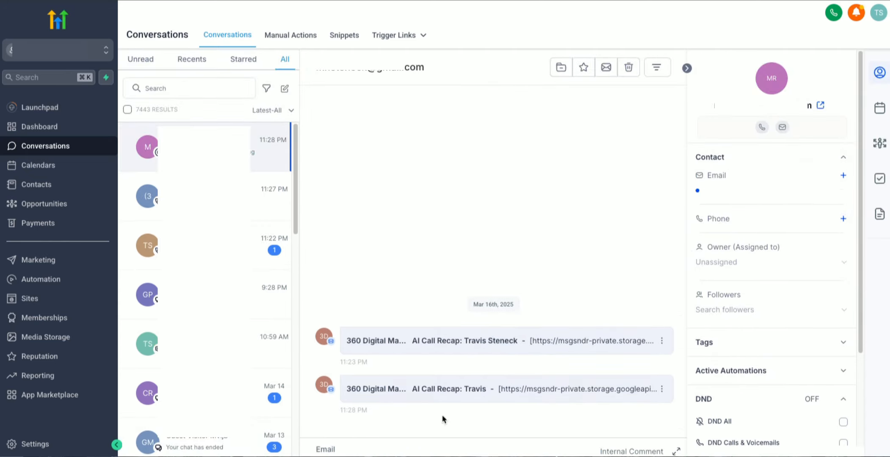
- Open the most recent AI Call Recap email and review its call duration, summary and collected details
{"action": "left_click", "coordinate": [456, 388]}
{"action": "scroll", "coordinate": [456, 299], "scroll_direction": "up", "scroll_amount": 4}
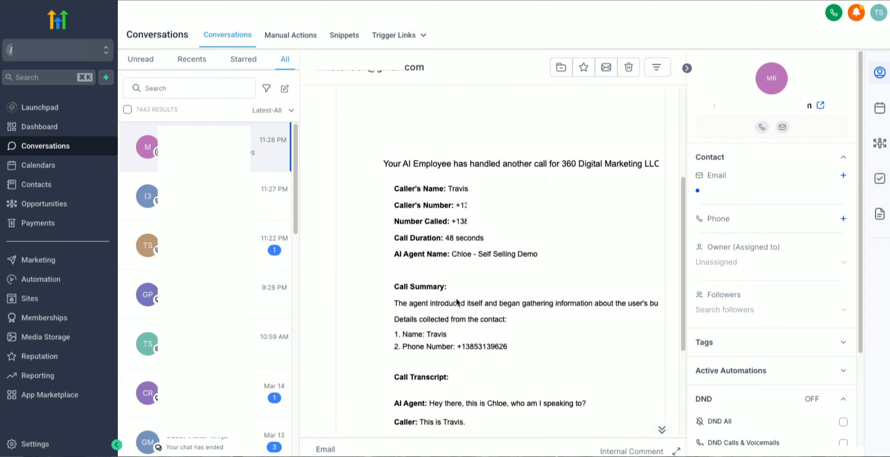
{"action": "left_click_drag", "start_coordinate": [476, 239], "coordinate": [442, 238]}
{"action": "left_click_drag", "start_coordinate": [507, 347], "coordinate": [399, 303]}
{"action": "scroll", "coordinate": [425, 286], "scroll_direction": "up", "scroll_amount": 1}
{"action": "scroll", "coordinate": [425, 286], "scroll_direction": "up", "scroll_amount": 3}
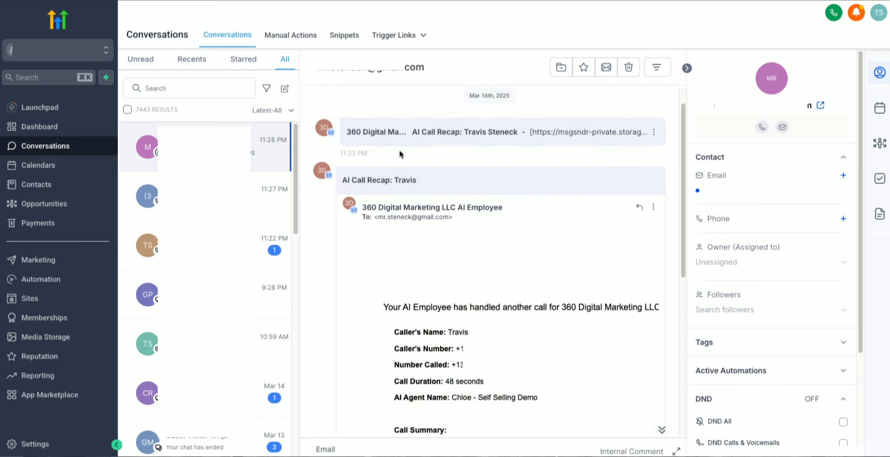
- Open the earlier AI Call Recap email and review its call summary, collected contact details and transcript
{"action": "left_click", "coordinate": [407, 125]}
{"action": "scroll", "coordinate": [524, 372], "scroll_direction": "down", "scroll_amount": 4}
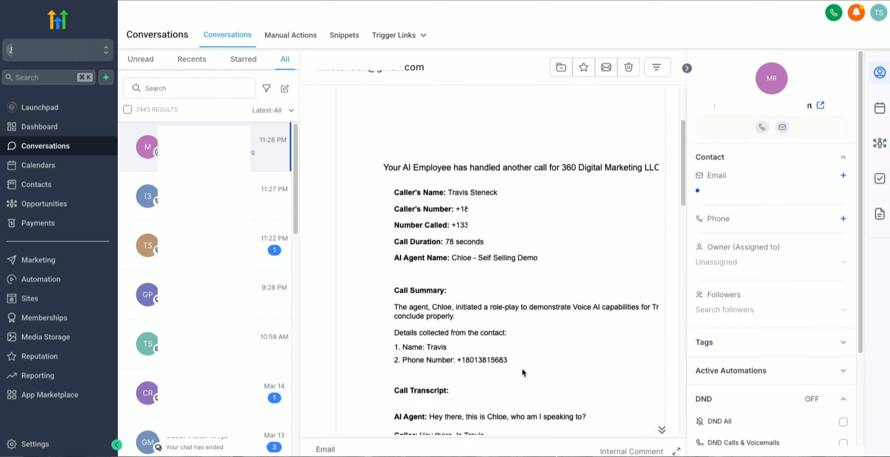
{"action": "left_click_drag", "start_coordinate": [444, 306], "coordinate": [366, 282]}
{"action": "left_click", "coordinate": [501, 357]}
{"action": "scroll", "coordinate": [500, 358], "scroll_direction": "down", "scroll_amount": 5}
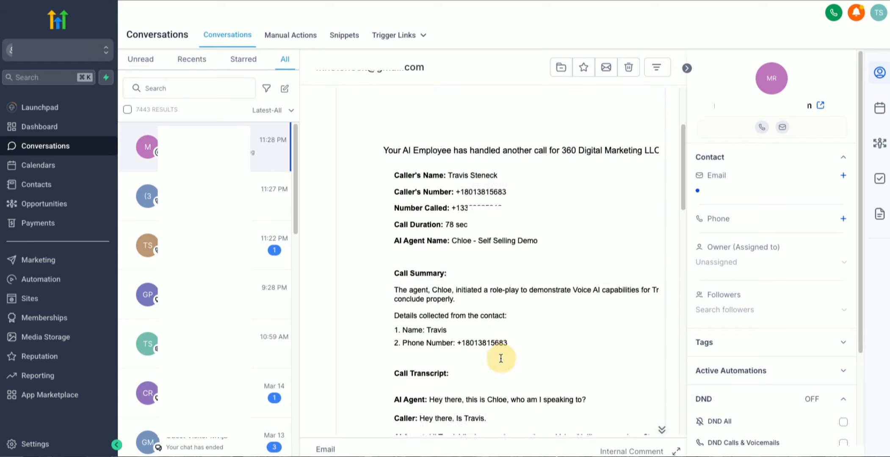
- Compare the call summary and transcript across the AI Call Recap emails and open the 11:22 PM inbound call conversation
{"action": "scroll", "coordinate": [493, 332], "scroll_direction": "down", "scroll_amount": 2}
{"action": "scroll", "coordinate": [492, 331], "scroll_direction": "up", "scroll_amount": 8}
{"action": "scroll", "coordinate": [492, 331], "scroll_direction": "down", "scroll_amount": 6}
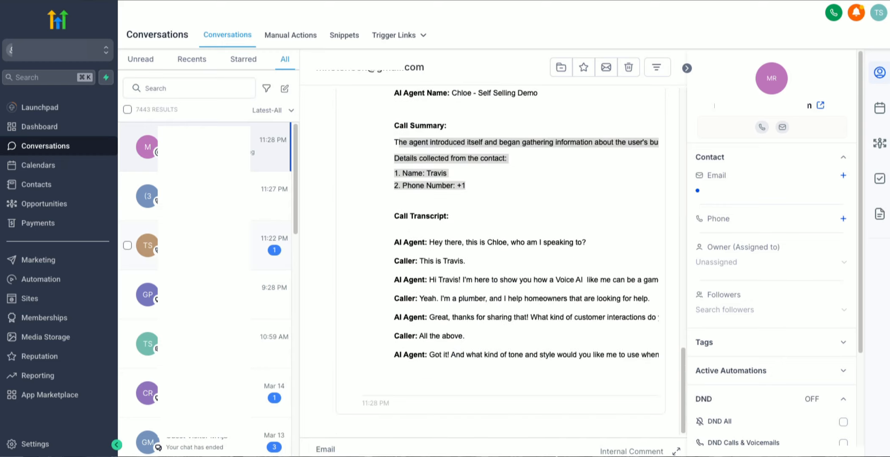
{"action": "left_click", "coordinate": [263, 254]}
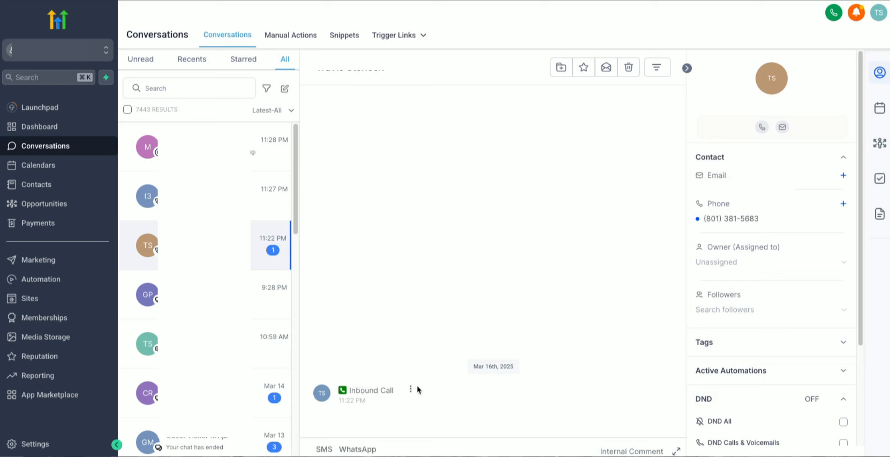
- Open the configuration of the account's default phone number in the Phone Numbers settings
{"action": "left_click", "coordinate": [30, 443]}
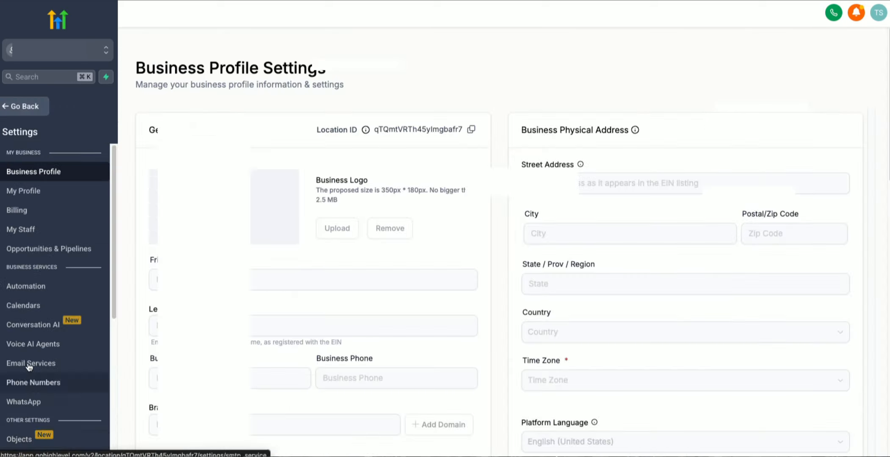
{"action": "left_click", "coordinate": [30, 383]}
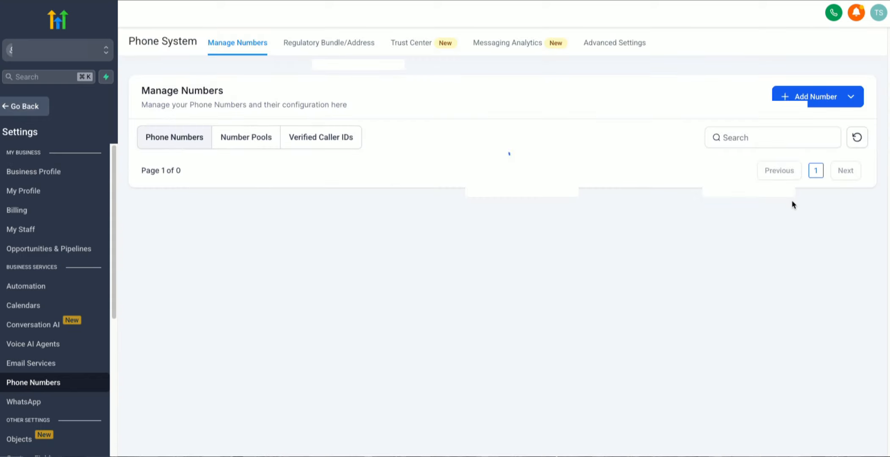
{"action": "left_click", "coordinate": [843, 205]}
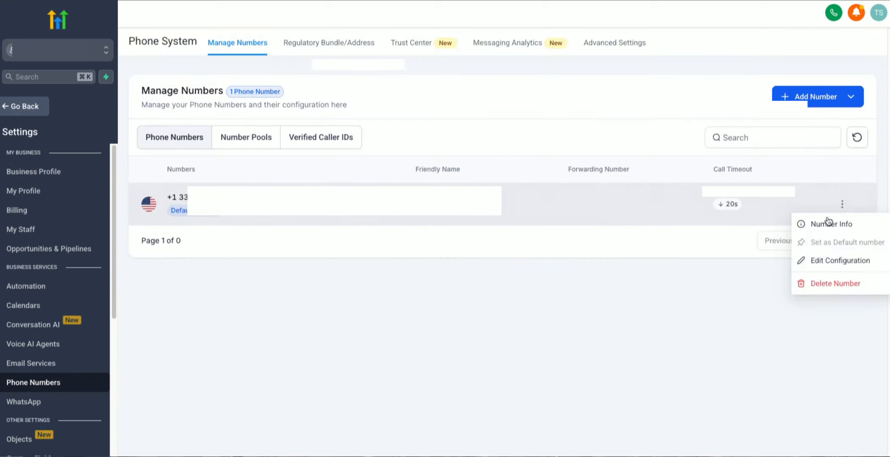
{"action": "left_click", "coordinate": [821, 258]}
- Enable Call Recording with a blank recording message, disable the Call Connect feature, and save the phone number's configuration
{"action": "scroll", "coordinate": [290, 359], "scroll_direction": "down", "scroll_amount": 2}
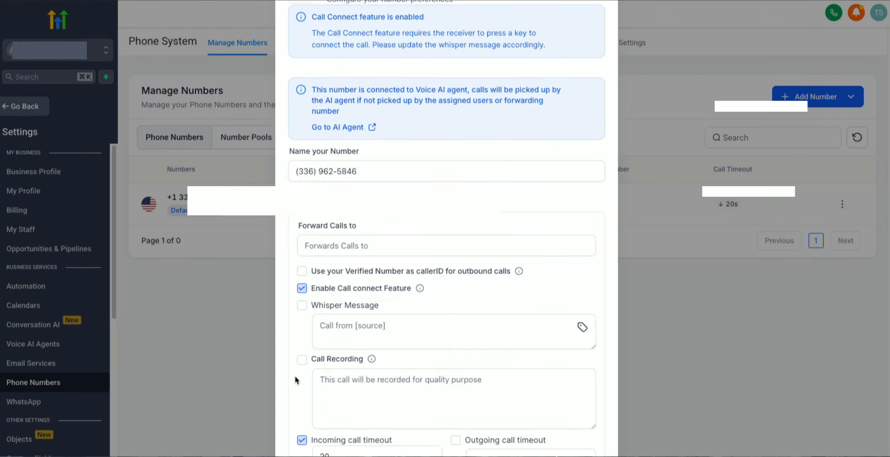
{"action": "left_click", "coordinate": [301, 321]}
{"action": "left_click", "coordinate": [327, 347]}
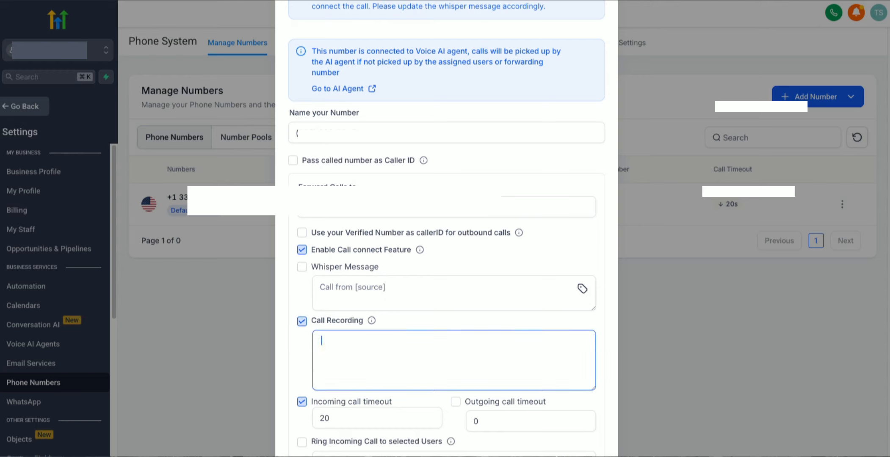
{"action": "left_click", "coordinate": [302, 250]}
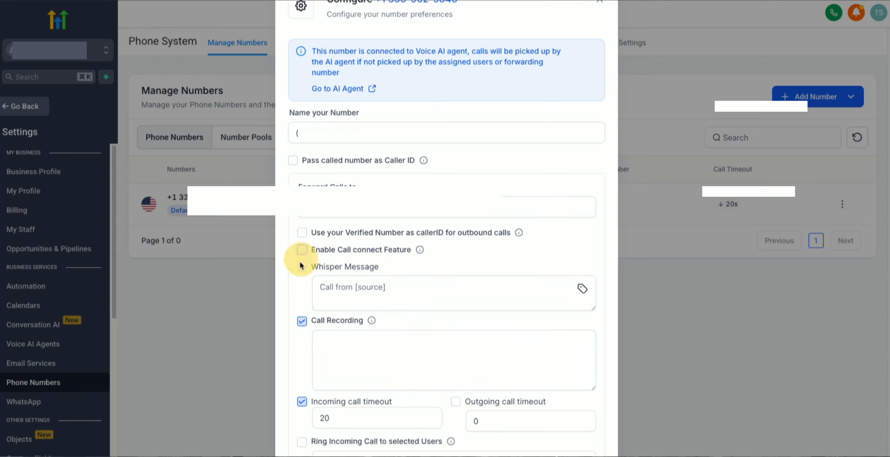
{"action": "scroll", "coordinate": [298, 295], "scroll_direction": "down", "scroll_amount": 2}
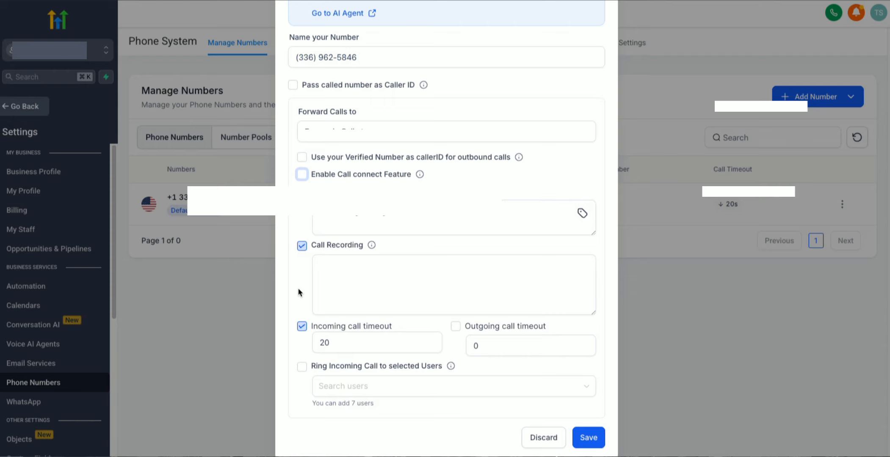
{"action": "left_click", "coordinate": [583, 436]}
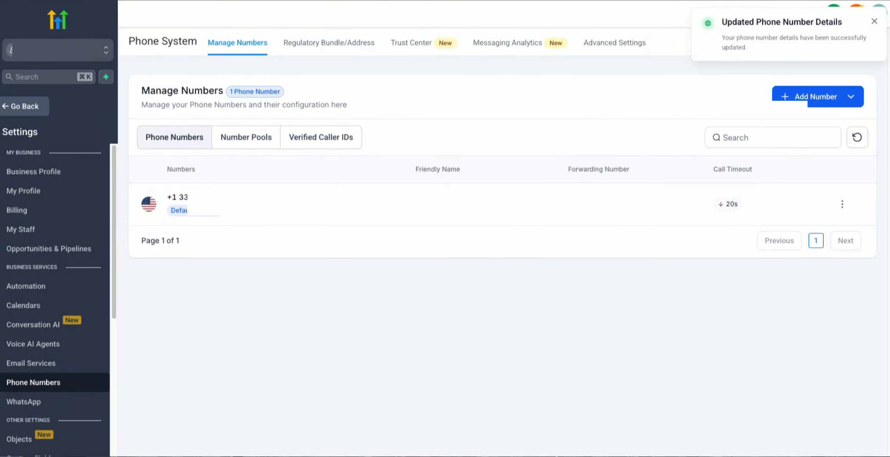
- Look at the Voice AI Agents list, and leave the settings for the funnels overview in Sites
{"action": "left_click", "coordinate": [34, 344]}
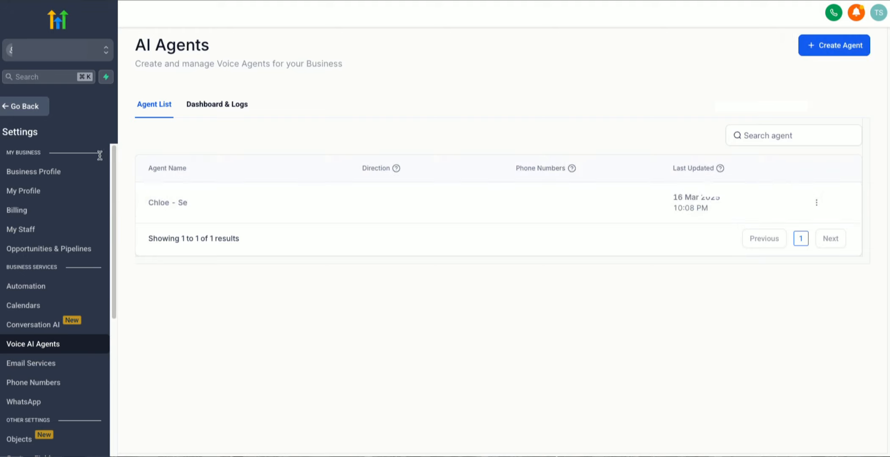
{"action": "left_click", "coordinate": [23, 110]}
{"action": "left_click", "coordinate": [29, 299]}
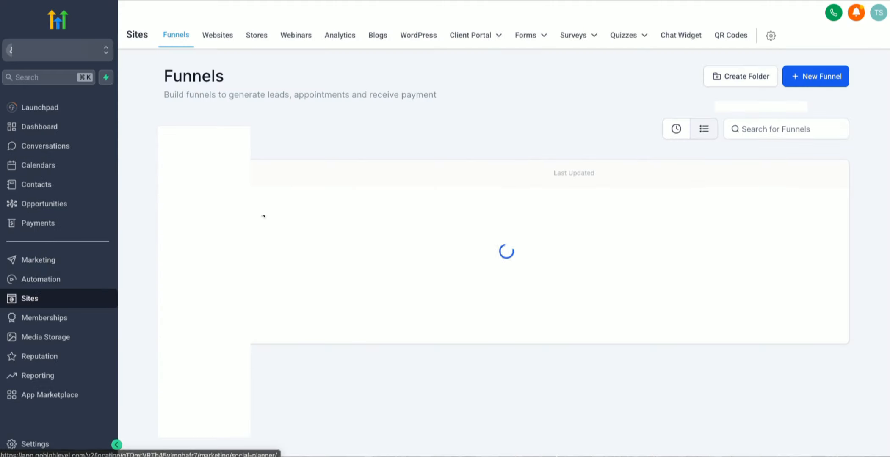
- Open the AI Voice funnel in the Self Selling Demo folder, examine its Voice step URL, and return to the folder
{"action": "left_click", "coordinate": [216, 215]}
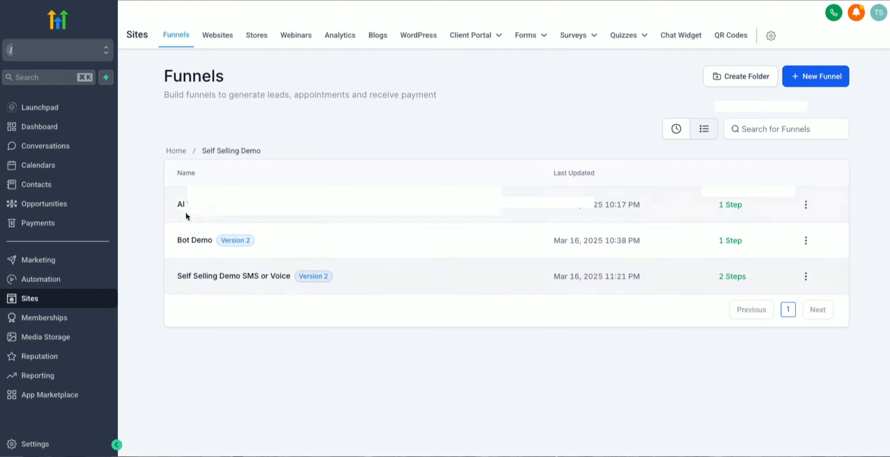
{"action": "left_click", "coordinate": [188, 204]}
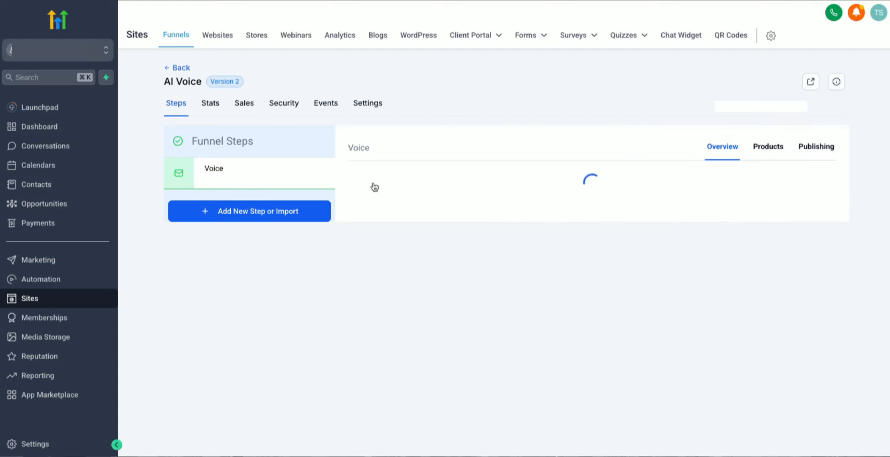
{"action": "left_click_drag", "start_coordinate": [492, 181], "coordinate": [364, 175]}
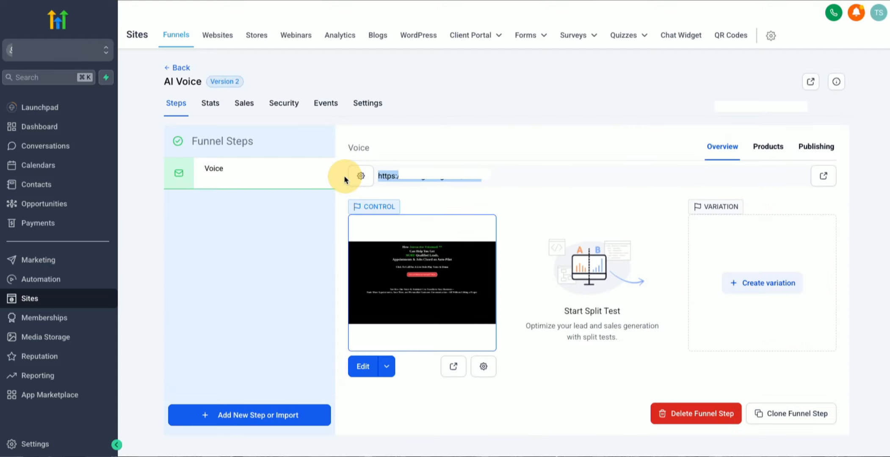
{"action": "left_click", "coordinate": [498, 175]}
{"action": "left_click", "coordinate": [177, 68]}
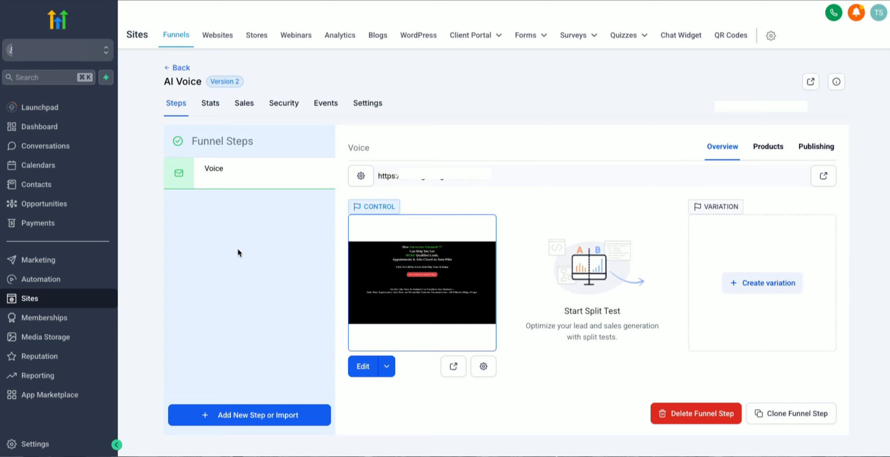
- Open the Bot Demo funnel, preview its live page, and return to the Self Selling Demo folder
{"action": "left_click", "coordinate": [199, 240]}
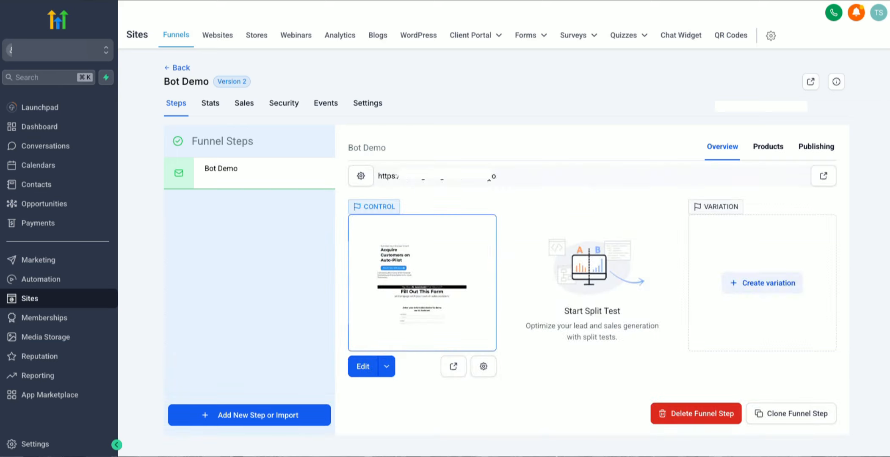
{"action": "left_click", "coordinate": [453, 367]}
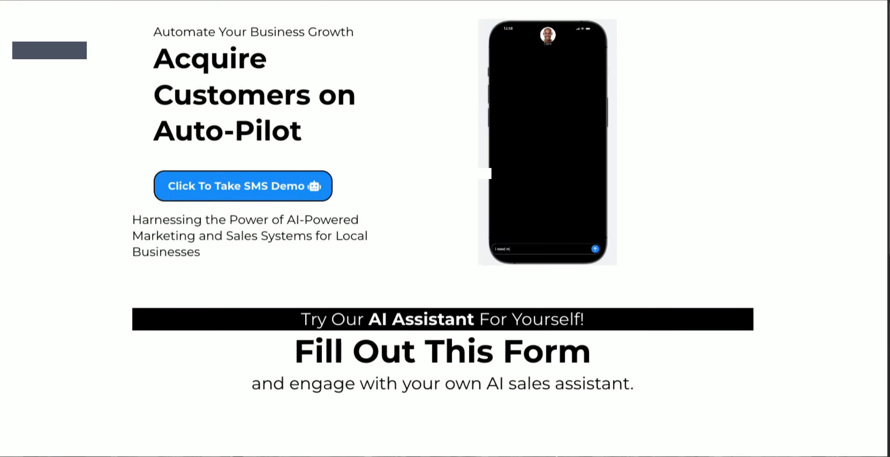
{"action": "key", "text": "super+w"}
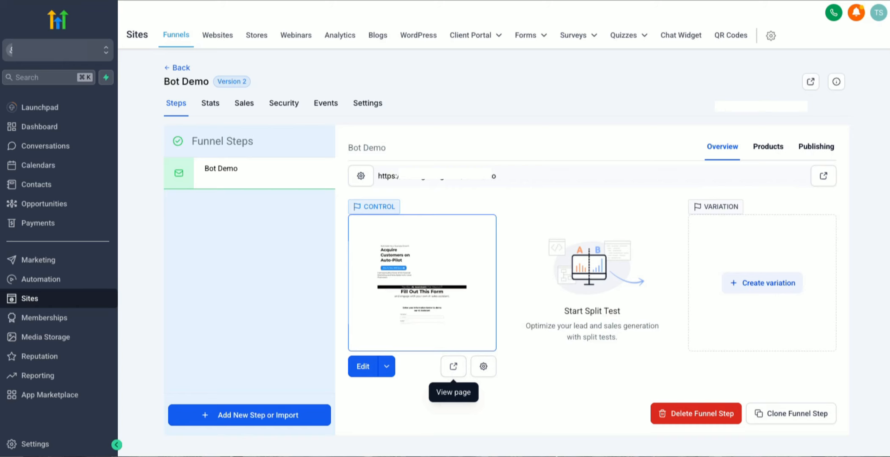
{"action": "left_click", "coordinate": [175, 69]}
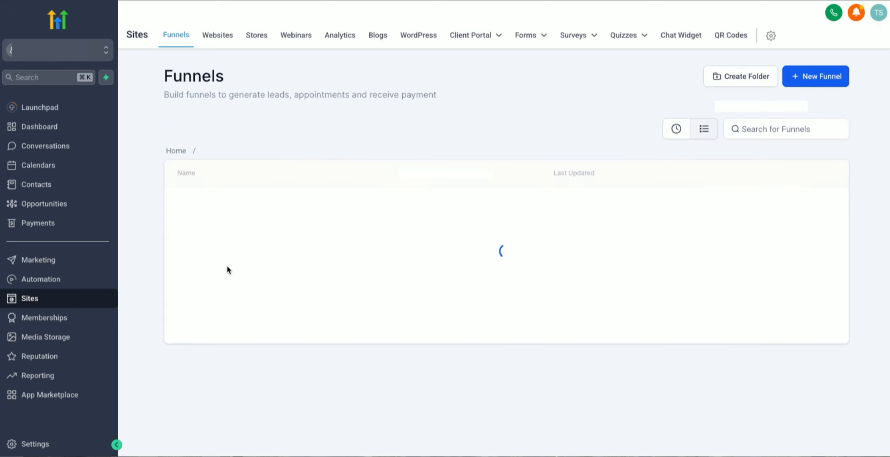